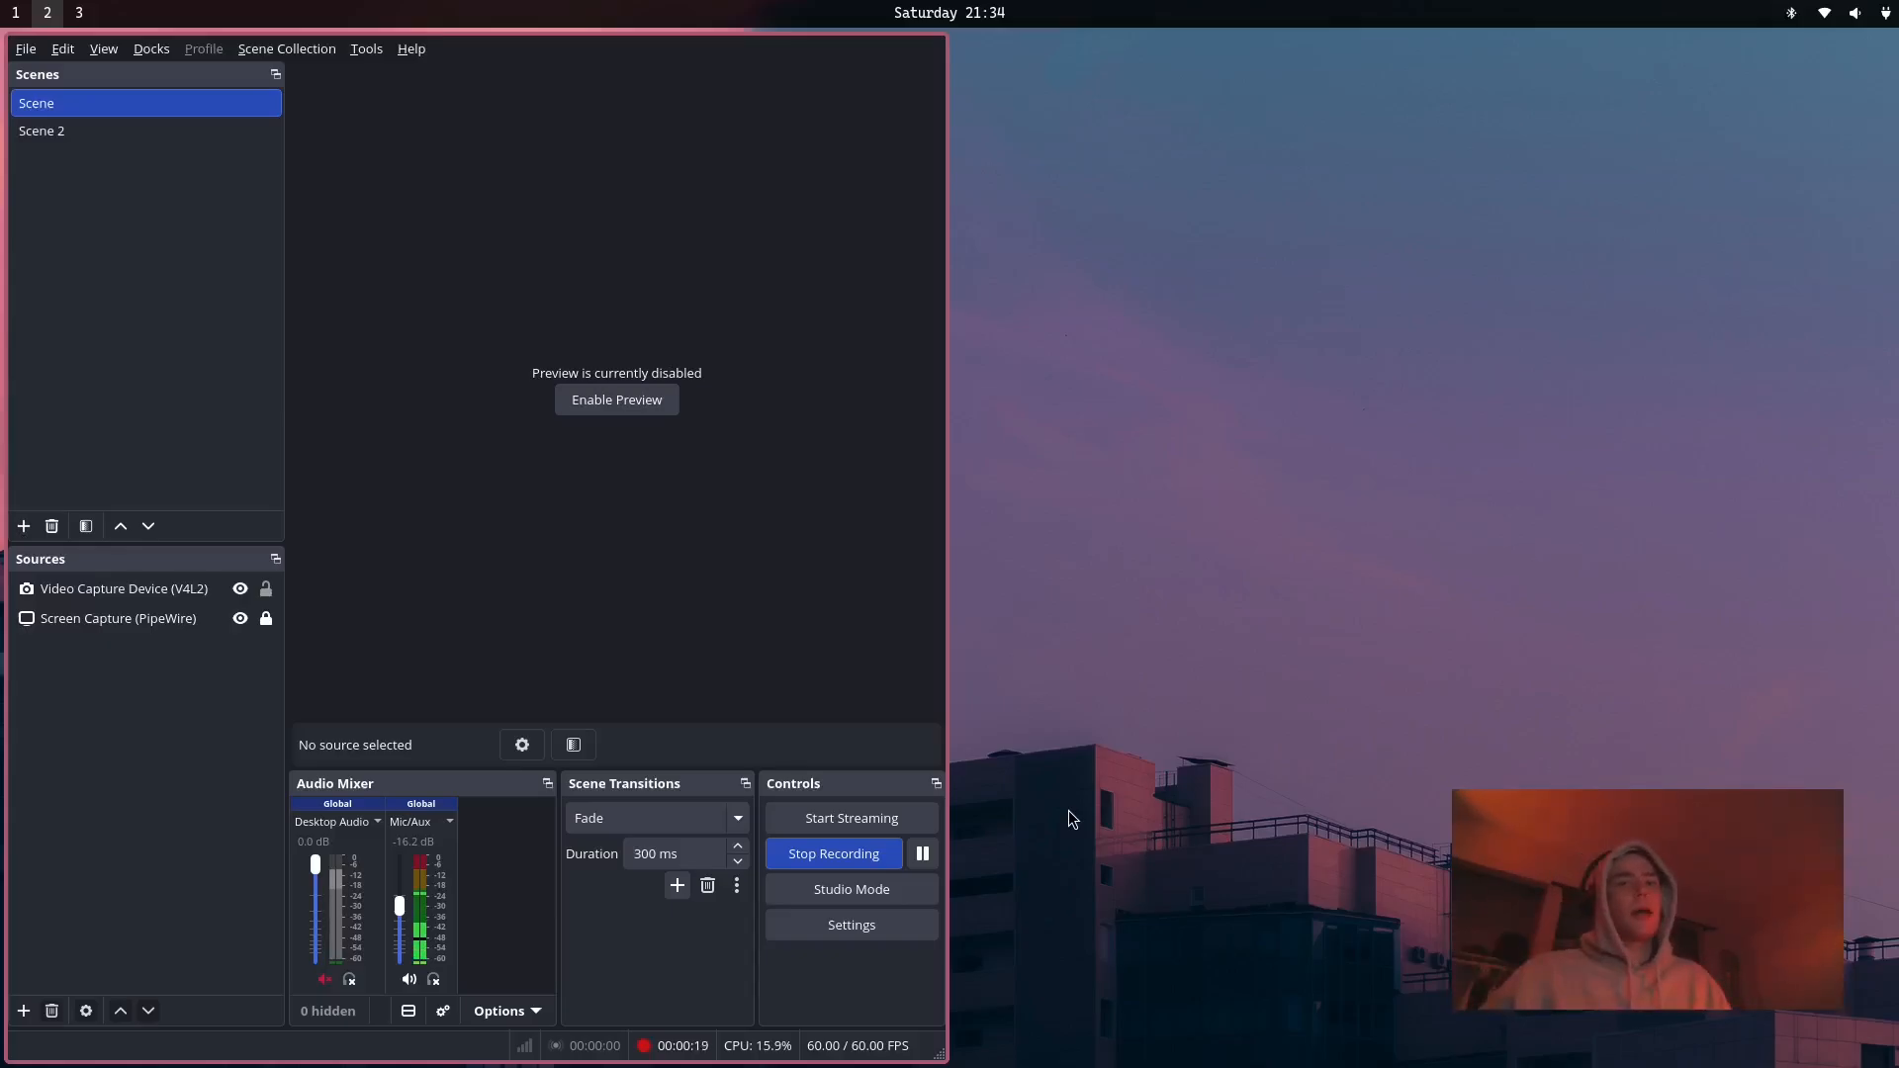
Switch to Obsidian and start a new local vault named example-vault.
{"action": "key", "text": "super+1"}
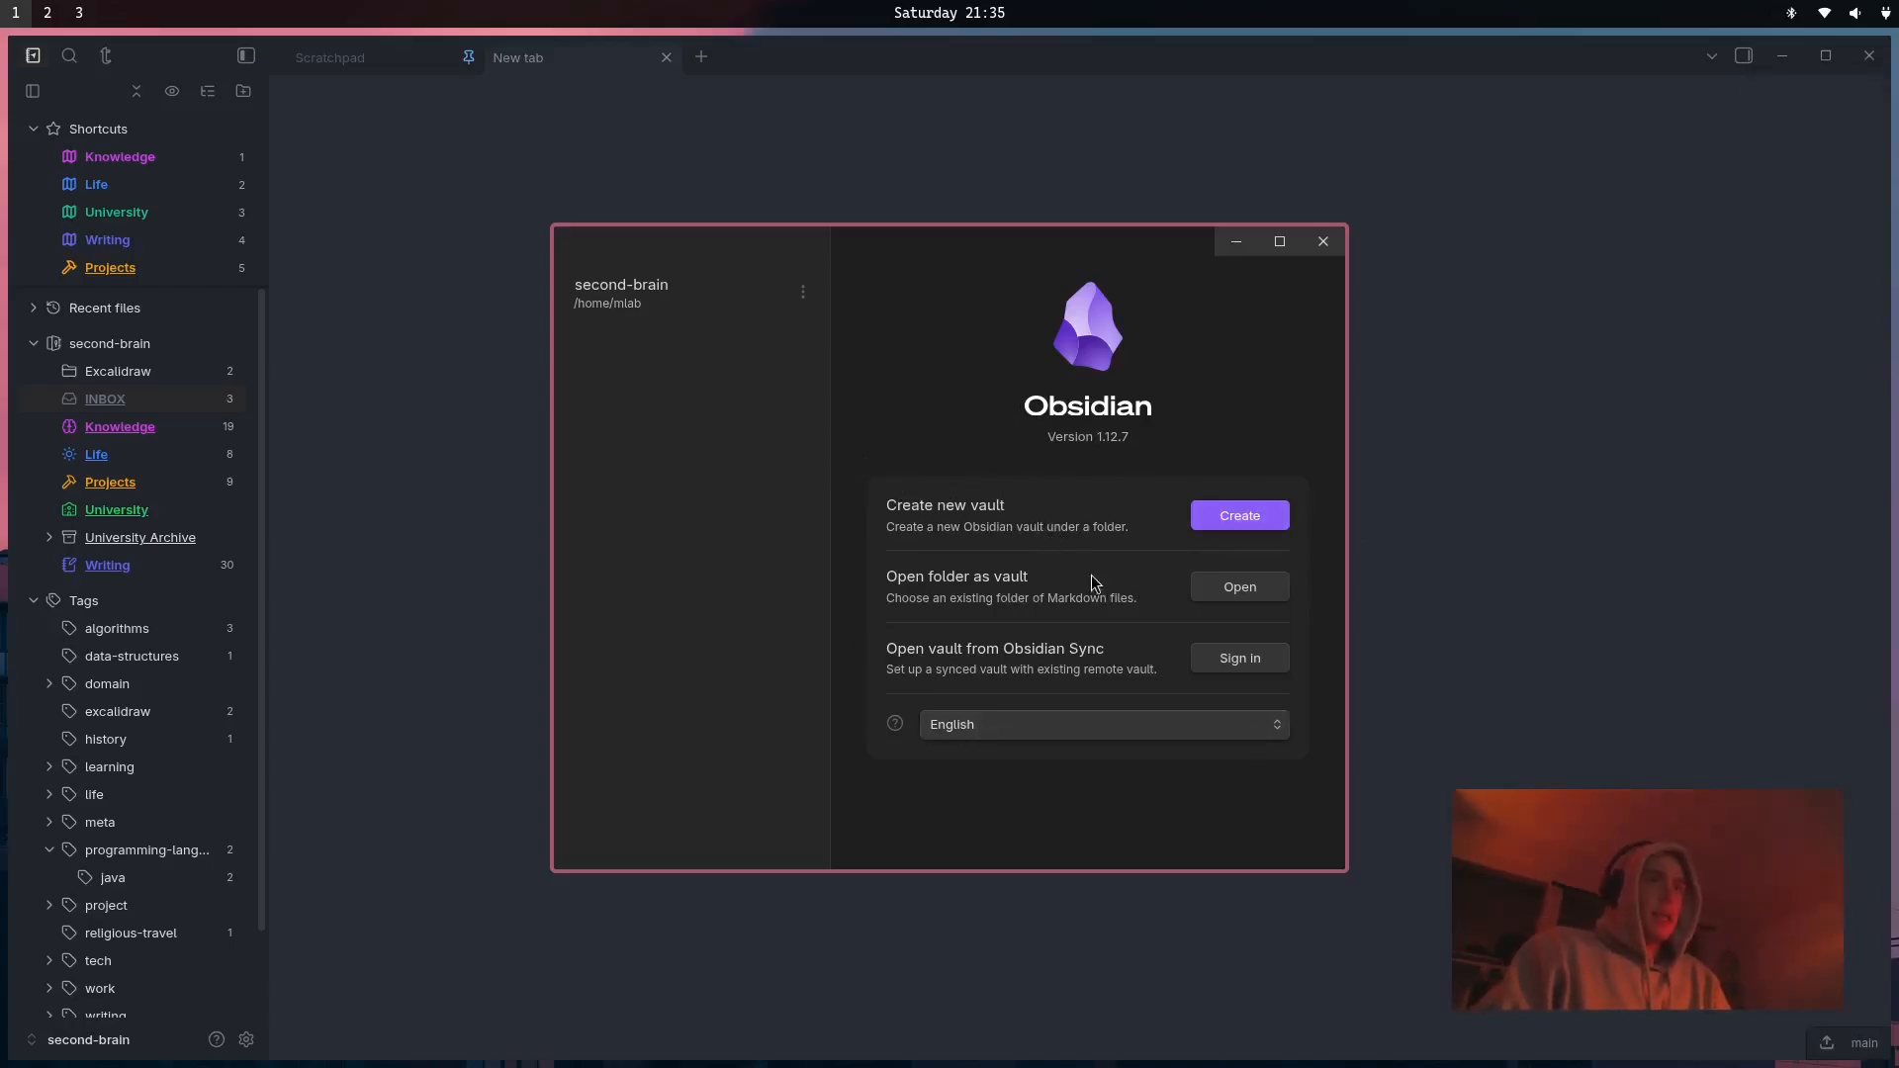
{"action": "left_click", "coordinate": [1239, 515]}
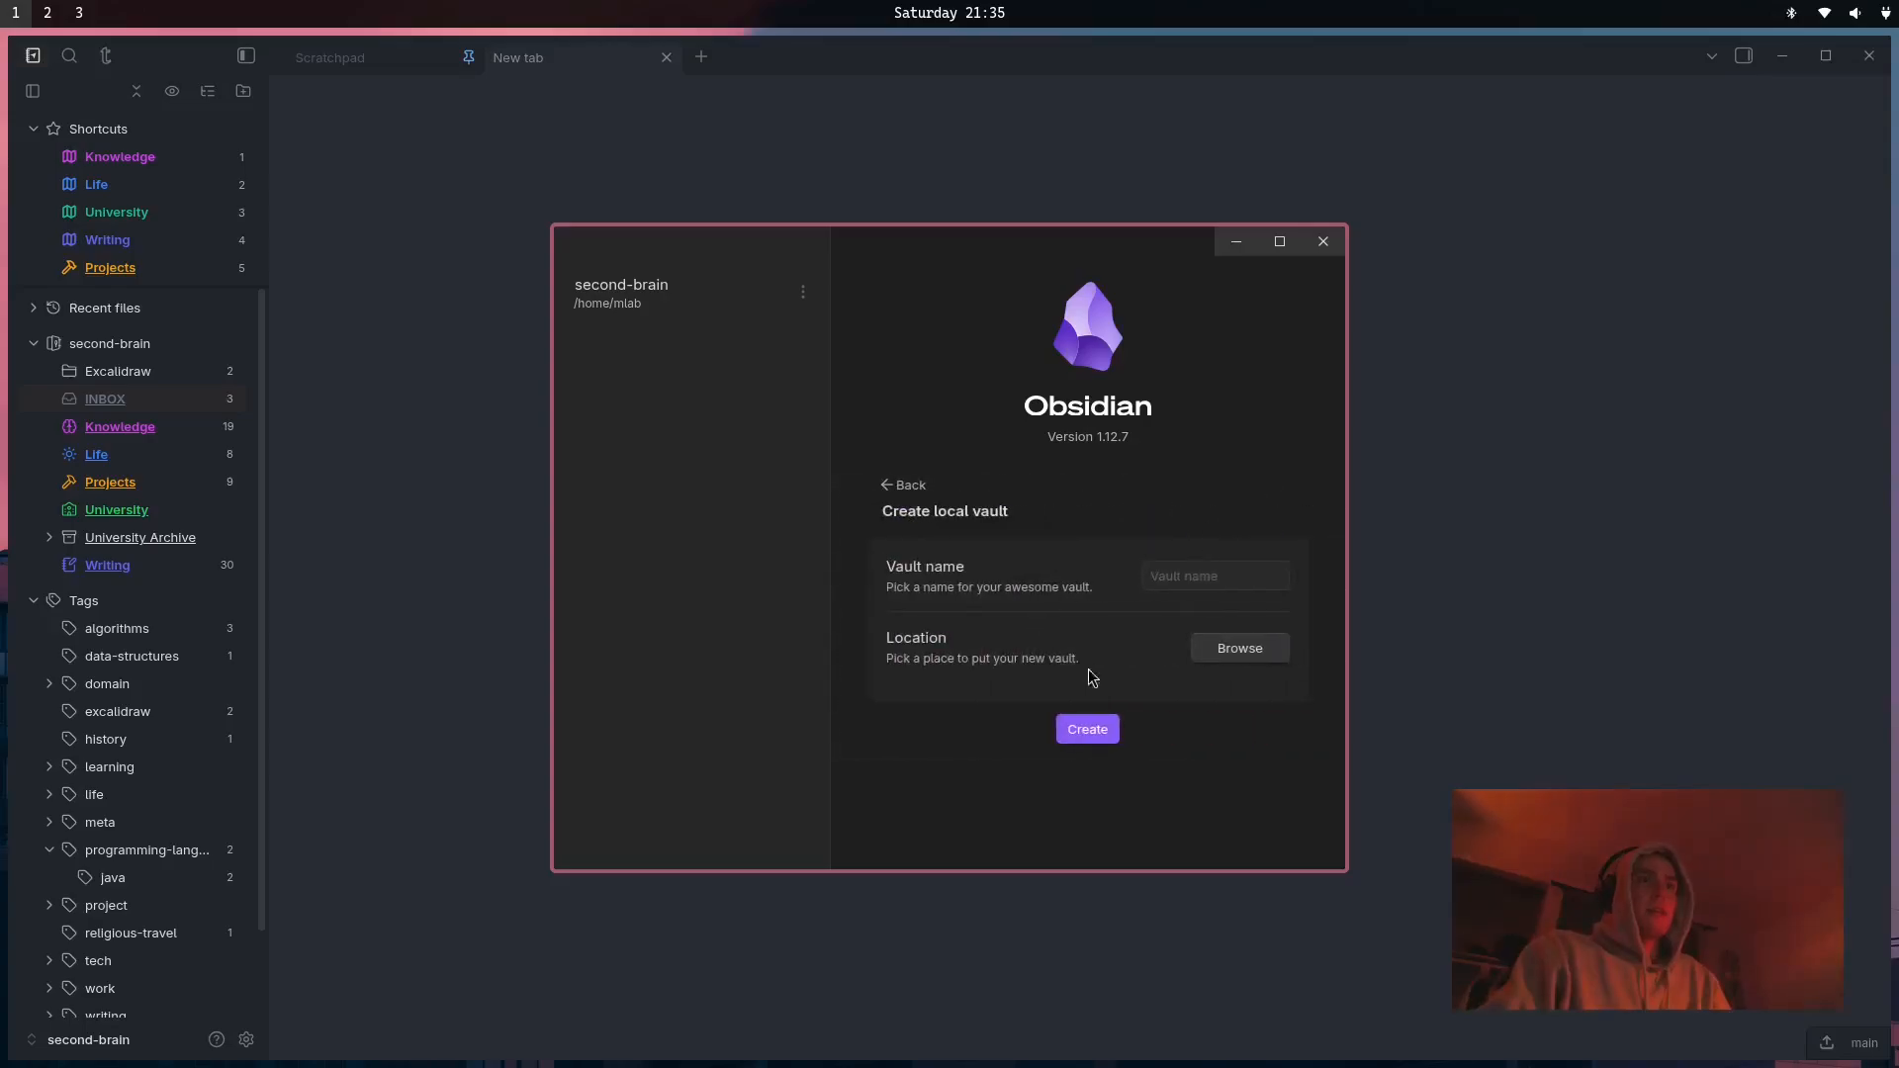
{"action": "left_click", "coordinate": [1206, 589]}
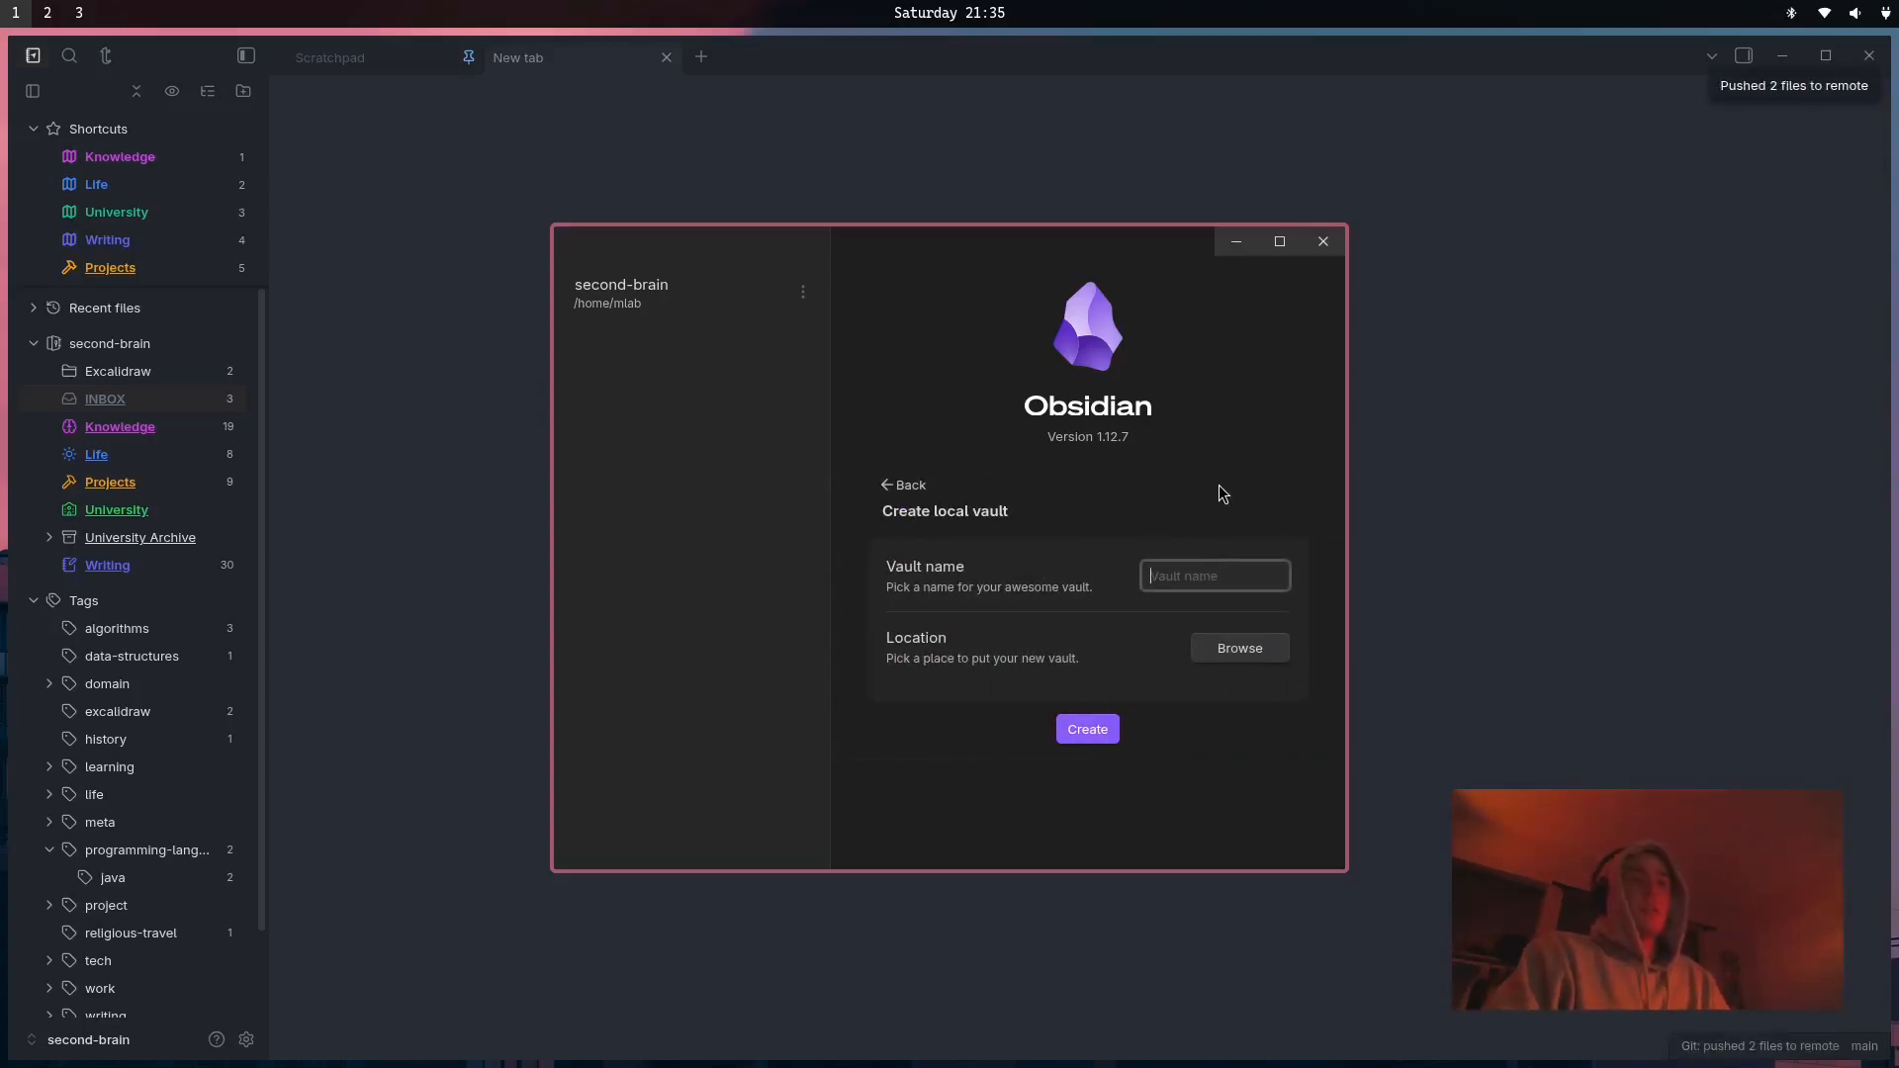
{"action": "type", "text": "example-vaul"}
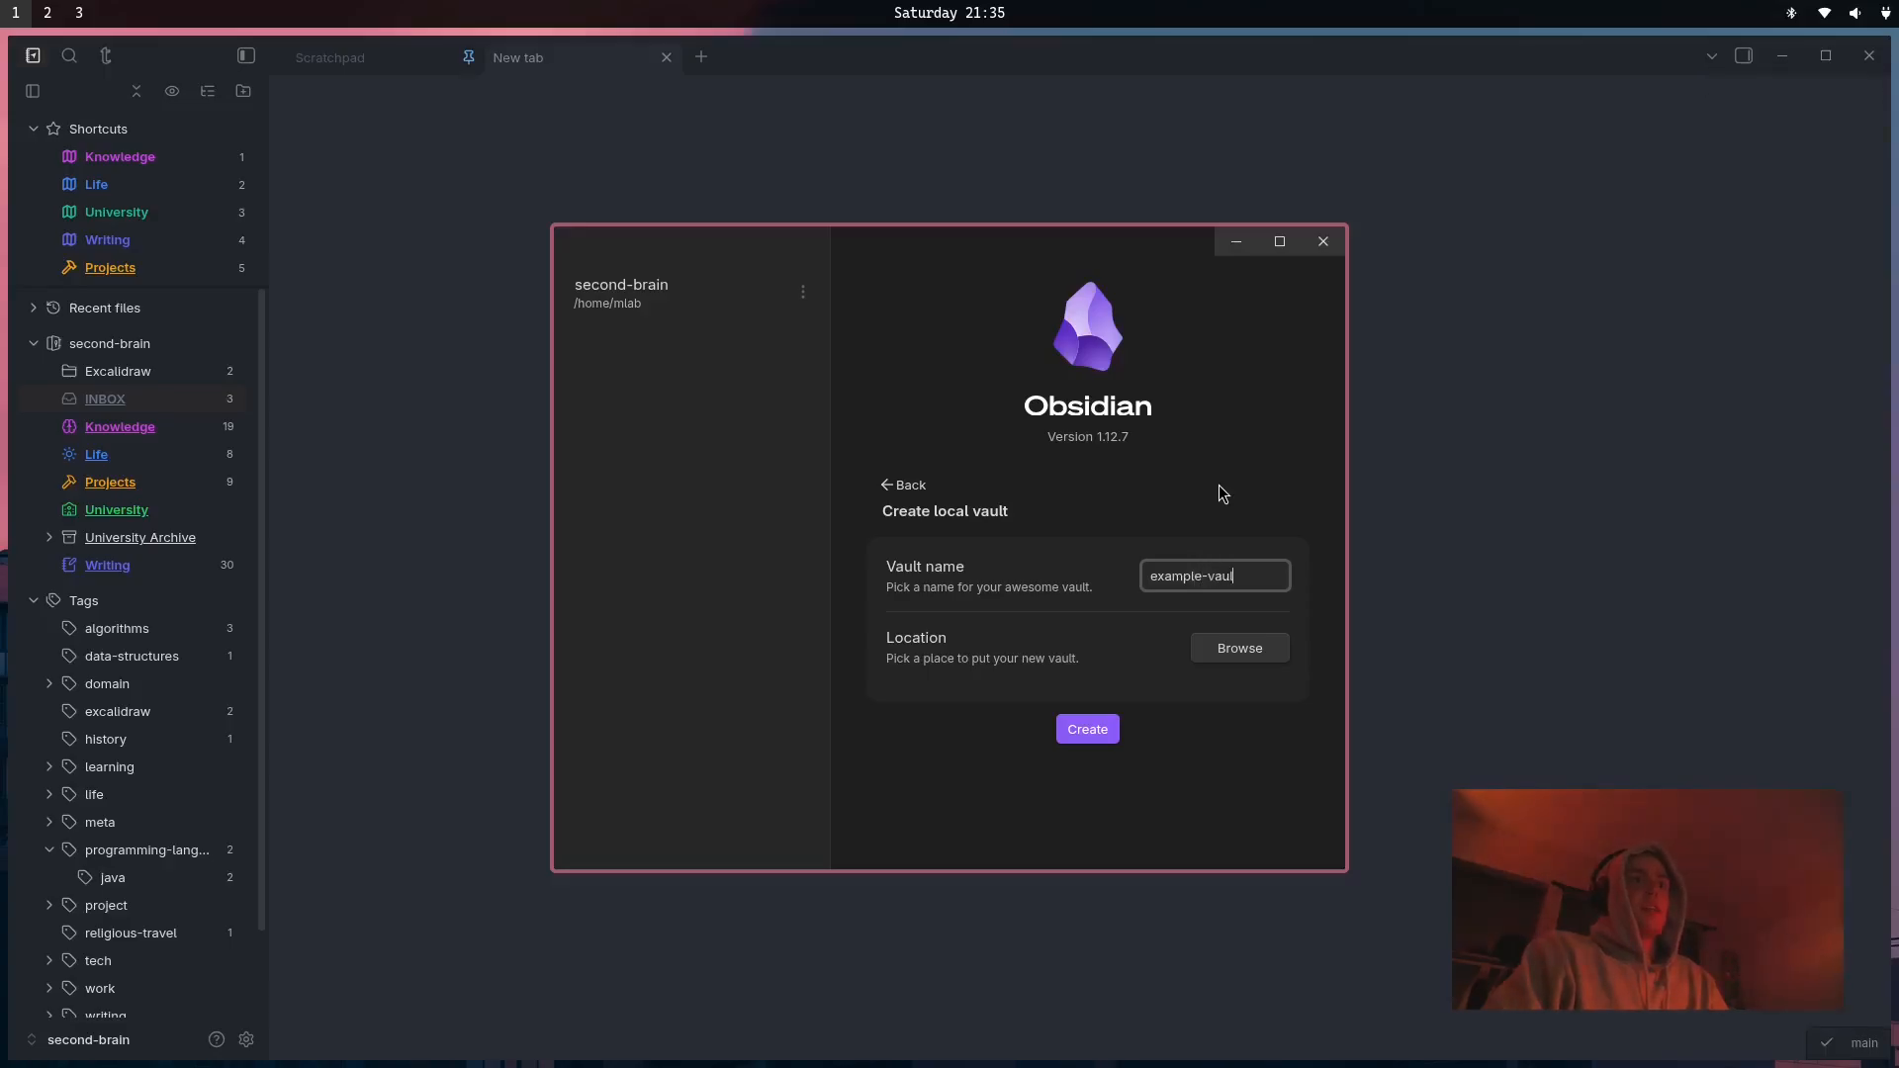
{"action": "type", "text": "t"}
Choose the Documents folder in Home as the new vault's location and create the vault.
{"action": "left_click", "coordinate": [1238, 648]}
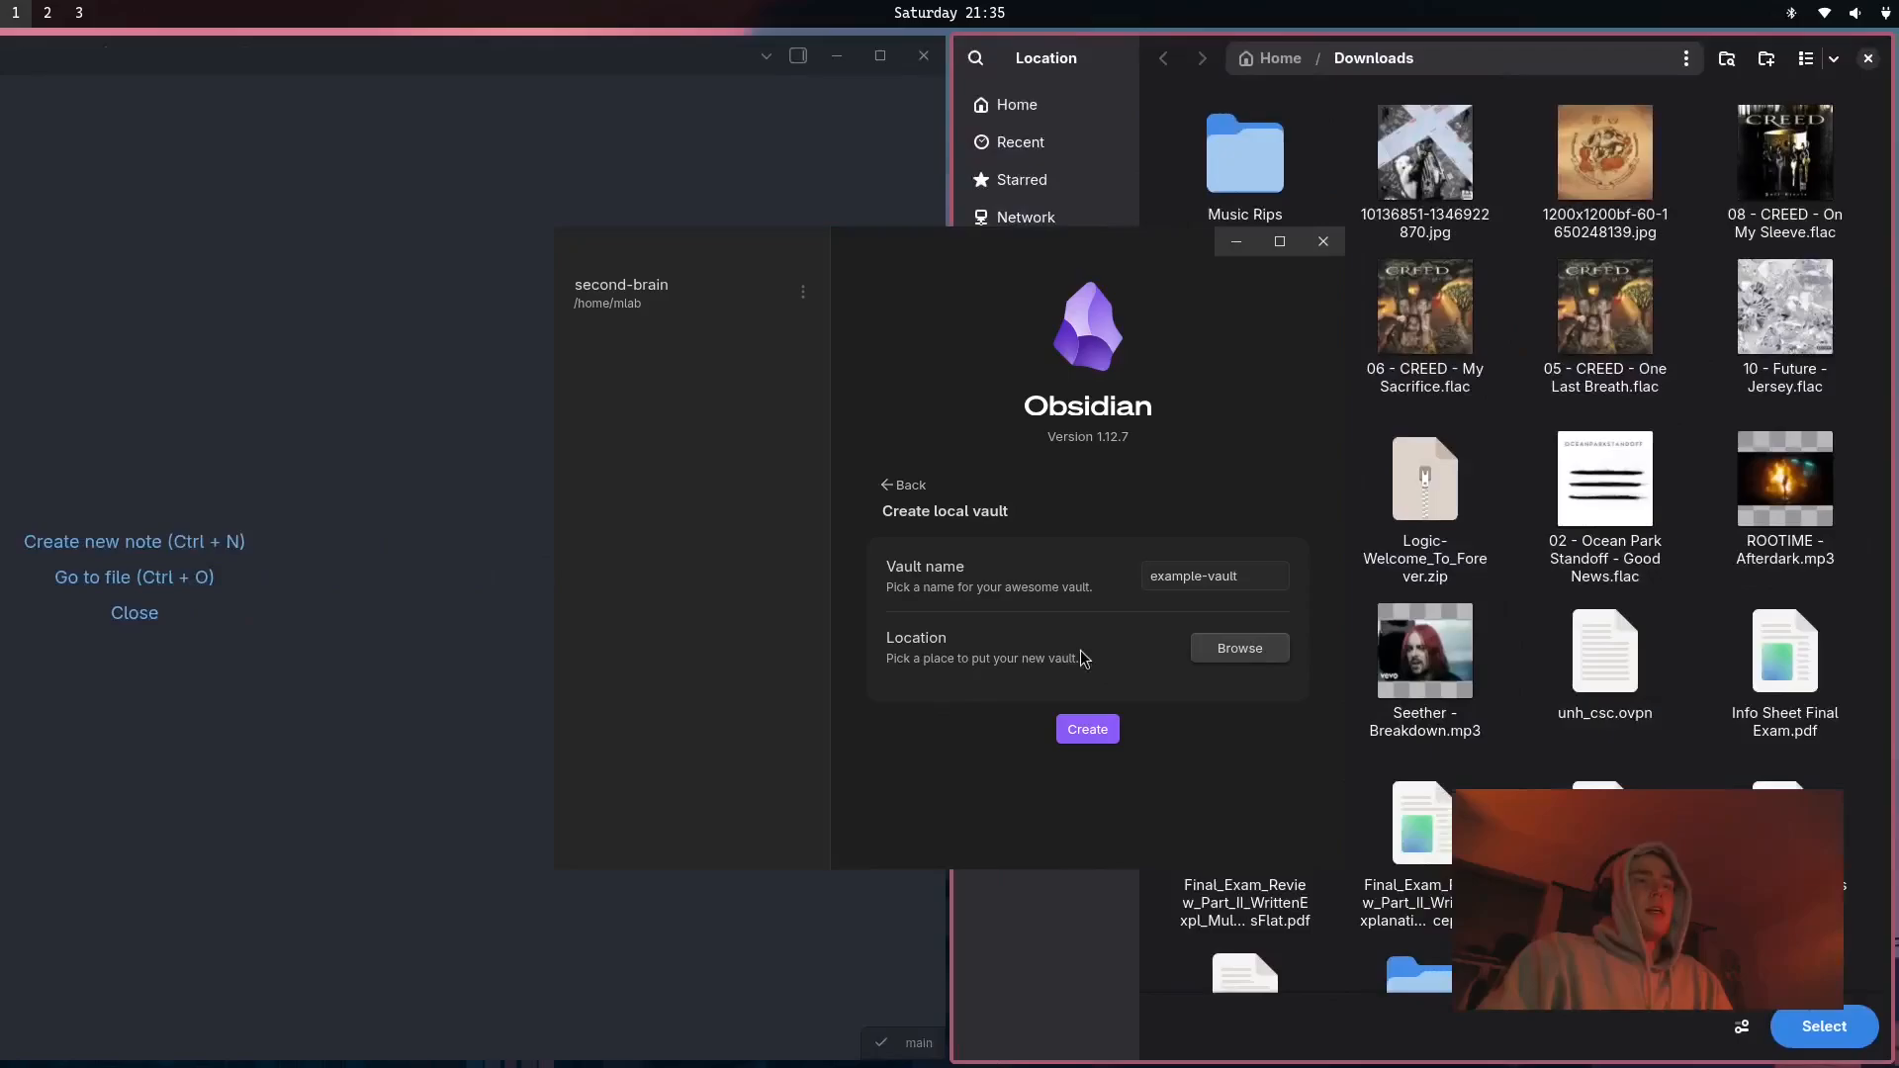
{"action": "left_click_drag", "start_coordinate": [1035, 243], "coordinate": [563, 213]}
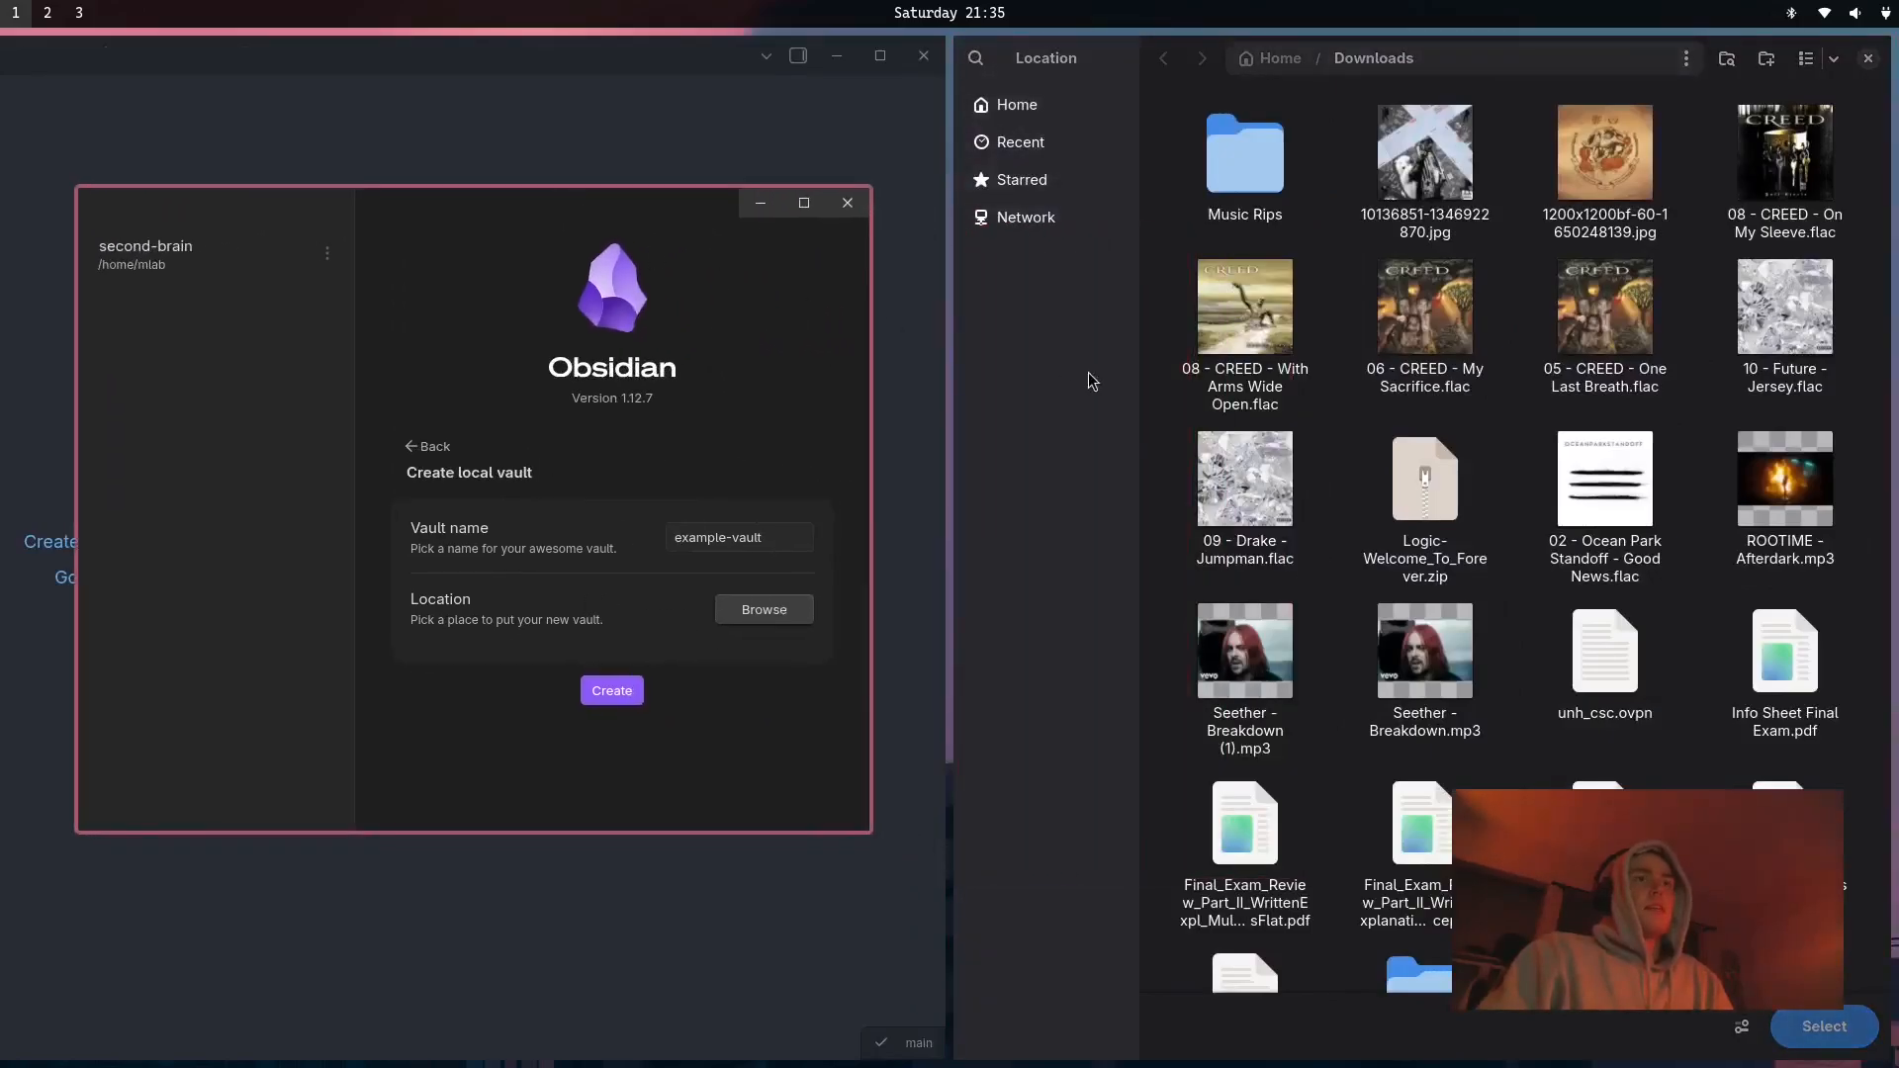
{"action": "left_click", "coordinate": [1017, 104]}
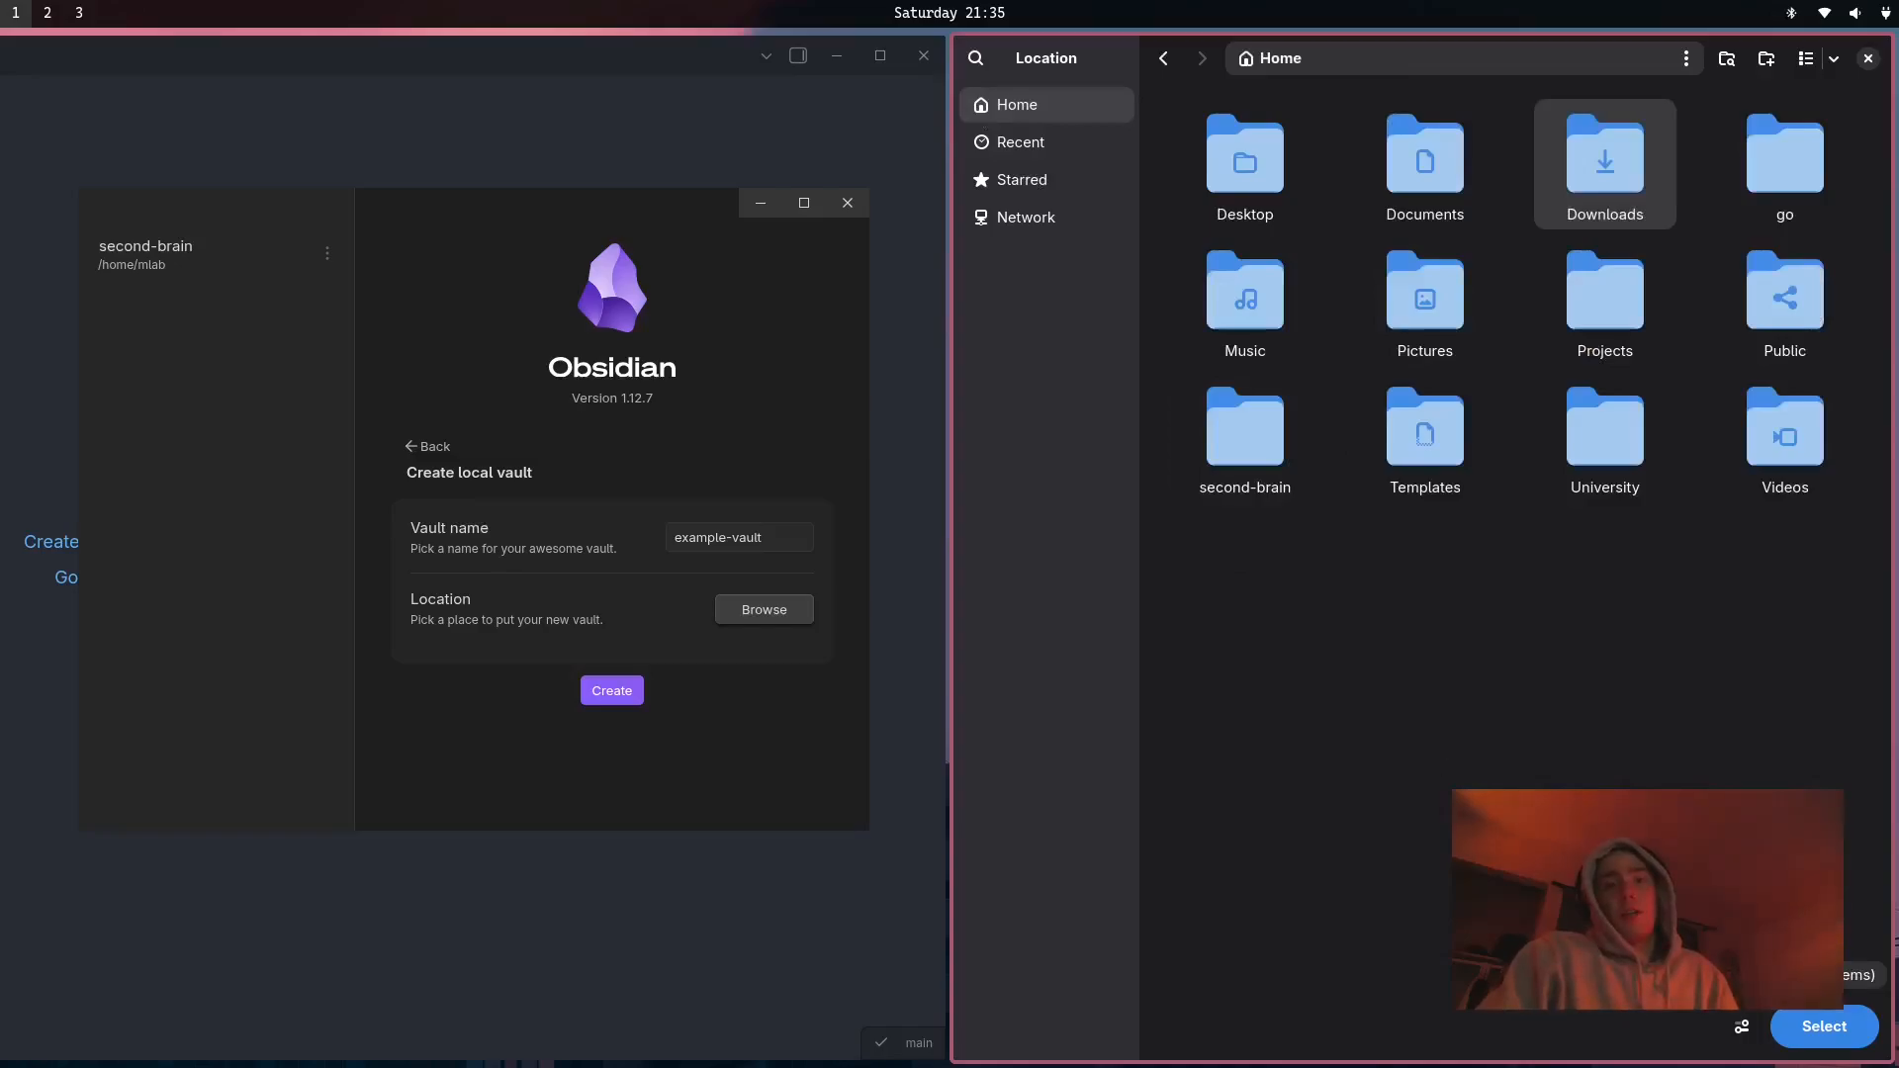
{"action": "double_click", "coordinate": [1425, 158]}
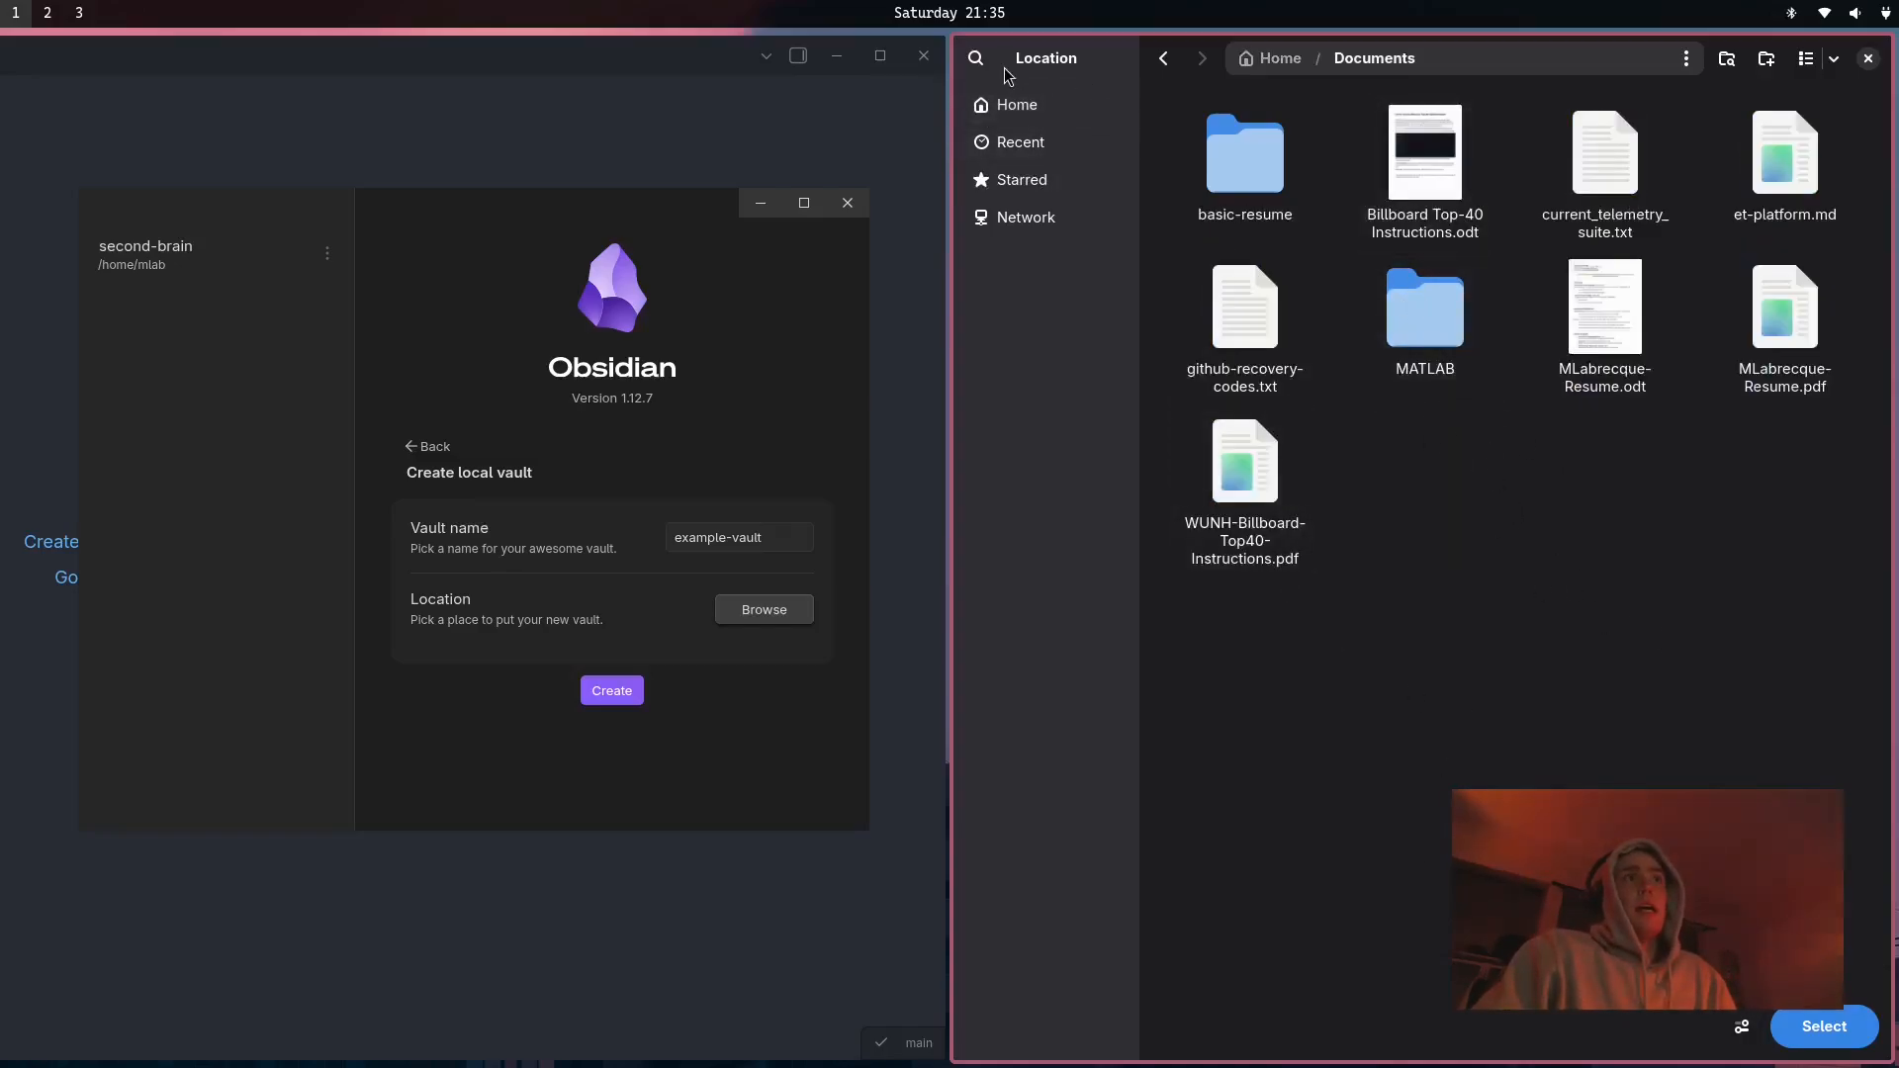
{"action": "left_click", "coordinate": [1156, 65]}
{"action": "double_click", "coordinate": [1478, 184]}
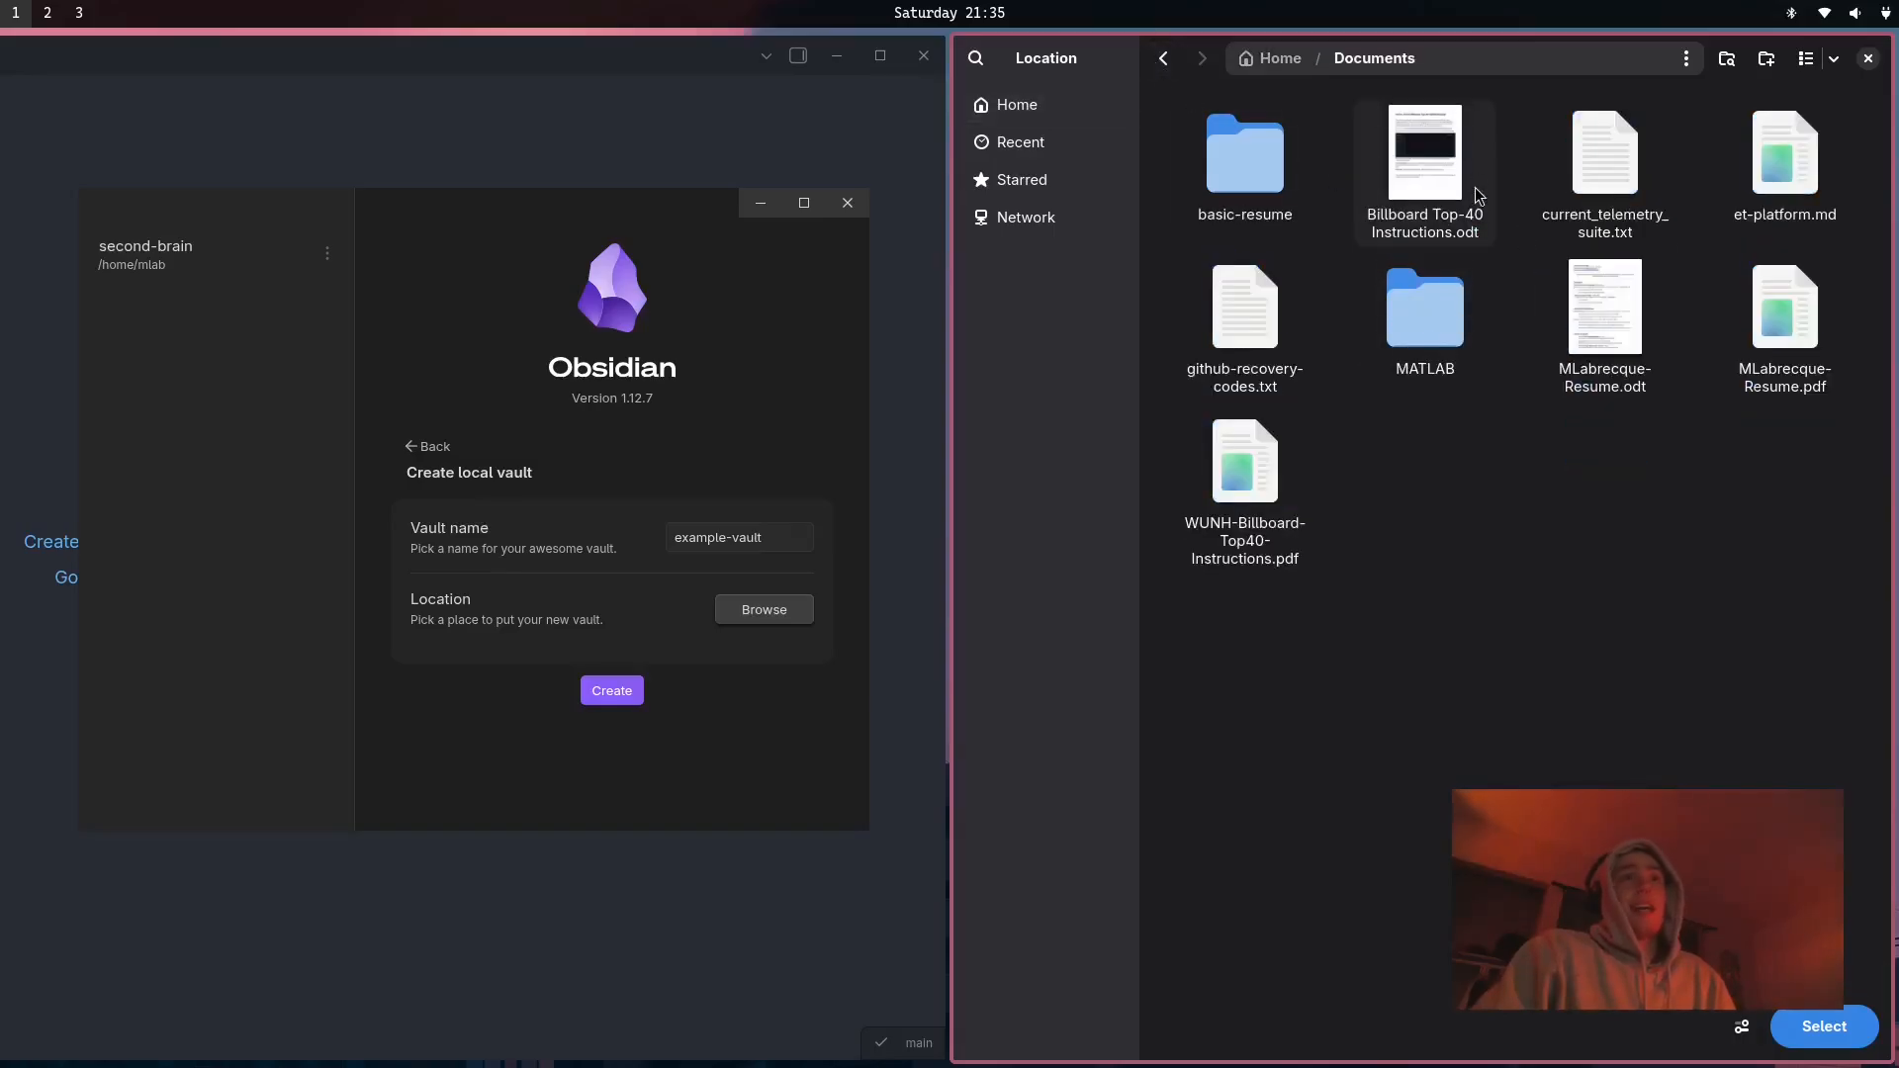
{"action": "left_click", "coordinate": [1824, 1025]}
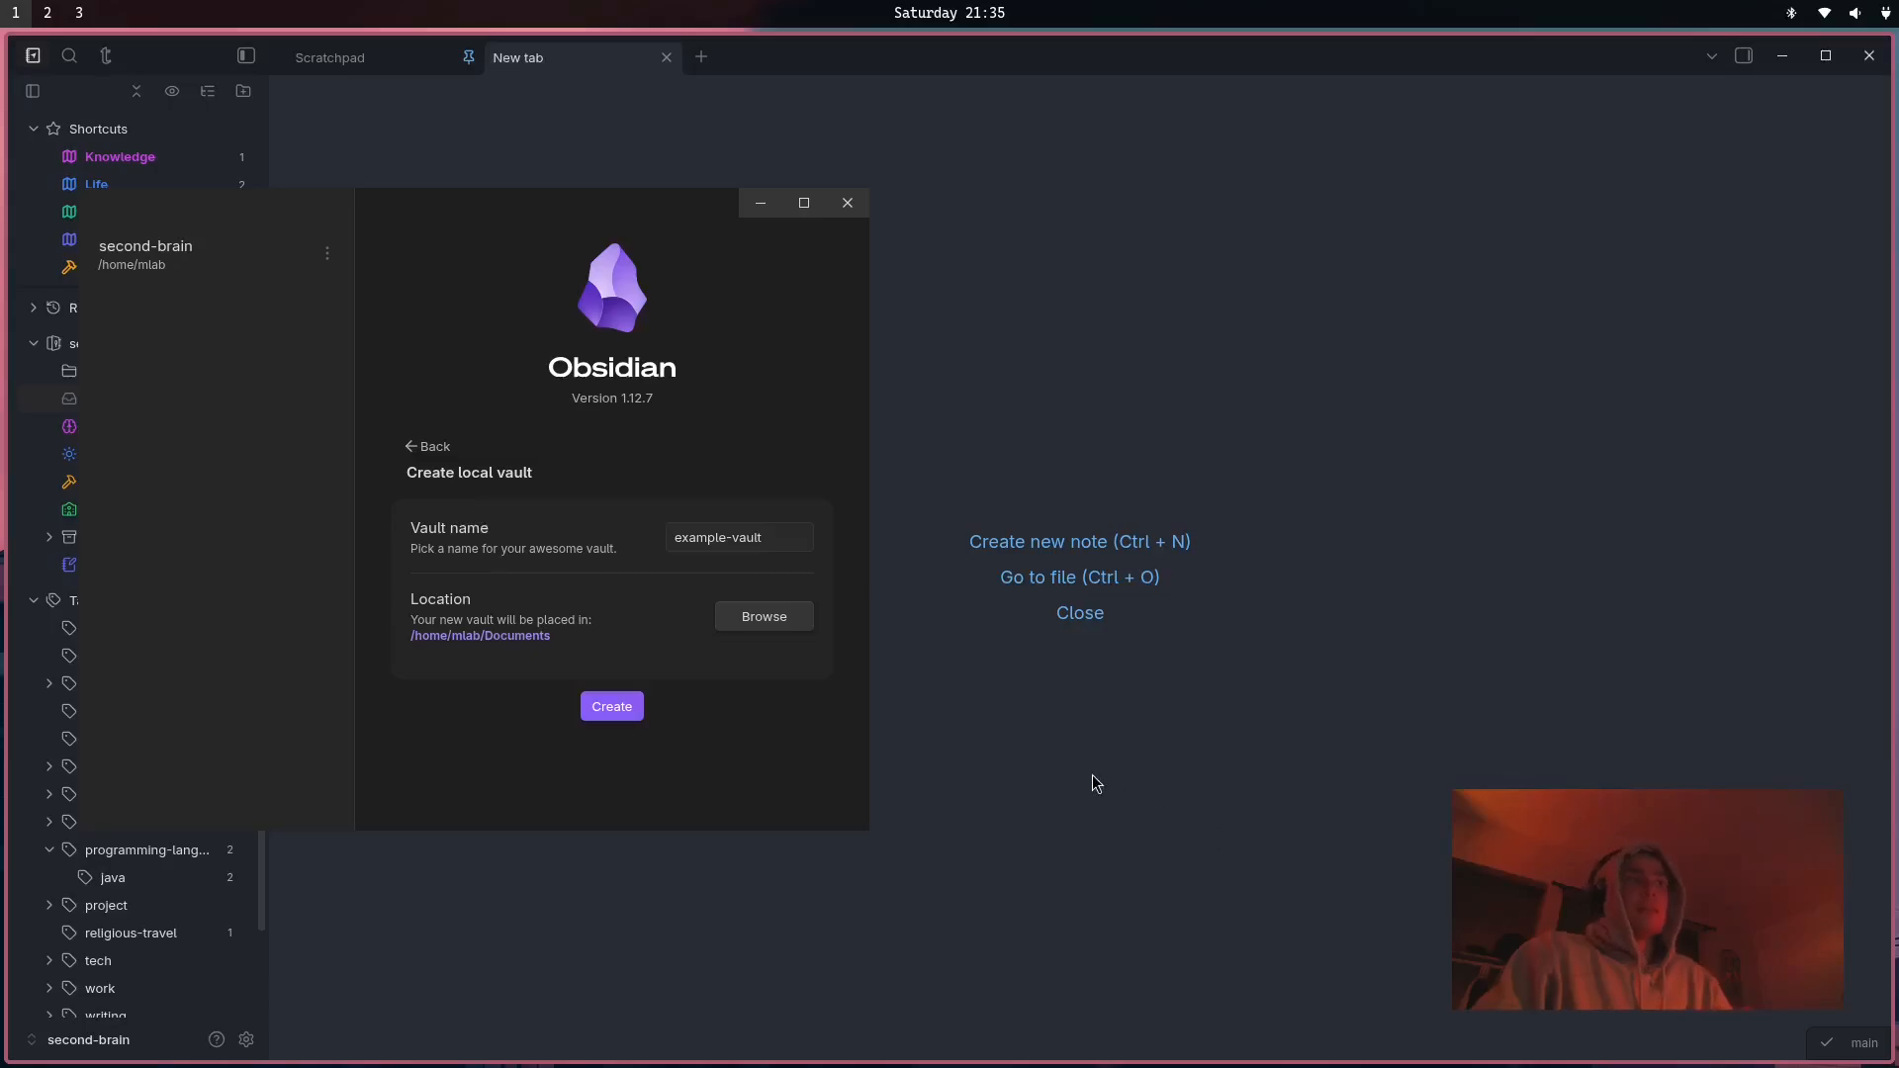
{"action": "left_click_drag", "start_coordinate": [584, 247], "coordinate": [1023, 257]}
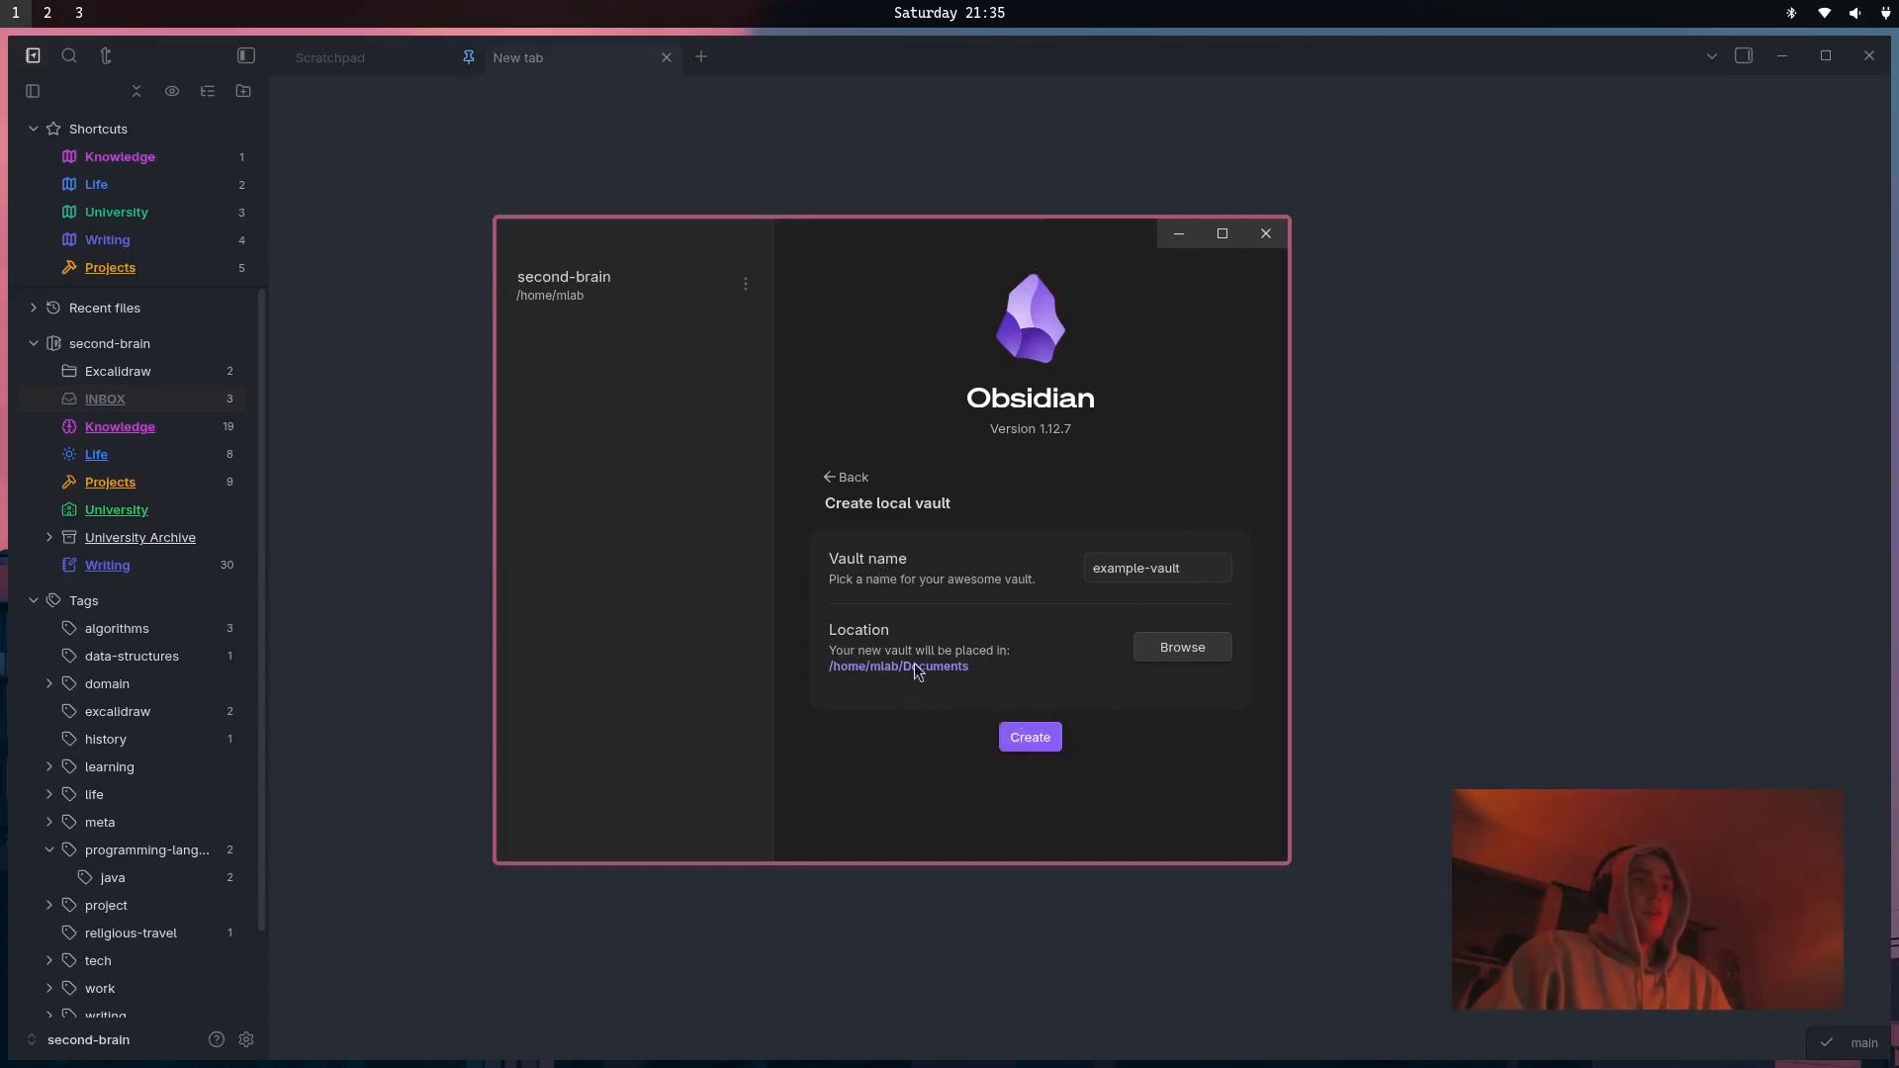
{"action": "left_click", "coordinate": [1026, 737]}
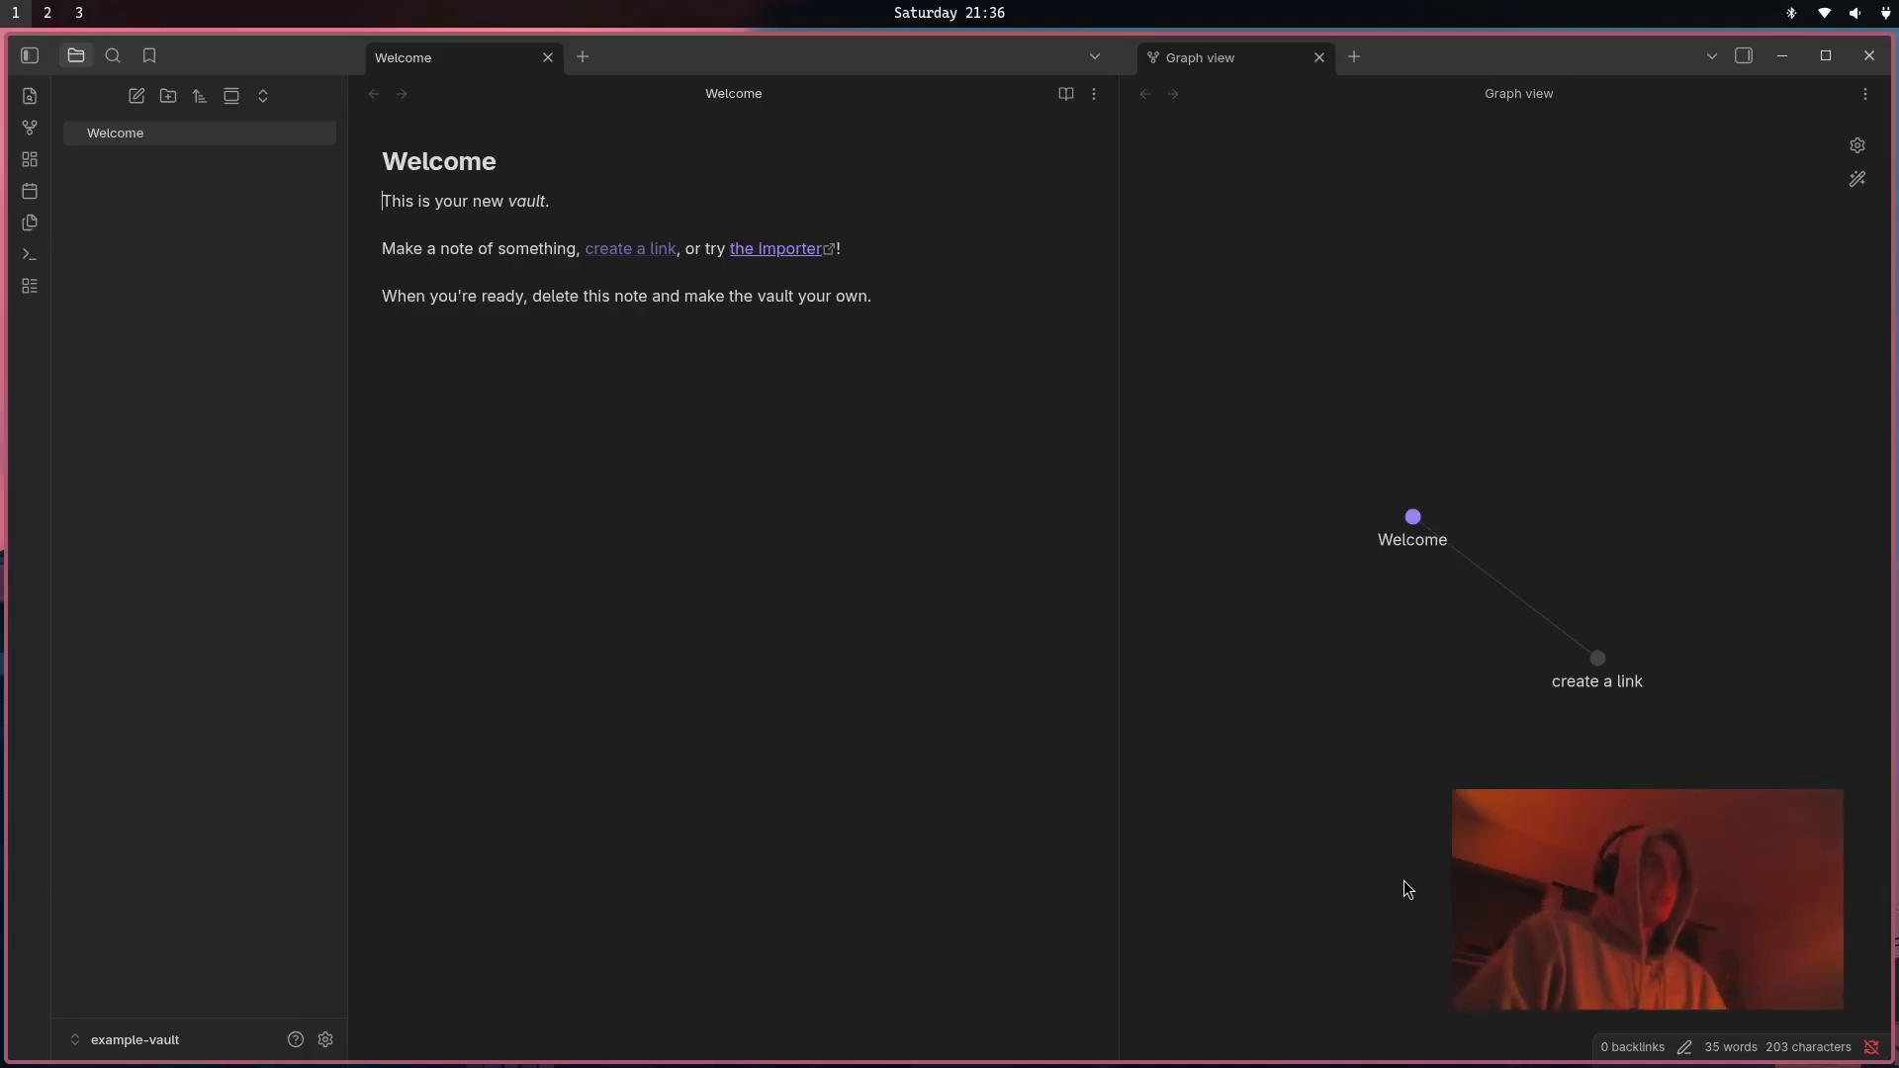
{"action": "left_click", "coordinate": [325, 1039]}
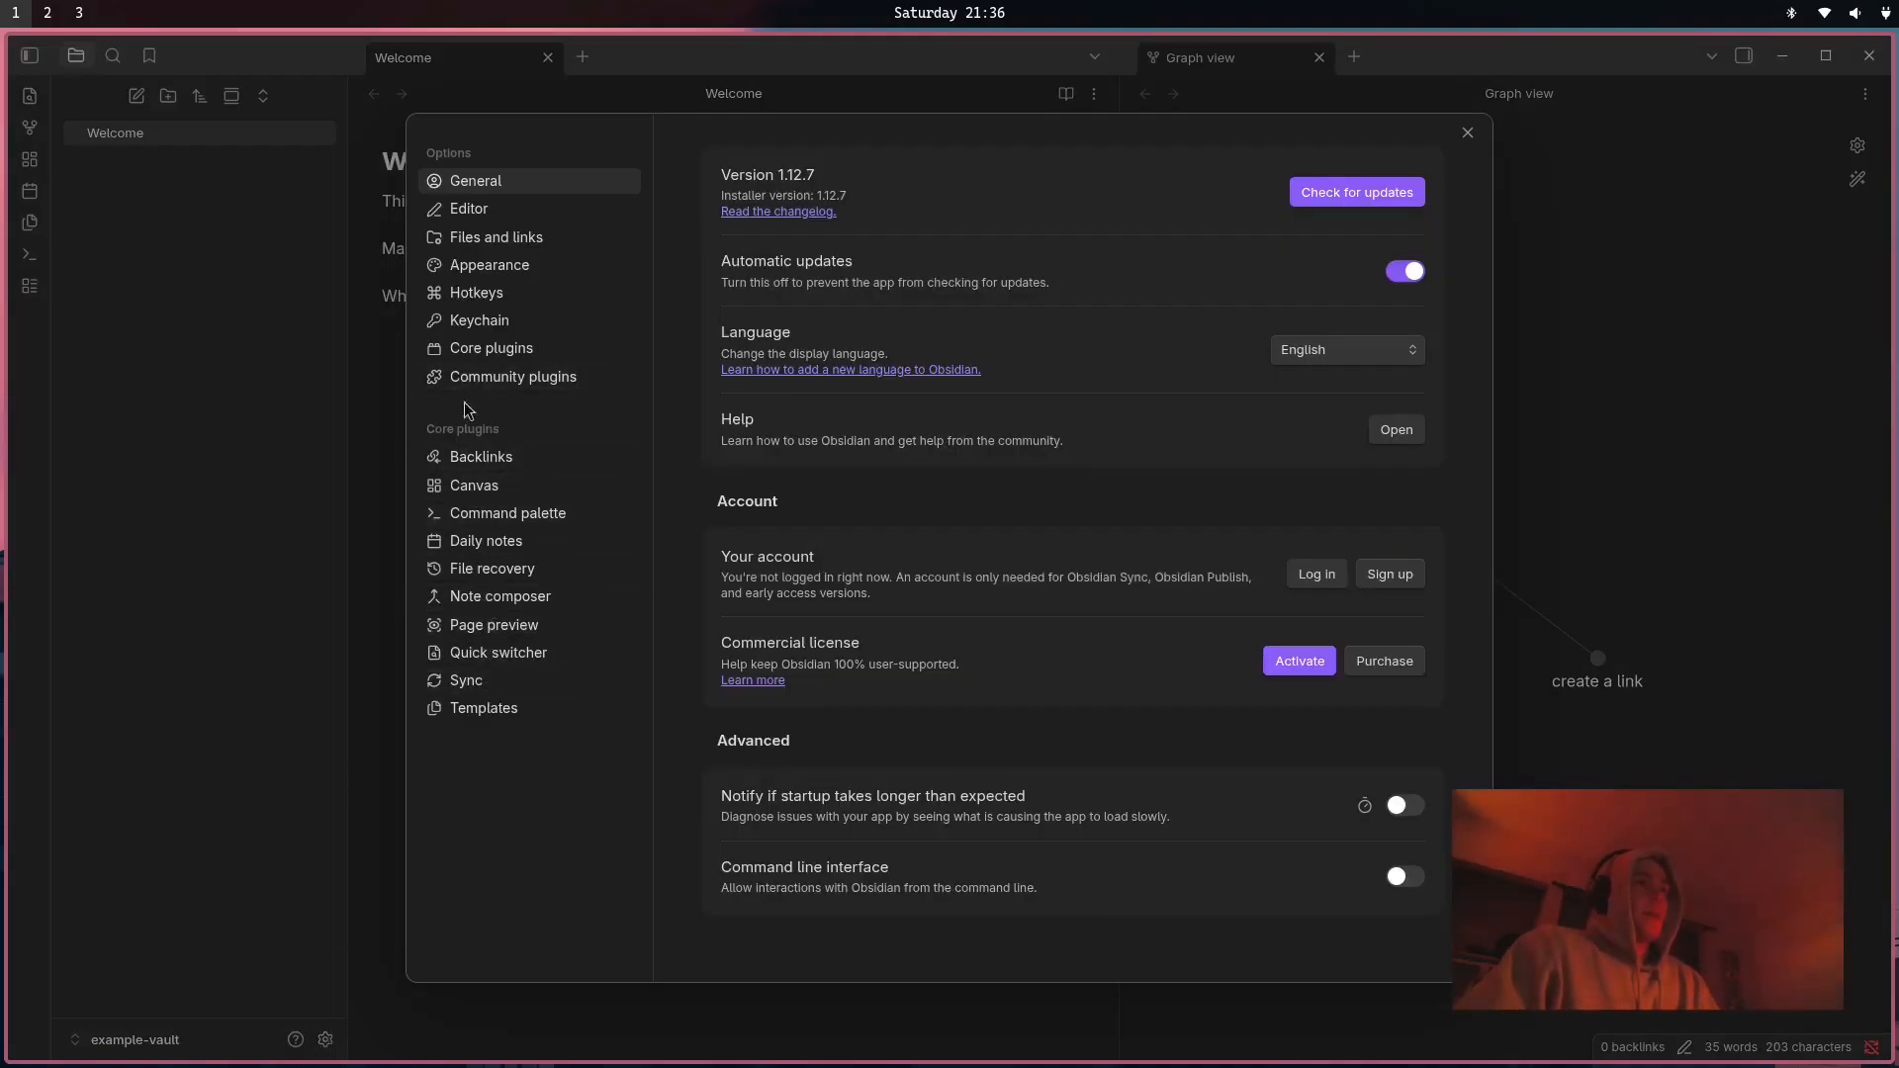
{"action": "left_click", "coordinate": [271, 428]}
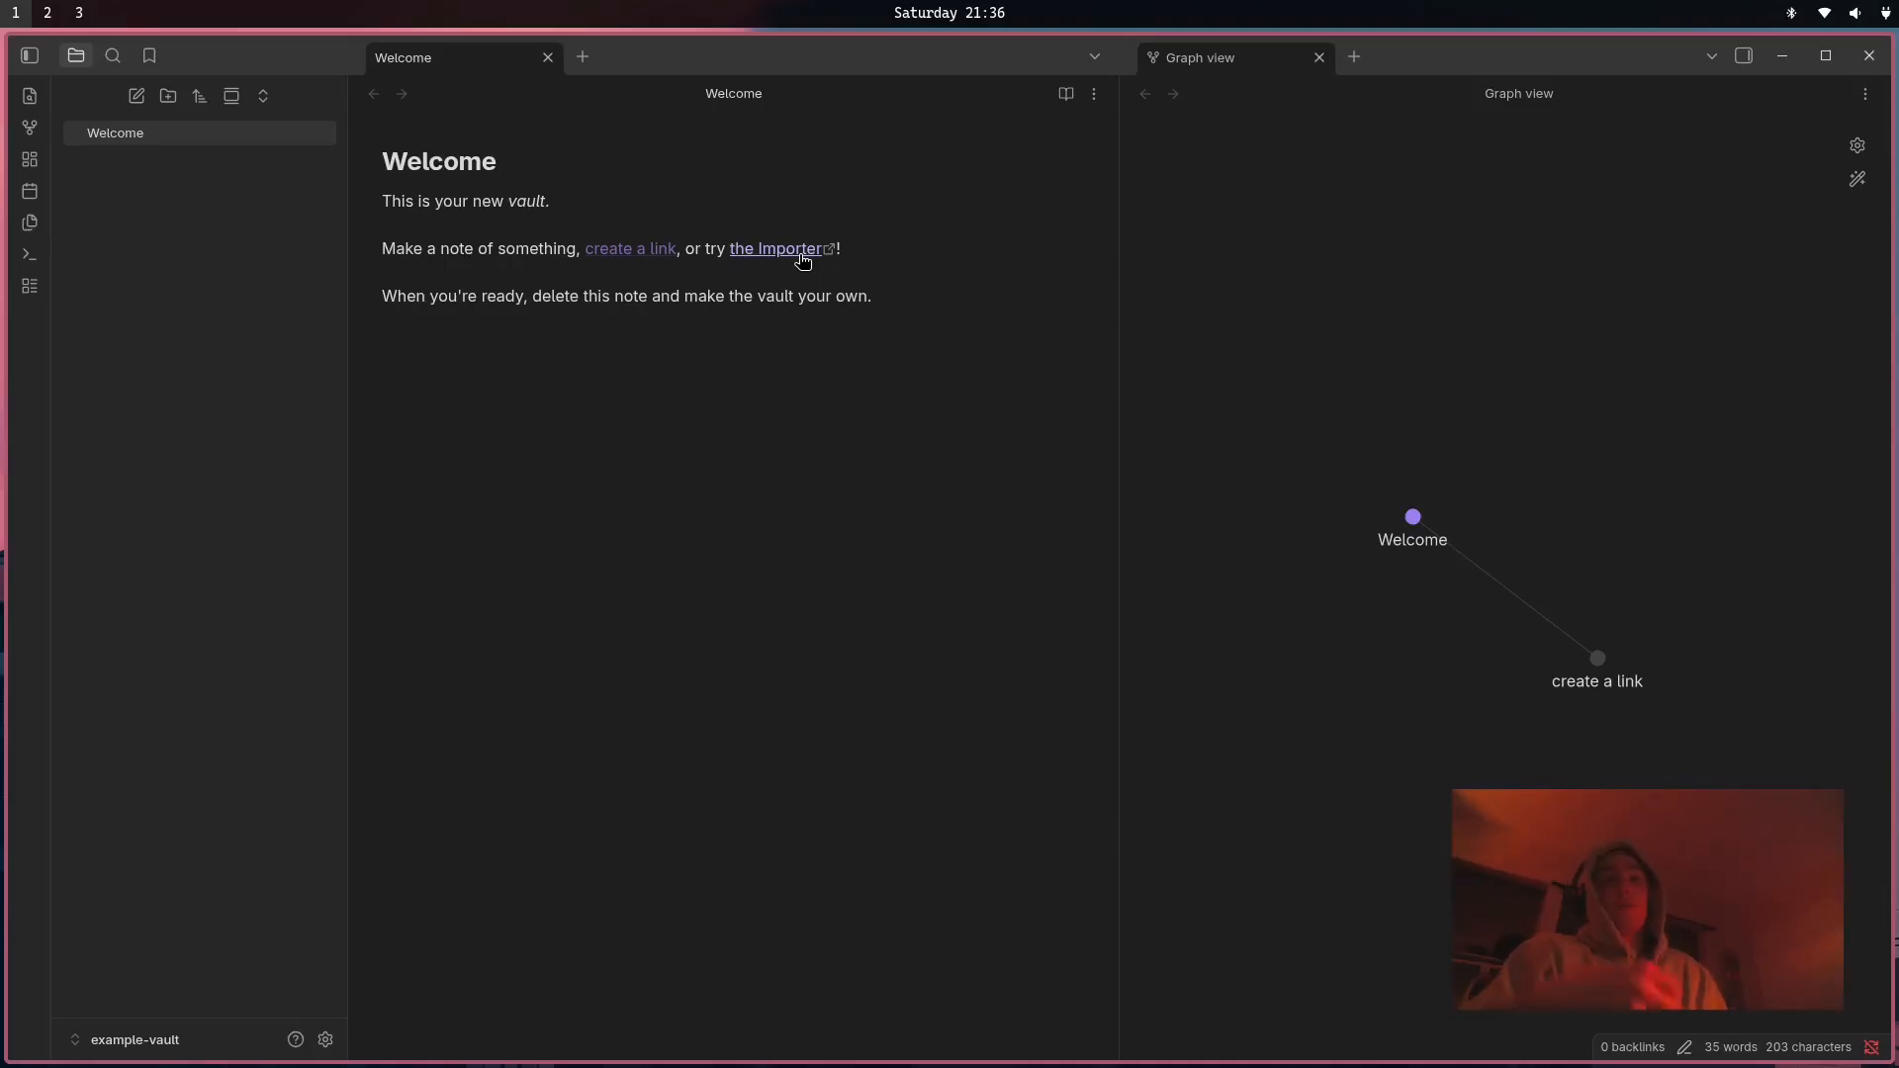
Delete the default Welcome note from the vault.
{"action": "right_click", "coordinate": [310, 139]}
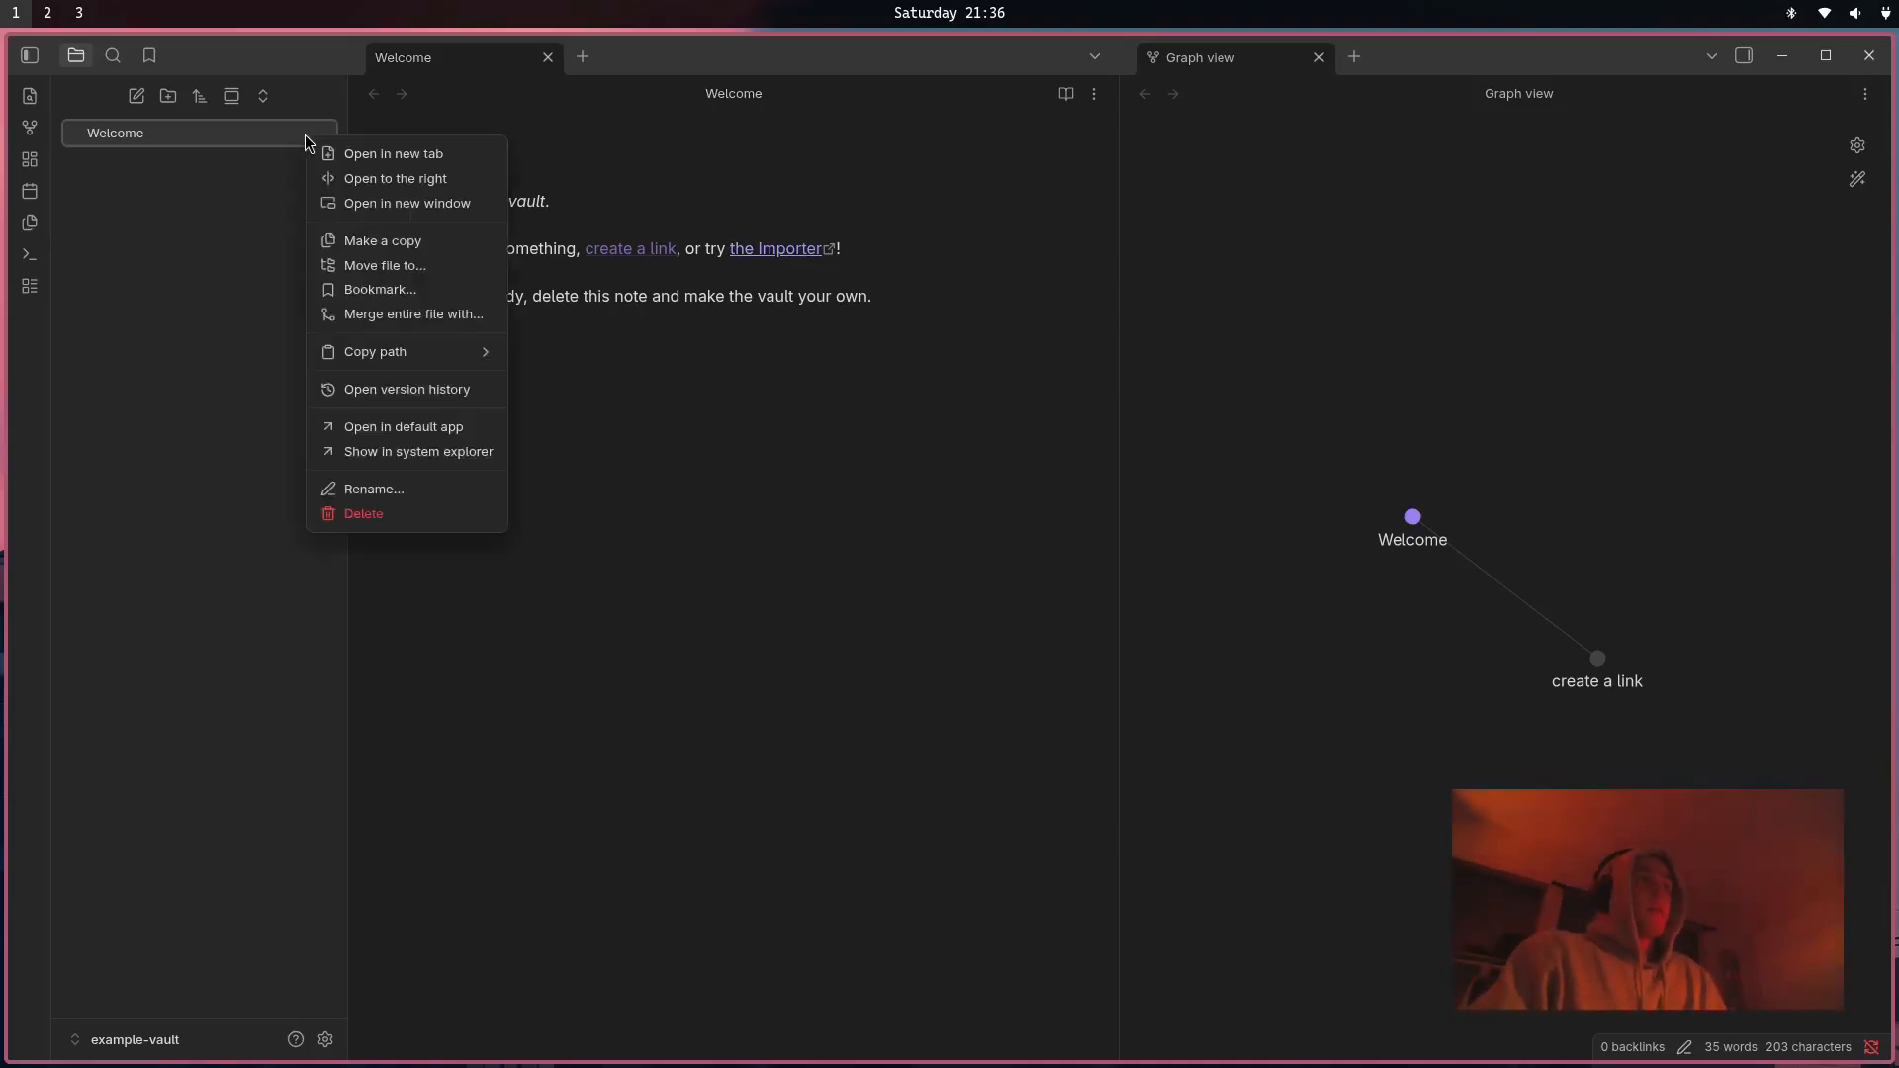
{"action": "left_click", "coordinate": [360, 515]}
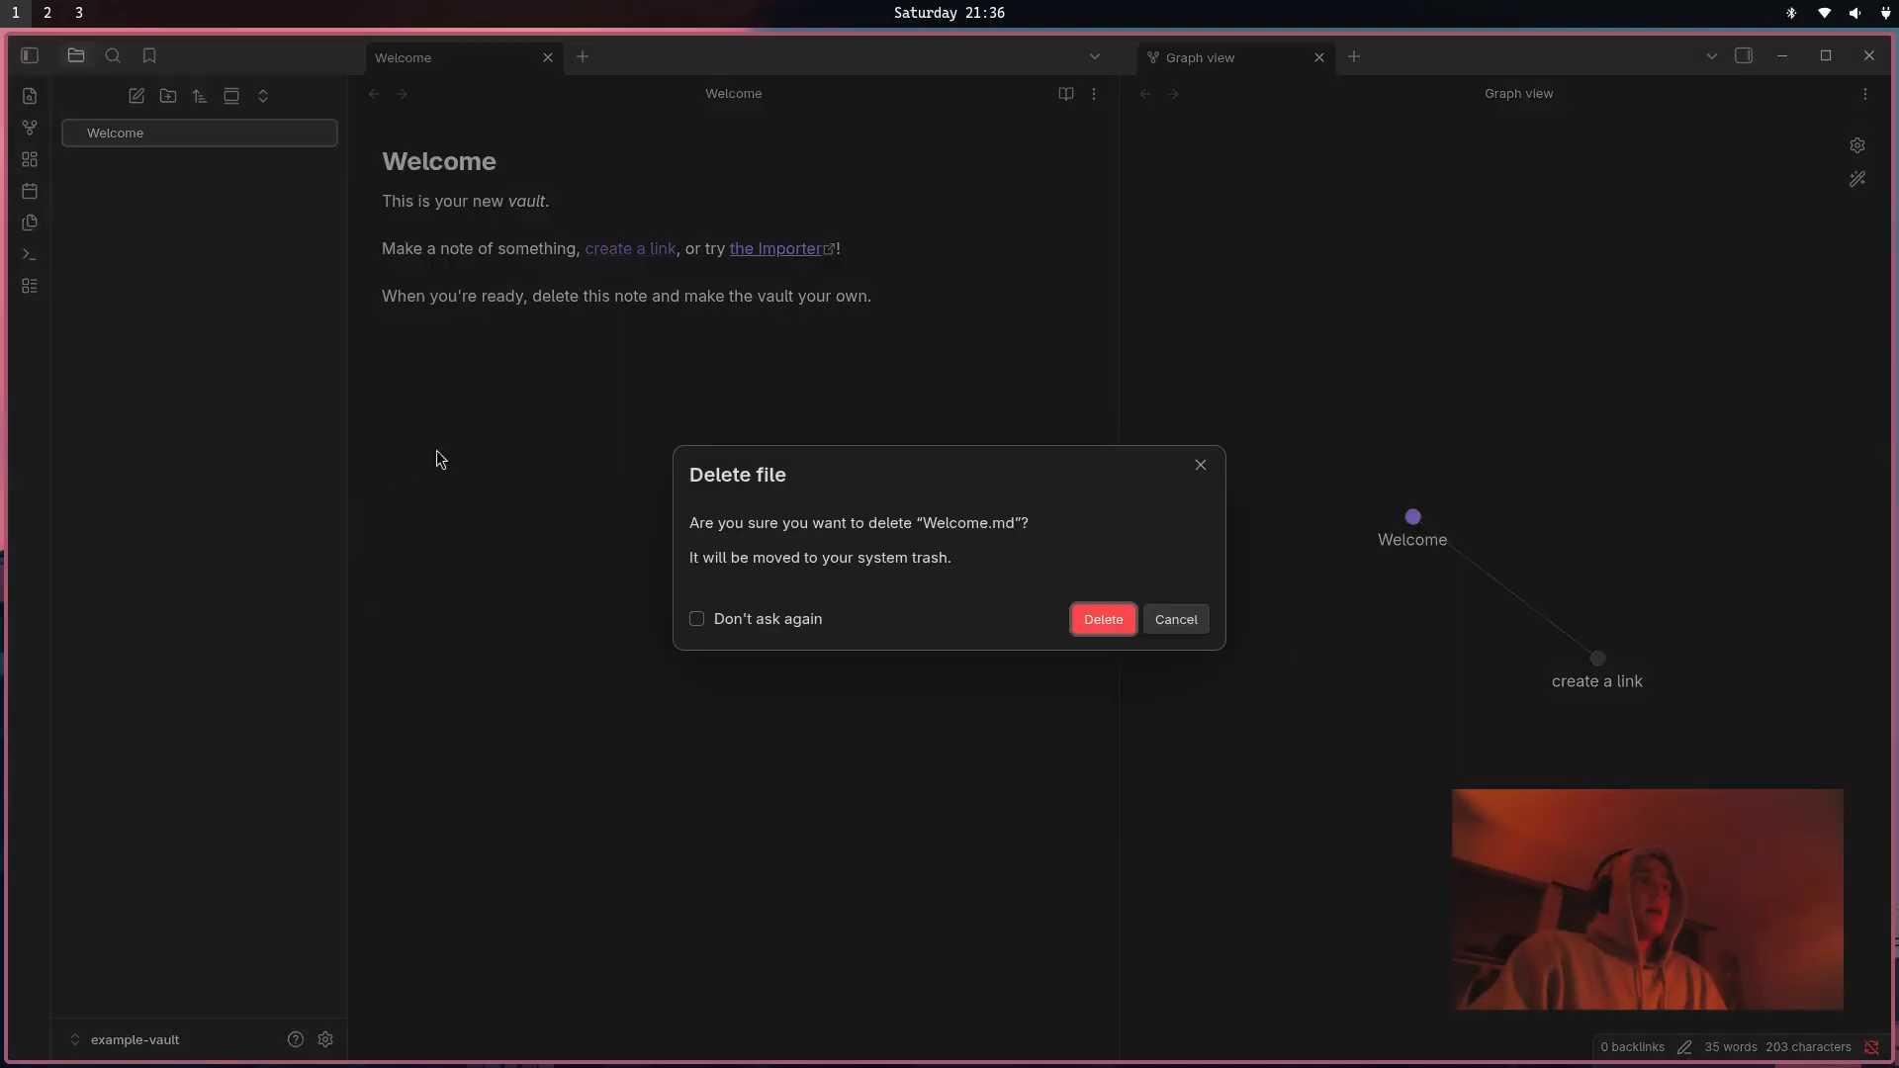
{"action": "left_click", "coordinate": [1085, 617]}
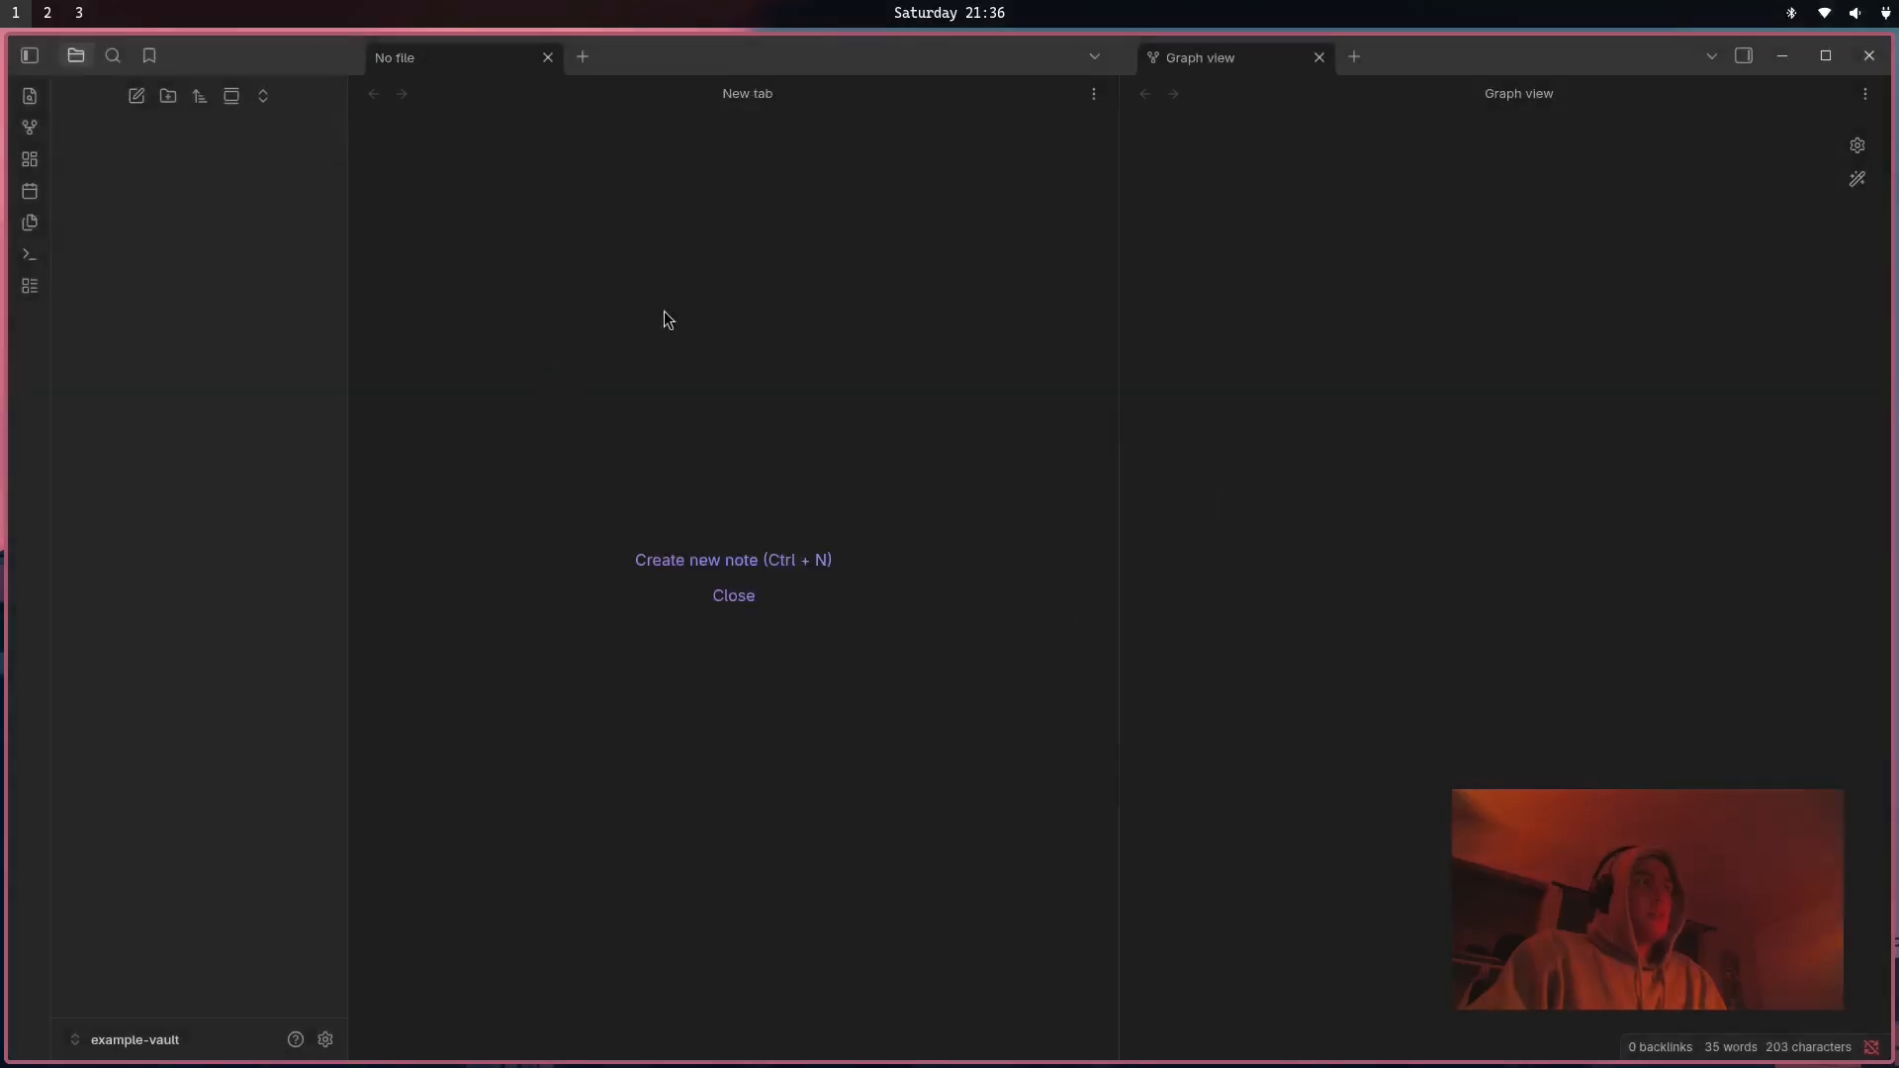
Close the leftover empty tab and split graph pane, and open the graph view as the only tab.
{"action": "left_click", "coordinate": [546, 57]}
{"action": "left_click", "coordinate": [549, 59]}
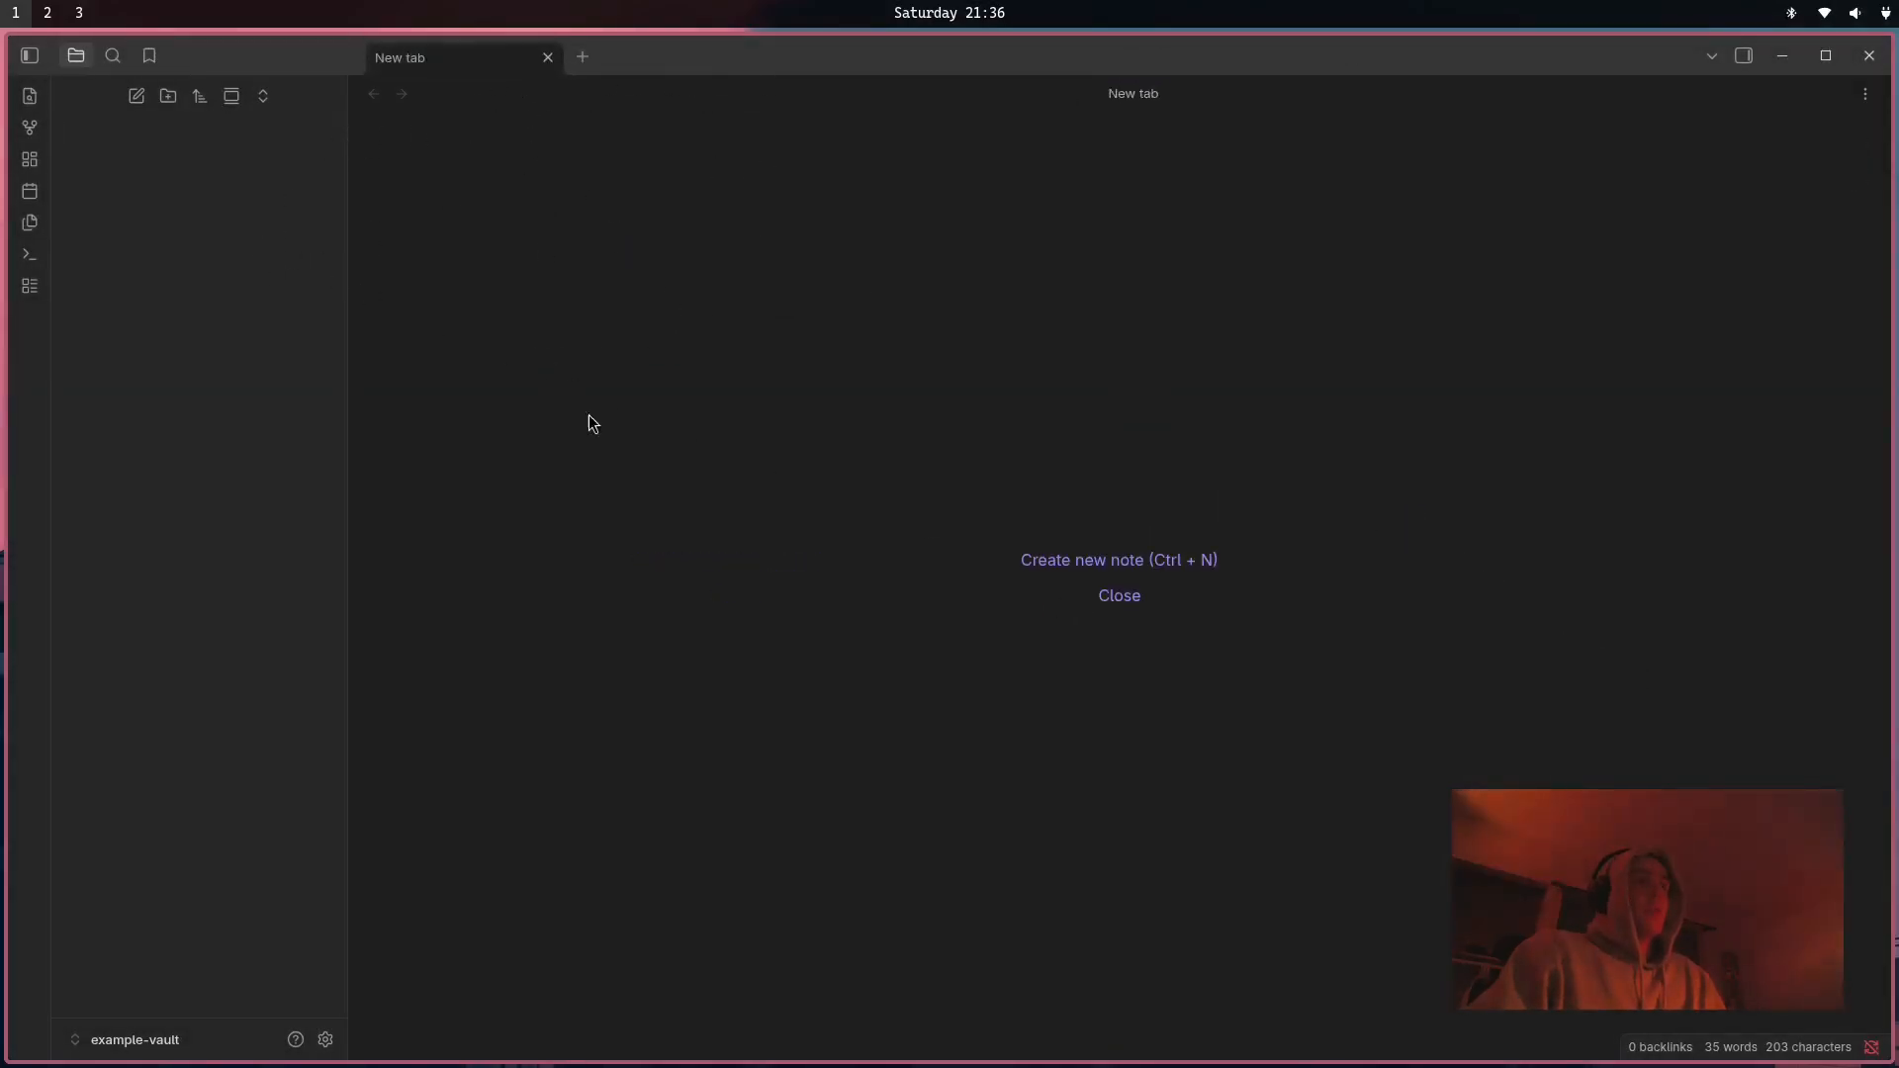
{"action": "key", "text": "ctrl+g"}
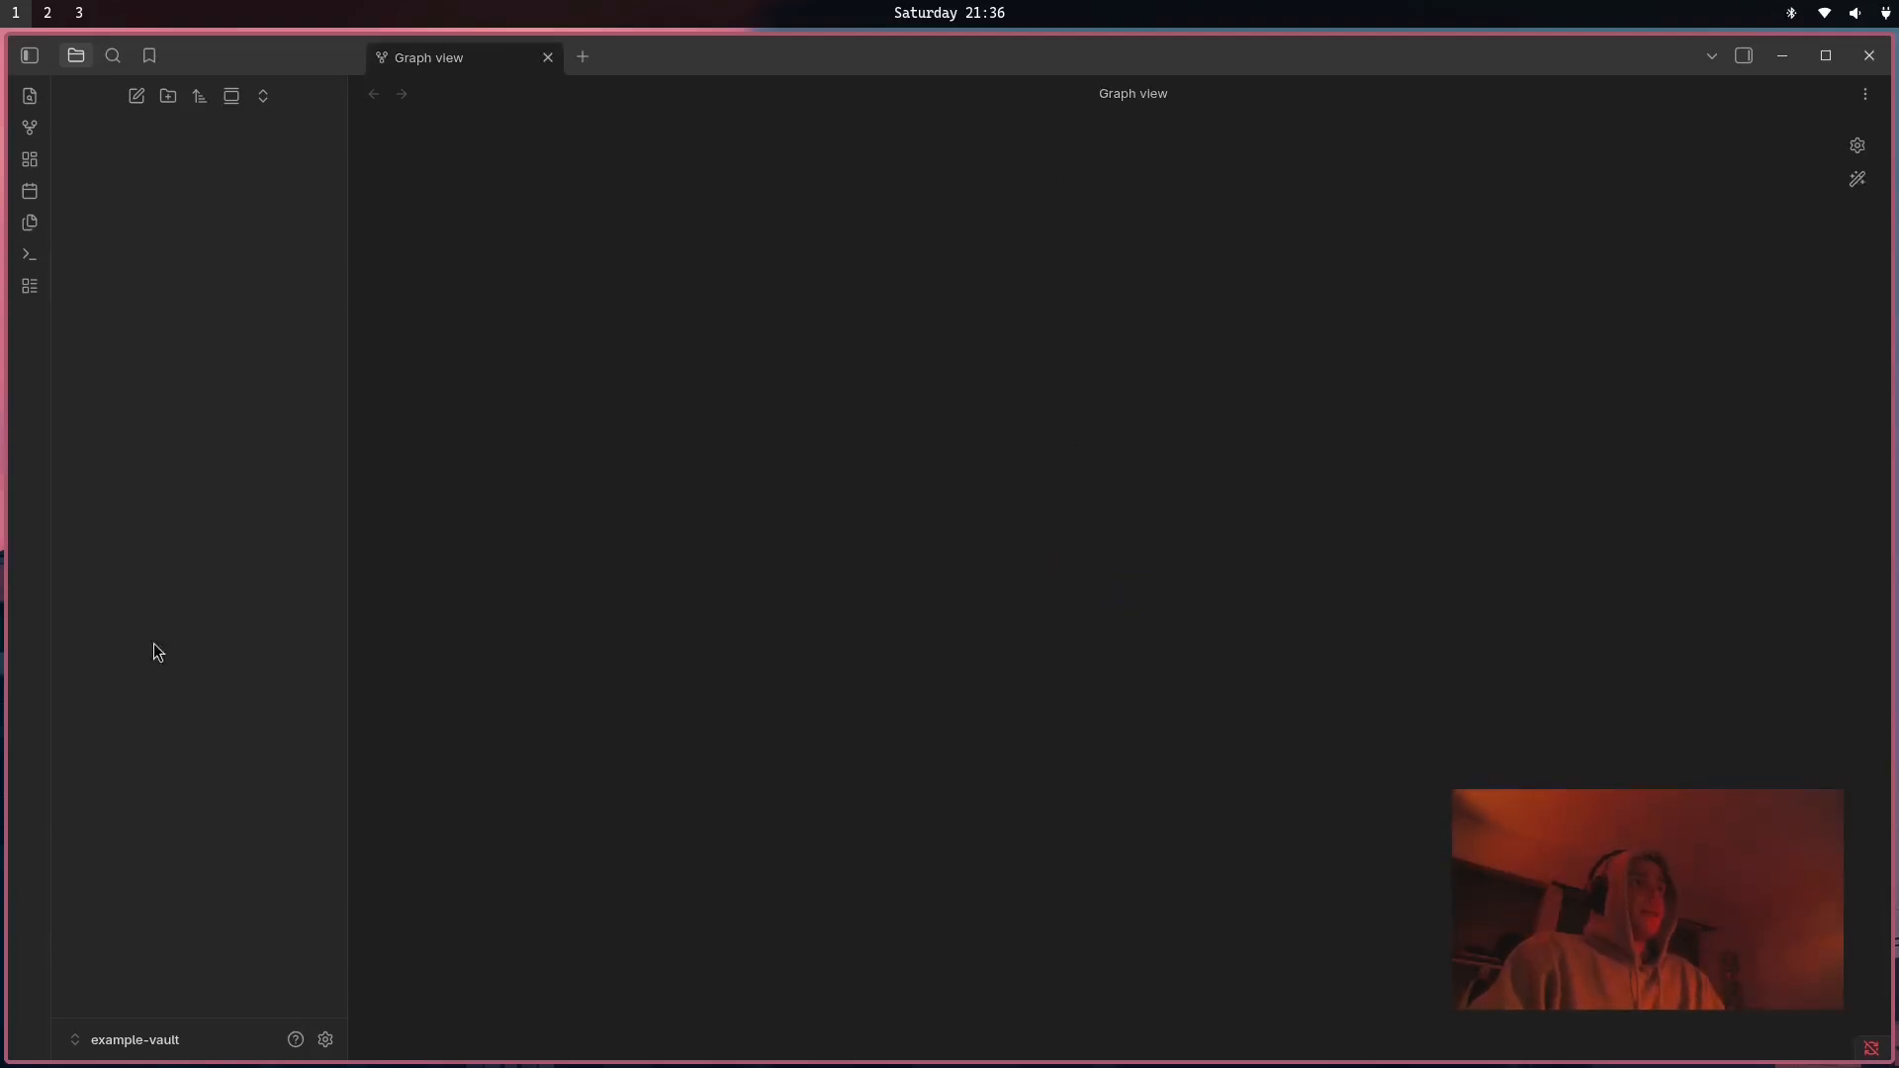
Turn on community plugins in the vault's settings.
{"action": "left_click", "coordinate": [326, 1040]}
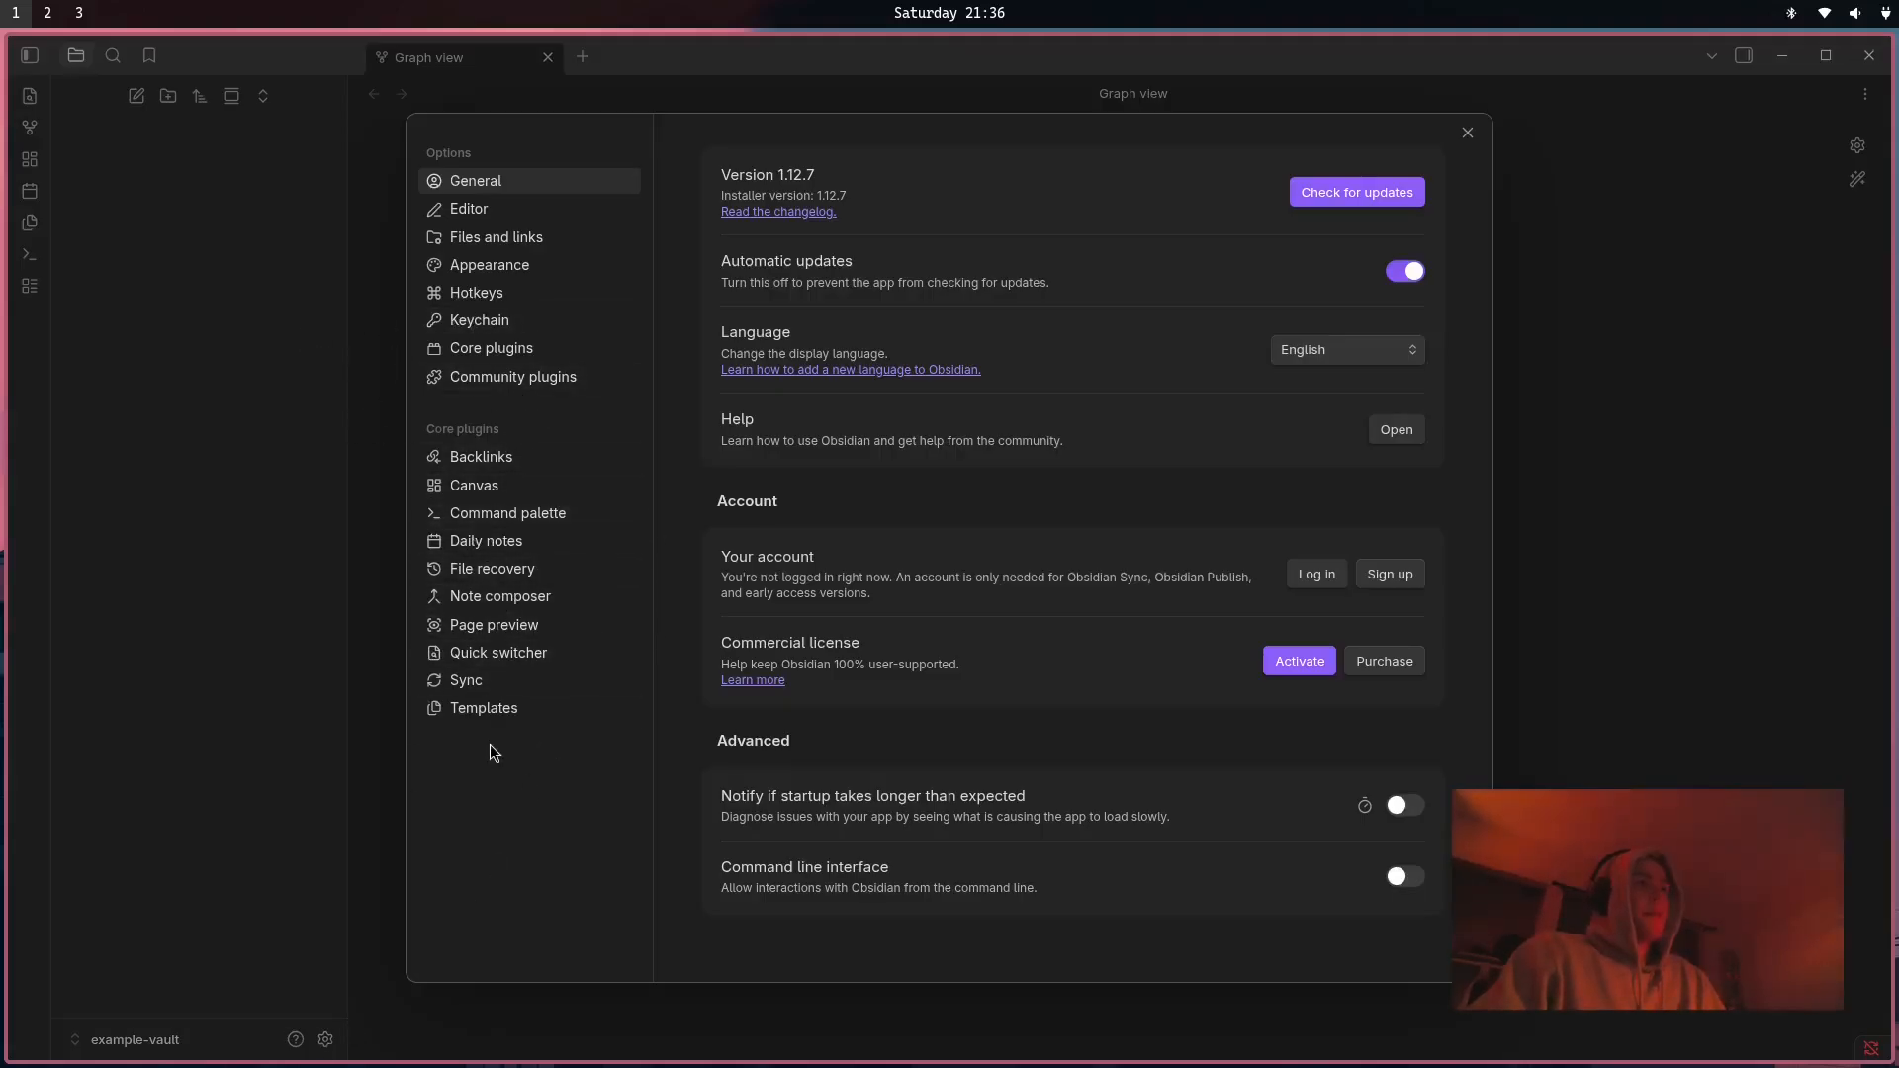
{"action": "left_click", "coordinate": [535, 345]}
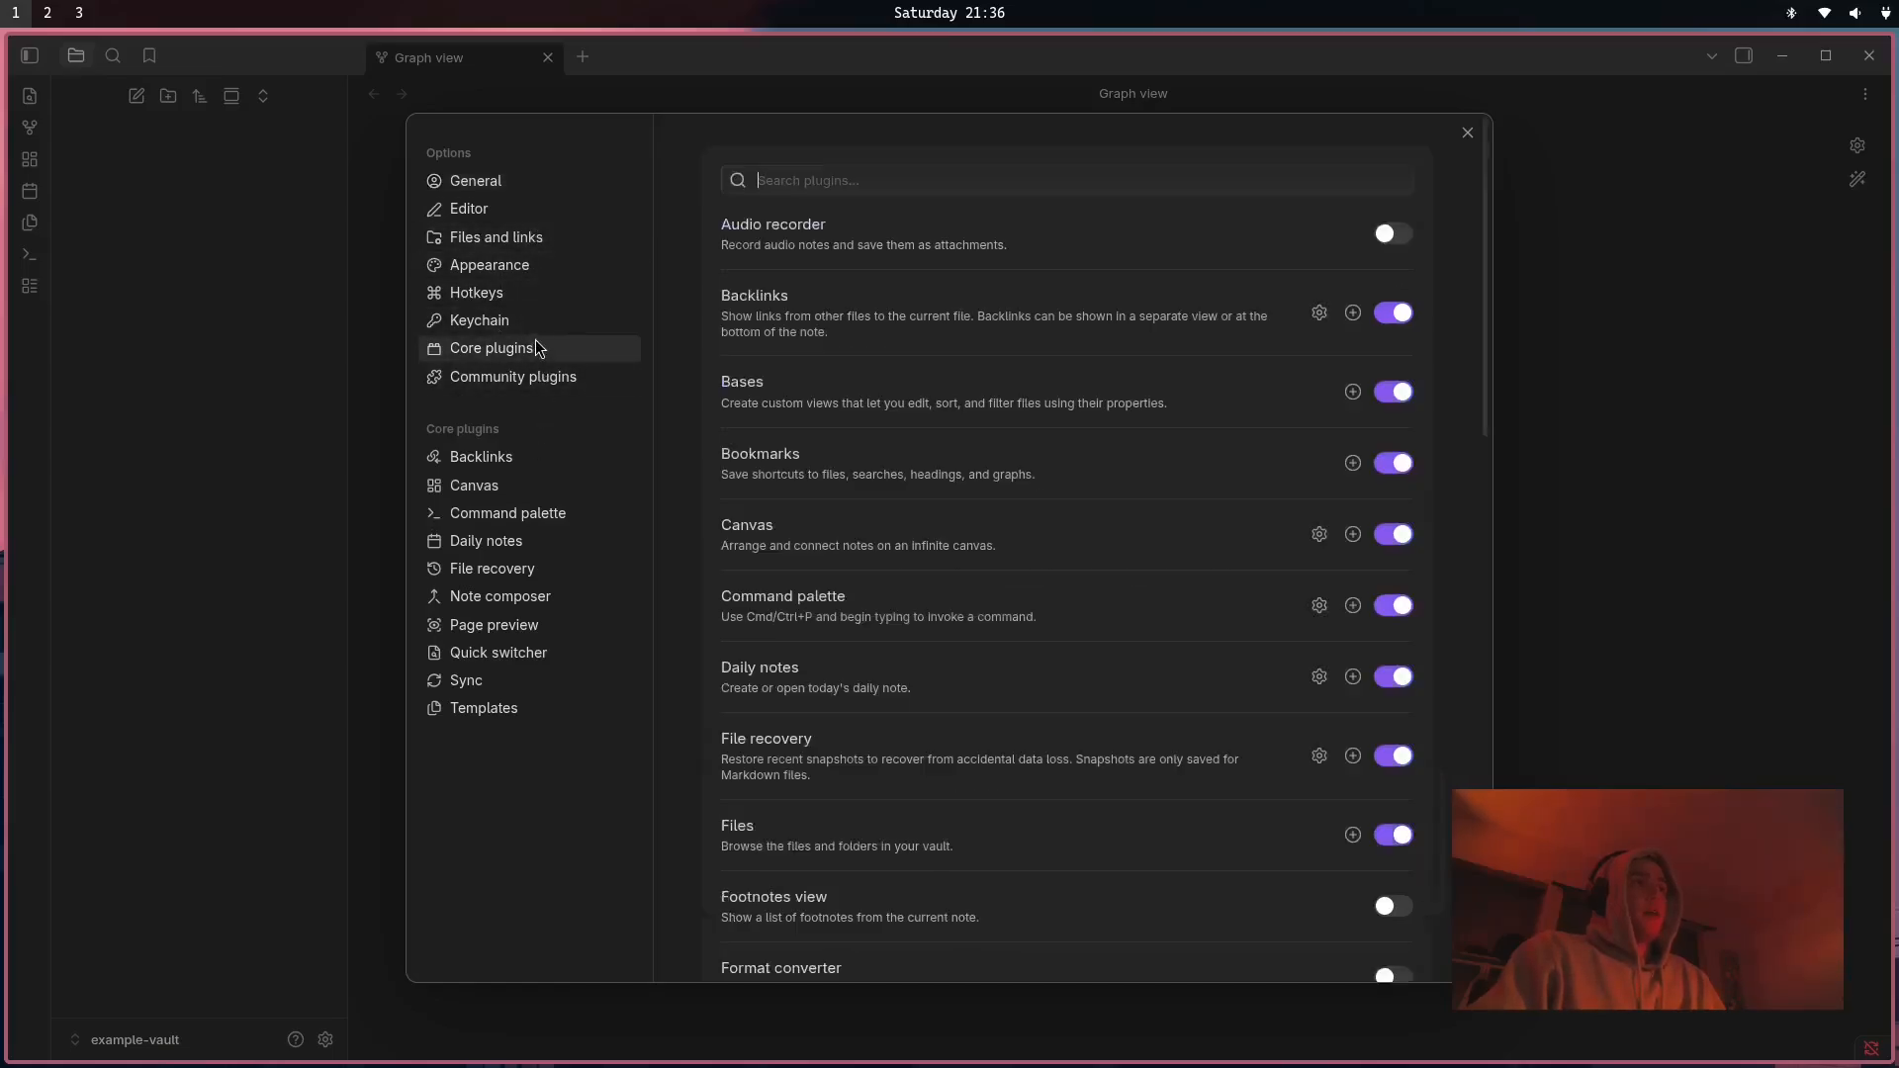
{"action": "left_click", "coordinate": [578, 386]}
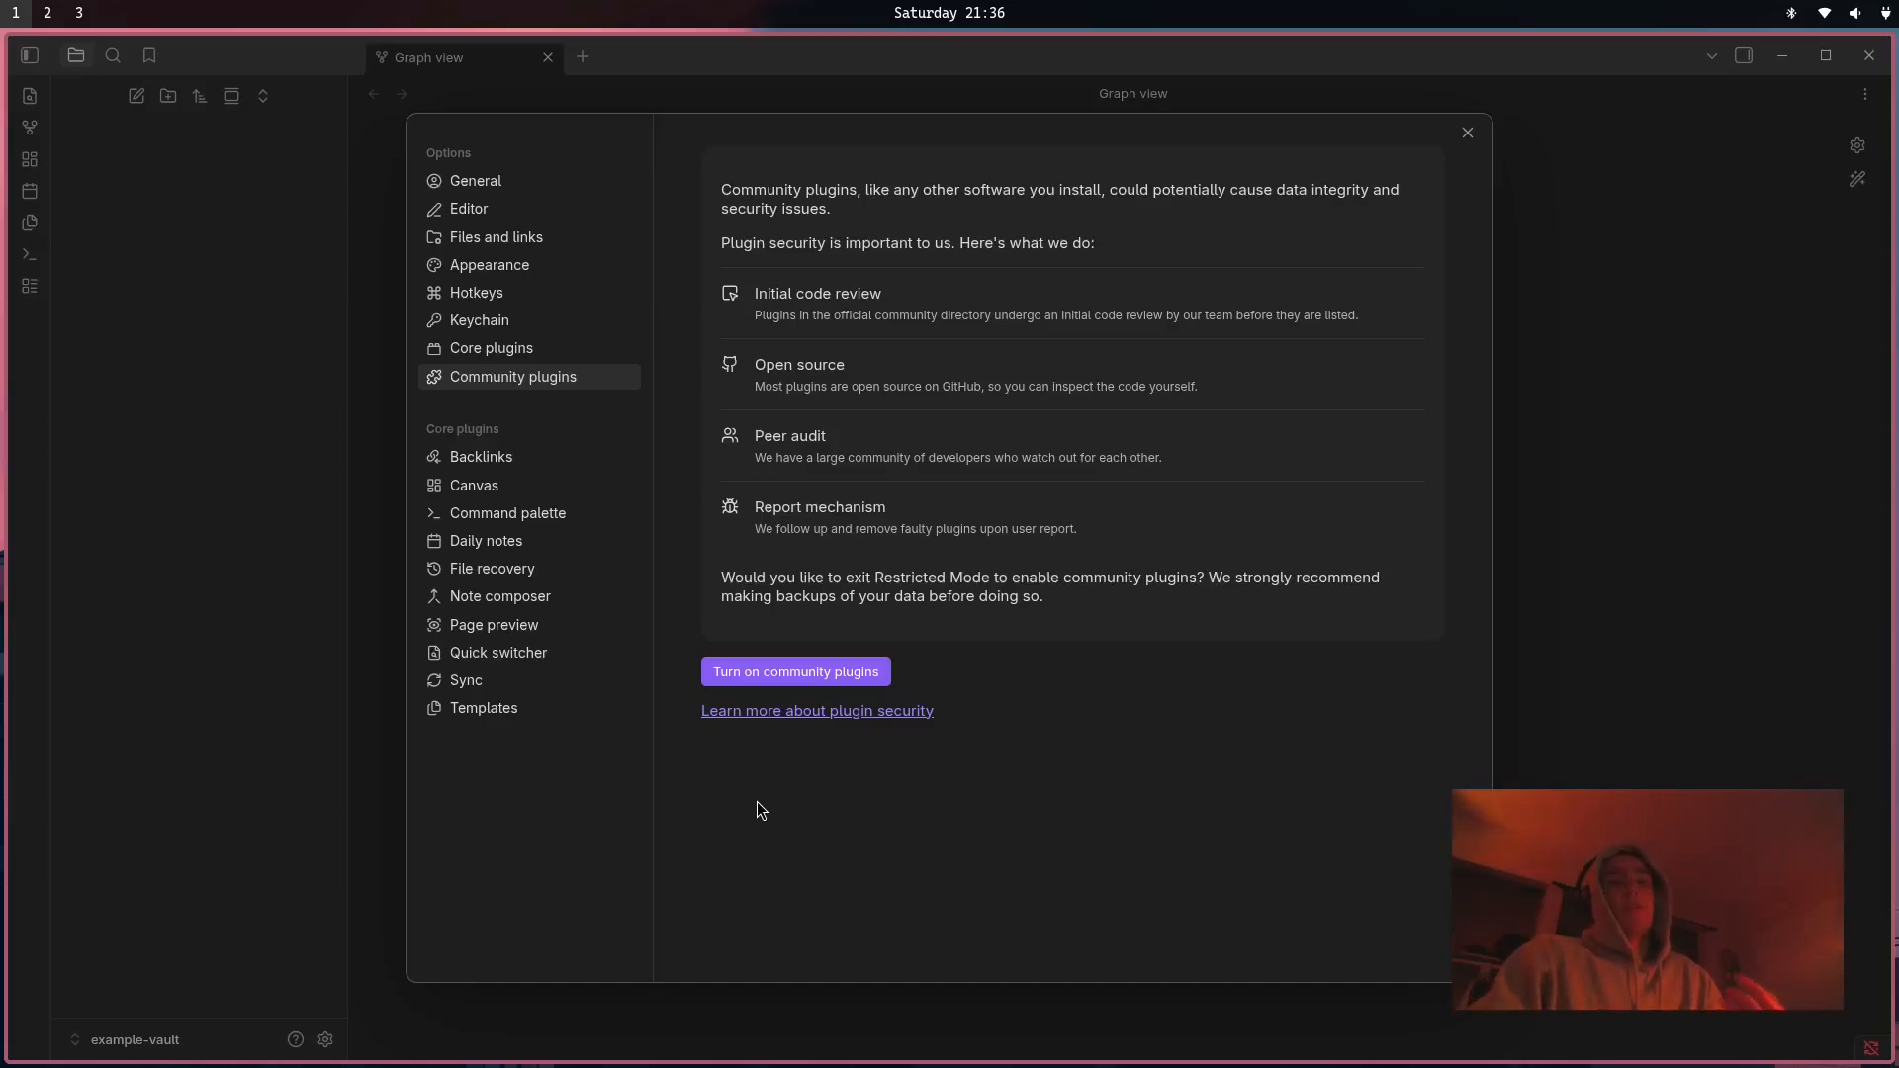
{"action": "left_click", "coordinate": [800, 674]}
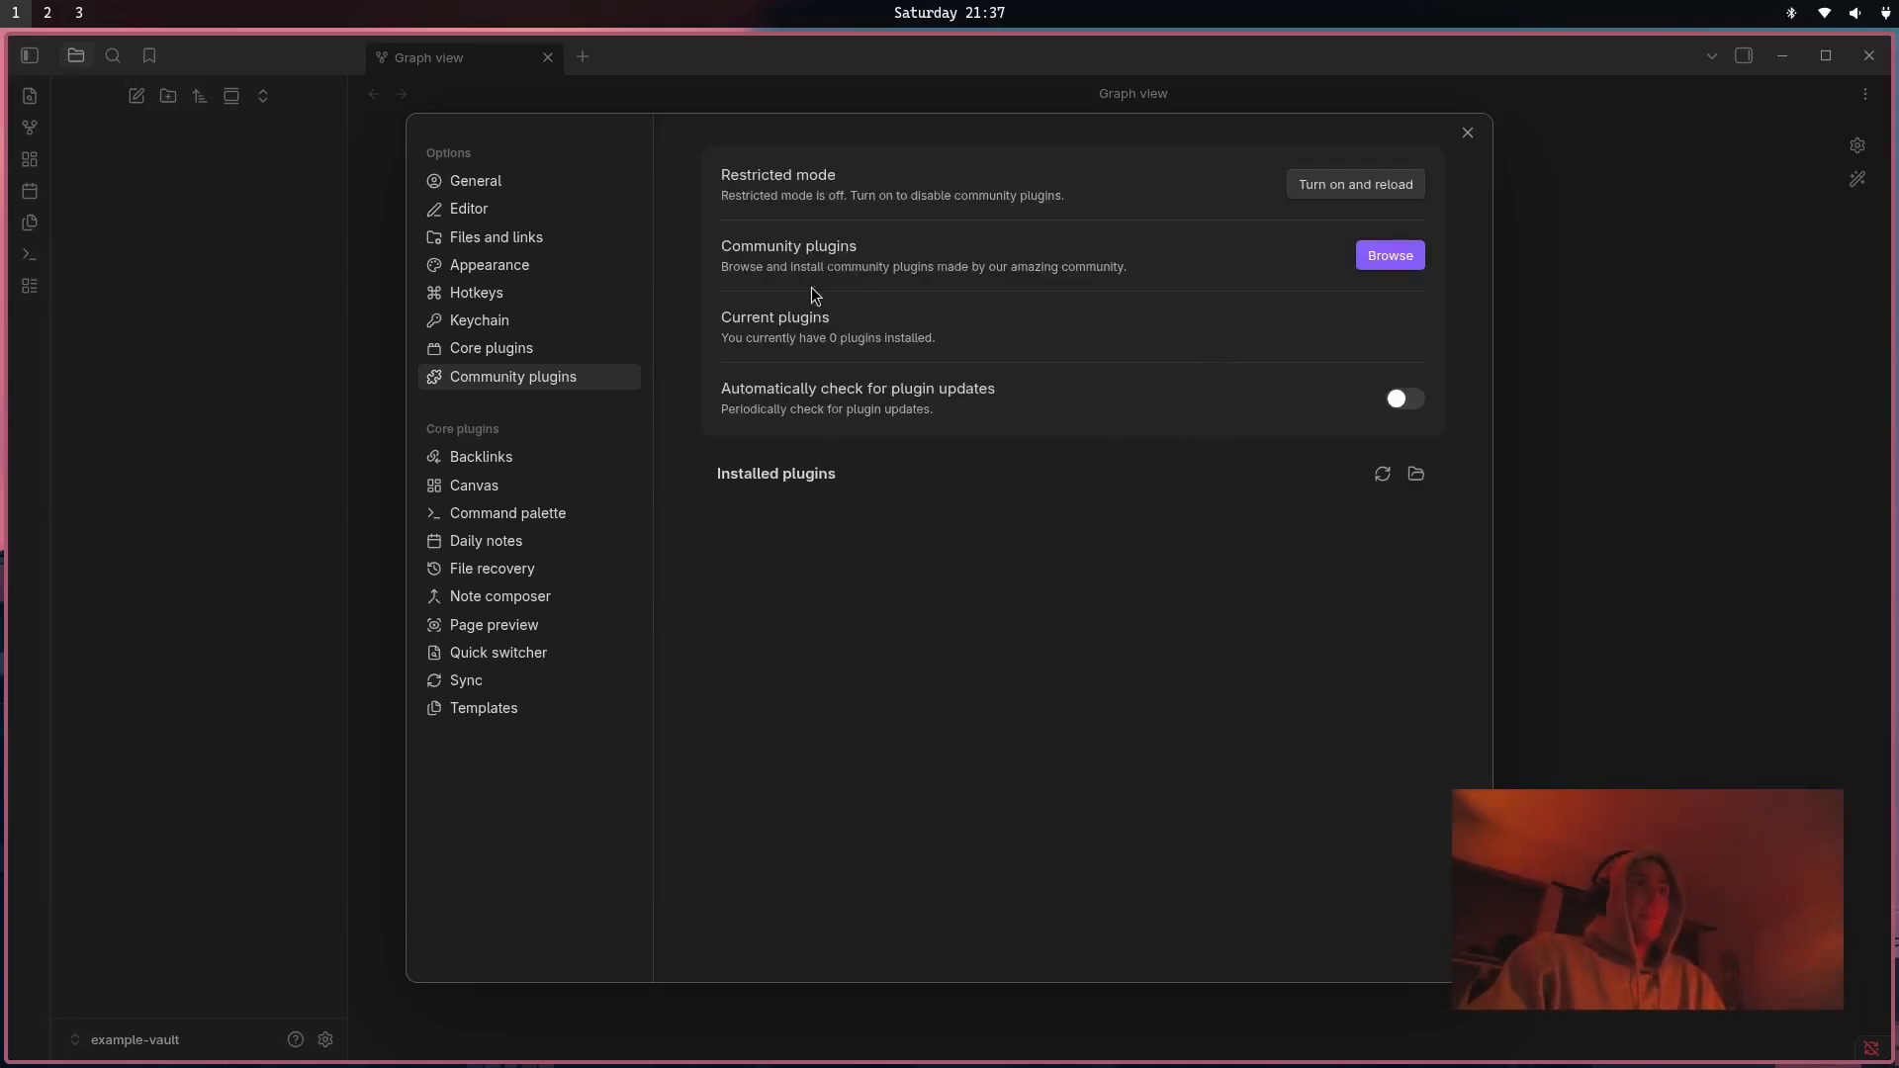
Browse the community plugins, review the Excalidraw description, and install and enable Excalidraw.
{"action": "left_click", "coordinate": [1378, 252]}
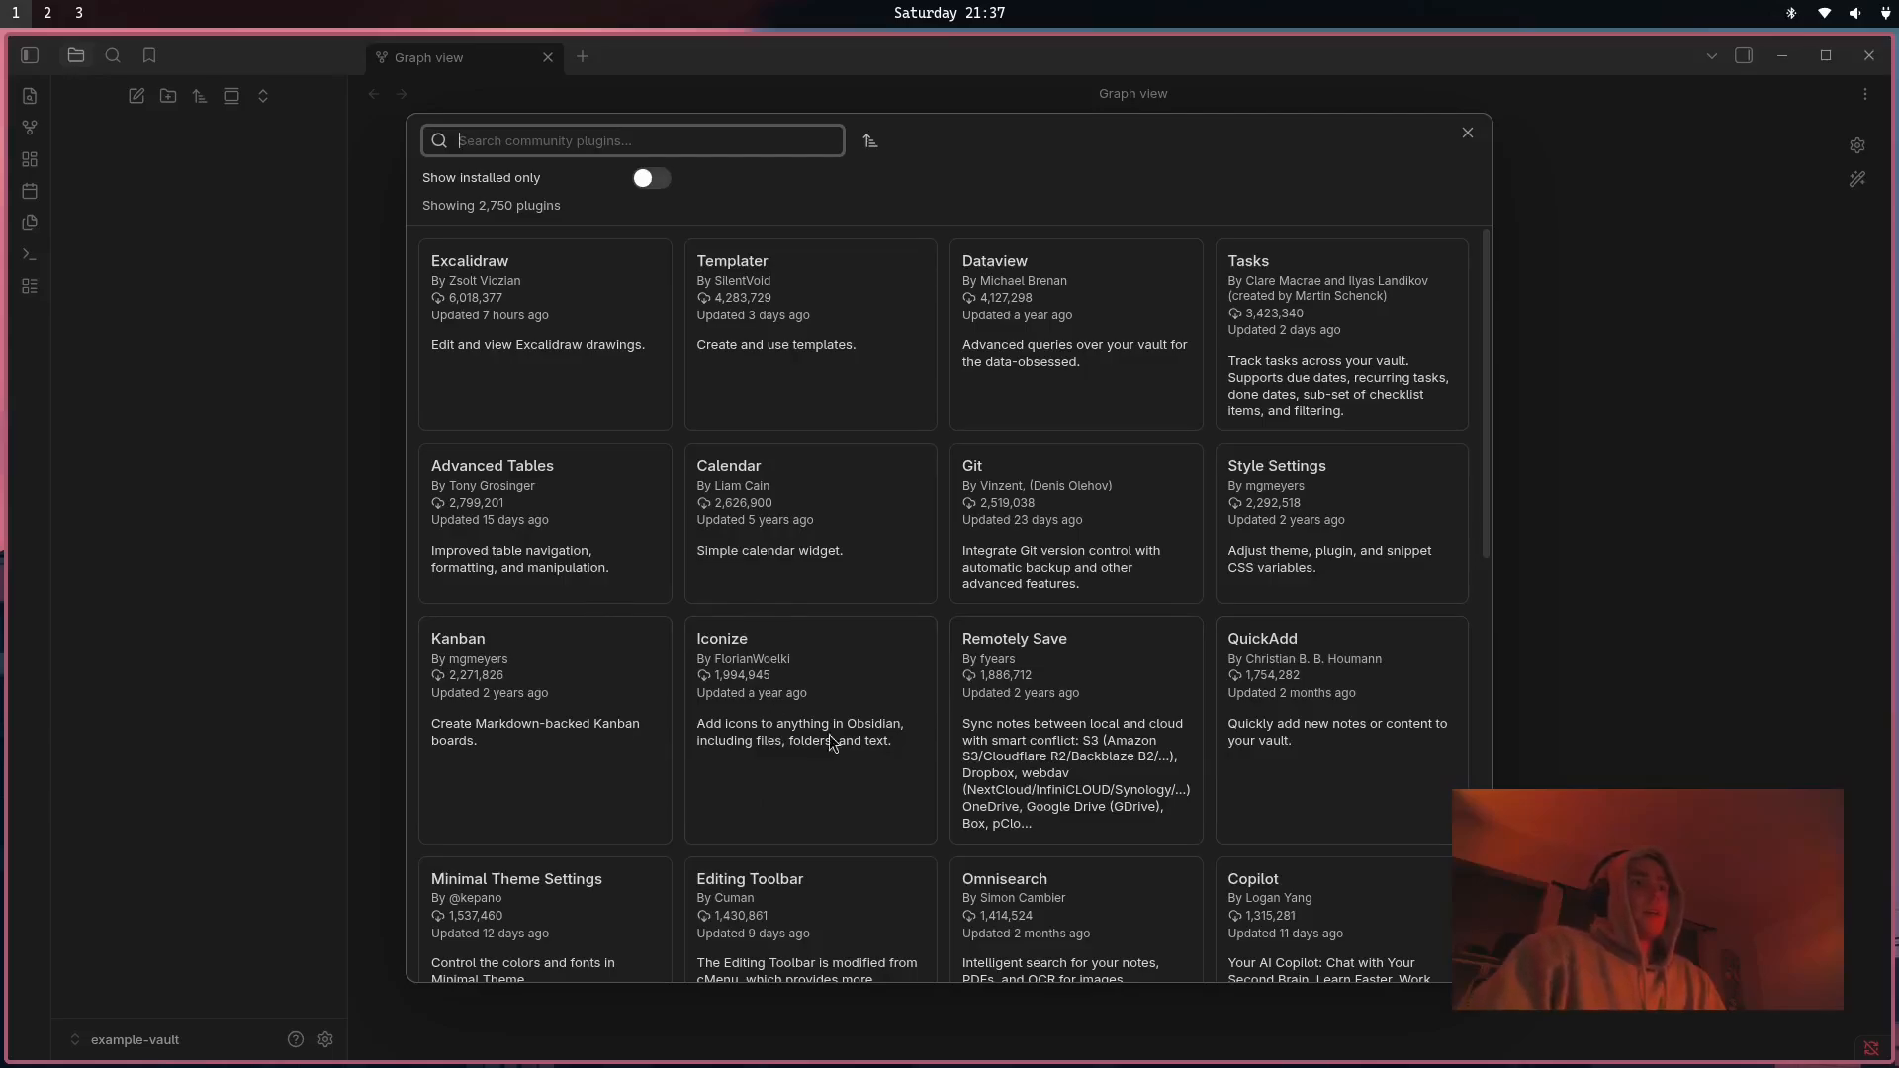
{"action": "left_click", "coordinate": [547, 358]}
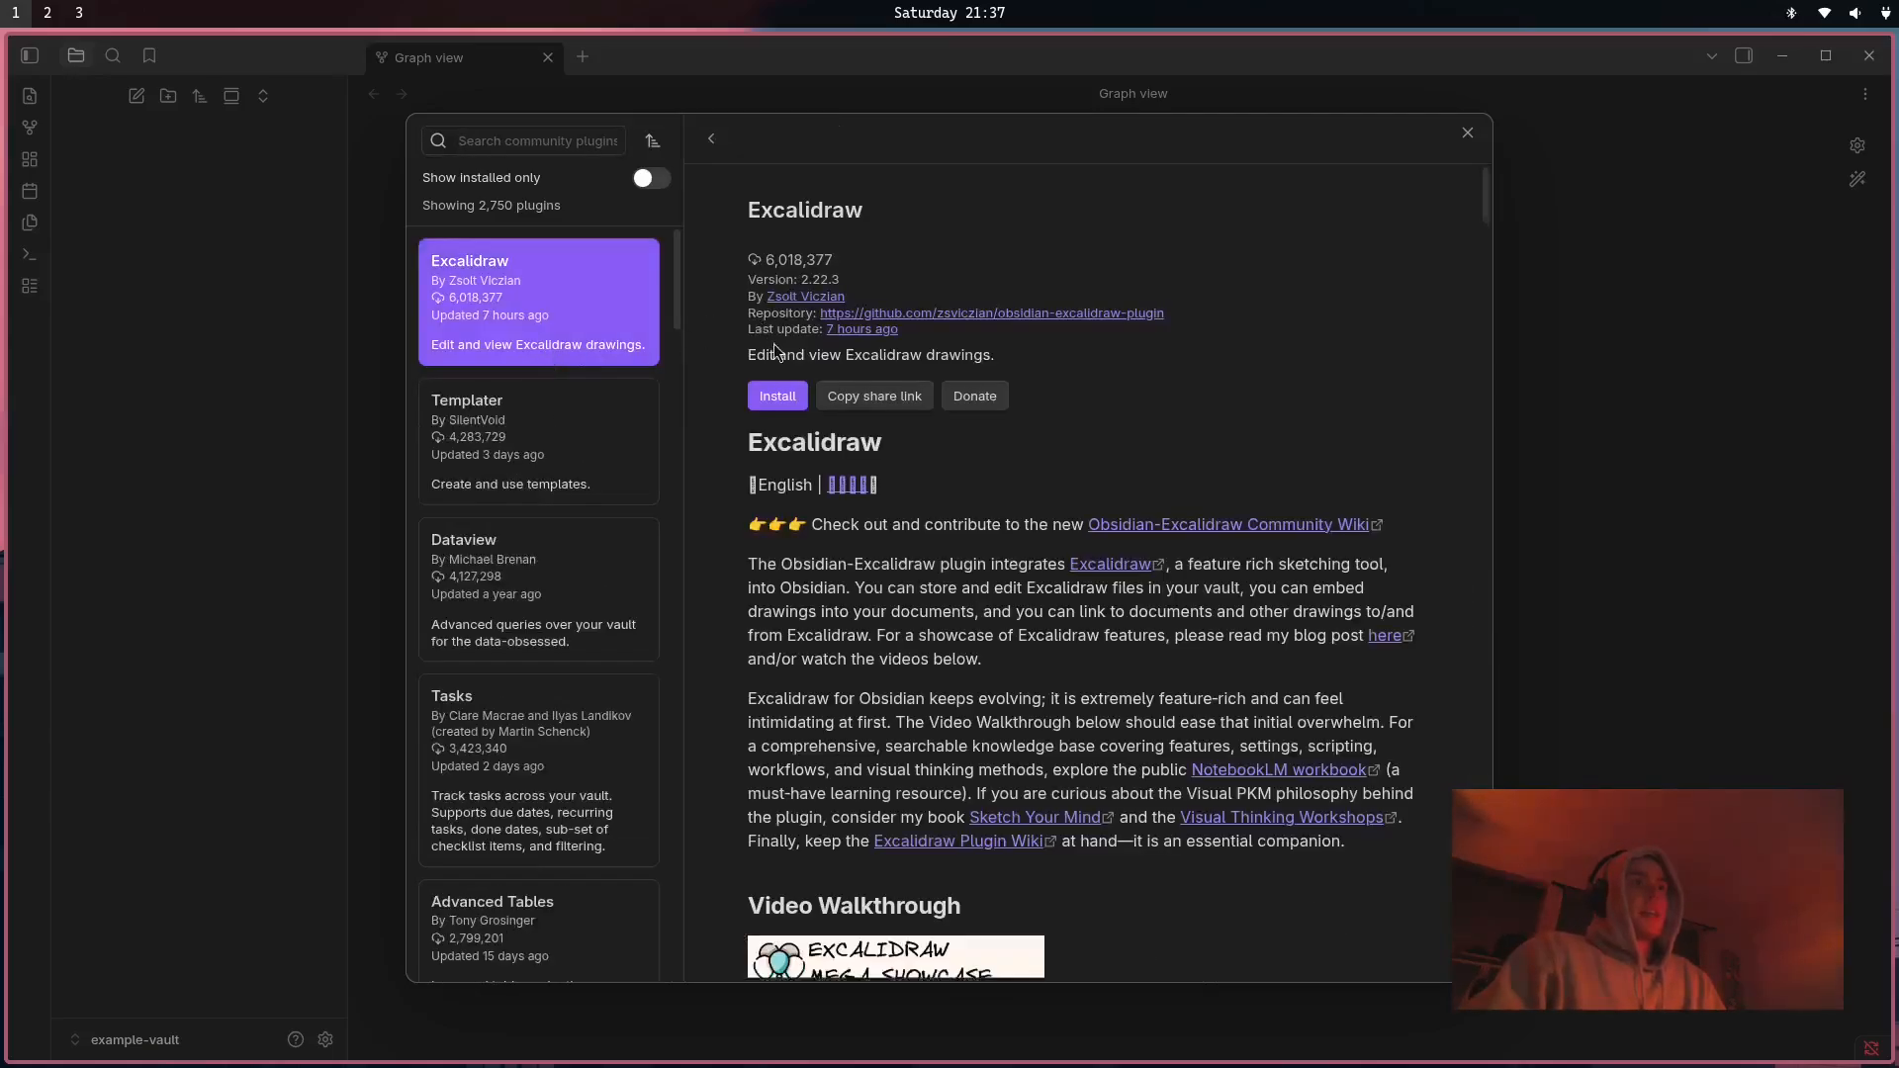
{"action": "scroll", "coordinate": [1094, 628], "scroll_direction": "down", "scroll_amount": 5}
{"action": "scroll", "coordinate": [1094, 628], "scroll_direction": "down", "scroll_amount": 10}
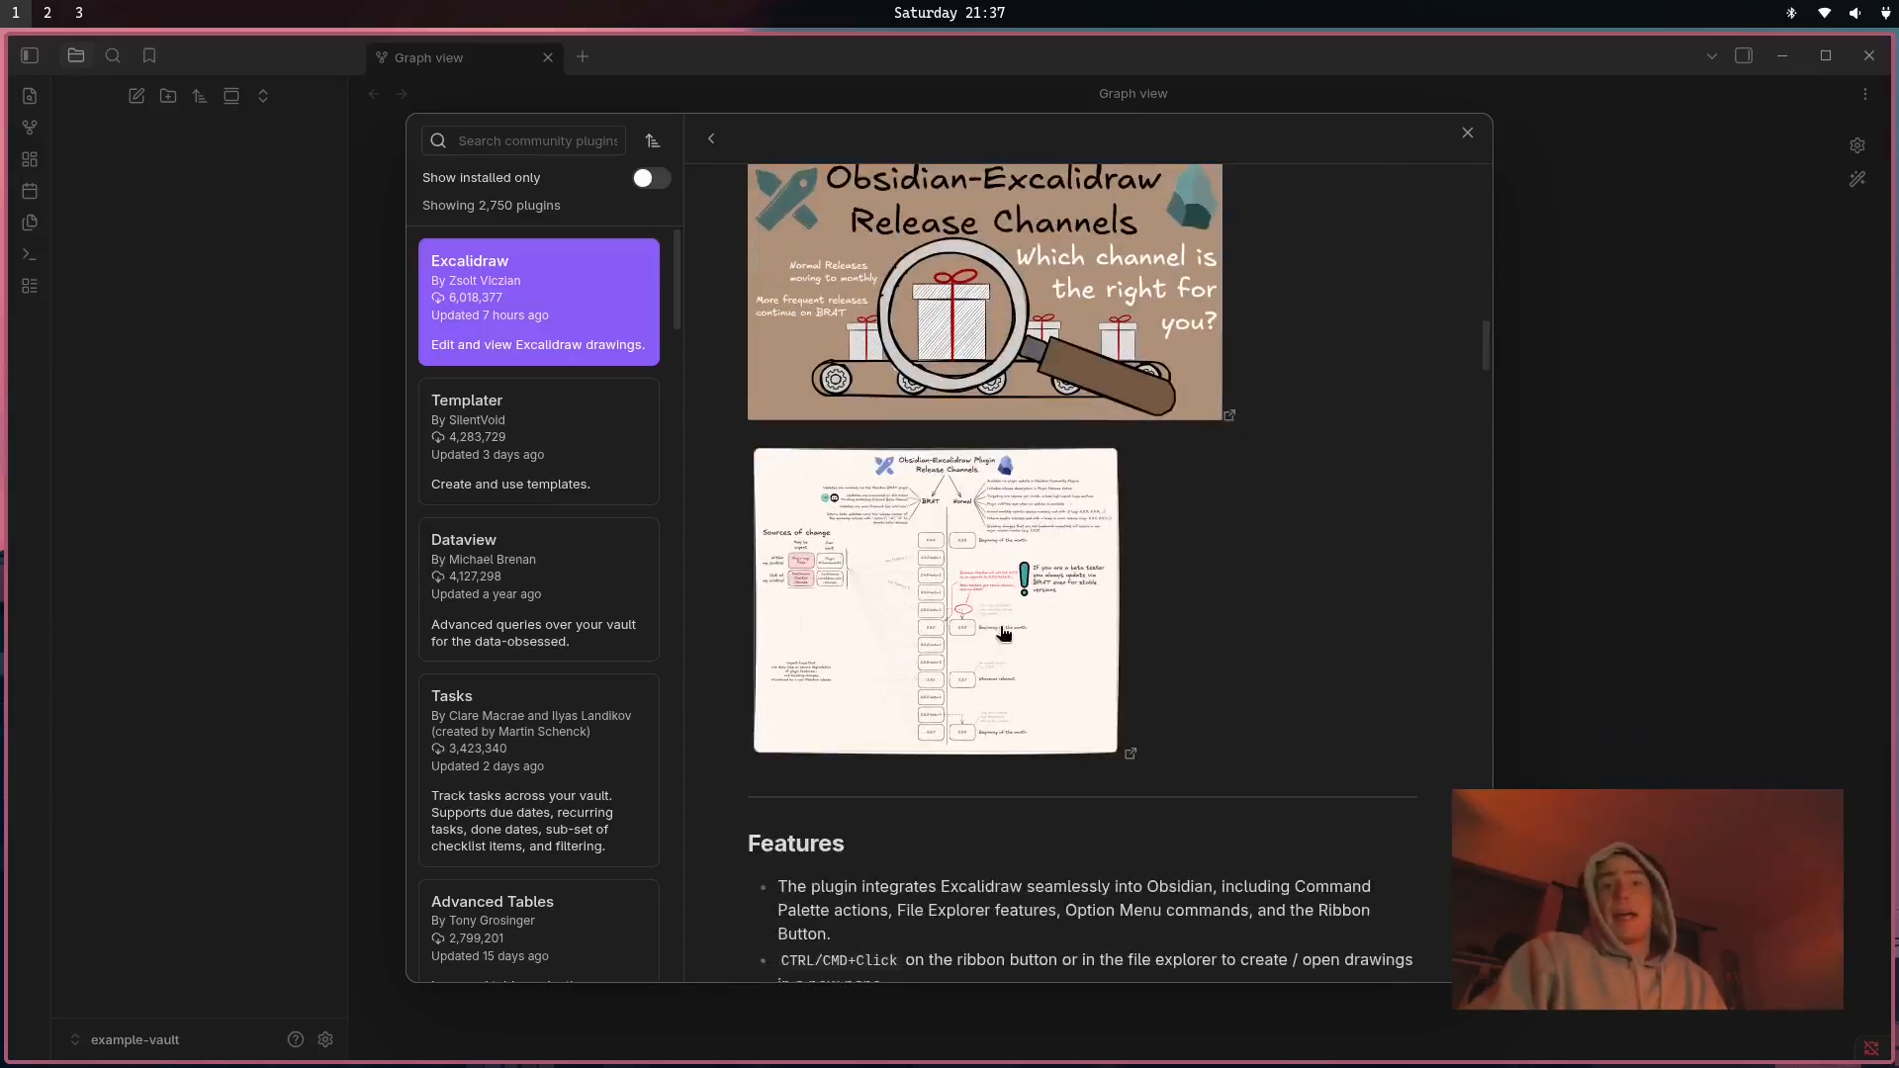
{"action": "scroll", "coordinate": [994, 629], "scroll_direction": "down", "scroll_amount": 8}
{"action": "scroll", "coordinate": [1397, 613], "scroll_direction": "up", "scroll_amount": 20}
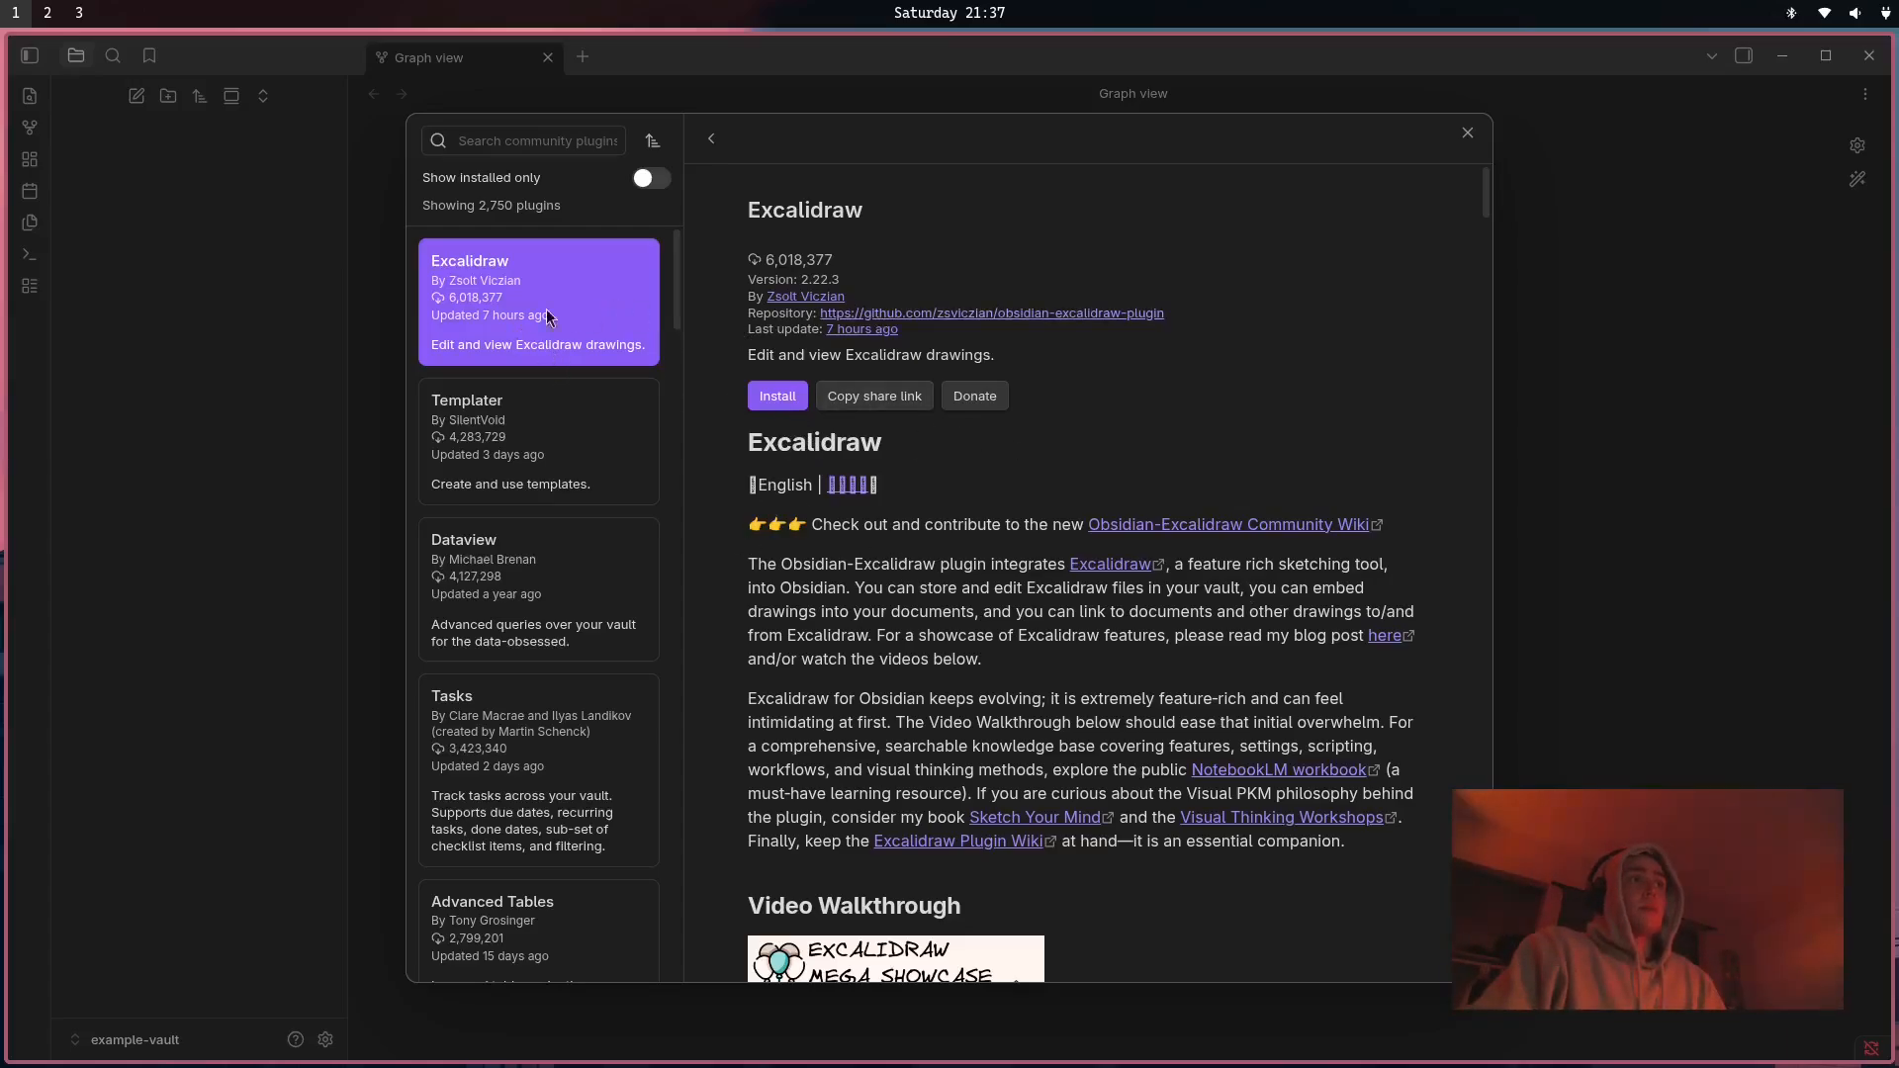
{"action": "left_click", "coordinate": [769, 398]}
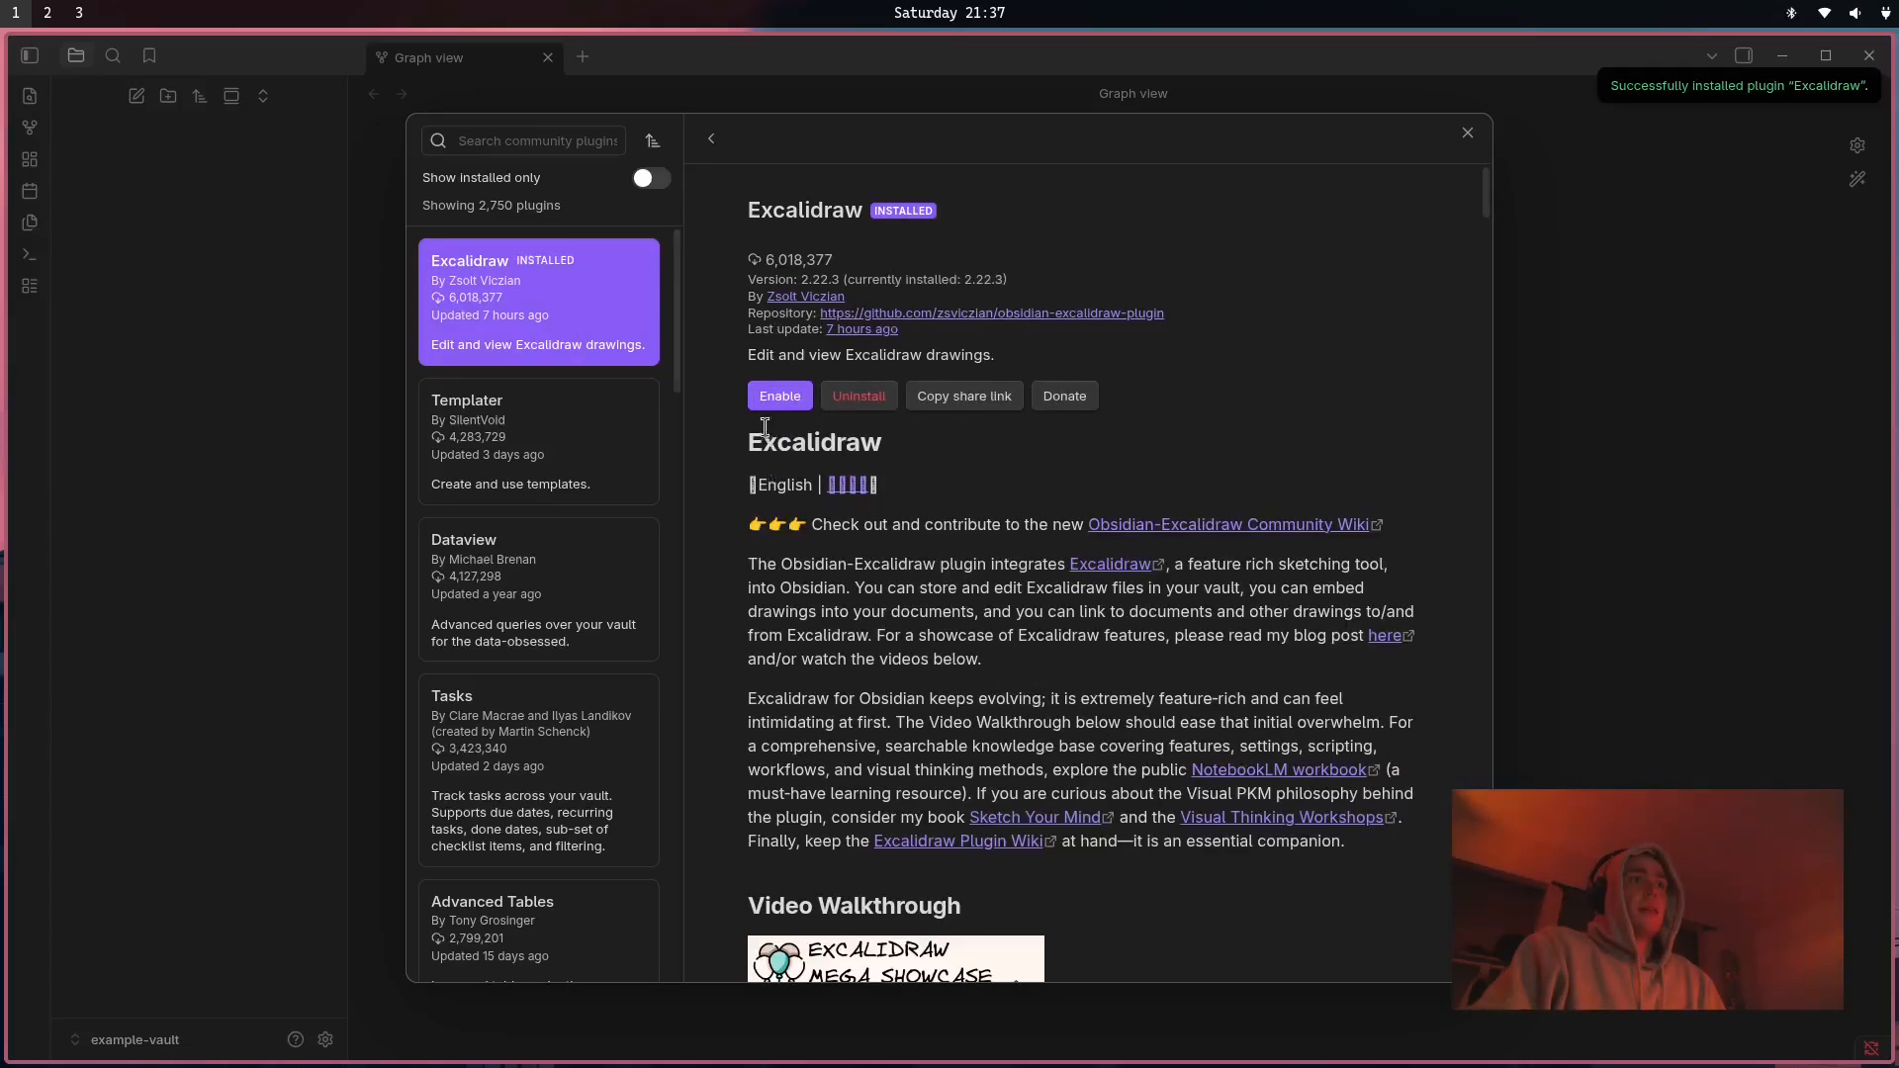
{"action": "left_click", "coordinate": [768, 407]}
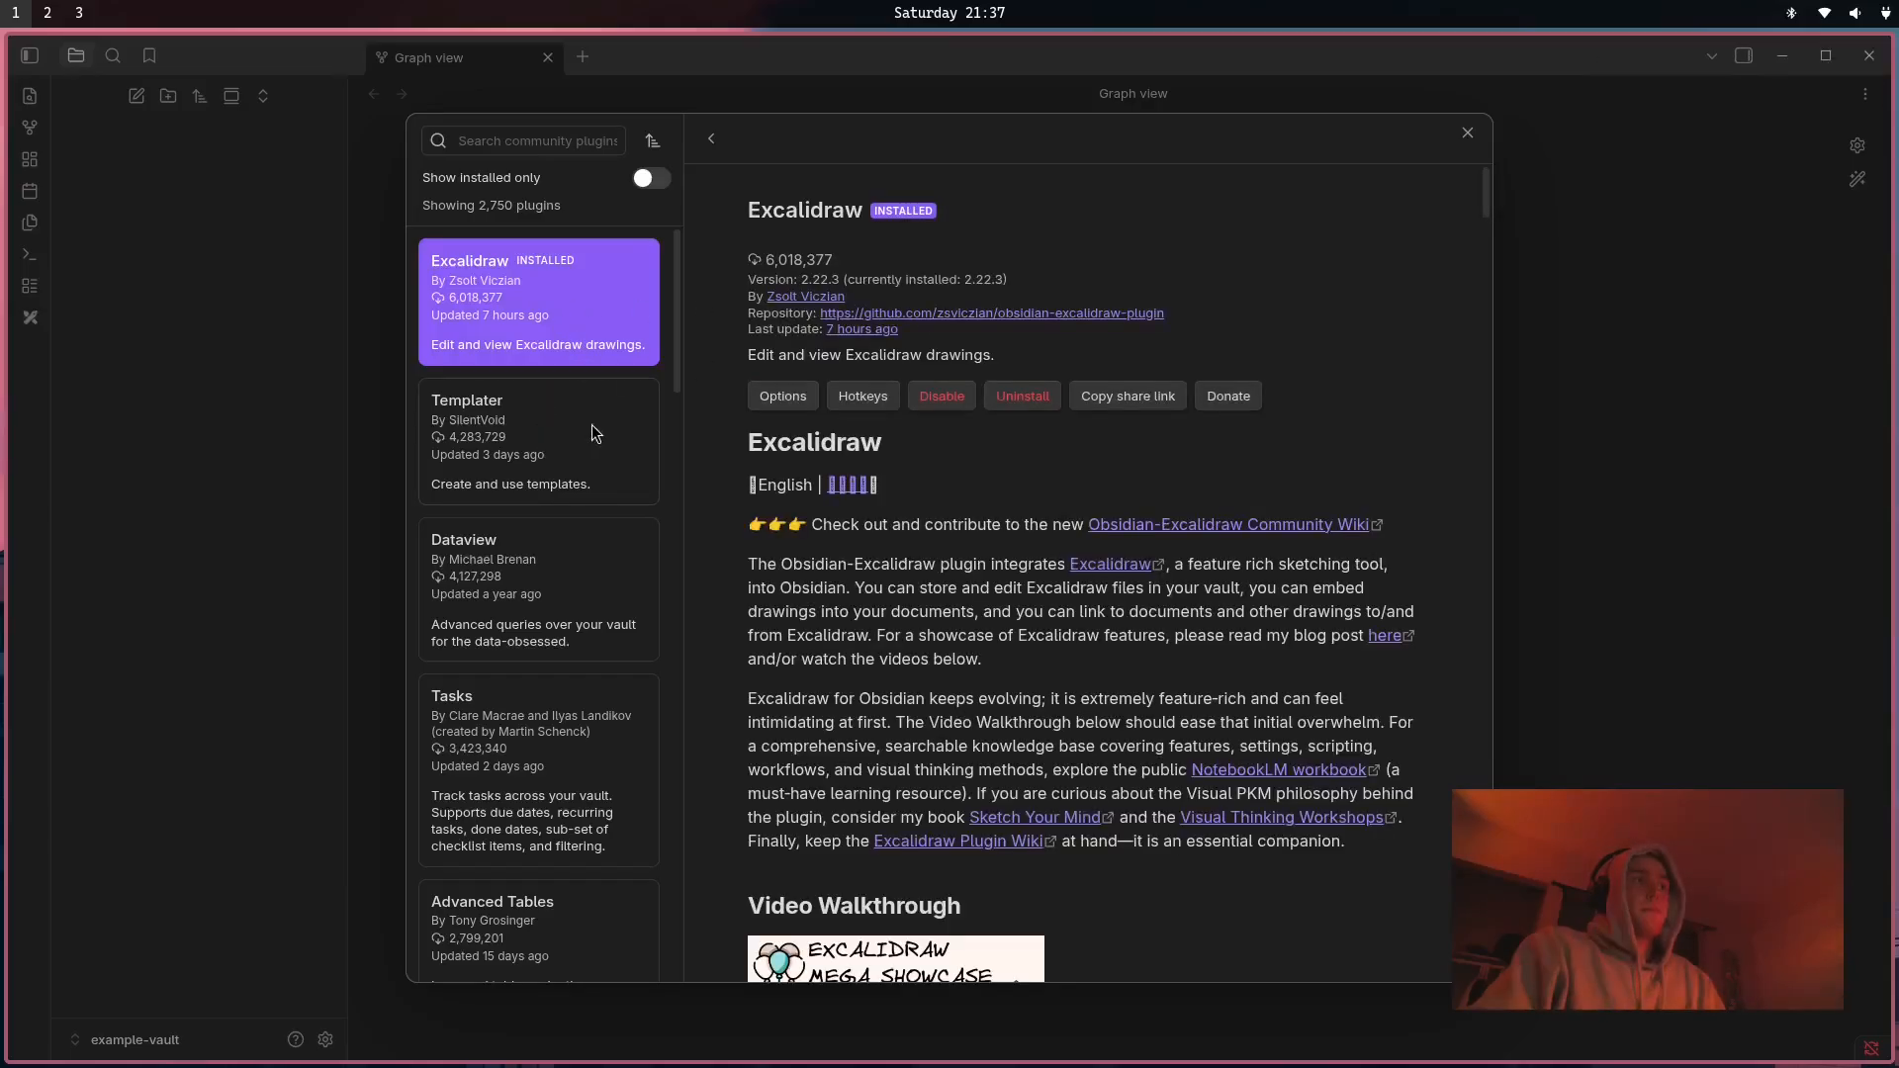
Look over the Templater plugin's description, then install and enable it.
{"action": "left_click", "coordinate": [613, 396]}
{"action": "scroll", "coordinate": [929, 547], "scroll_direction": "down", "scroll_amount": 10}
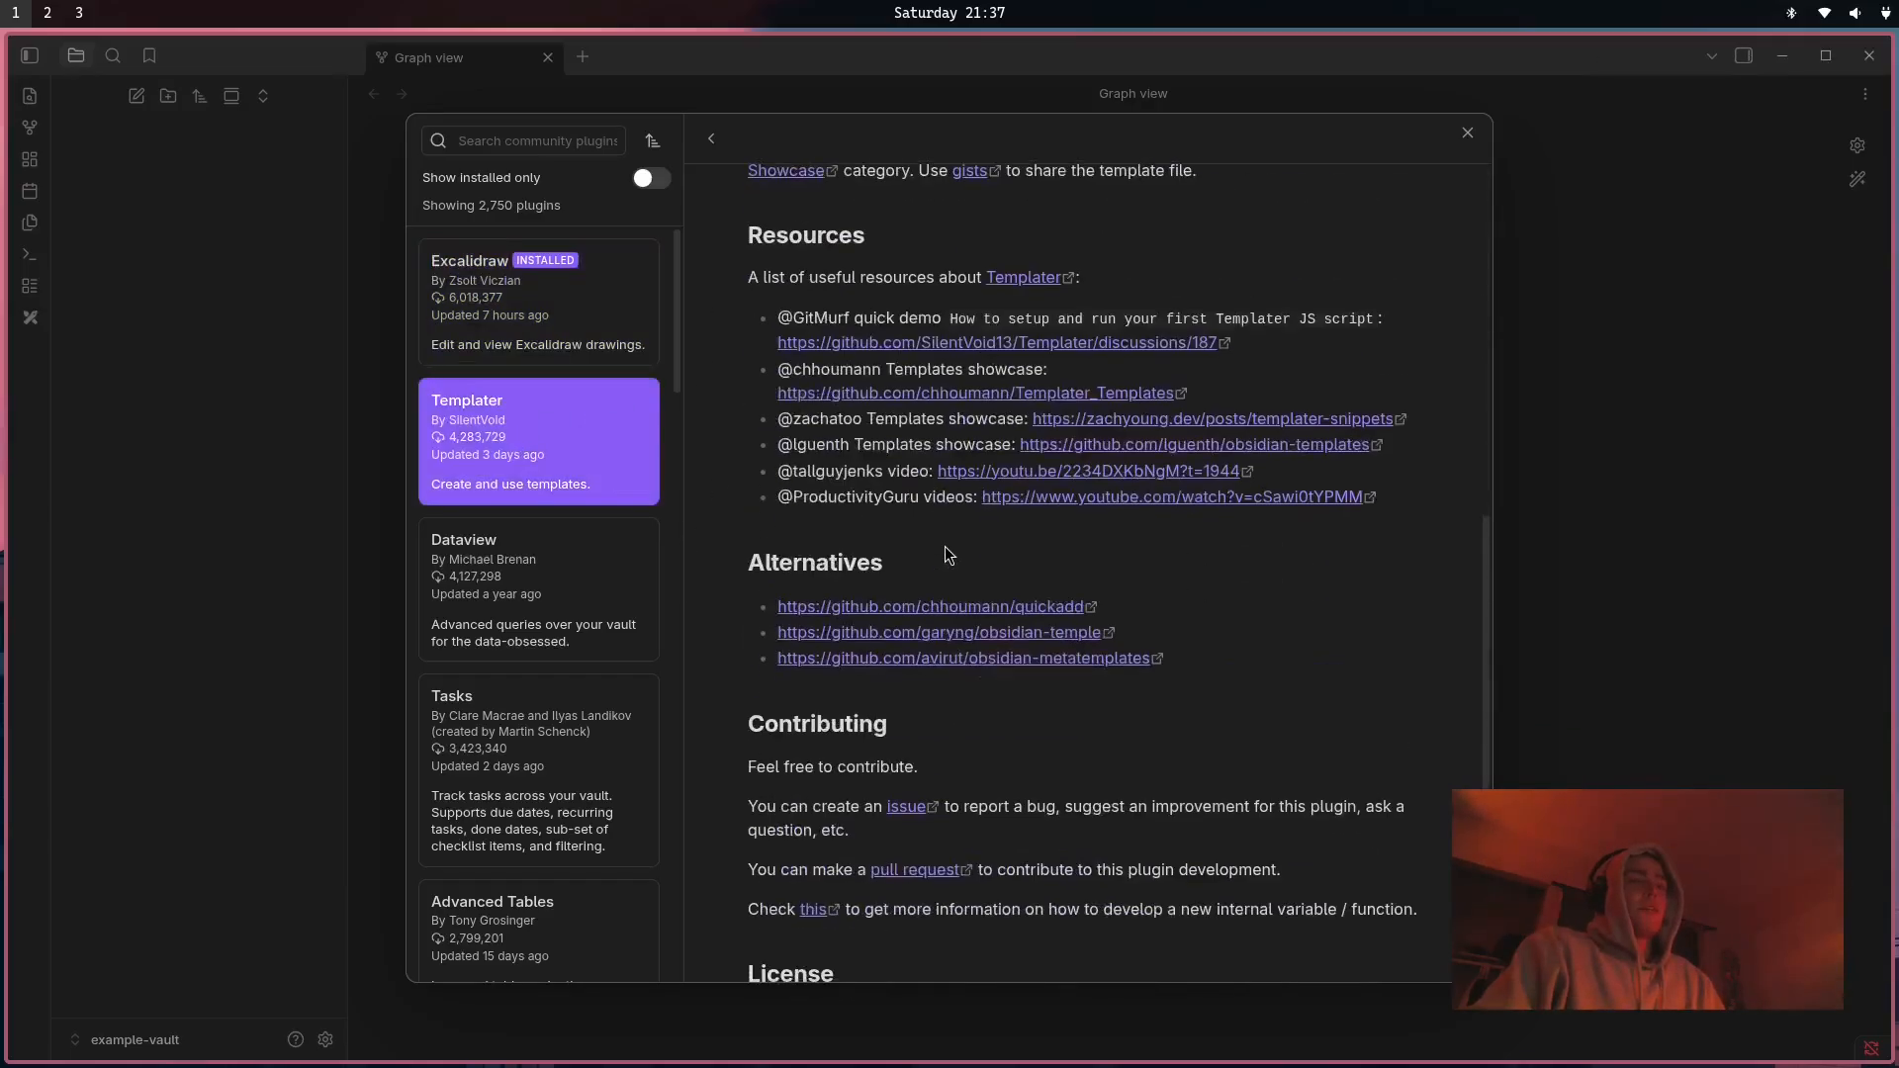
{"action": "scroll", "coordinate": [946, 547], "scroll_direction": "up", "scroll_amount": 10}
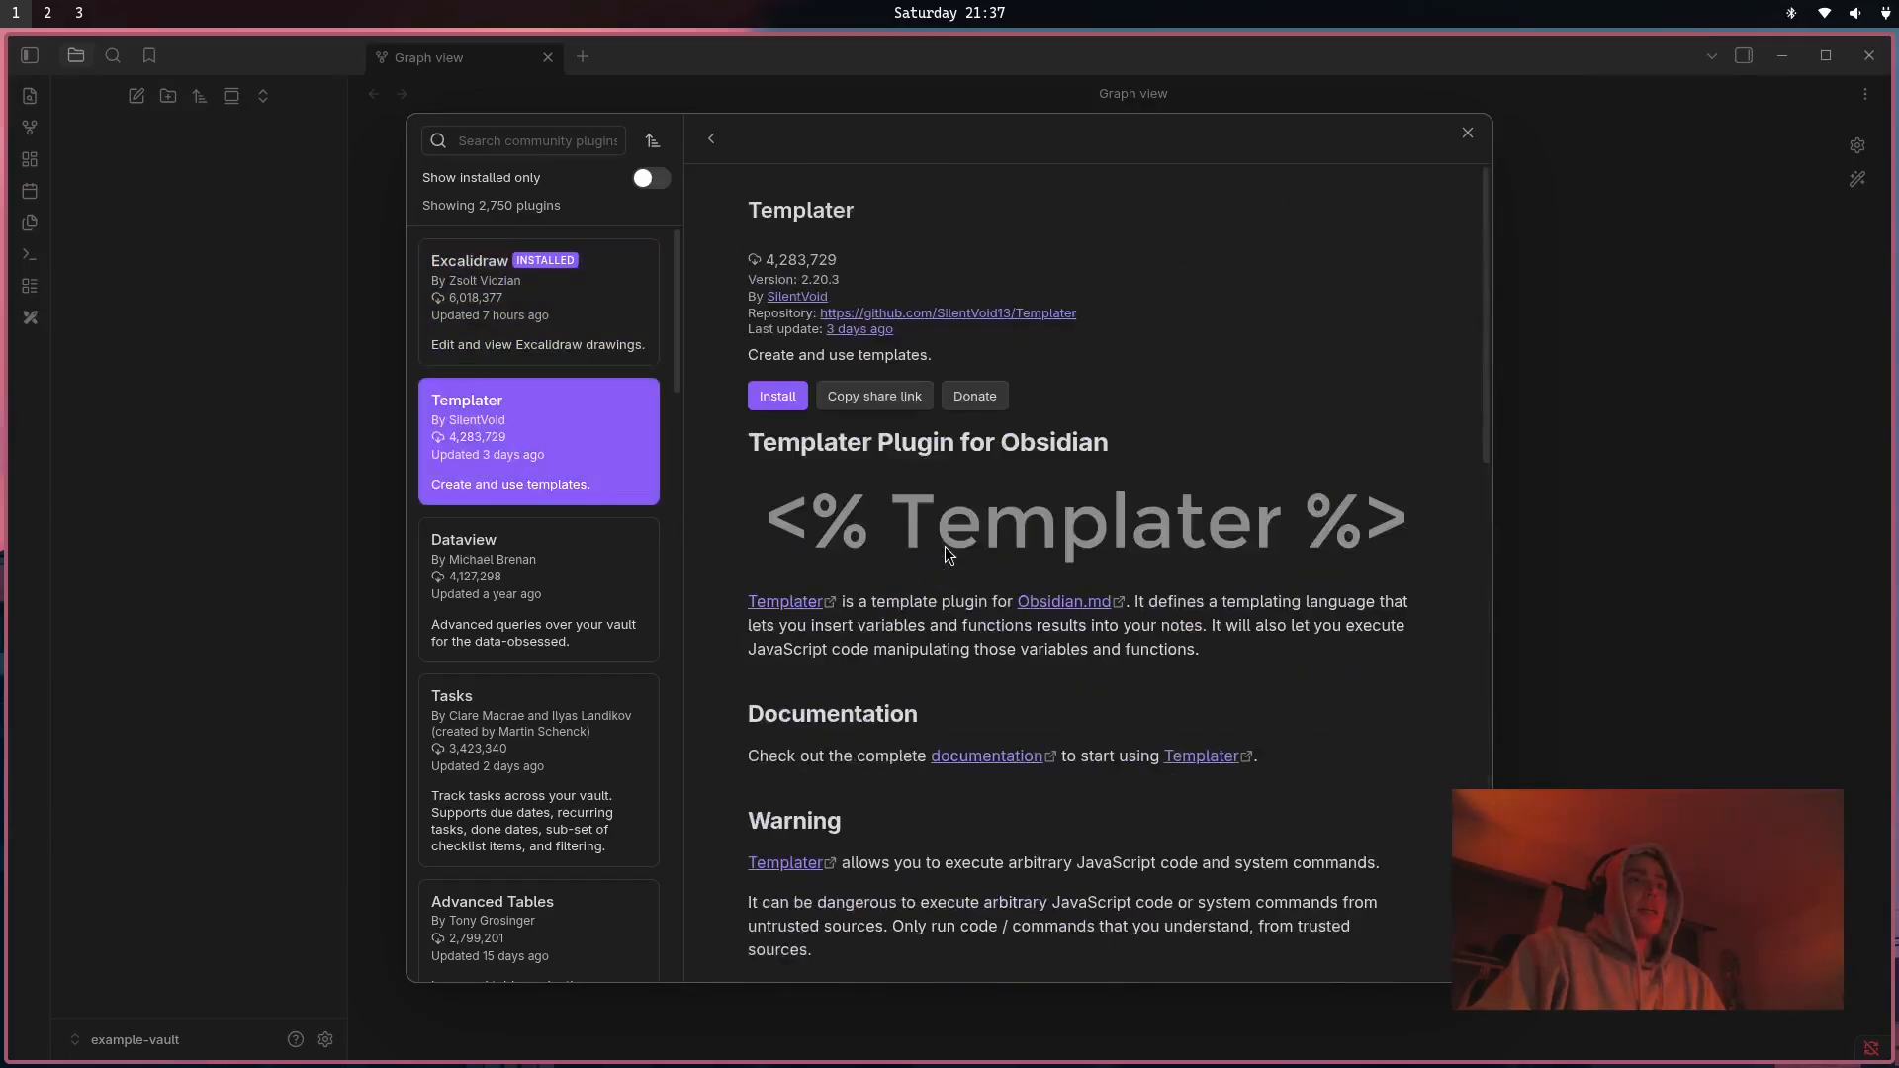
{"action": "left_click", "coordinate": [787, 402]}
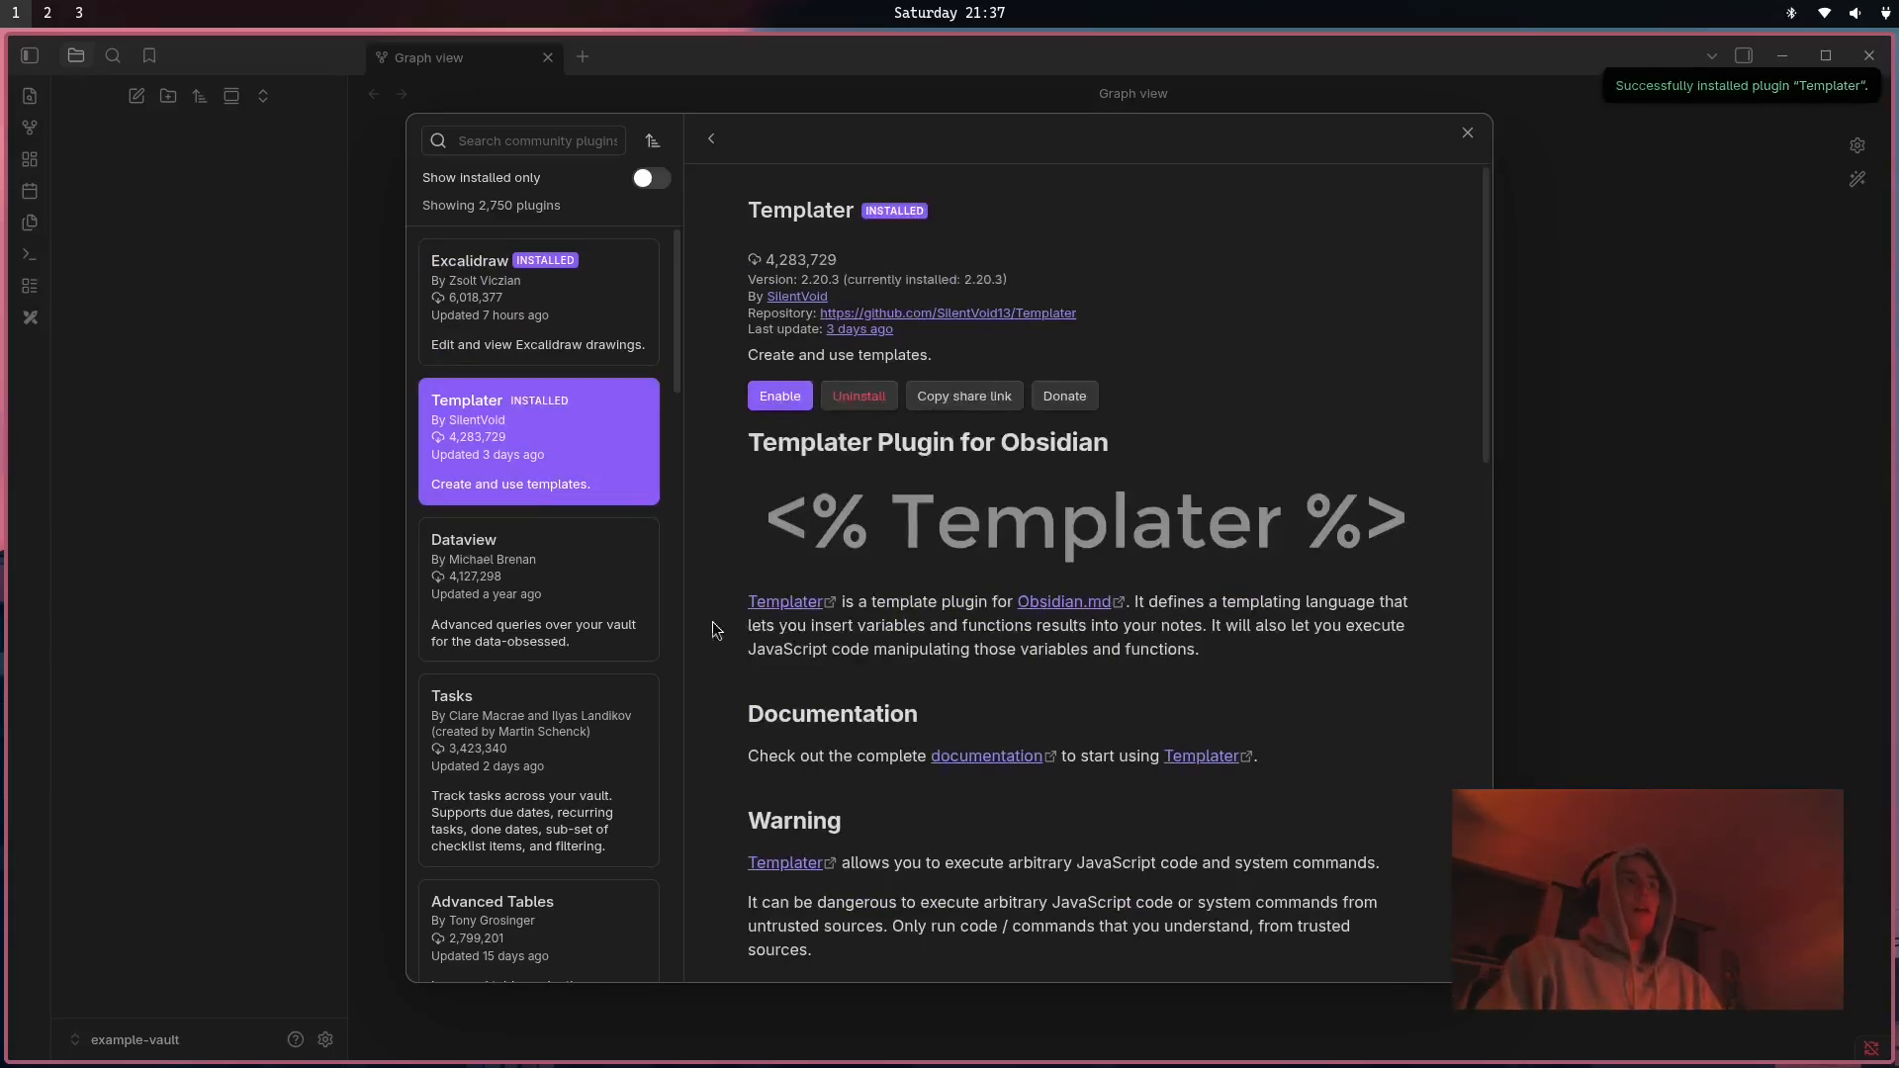
Find the Iconize plugin in the community plugin list, then install and enable it.
{"action": "scroll", "coordinate": [579, 712], "scroll_direction": "down", "scroll_amount": 10}
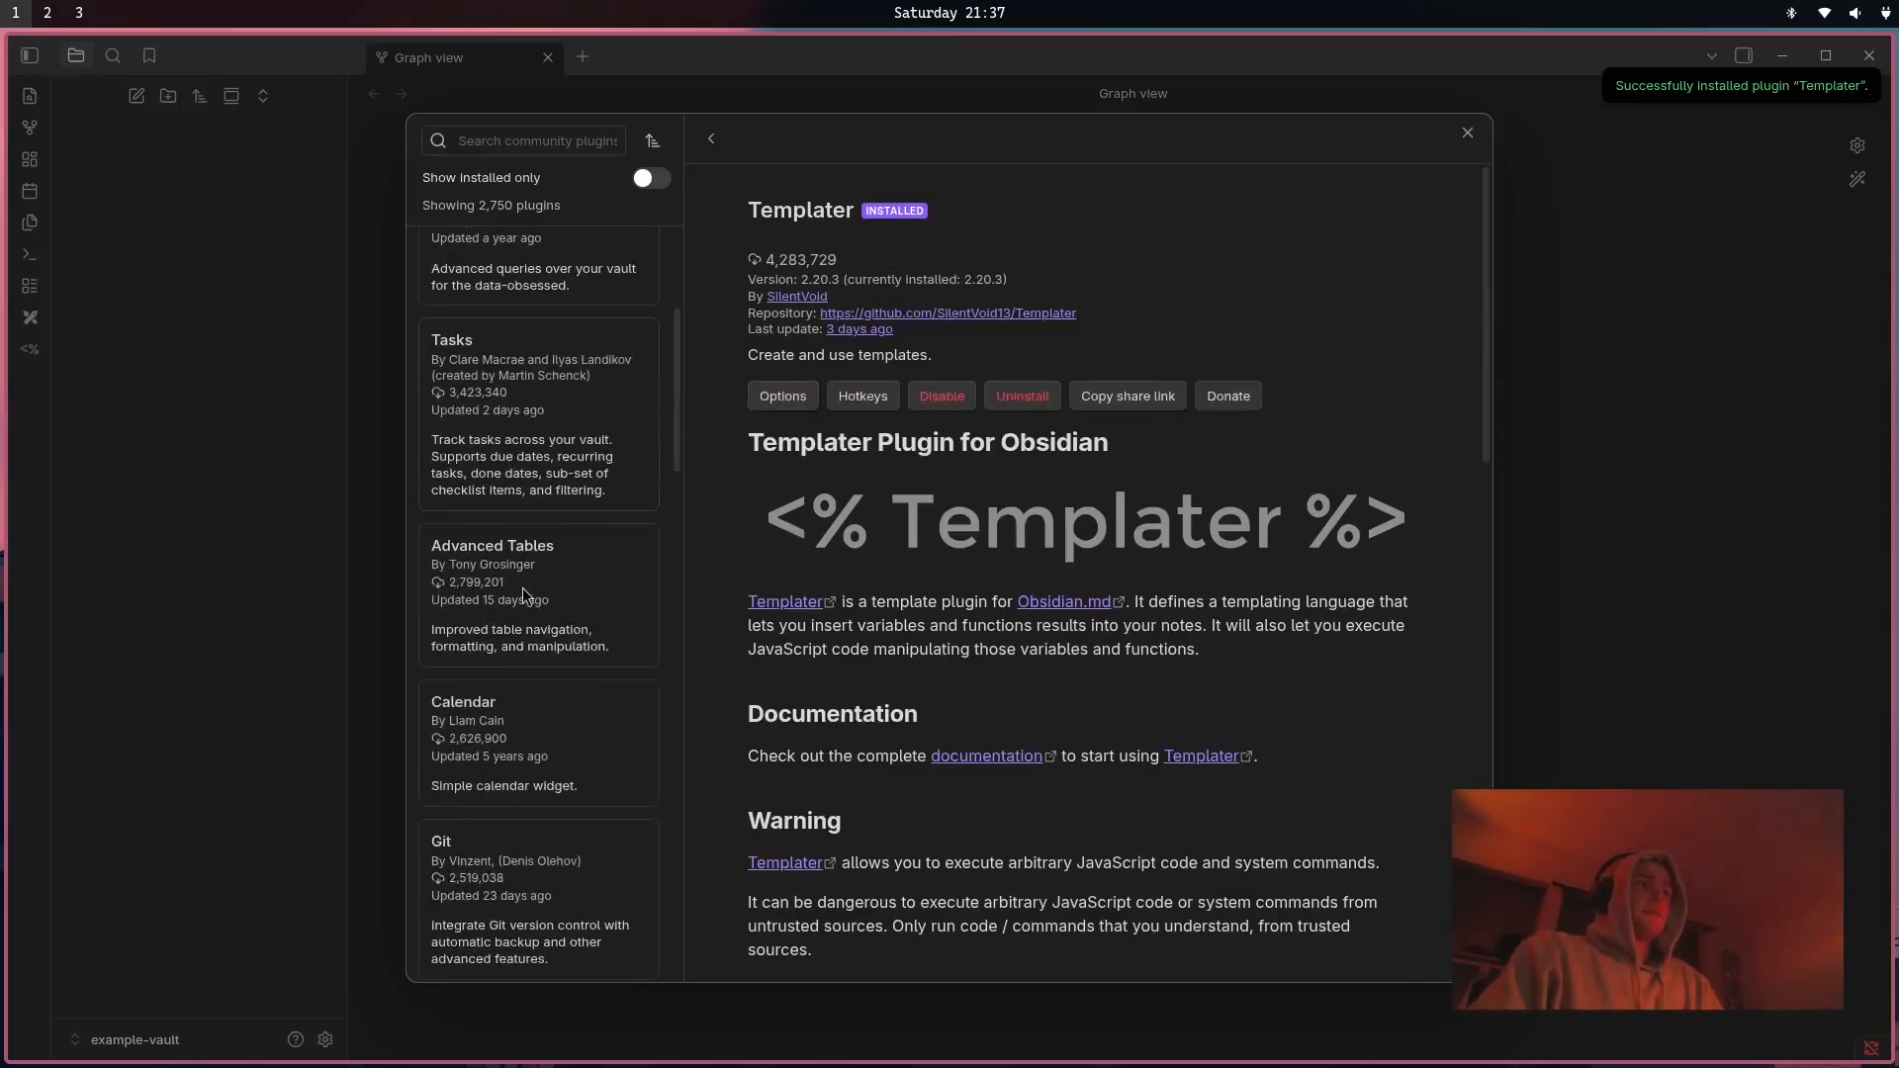
{"action": "scroll", "coordinate": [549, 505], "scroll_direction": "down", "scroll_amount": 4}
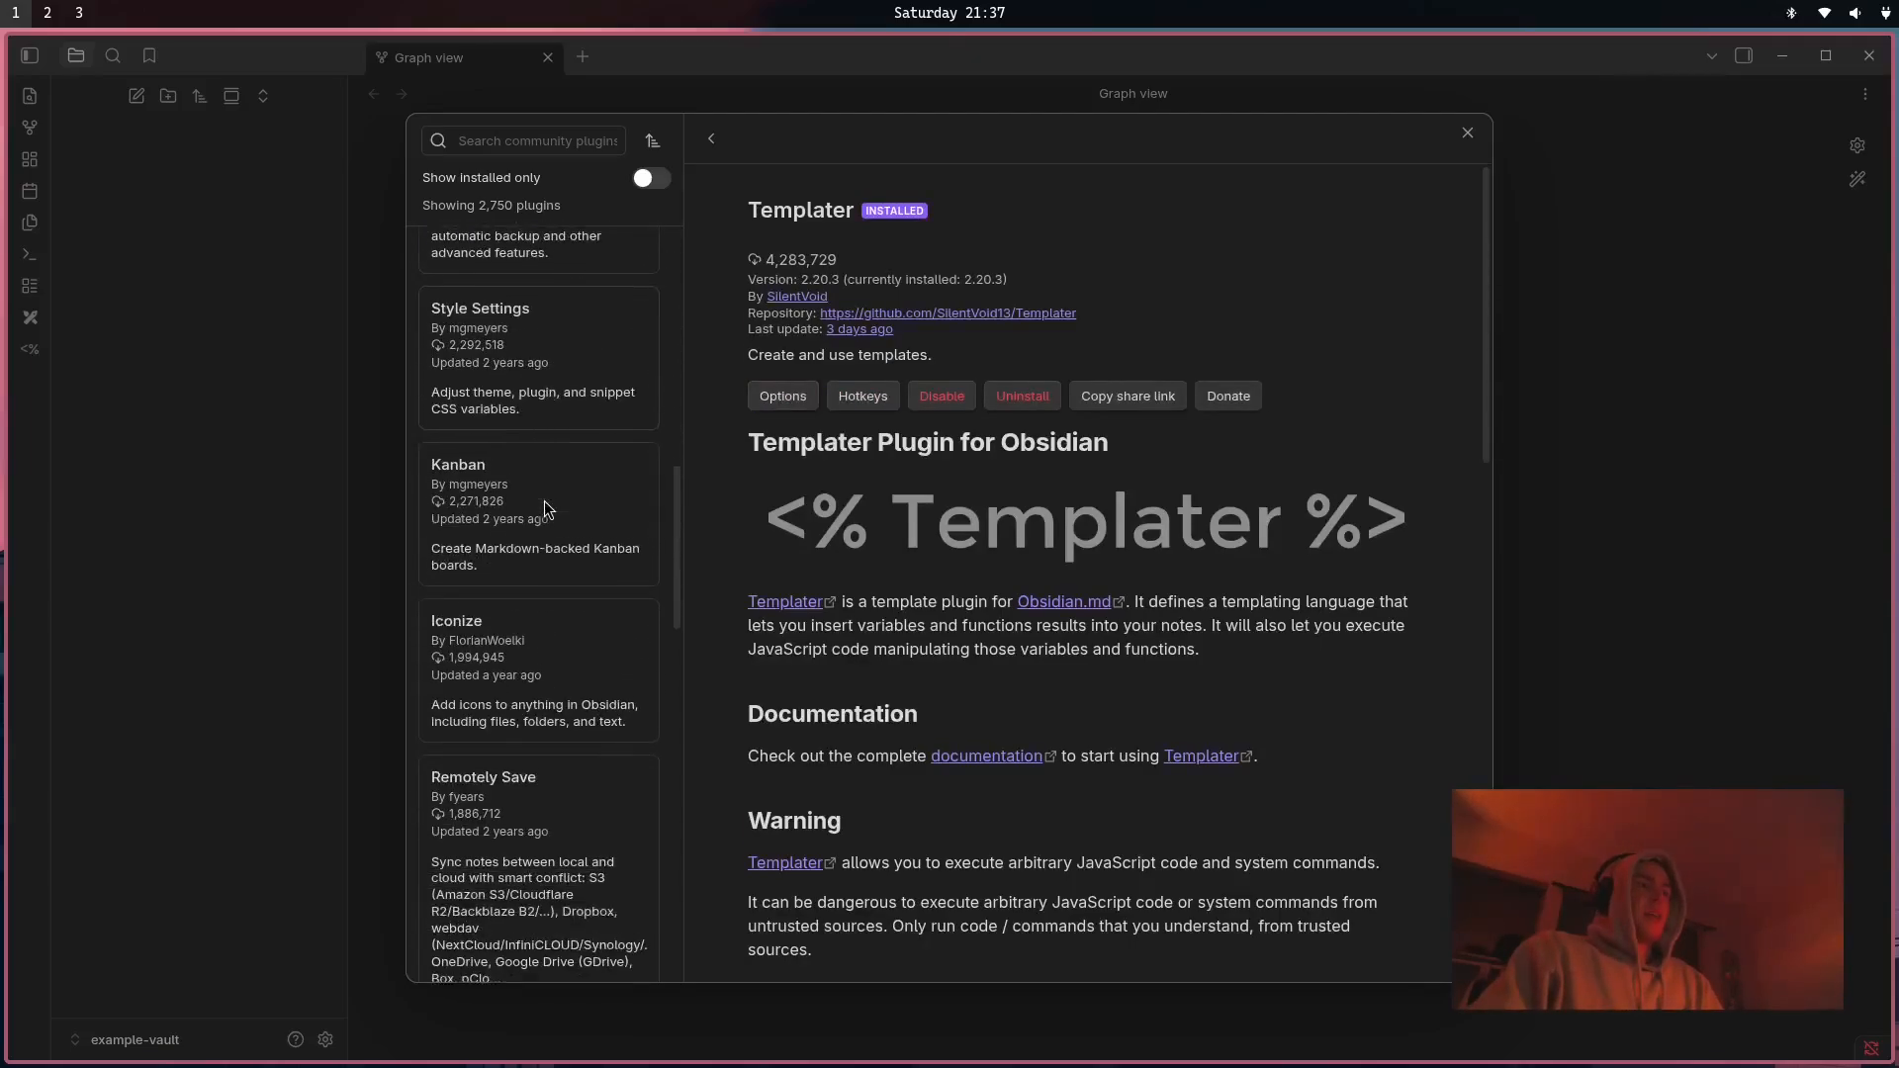
{"action": "left_click", "coordinate": [543, 424]}
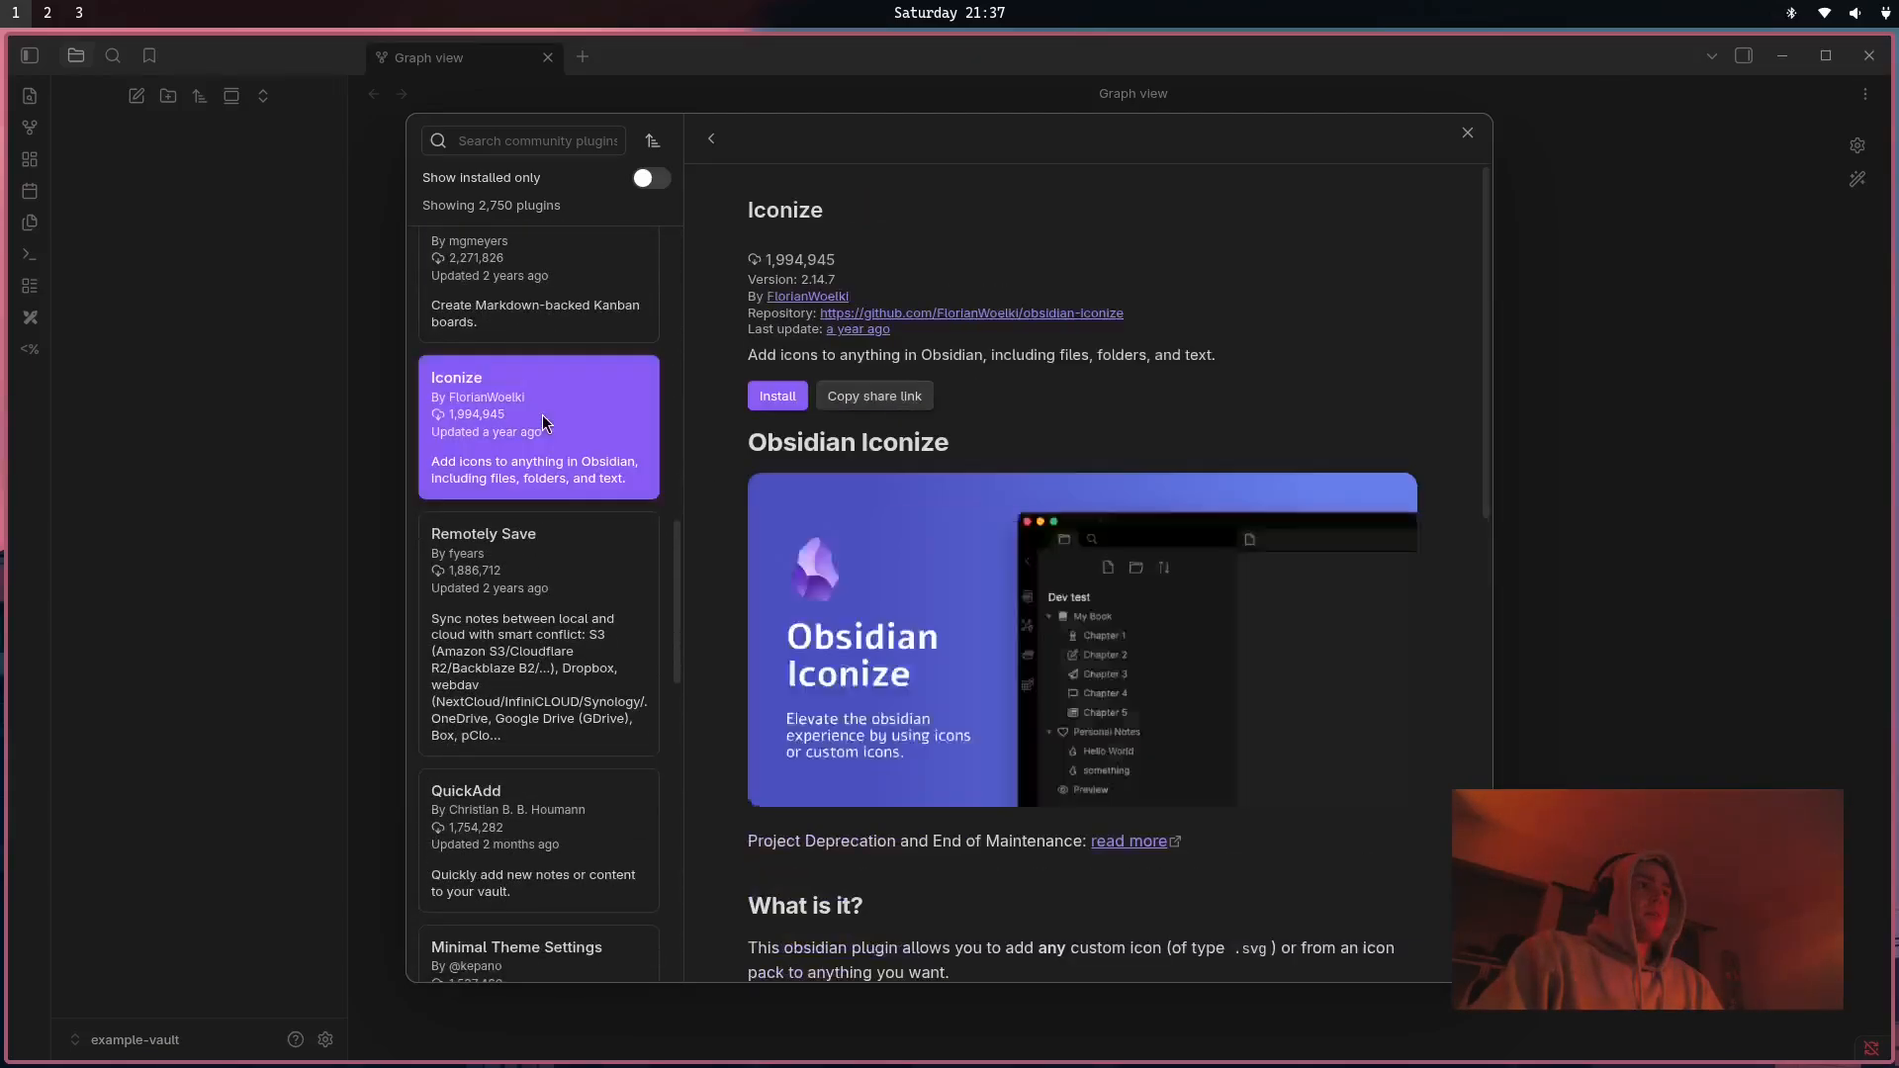
{"action": "left_click", "coordinate": [767, 400]}
{"action": "scroll", "coordinate": [544, 745], "scroll_direction": "down", "scroll_amount": 6}
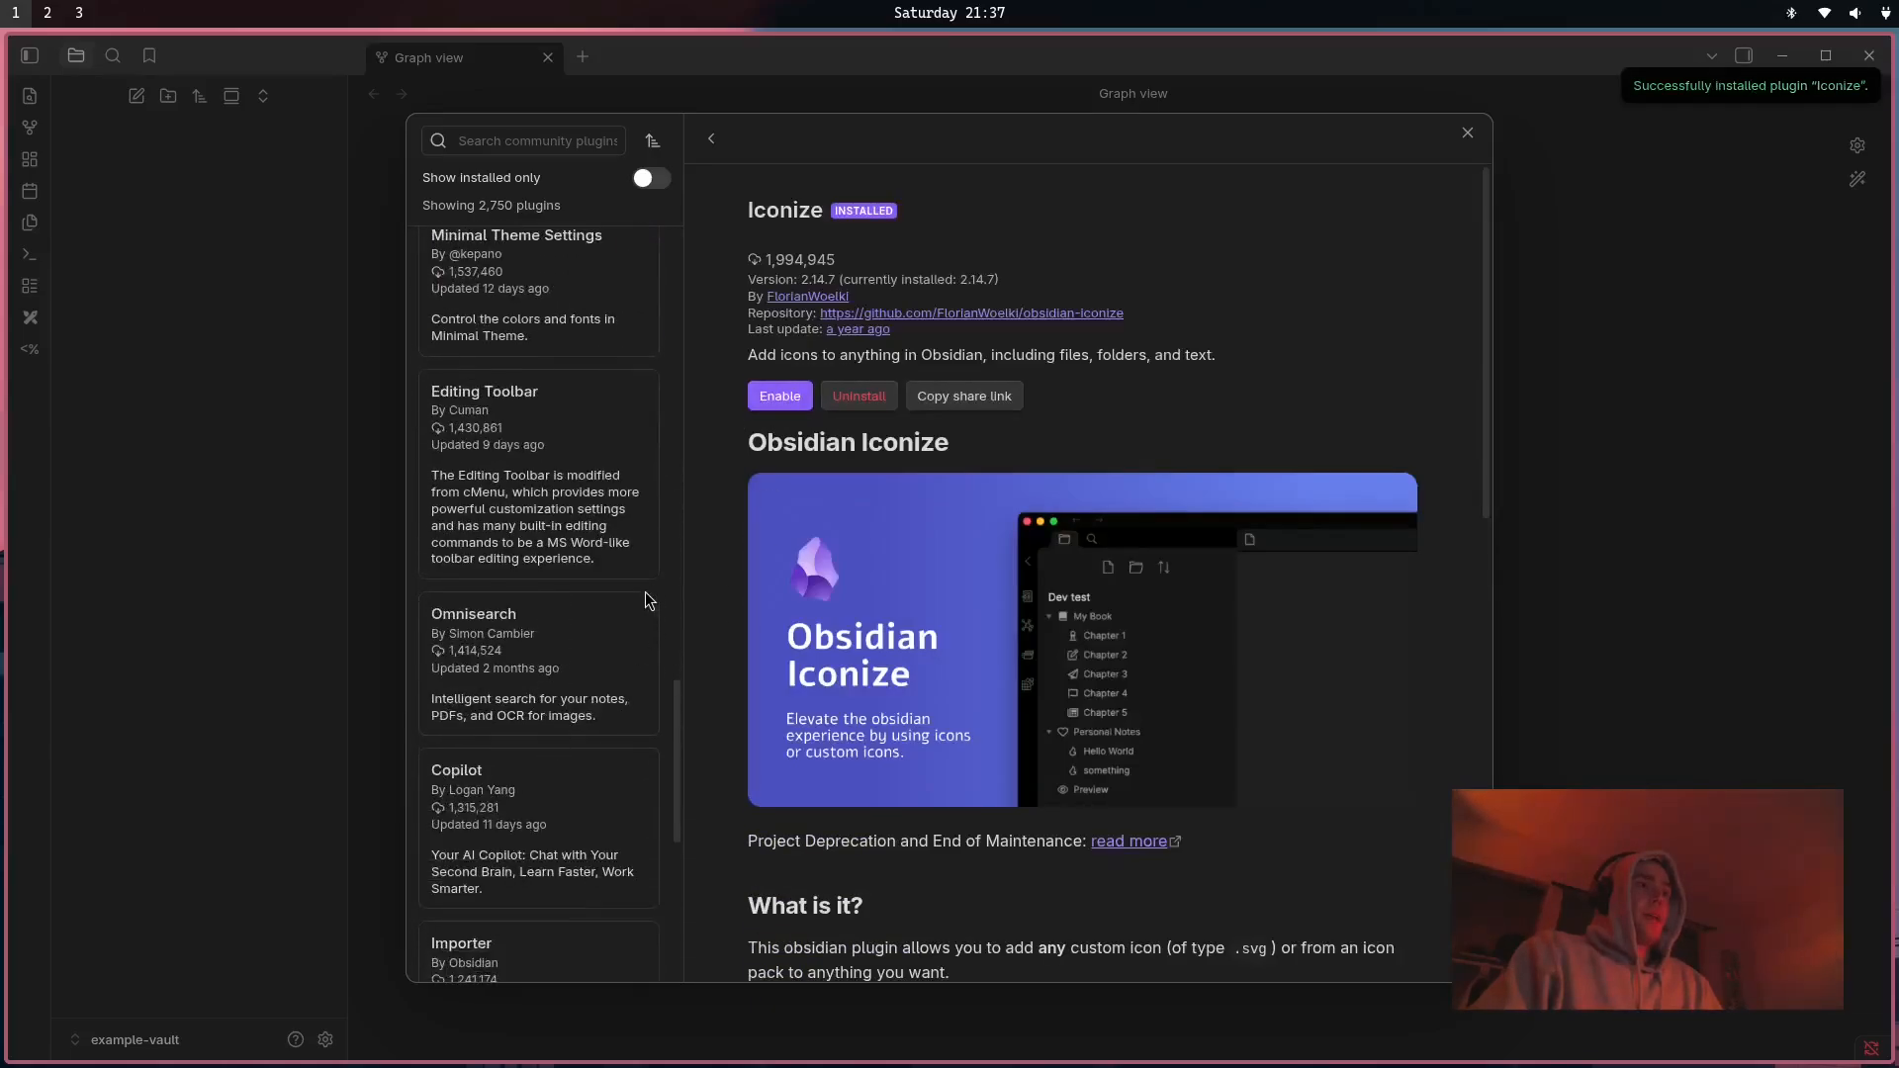
{"action": "scroll", "coordinate": [598, 663], "scroll_direction": "up", "scroll_amount": 5}
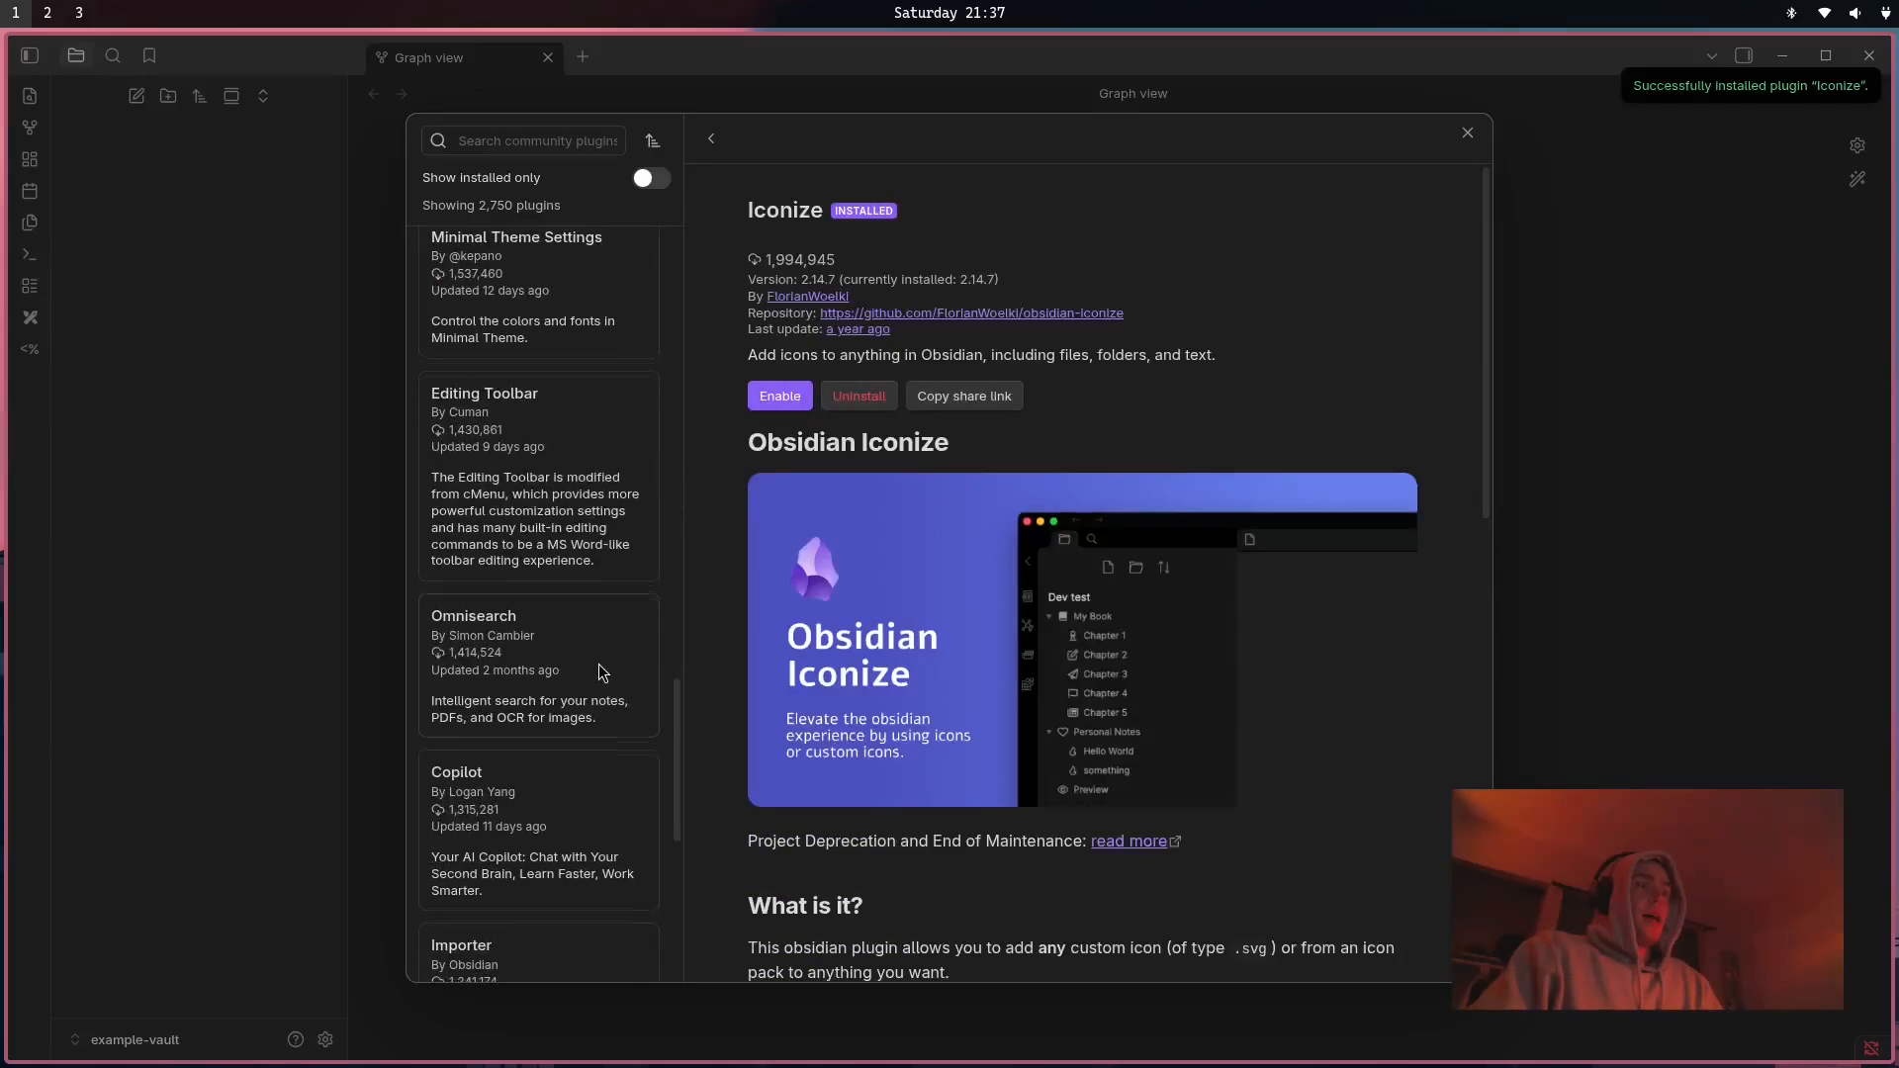
{"action": "left_click", "coordinate": [789, 401]}
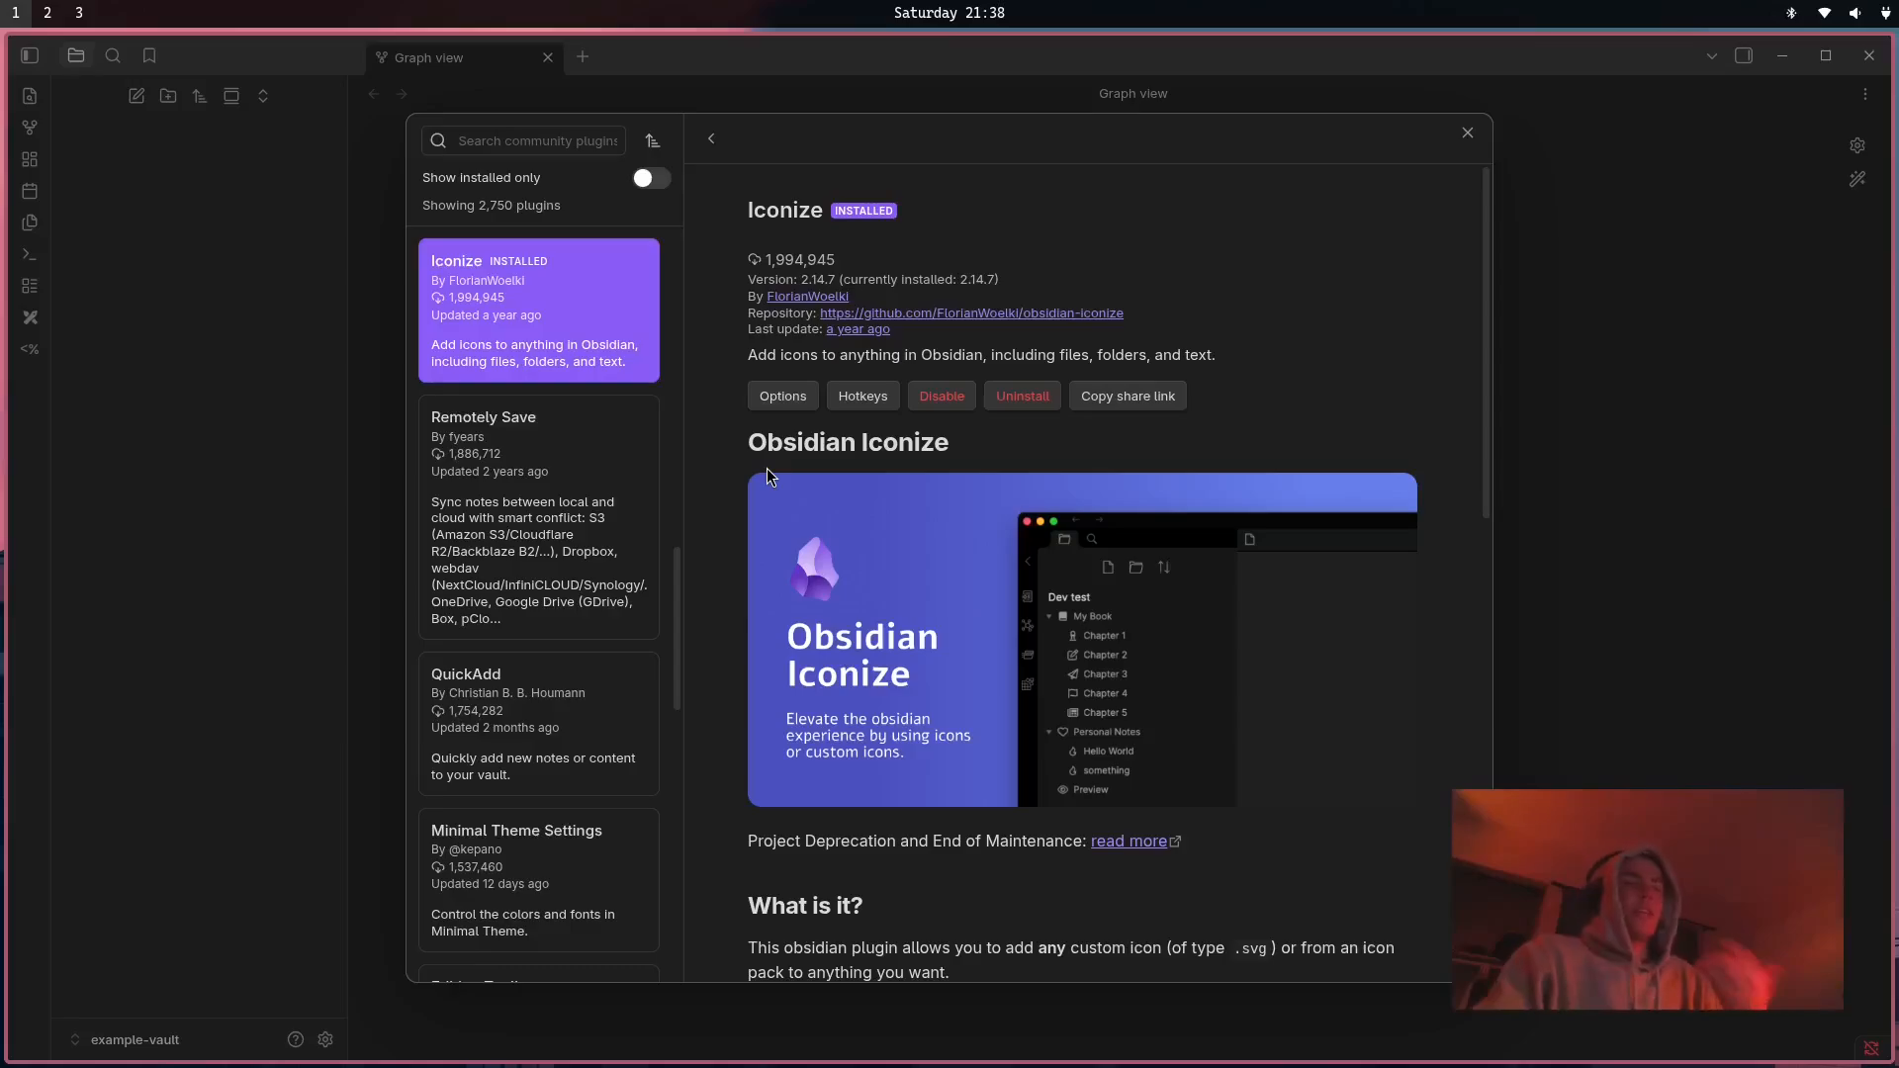
Find the Omnisearch plugin in the community plugin list, then install and enable it.
{"action": "scroll", "coordinate": [609, 484], "scroll_direction": "down", "scroll_amount": 5}
{"action": "scroll", "coordinate": [619, 534], "scroll_direction": "down", "scroll_amount": 2}
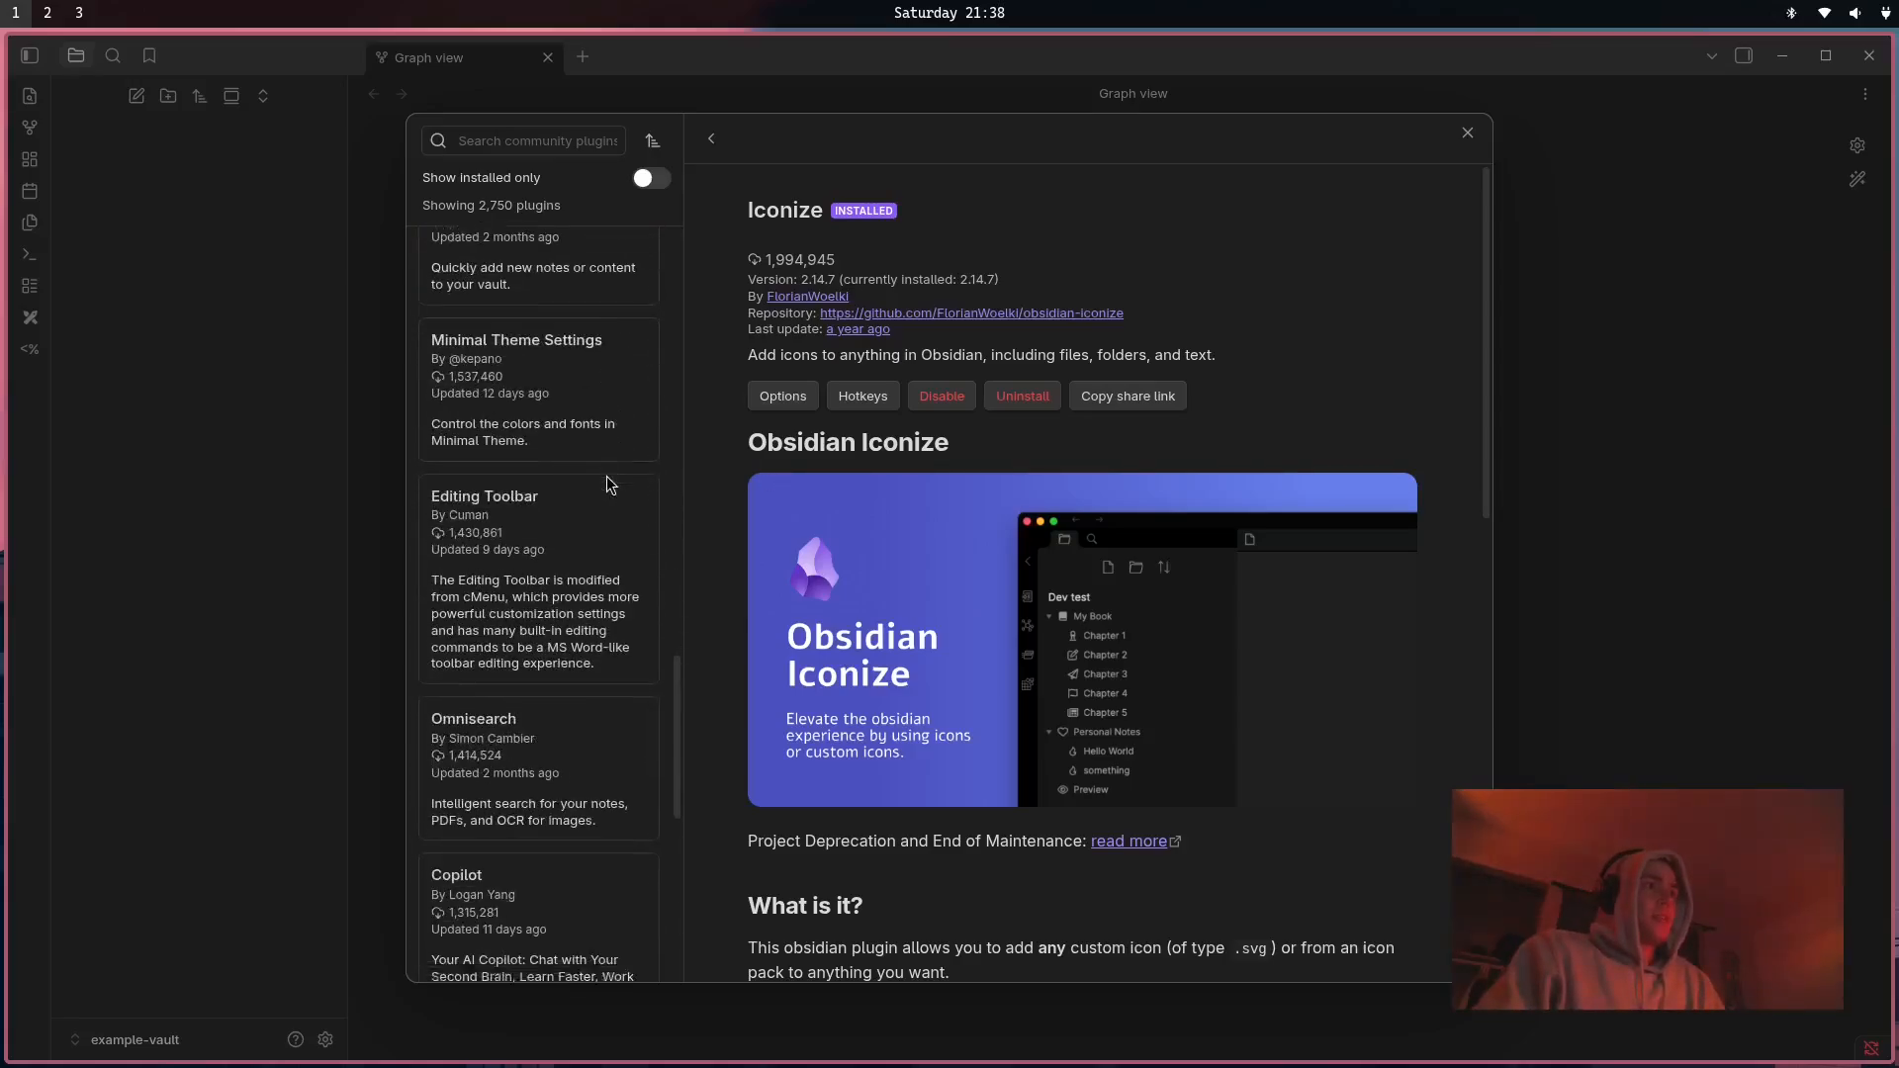
{"action": "left_click", "coordinate": [638, 608]}
{"action": "scroll", "coordinate": [638, 608], "scroll_direction": "down", "scroll_amount": 3}
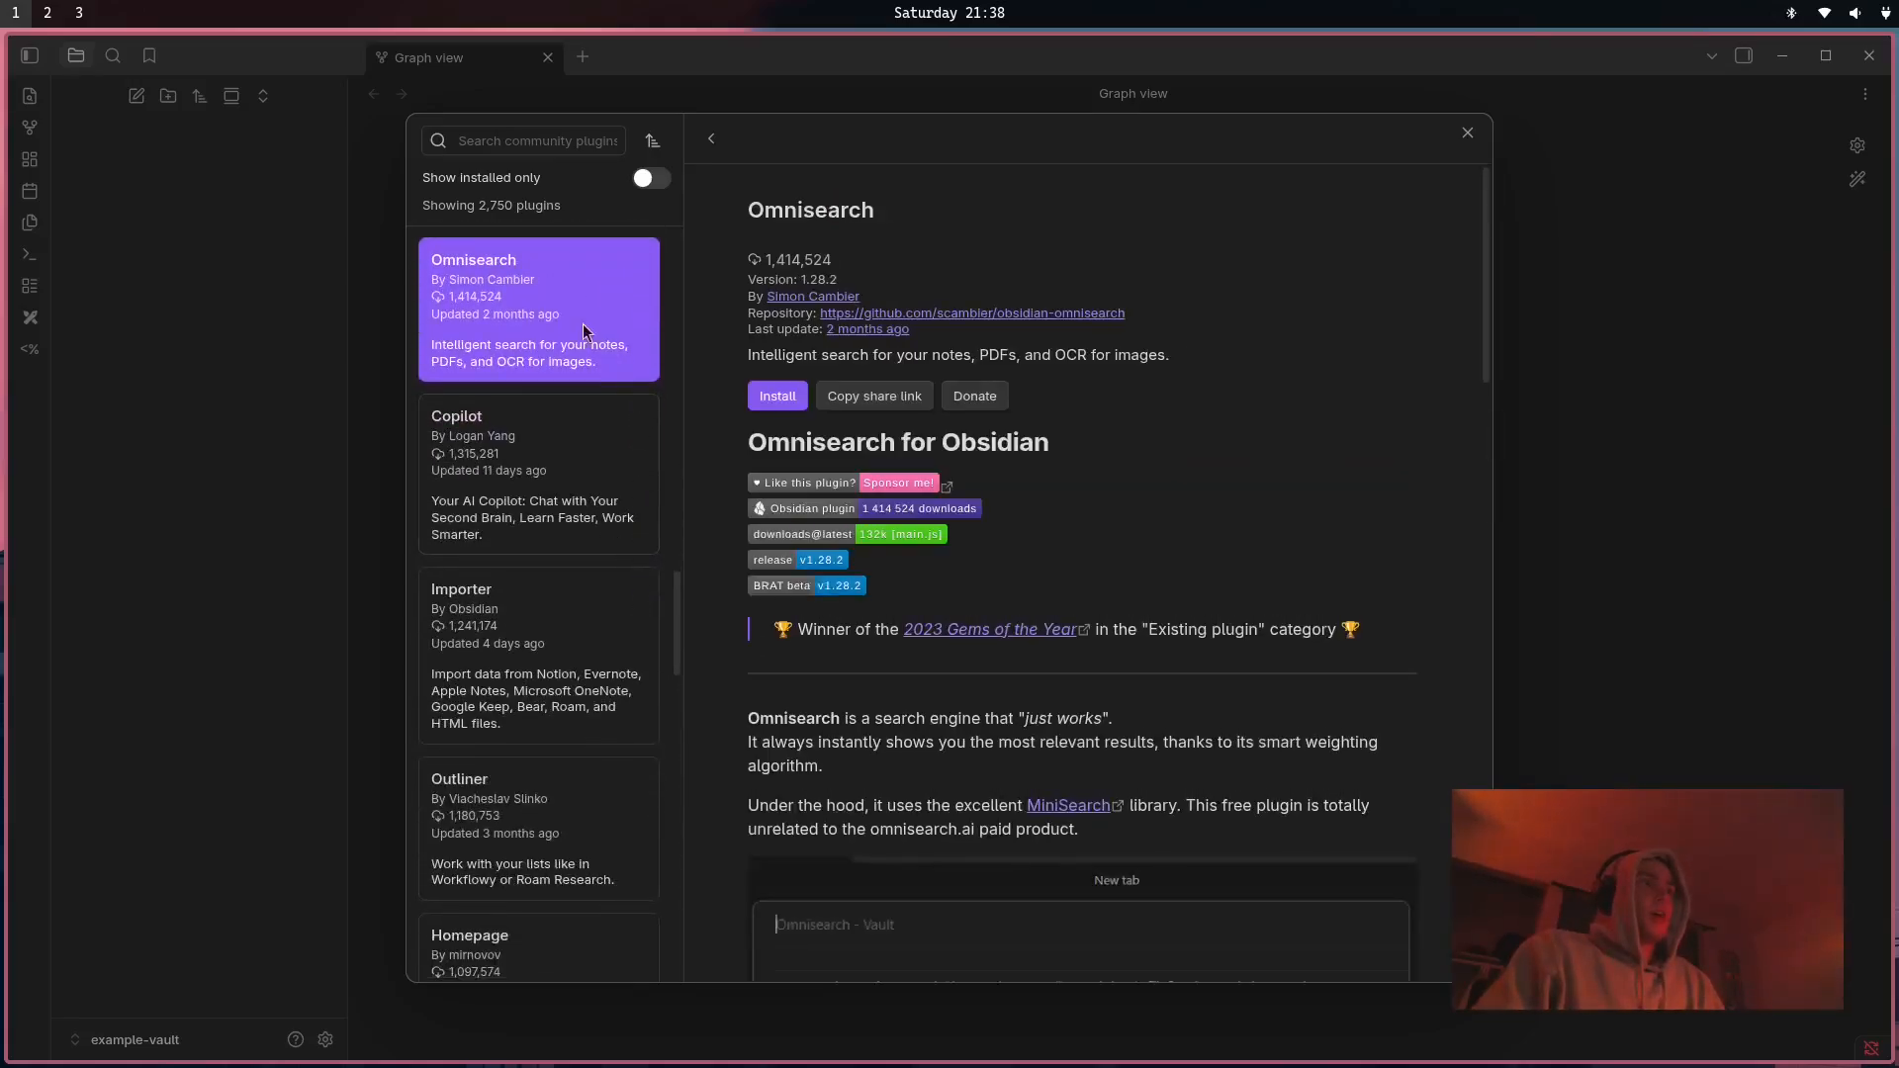
{"action": "left_click", "coordinate": [778, 395]}
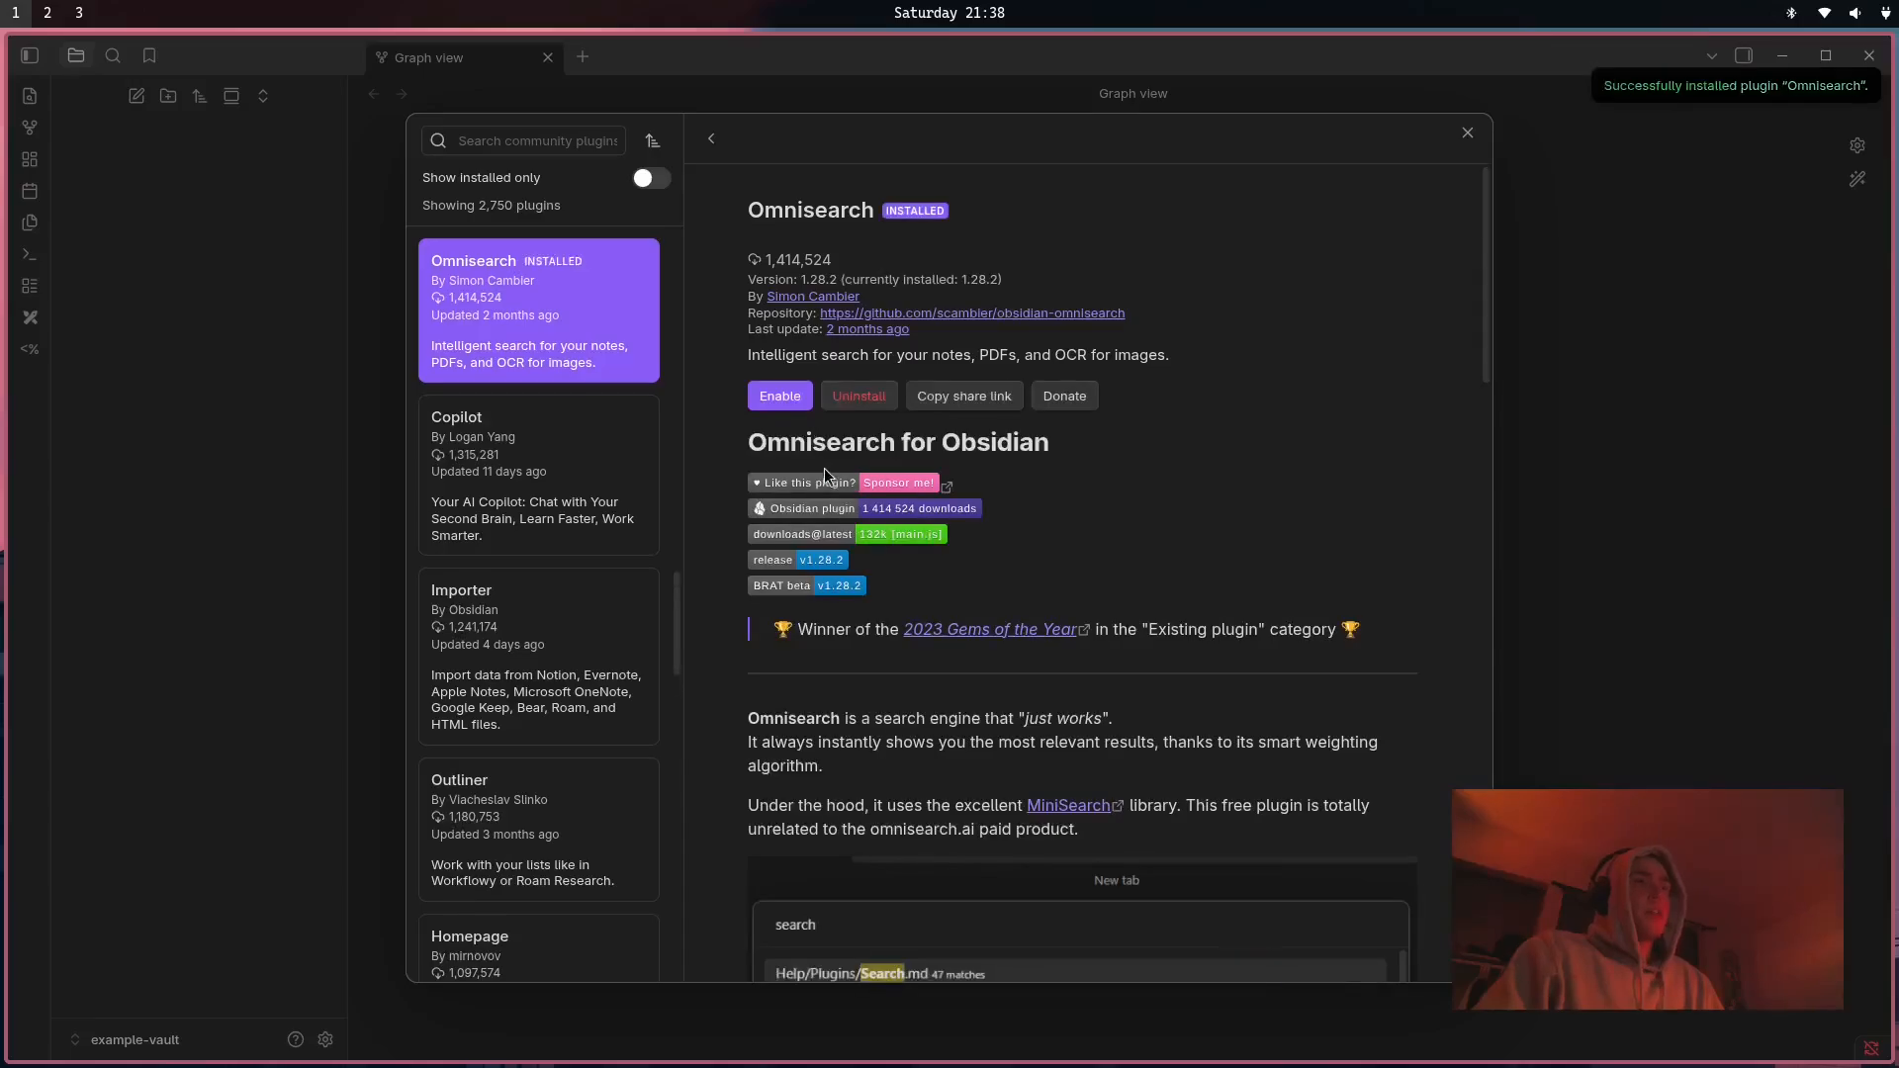
{"action": "left_click", "coordinate": [792, 404]}
Switch to plugins.txt in the text editor and delete the Excalidraw, Iconize, Omnisearch and Templater lines.
{"action": "scroll", "coordinate": [609, 572], "scroll_direction": "down", "scroll_amount": 7}
{"action": "scroll", "coordinate": [610, 572], "scroll_direction": "down", "scroll_amount": 10}
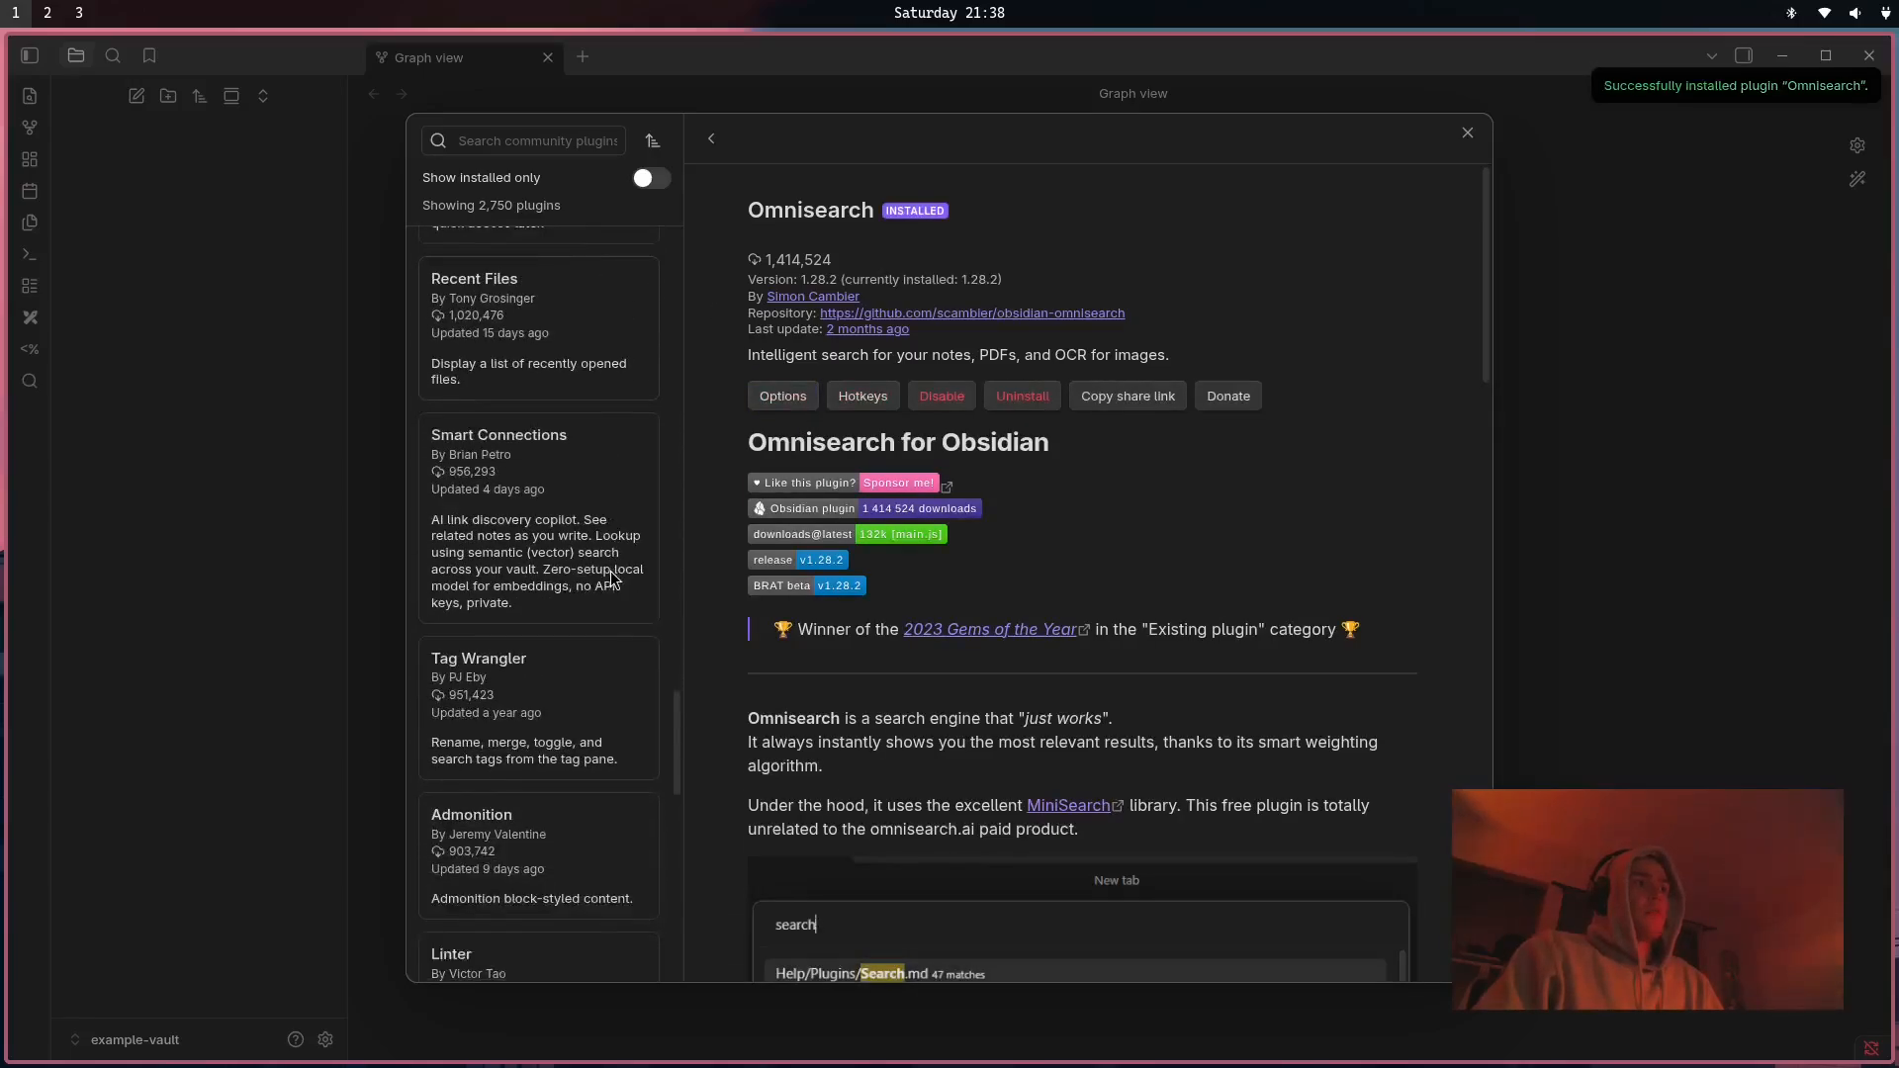
{"action": "key", "text": "super+l"}
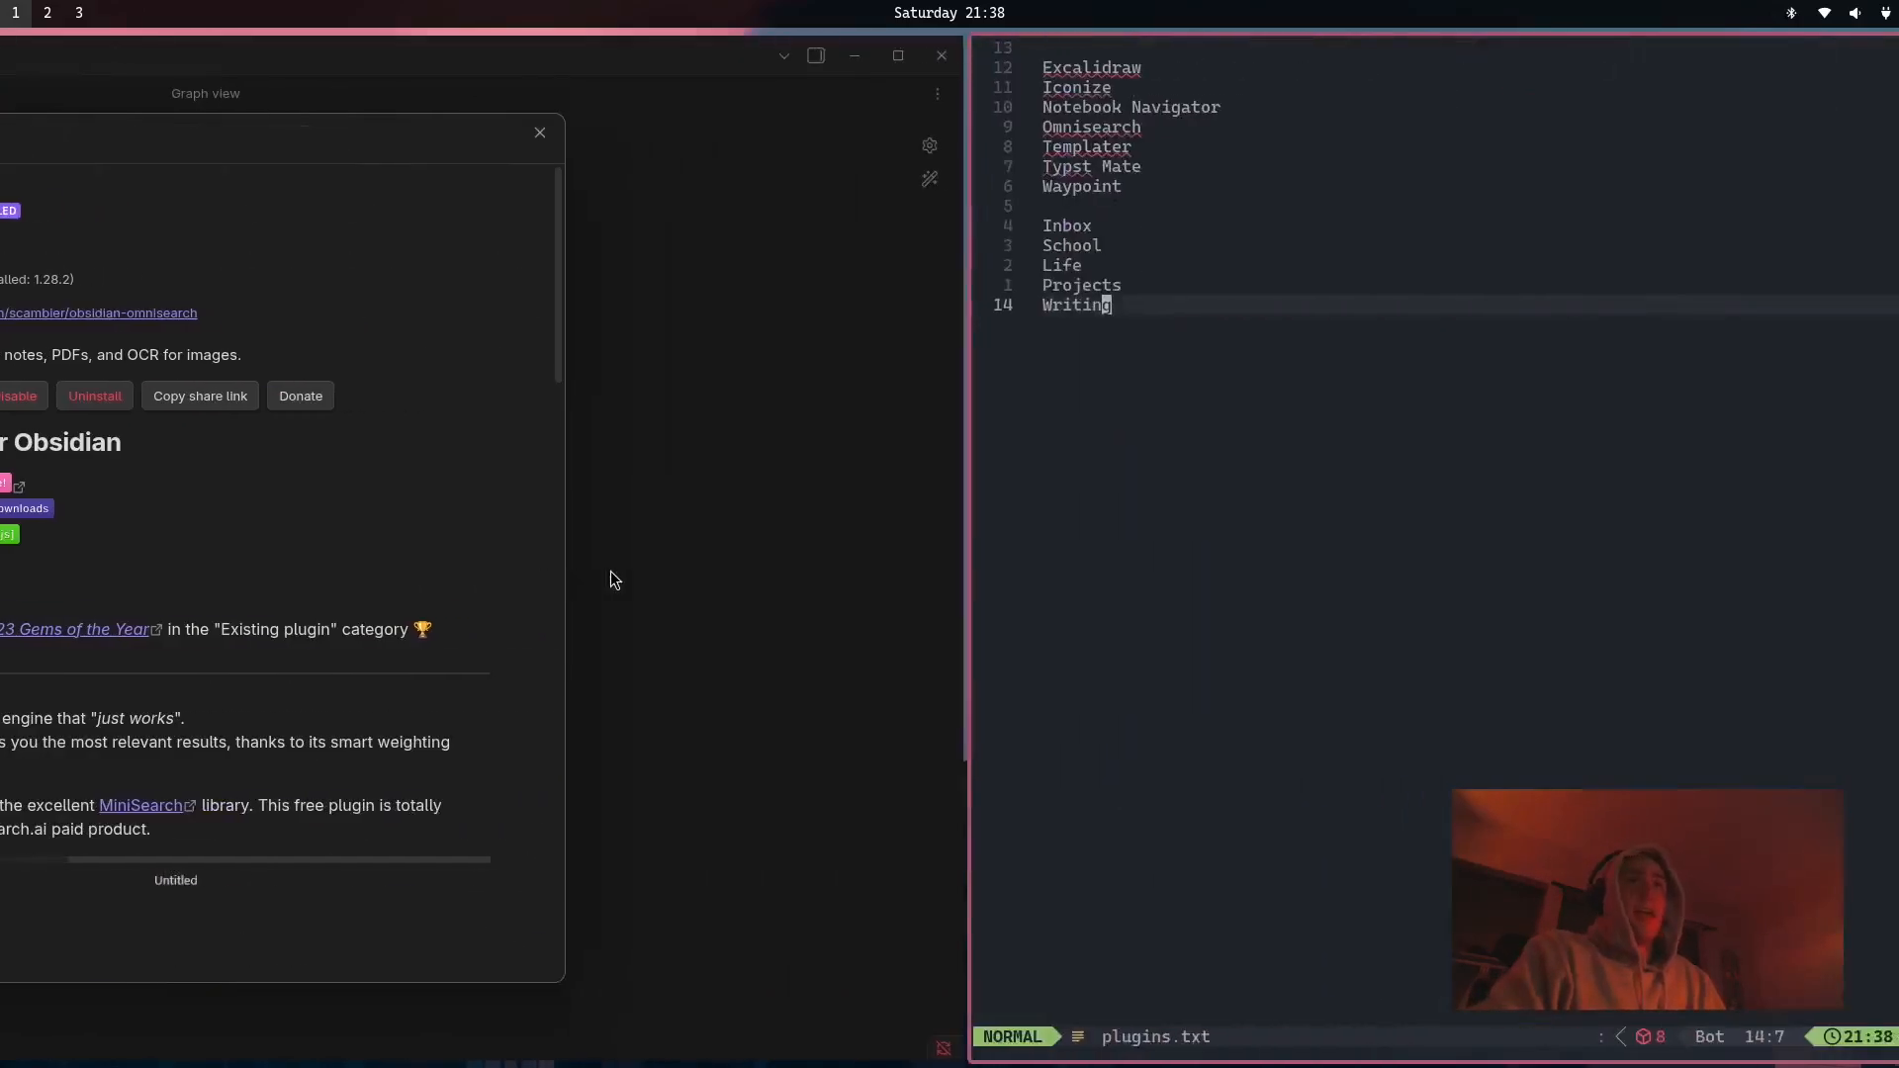
{"action": "key", "text": "k"}
{"action": "key", "text": "k"}
{"action": "key", "text": "k"}
{"action": "key", "text": "k"}
{"action": "key", "text": "k"}
{"action": "key", "text": "k"}
{"action": "key", "text": "k"}
{"action": "key", "text": "k"}
{"action": "key", "text": "k"}
{"action": "key", "text": "k"}
{"action": "key", "text": "k"}
{"action": "key", "text": "k"}
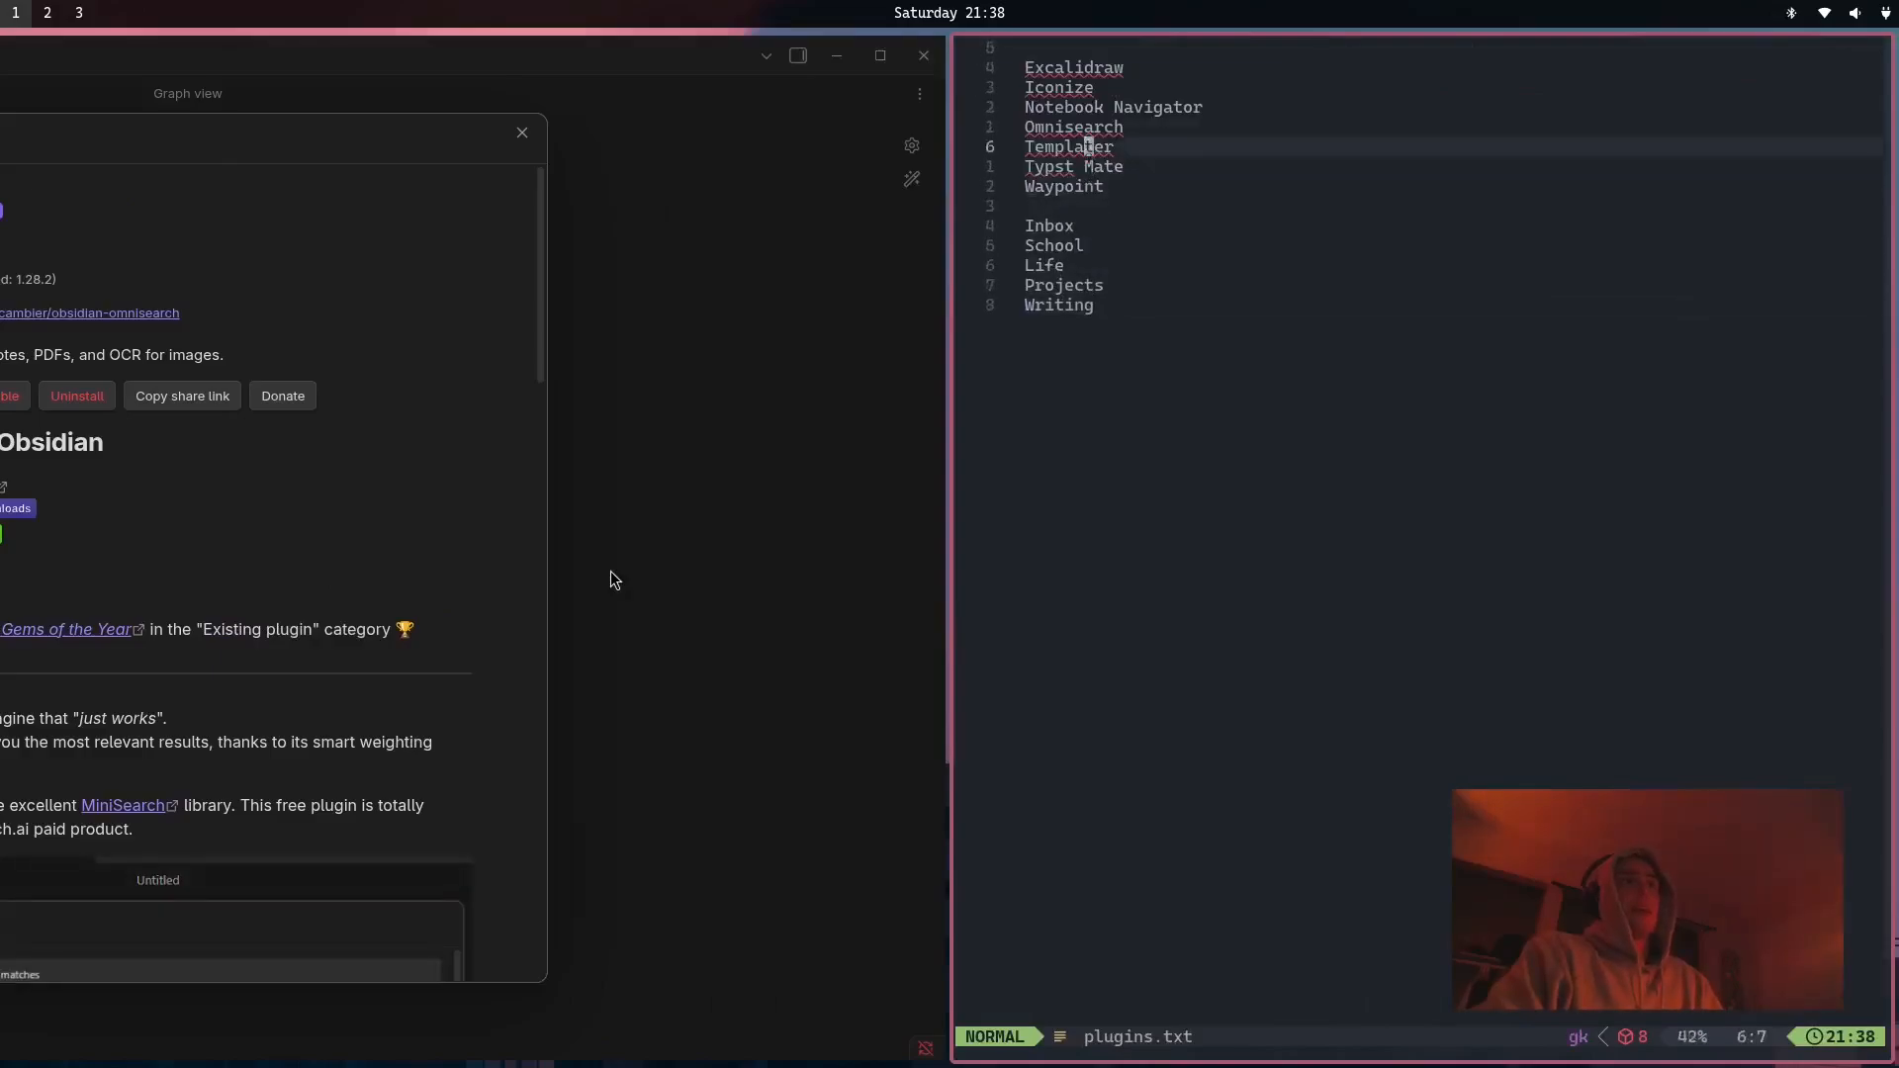
{"action": "key", "text": "d"}
{"action": "key", "text": "d"}
{"action": "key", "text": "d"}
{"action": "key", "text": "d"}
{"action": "key", "text": "j"}
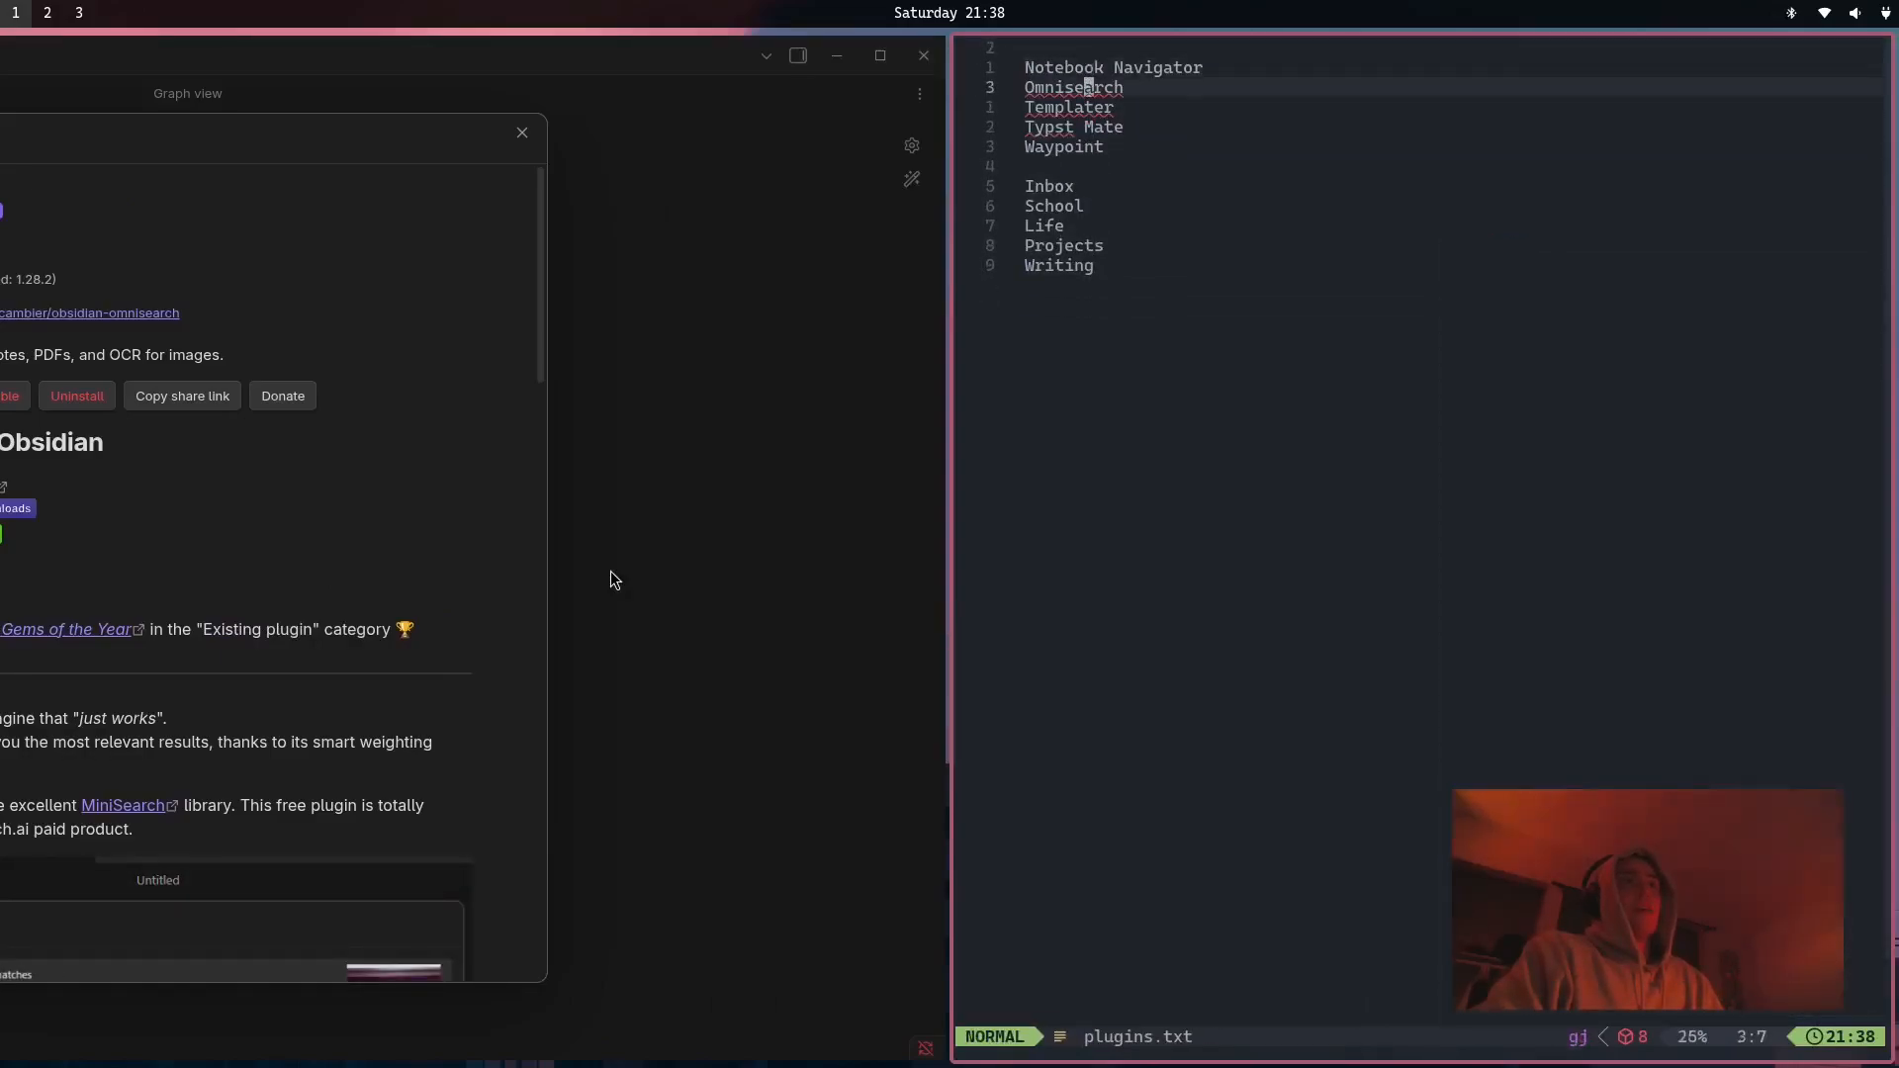
{"action": "key", "text": "d"}
{"action": "key", "text": "d"}
{"action": "key", "text": "d"}
{"action": "key", "text": "d"}
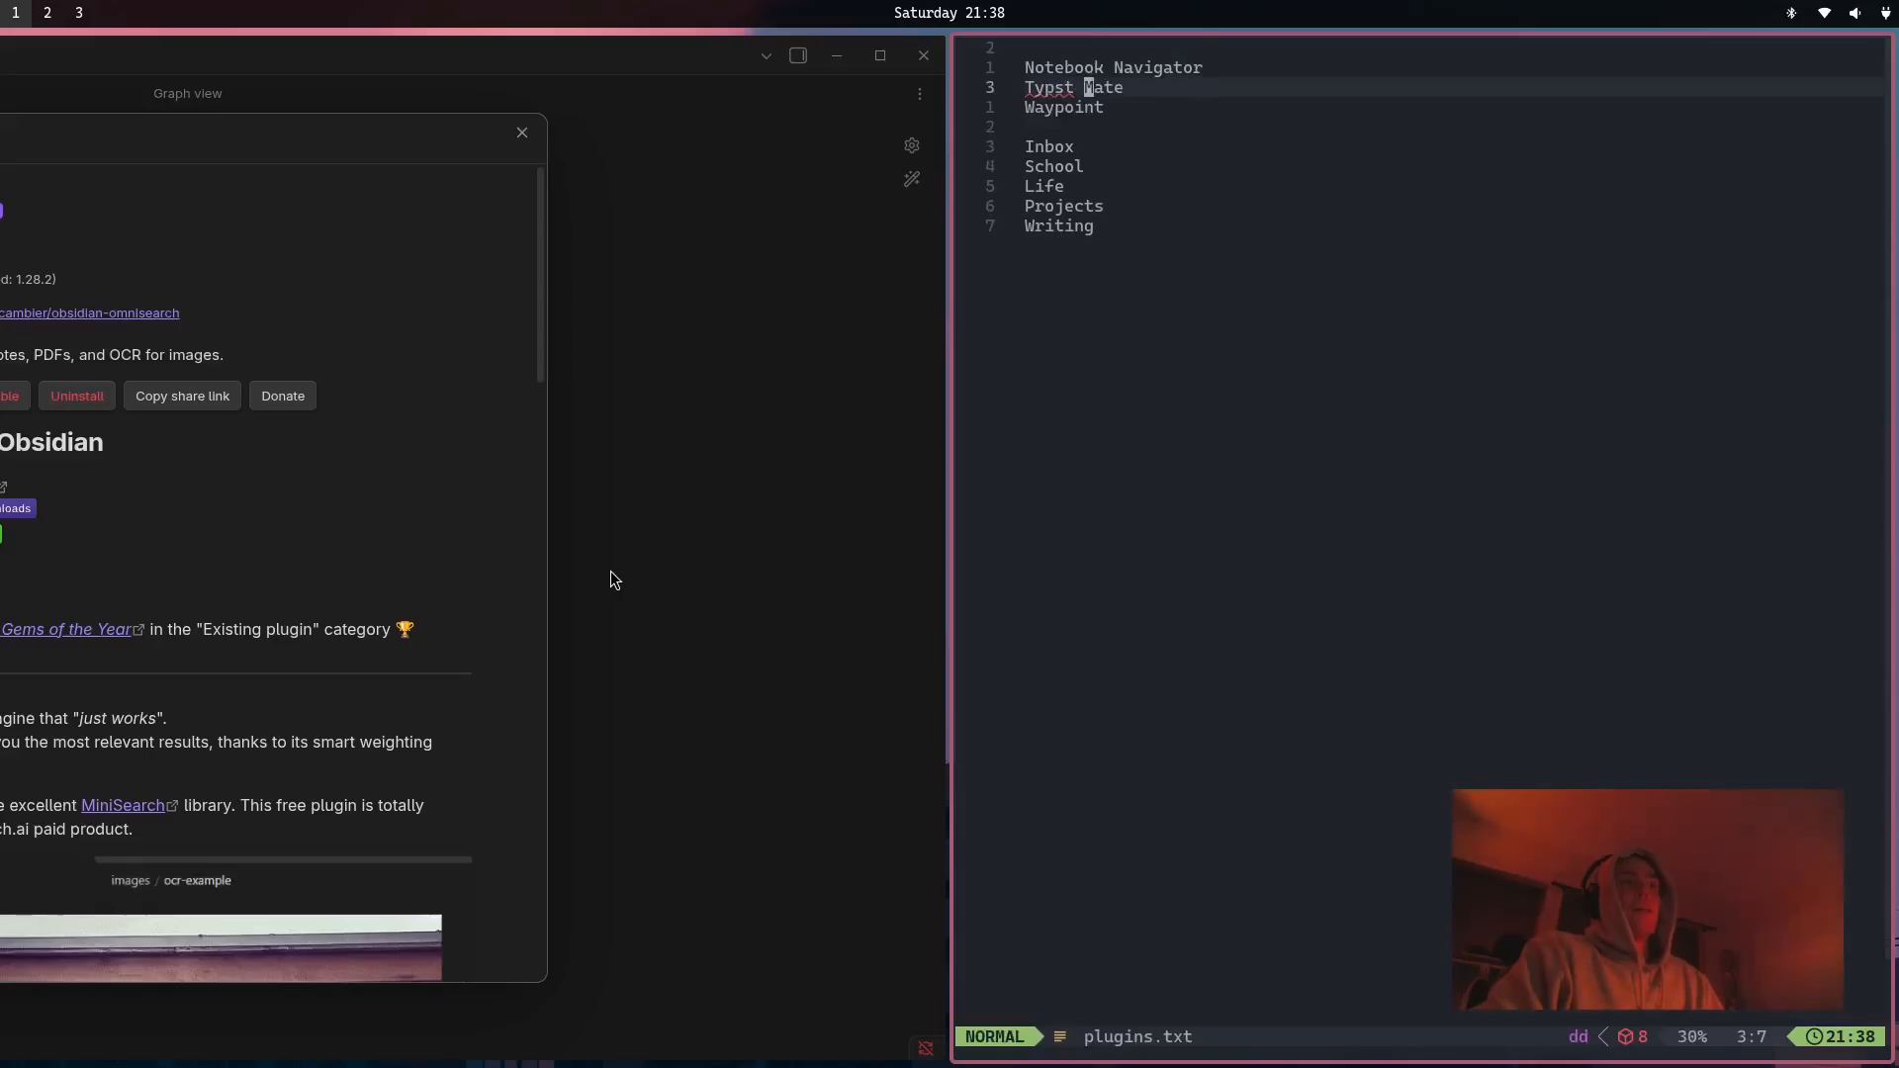
Review the plugin names still listed in plugins.txt to see which ones remain for installation.
{"action": "key", "text": "k"}
{"action": "key", "text": "k"}
{"action": "key", "text": "j"}
{"action": "key", "text": "j"}
{"action": "key", "text": "j"}
{"action": "key", "text": "j"}
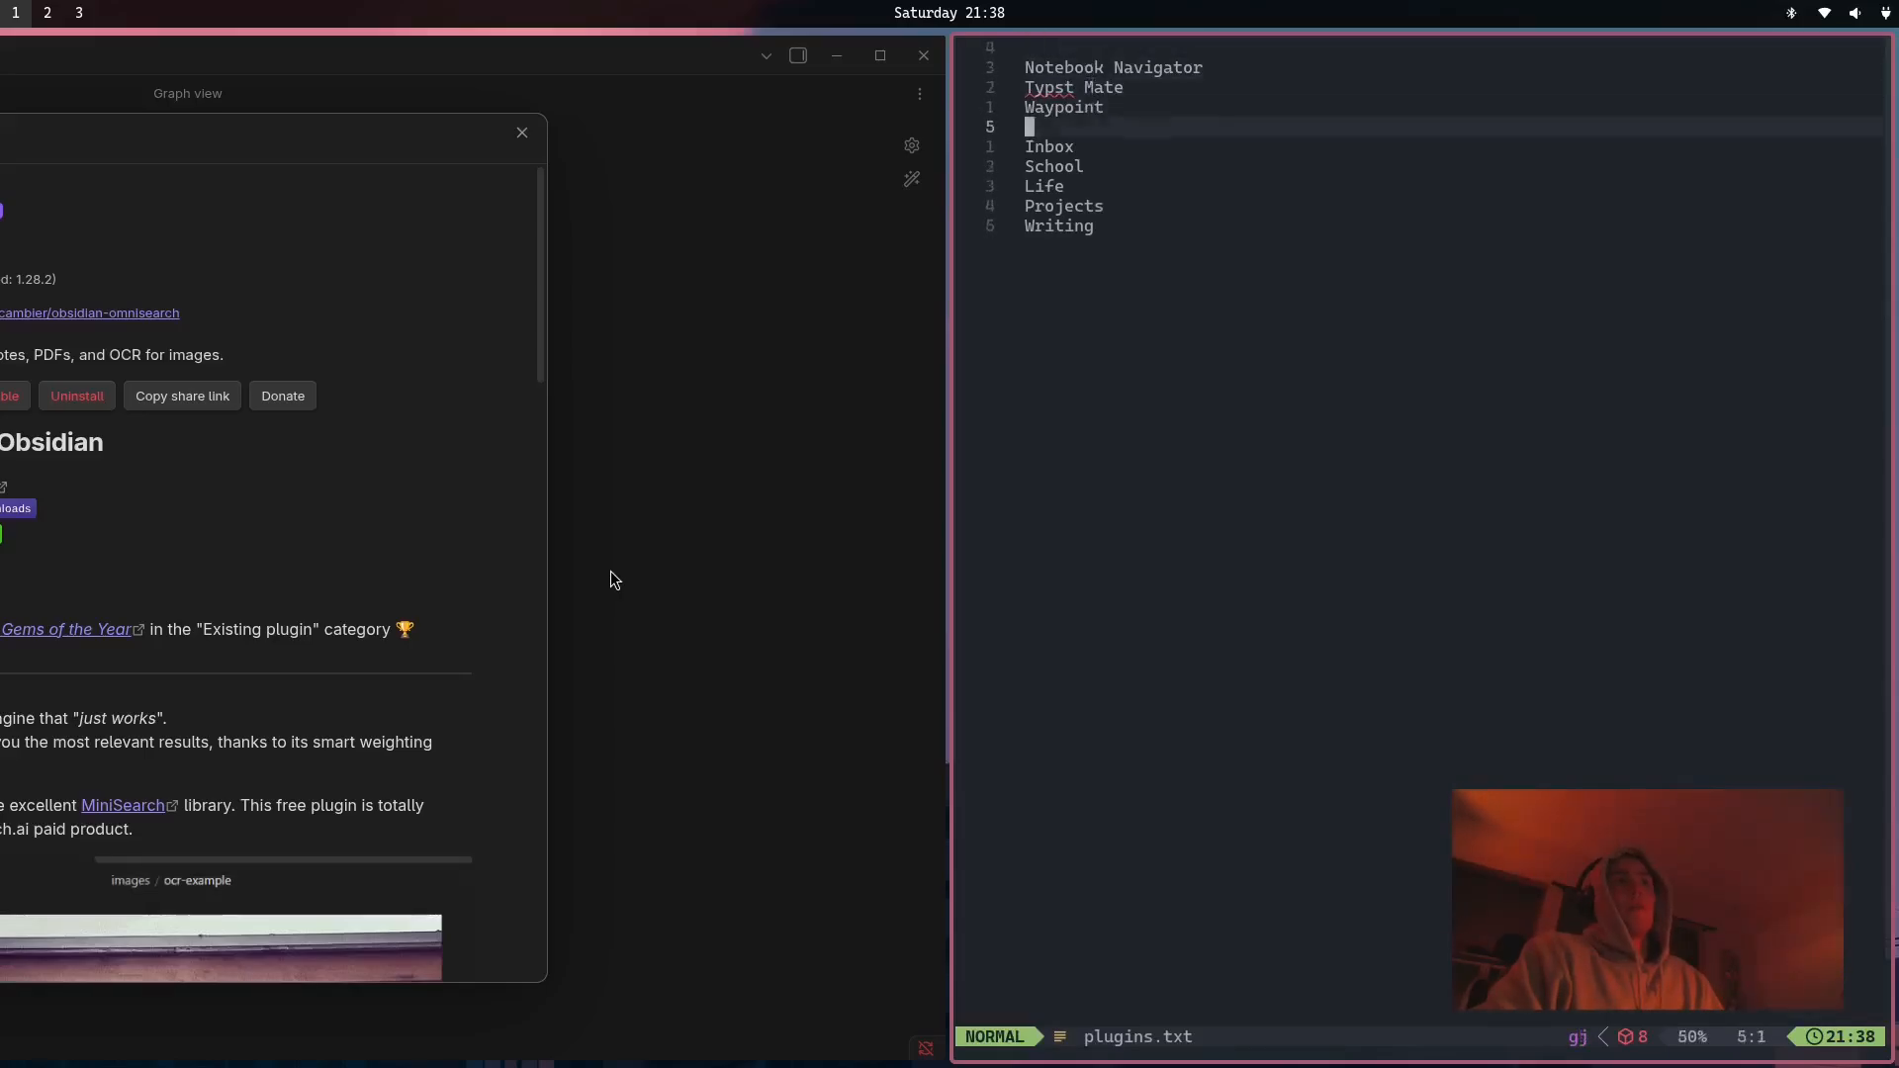
{"action": "key", "text": "k"}
{"action": "key", "text": "k"}
{"action": "key", "text": "k"}
Switch back to Obsidian, search the community plugins for "Notebook", install and enable Notebook Navigator, and dismiss its welcome dialog.
{"action": "key", "text": "super+h"}
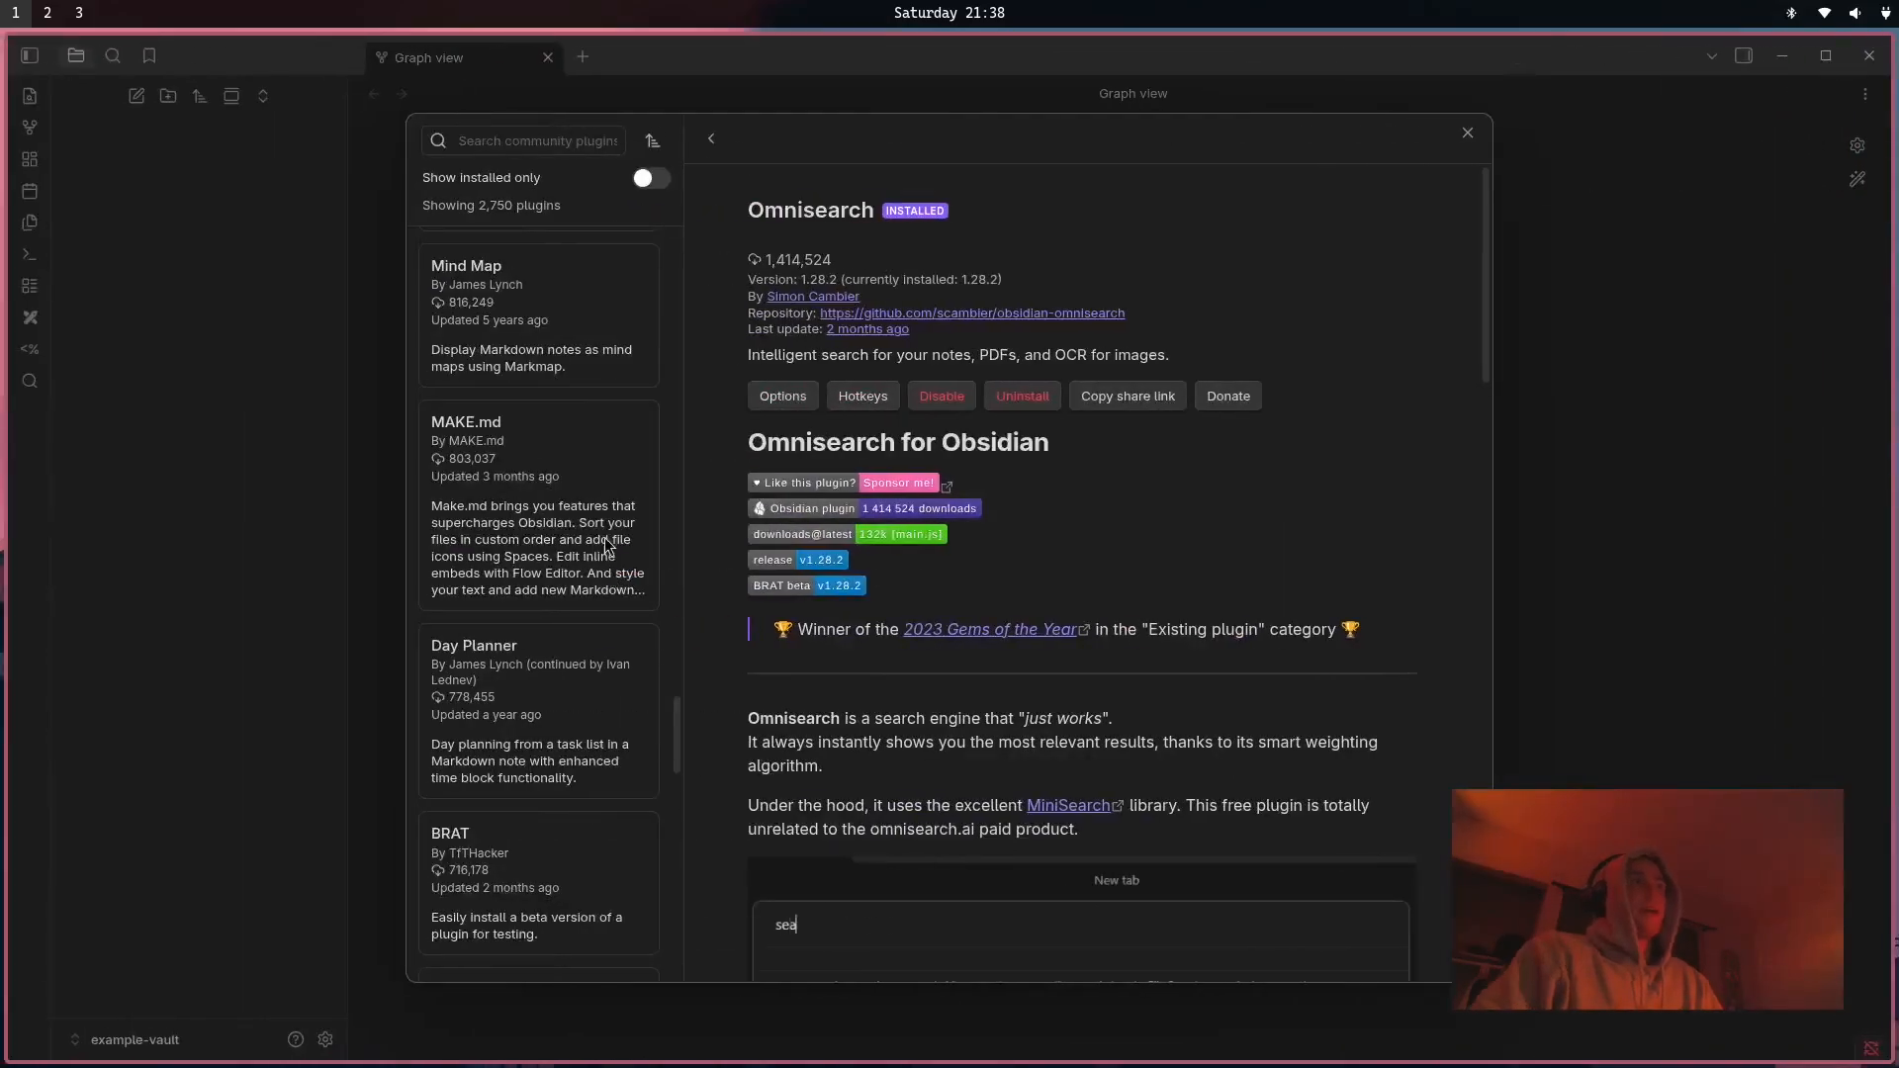
{"action": "left_click", "coordinate": [582, 145]}
{"action": "type", "text": "Notebook"}
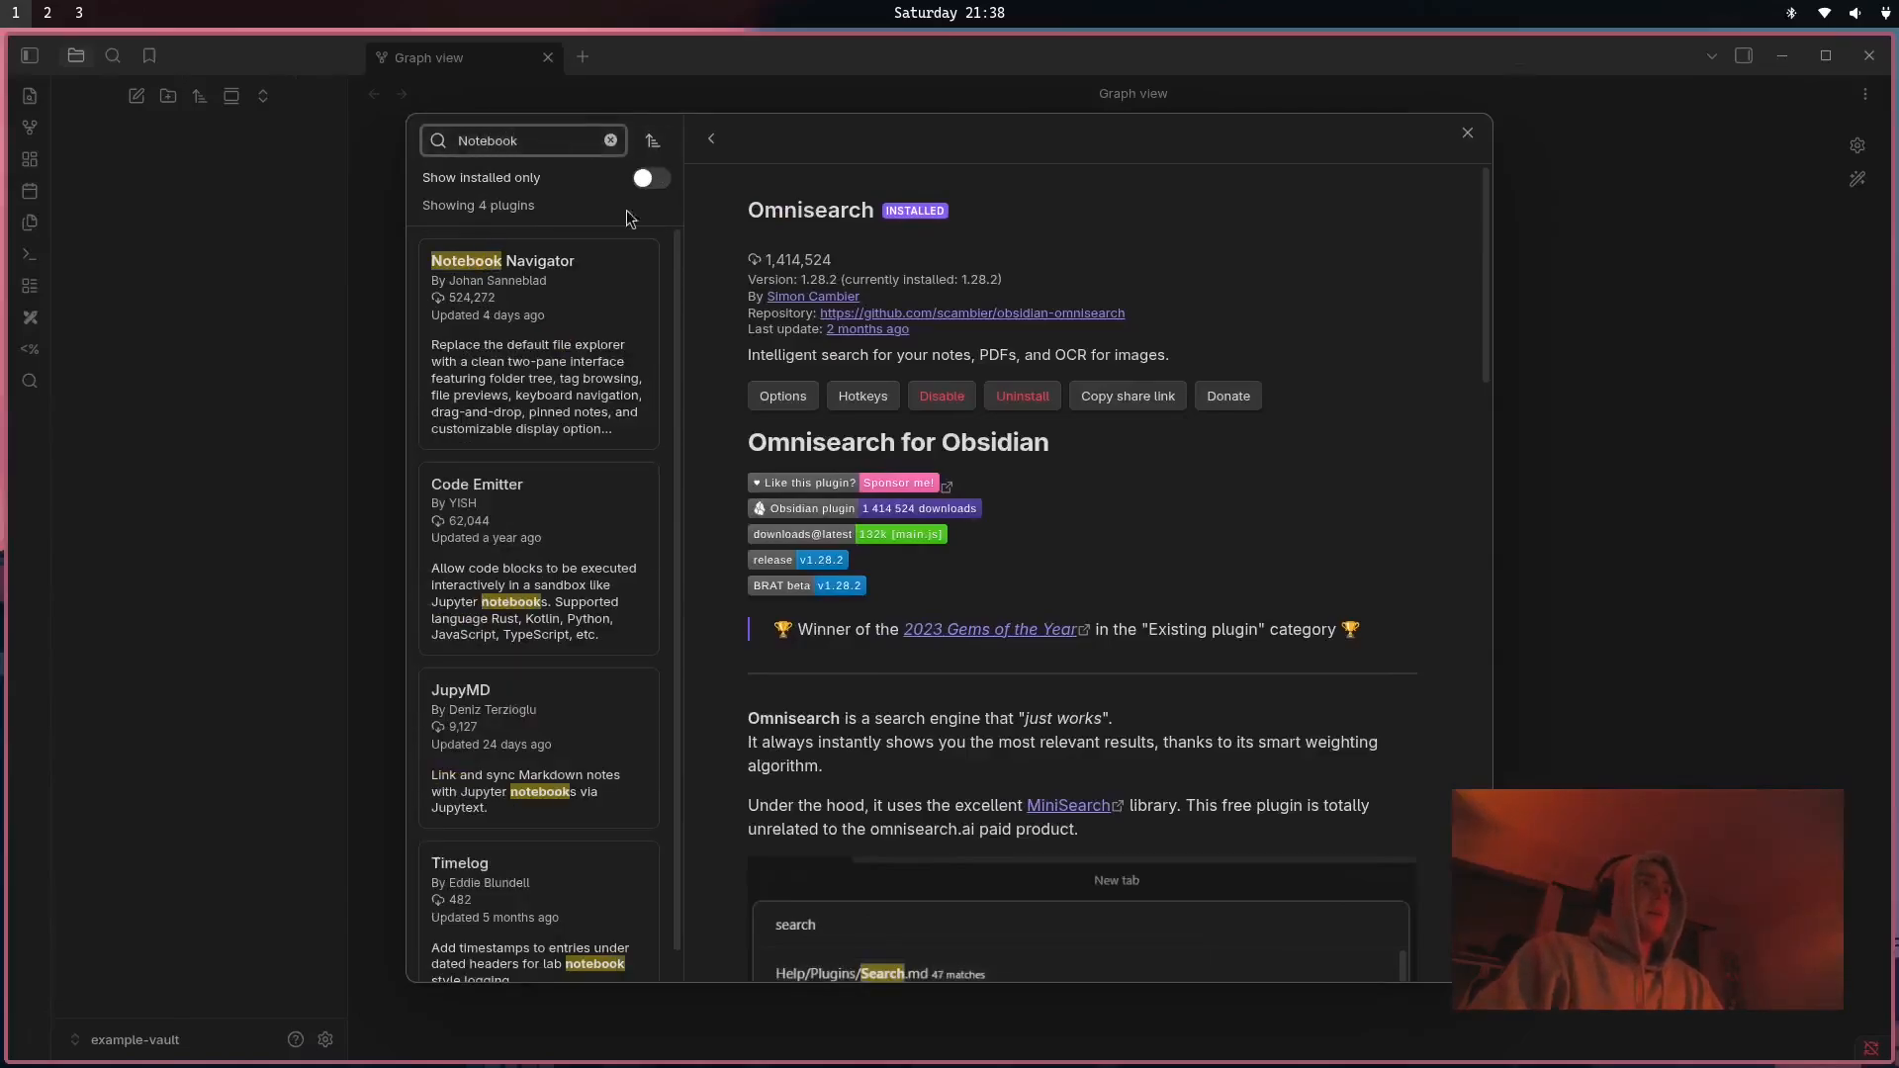
{"action": "left_click", "coordinate": [597, 293]}
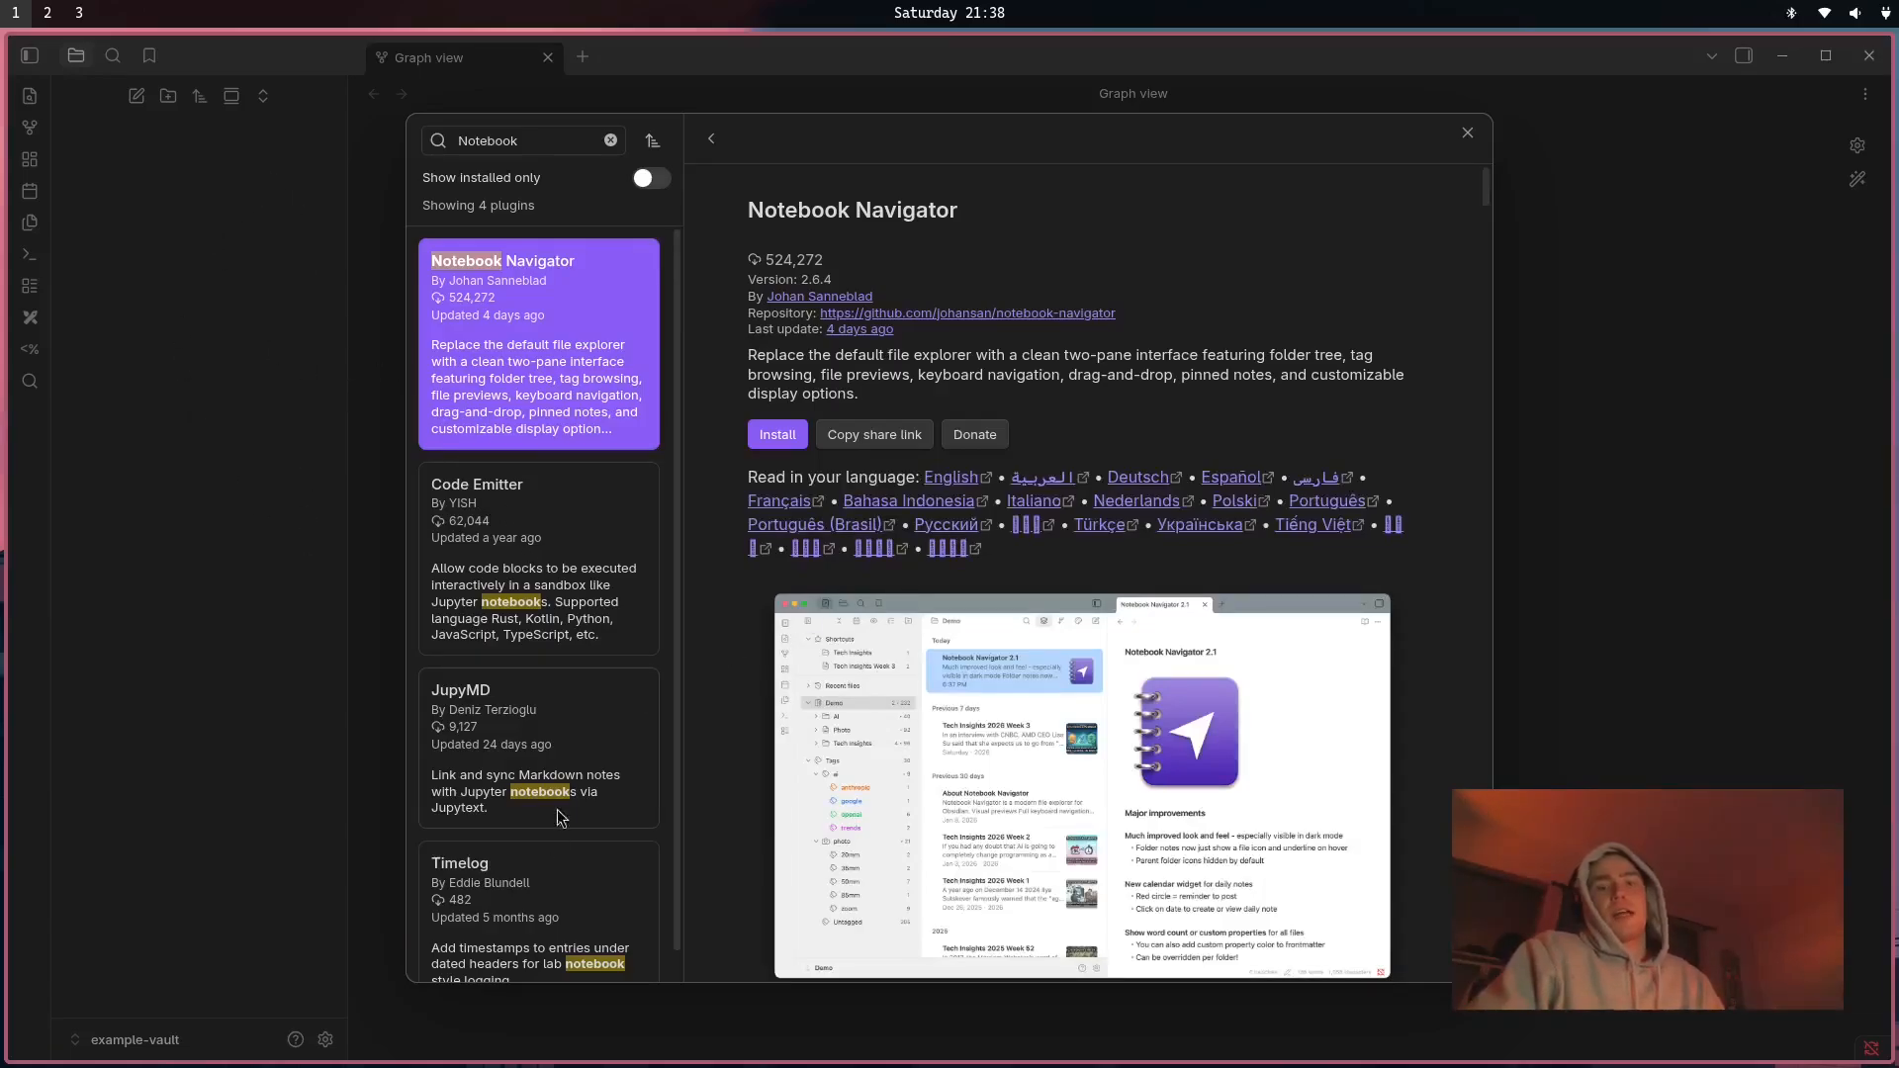
{"action": "left_click", "coordinate": [762, 442]}
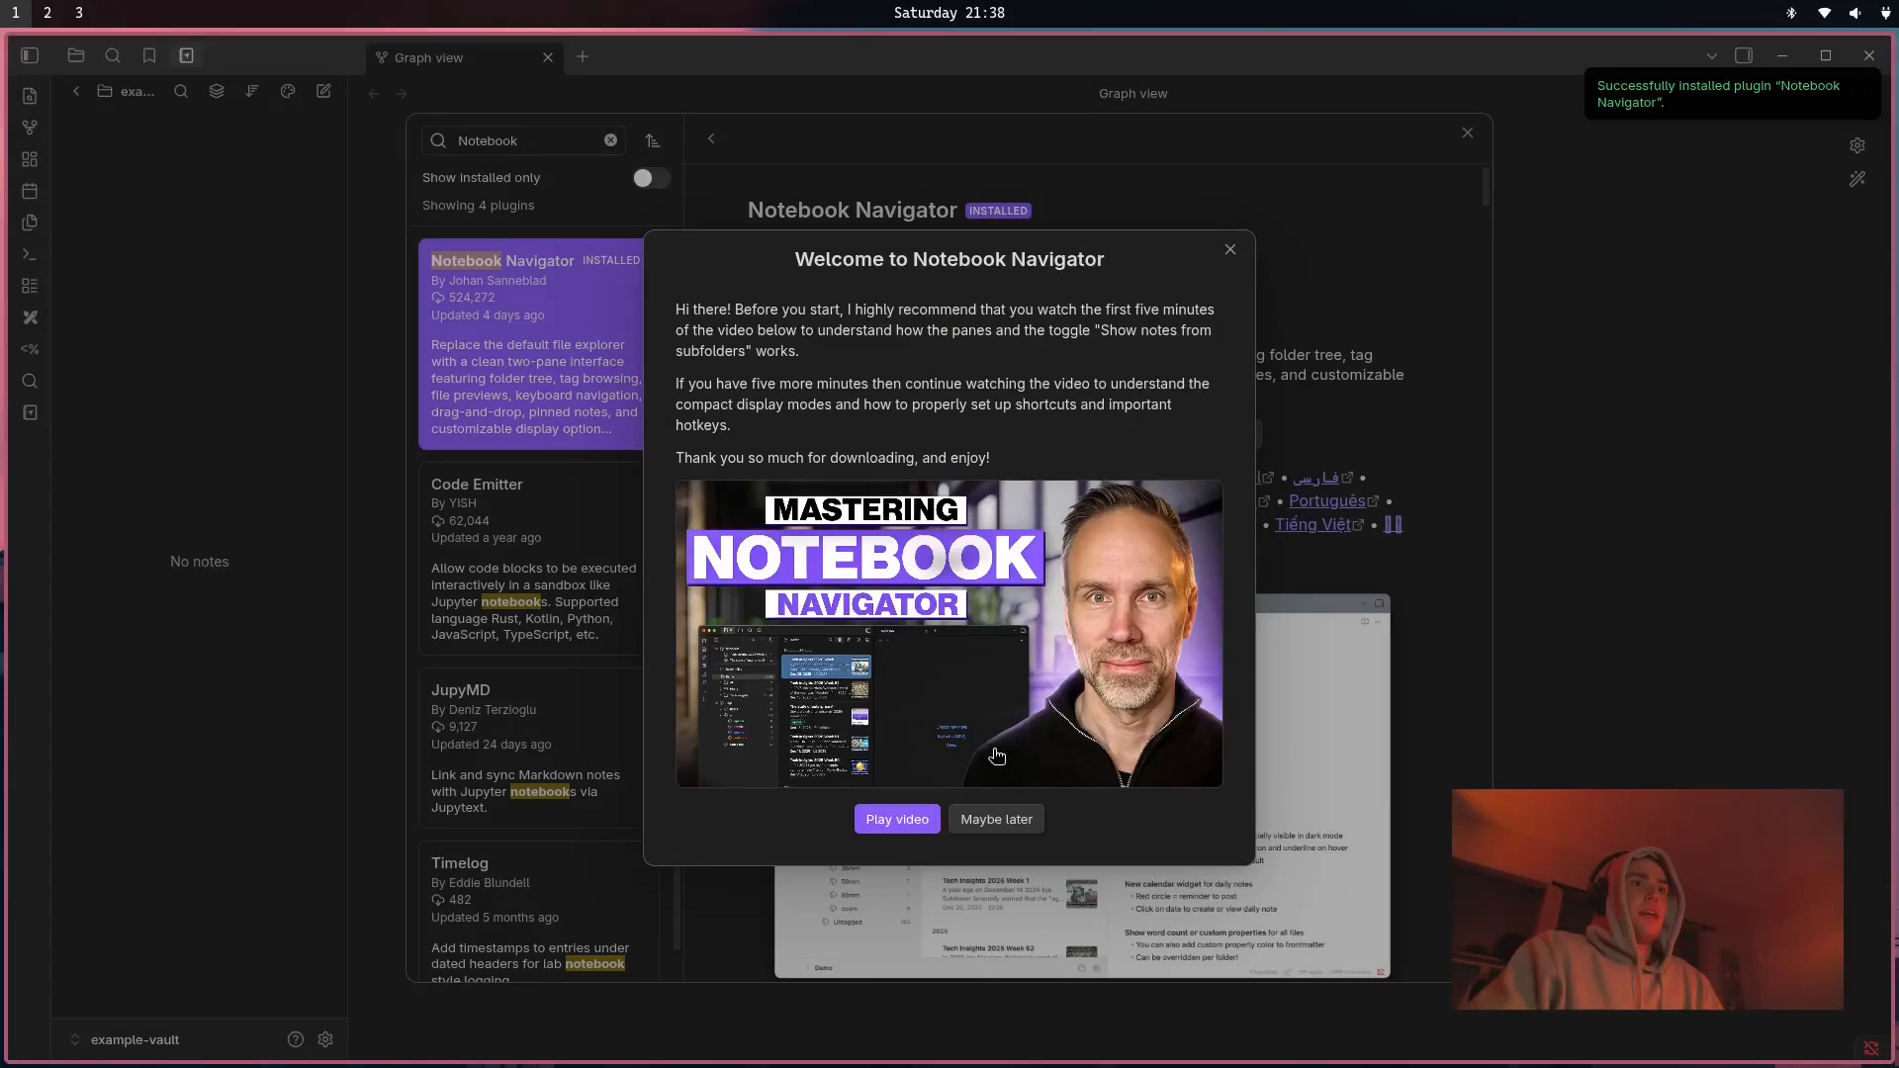
{"action": "left_click", "coordinate": [1230, 250]}
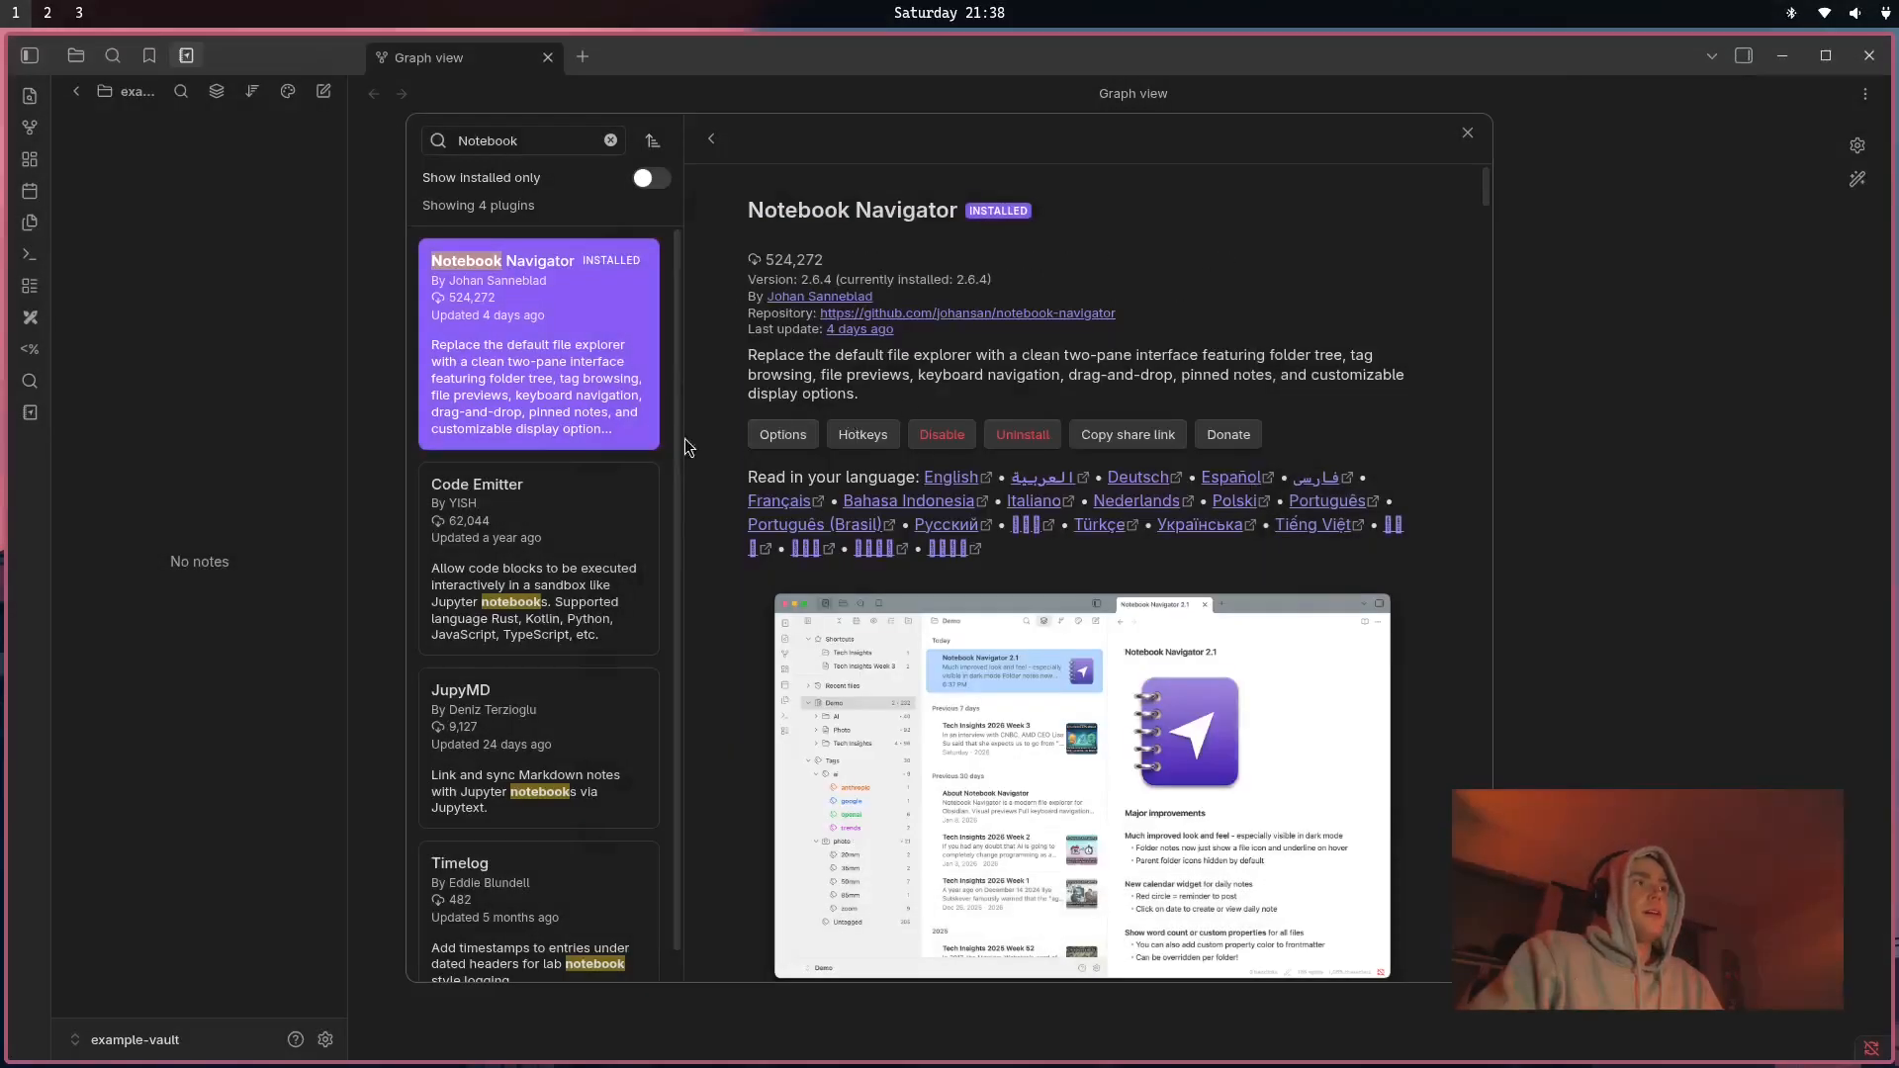
Search the community plugins for "Waypoint", install and enable the Waypoint plugin, and close the plugin browser.
{"action": "key", "text": "super+l"}
{"action": "key", "text": "super+h"}
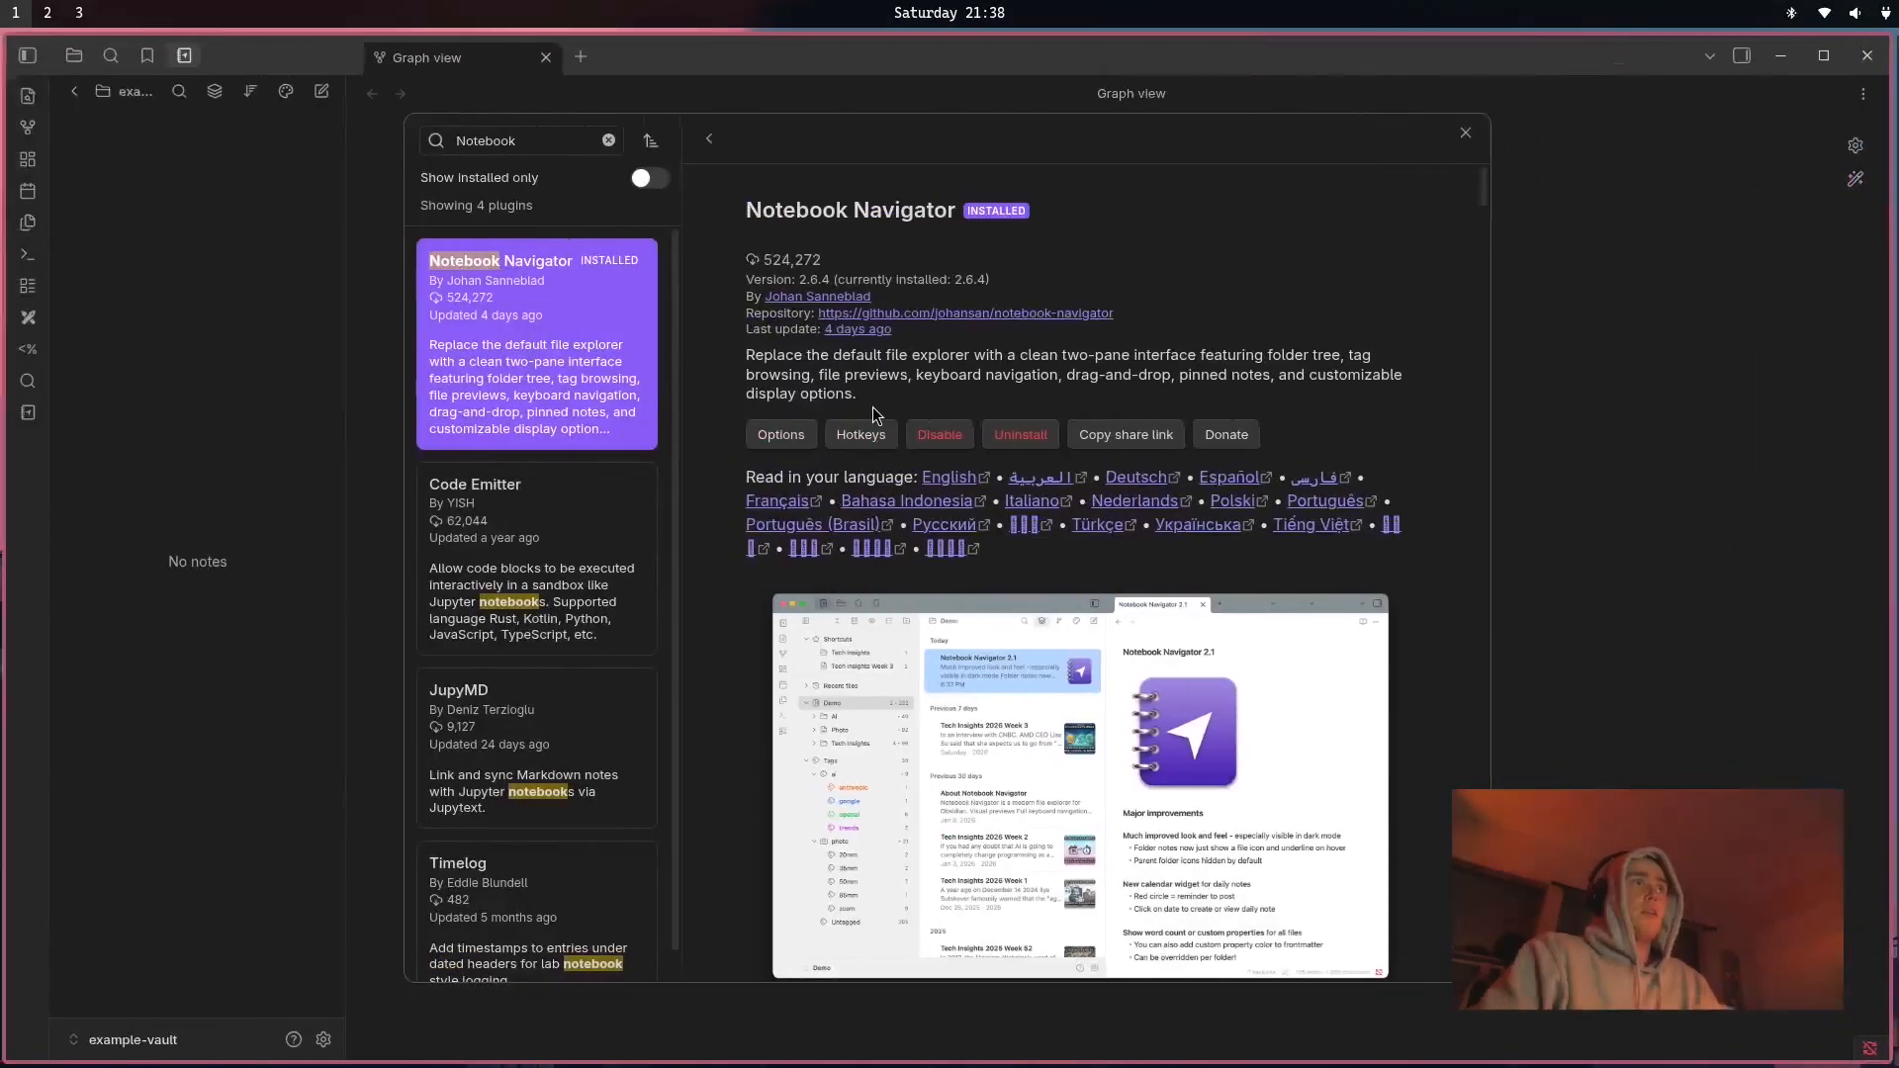
{"action": "double_click", "coordinate": [514, 141]}
{"action": "type", "text": "Wayp"}
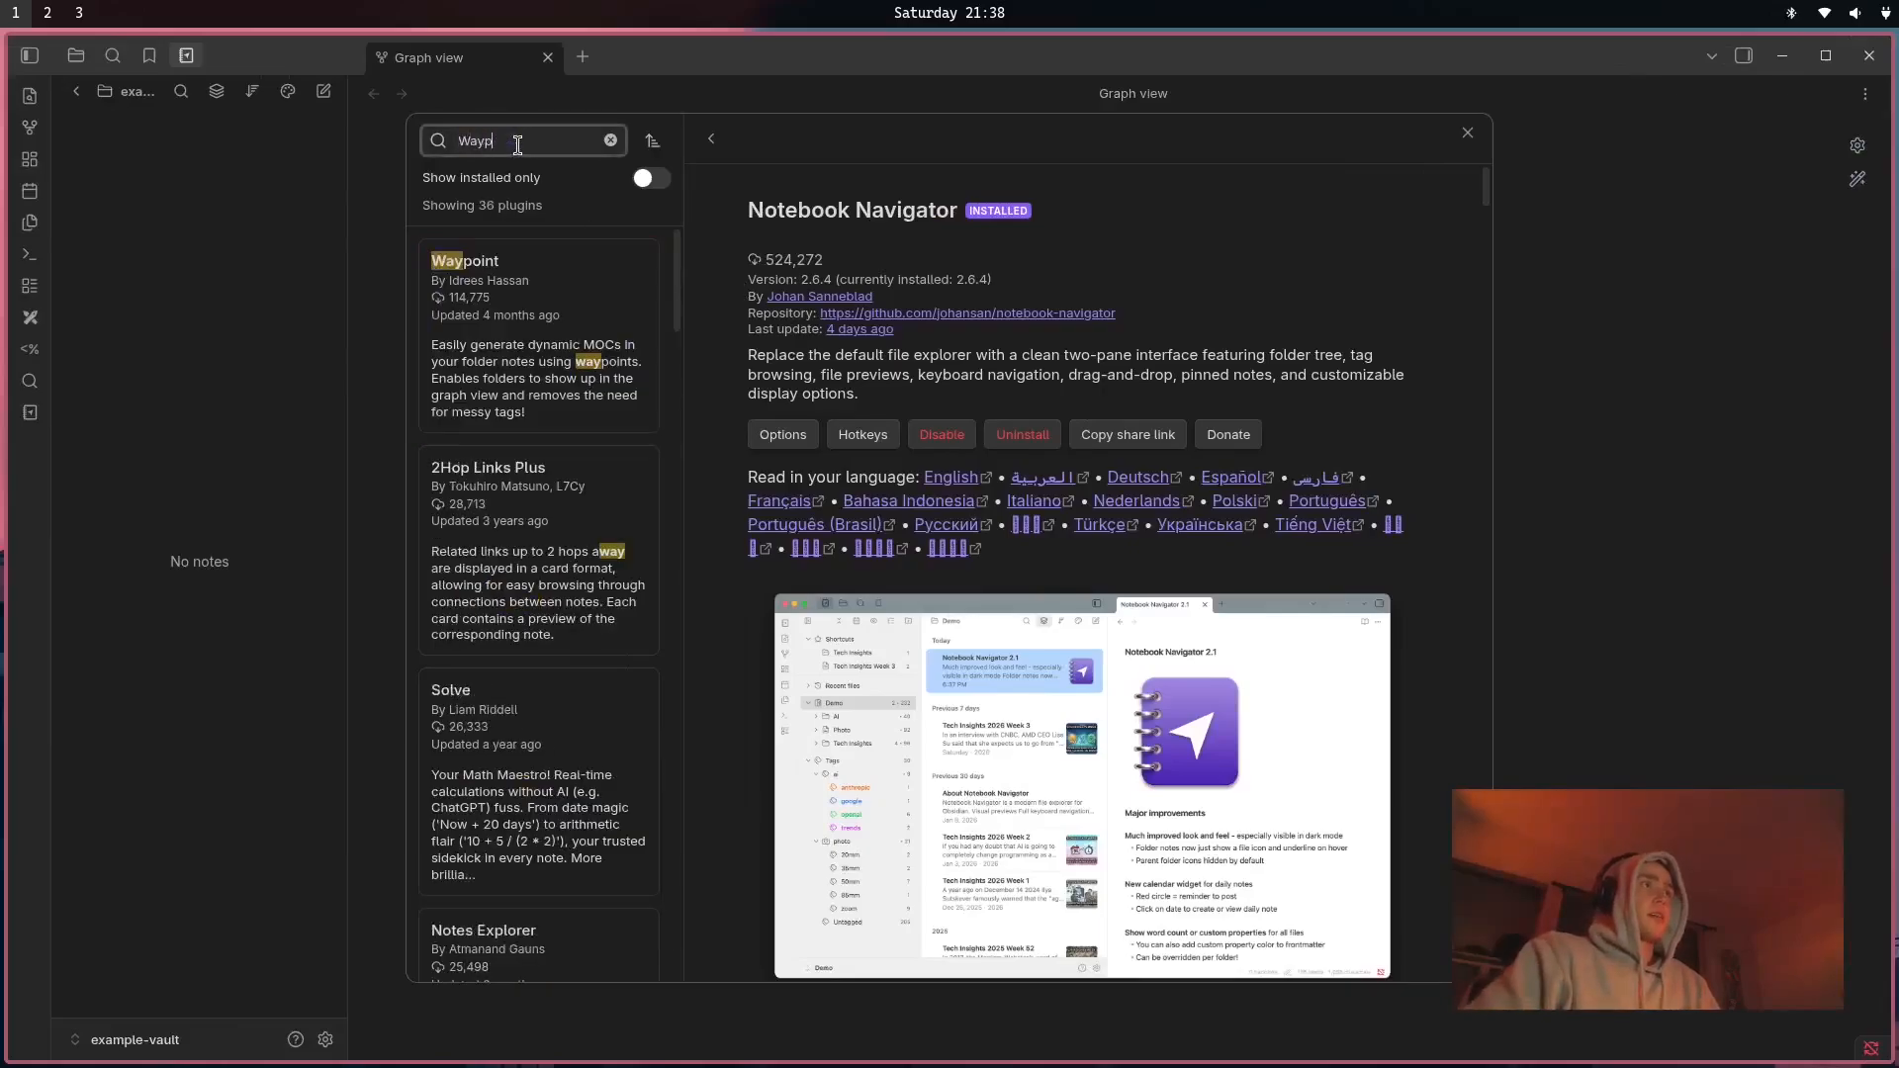
{"action": "type", "text": "oint"}
{"action": "left_click", "coordinate": [525, 297]}
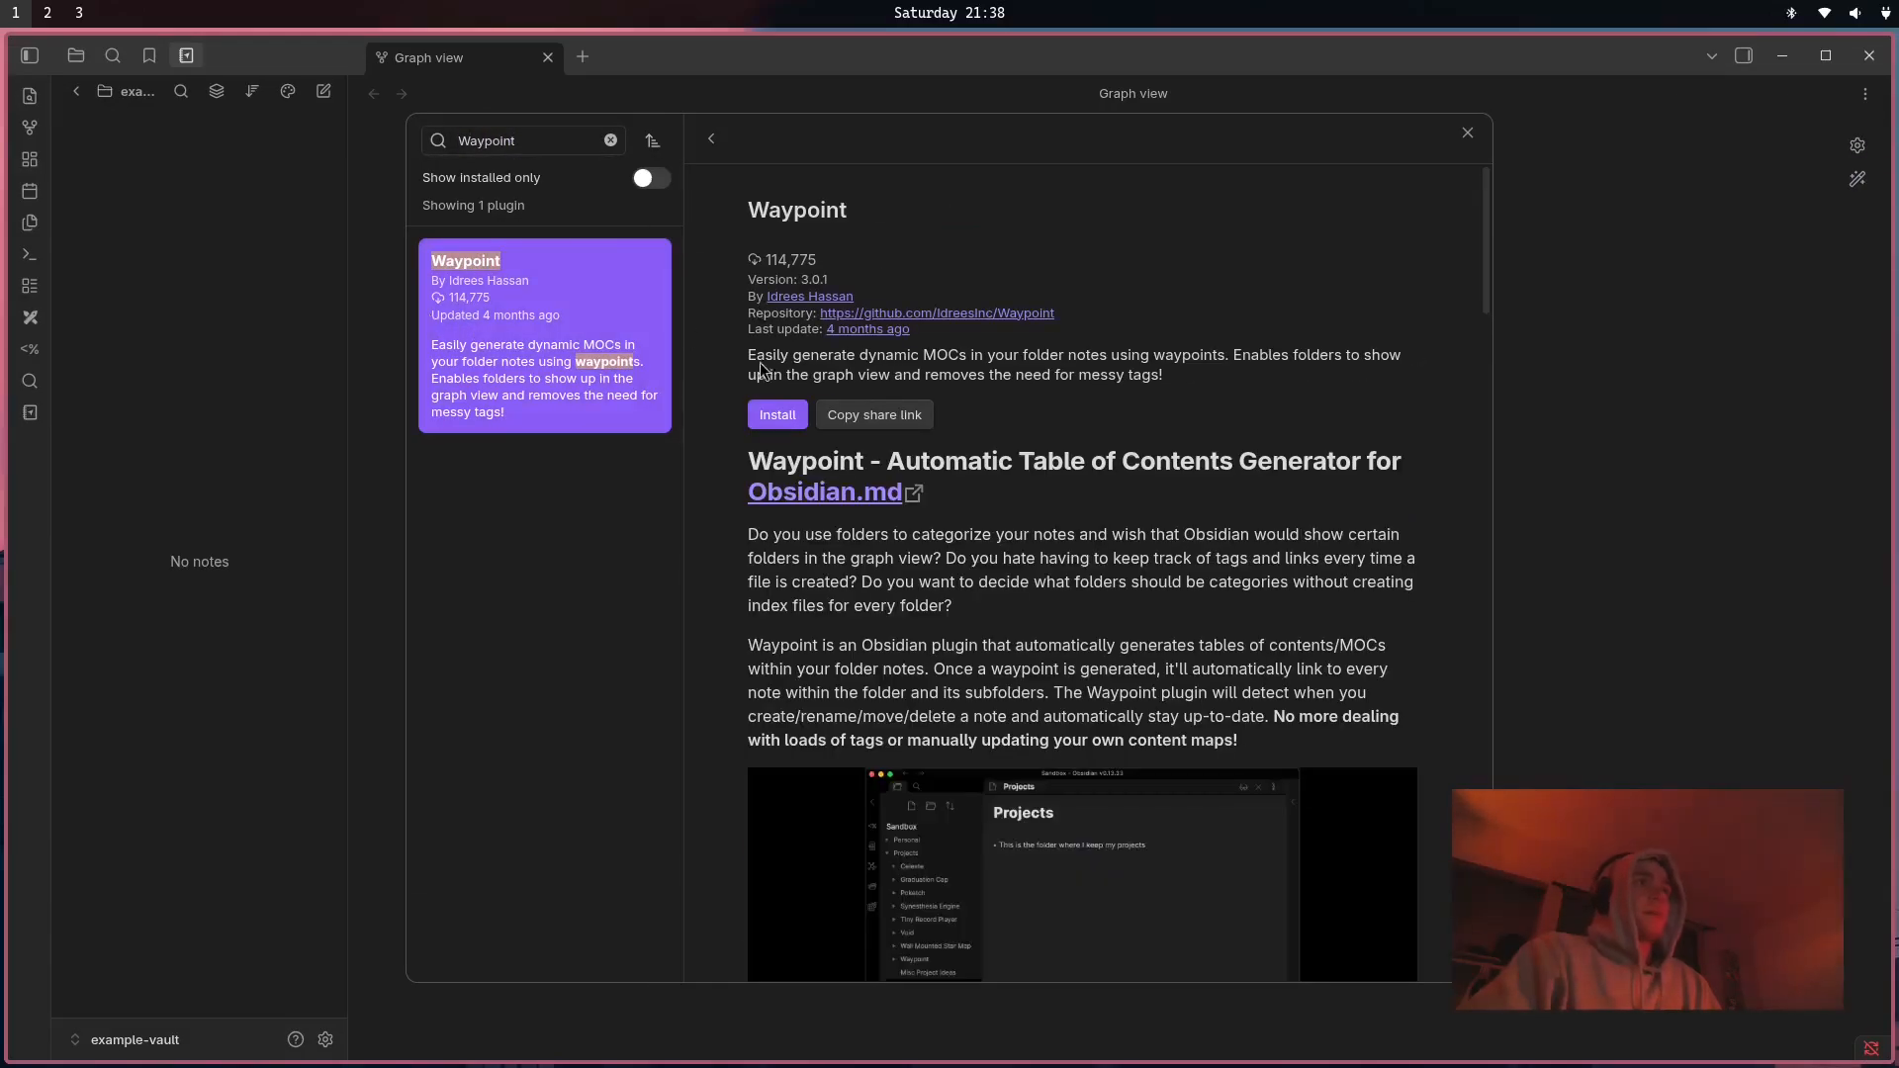
{"action": "left_click", "coordinate": [765, 410]}
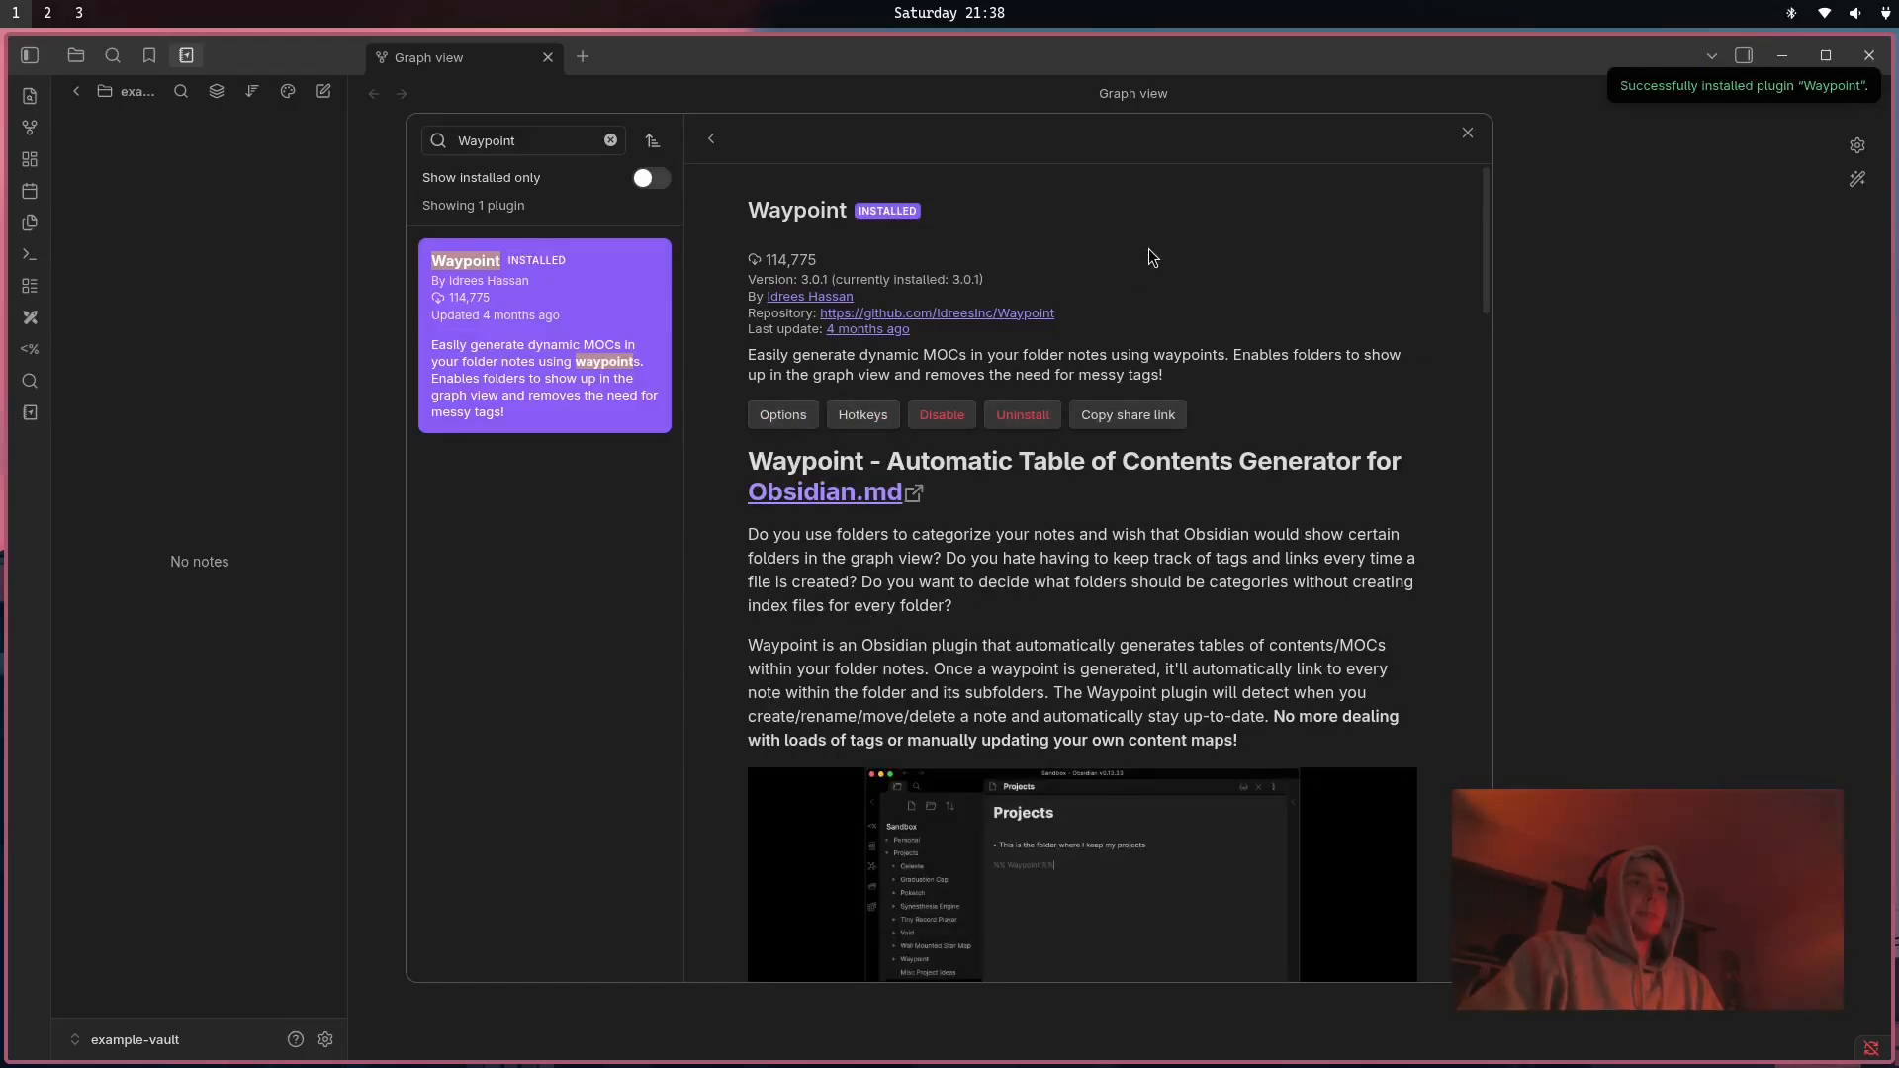
{"action": "left_click", "coordinate": [1468, 136]}
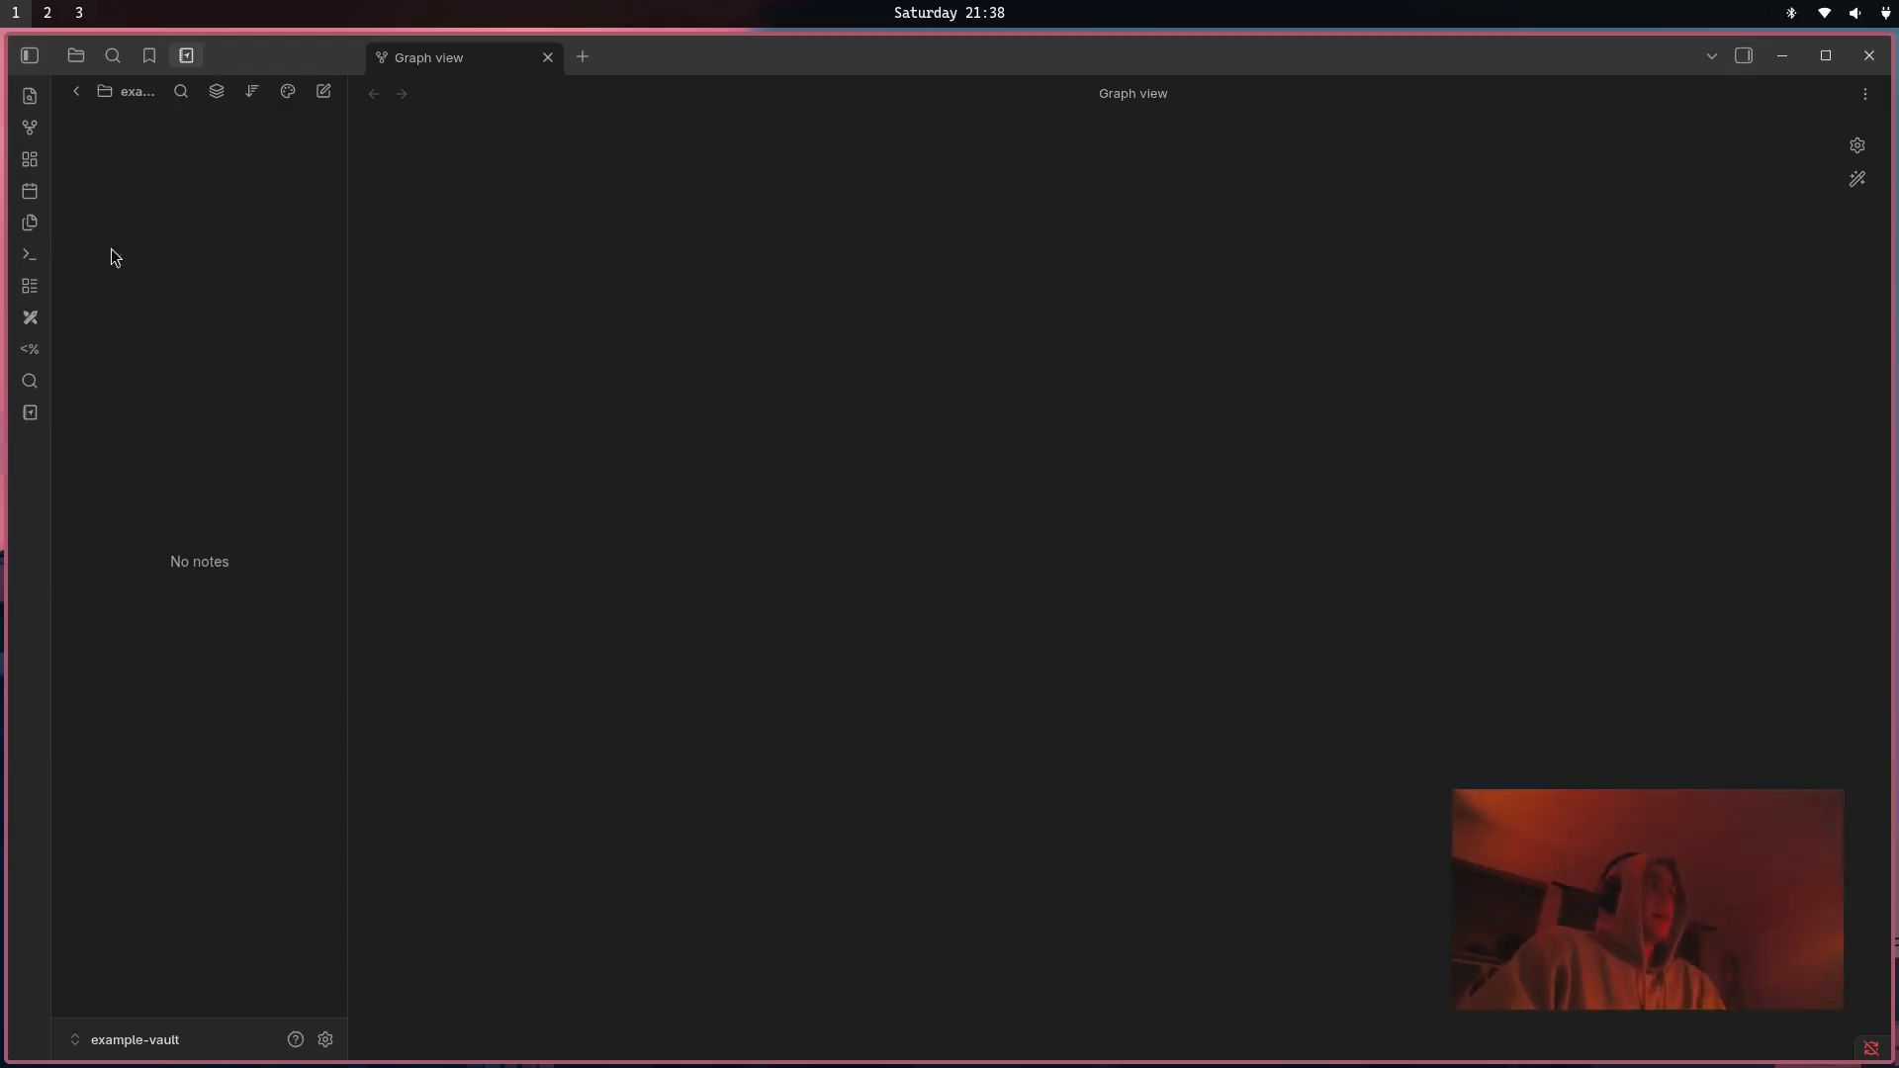
Look over Notebook Navigator's navigation pane and open the example-vault root folder.
{"action": "left_click", "coordinate": [101, 92]}
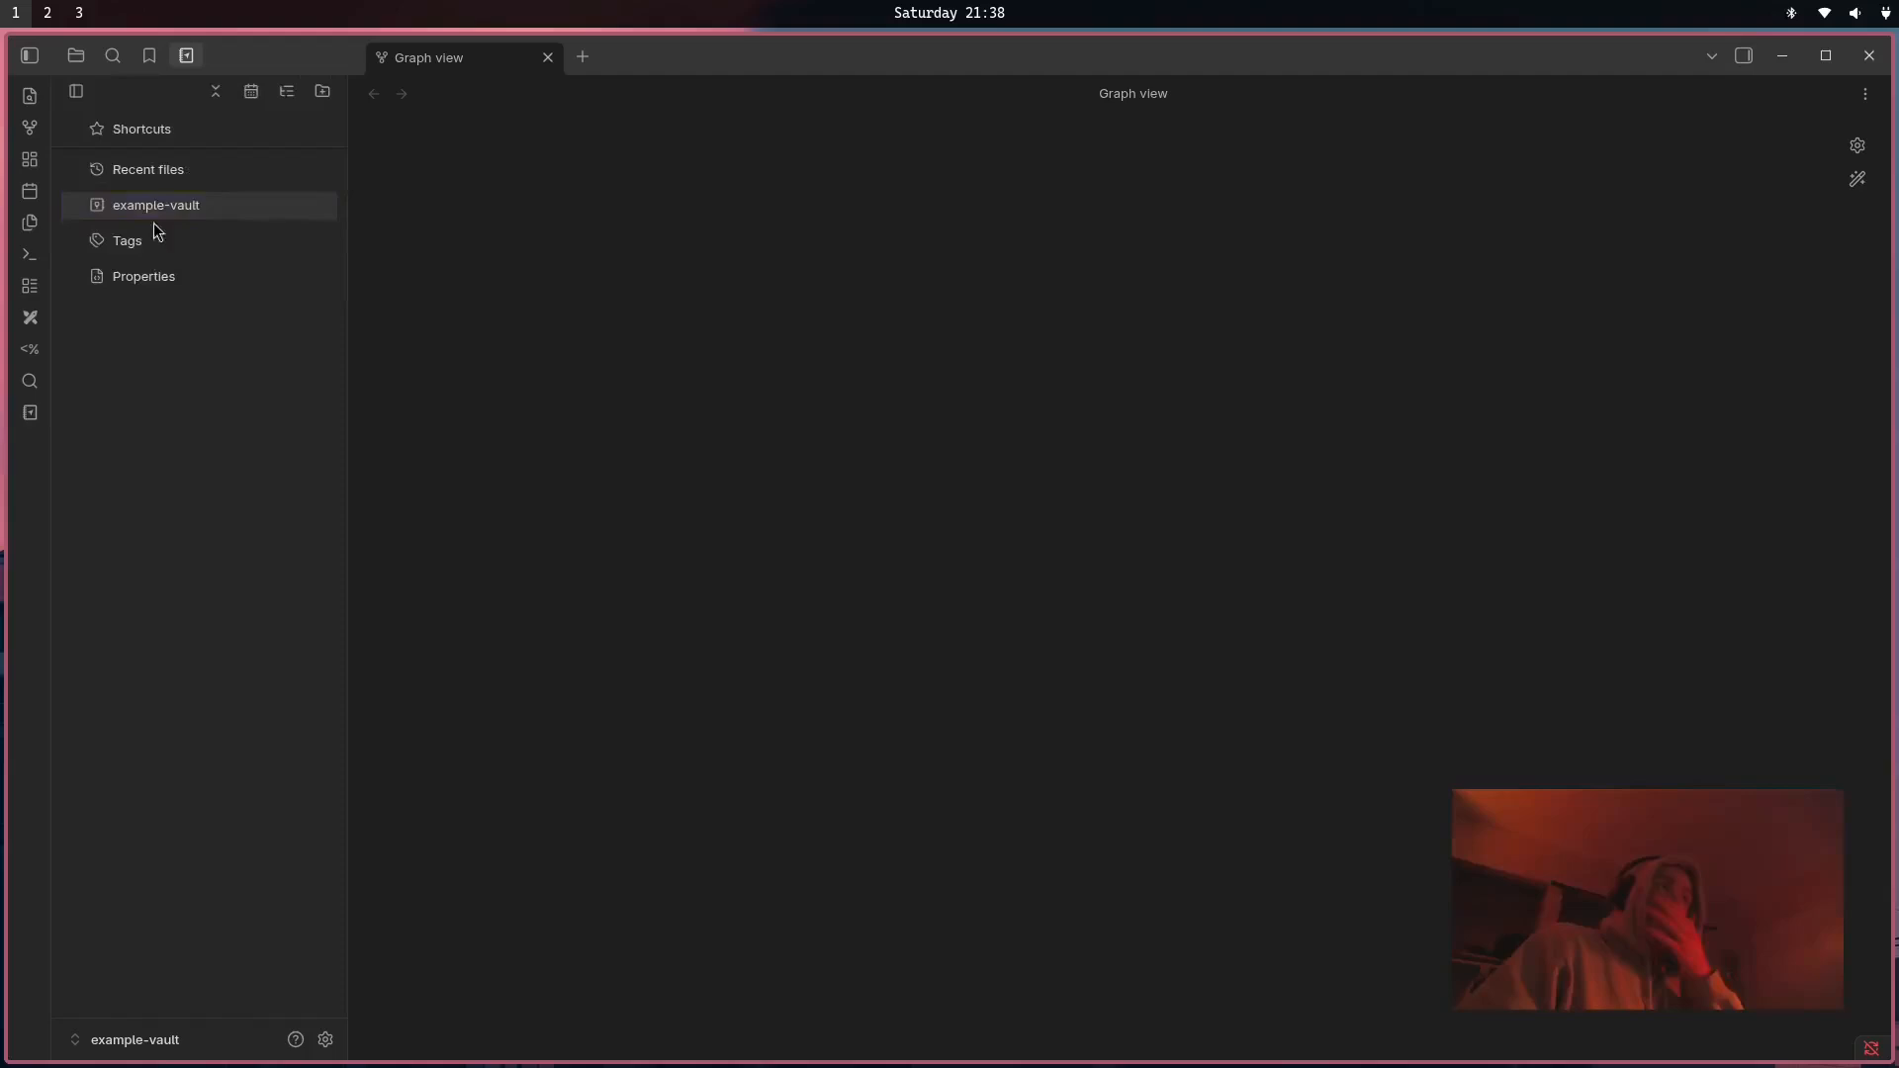
{"action": "left_click", "coordinate": [156, 206]}
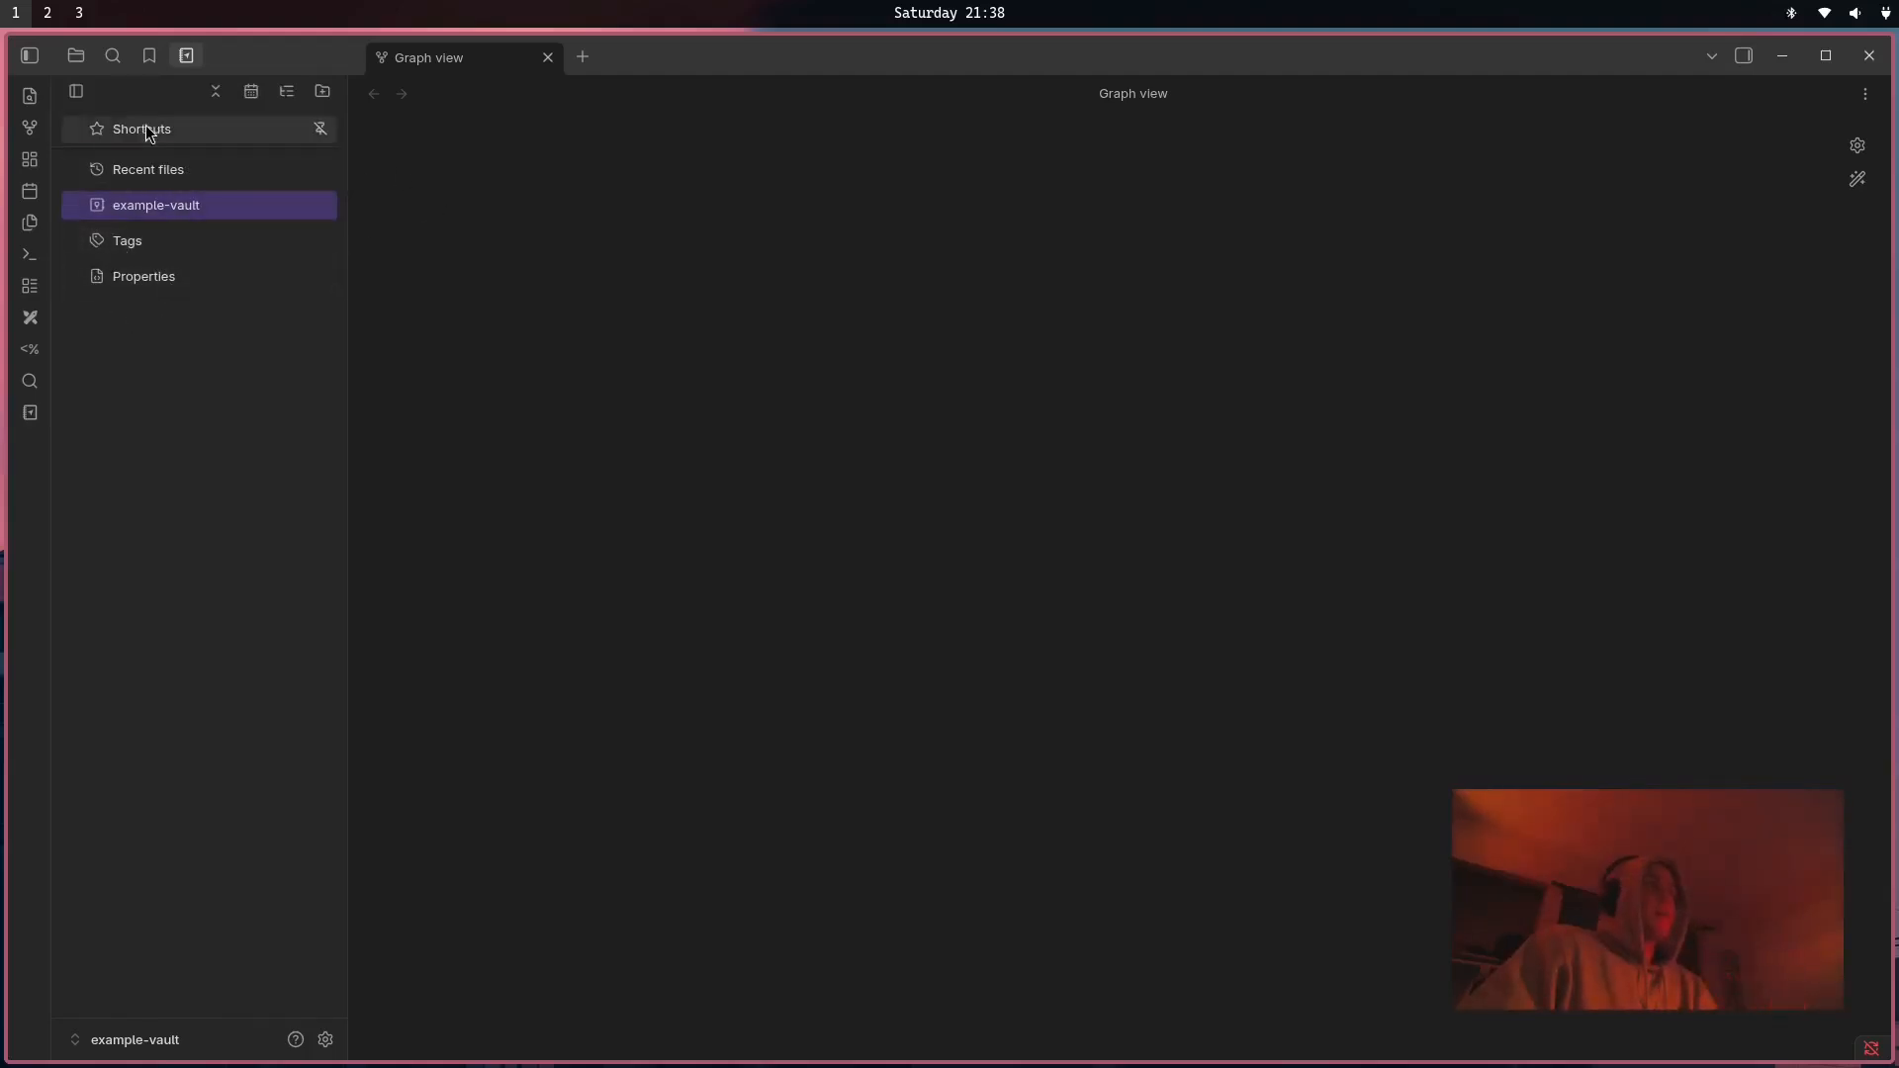
{"action": "left_click", "coordinate": [160, 209]}
{"action": "right_click", "coordinate": [166, 281]}
{"action": "left_click", "coordinate": [162, 279]}
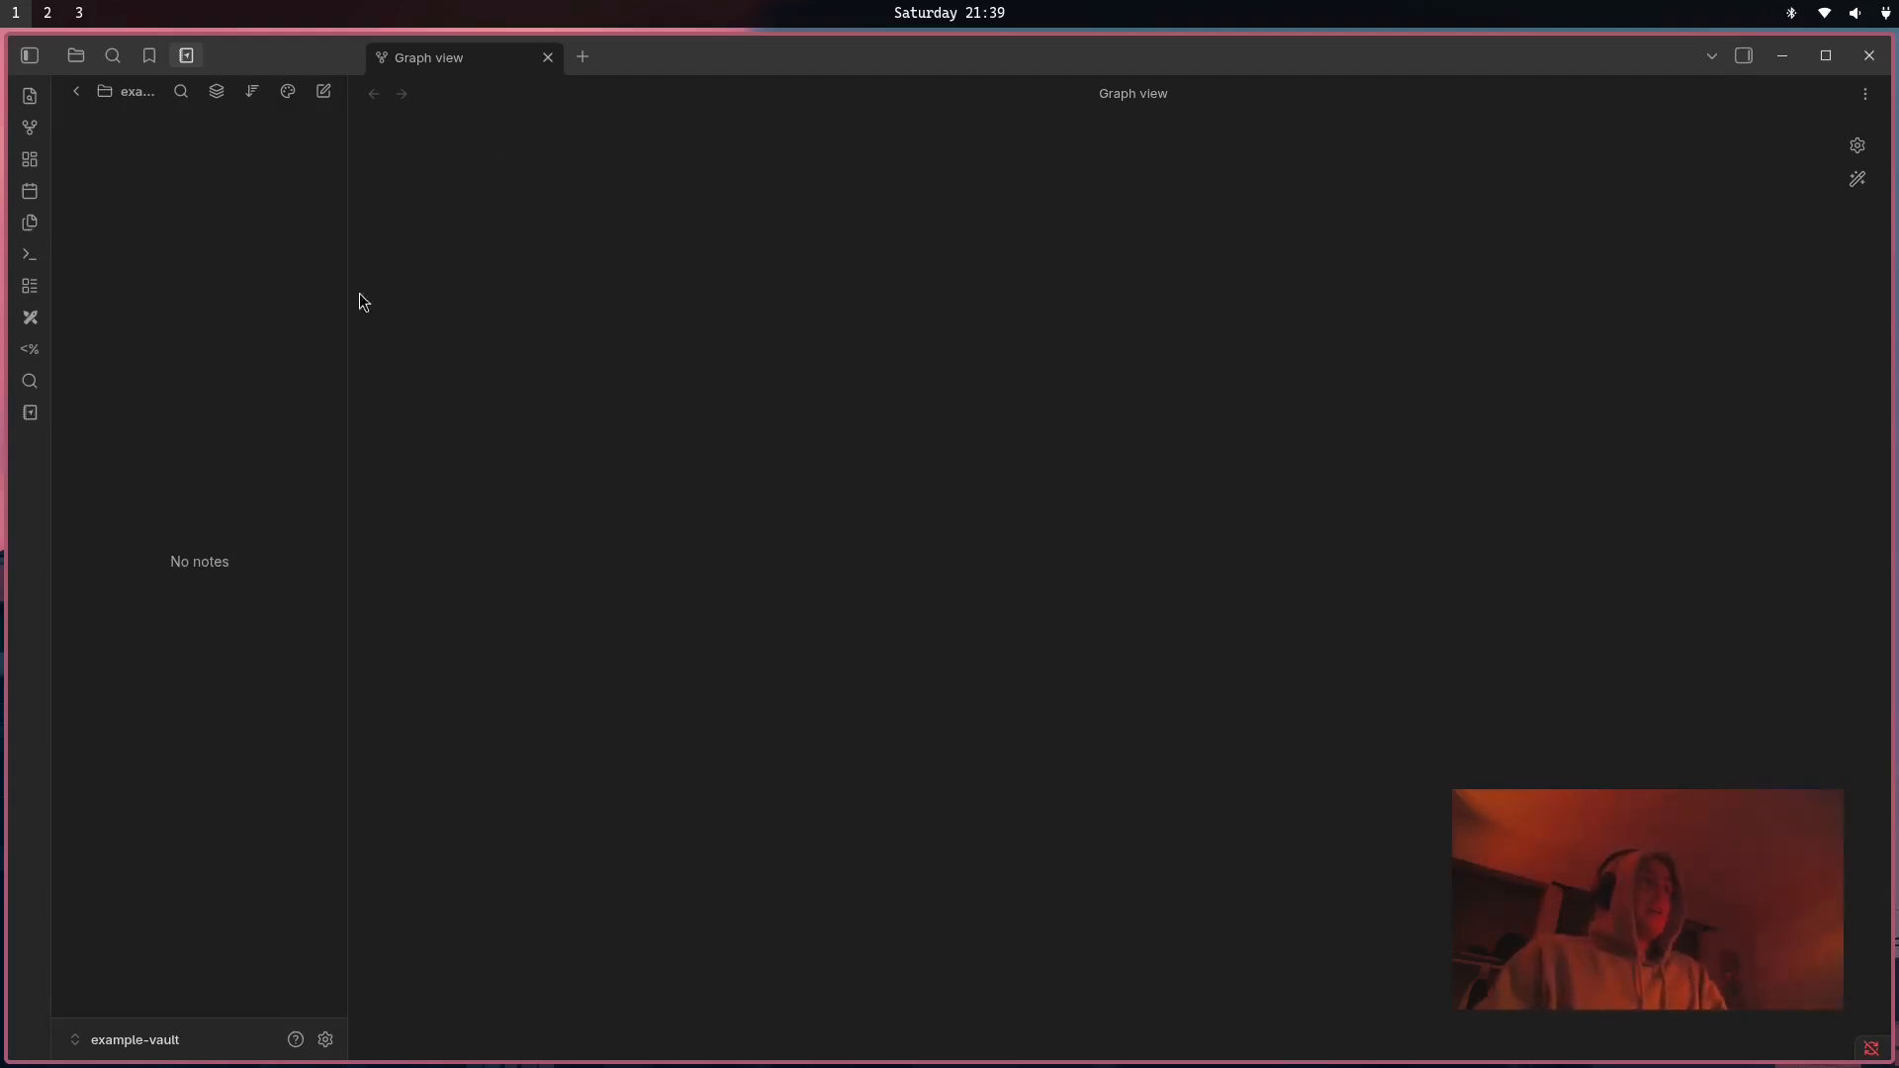
Create a new folder named INBOX in the root of example-vault.
{"action": "right_click", "coordinate": [151, 184]}
{"action": "left_click", "coordinate": [181, 366]}
{"action": "right_click", "coordinate": [199, 170]}
{"action": "left_click", "coordinate": [191, 251]}
{"action": "right_click", "coordinate": [180, 188]}
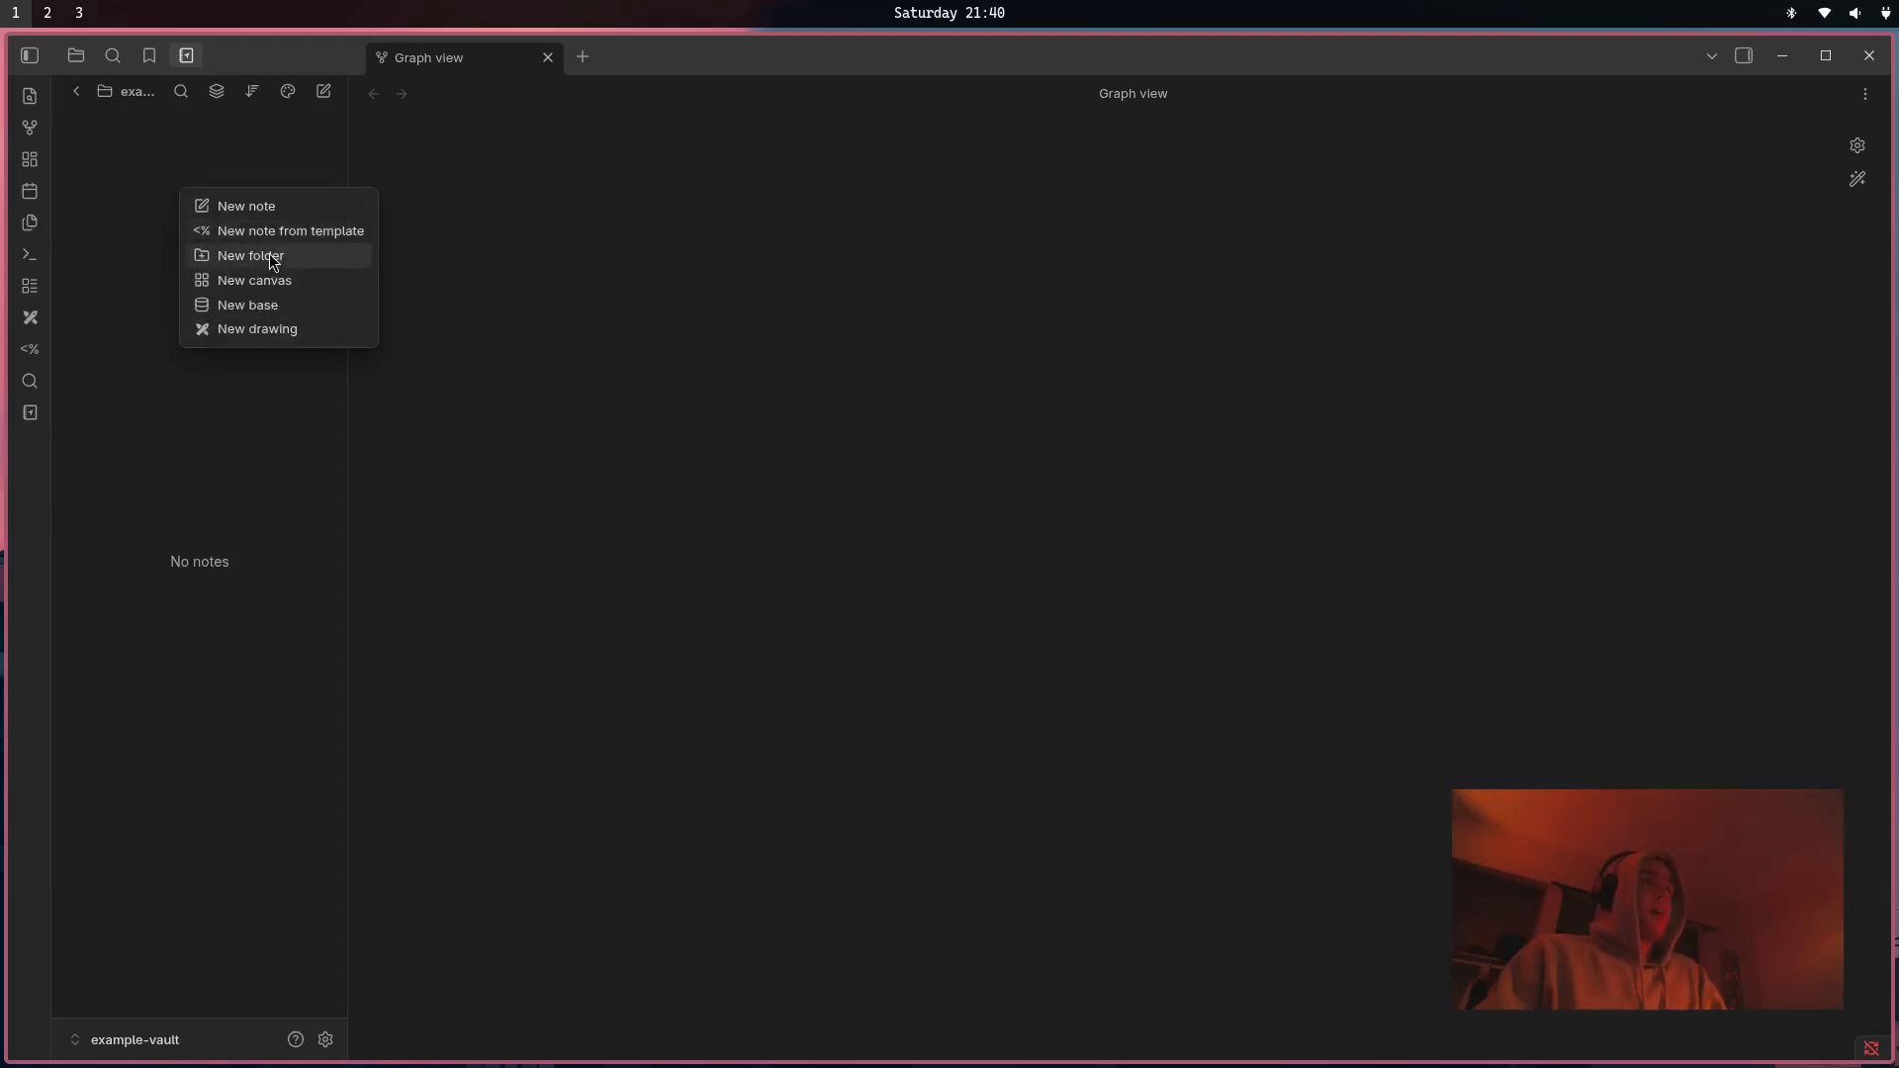
{"action": "left_click", "coordinate": [271, 256]}
{"action": "type", "text": "IN"}
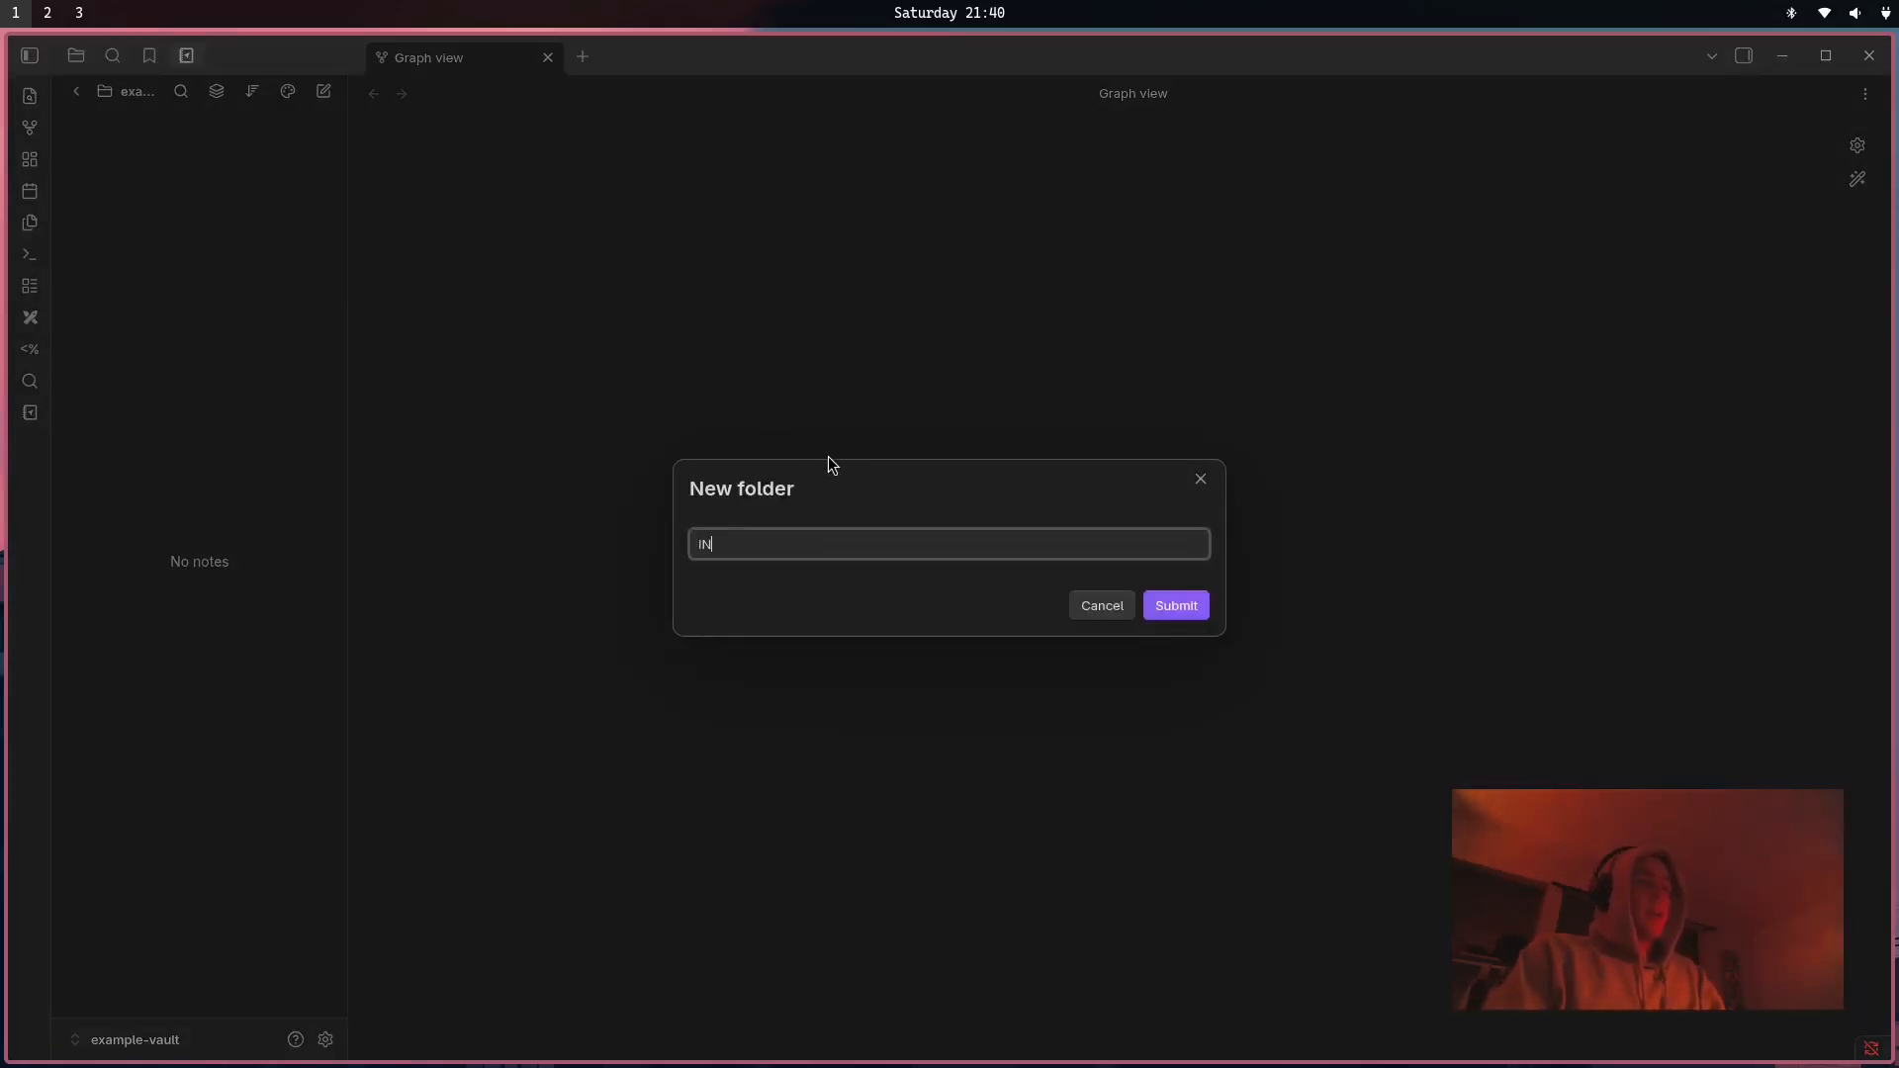
{"action": "type", "text": "BOX"}
{"action": "key", "text": "Return"}
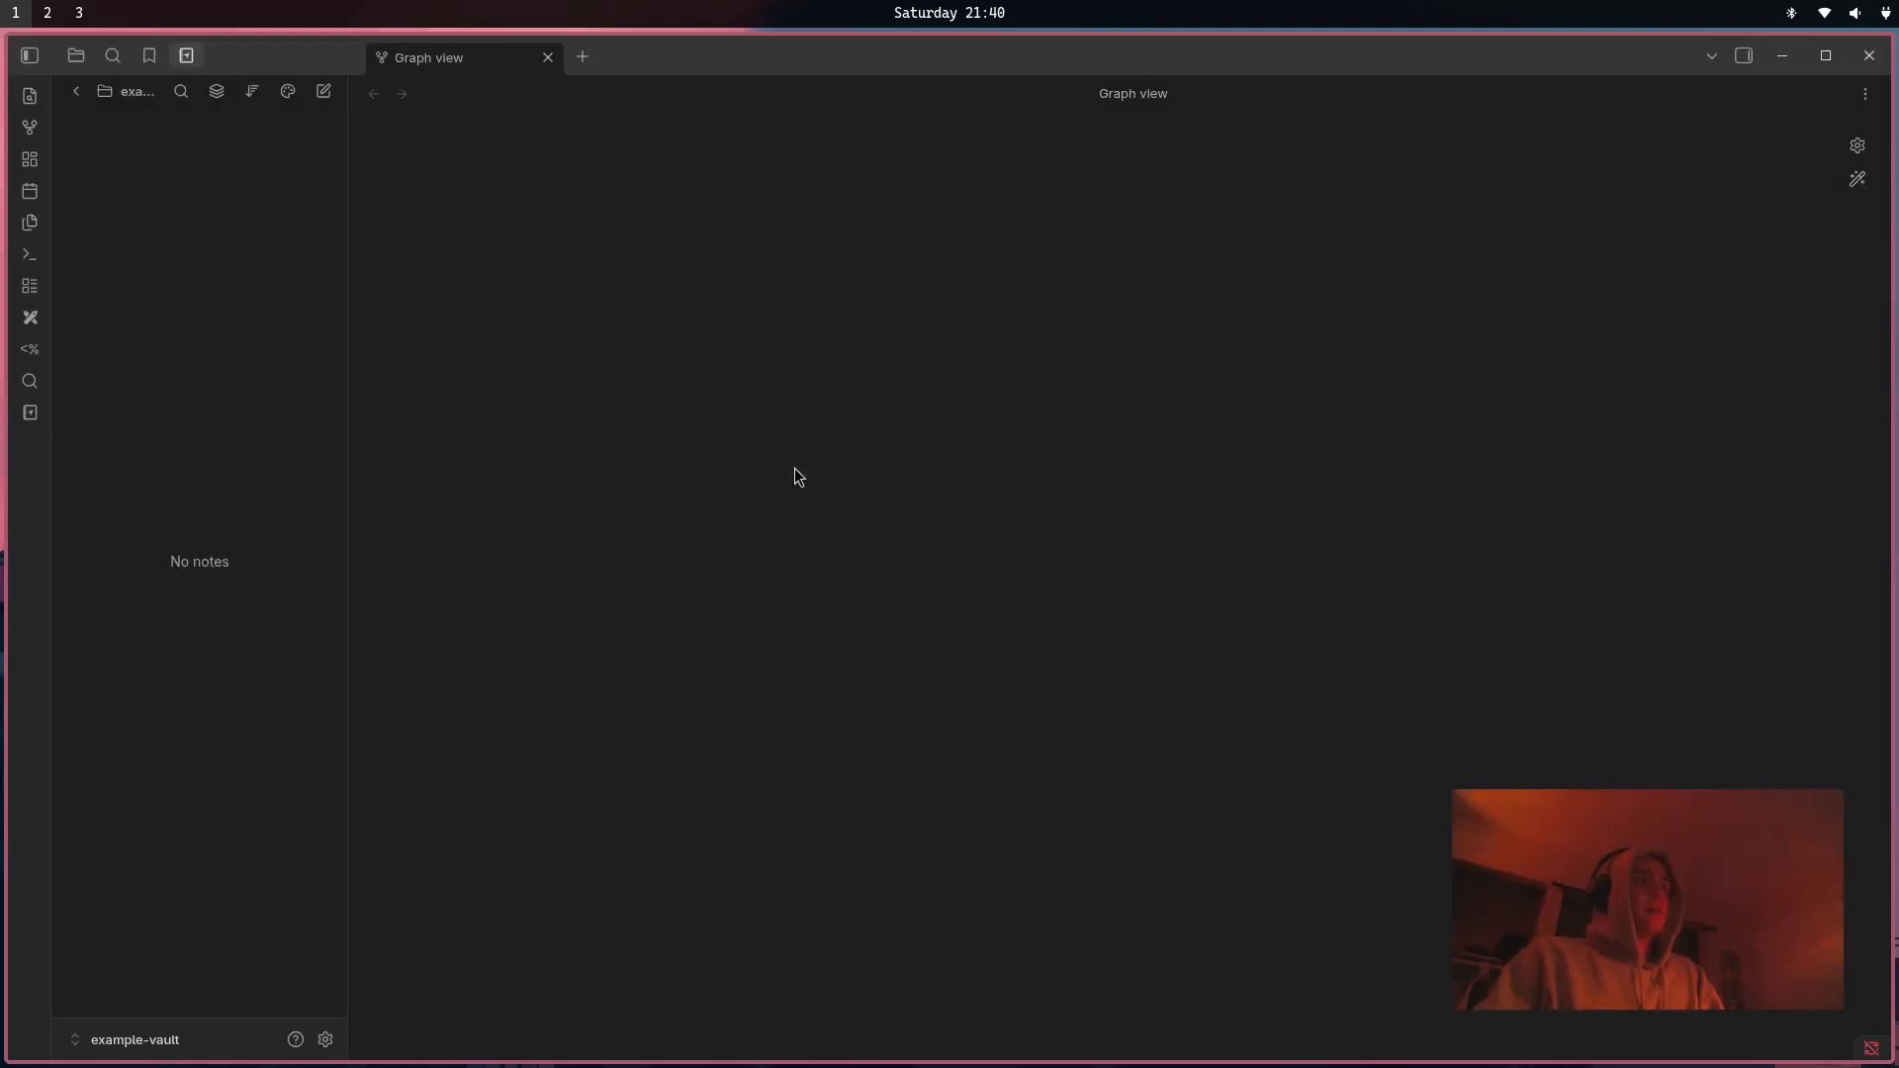
Return to Notebook Navigator's folder tree and check the INBOX folder under example-vault.
{"action": "right_click", "coordinate": [277, 315]}
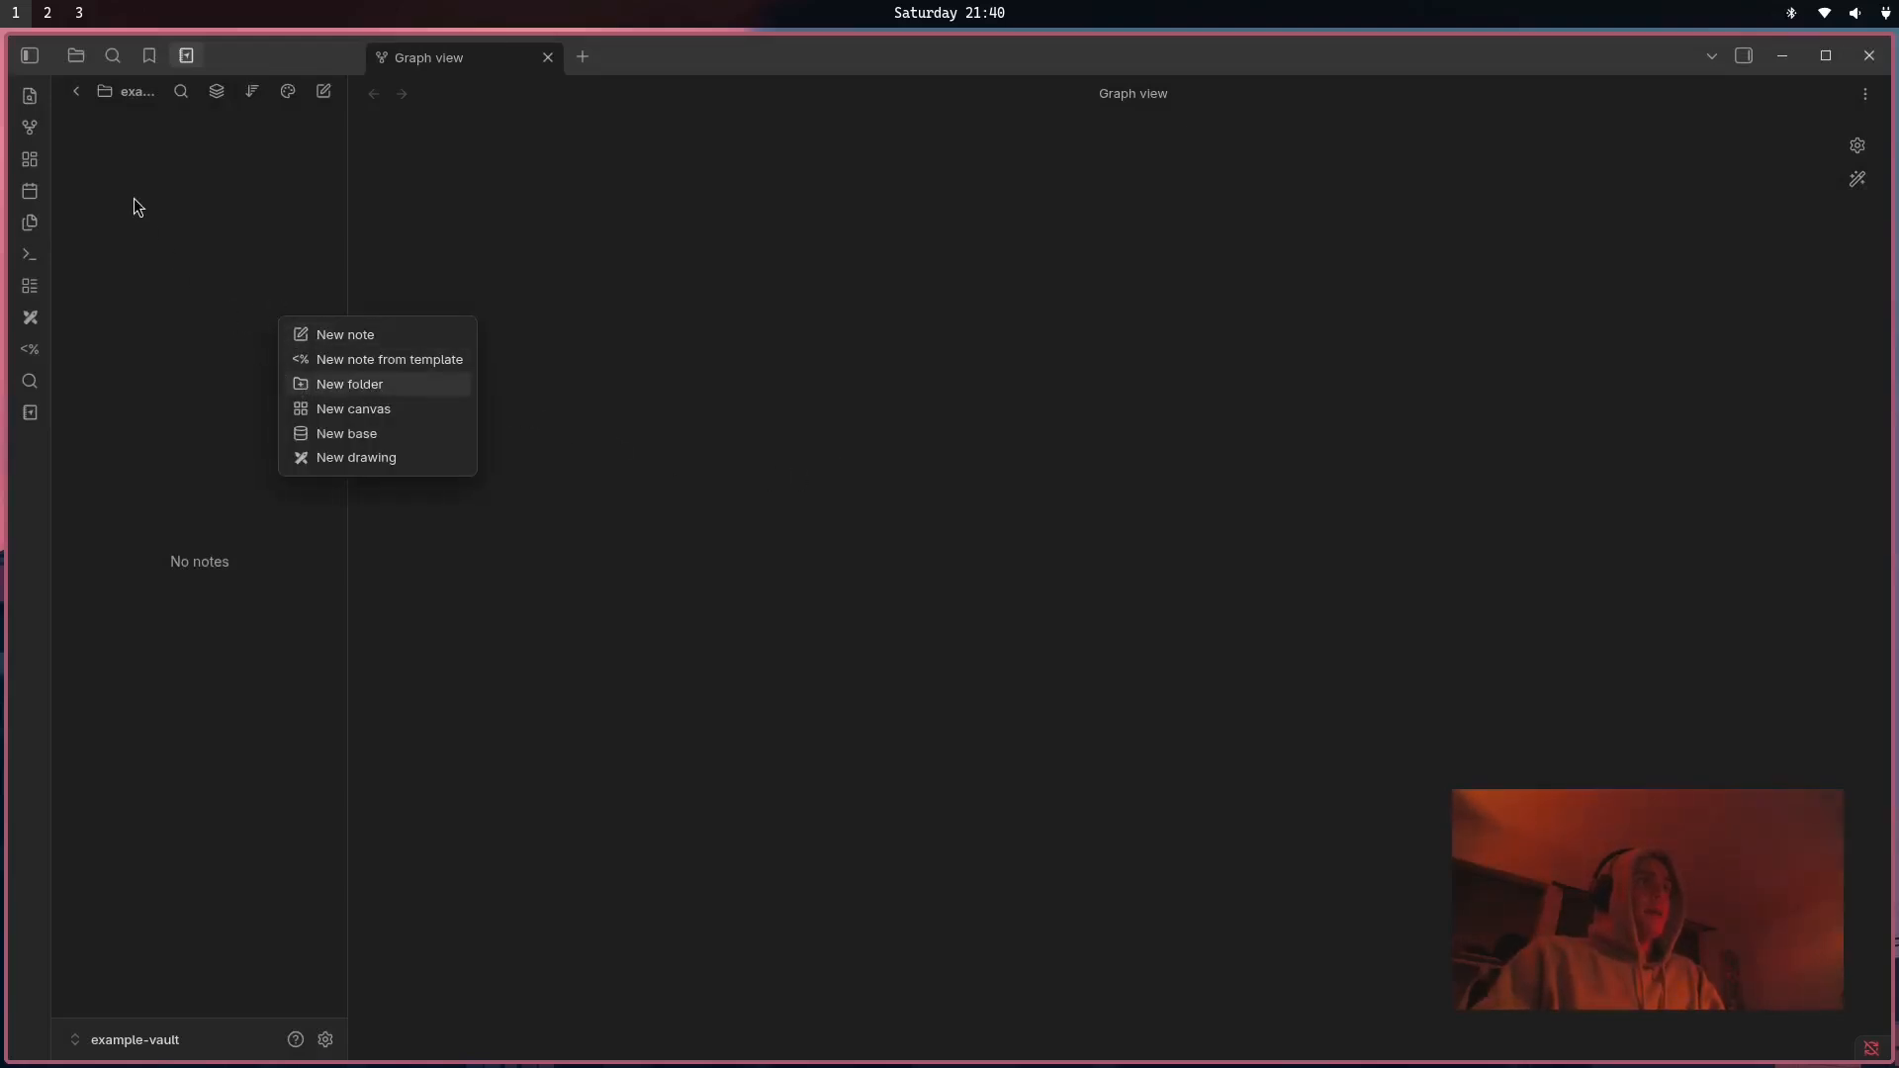
{"action": "left_click", "coordinate": [91, 114]}
{"action": "left_click", "coordinate": [76, 91]}
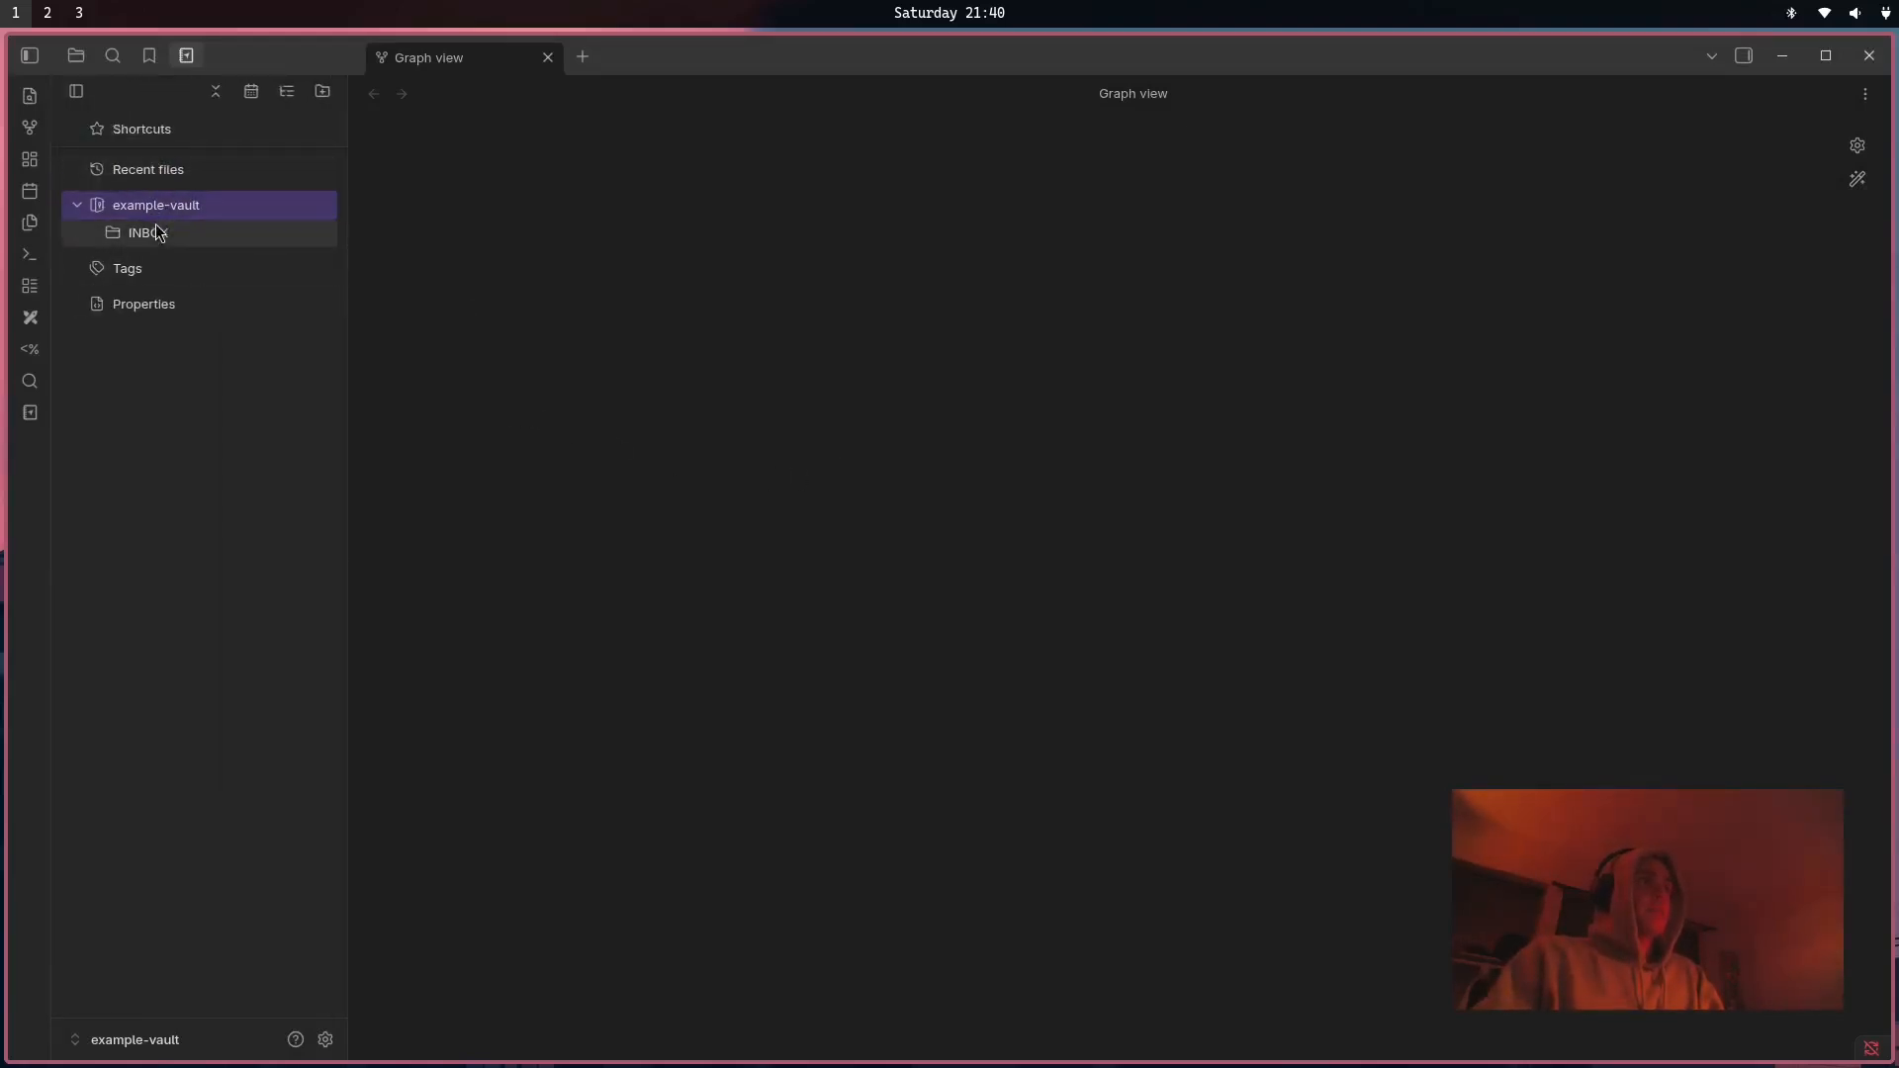
{"action": "left_click", "coordinate": [149, 222]}
{"action": "left_click", "coordinate": [77, 91]}
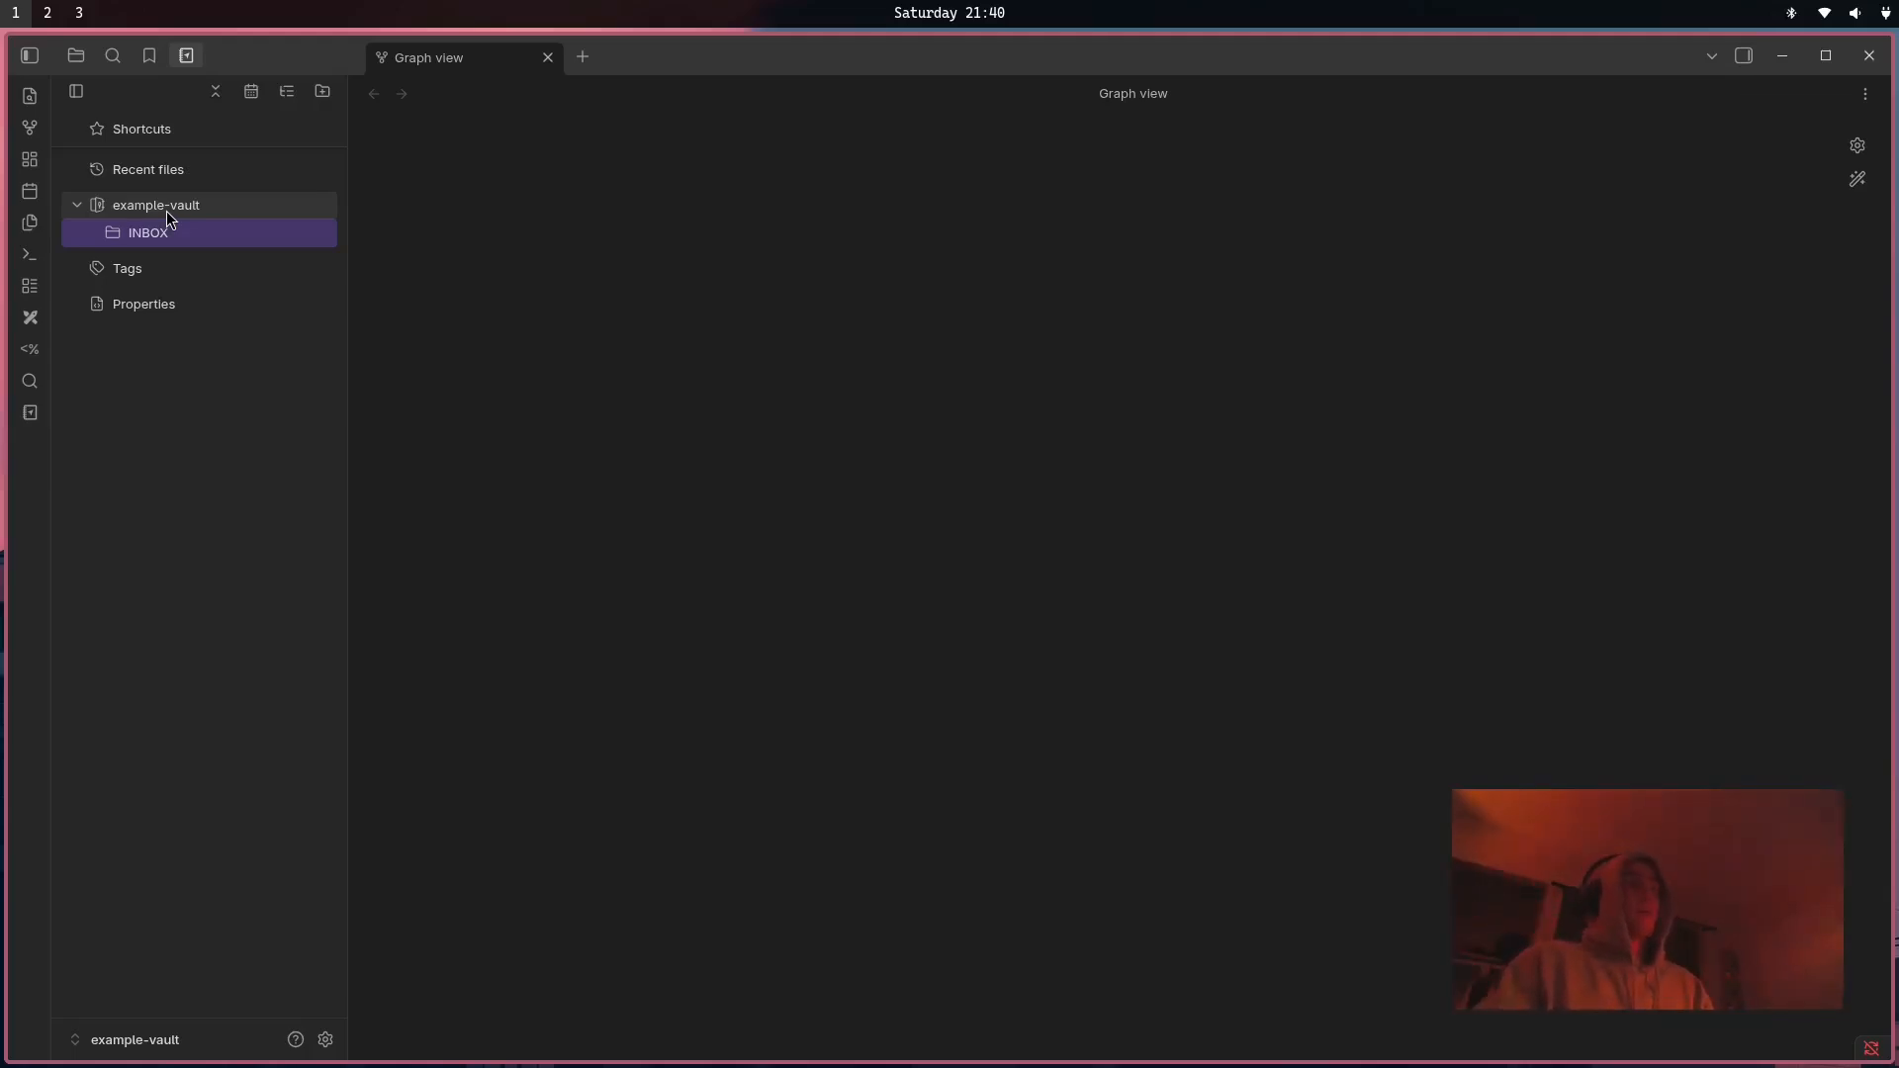
Create a new folder named Life in the root of example-vault.
{"action": "right_click", "coordinate": [166, 214]}
{"action": "left_click", "coordinate": [219, 283]}
{"action": "type", "text": "L"}
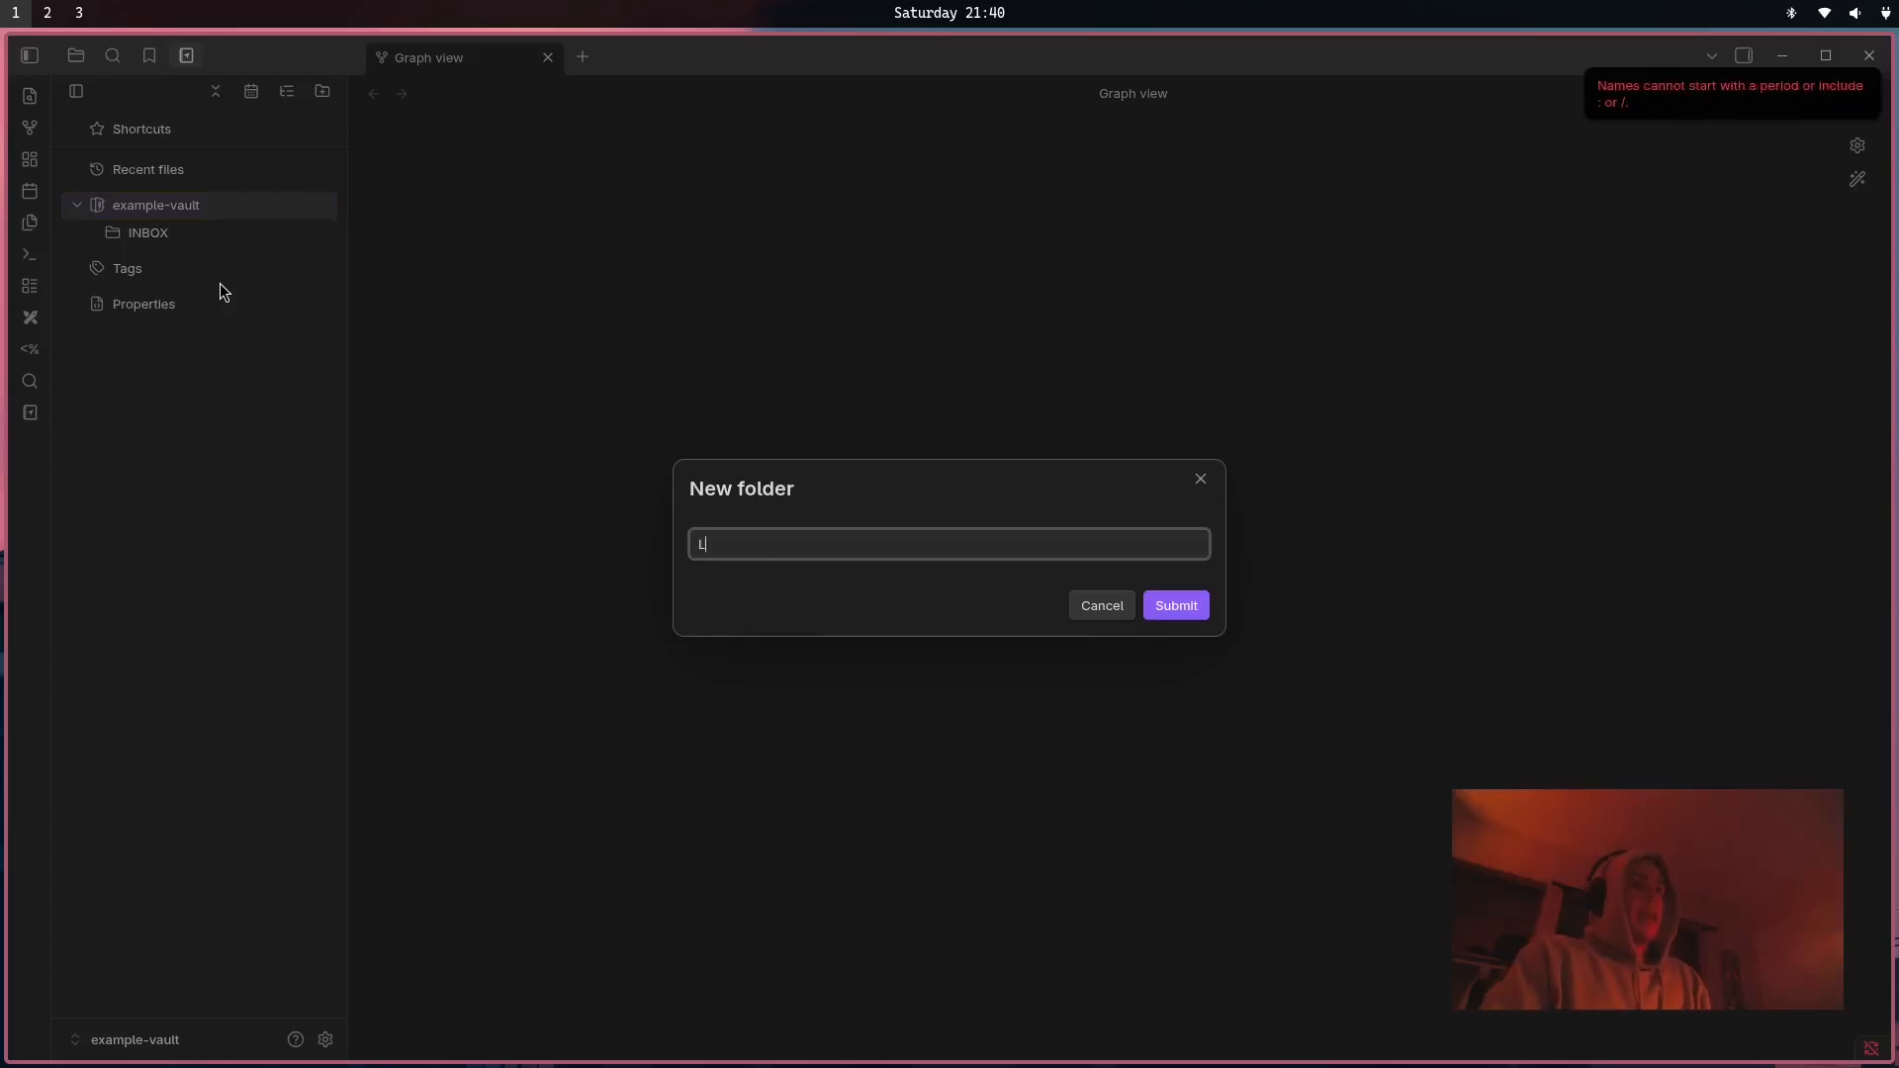
{"action": "key", "text": "BackSpace"}
{"action": "type", "text": "Life"}
{"action": "key", "text": "Return"}
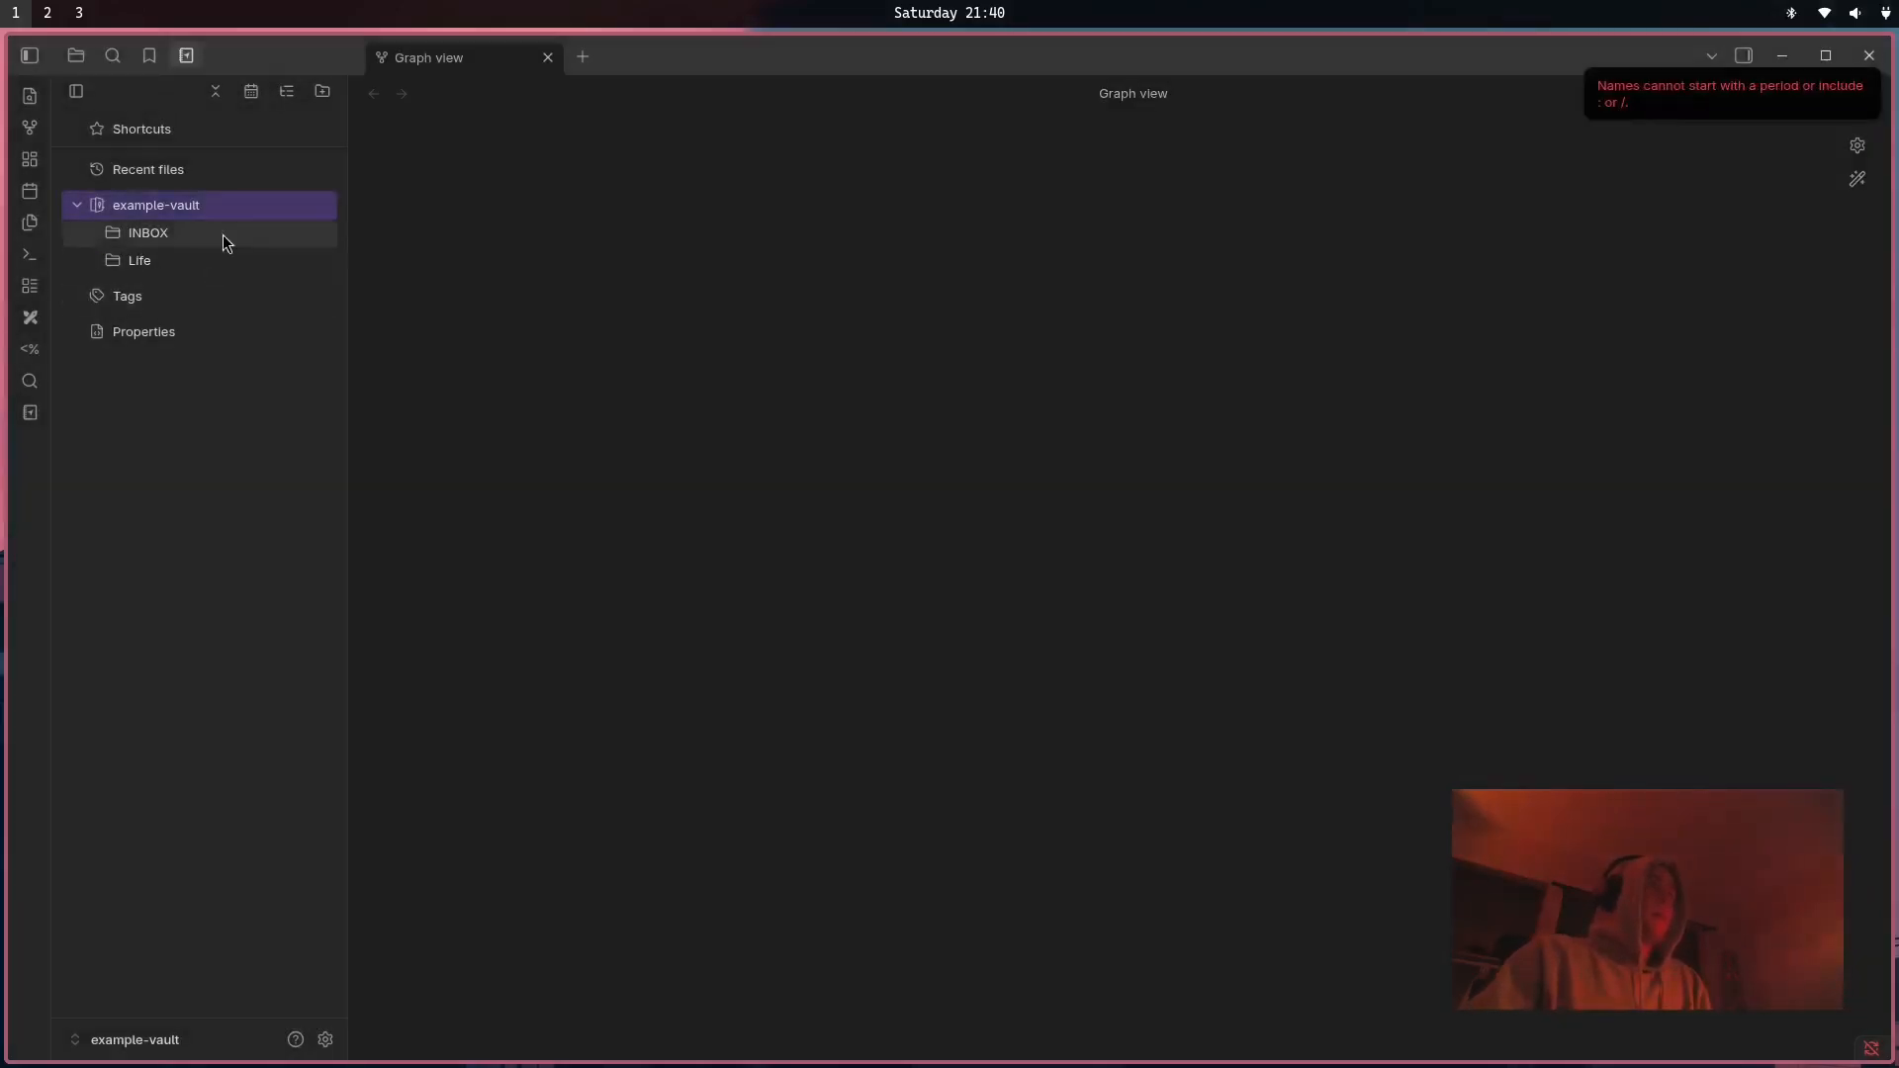
Create a new folder named School in the root of example-vault.
{"action": "right_click", "coordinate": [223, 206]}
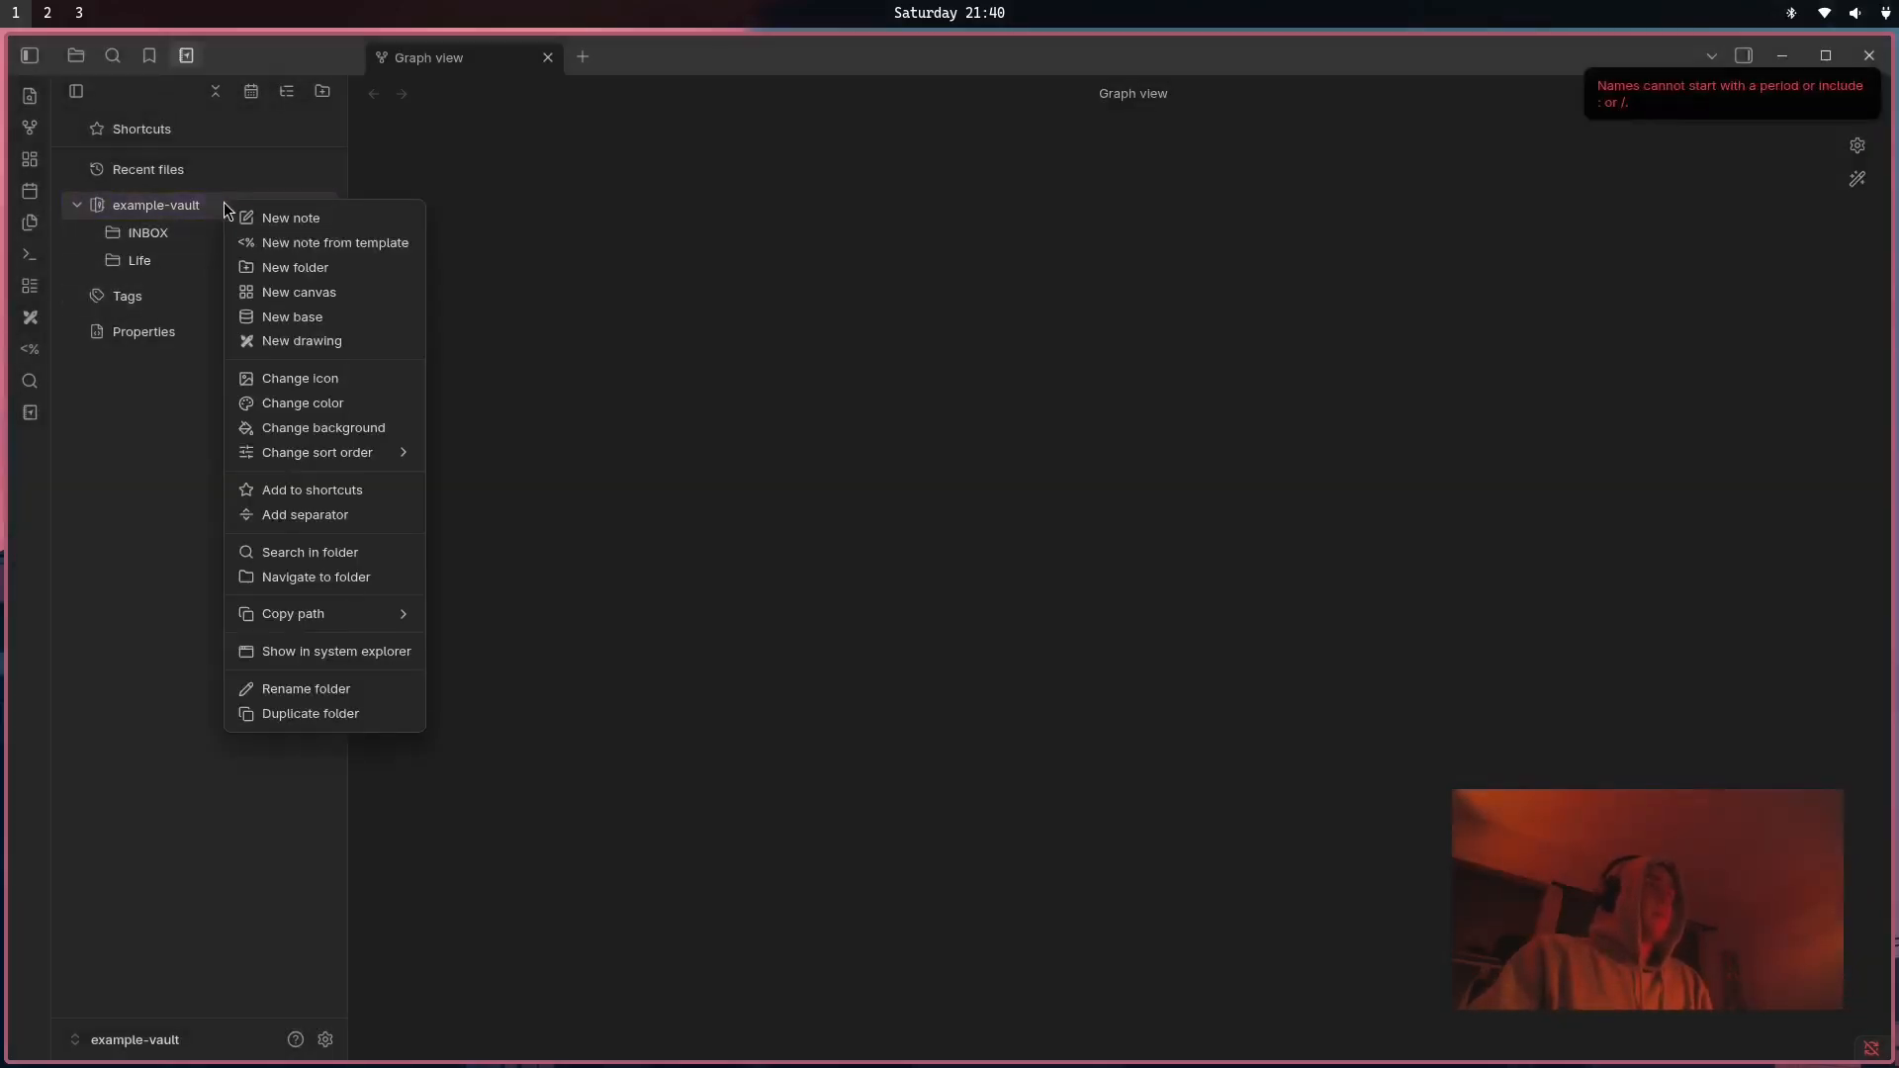
{"action": "left_click", "coordinate": [262, 269]}
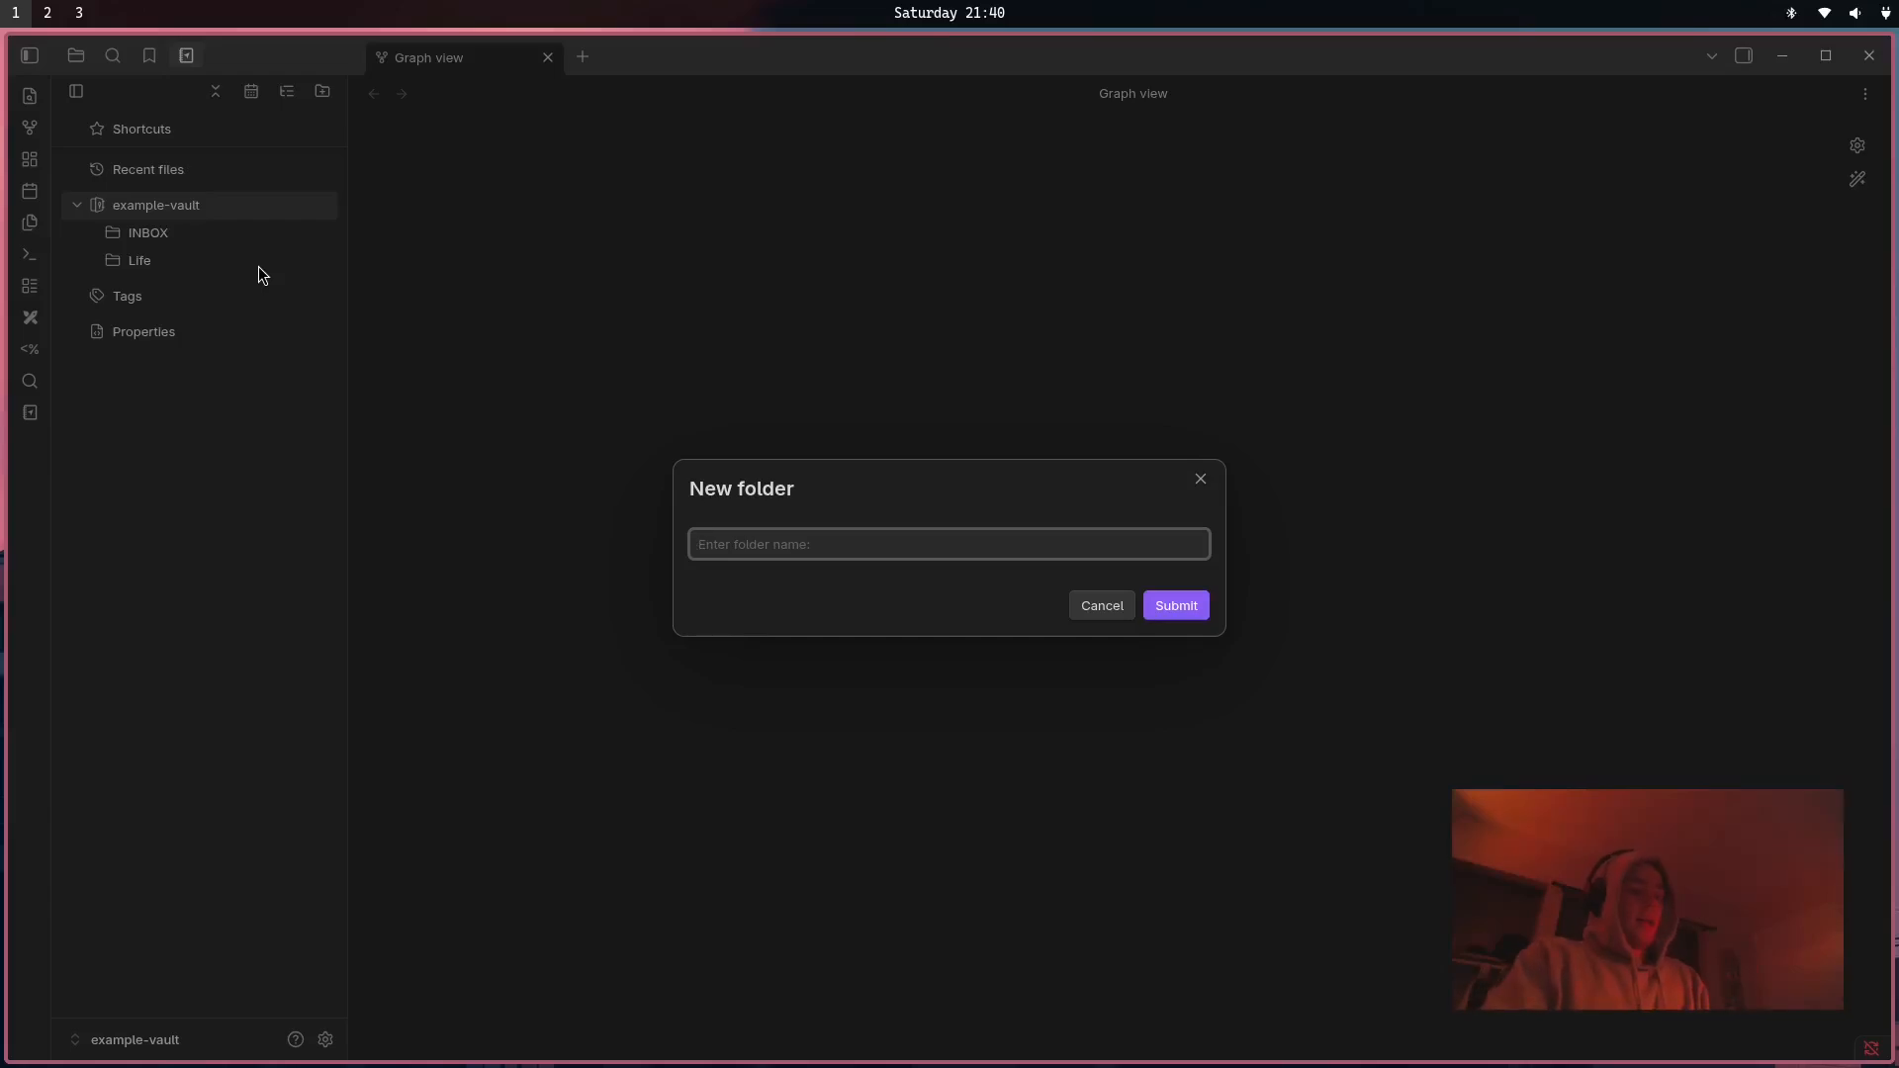
{"action": "type", "text": "School"}
{"action": "key", "text": "Return"}
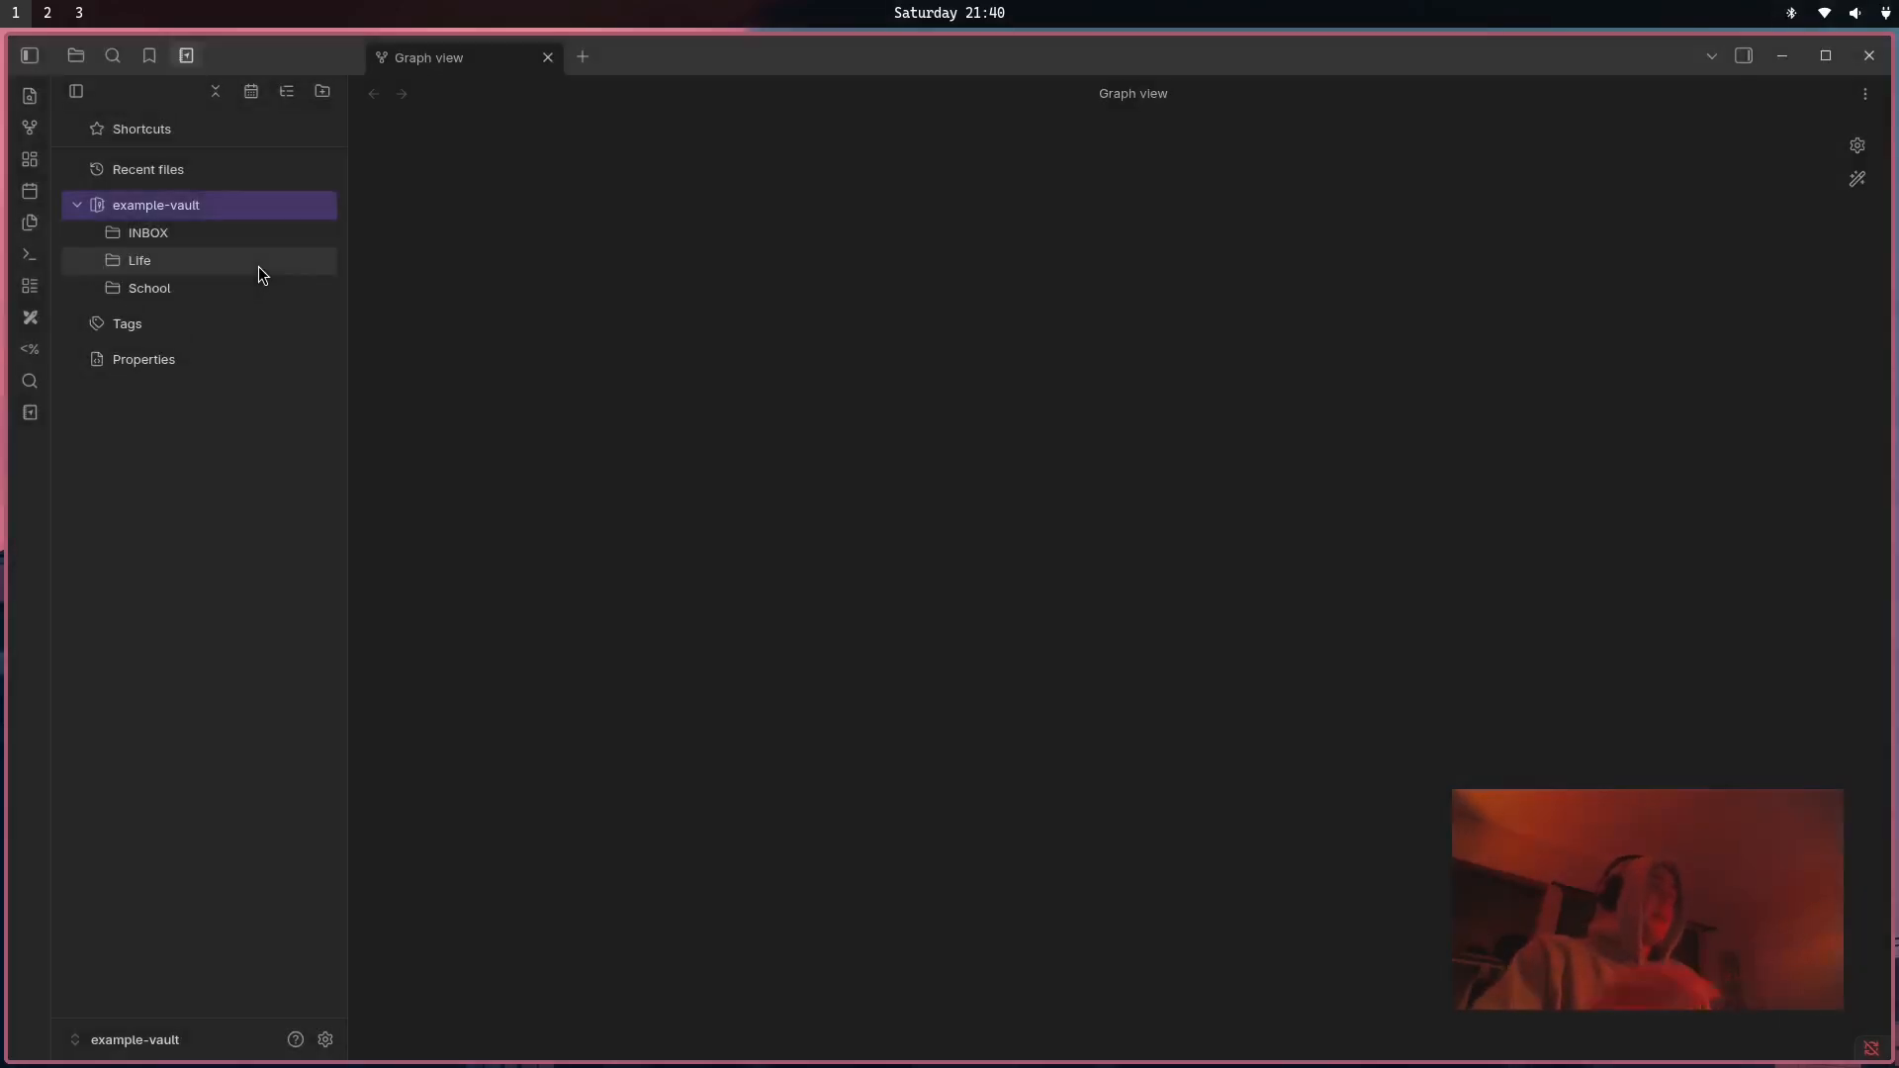
Create a new folder named School Archive in the root of example-vault.
{"action": "right_click", "coordinate": [237, 205]}
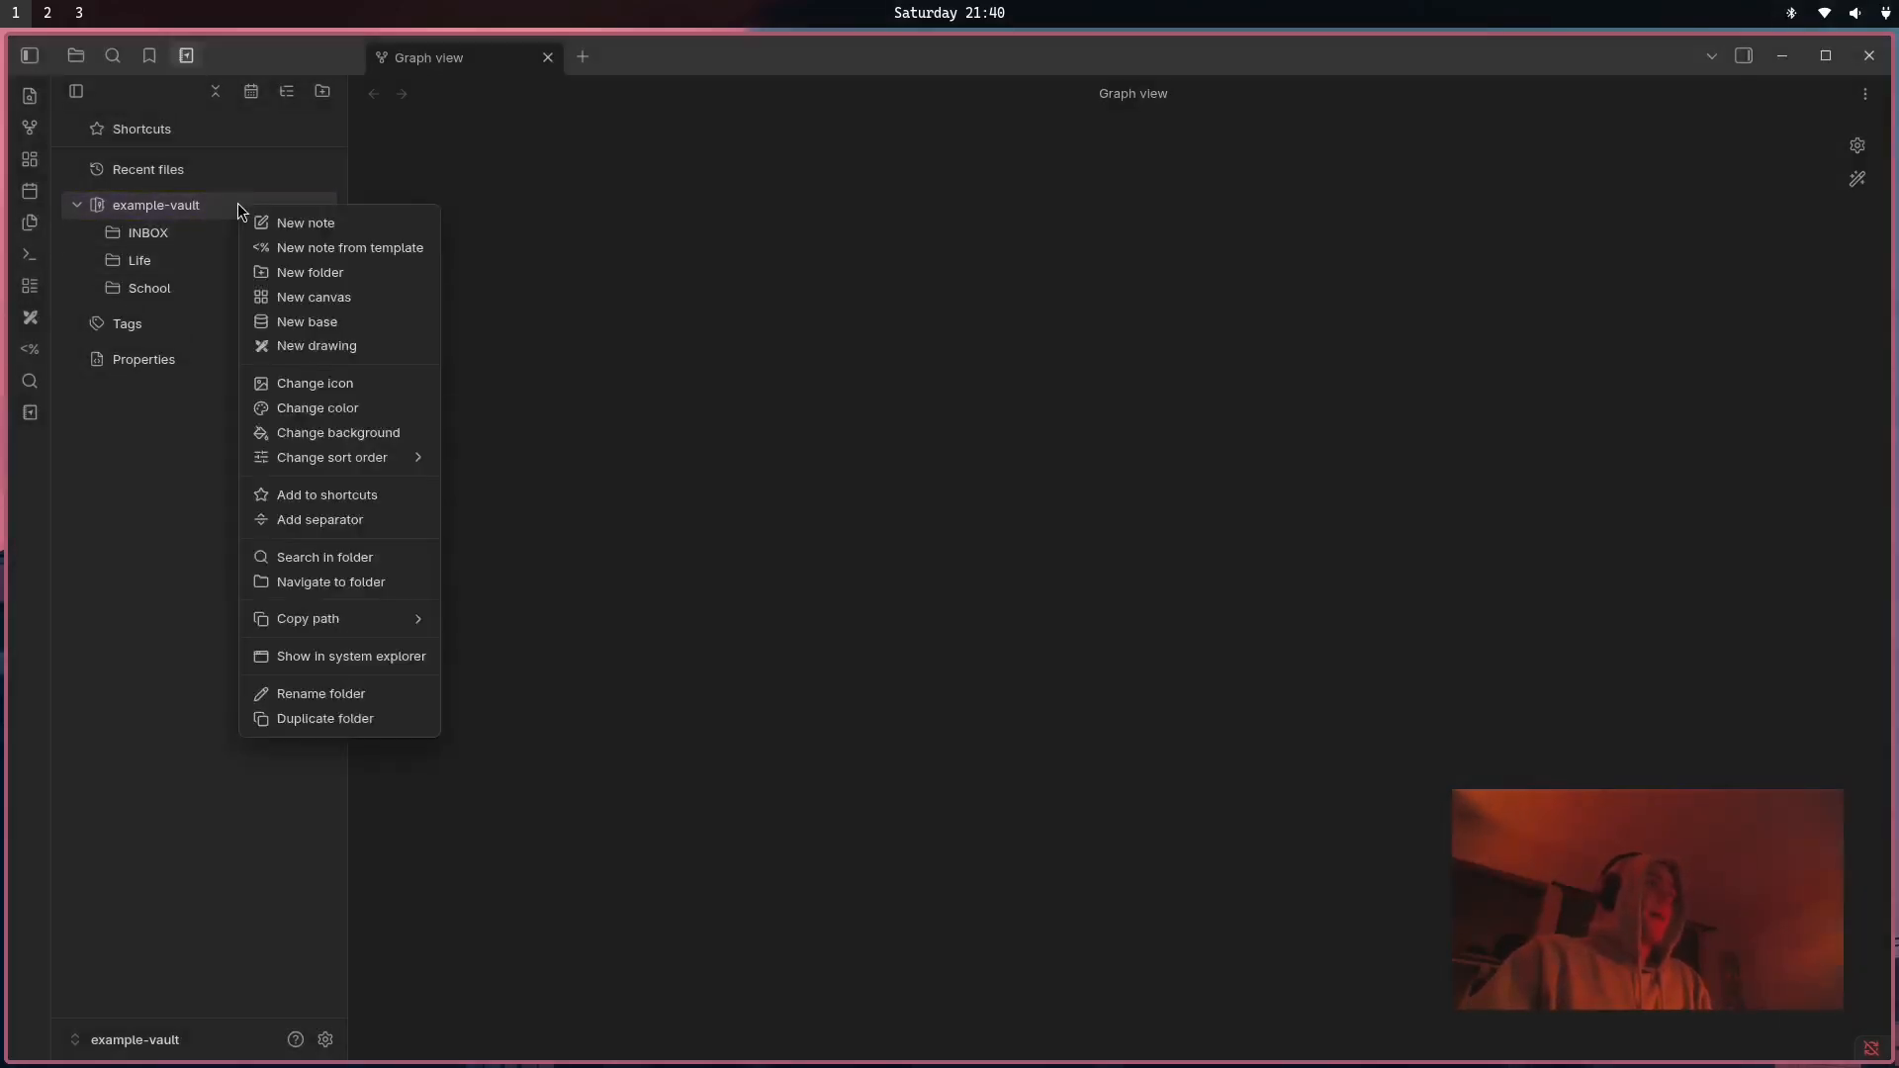
{"action": "left_click", "coordinate": [275, 270]}
{"action": "type", "text": "School"}
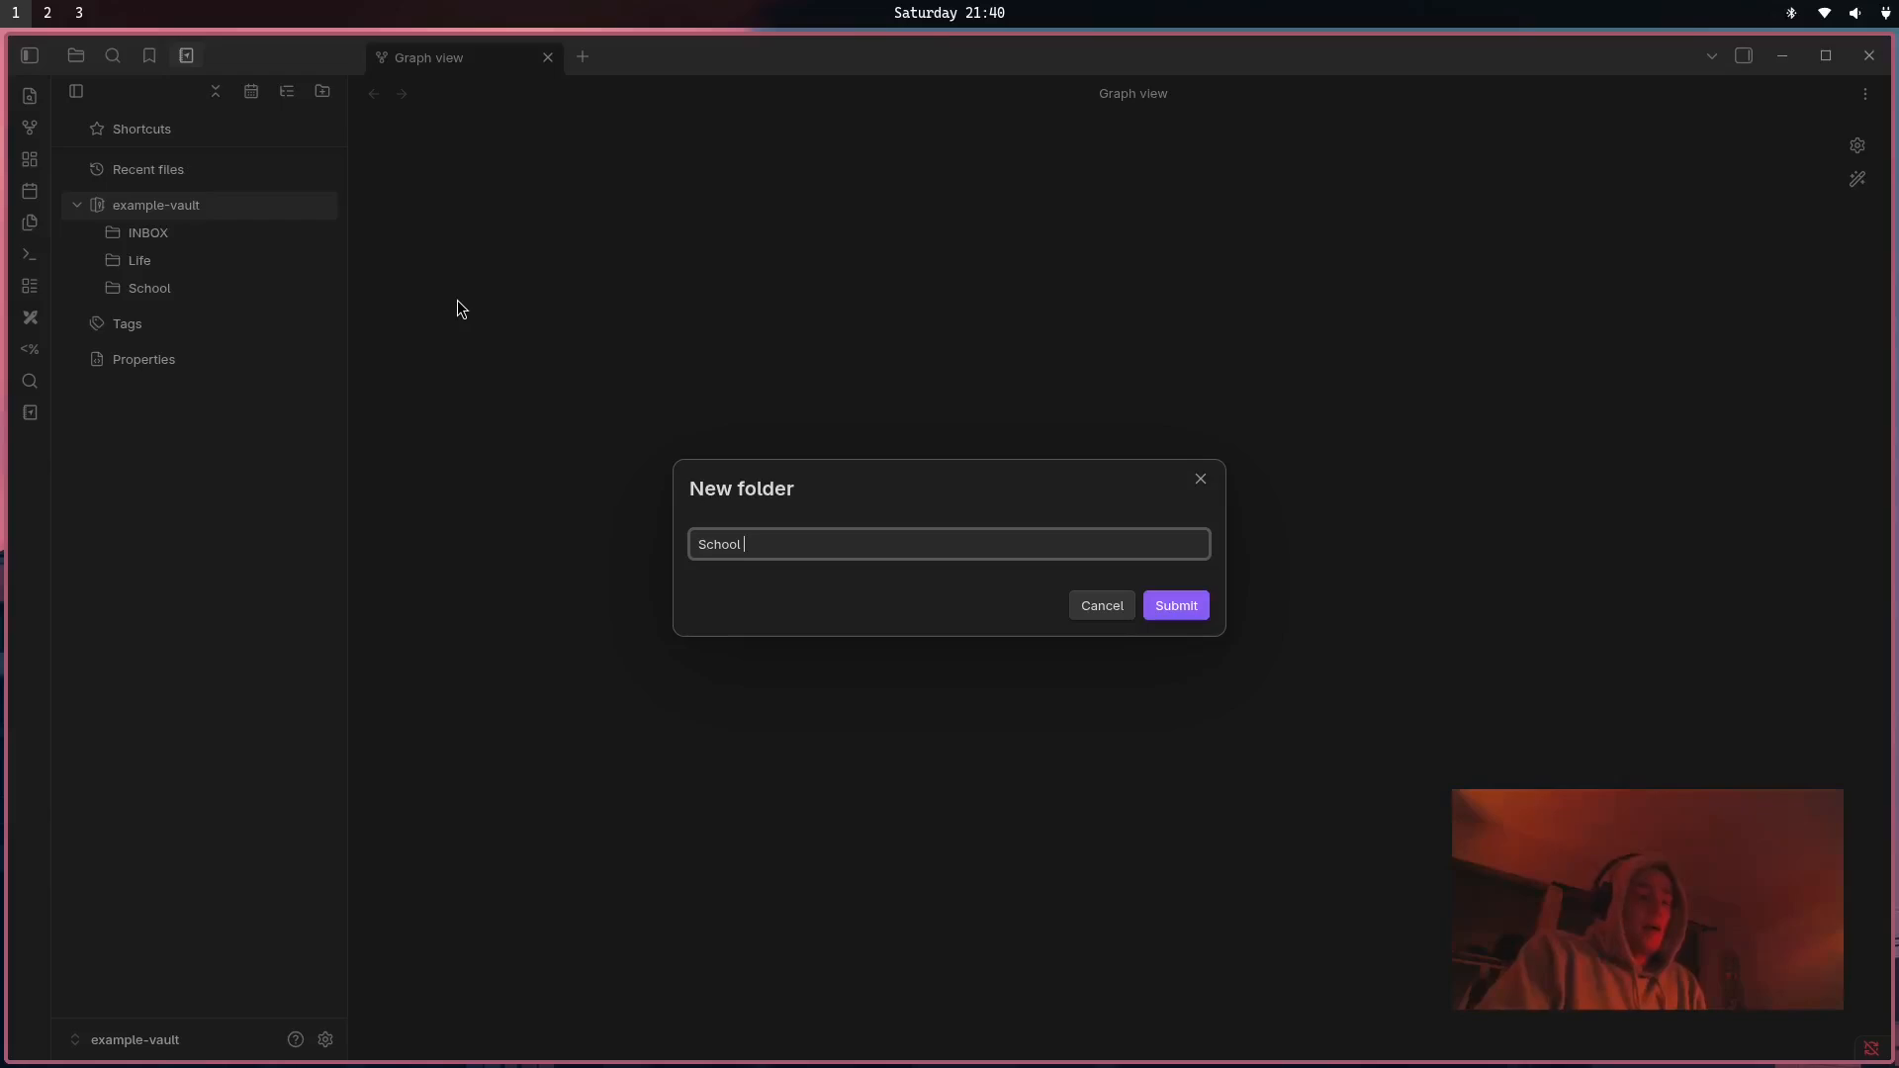
{"action": "type", "text": "Archive"}
{"action": "key", "text": "Return"}
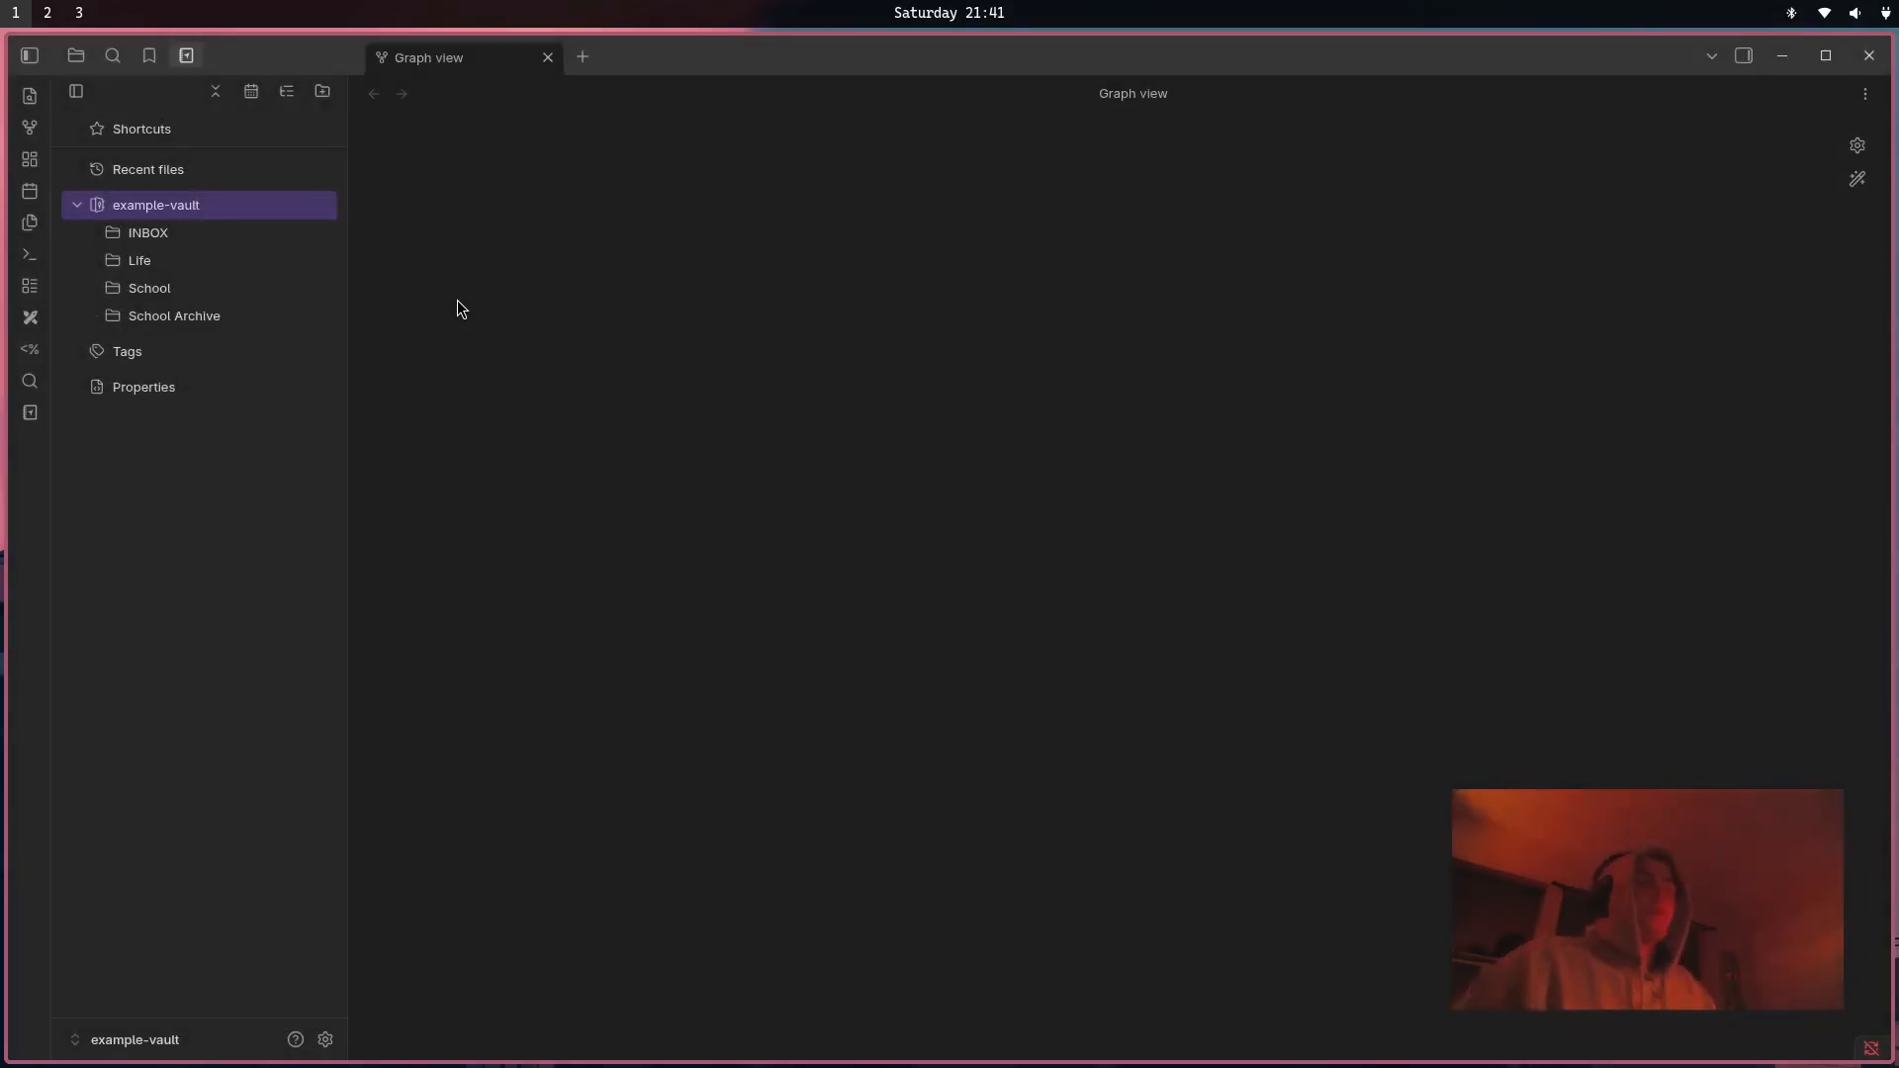
Switch to the second-brain vault, examine its University and University Archive folder notes, and return to example-vault.
{"action": "key", "text": "alt+Tab"}
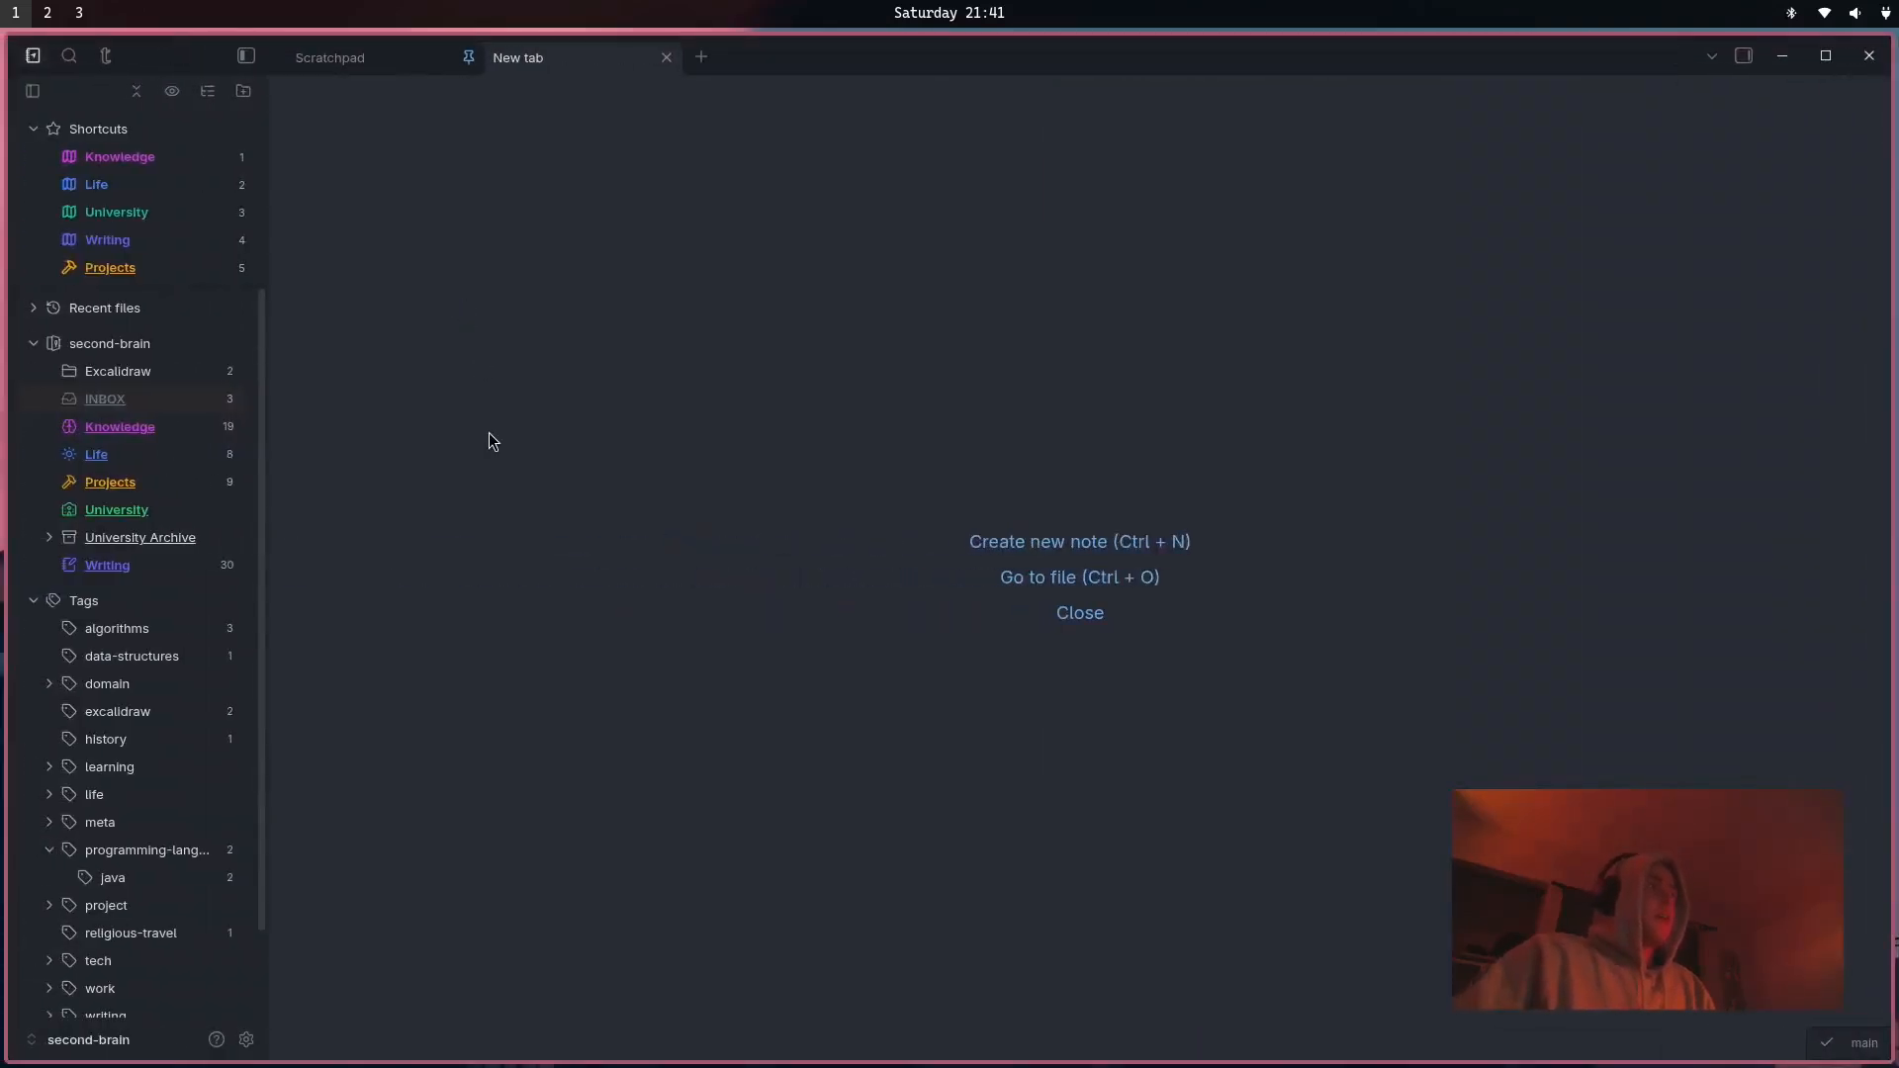
{"action": "left_click", "coordinate": [148, 522]}
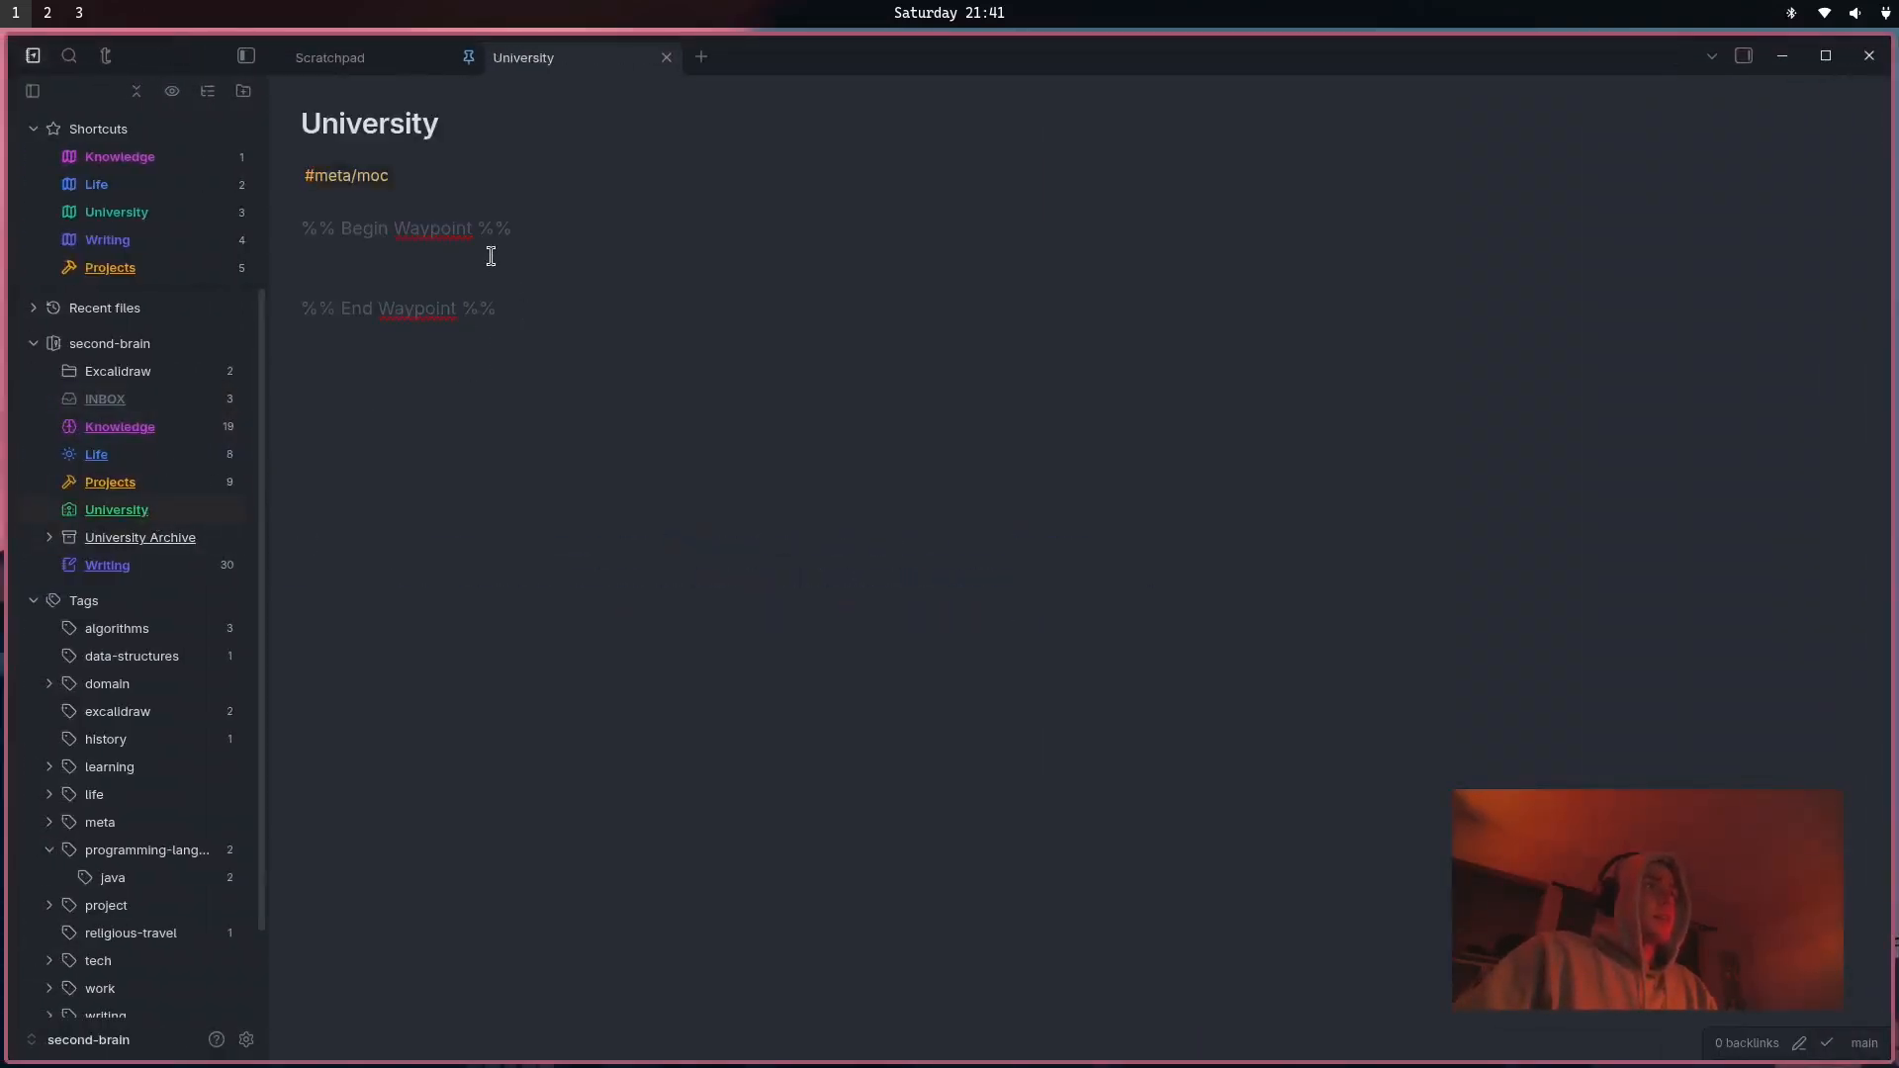
{"action": "left_click", "coordinate": [402, 292]}
{"action": "left_click", "coordinate": [453, 263]}
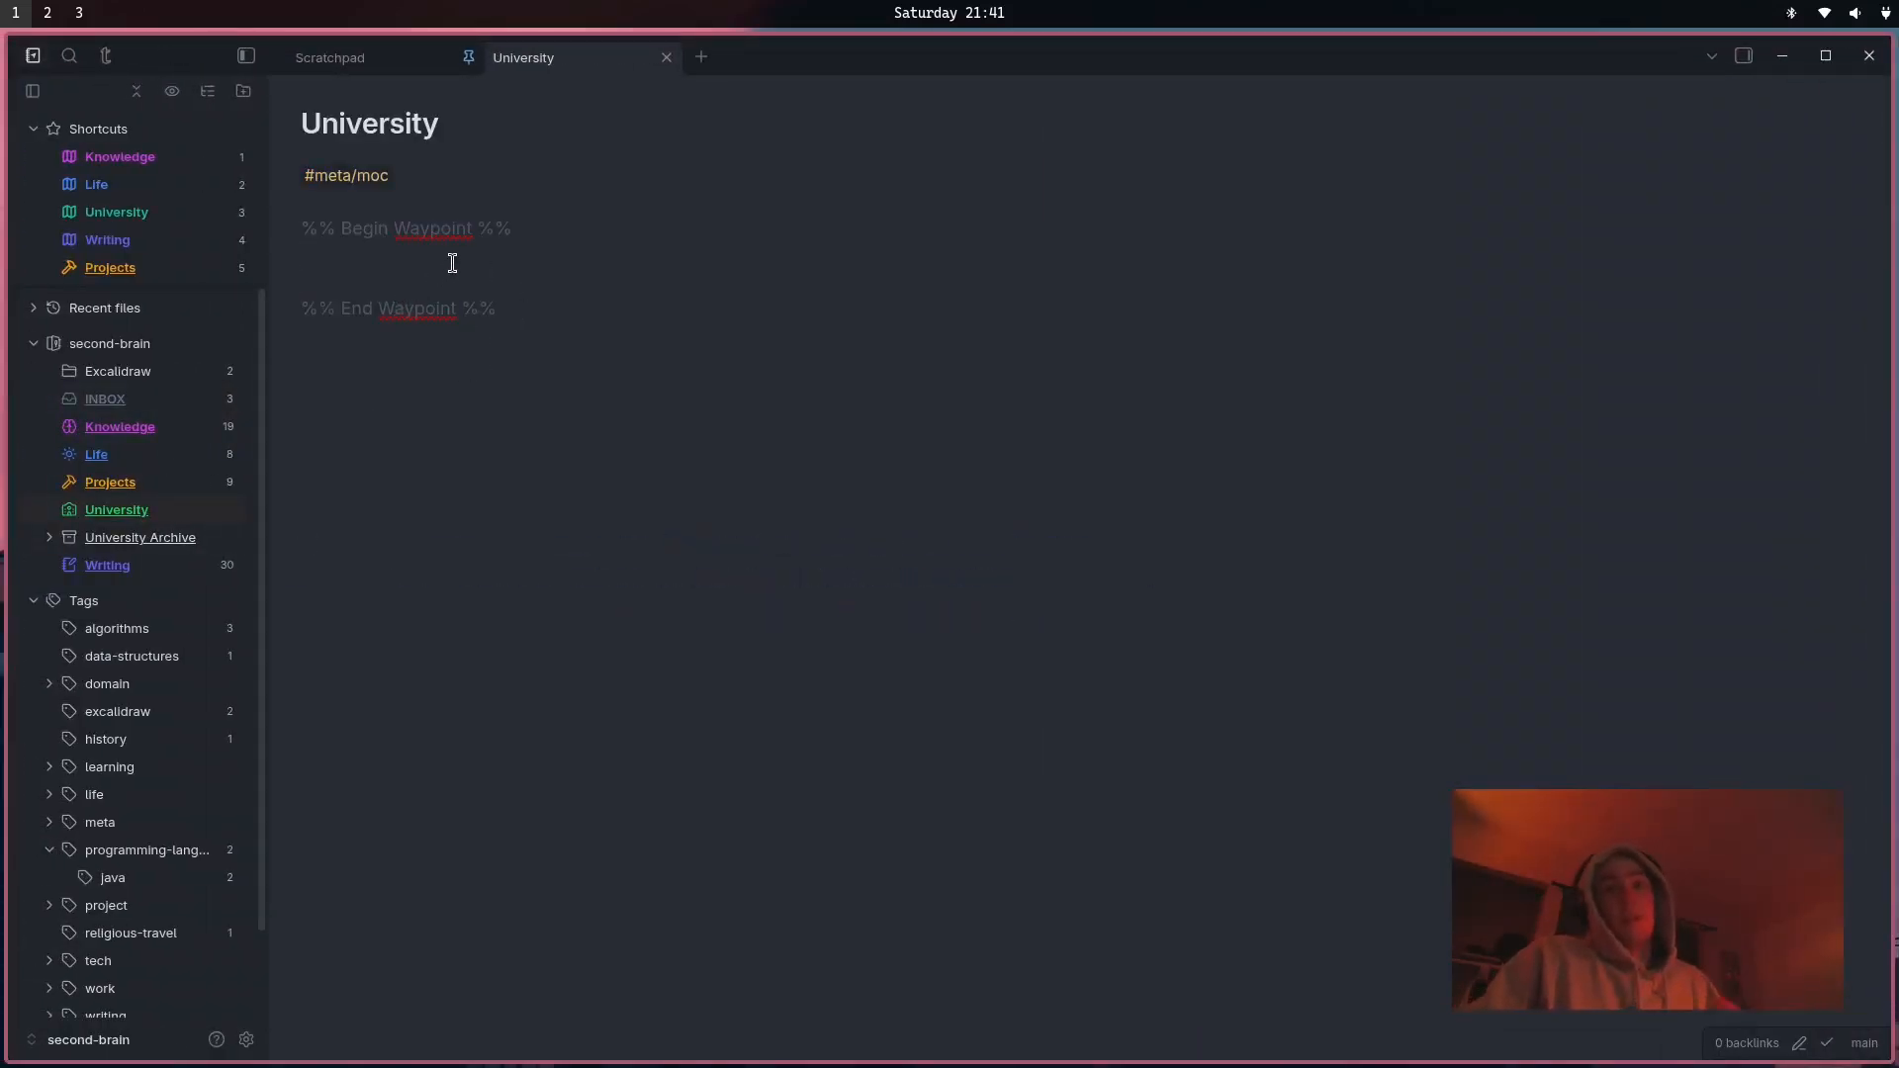
{"action": "left_click", "coordinate": [117, 542]}
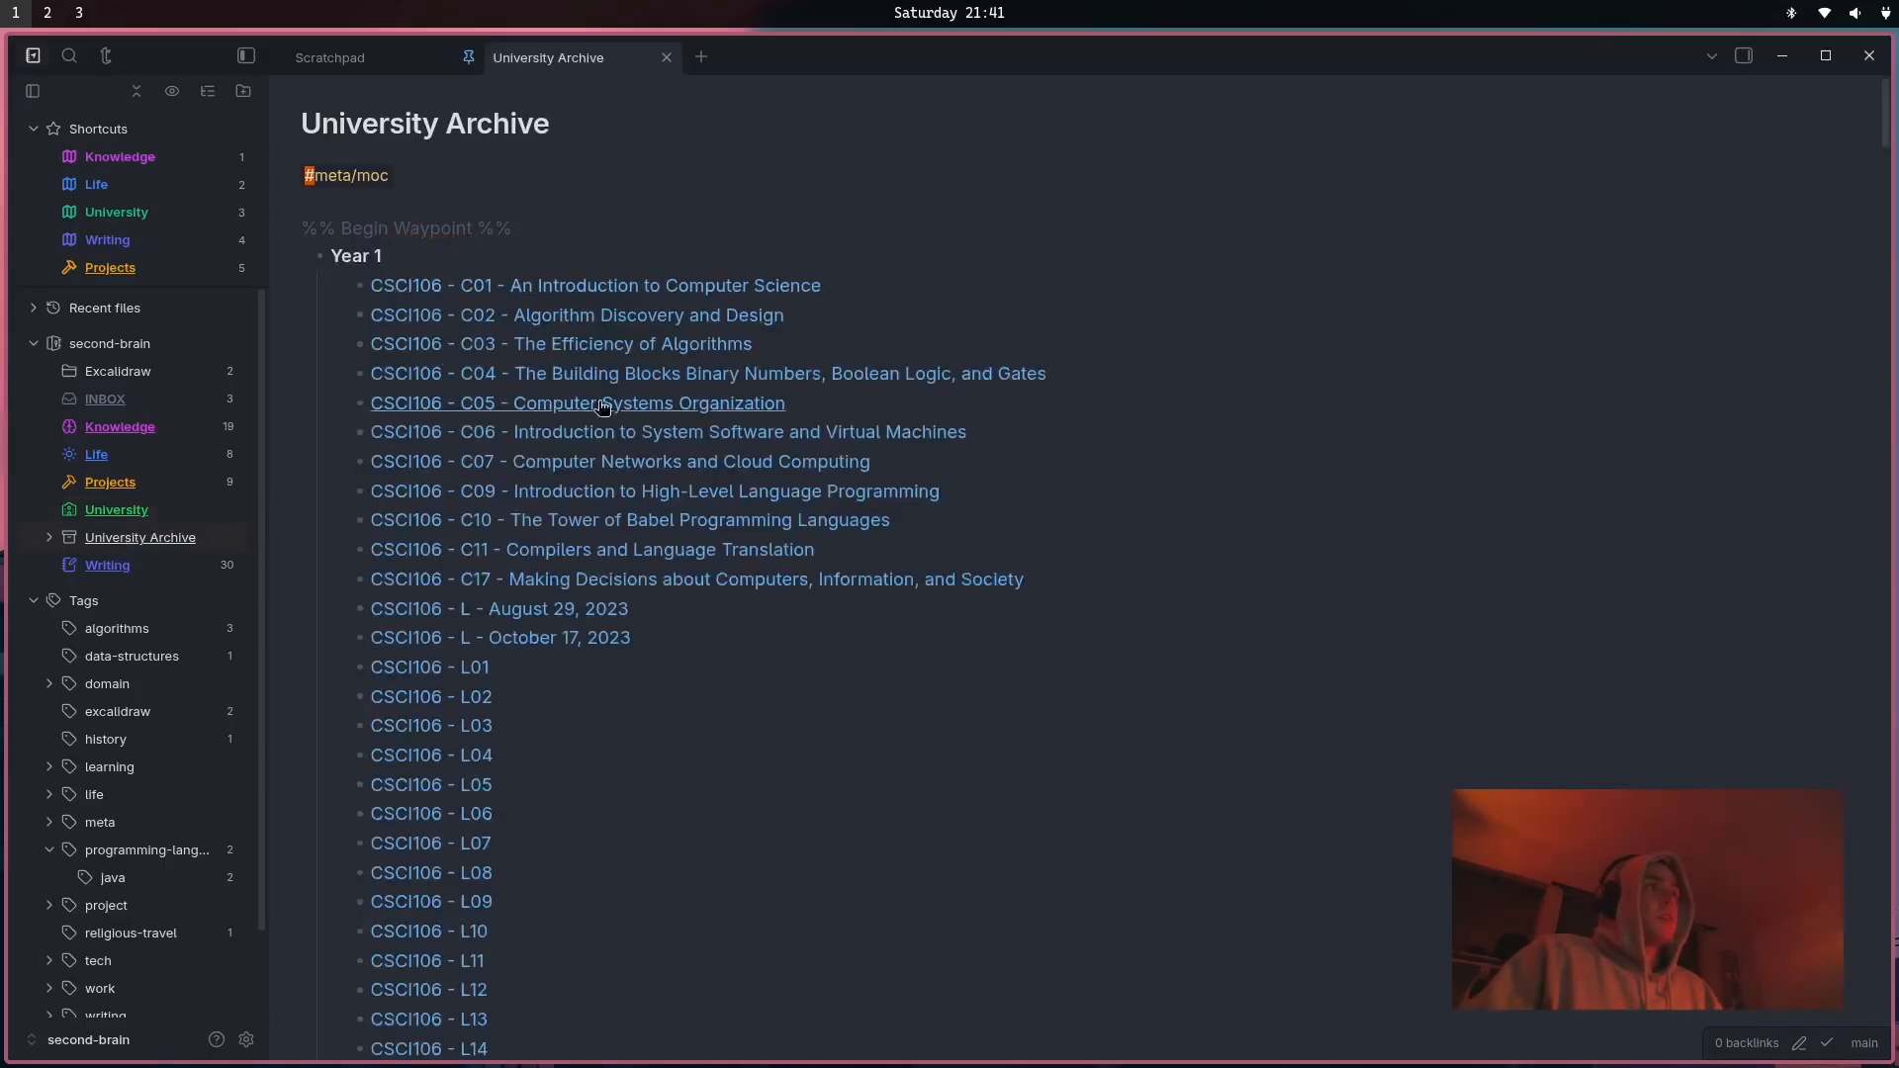
{"action": "scroll", "coordinate": [597, 400], "scroll_direction": "down", "scroll_amount": 15}
{"action": "scroll", "coordinate": [597, 400], "scroll_direction": "down", "scroll_amount": 20}
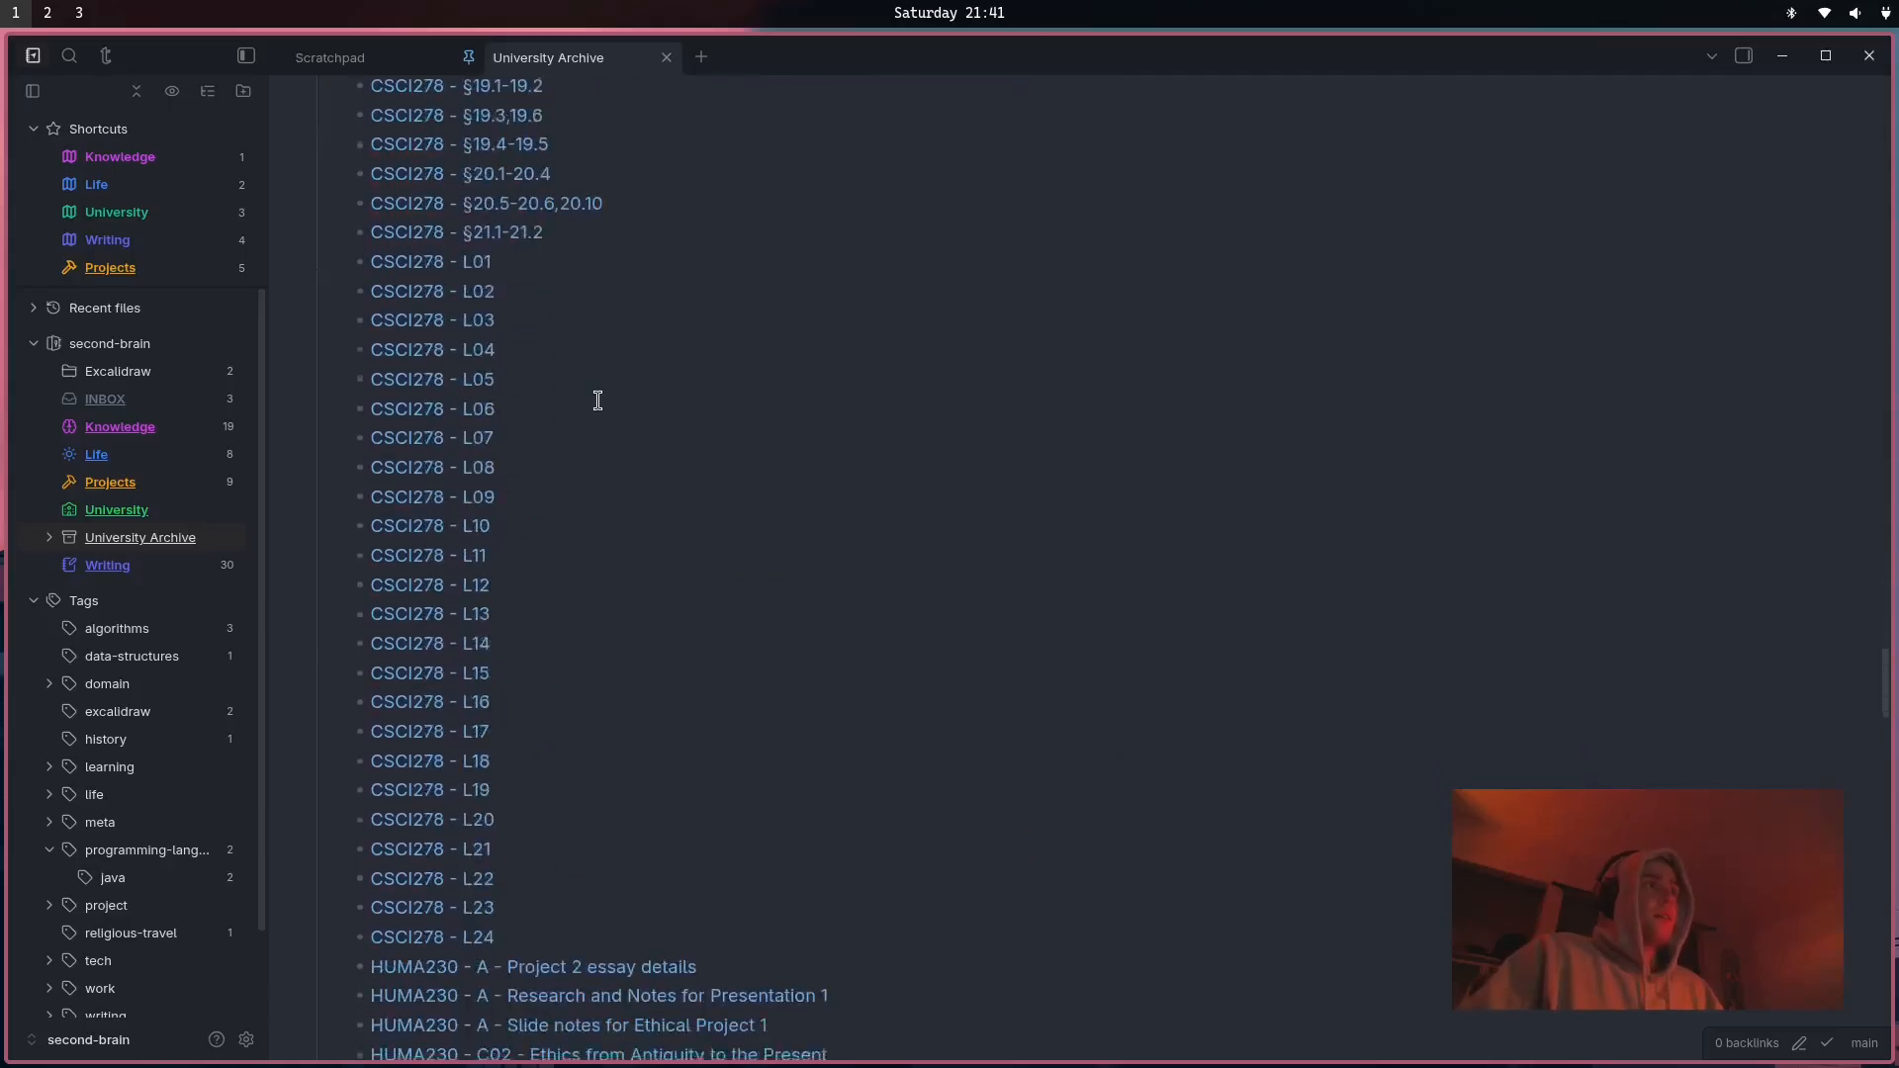
{"action": "key", "text": "alt+Tab"}
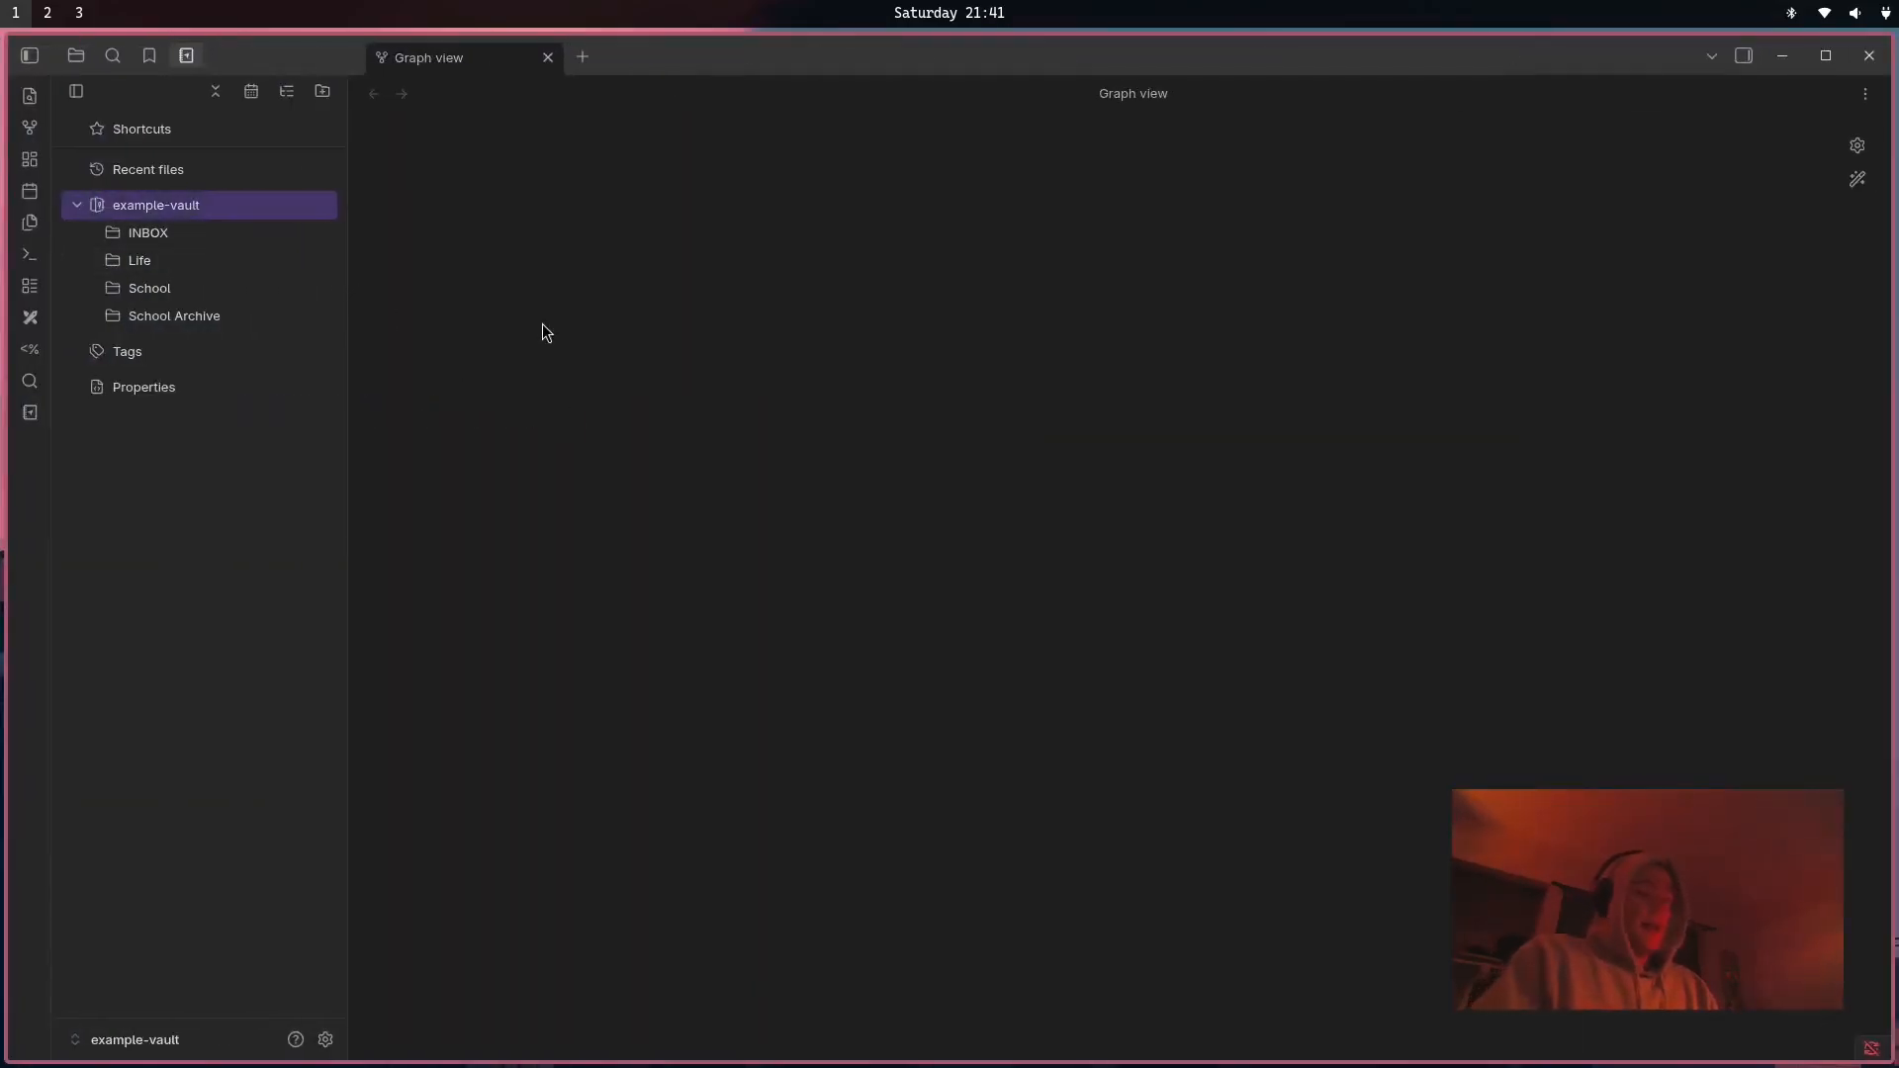
{"action": "key", "text": "super+l"}
{"action": "key", "text": "super+h"}
{"action": "right_click", "coordinate": [280, 204]}
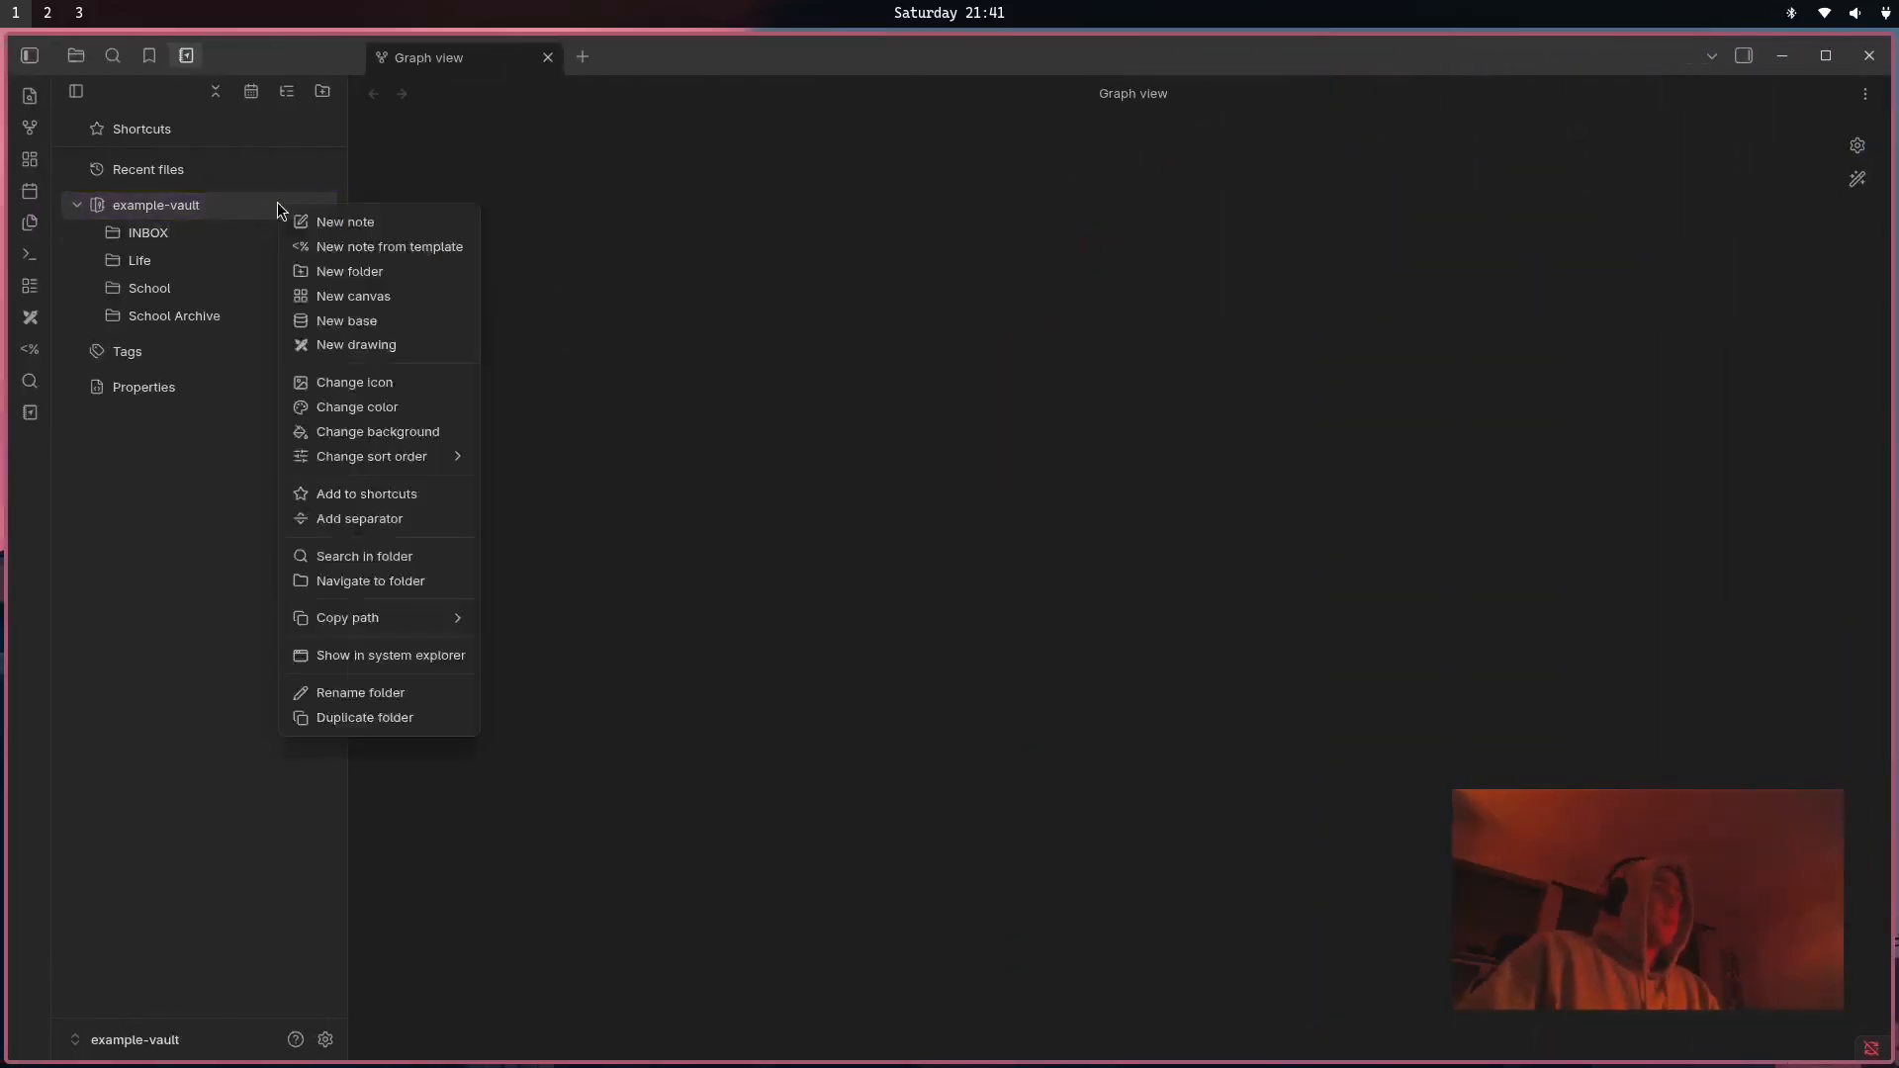
{"action": "left_click", "coordinate": [328, 269]}
{"action": "key", "text": "Escape"}
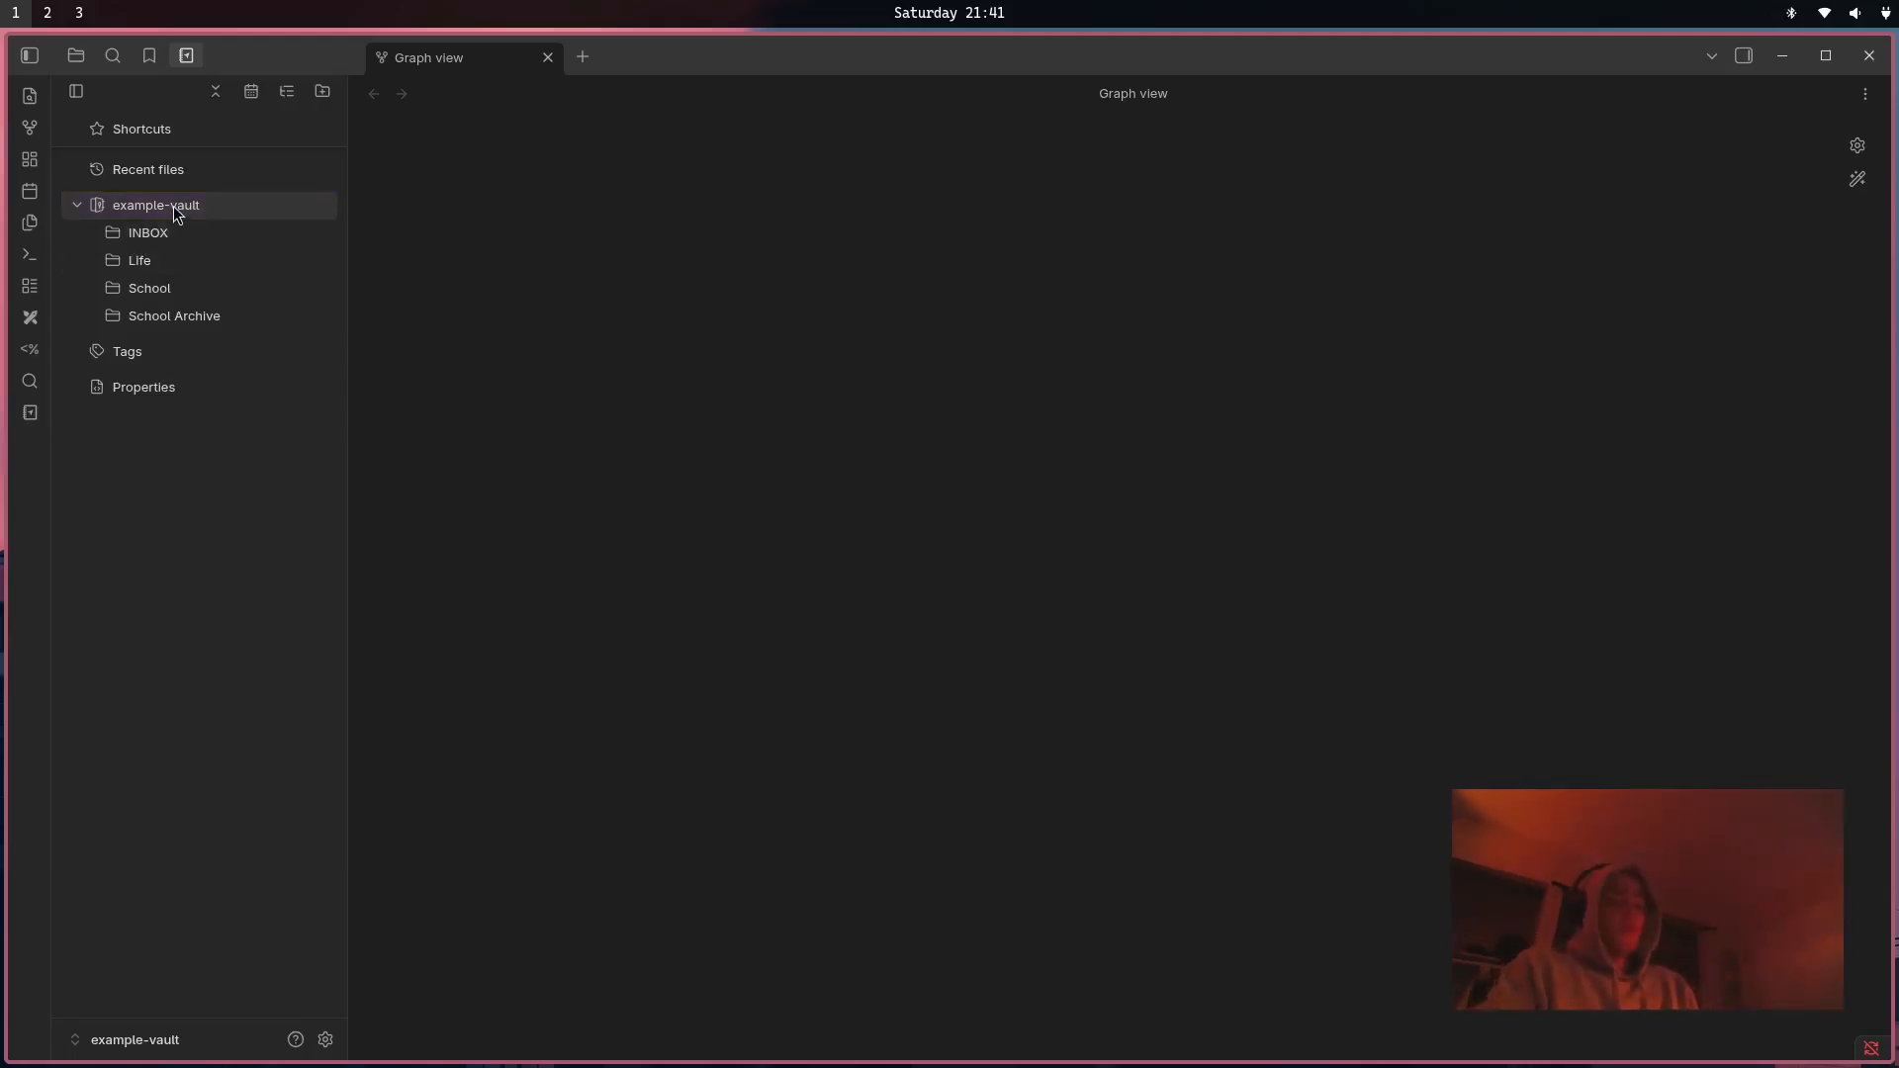
{"action": "key", "text": "super+l"}
{"action": "key", "text": "super+f"}
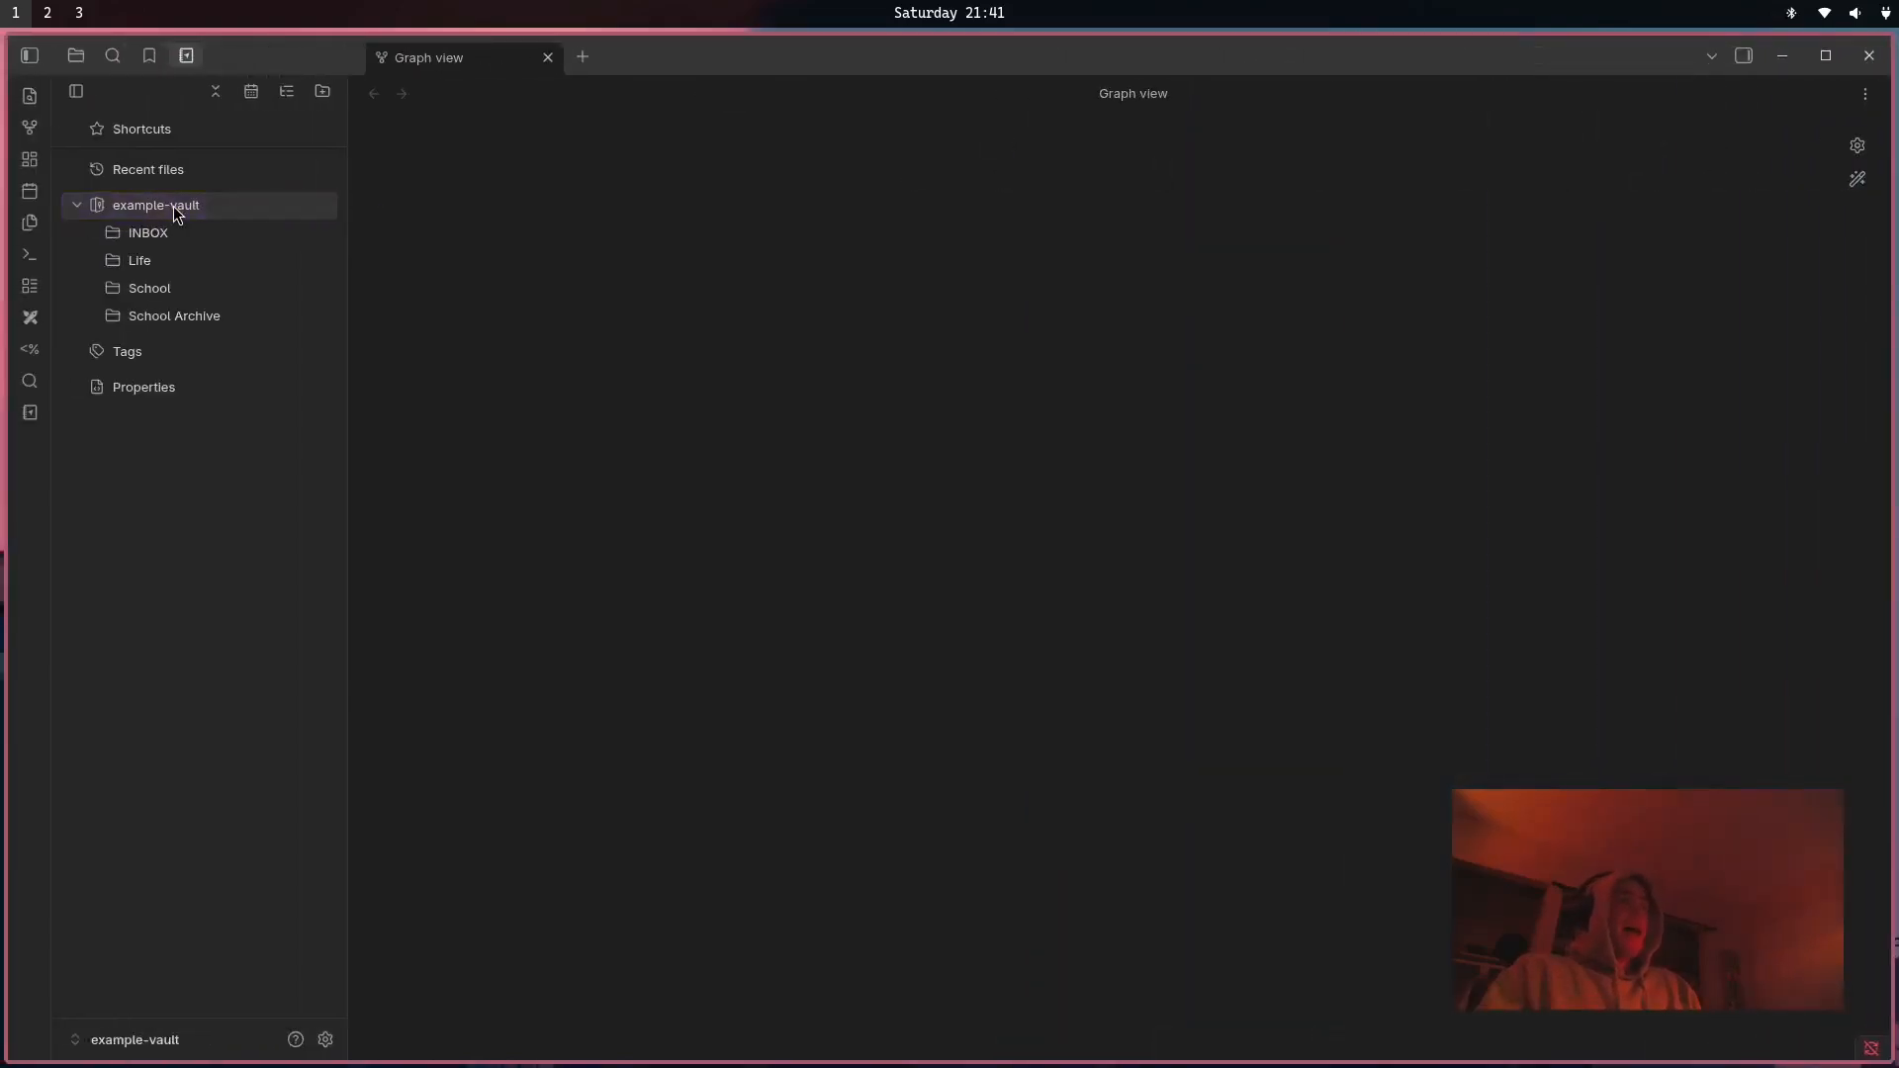
Create a new folder named Projects in the root of example-vault.
{"action": "right_click", "coordinate": [174, 206]}
{"action": "left_click", "coordinate": [206, 275]}
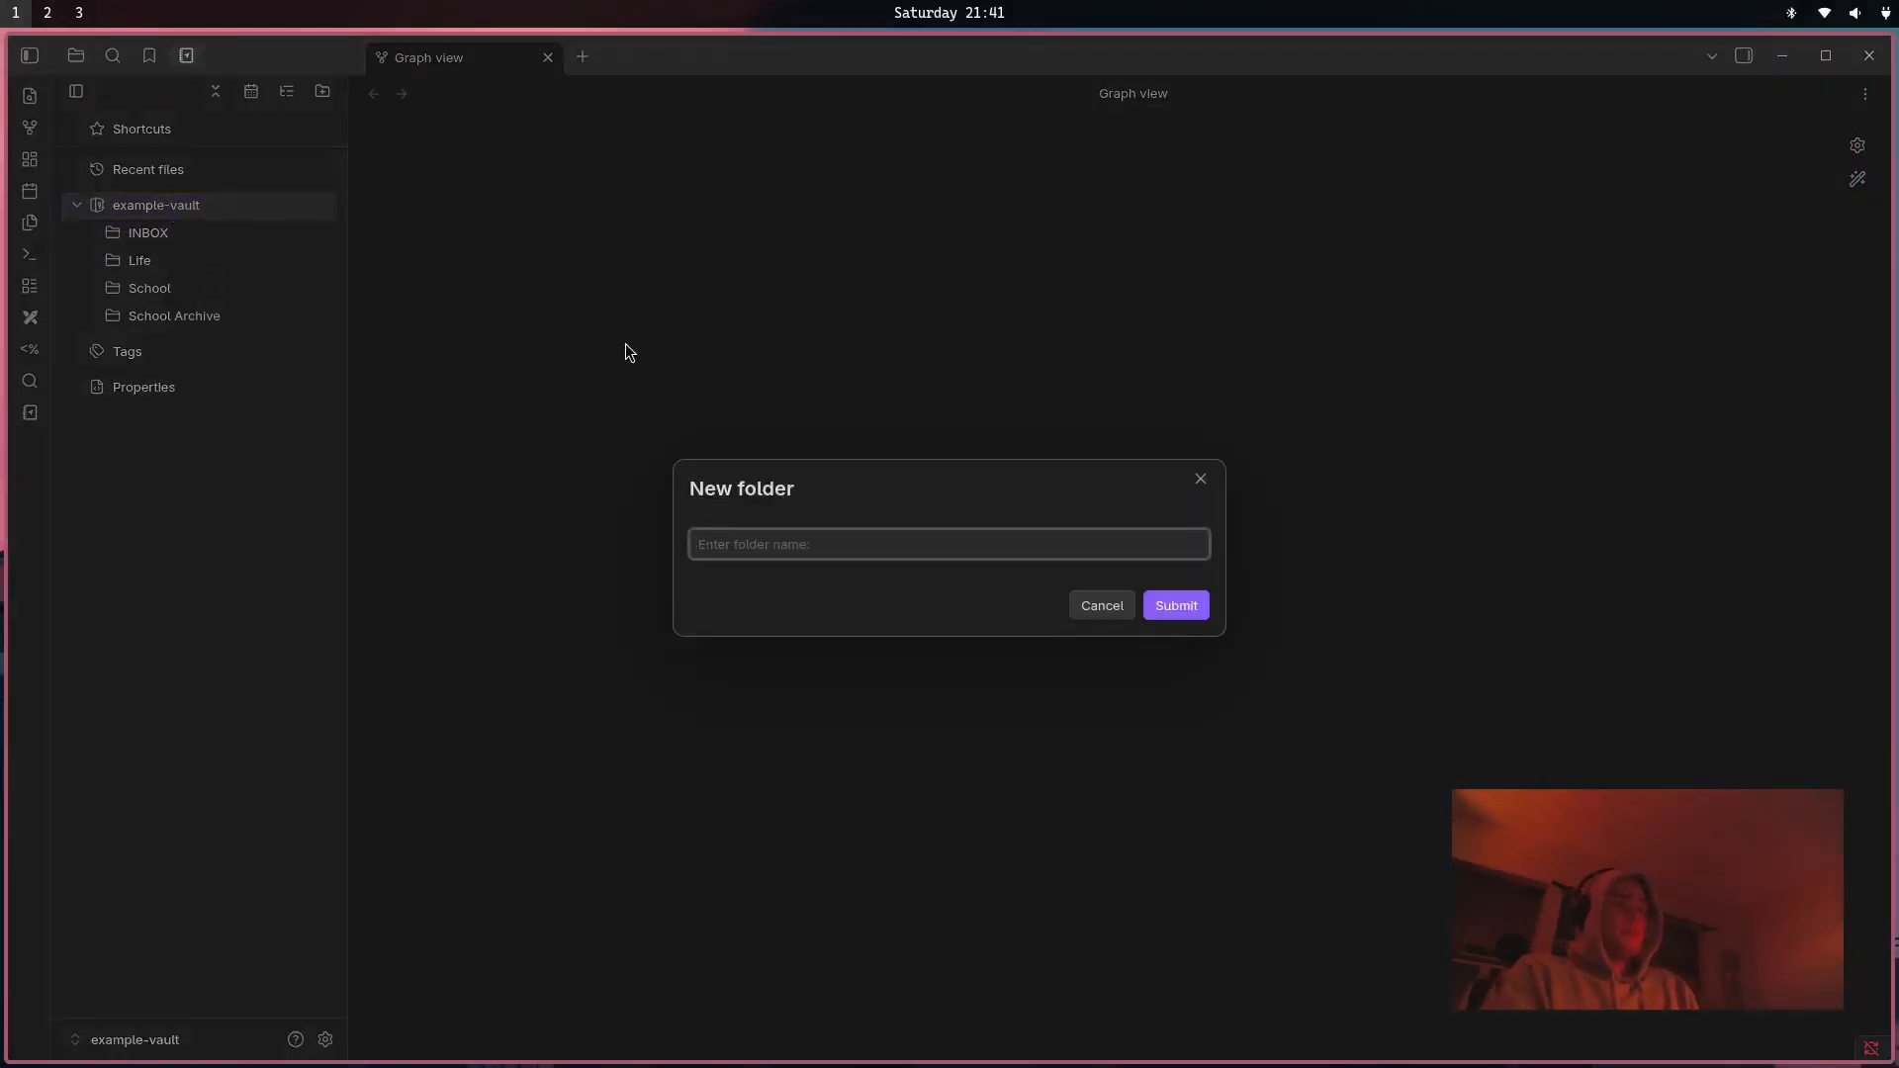
{"action": "type", "text": "Projects"}
{"action": "key", "text": "Return"}
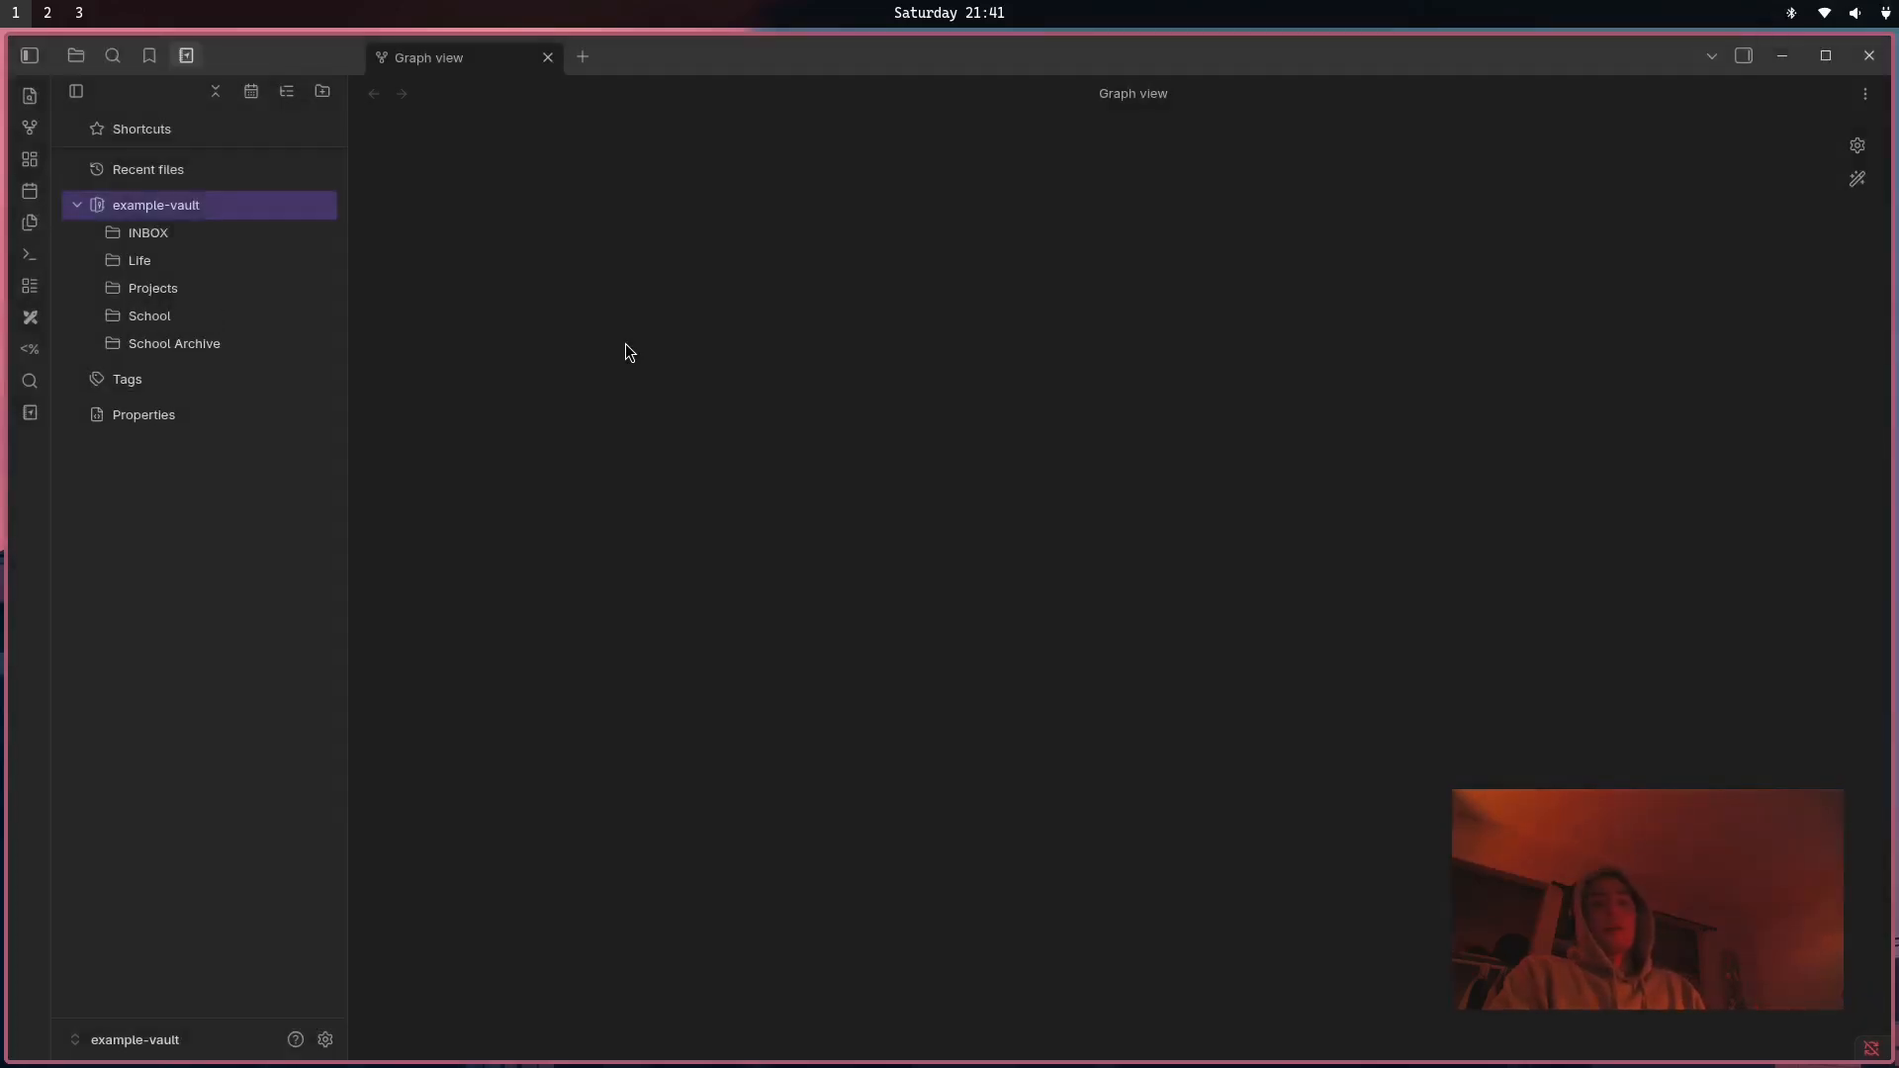
Create a new folder named Writing in the root of example-vault.
{"action": "right_click", "coordinate": [227, 205]}
{"action": "left_click", "coordinate": [331, 267]}
{"action": "type", "text": "Writing"}
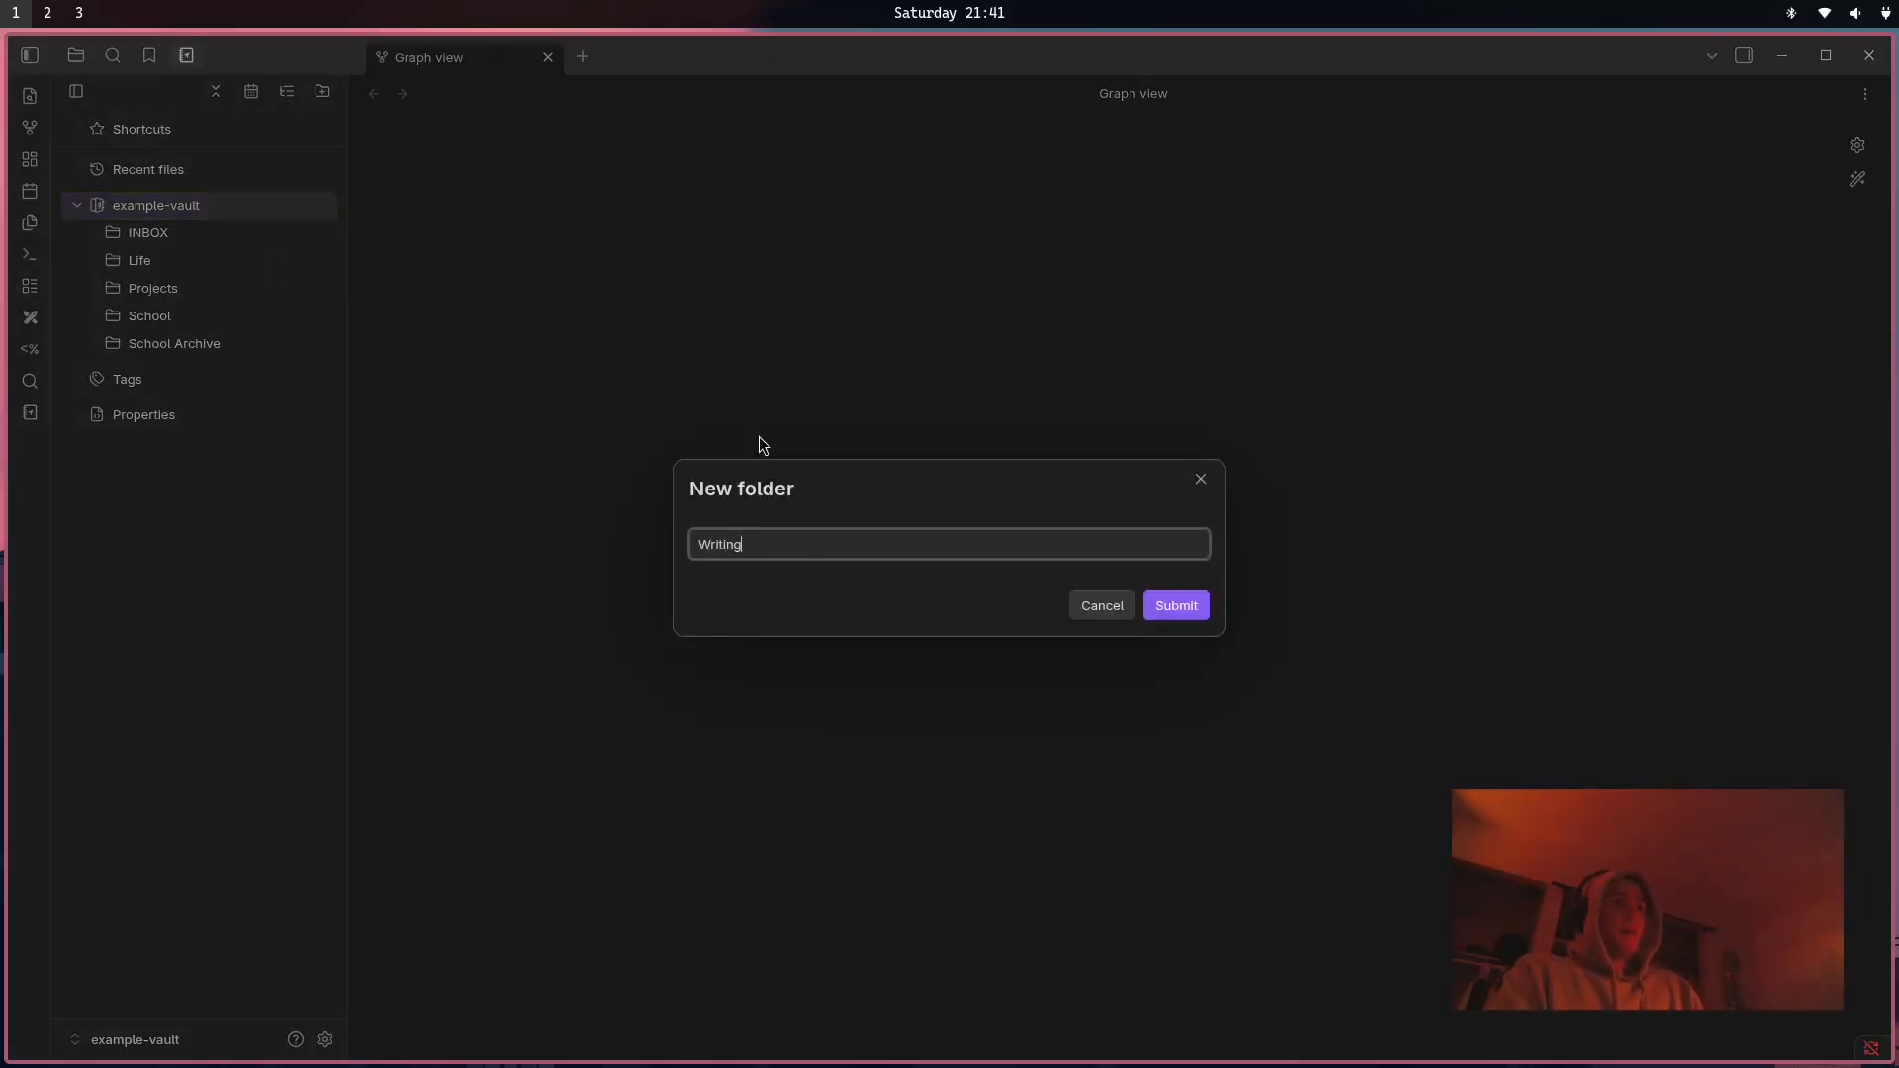
{"action": "key", "text": "Return"}
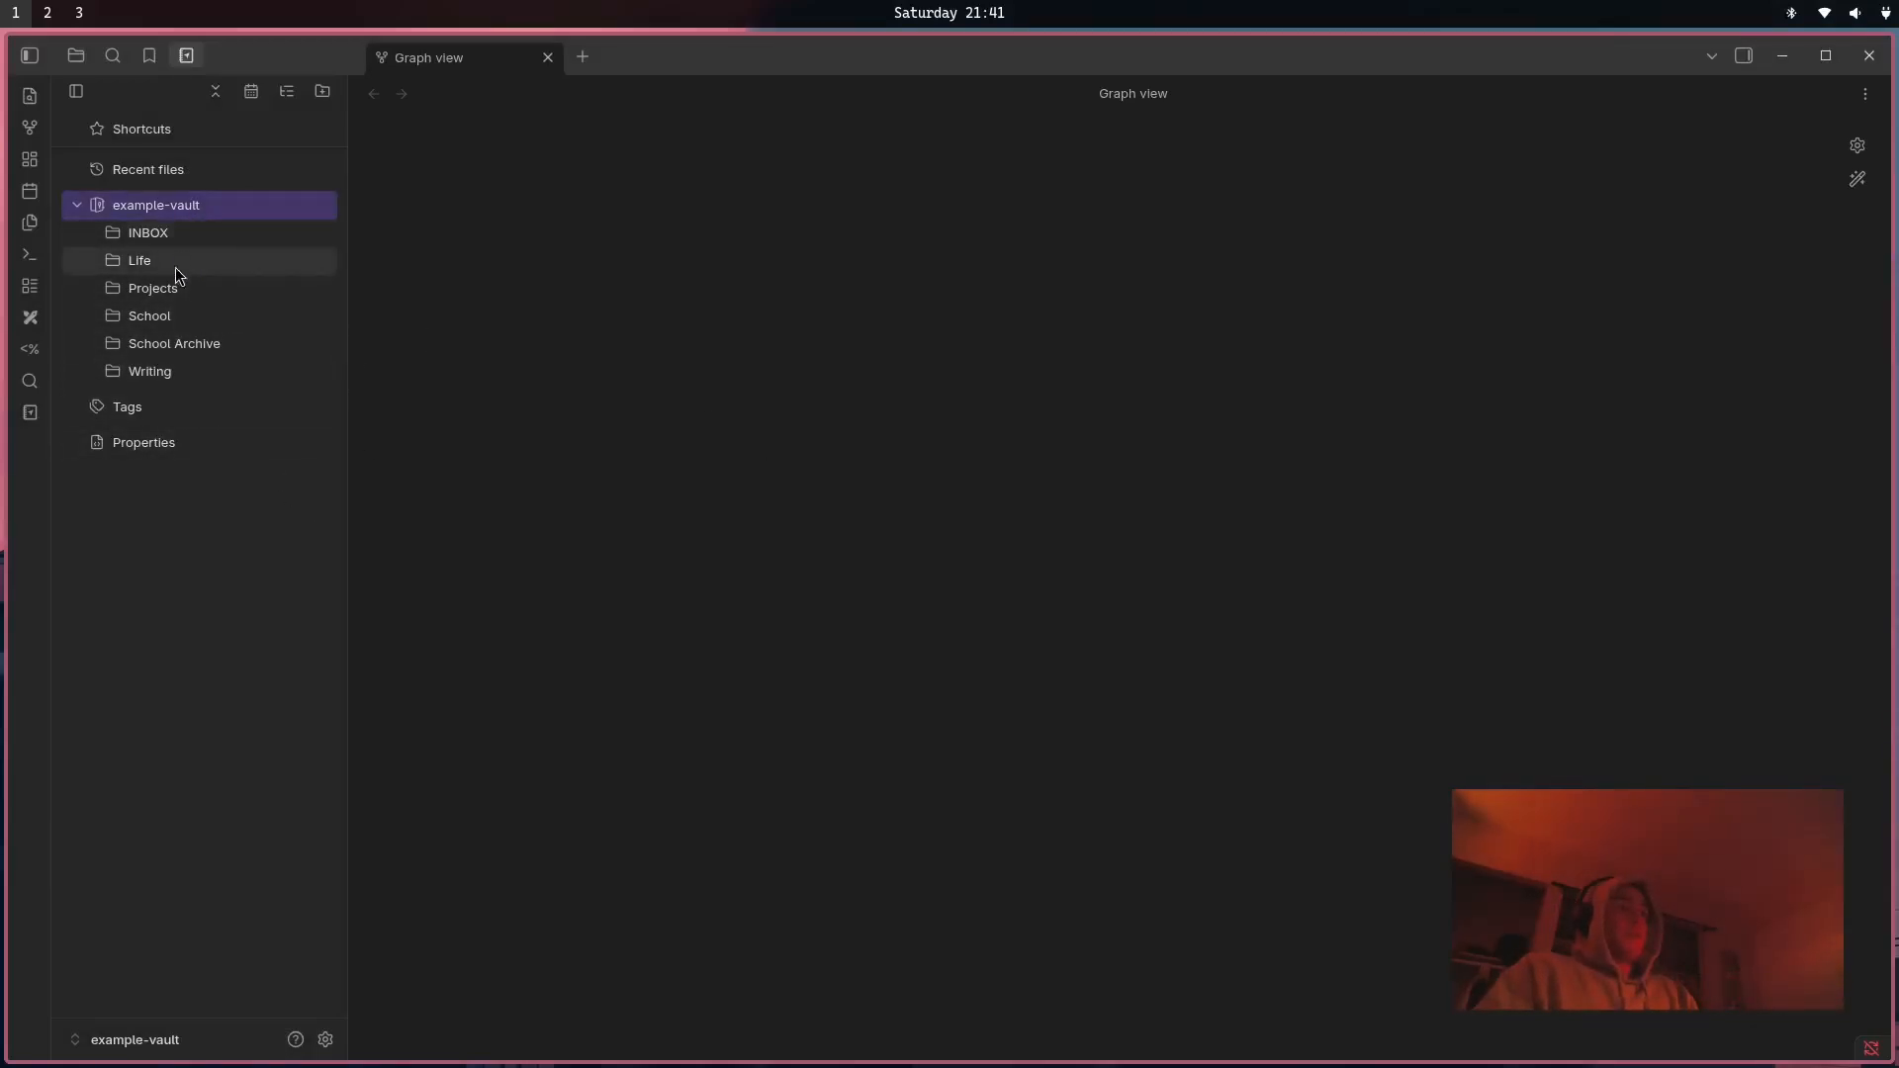
Change the INBOX folder's icon to the outlined inbox tray by searching the icons for "inbox".
{"action": "right_click", "coordinate": [164, 233]}
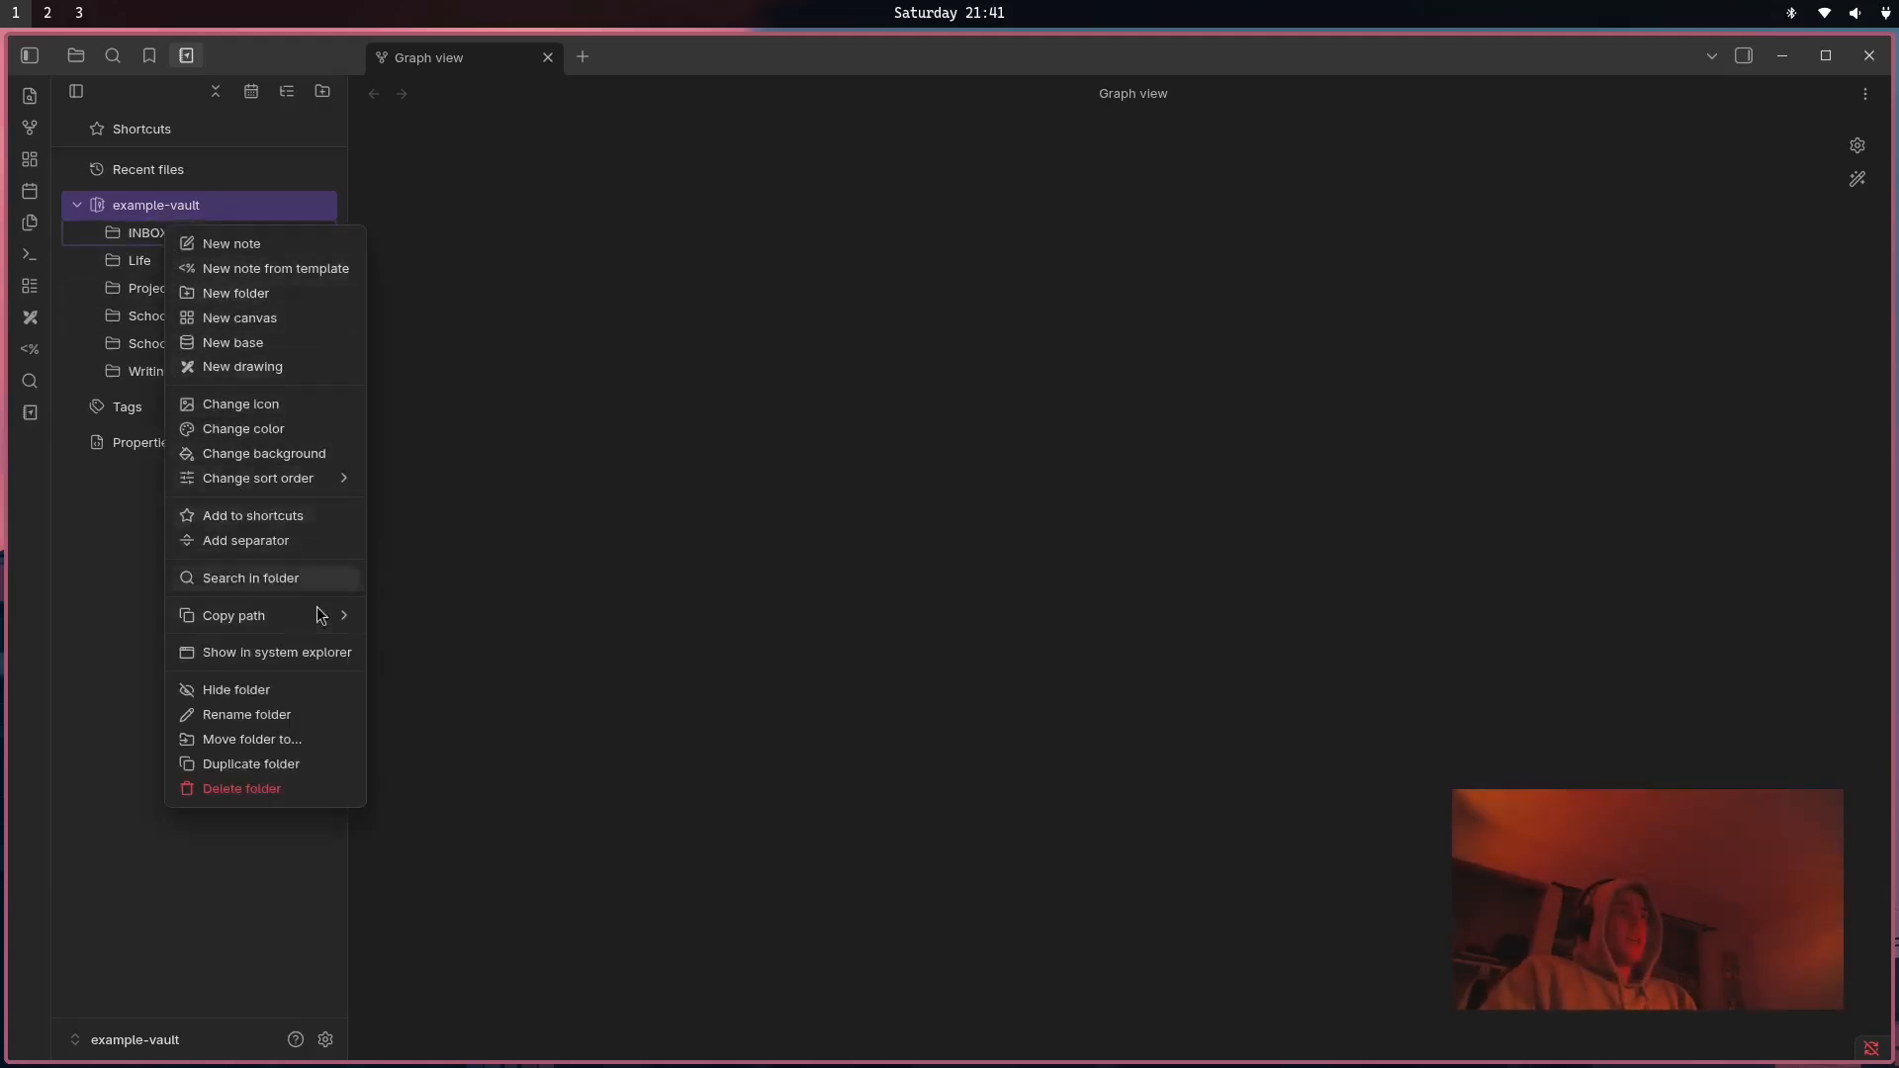
{"action": "left_click", "coordinate": [287, 406]}
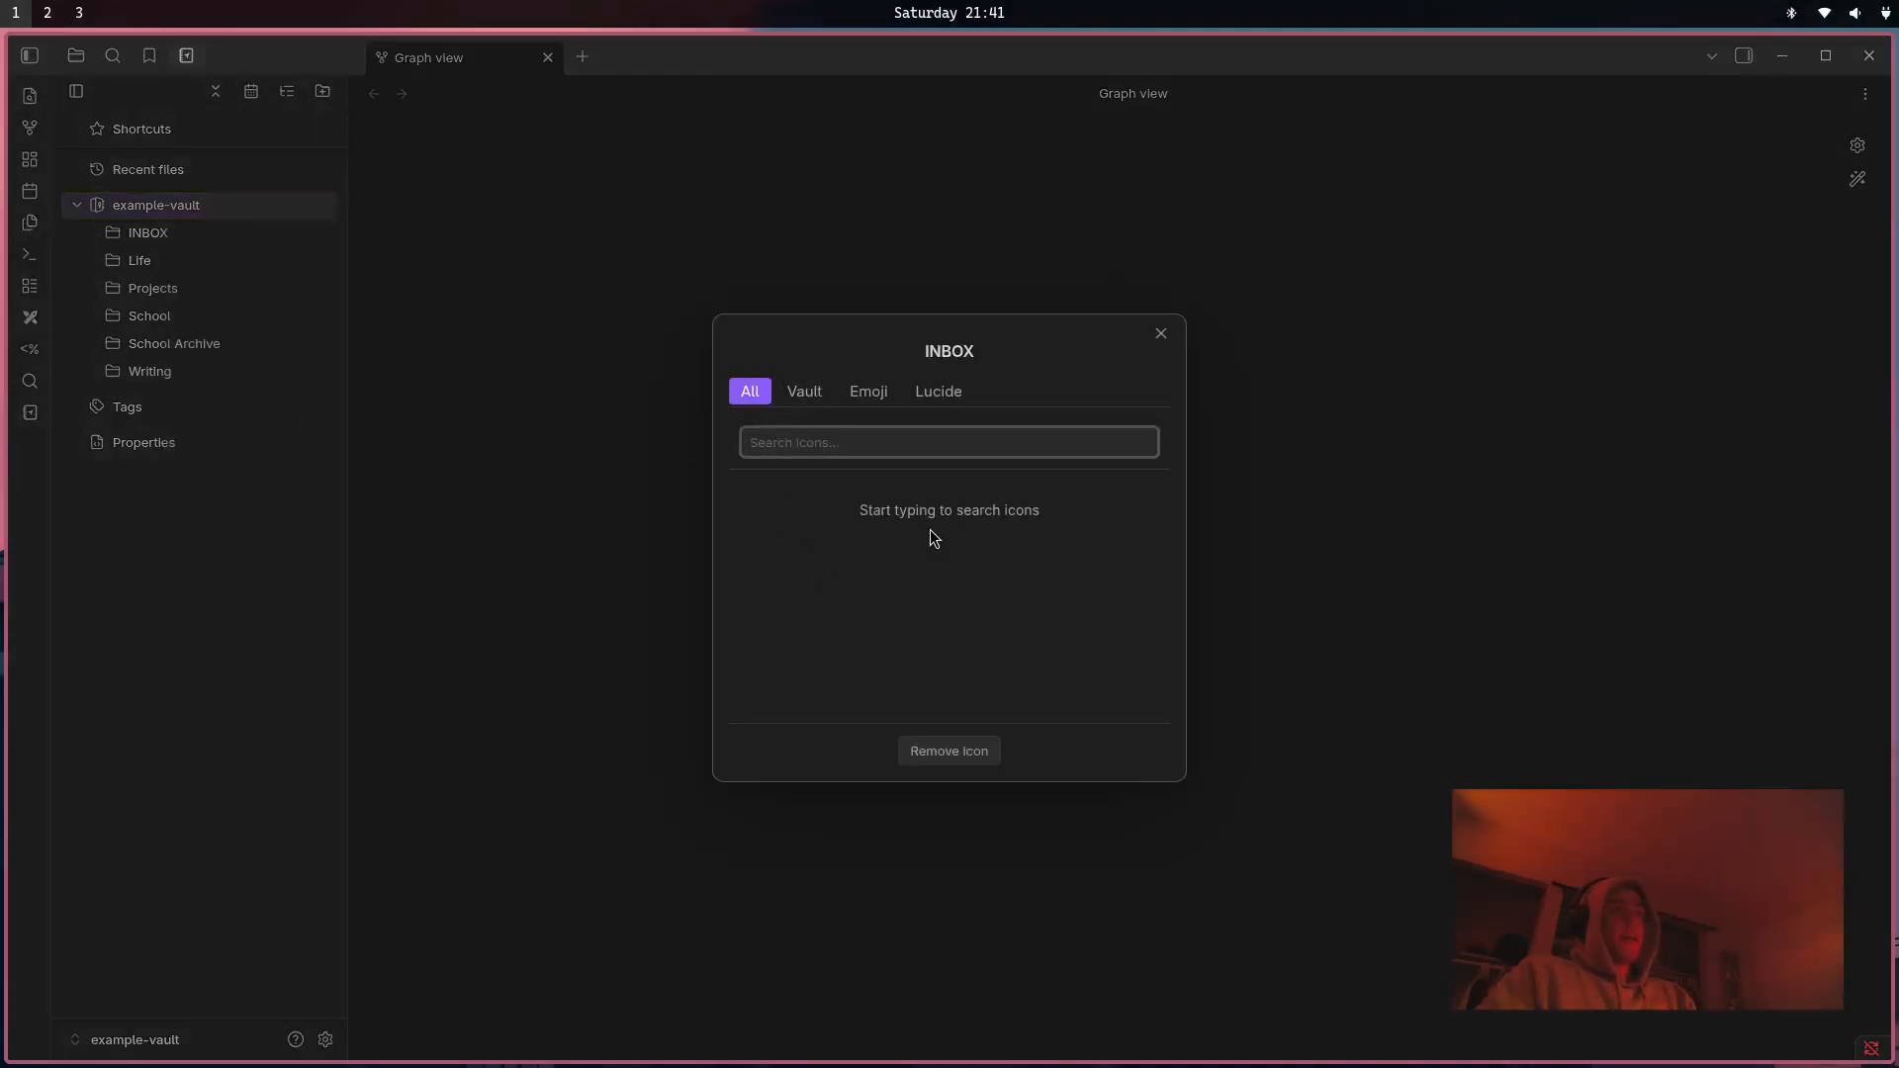
{"action": "type", "text": "inbox"}
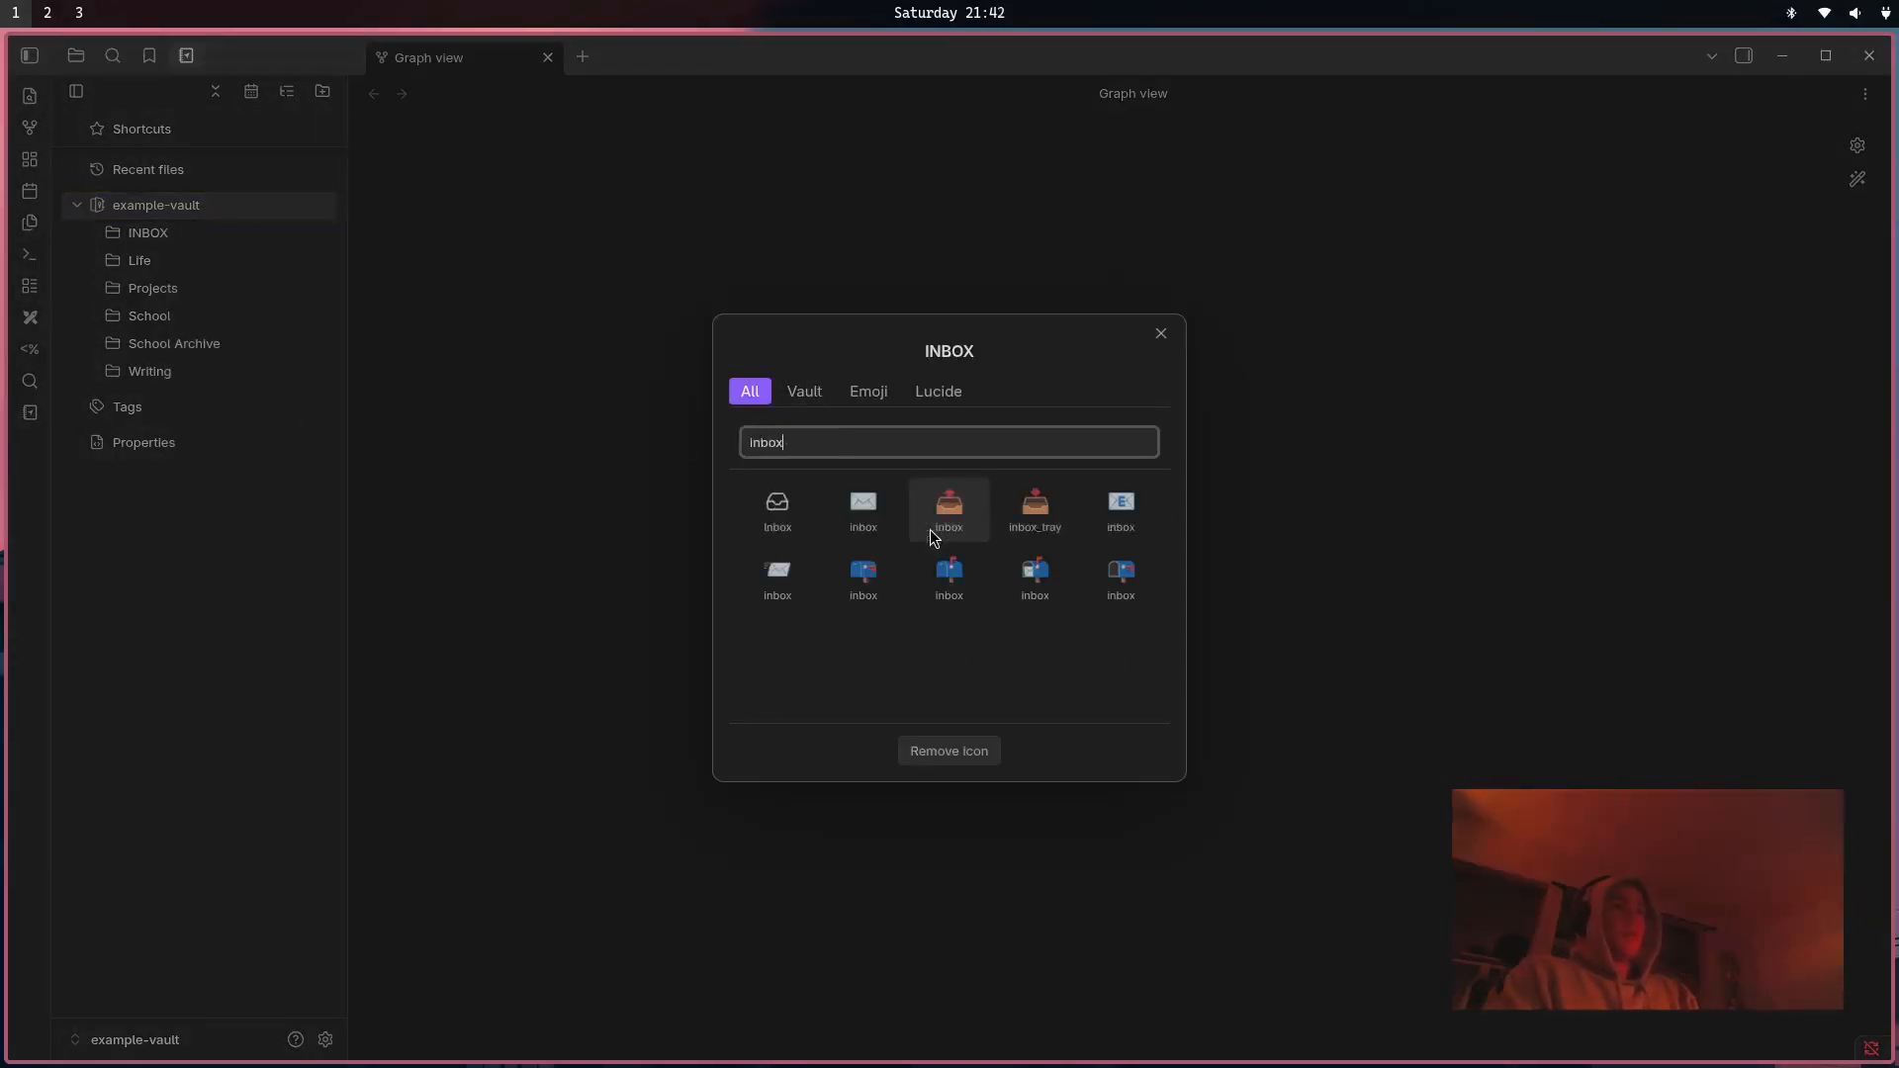
{"action": "left_click", "coordinate": [803, 509]}
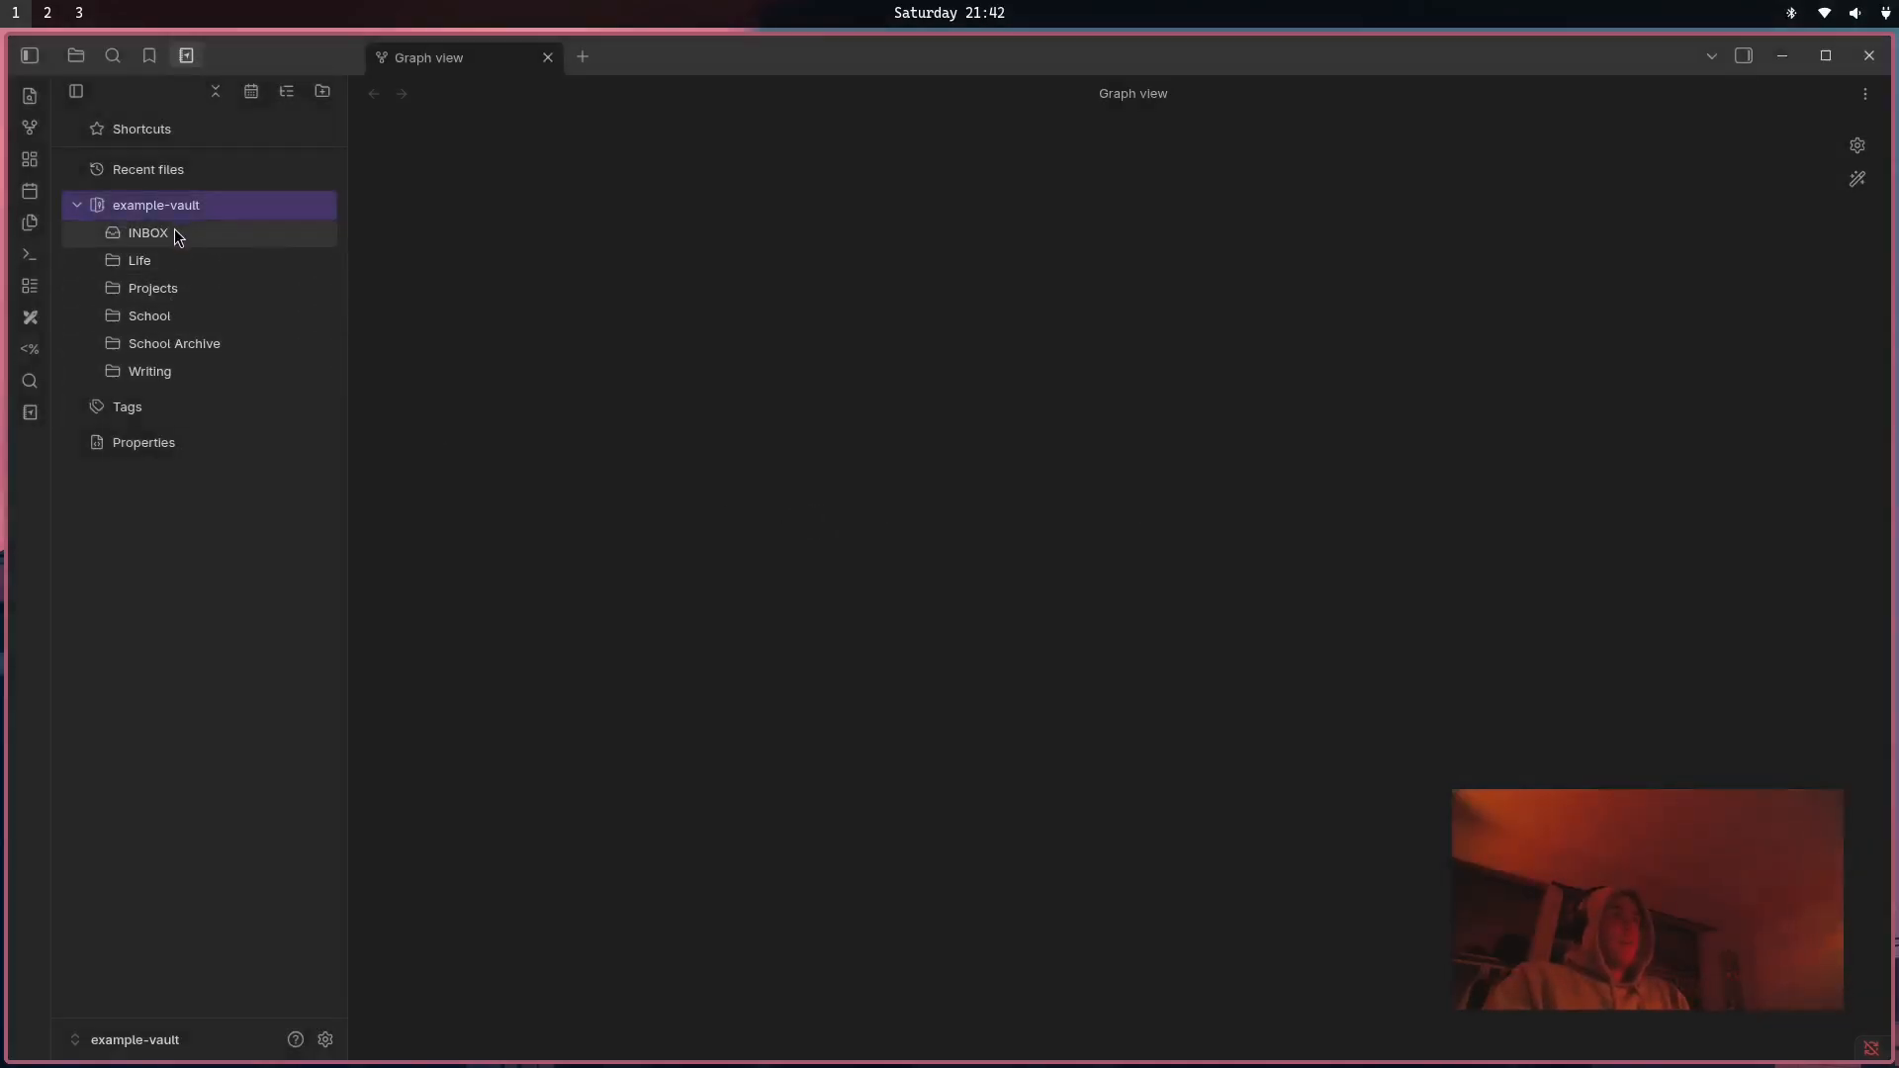
Change the Life folder's icon to the outlined sun by searching the icons for "sun".
{"action": "right_click", "coordinate": [176, 261]}
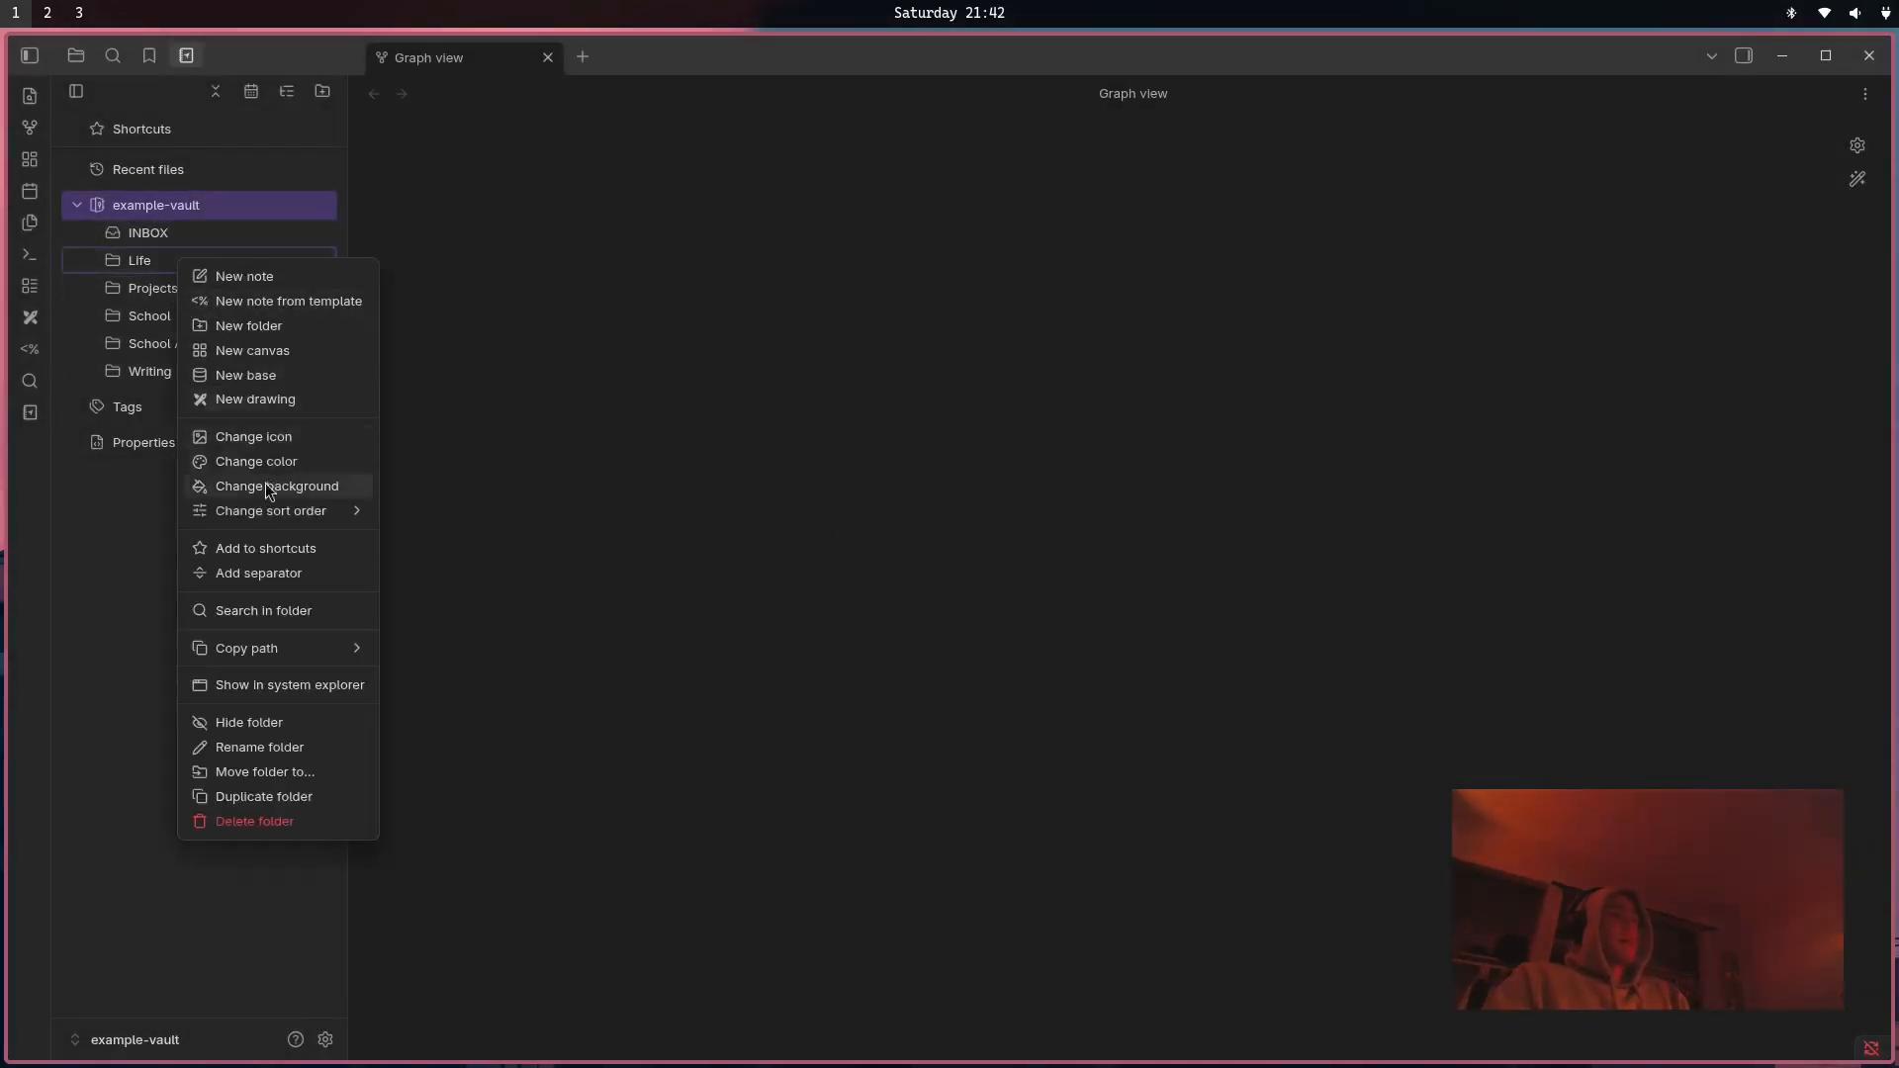
{"action": "left_click", "coordinate": [275, 438]}
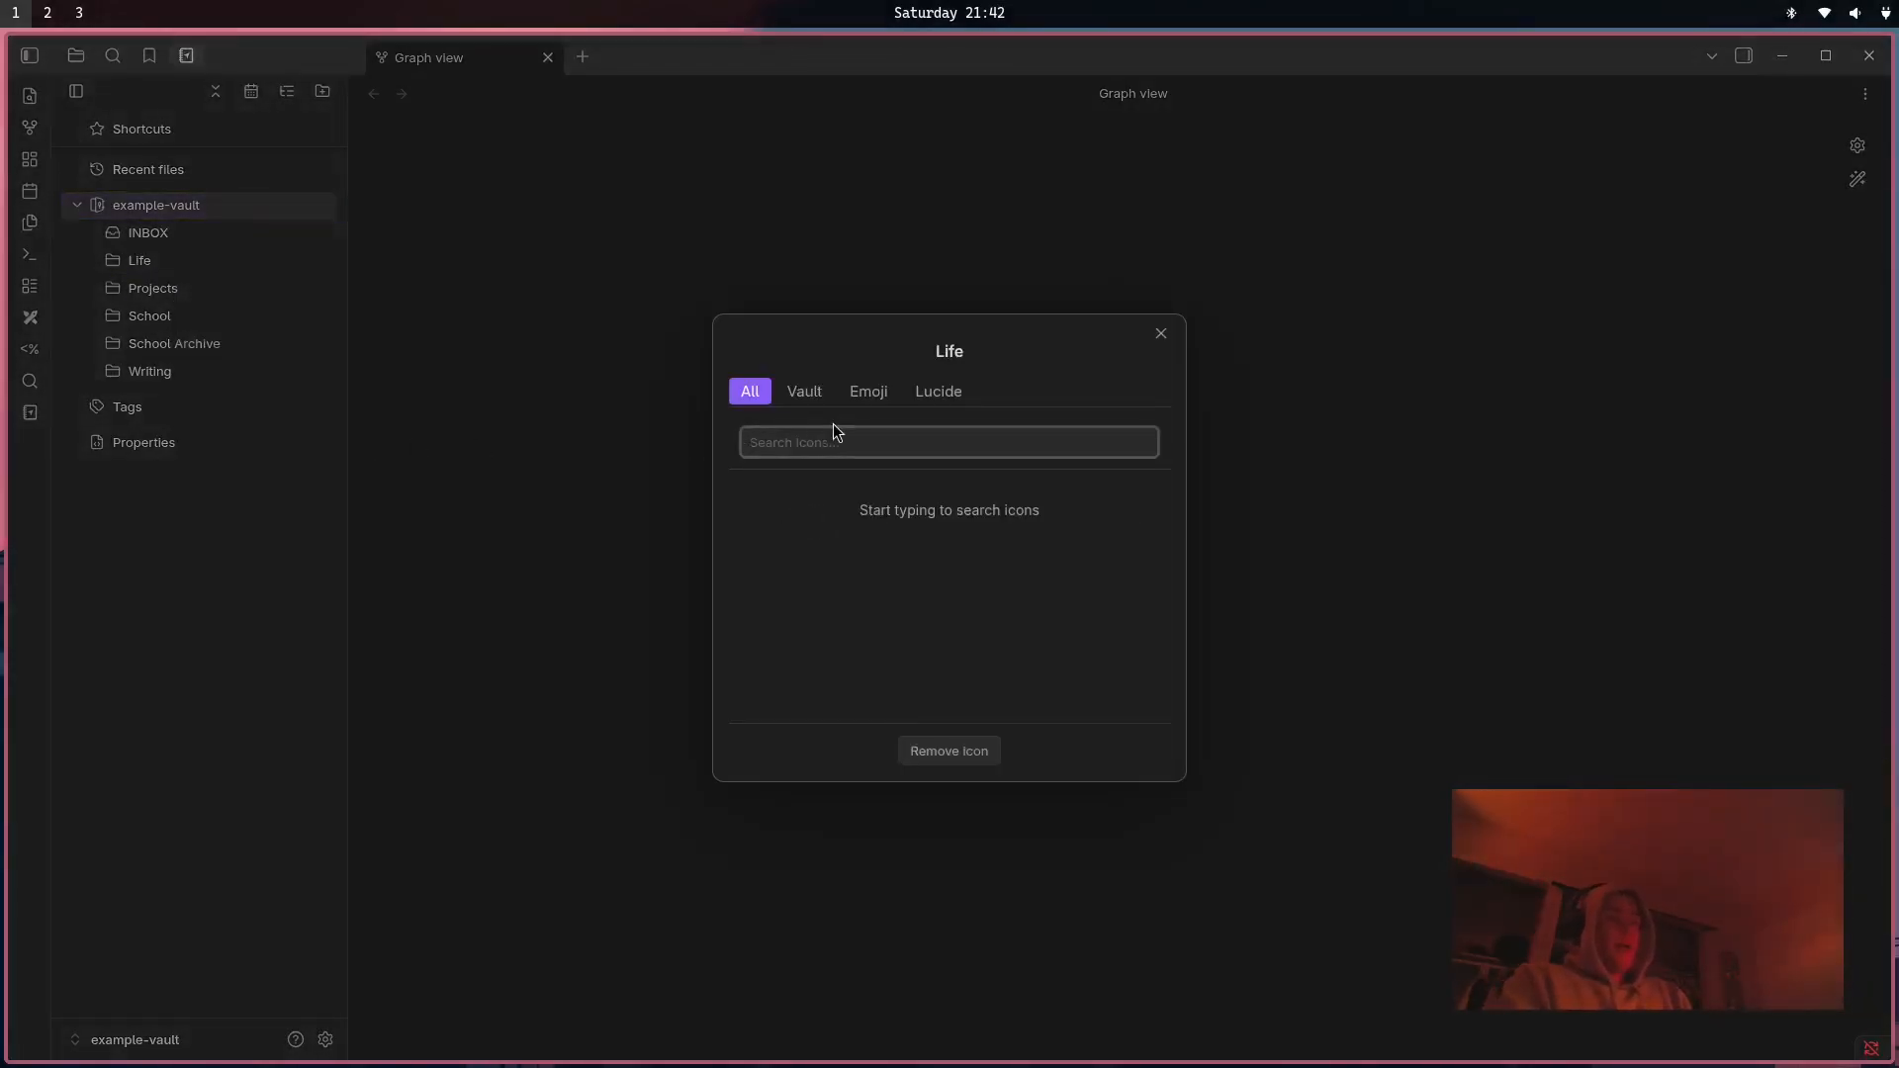
{"action": "type", "text": "sun"}
{"action": "left_click", "coordinate": [779, 492]}
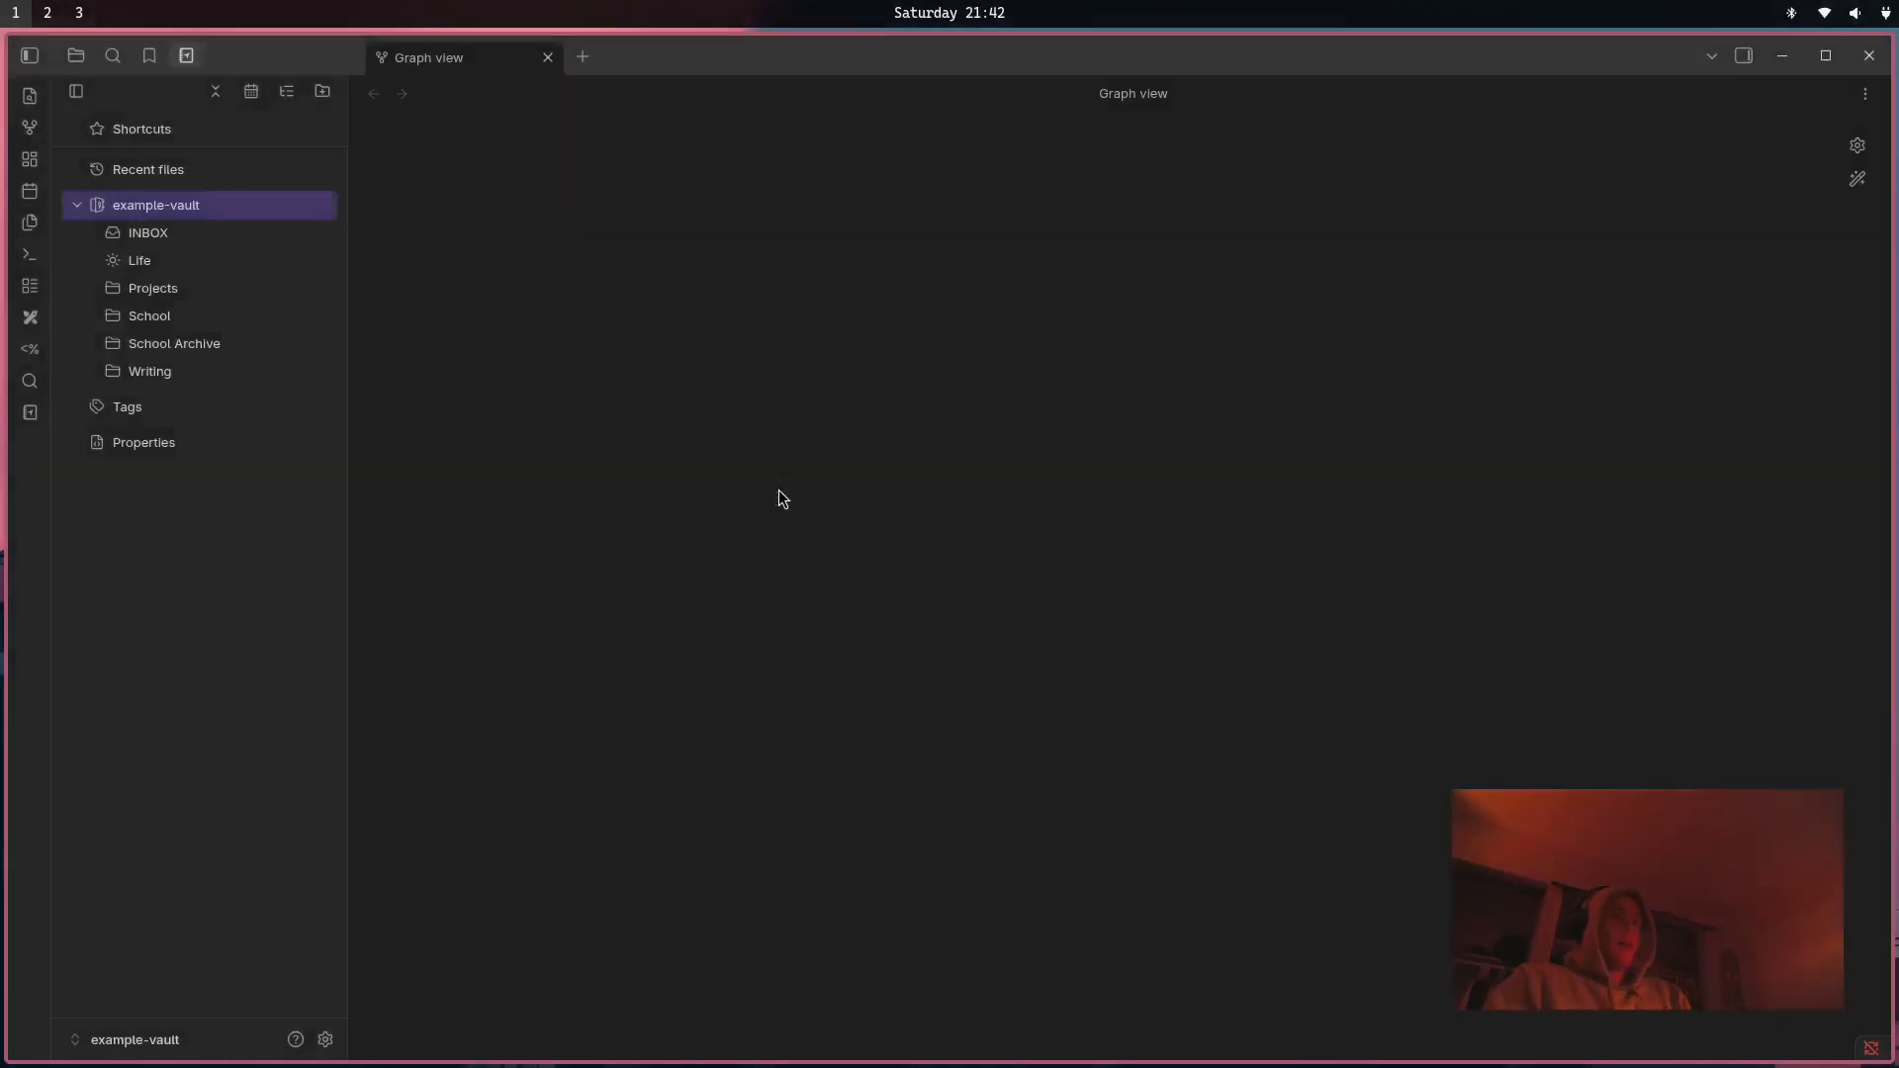
Set the Life folder's color to the default palette's indigo, hex 6366f1.
{"action": "right_click", "coordinate": [224, 265]}
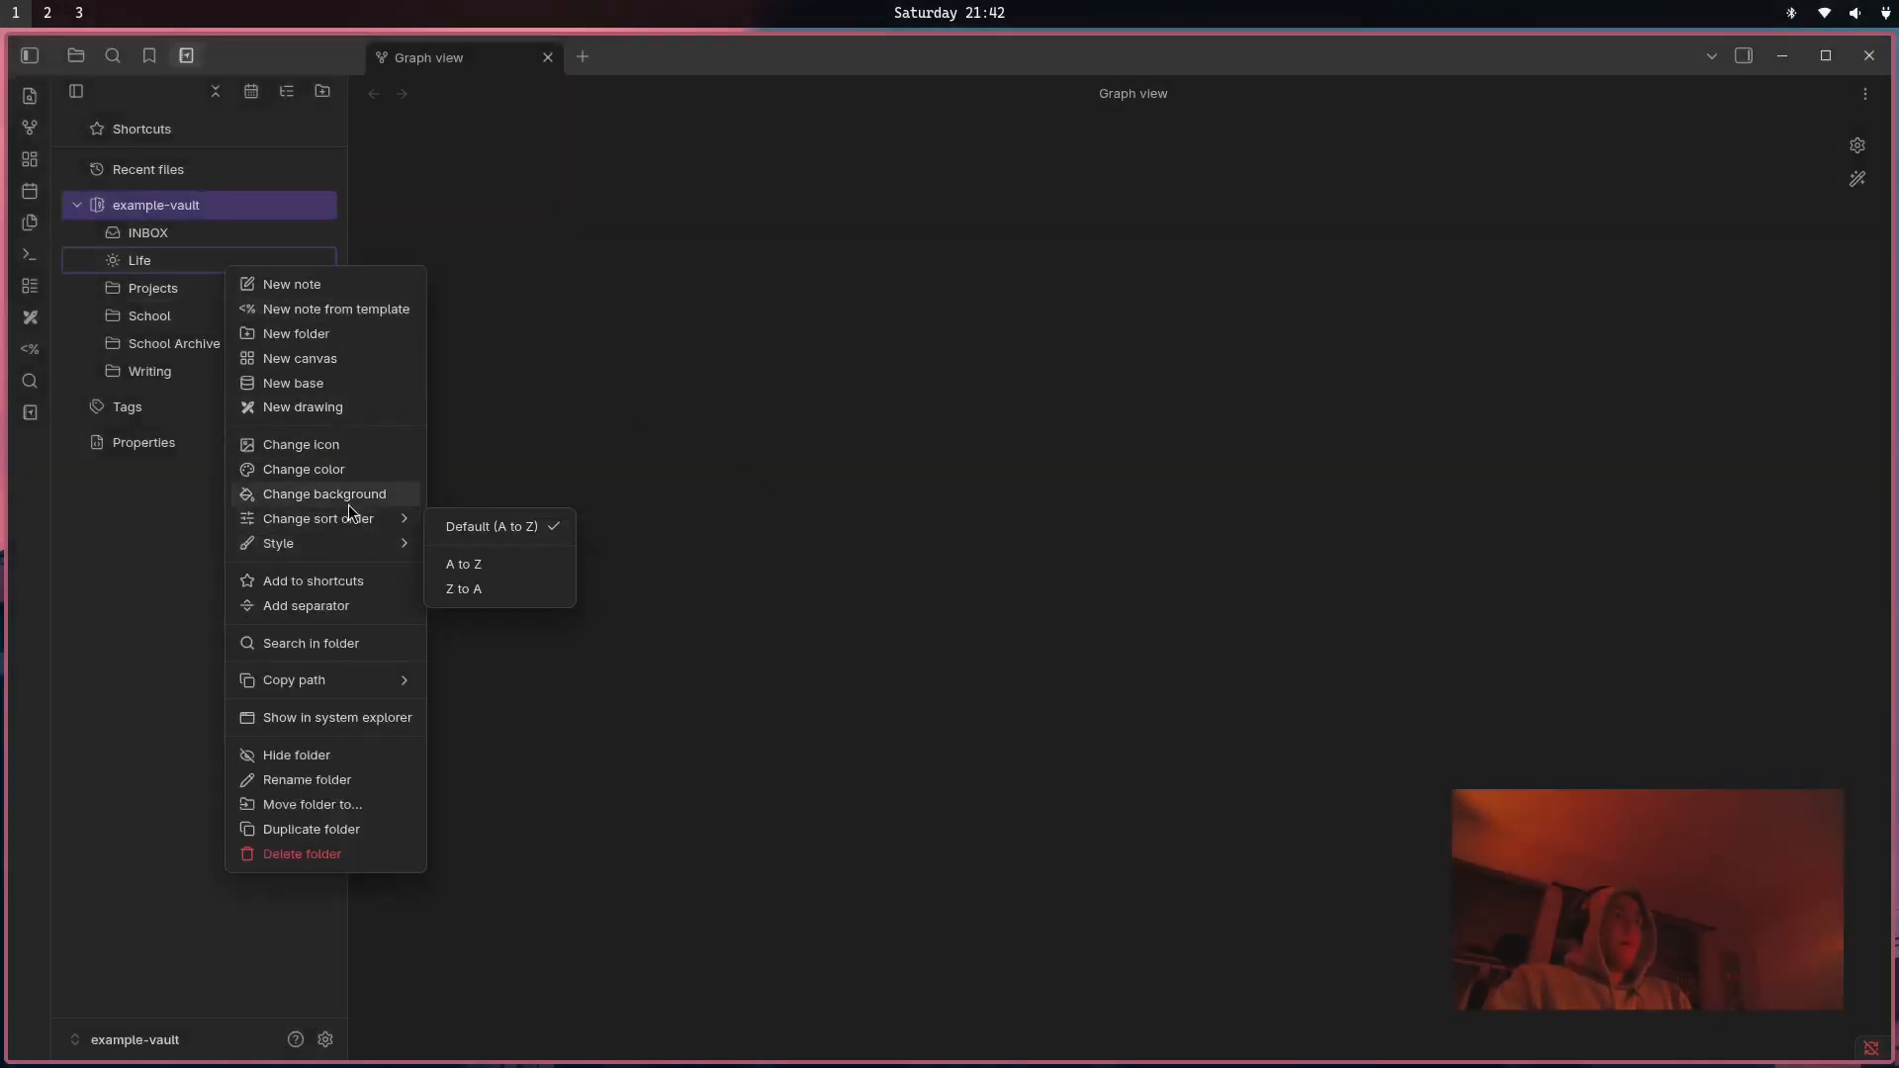
{"action": "left_click", "coordinate": [352, 475]}
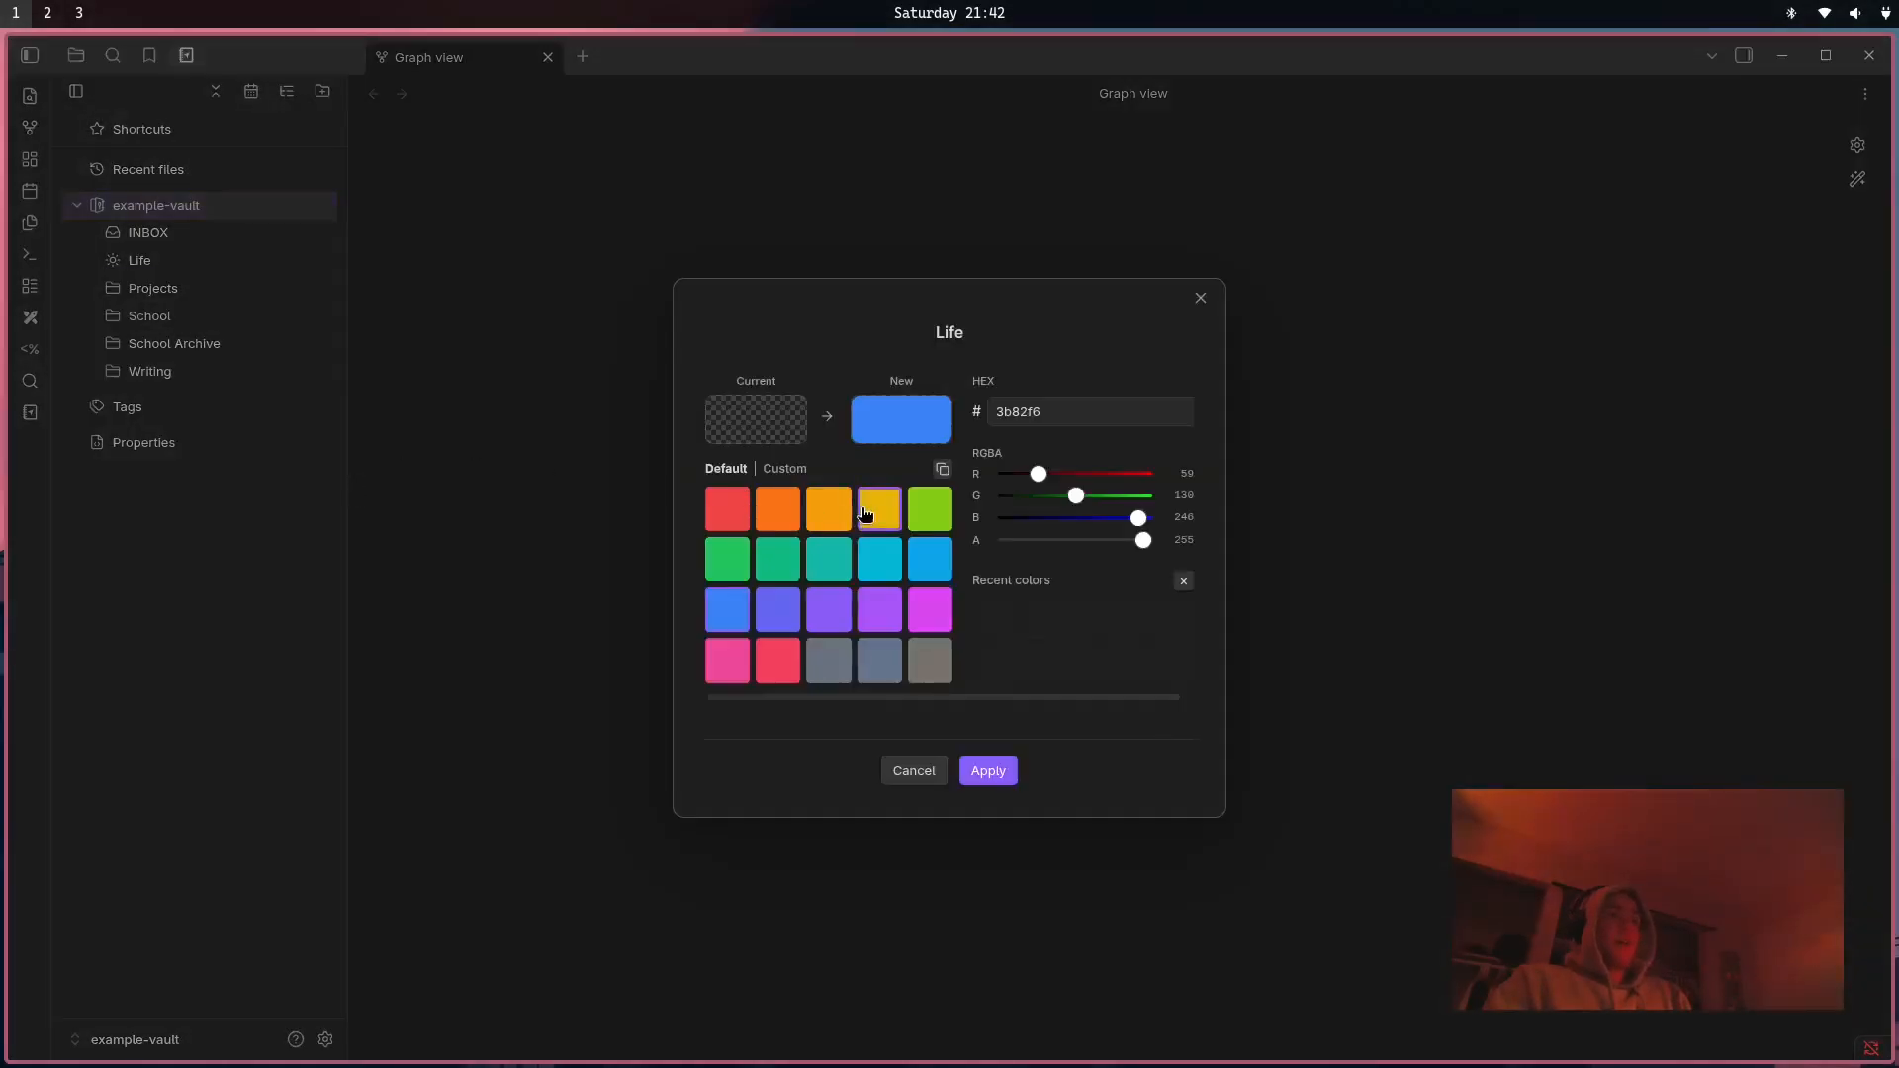
{"action": "left_click", "coordinate": [778, 609]}
{"action": "left_click", "coordinate": [988, 771]}
Set the INBOX folder's color to the first gray of the default palette.
{"action": "right_click", "coordinate": [198, 233]}
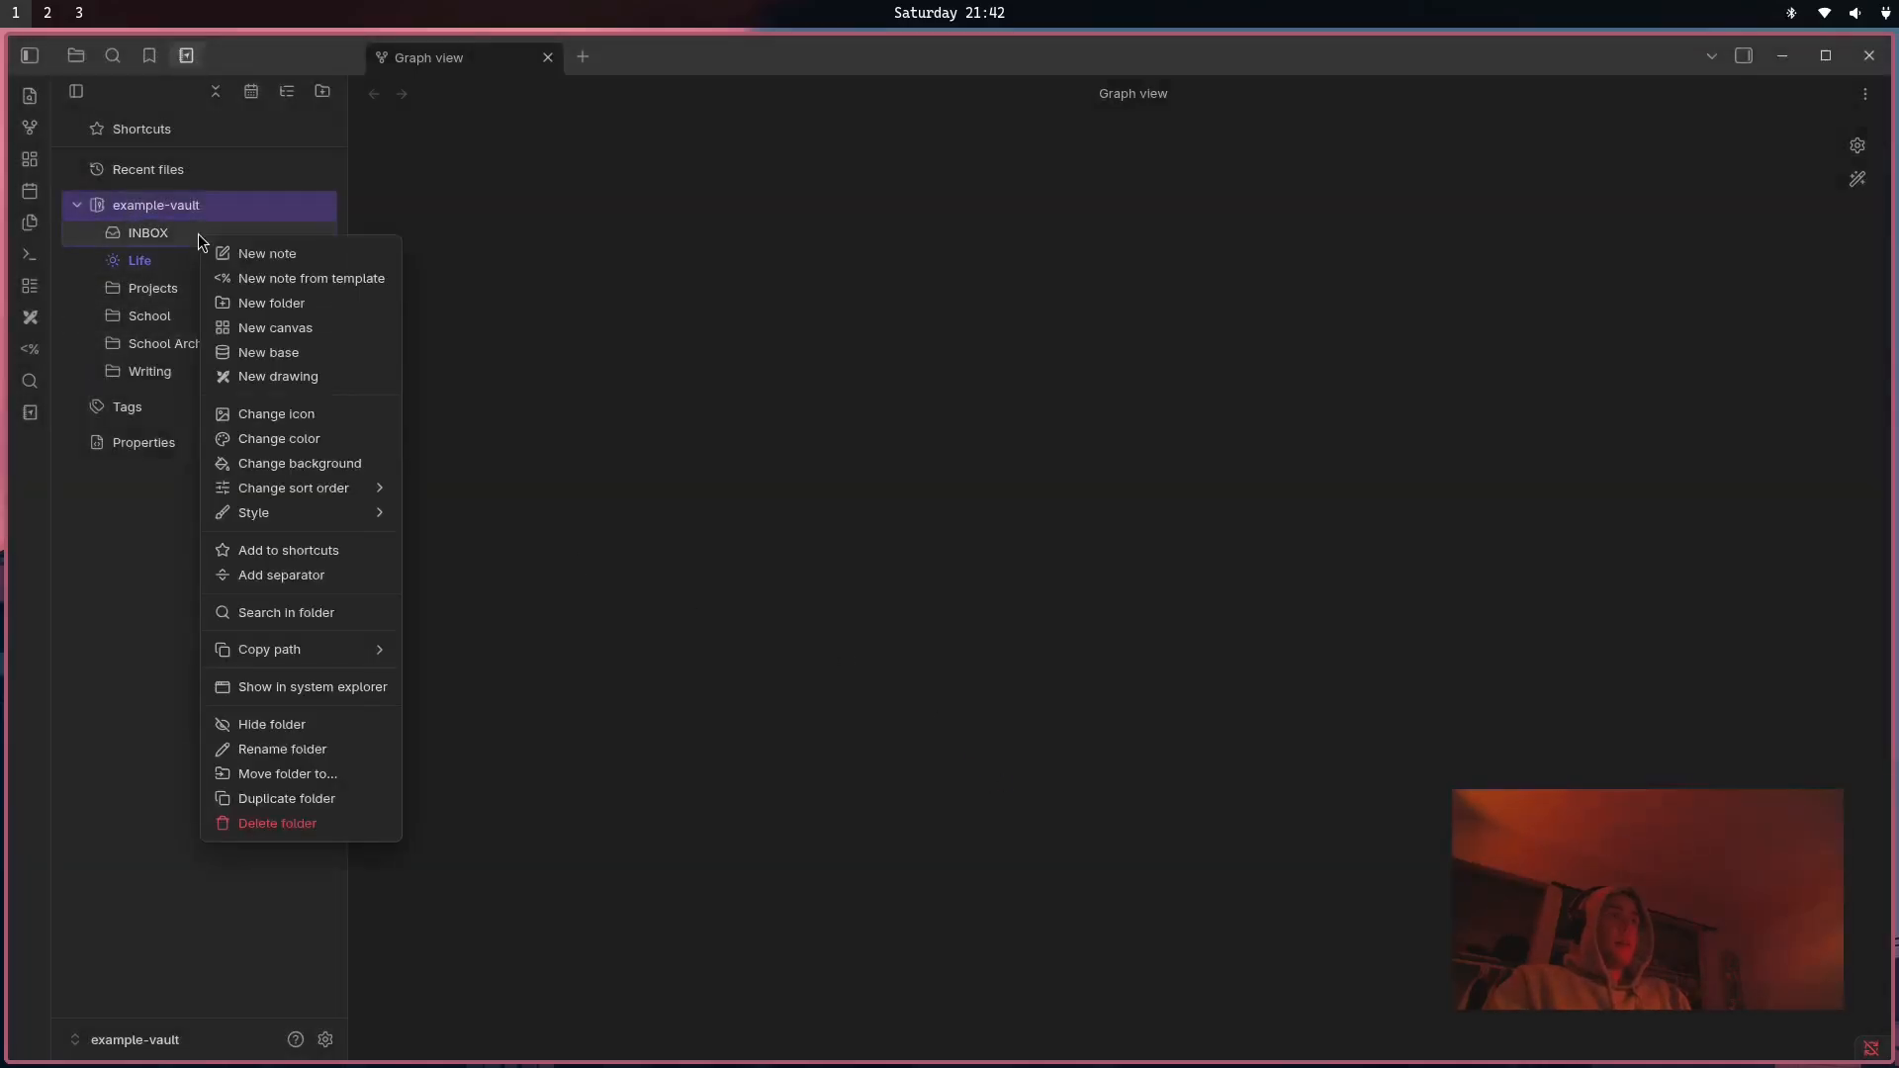
{"action": "left_click", "coordinate": [245, 438]}
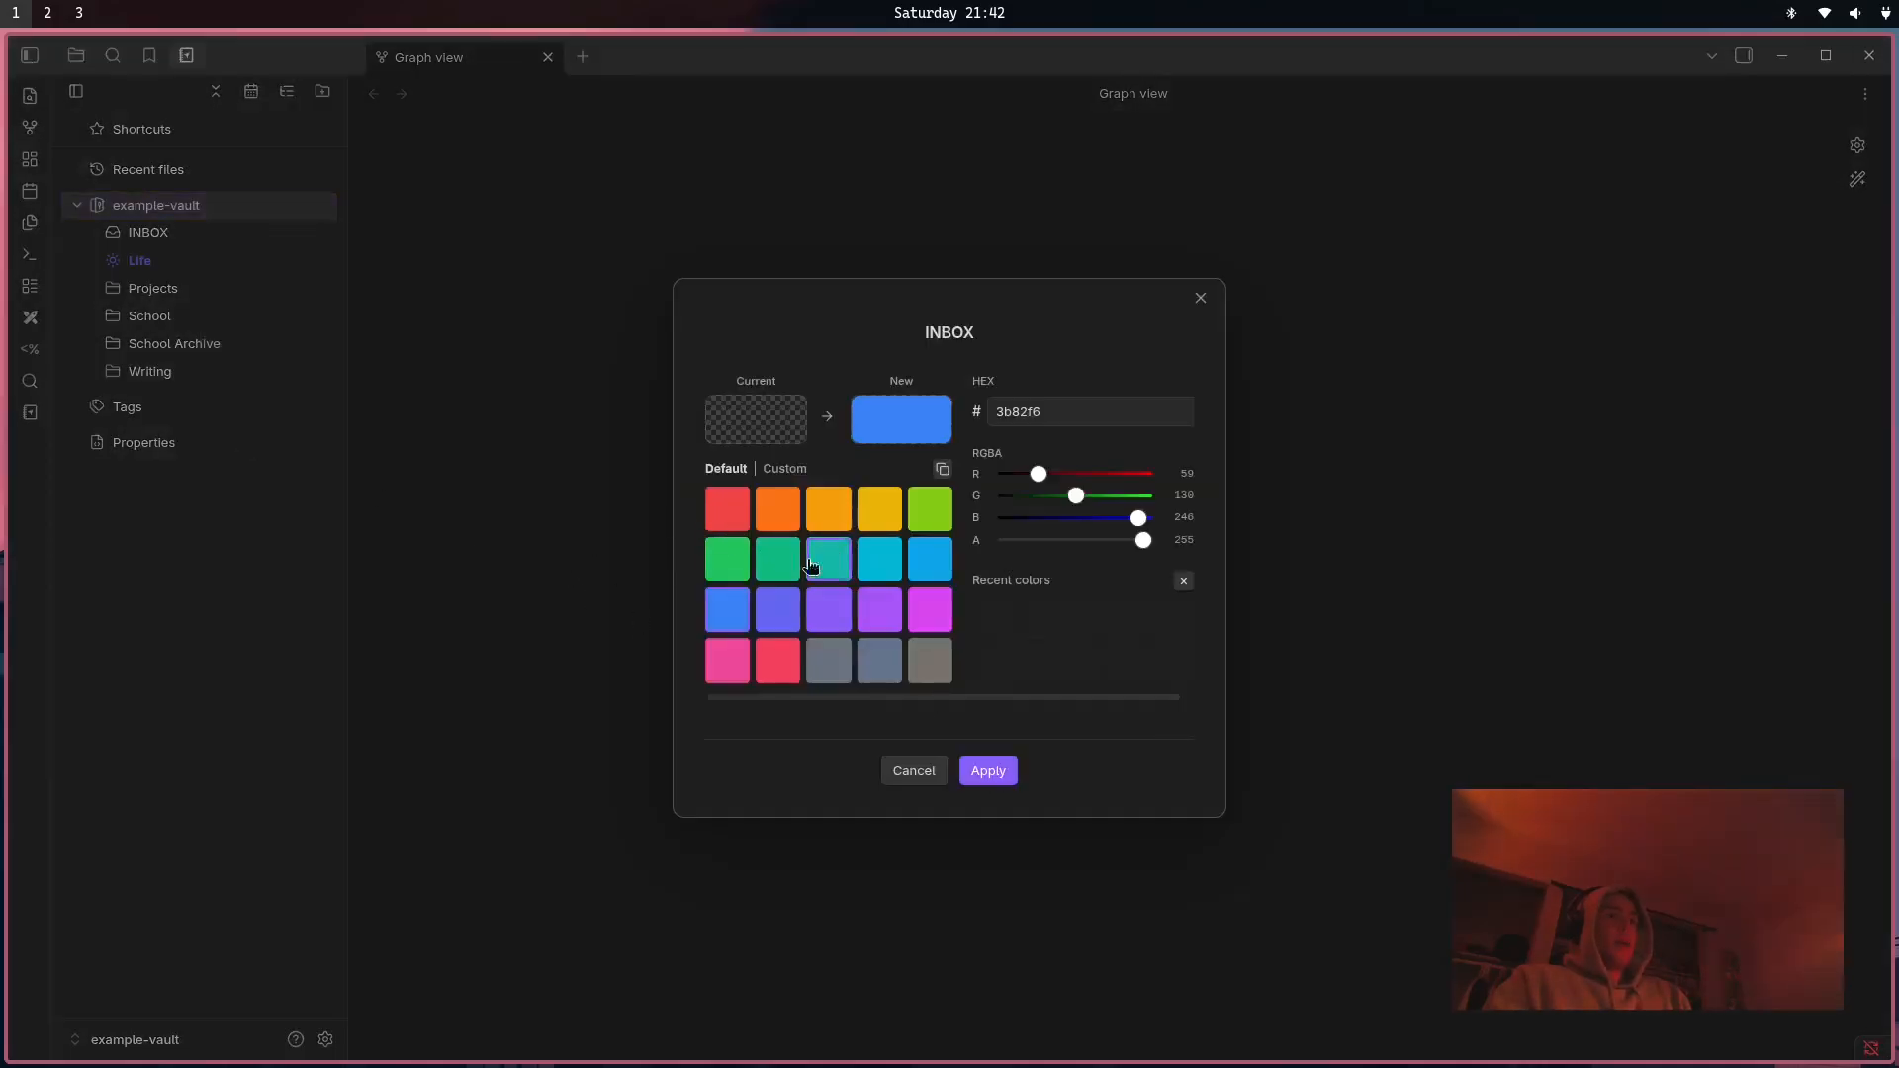
{"action": "left_click", "coordinate": [831, 675]}
{"action": "left_click", "coordinate": [989, 770]}
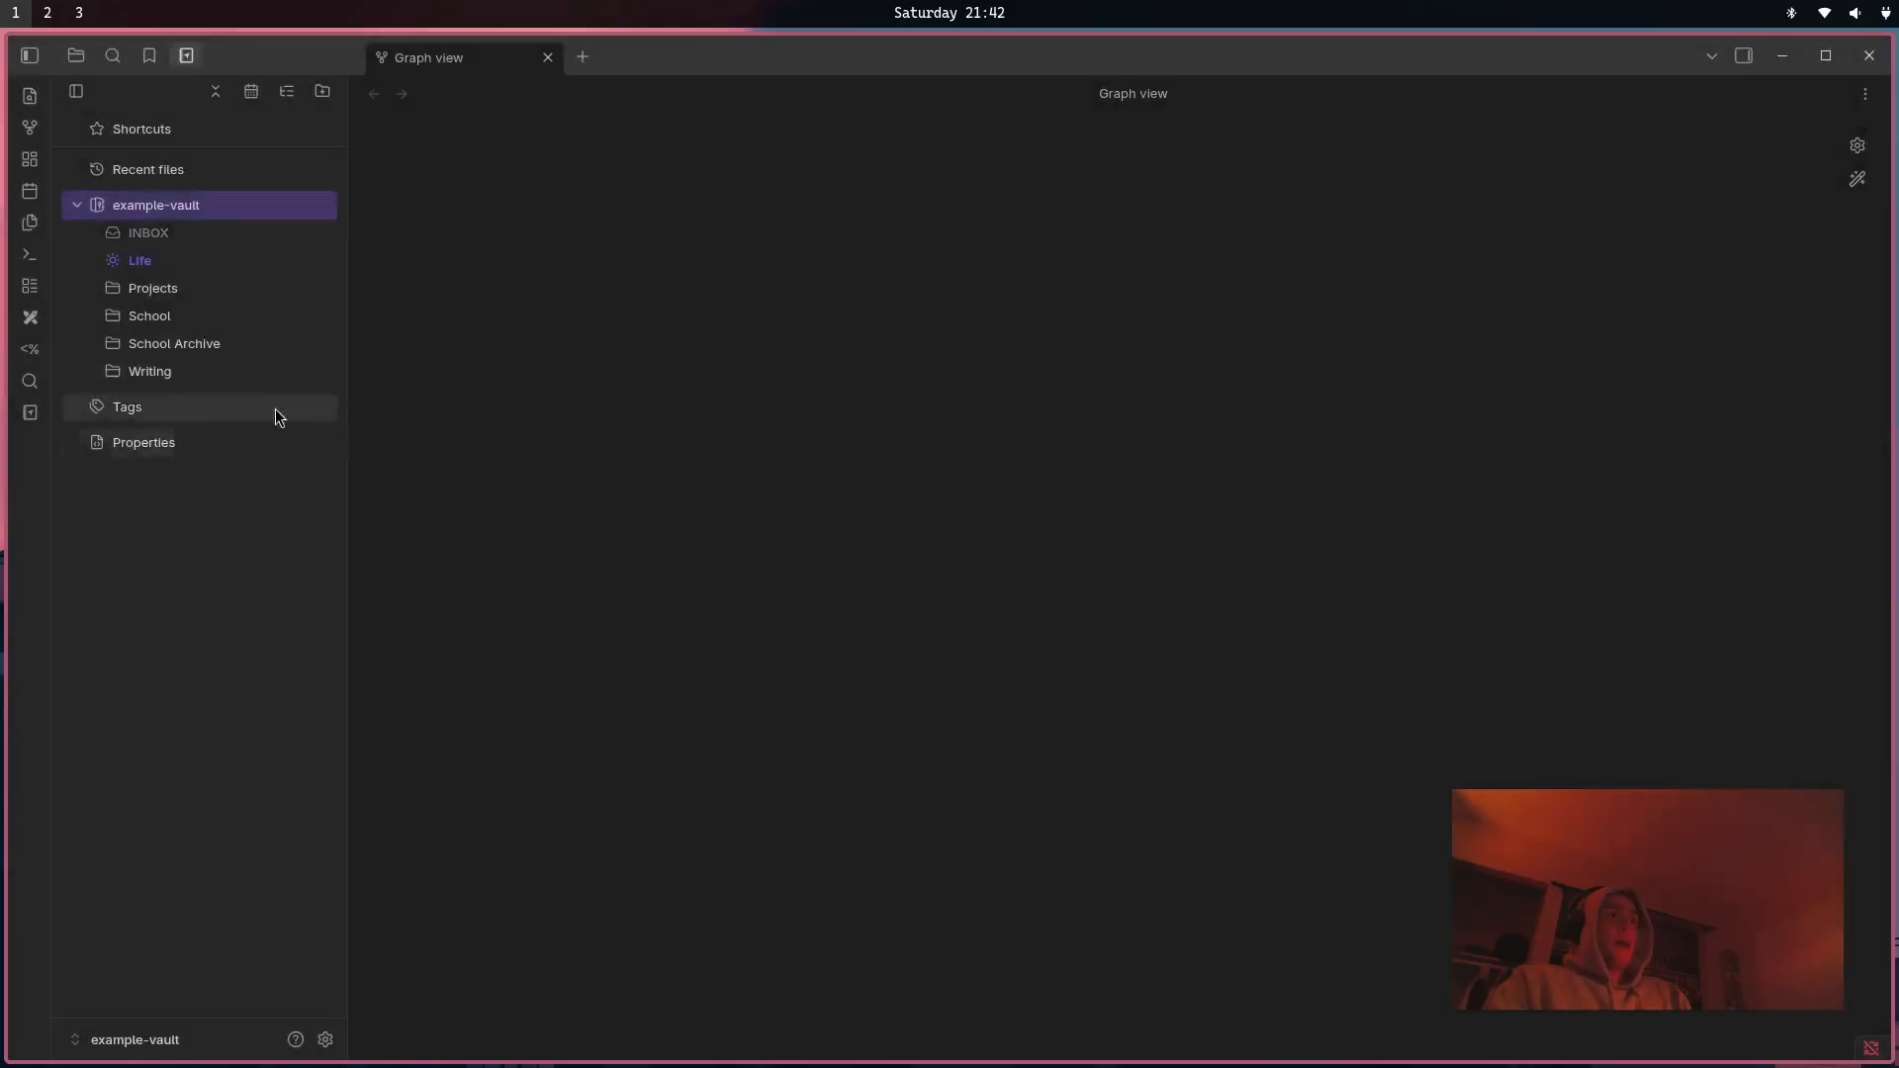
Change the Life folder's color to the amber swatch between orange and yellow in the default palette.
{"action": "right_click", "coordinate": [259, 262]}
{"action": "left_click", "coordinate": [379, 489]}
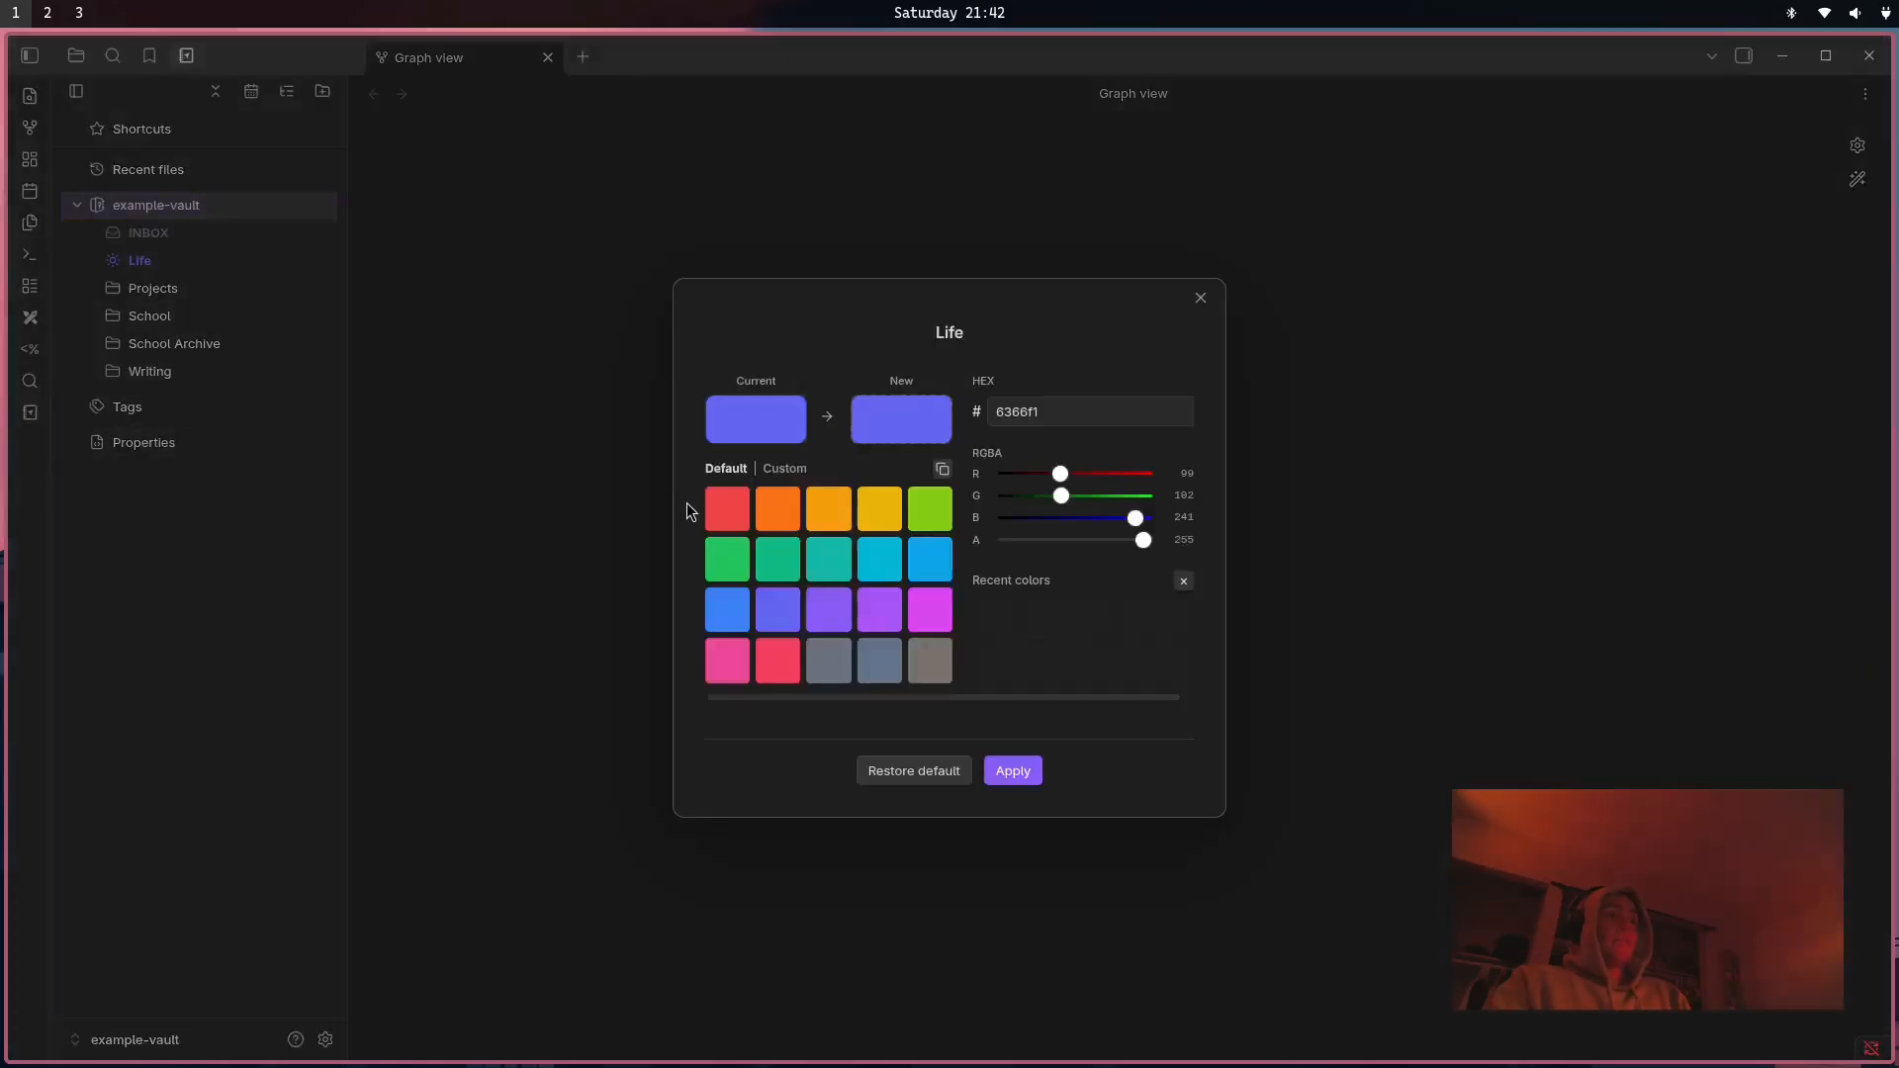
{"action": "left_click", "coordinate": [829, 509]}
{"action": "left_click", "coordinate": [1015, 773]}
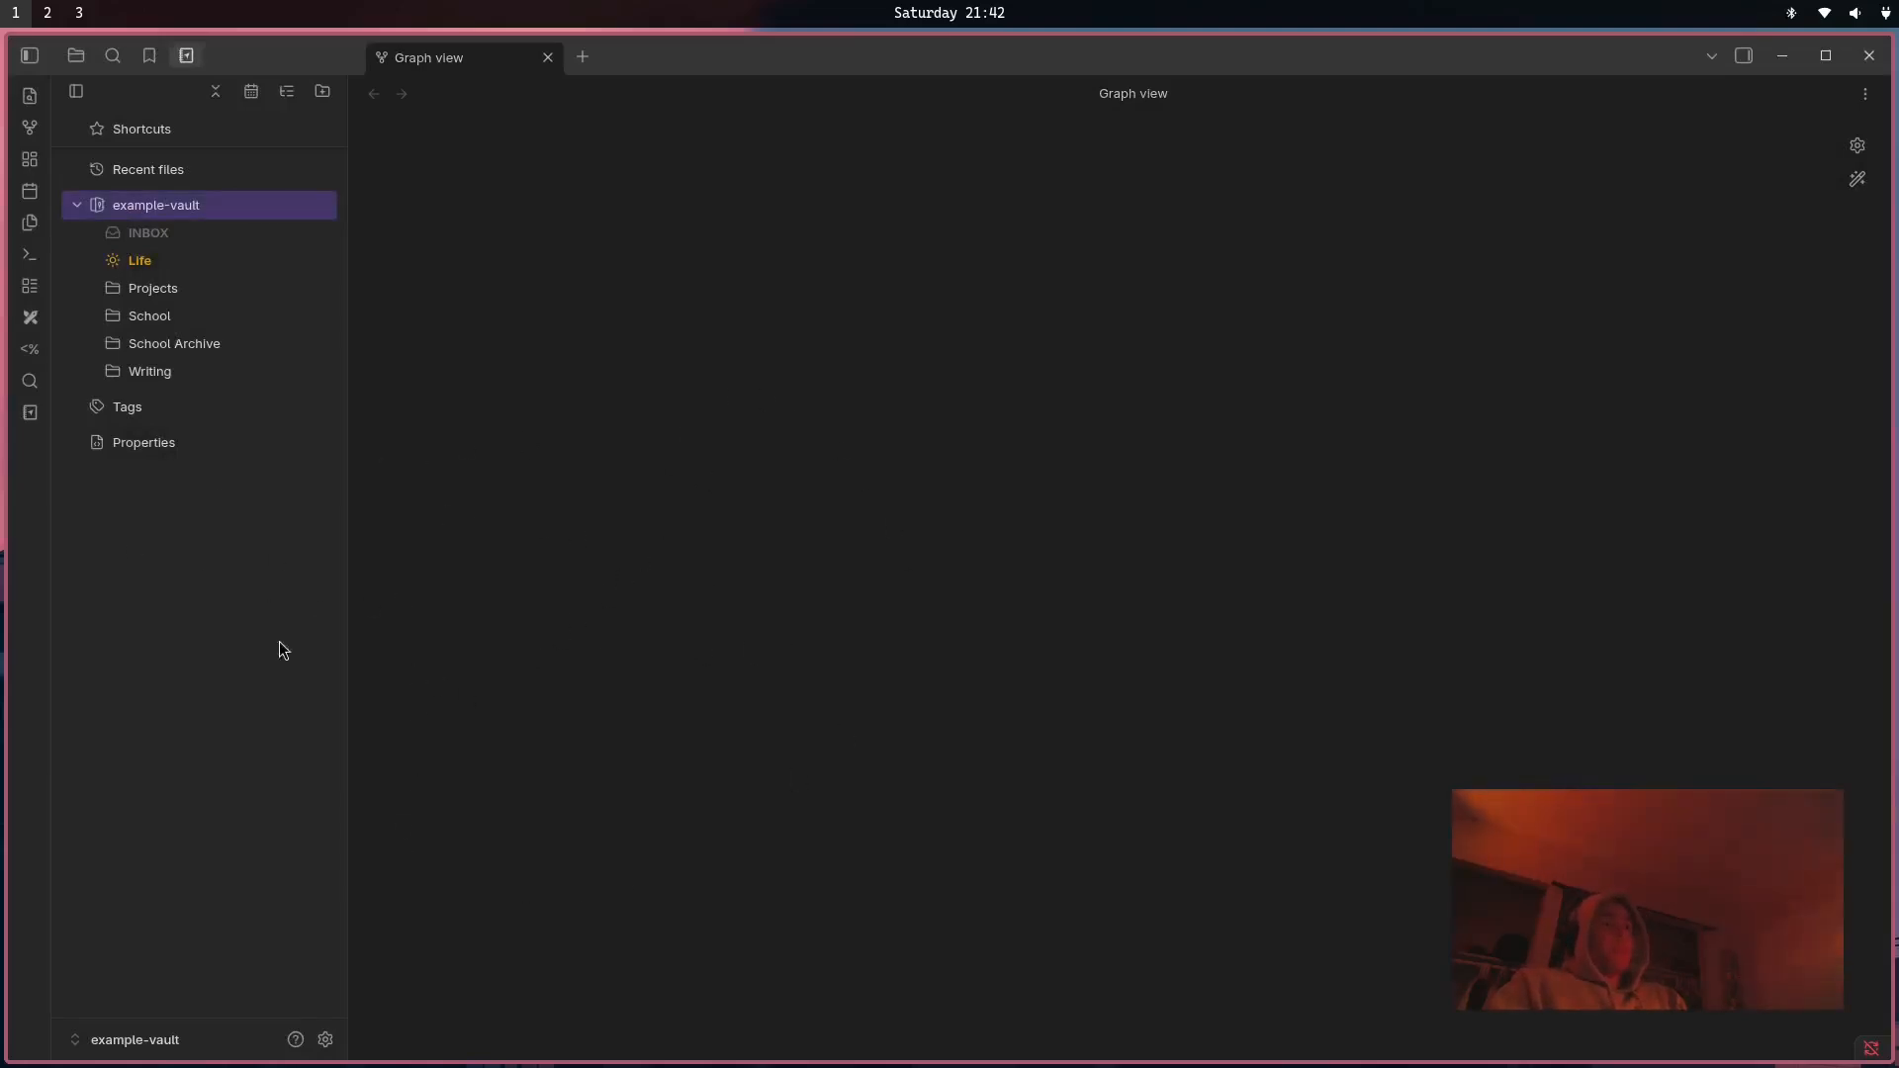
Create a new folder named TEMPLATES at the top level of example-vault.
{"action": "right_click", "coordinate": [127, 210]}
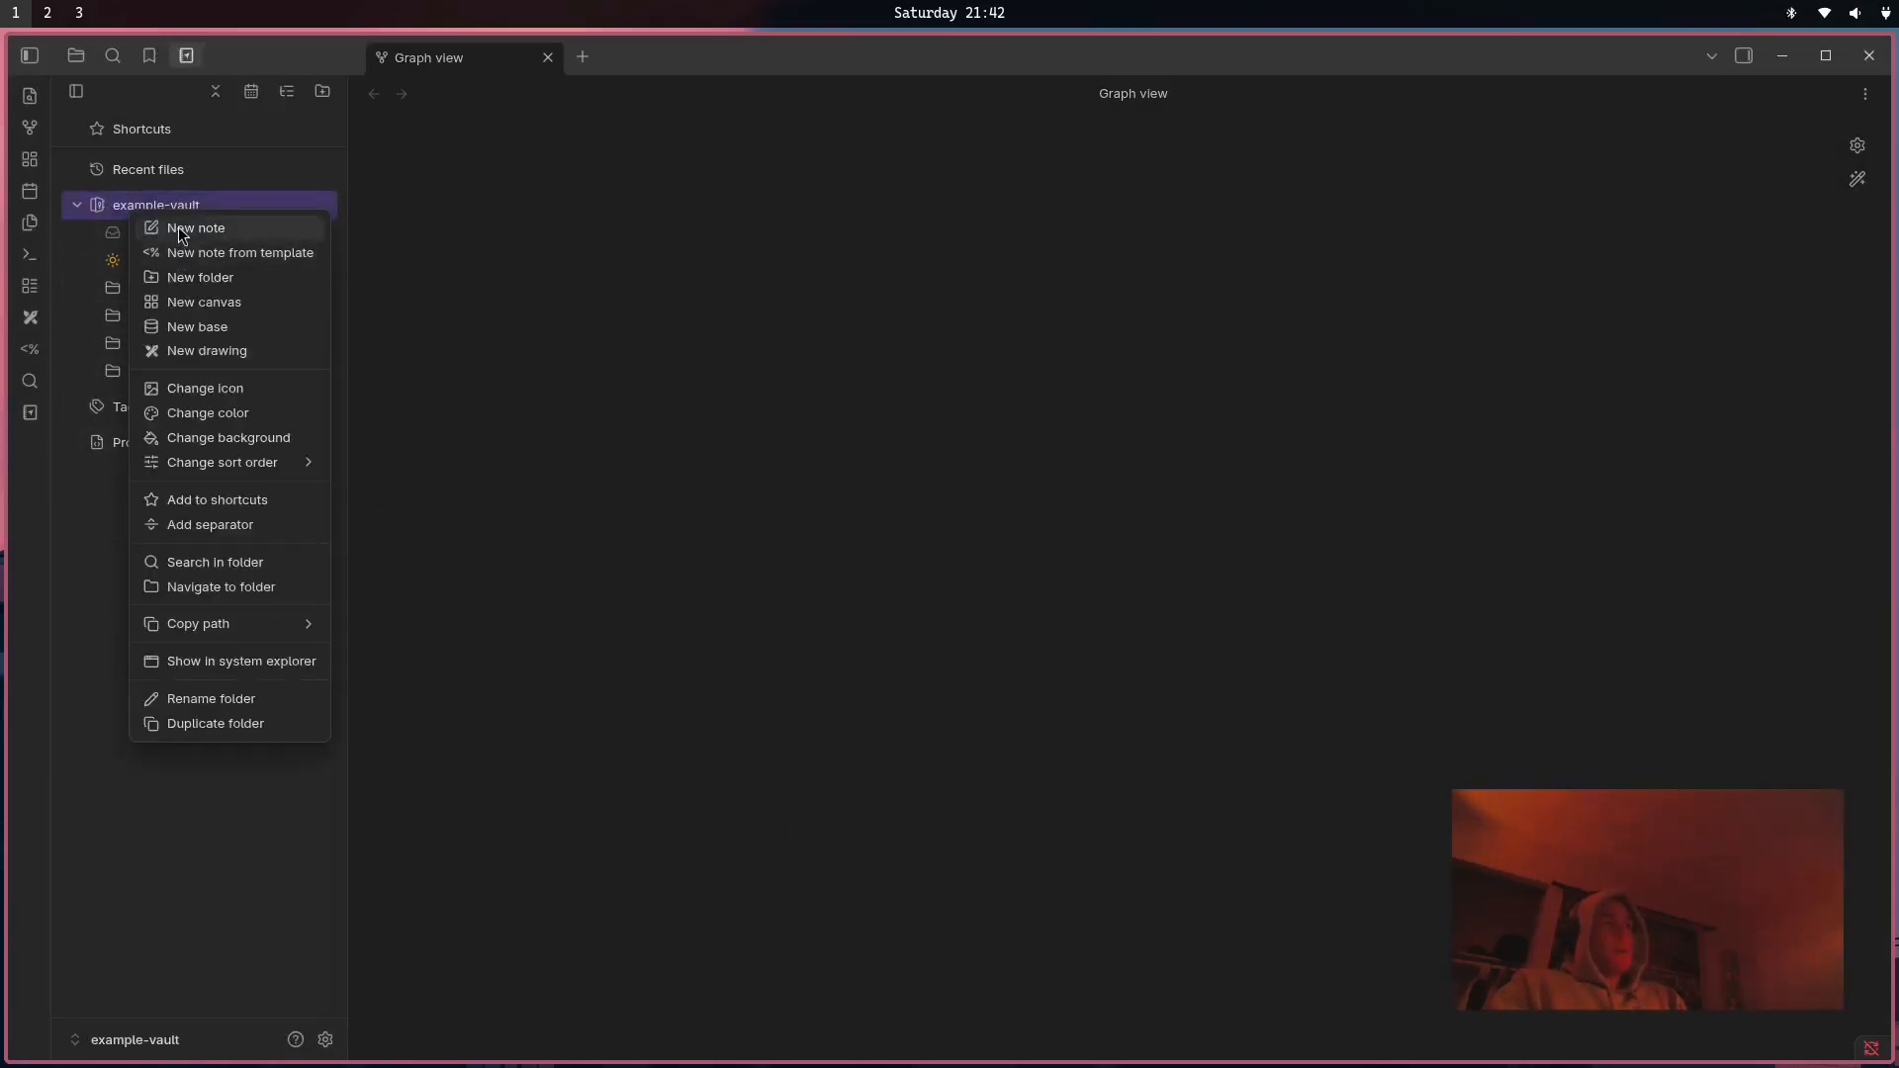
{"action": "left_click", "coordinate": [203, 277]}
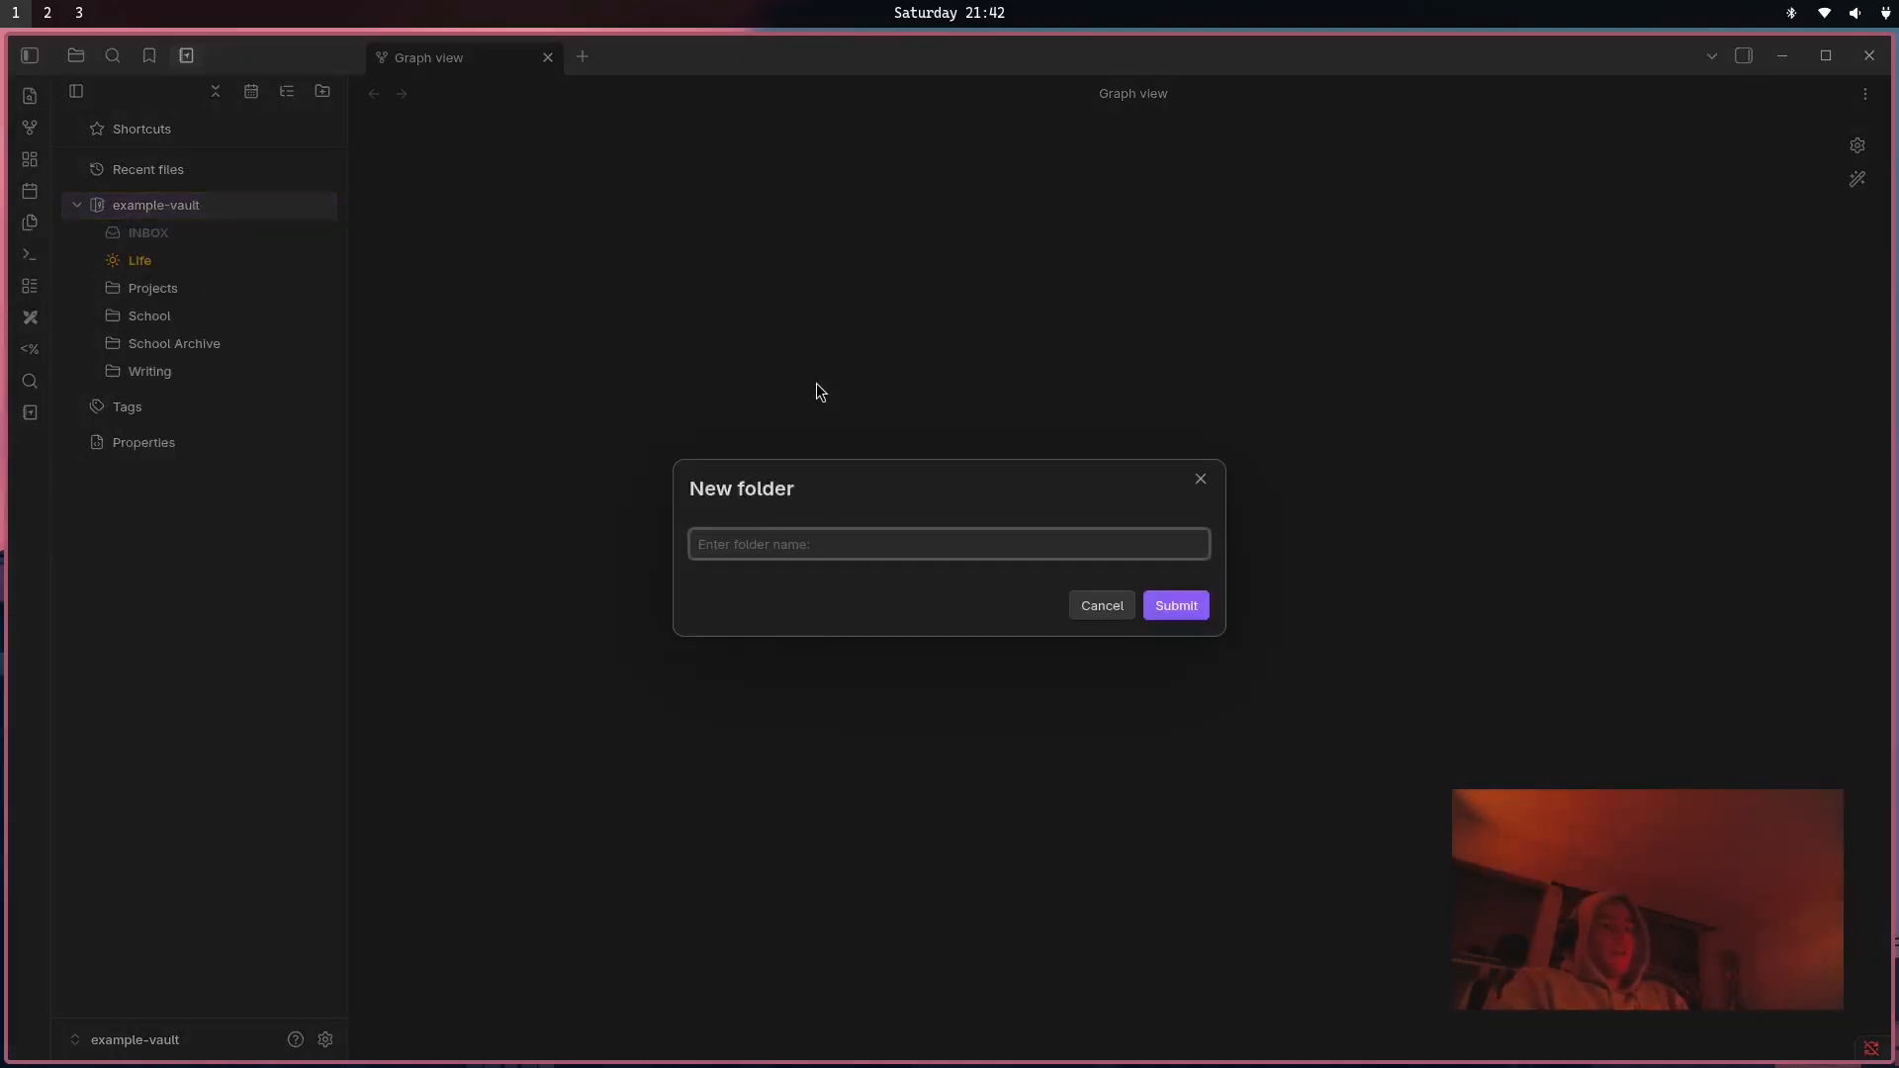
{"action": "type", "text": "TEMPLATES"}
{"action": "key", "text": "Return"}
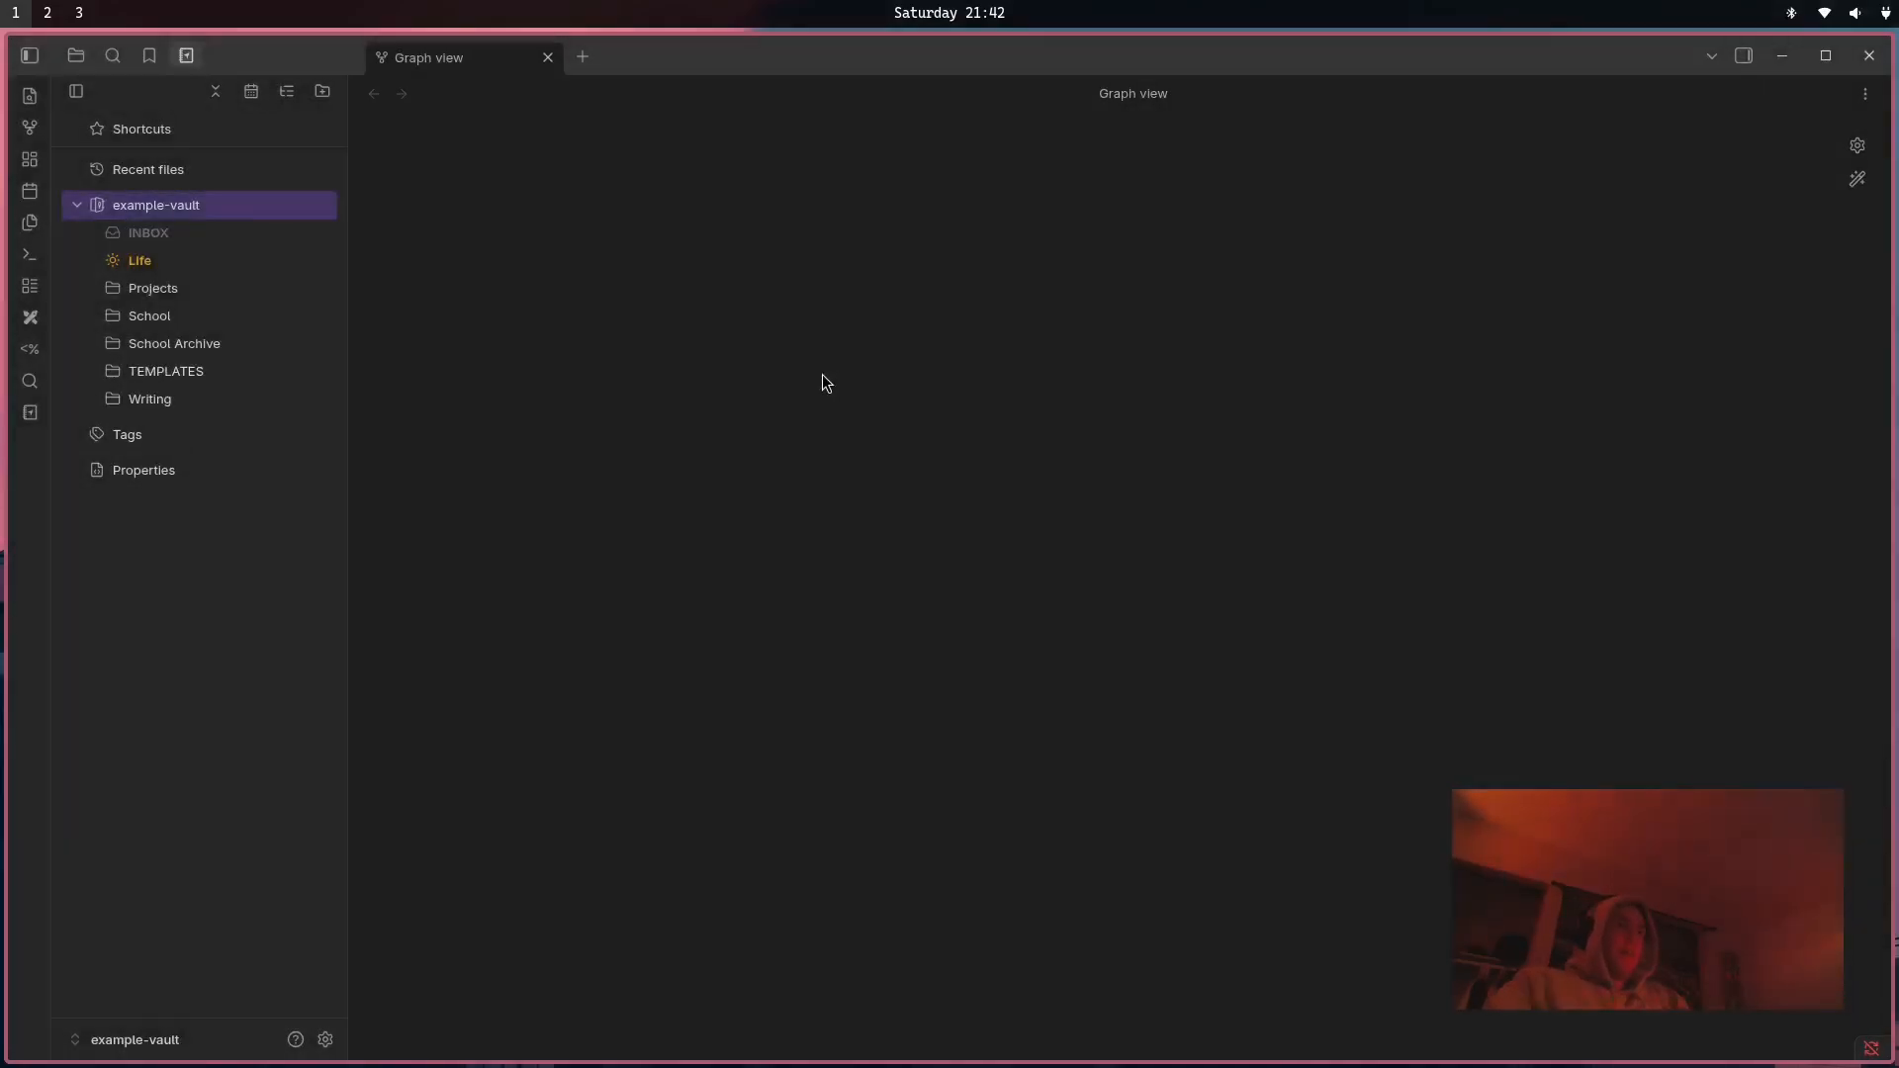
{"action": "left_click", "coordinate": [155, 380]}
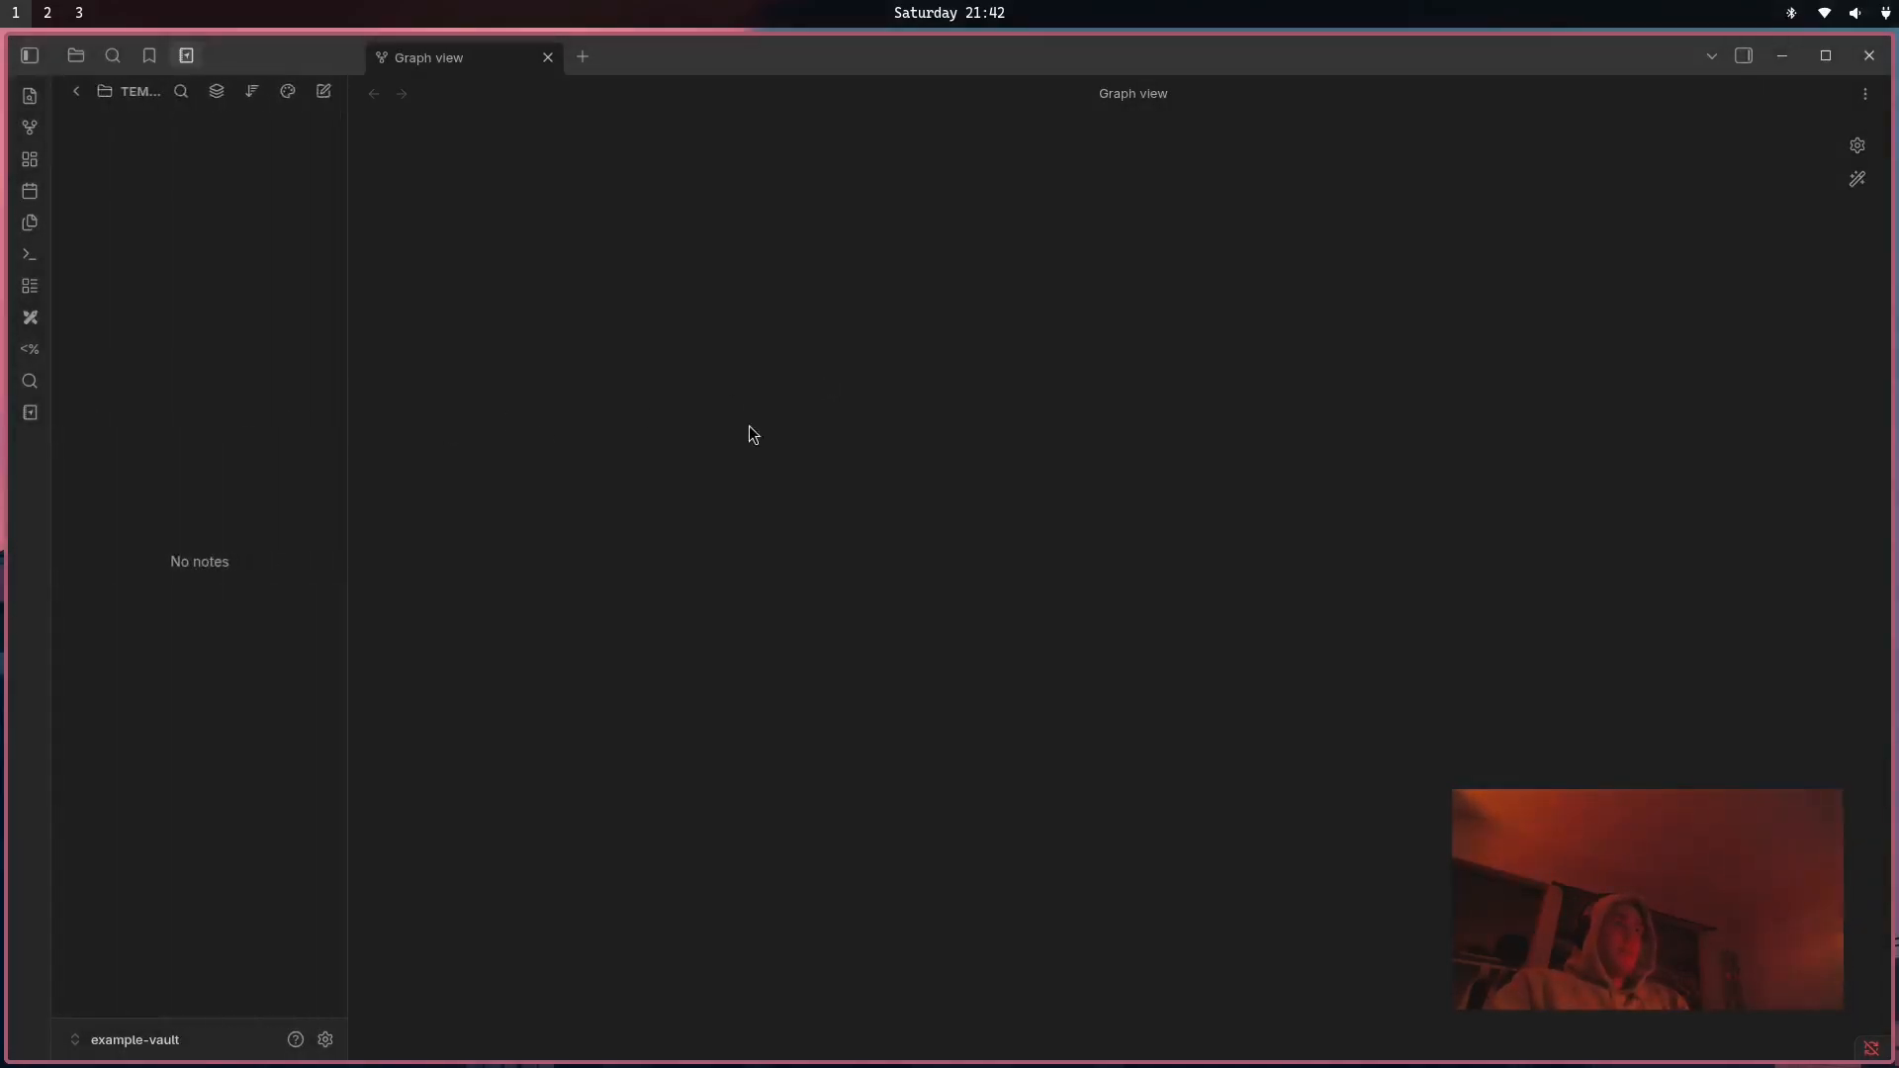
{"action": "right_click", "coordinate": [134, 262]}
{"action": "key", "text": "Escape"}
{"action": "left_click", "coordinate": [76, 91]}
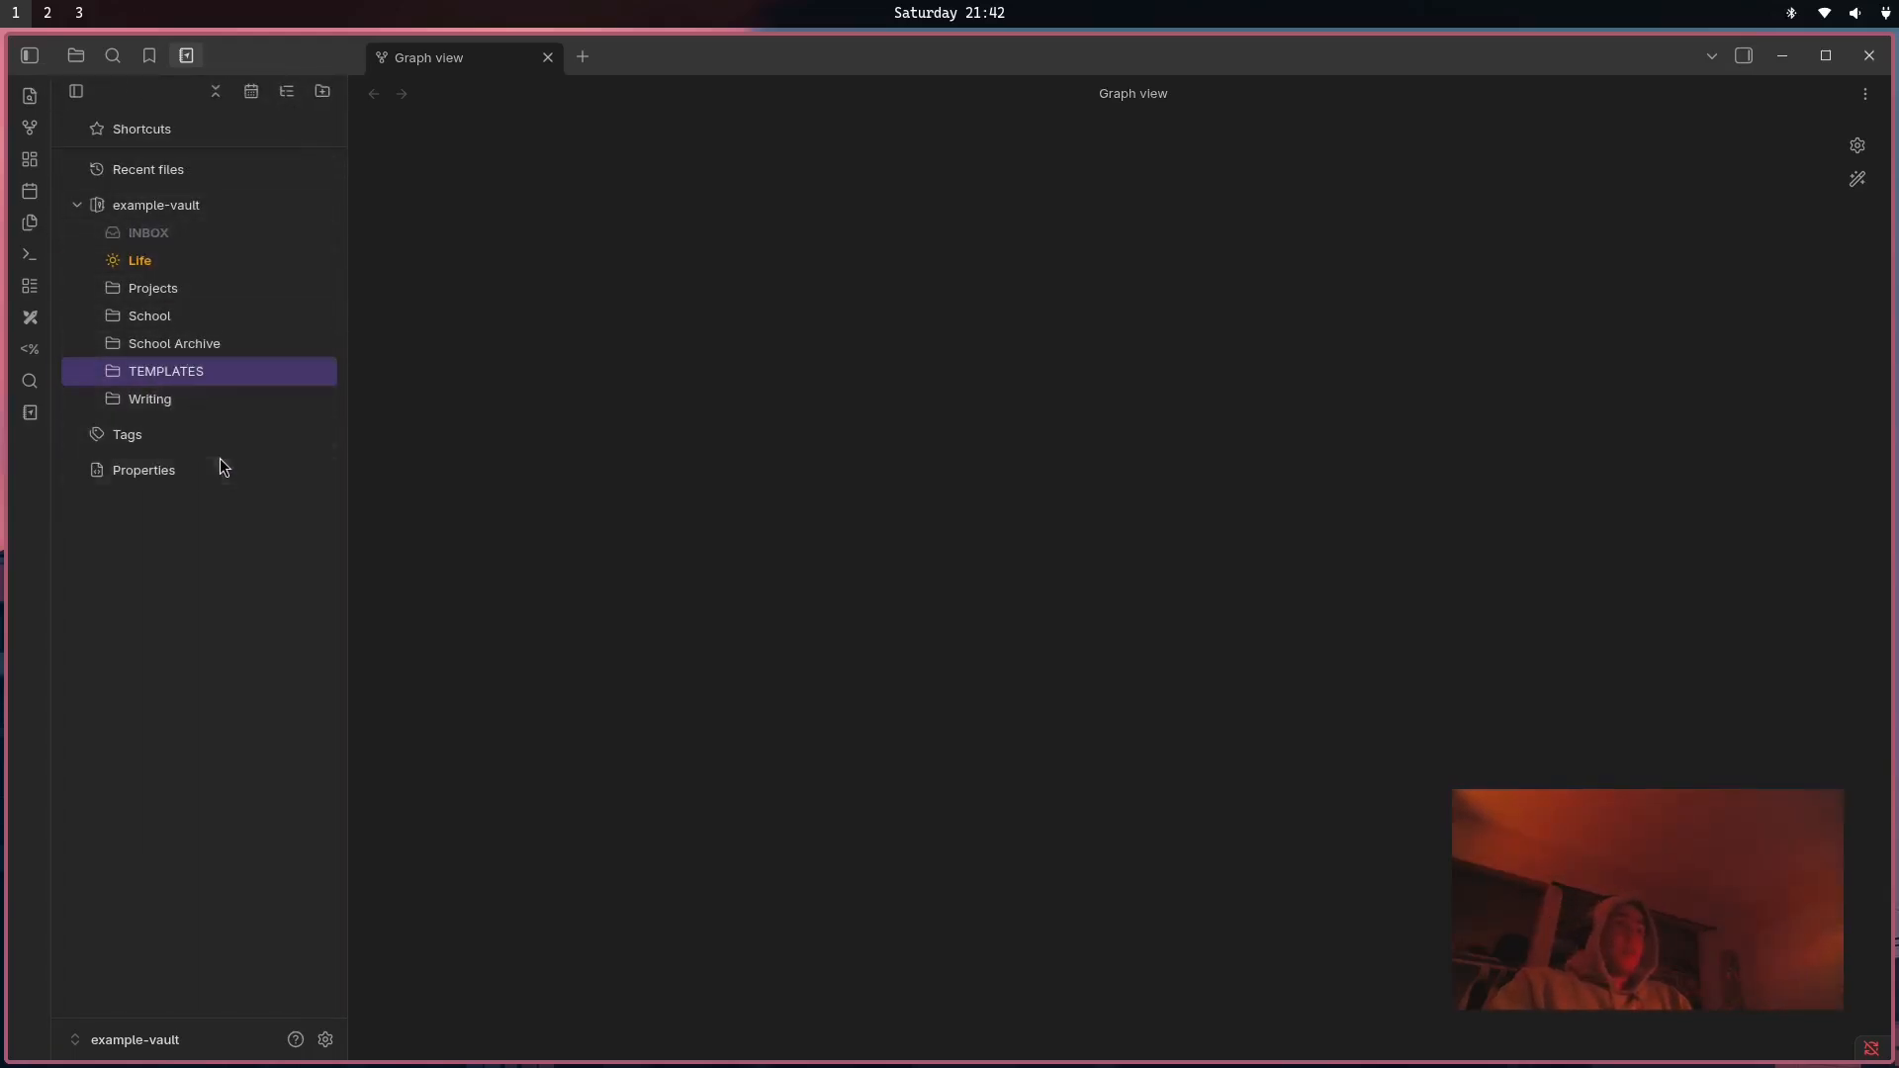
Switch to the text editor showing plugins.txt and close its window to return to the Obsidian vault.
{"action": "key", "text": "super+l"}
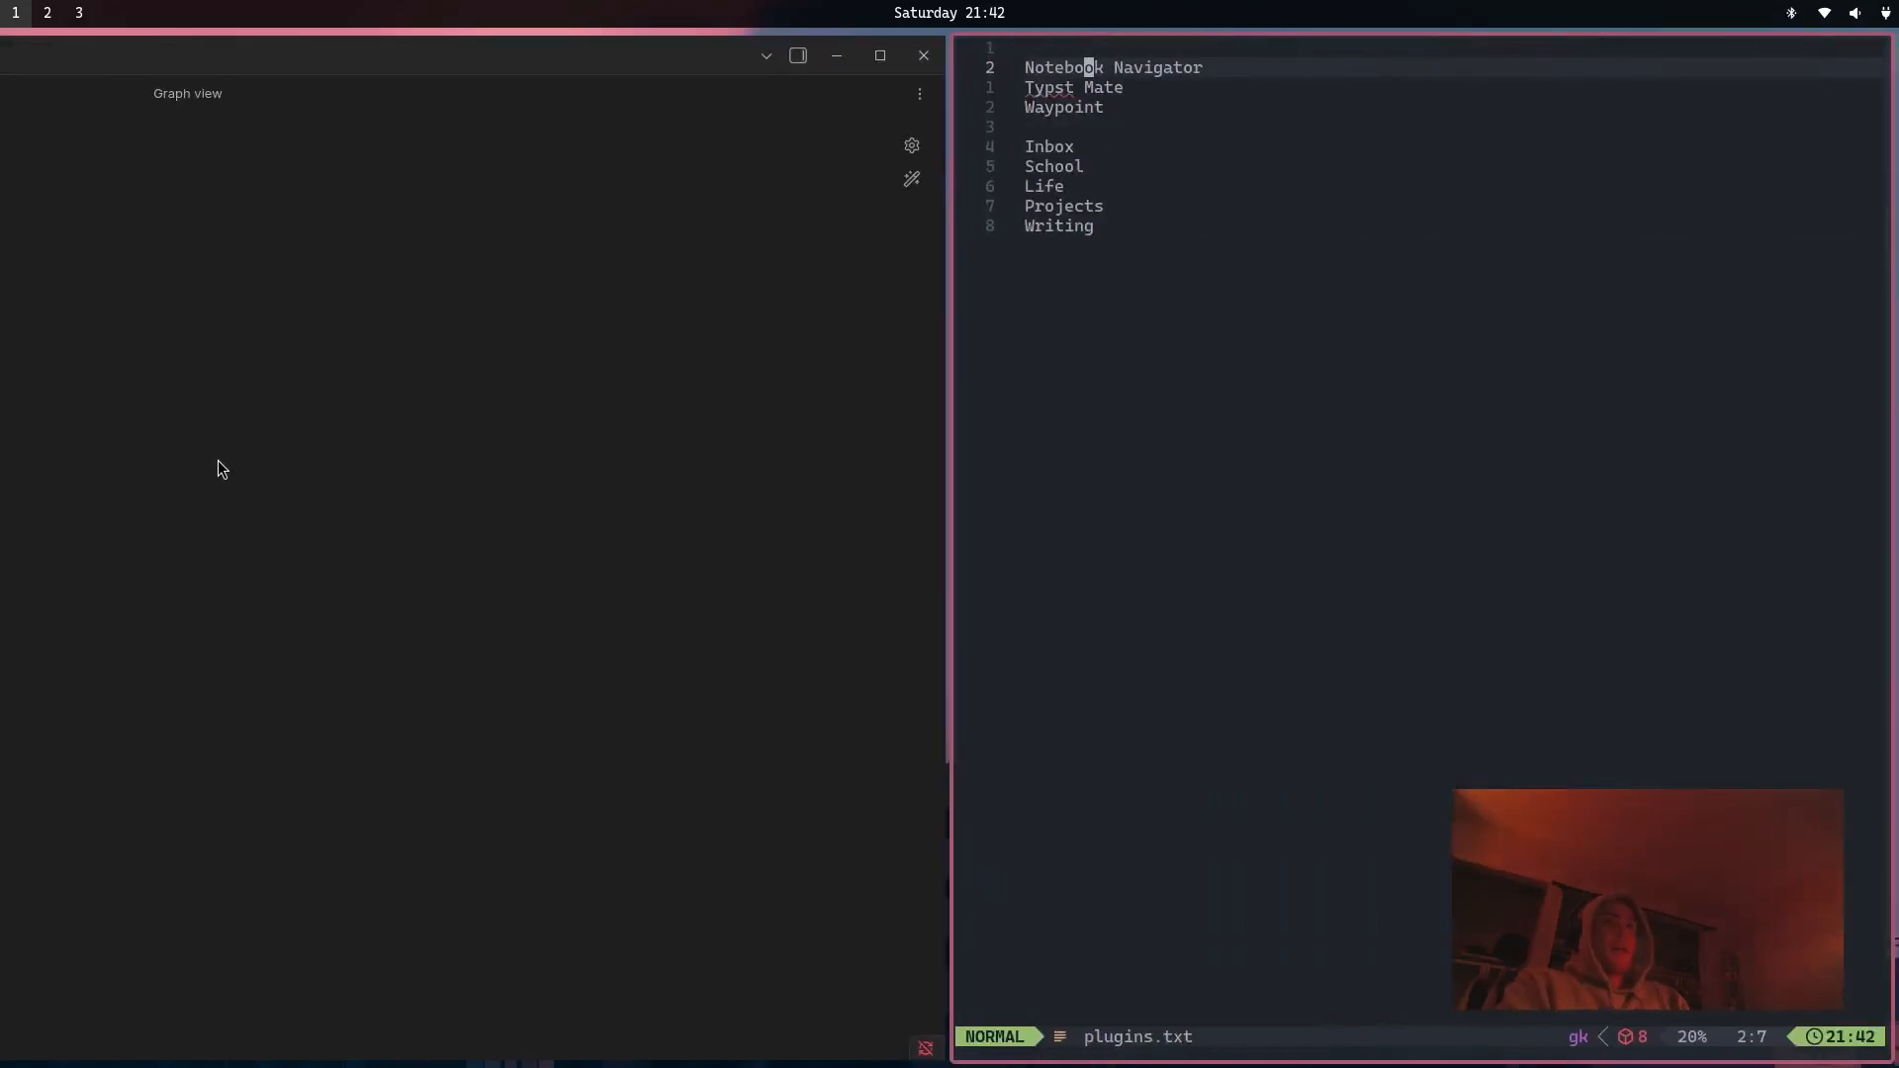
{"action": "key", "text": "super+q"}
{"action": "key", "text": "Return"}
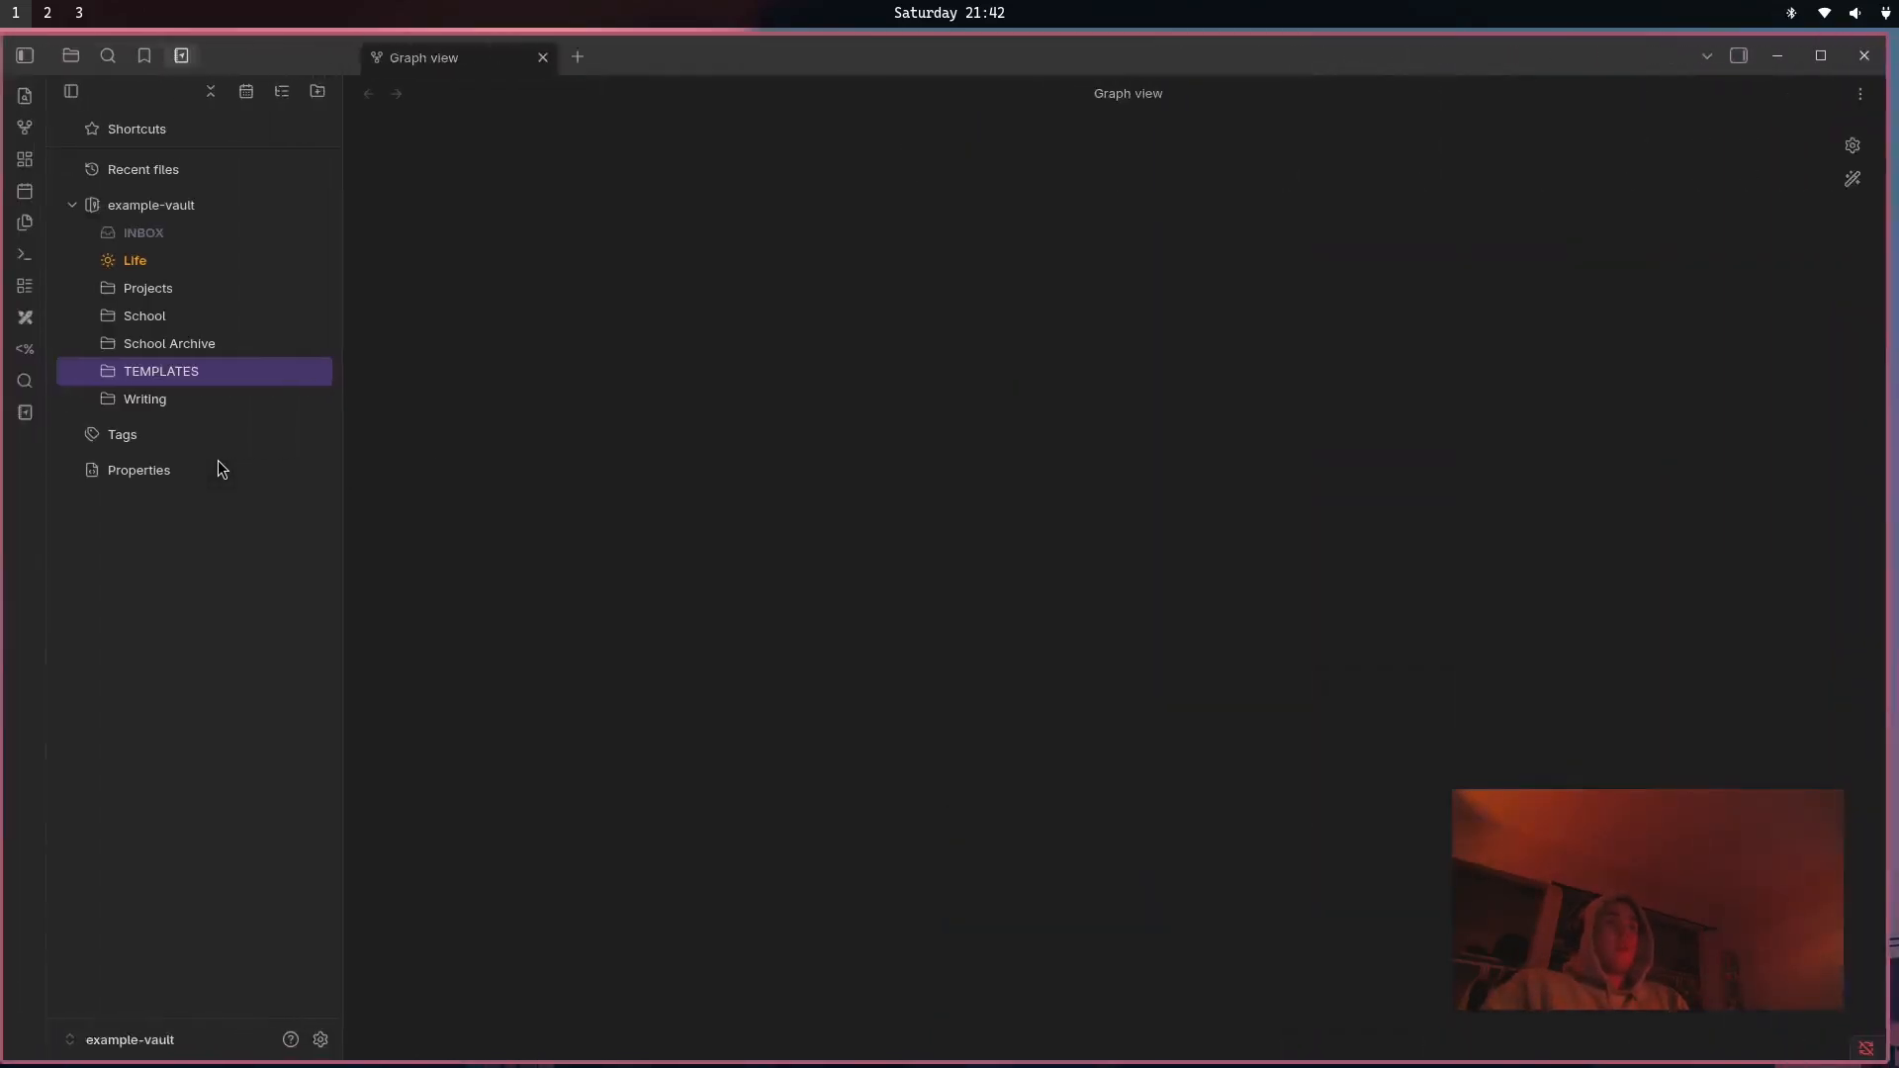
Create a new note in the TEMPLATES folder and title it Default Template.
{"action": "left_click", "coordinate": [221, 378]}
{"action": "left_click", "coordinate": [76, 91]}
{"action": "left_click", "coordinate": [178, 372]}
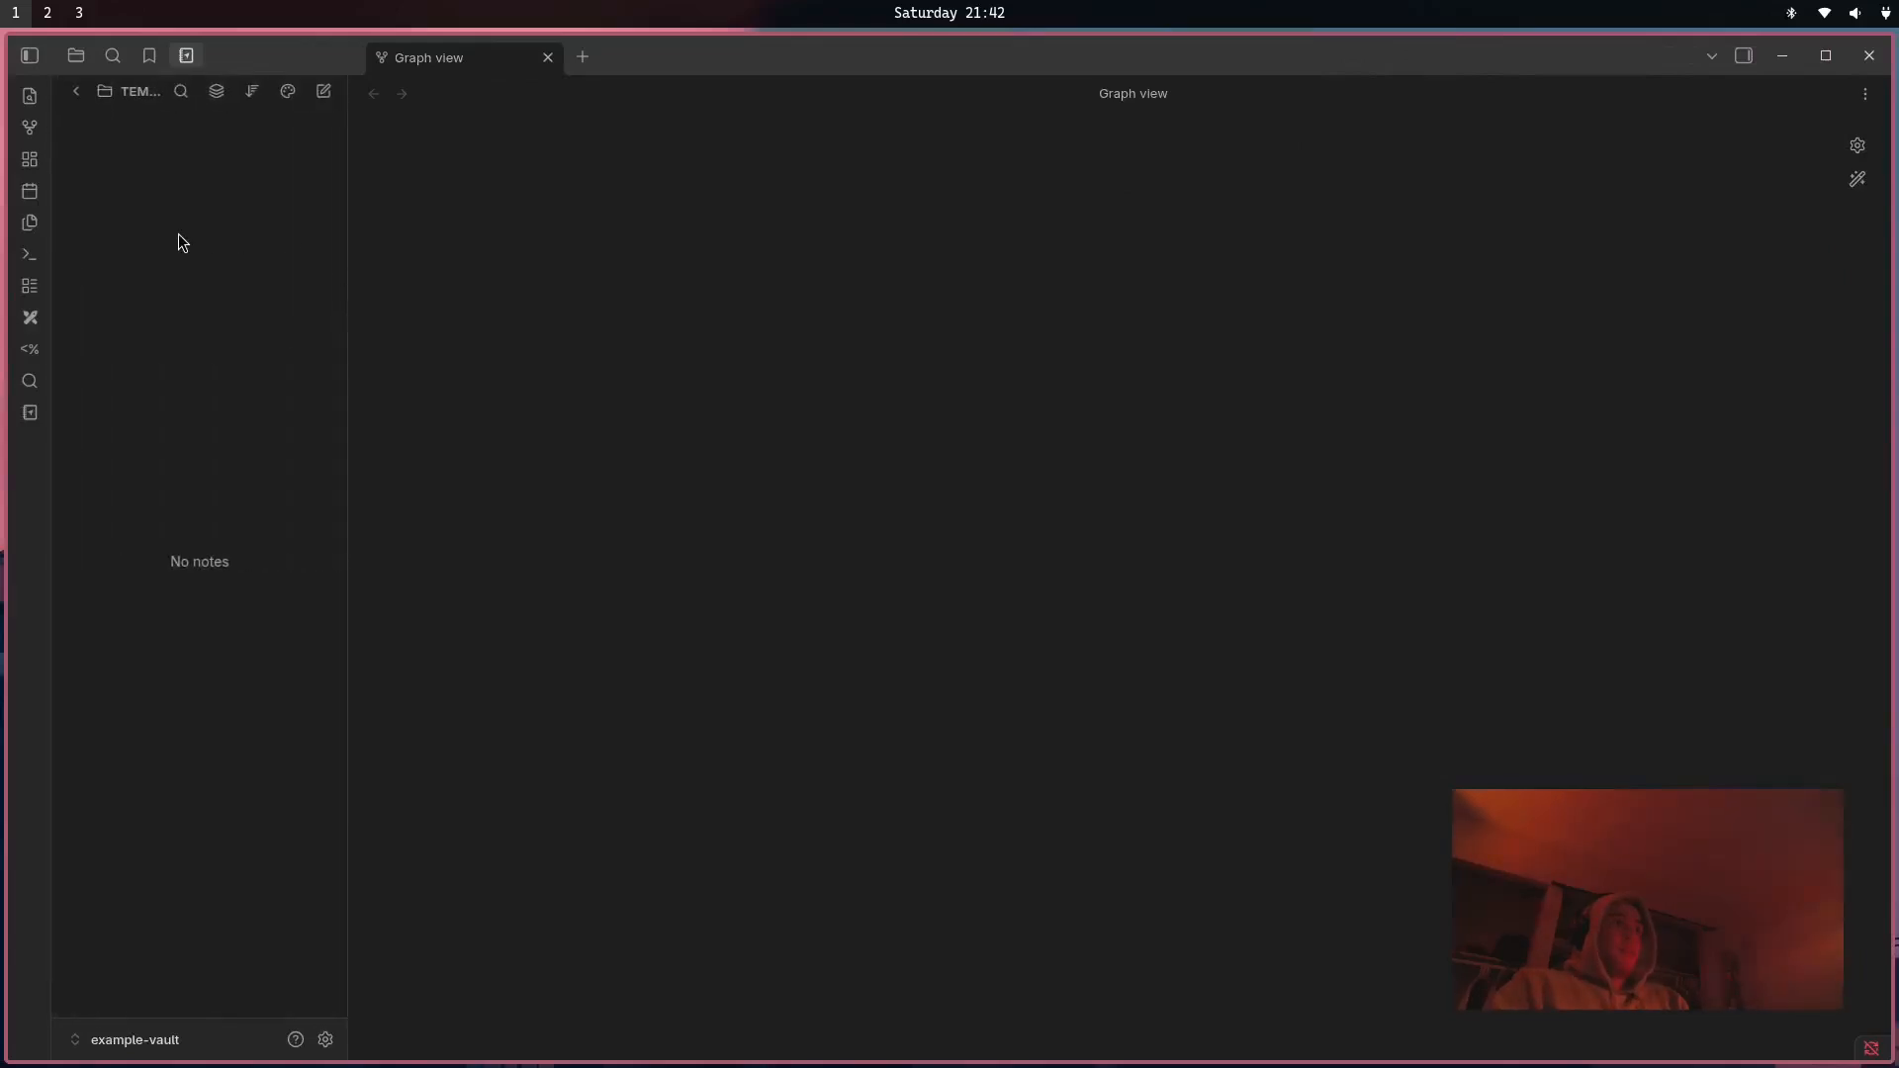
{"action": "right_click", "coordinate": [161, 178]}
{"action": "left_click", "coordinate": [190, 192]}
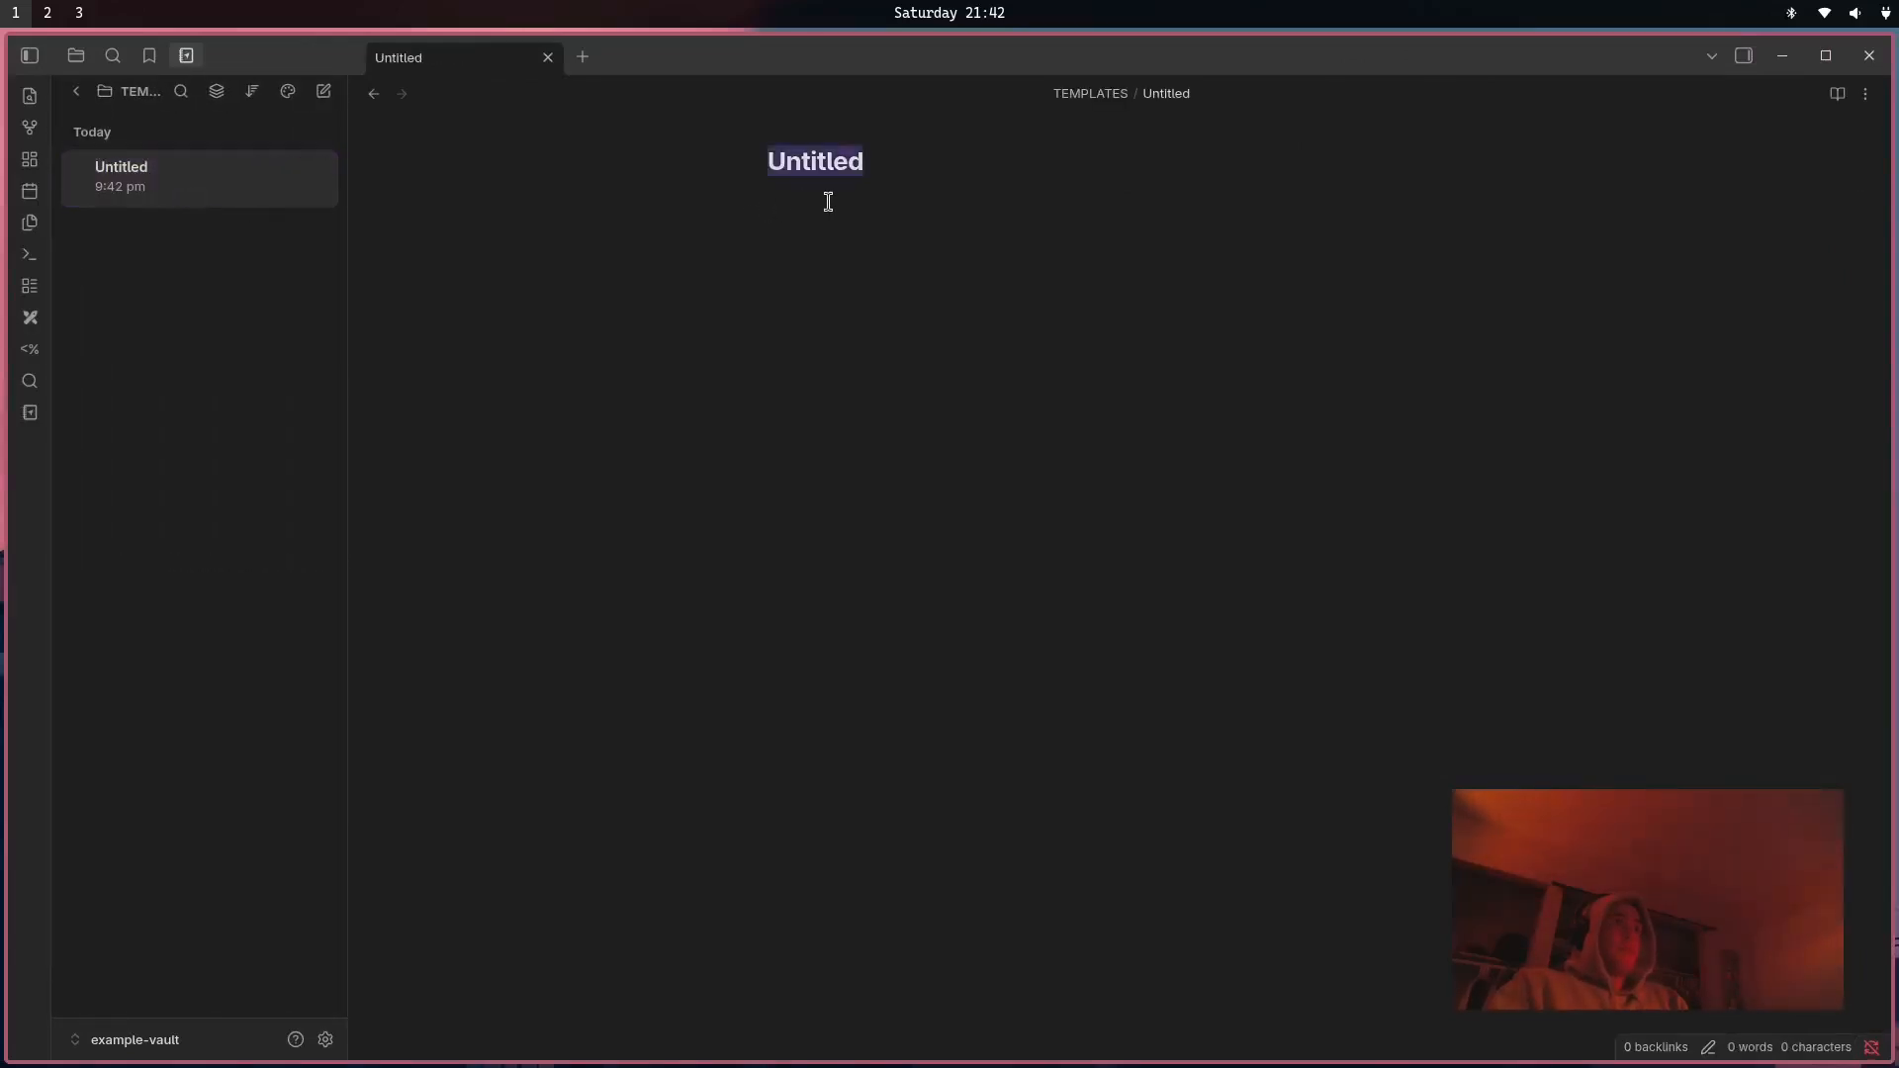
{"action": "type", "text": "D"}
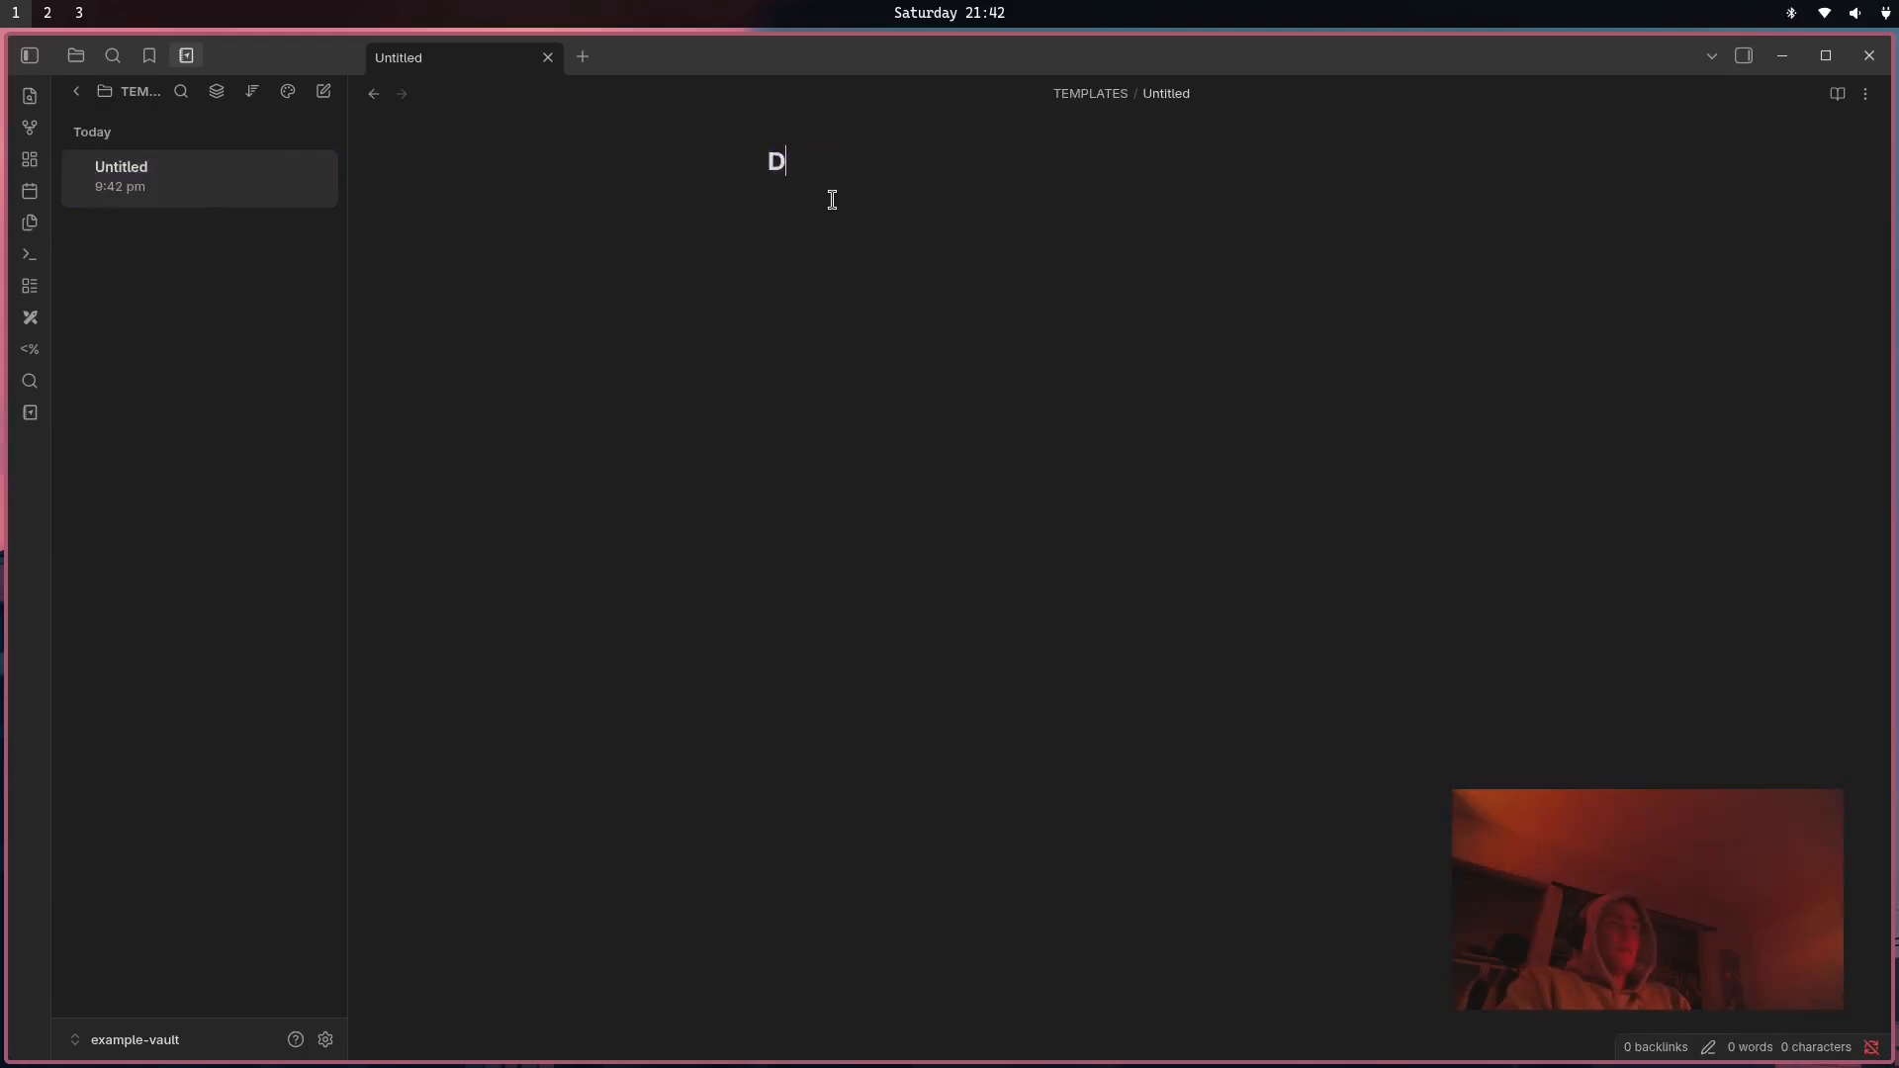
{"action": "type", "text": "efault Template"}
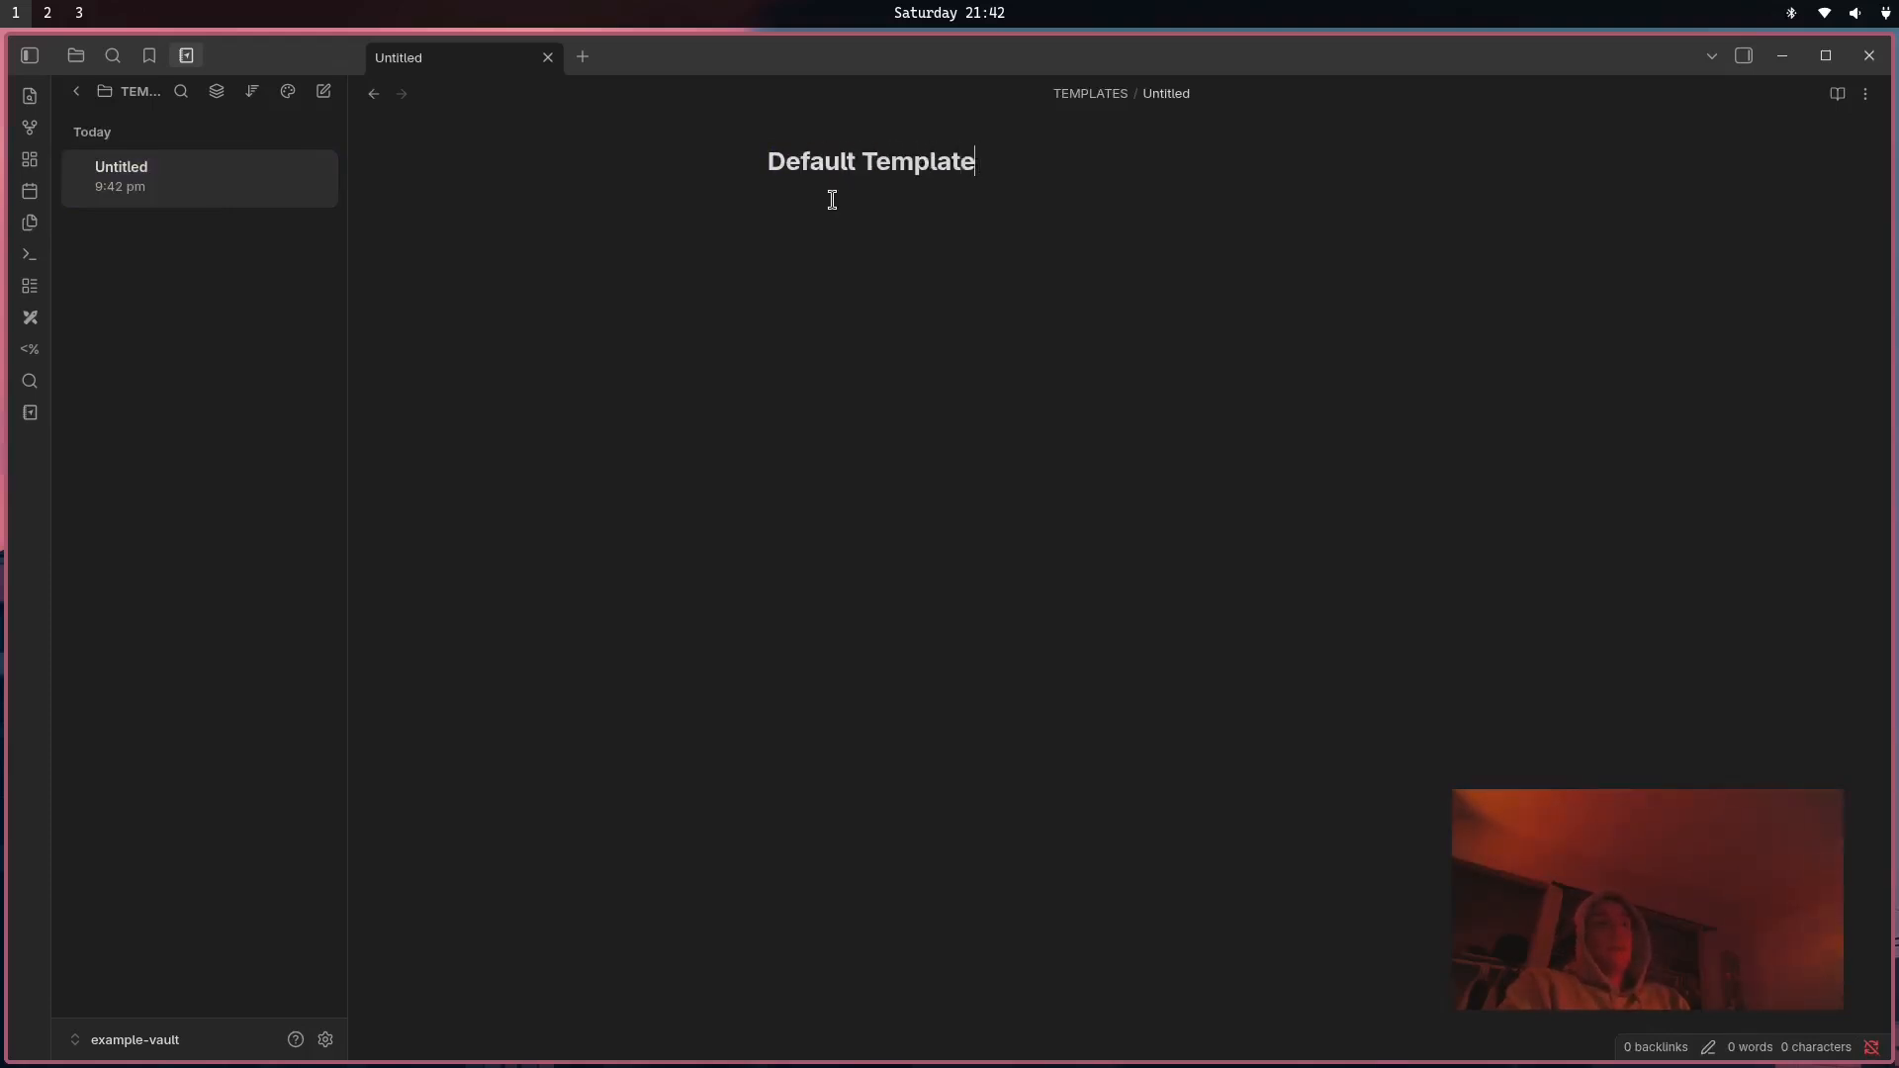
{"action": "key", "text": "Return"}
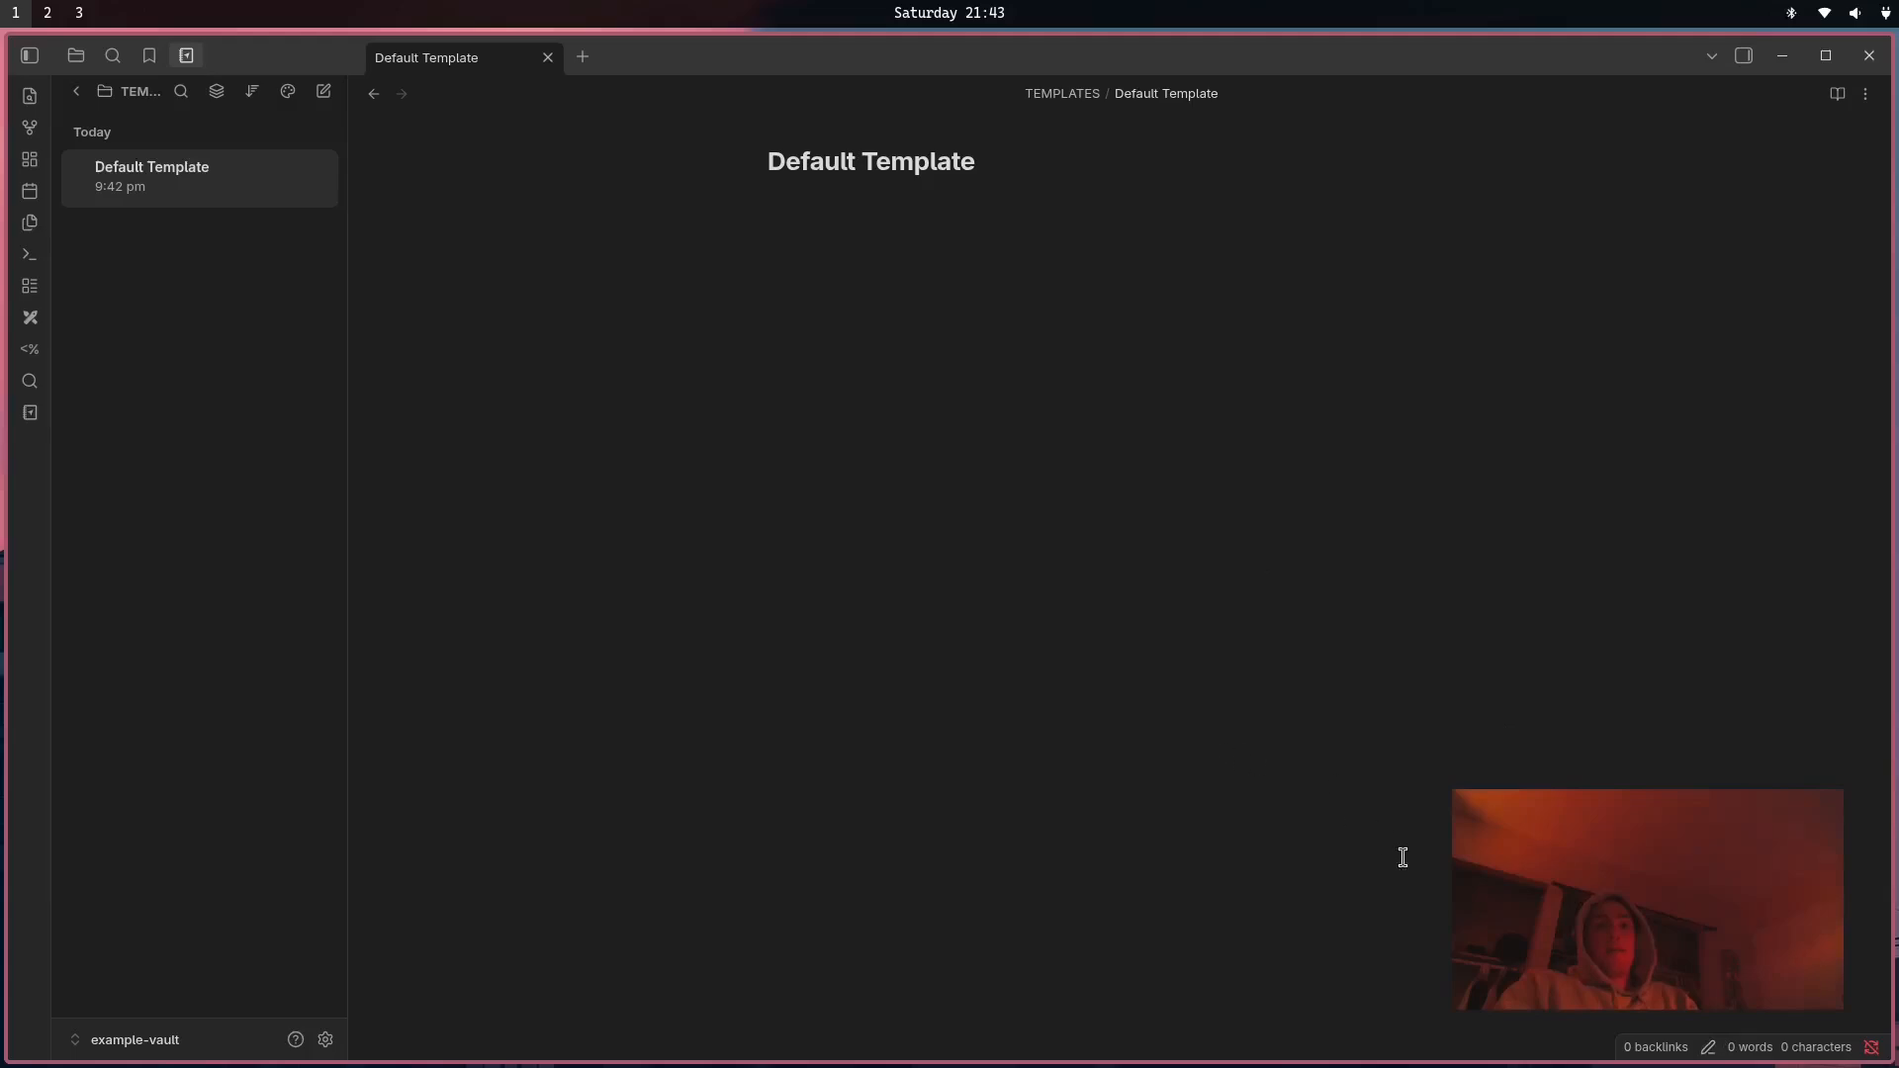
Switch Default Template to source mode and write a frontmatter block between --- lines with empty type:, date: and people: entries.
{"action": "left_click", "coordinate": [1708, 1050]}
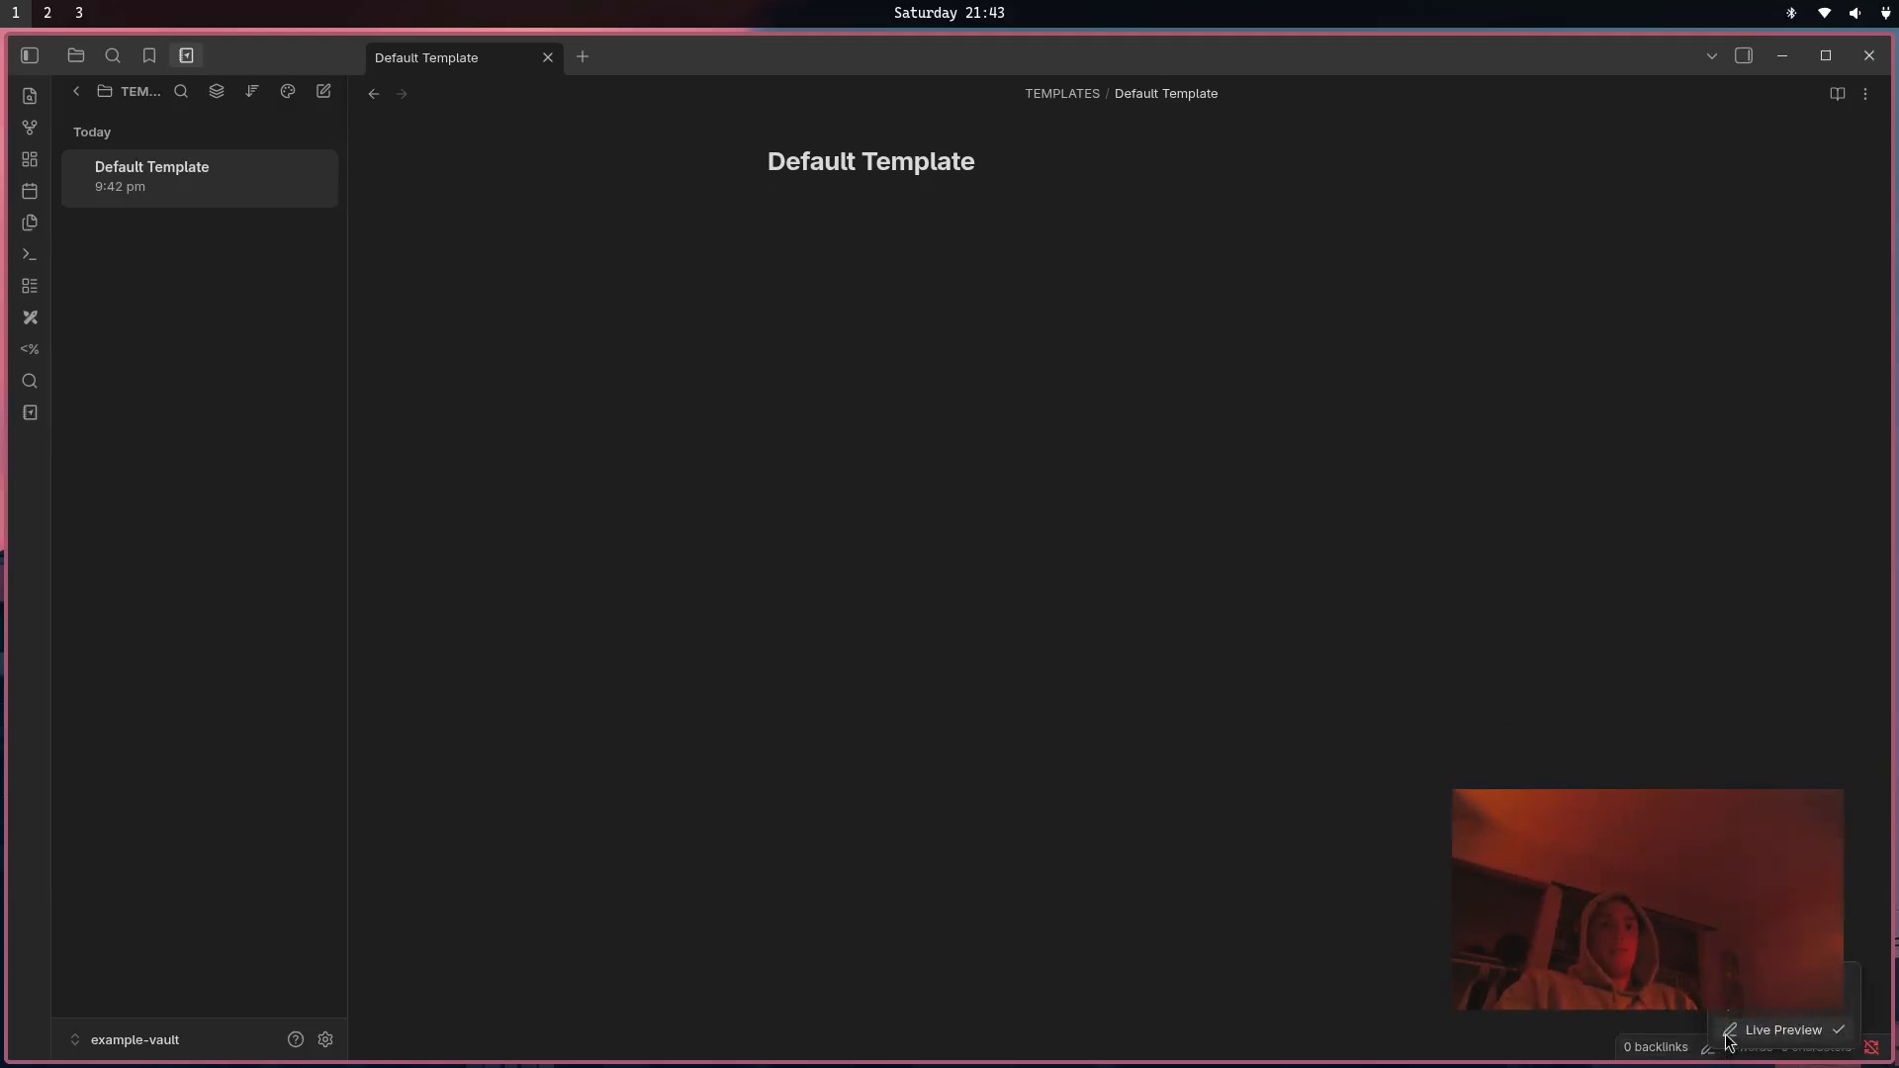
{"action": "left_click", "coordinate": [1805, 1011]}
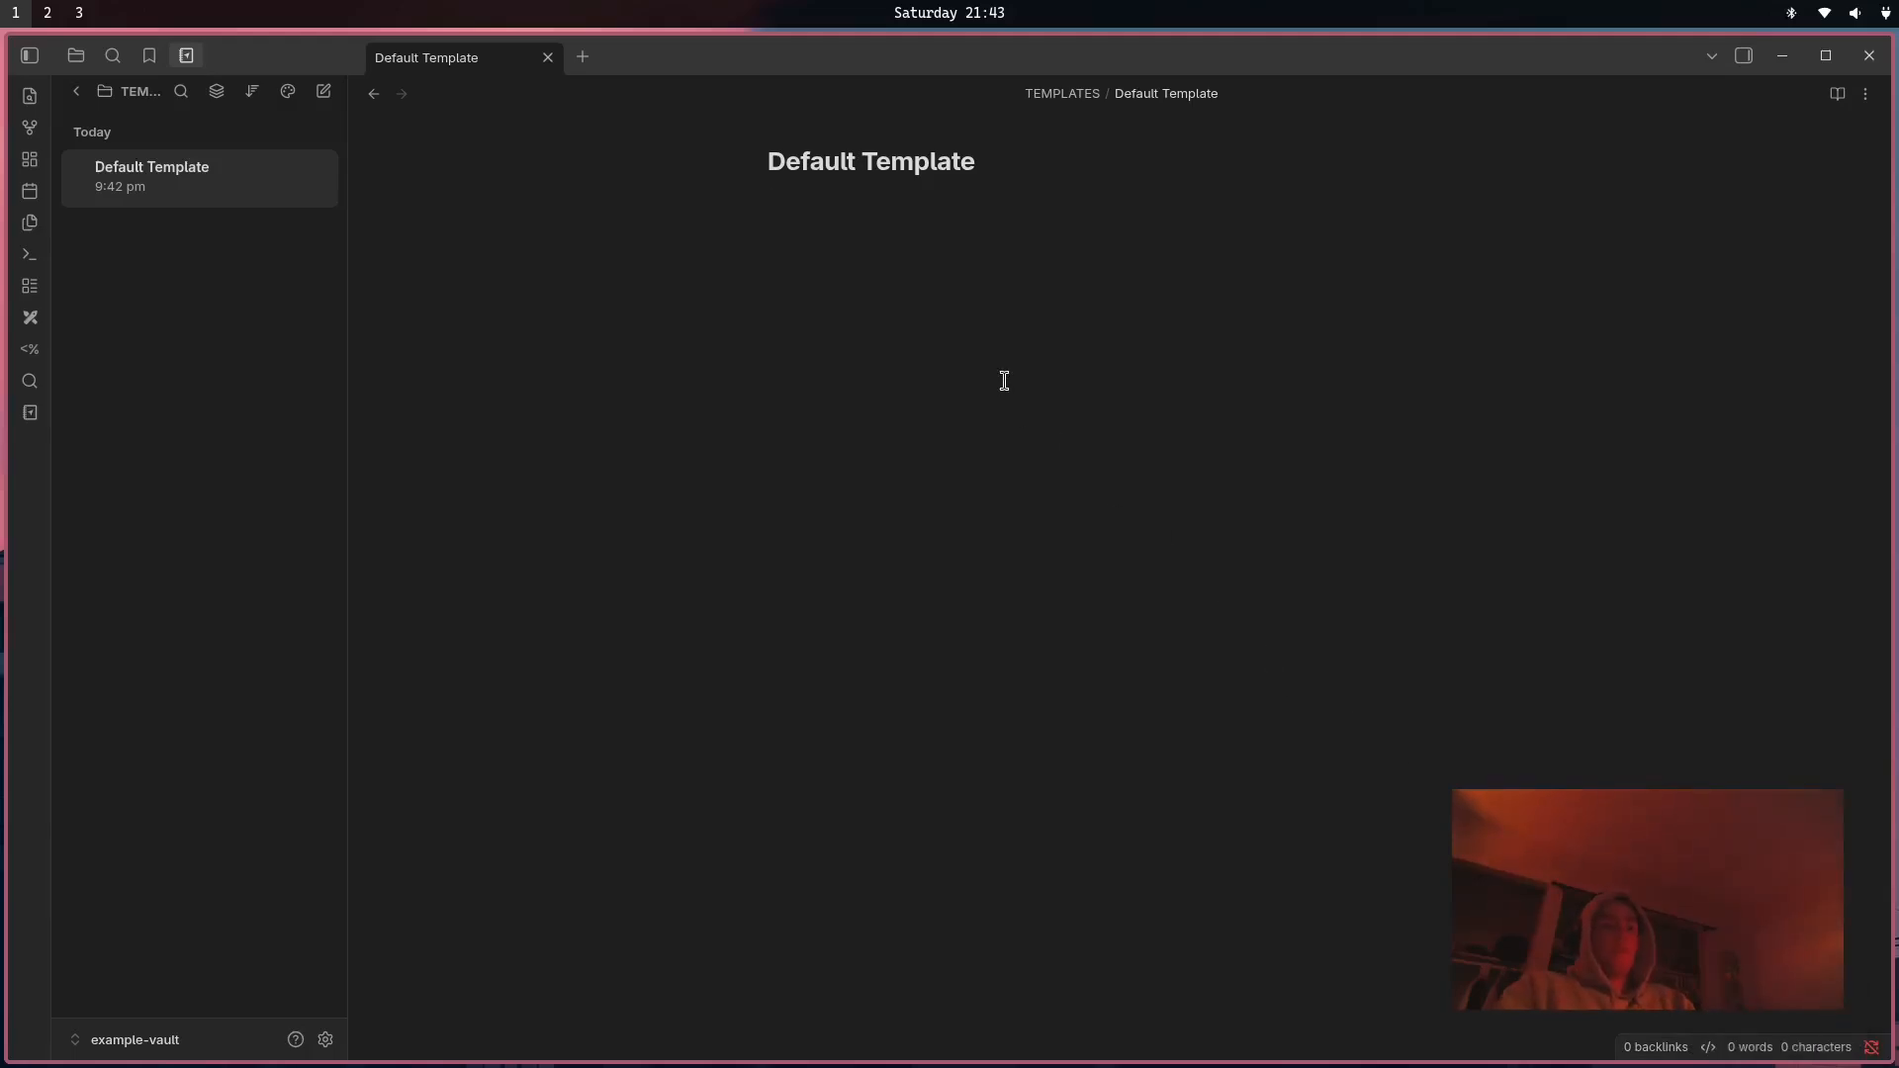
{"action": "type", "text": "---"}
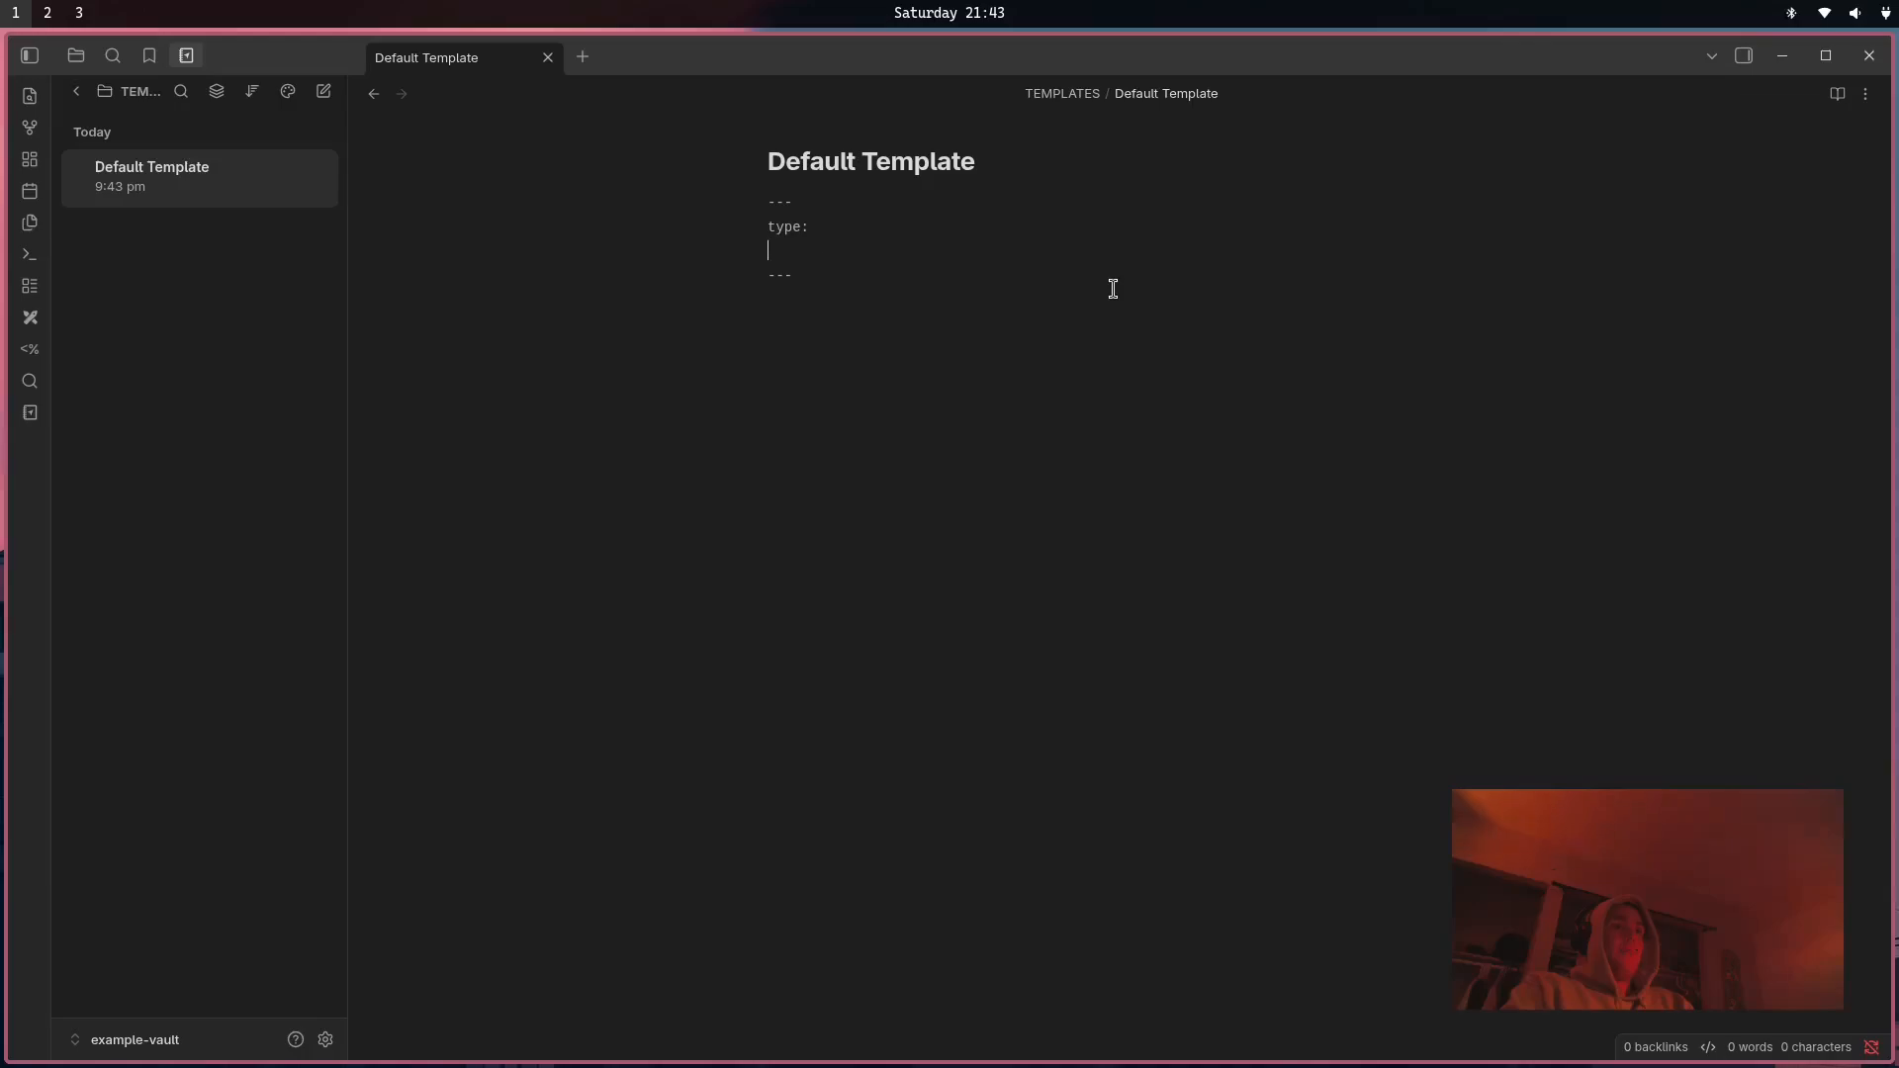
{"action": "type", "text": "date:"}
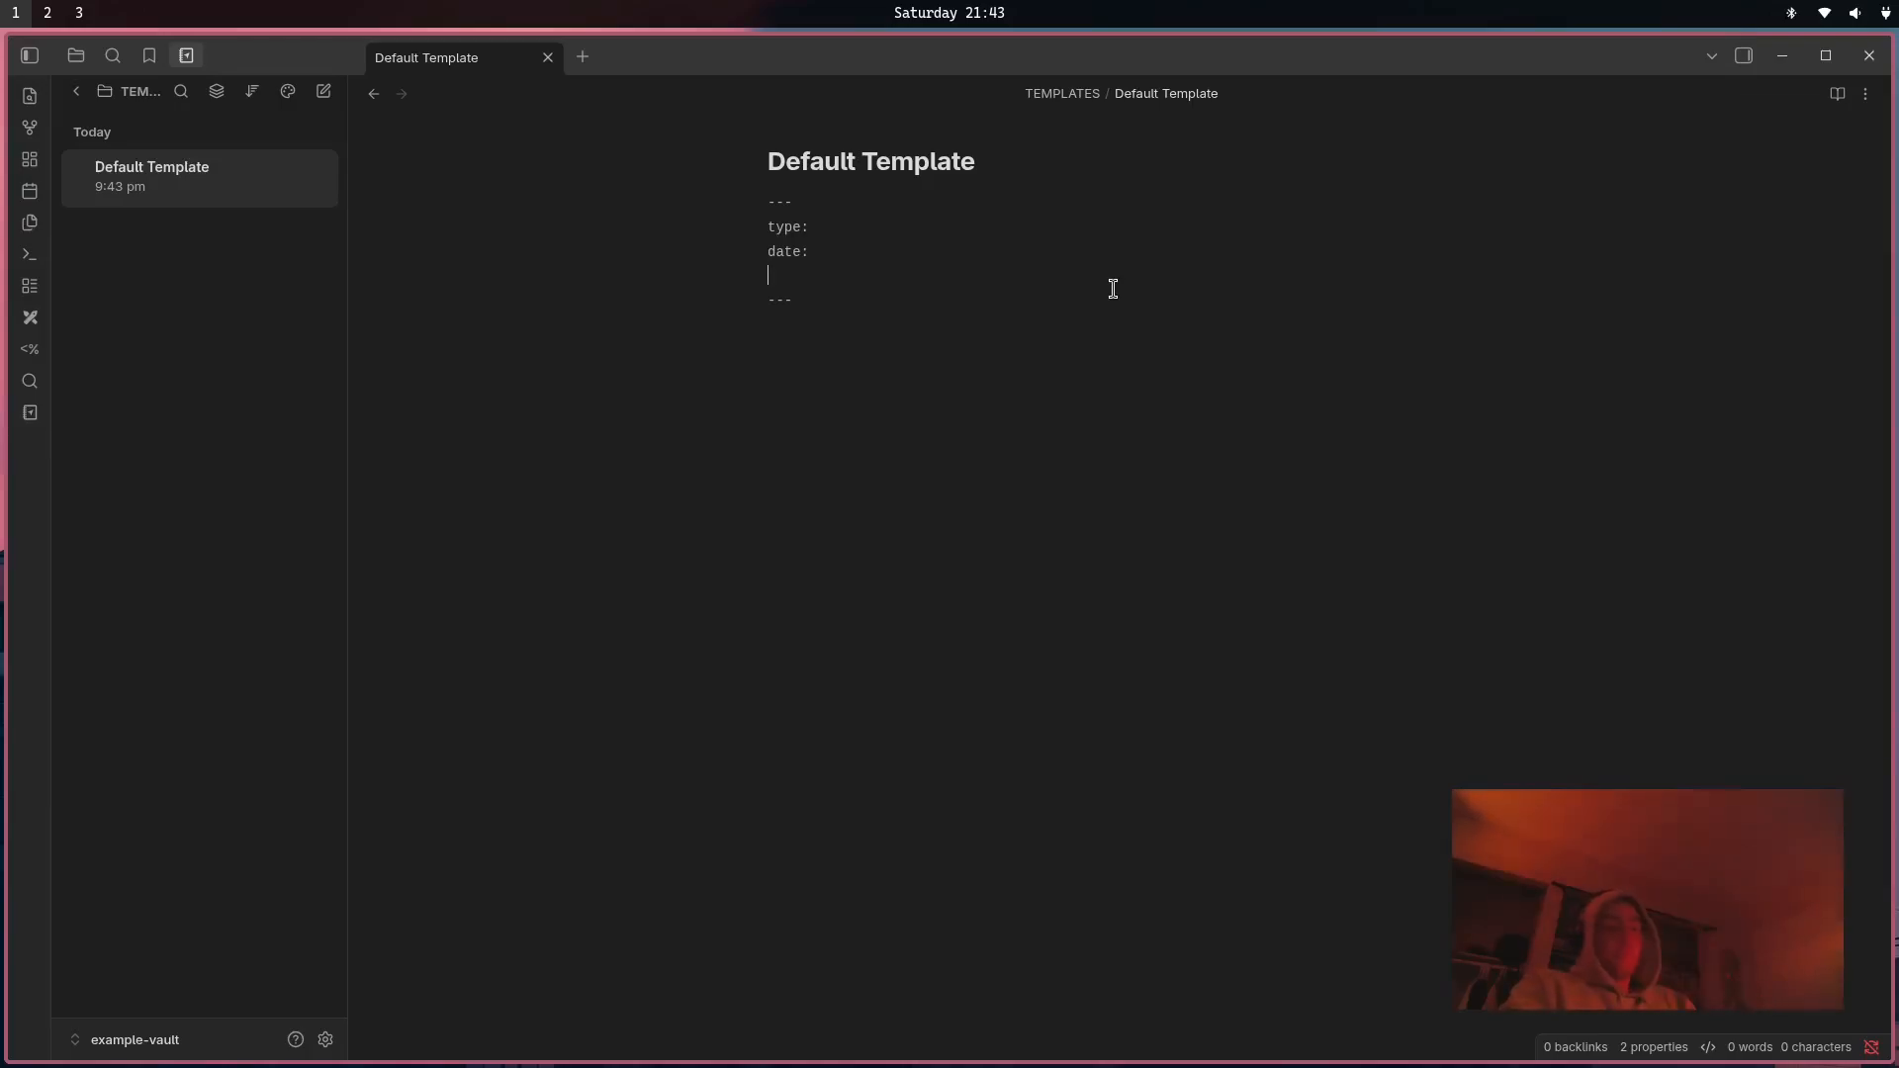
{"action": "type", "text": "people:"}
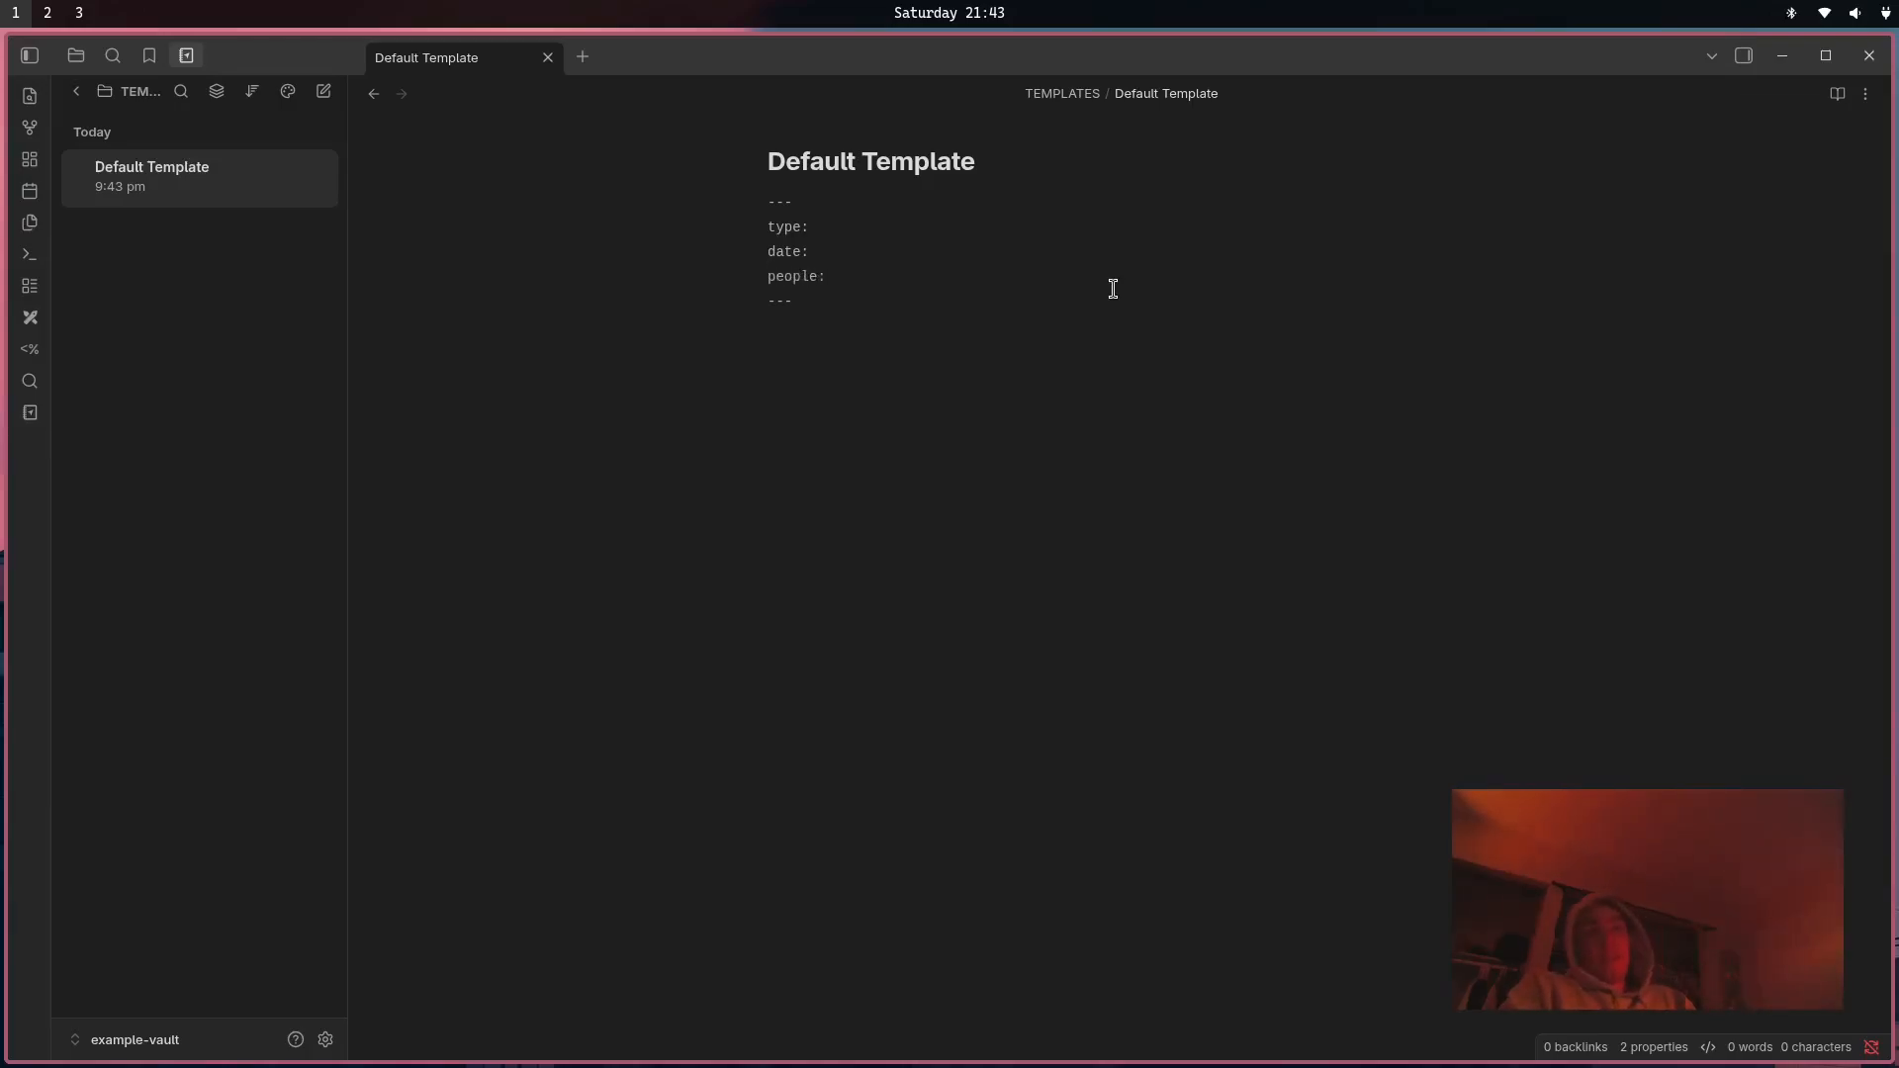
{"action": "key", "text": "Down"}
{"action": "key", "text": "Down"}
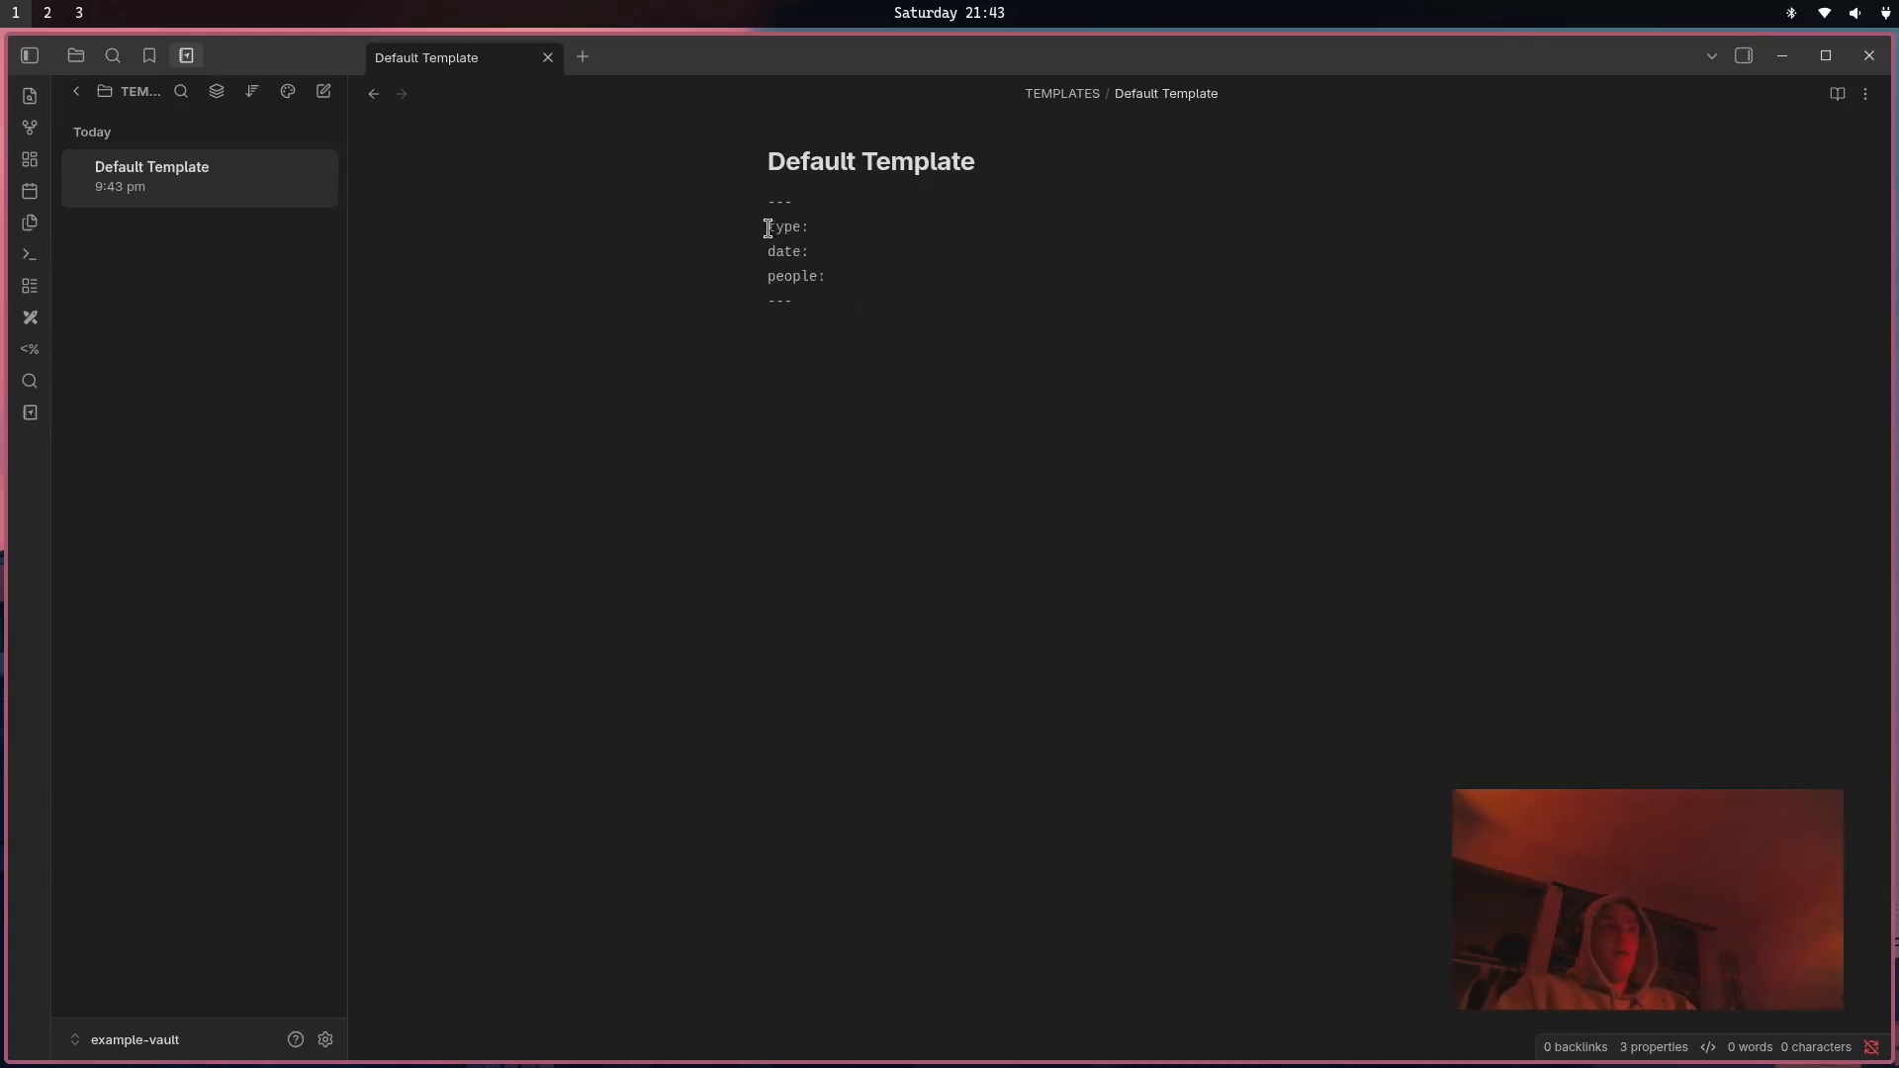
Return the Default Template note to Live Preview, then collapse and re-expand its Properties section.
{"action": "mouse_move", "coordinate": [768, 227]}
{"action": "left_mouse_down"}
{"action": "mouse_move", "coordinate": [865, 272]}
{"action": "mouse_move", "coordinate": [767, 227]}
{"action": "left_mouse_up"}
{"action": "left_click", "coordinate": [865, 272]}
{"action": "left_click", "coordinate": [1276, 558]}
{"action": "left_click", "coordinate": [1710, 1047]}
{"action": "left_click", "coordinate": [1780, 1023]}
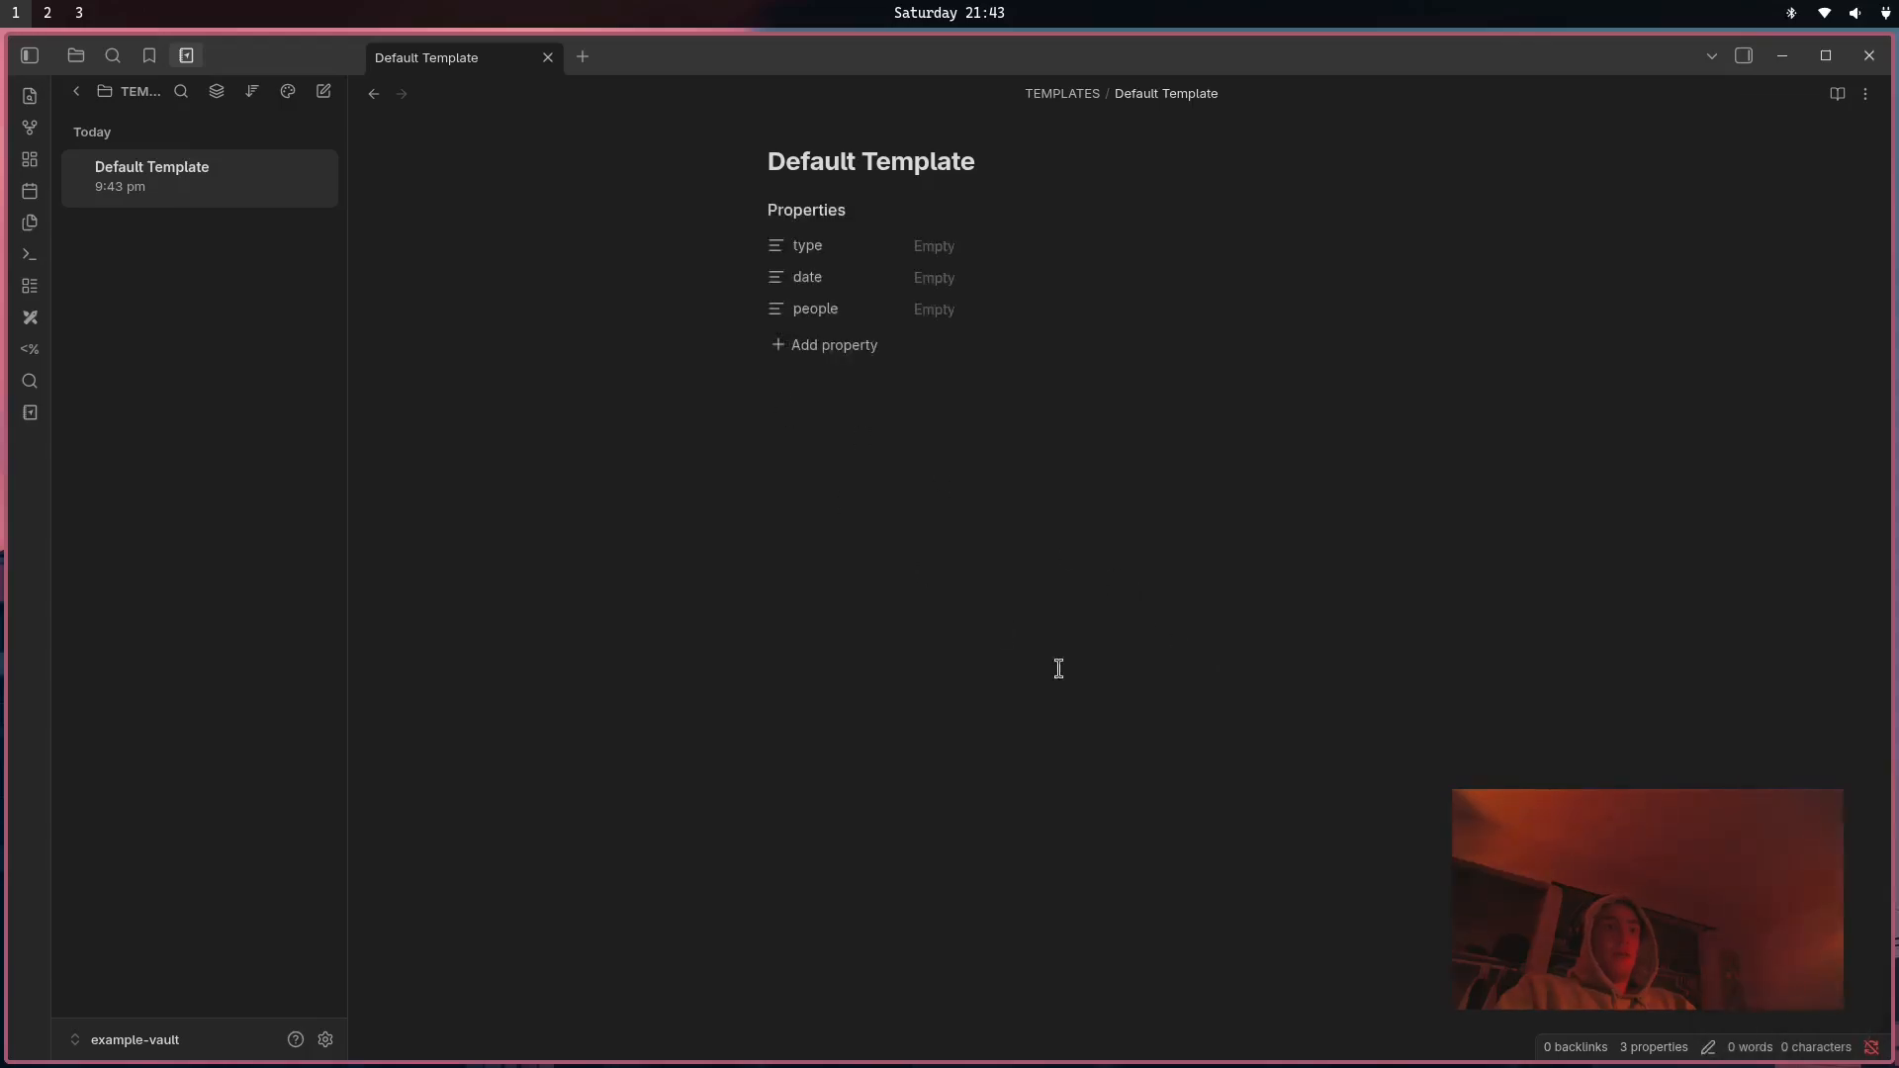
{"action": "left_click", "coordinate": [757, 216]}
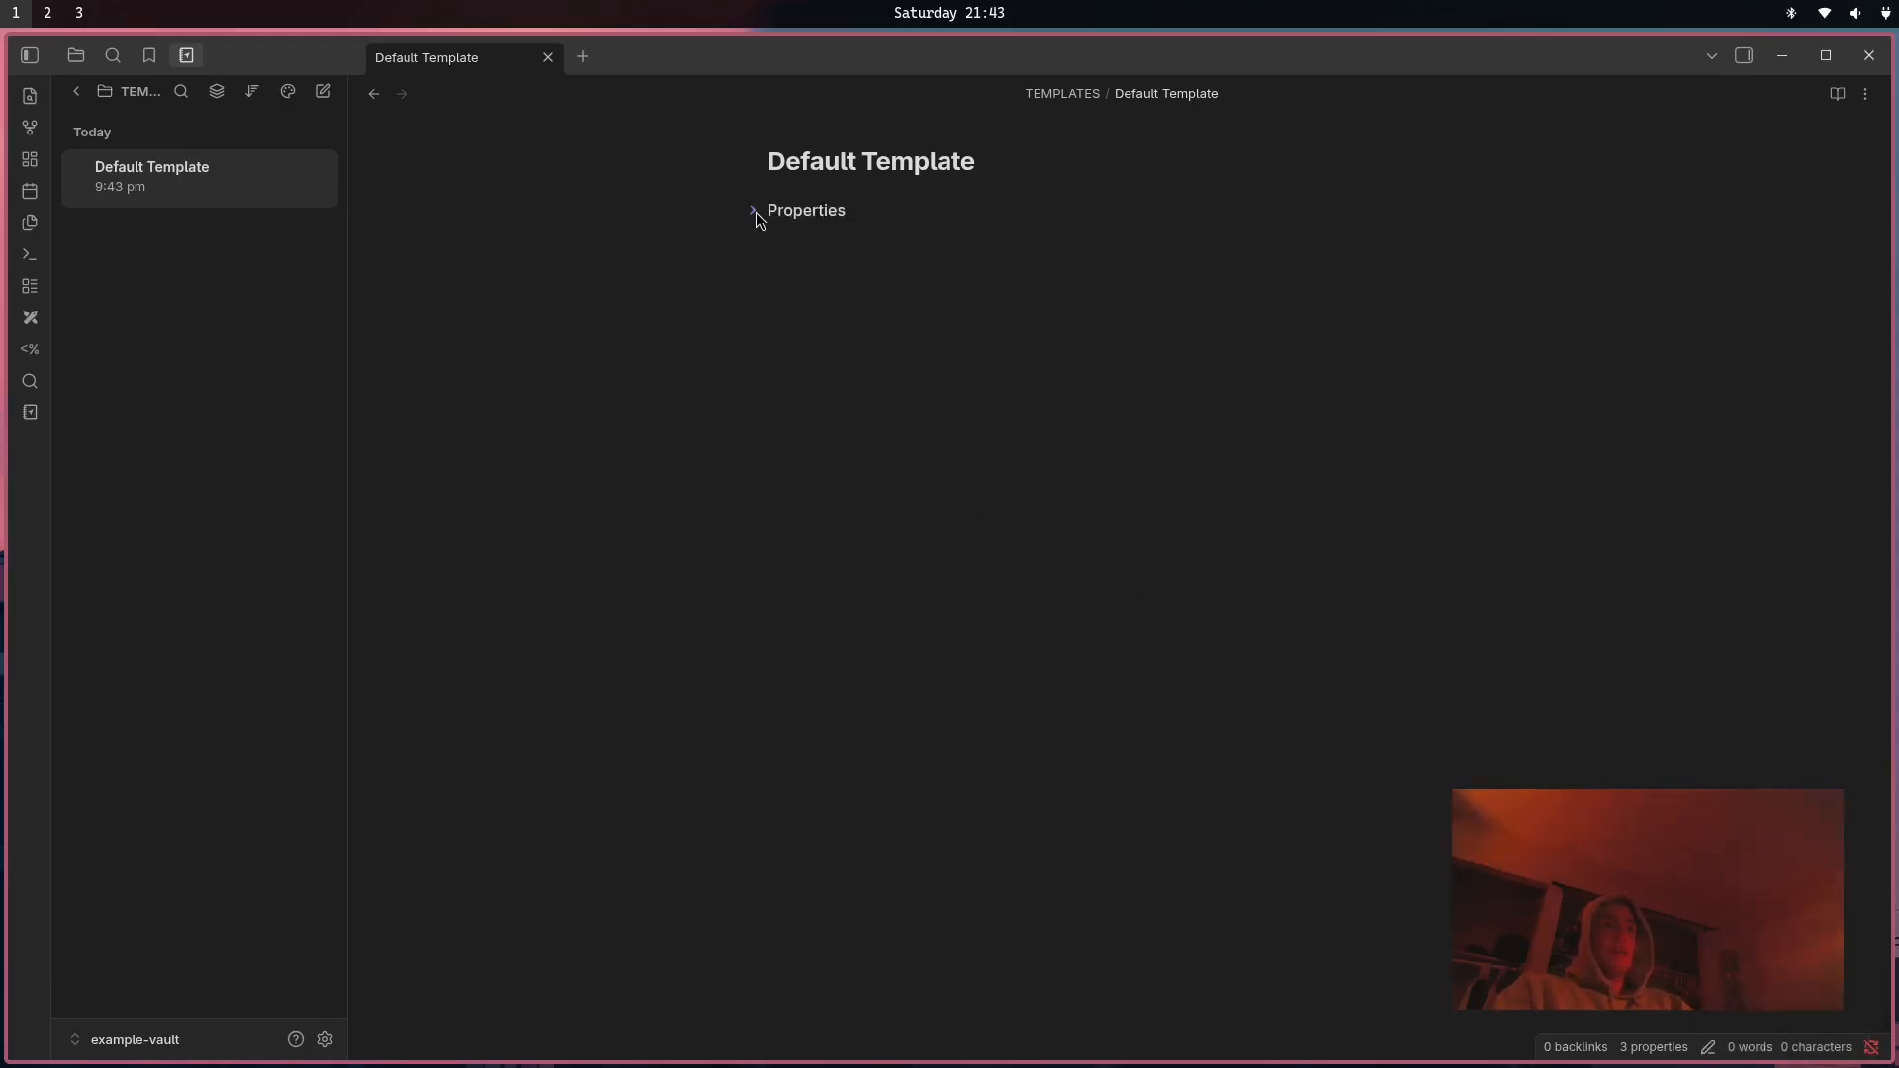
{"action": "left_click", "coordinate": [756, 215]}
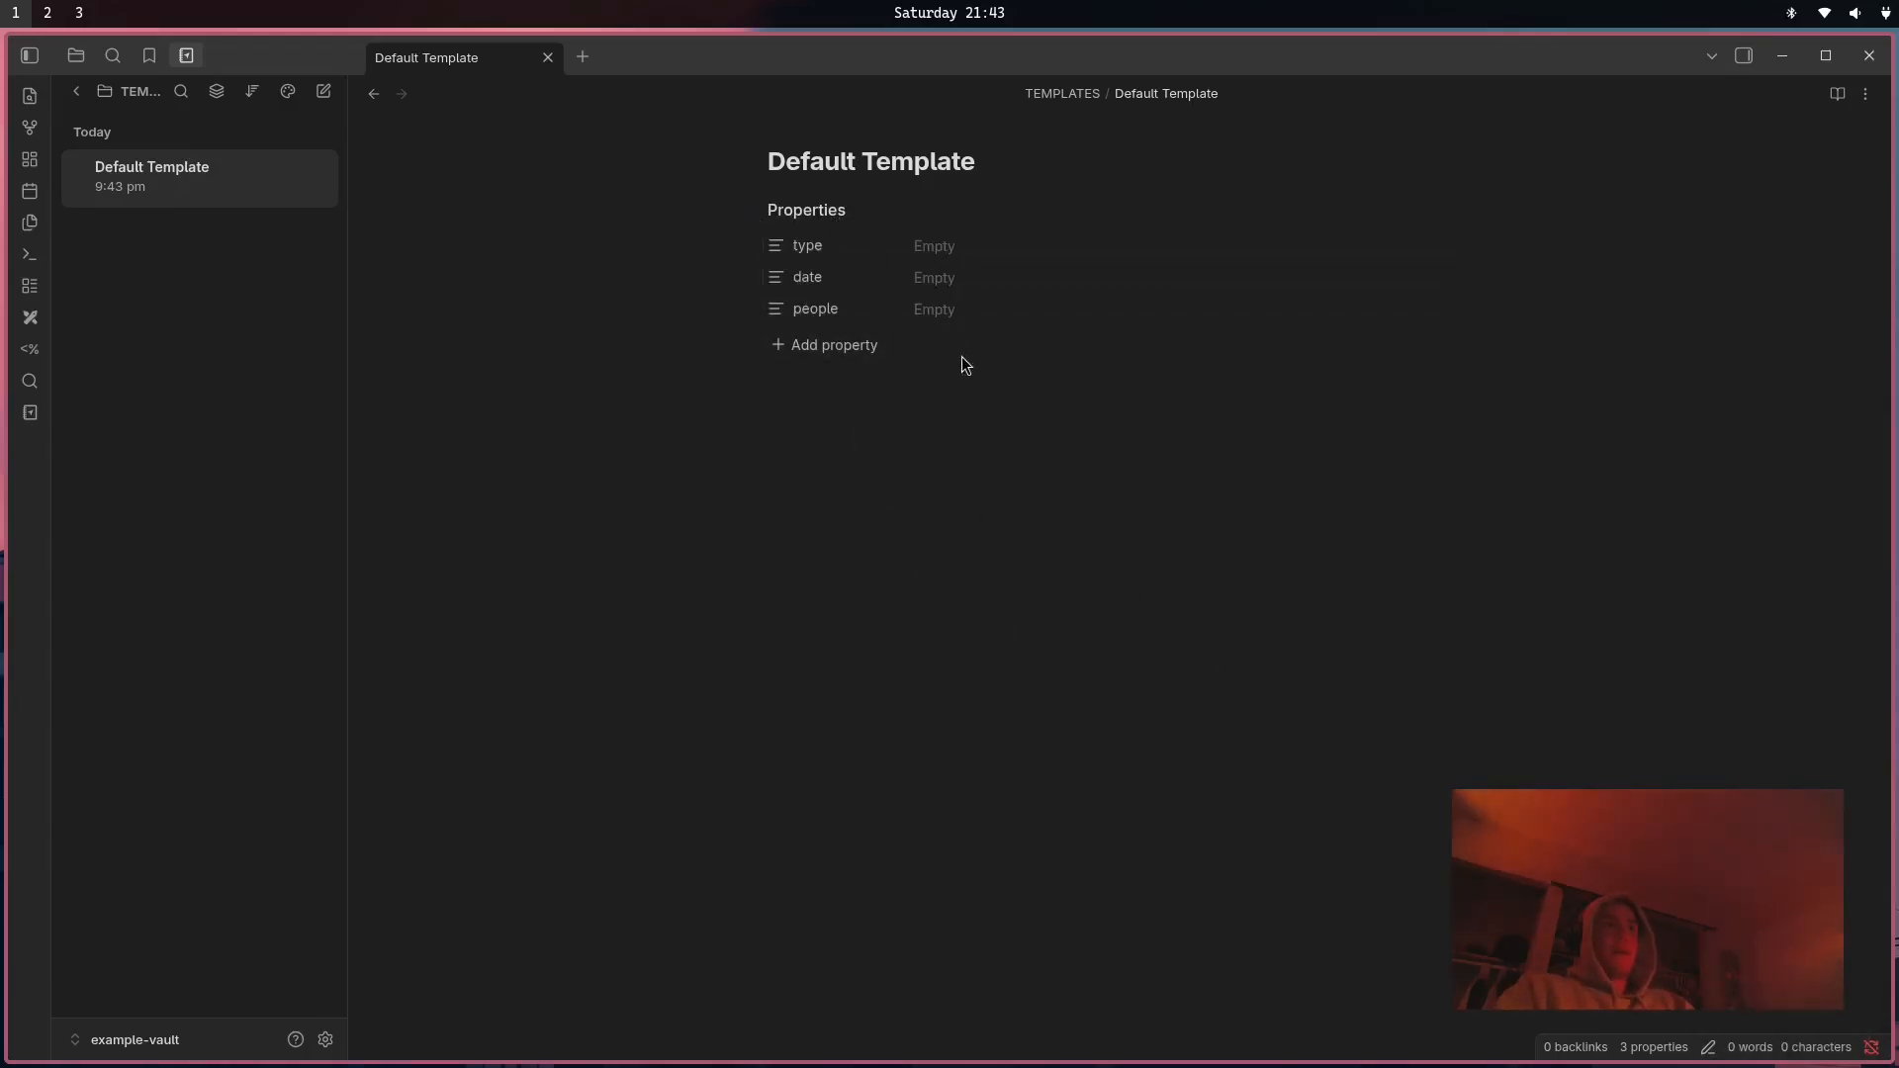
Fill in the note's properties with type note, date May 9, 2026 and three first names for people.
{"action": "left_click", "coordinate": [962, 248]}
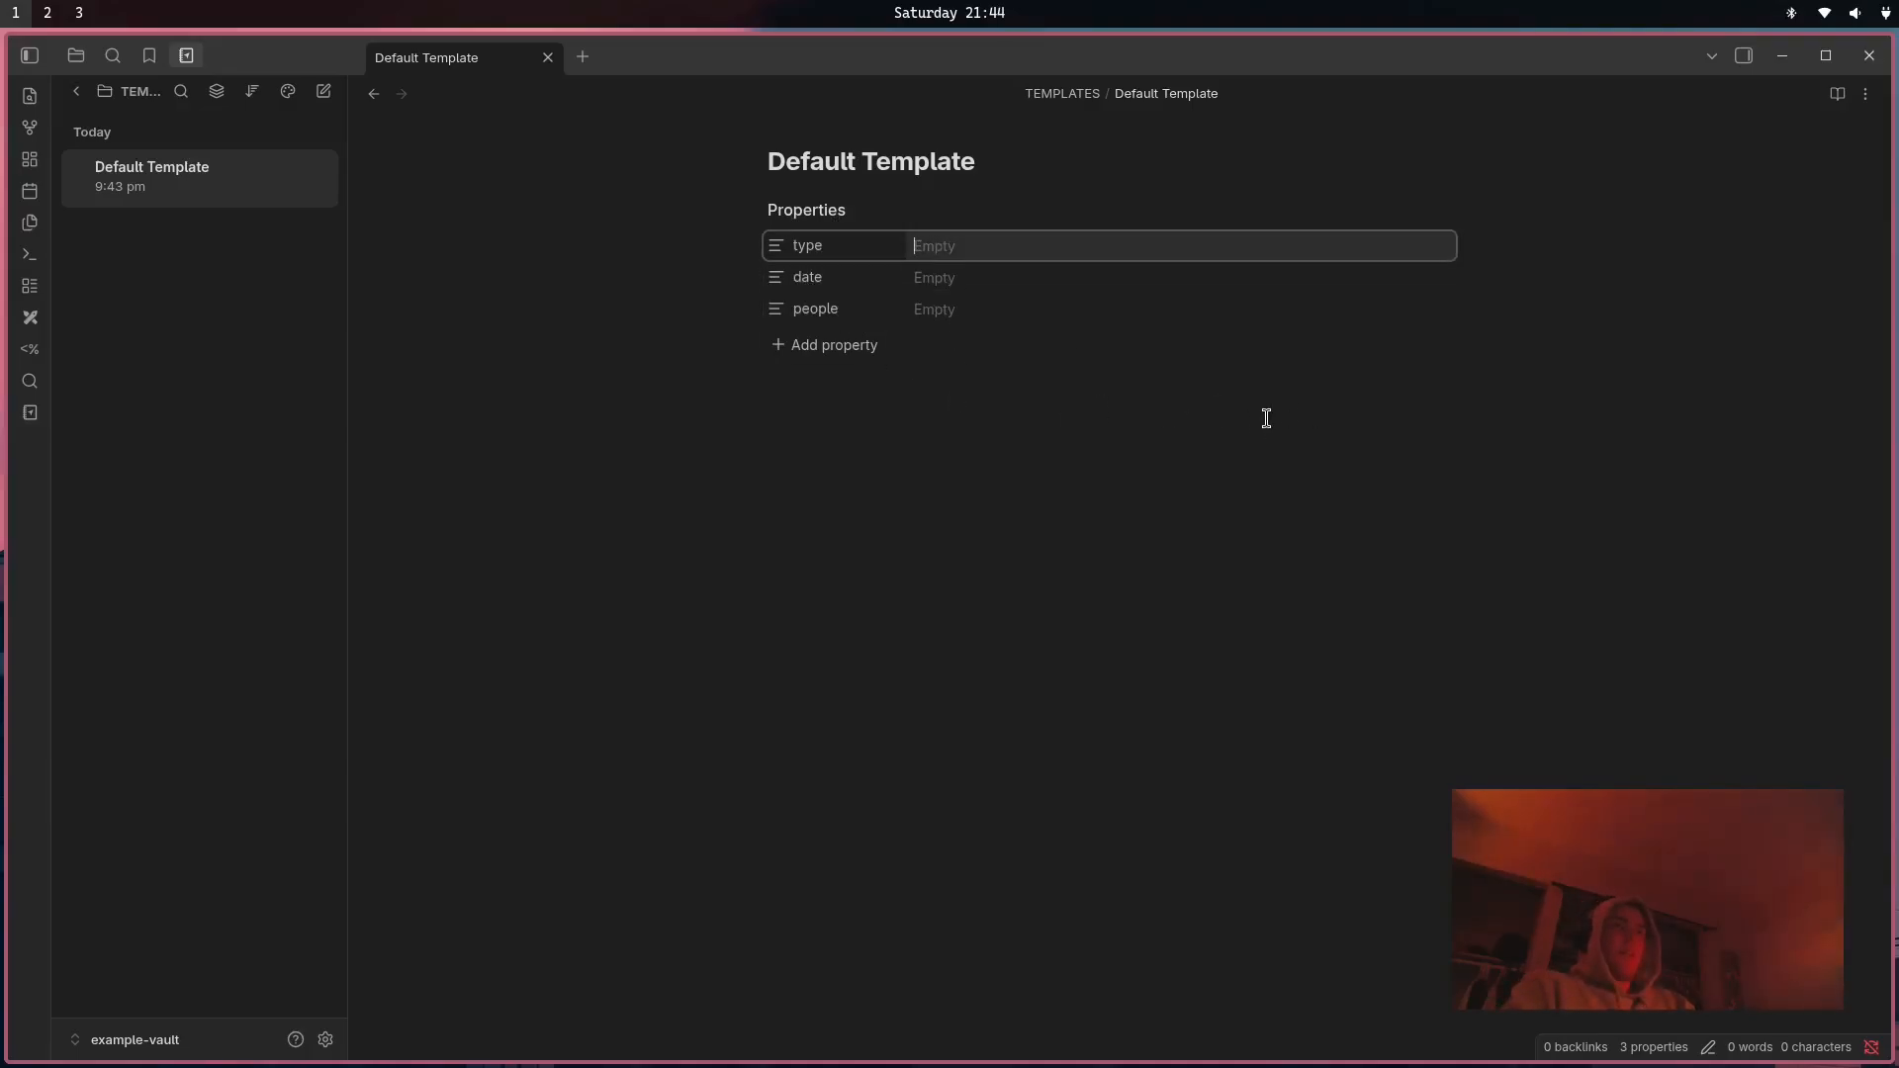
{"action": "type", "text": "note"}
{"action": "key", "text": "Tab"}
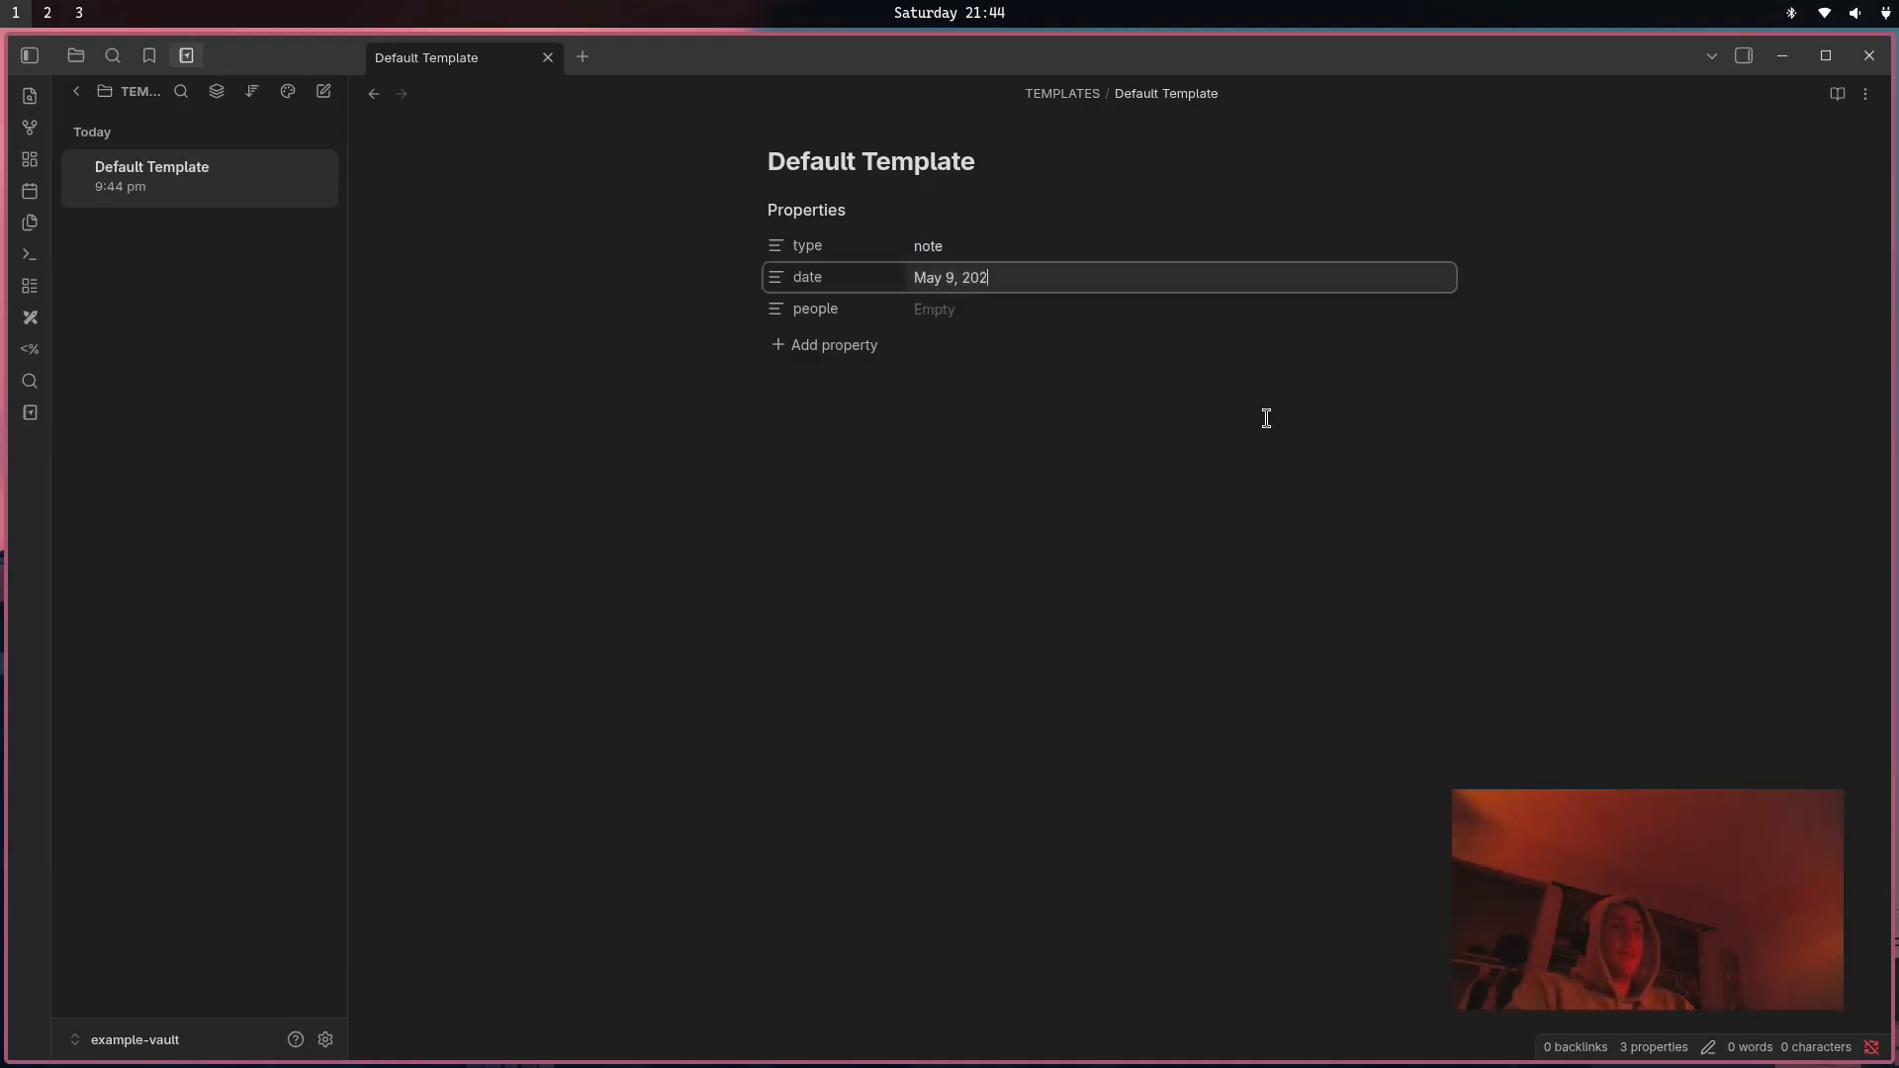
{"action": "left_click", "coordinate": [1267, 417]}
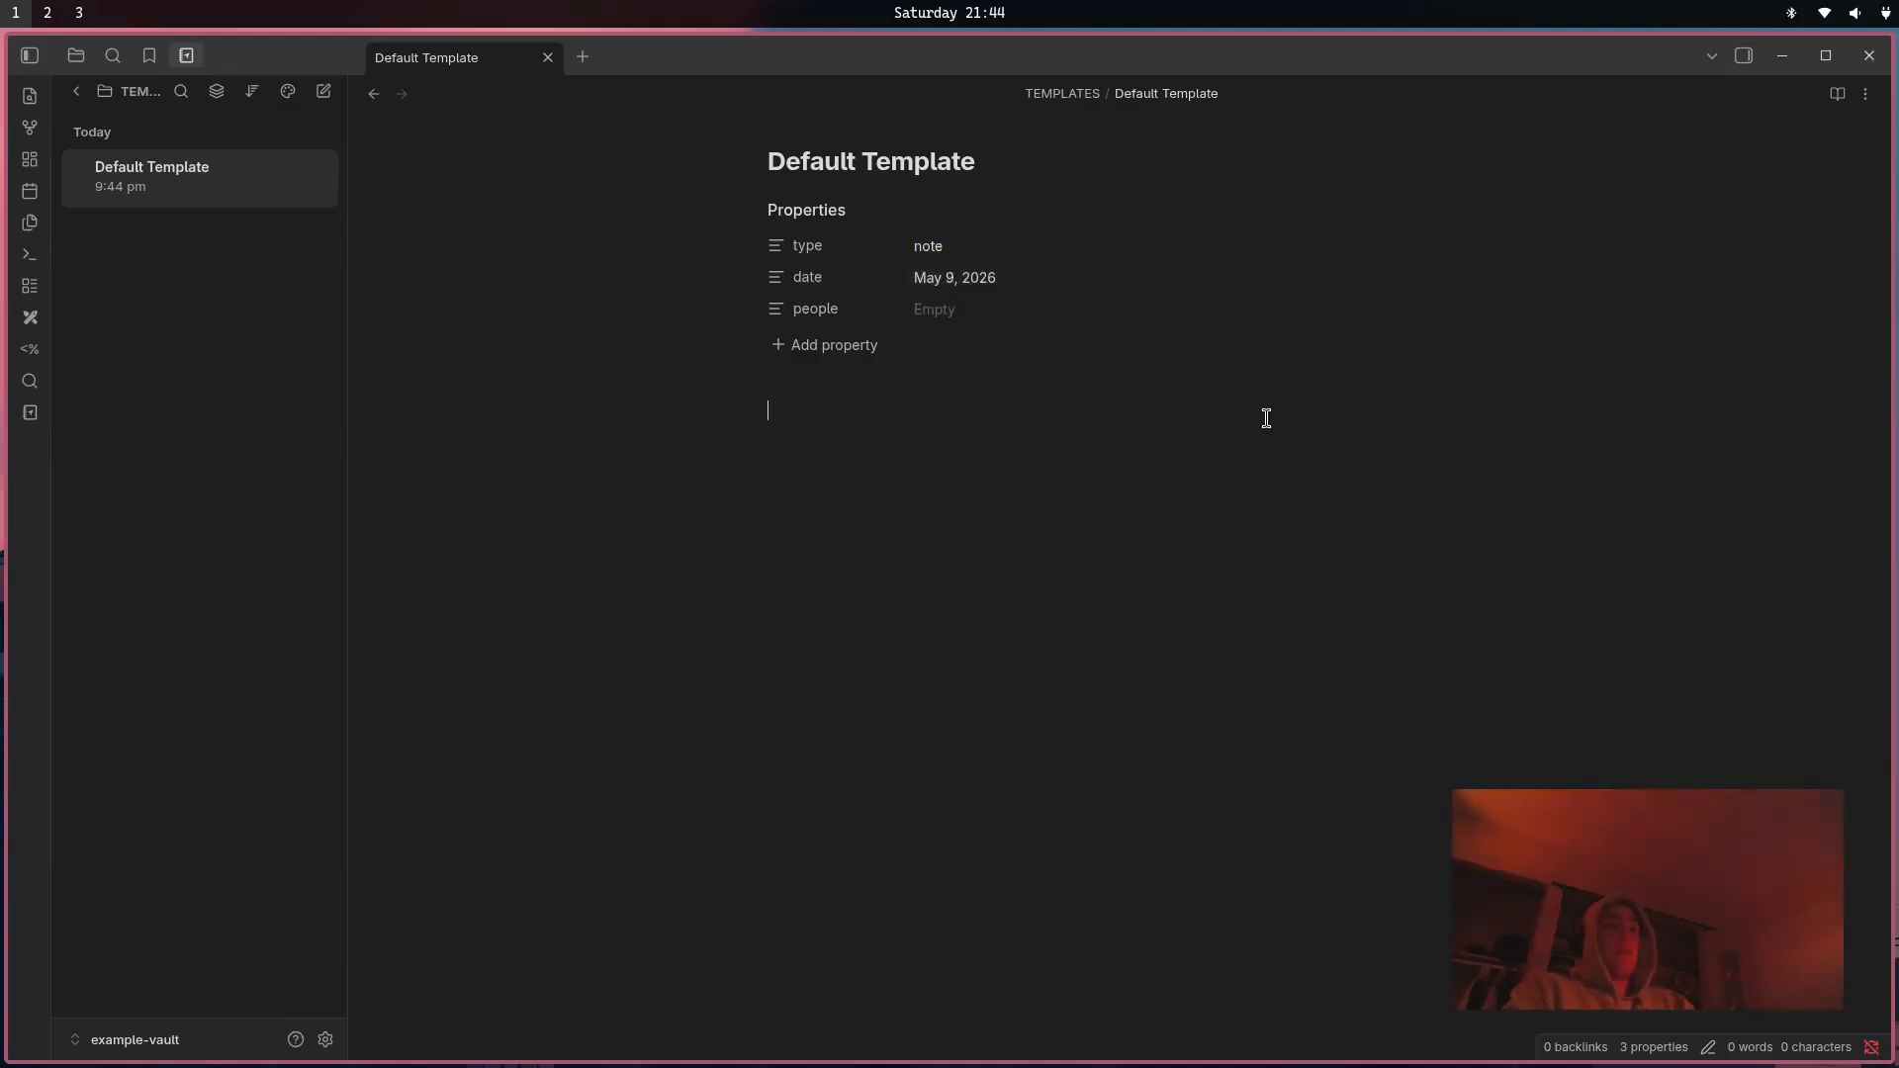
{"action": "left_click", "coordinate": [1189, 299]}
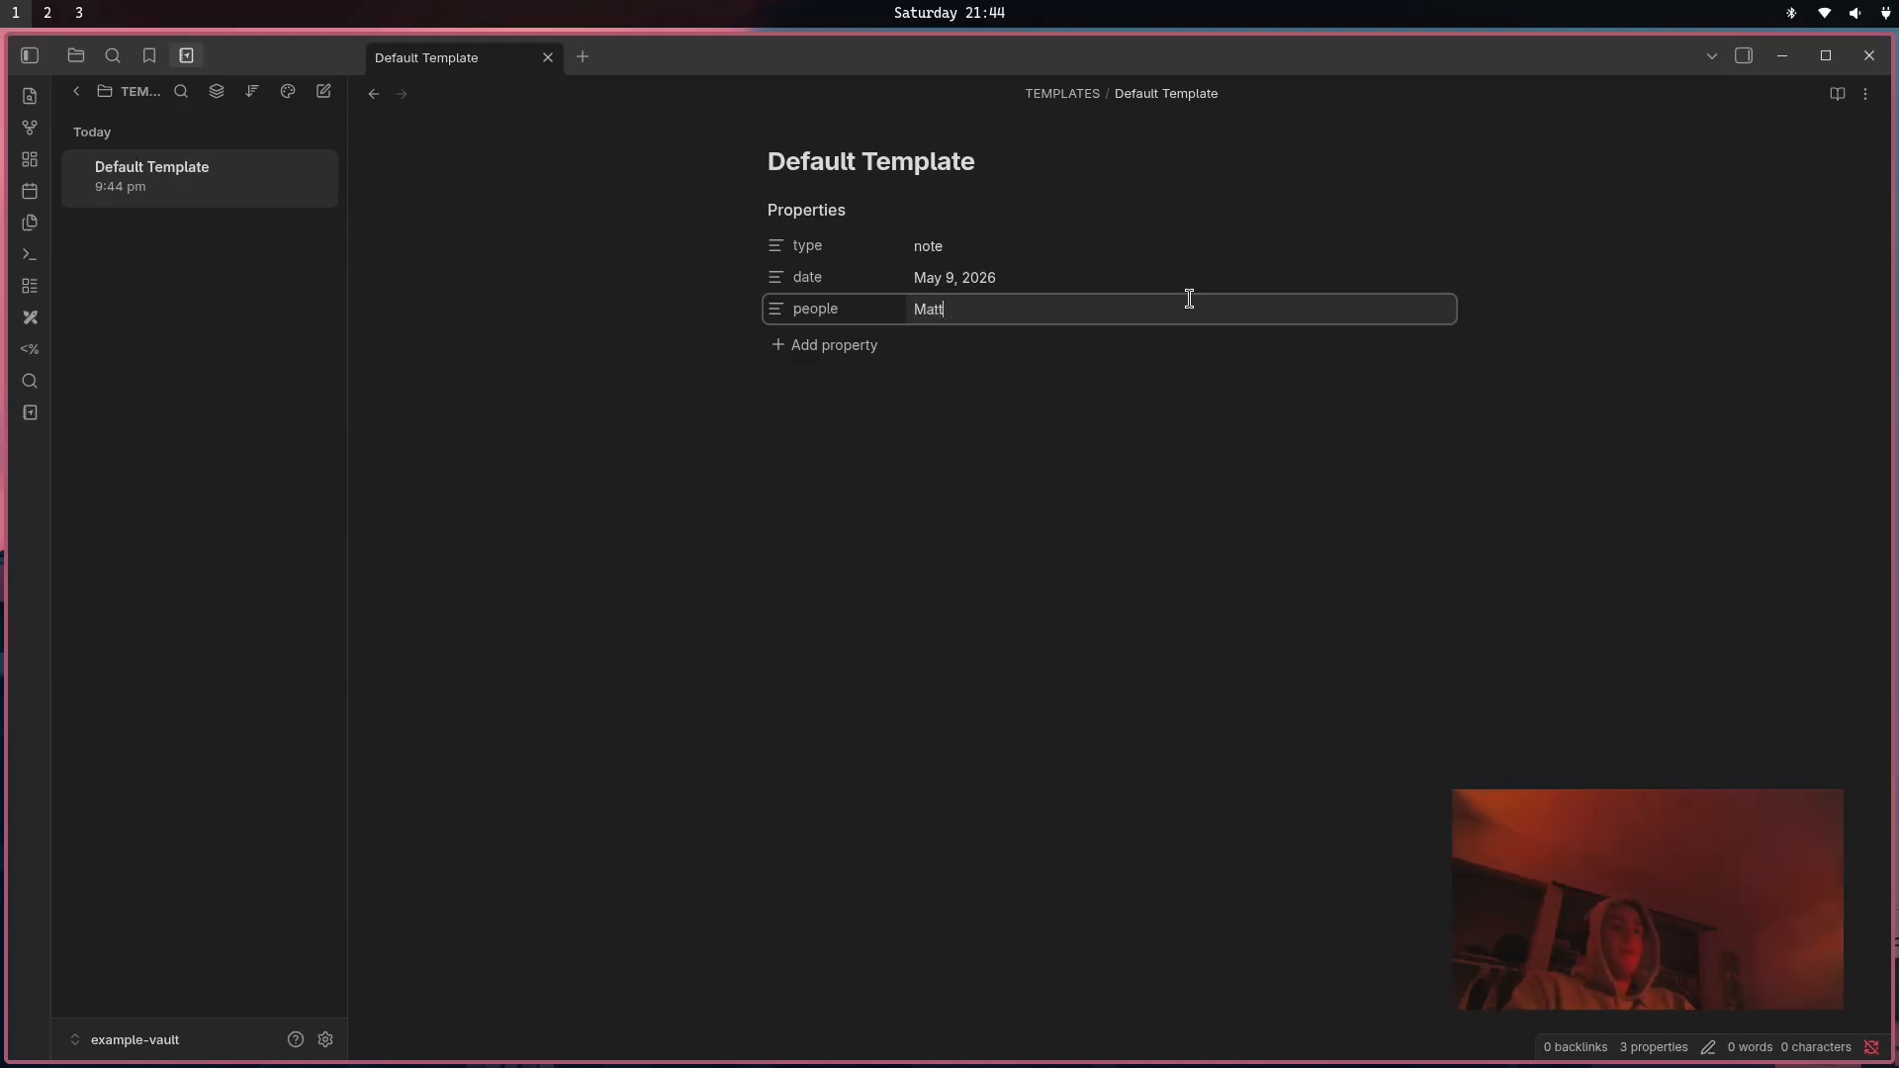
{"action": "type", "text": "Matthew, Rebecca, Jeremy"}
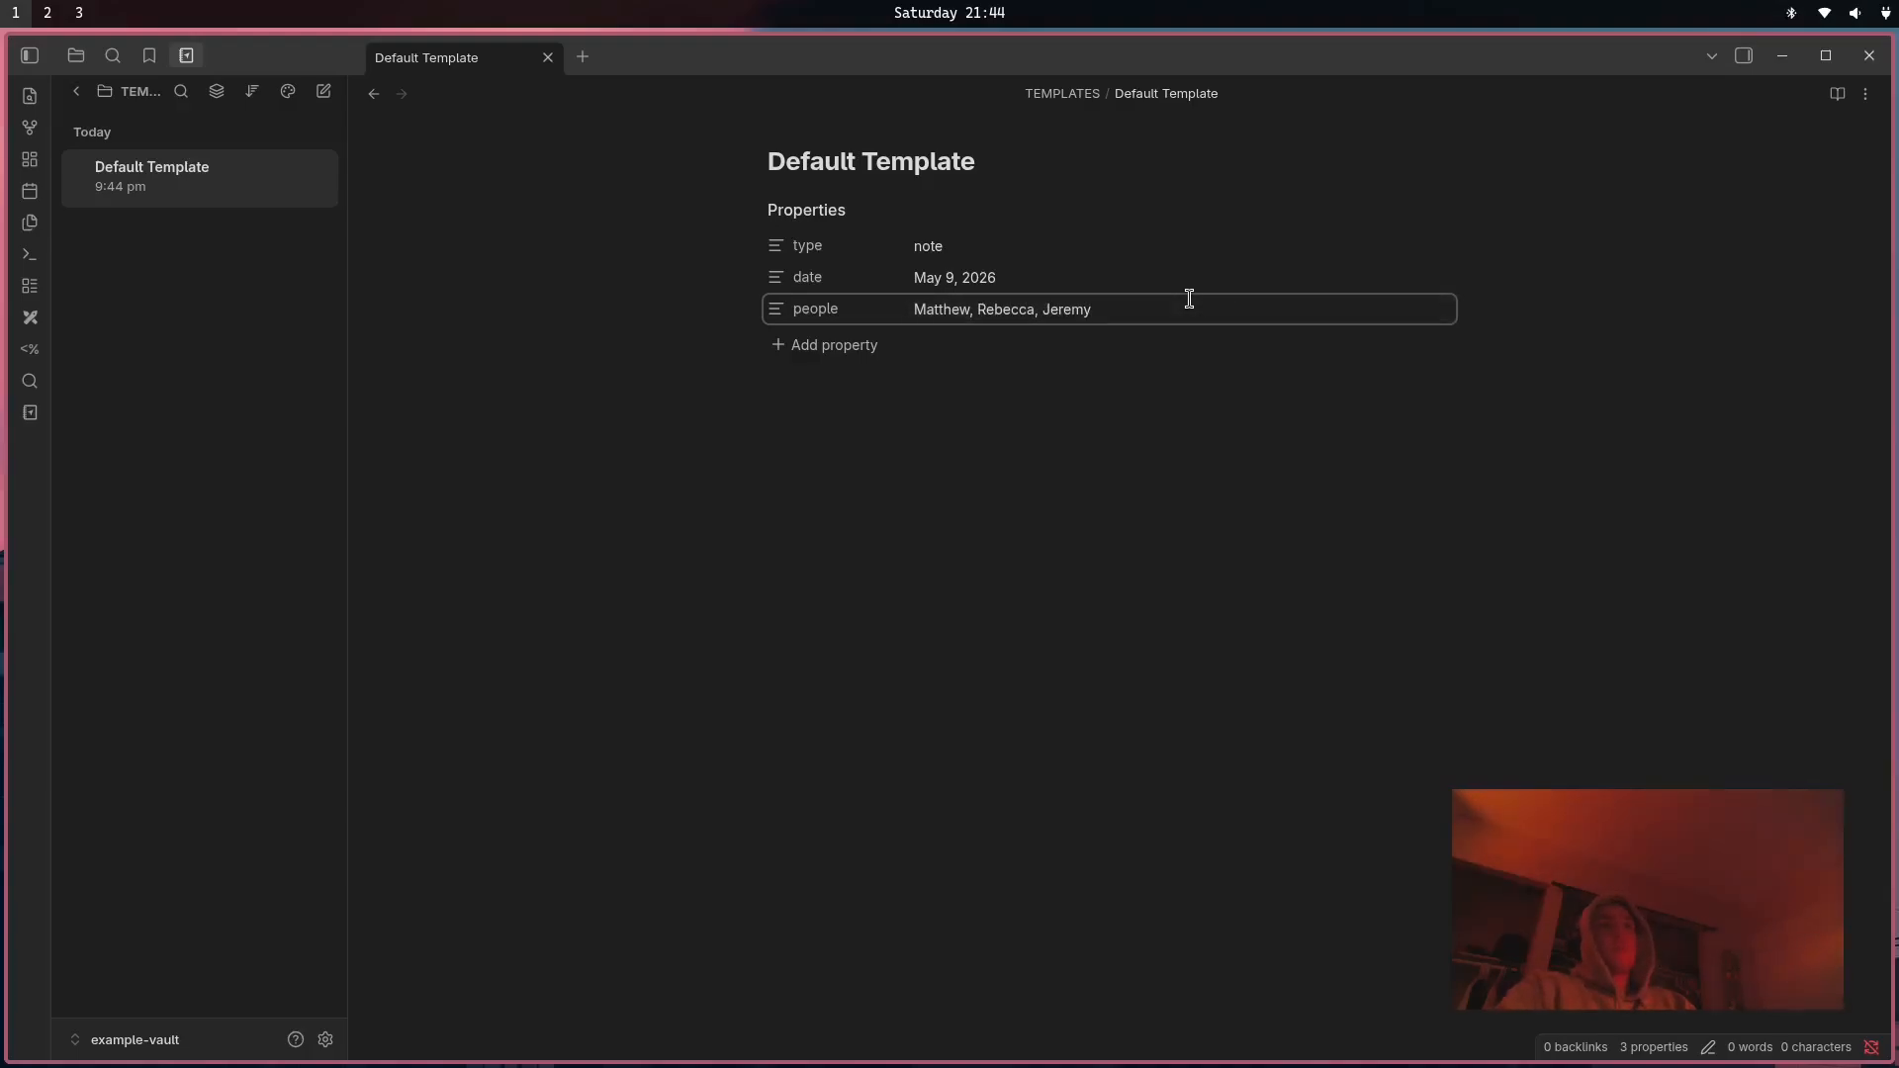
Write the sample text "This is" in the note body below the properties and delete it again.
{"action": "left_click", "coordinate": [839, 682]}
{"action": "type", "text": "This "}
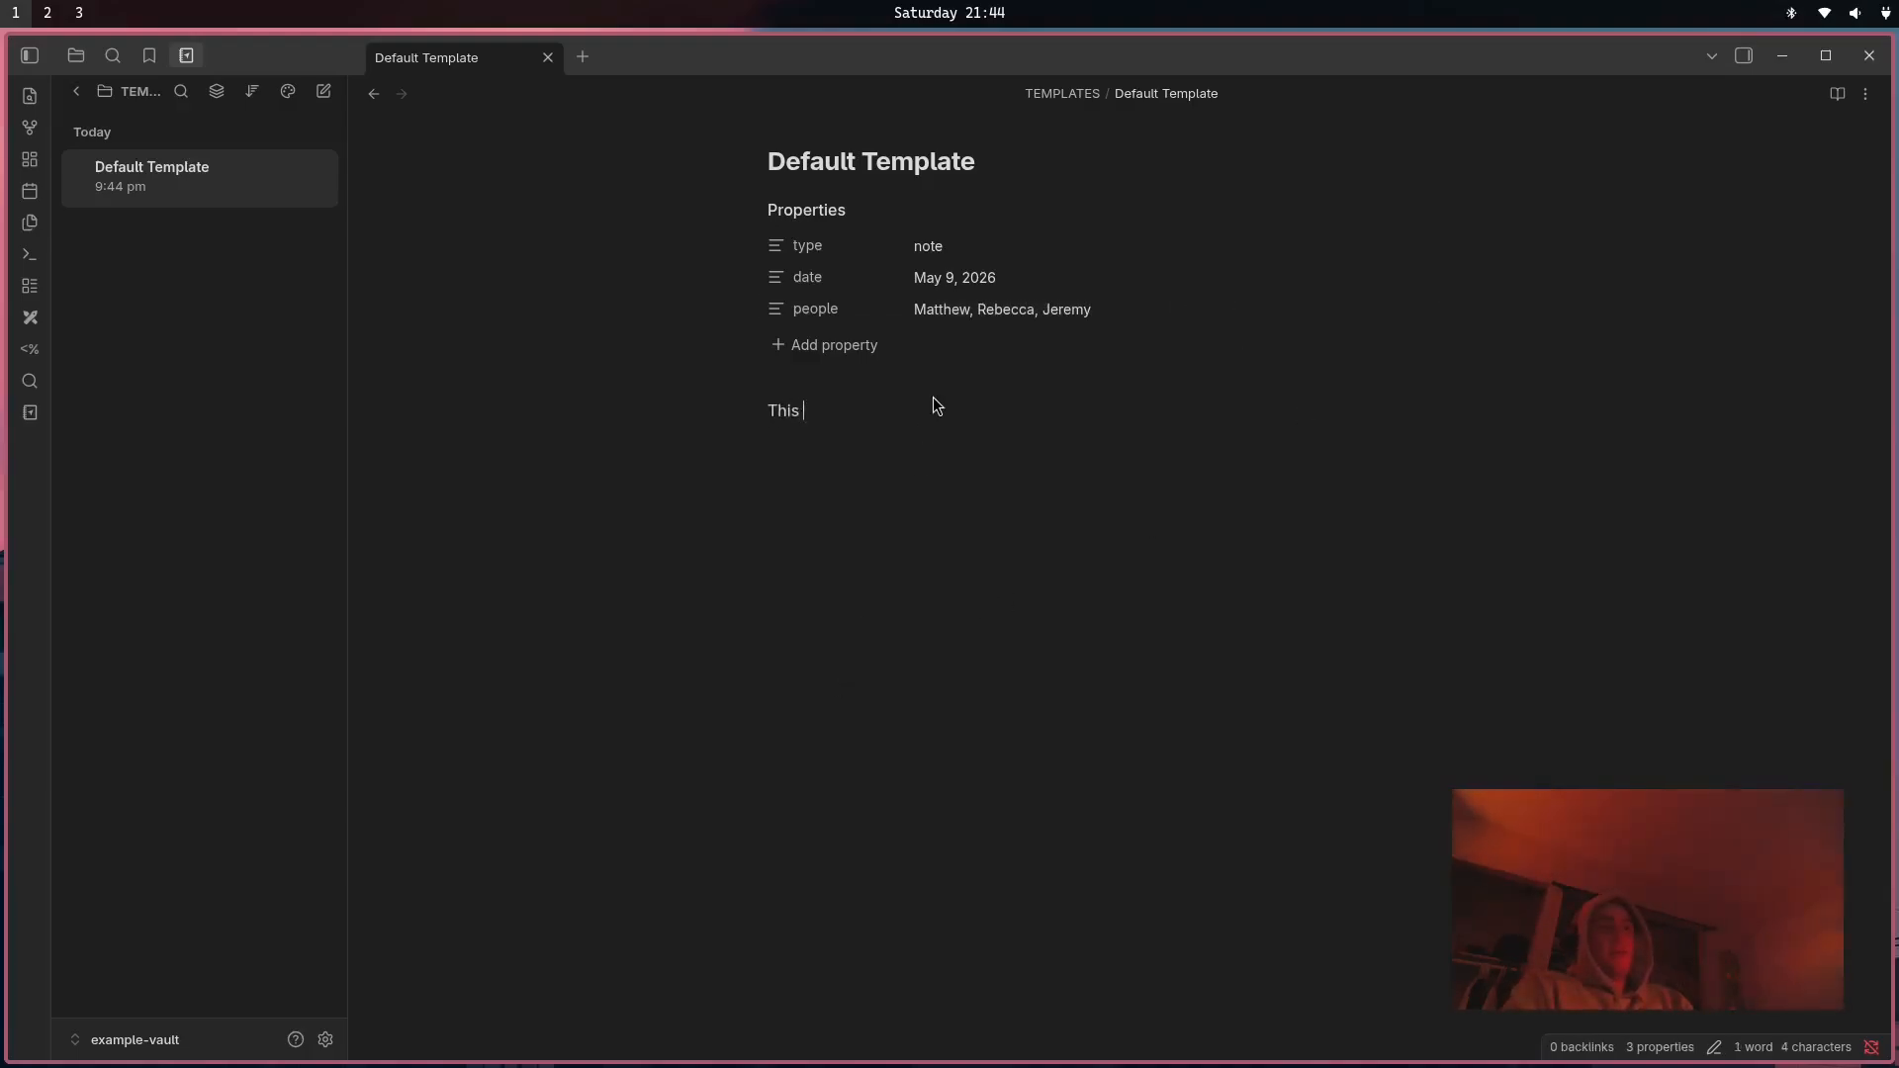
{"action": "type", "text": "is my firtst"}
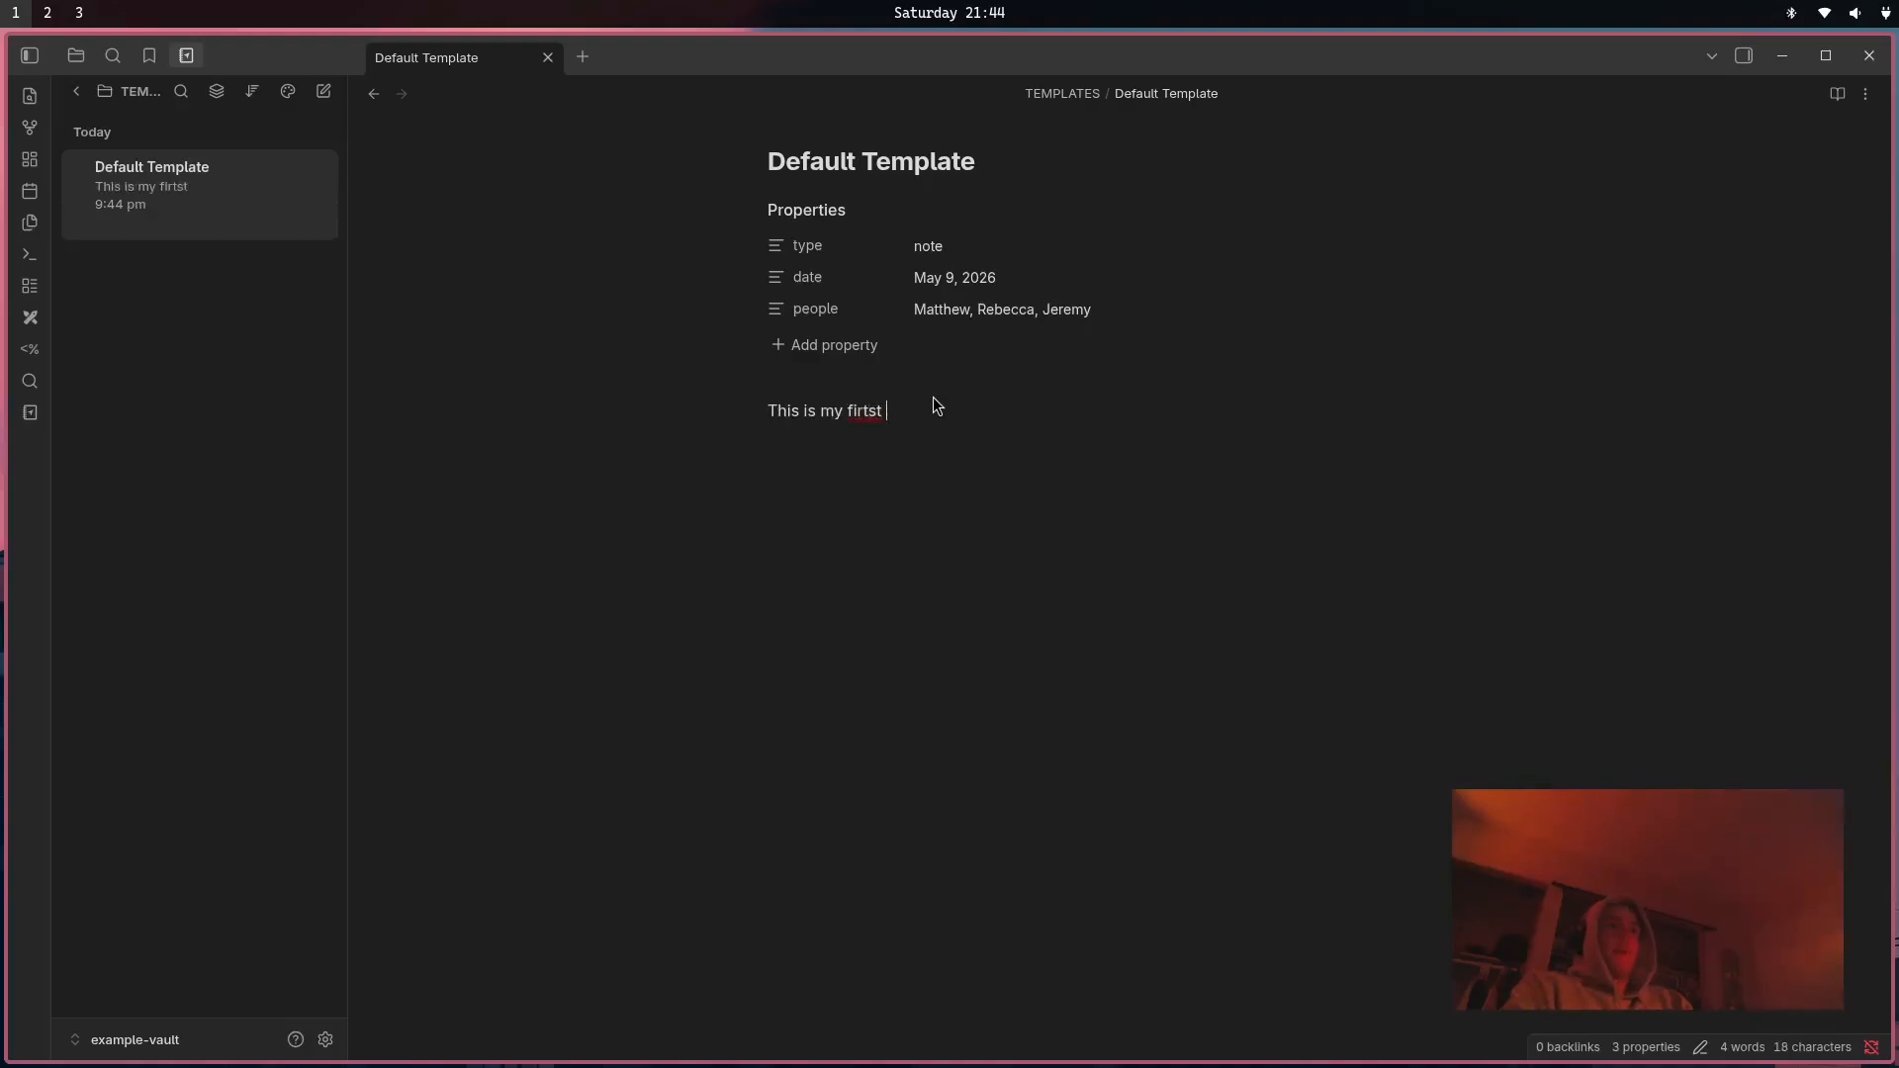
{"action": "key", "text": "ctrl+BackSpace"}
{"action": "key", "text": "ctrl+BackSpace"}
{"action": "key", "text": "ctrl+BackSpace"}
{"action": "key", "text": "ctrl+BackSpace"}
{"action": "type", "text": "This is"}
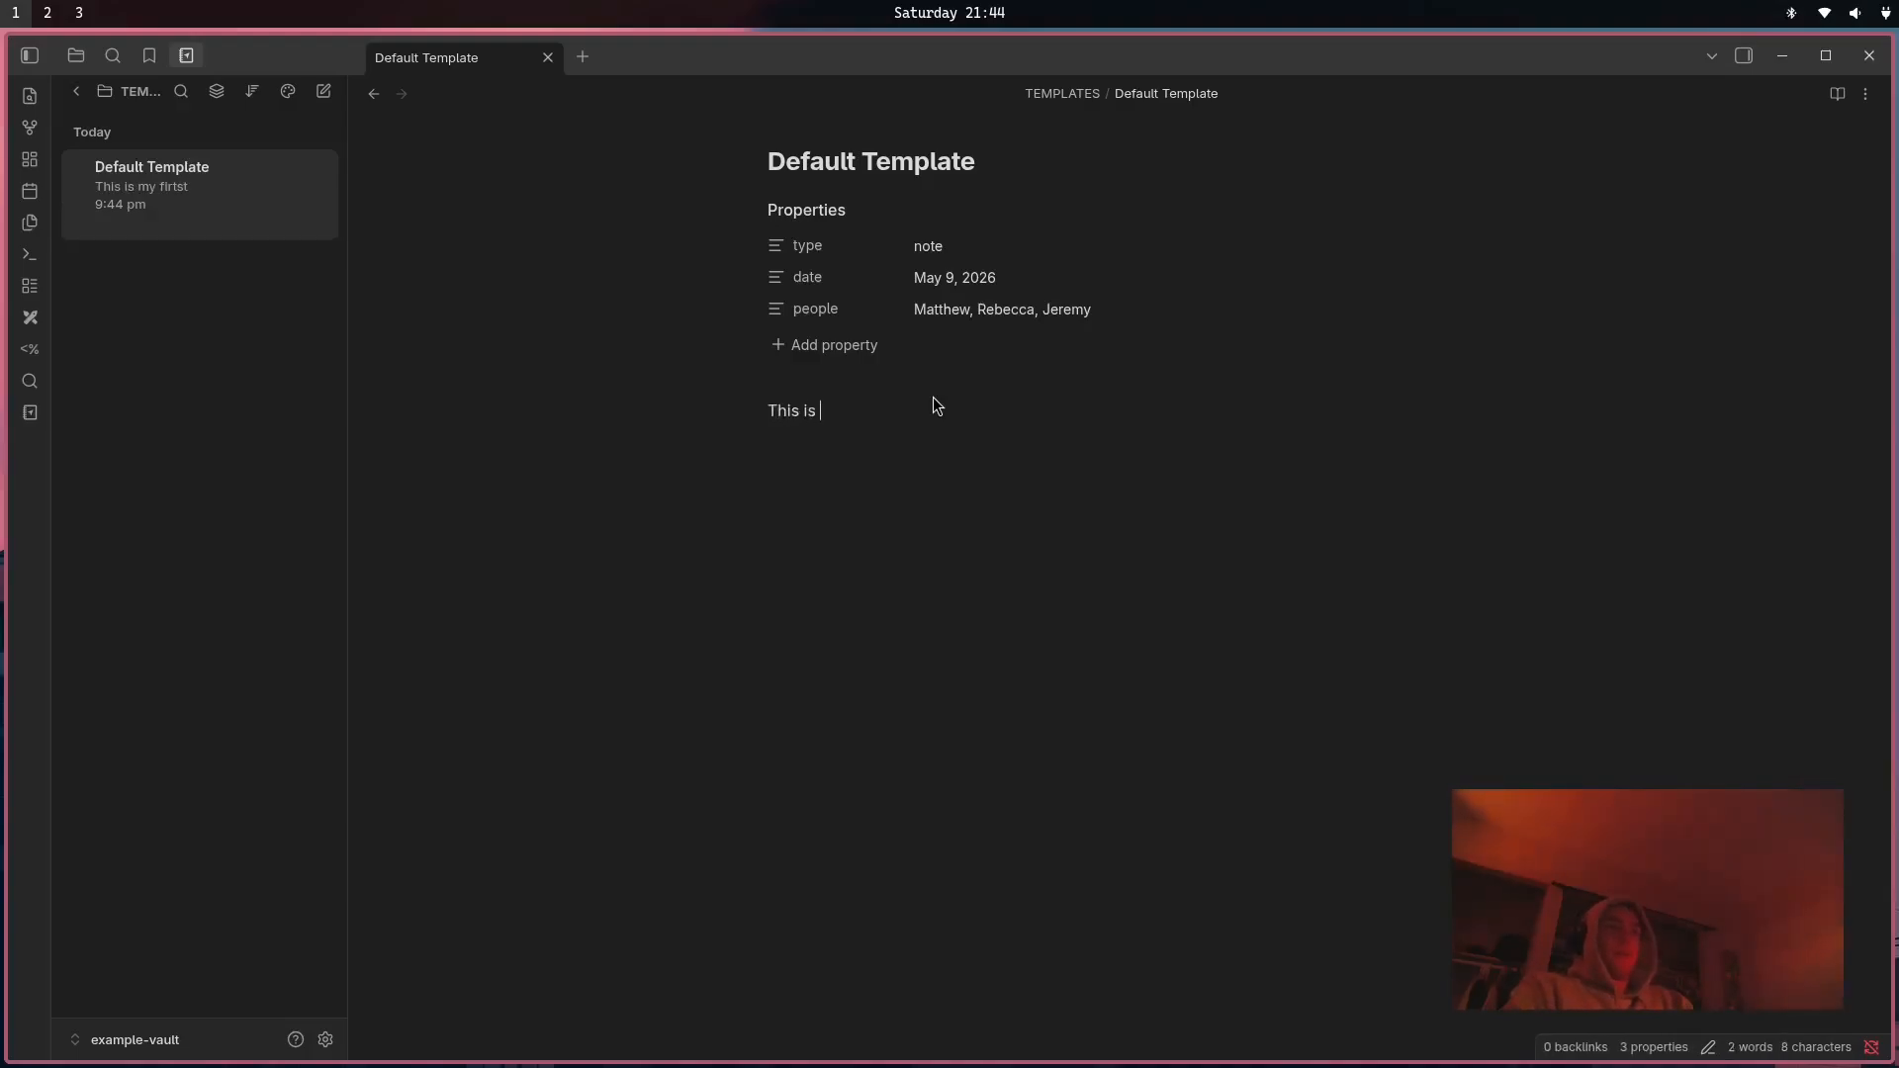
{"action": "key", "text": "ctrl+BackSpace"}
{"action": "key", "text": "ctrl+BackSpace"}
Clear the sample values from the date, type and people properties of Default Template.
{"action": "left_click", "coordinate": [990, 288]}
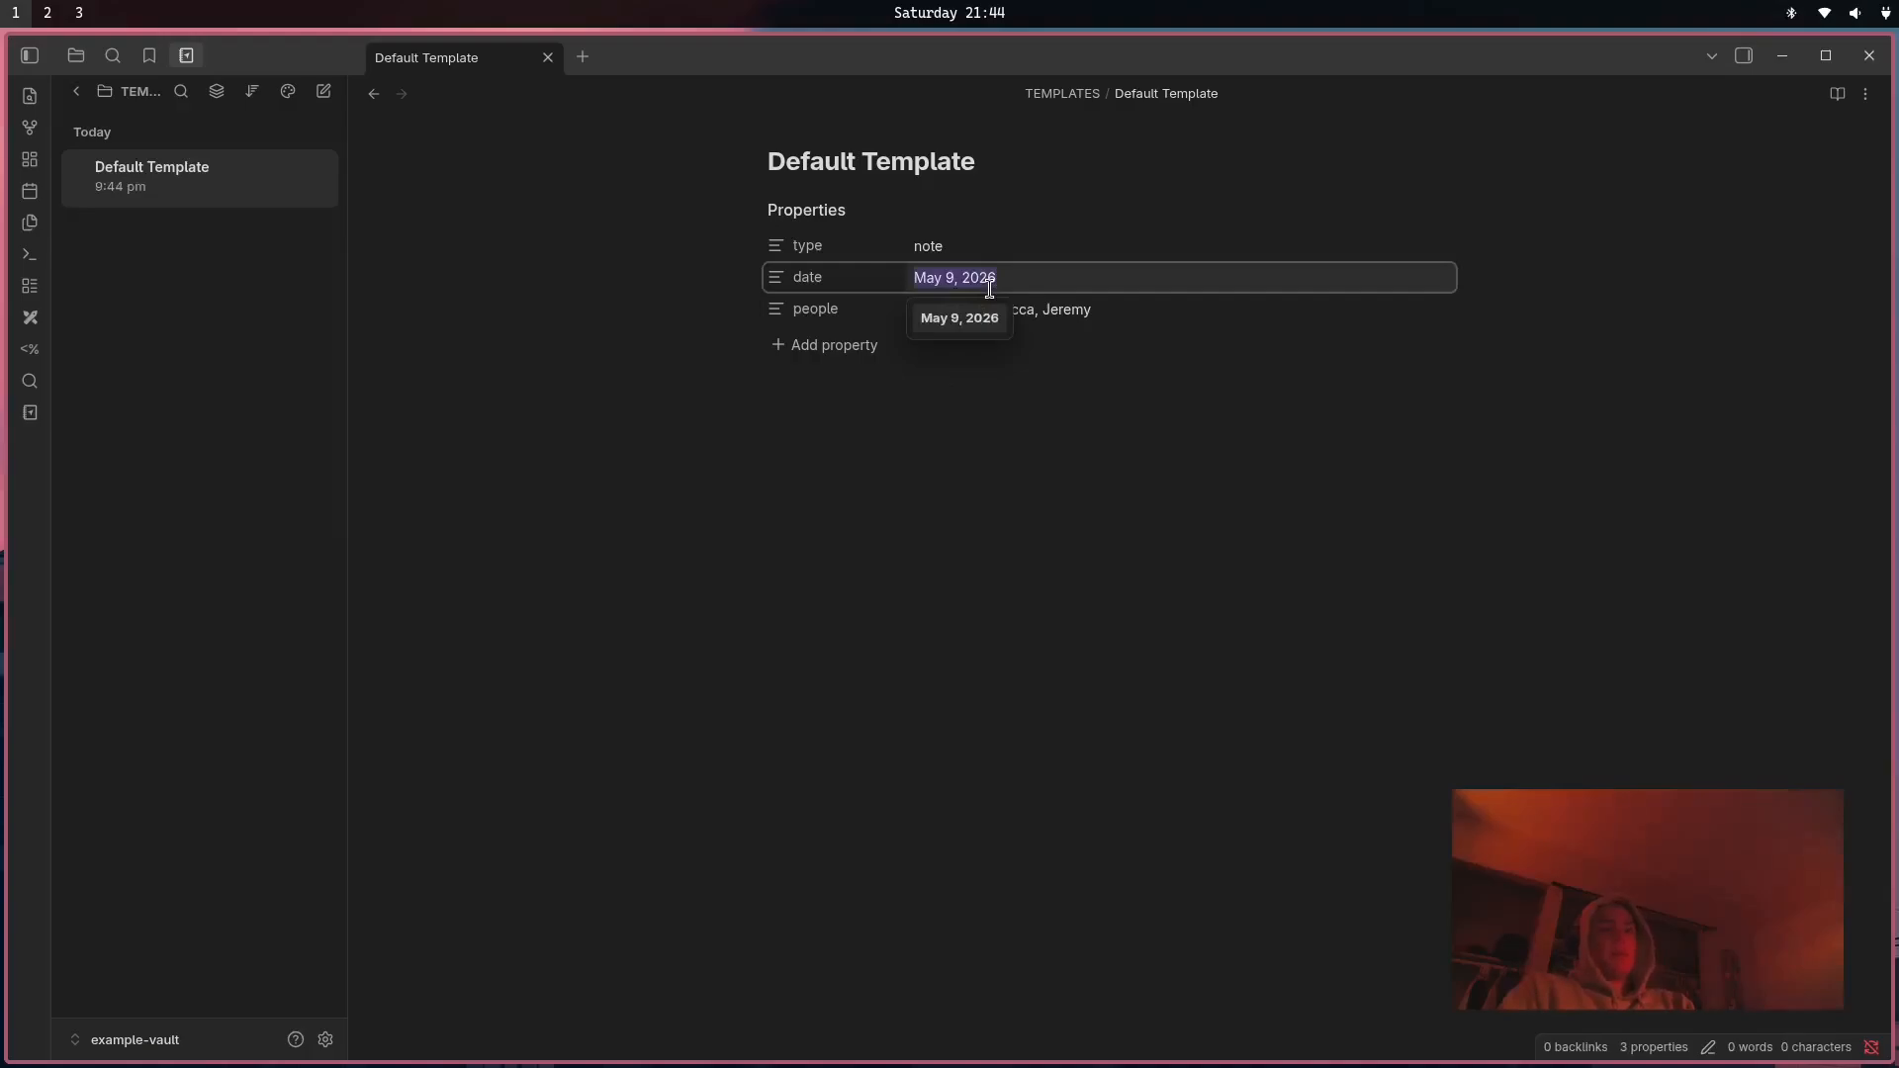
{"action": "key", "text": "BackSpace"}
{"action": "left_click", "coordinate": [983, 247]}
{"action": "key", "text": "BackSpace"}
{"action": "double_click", "coordinate": [1027, 306]}
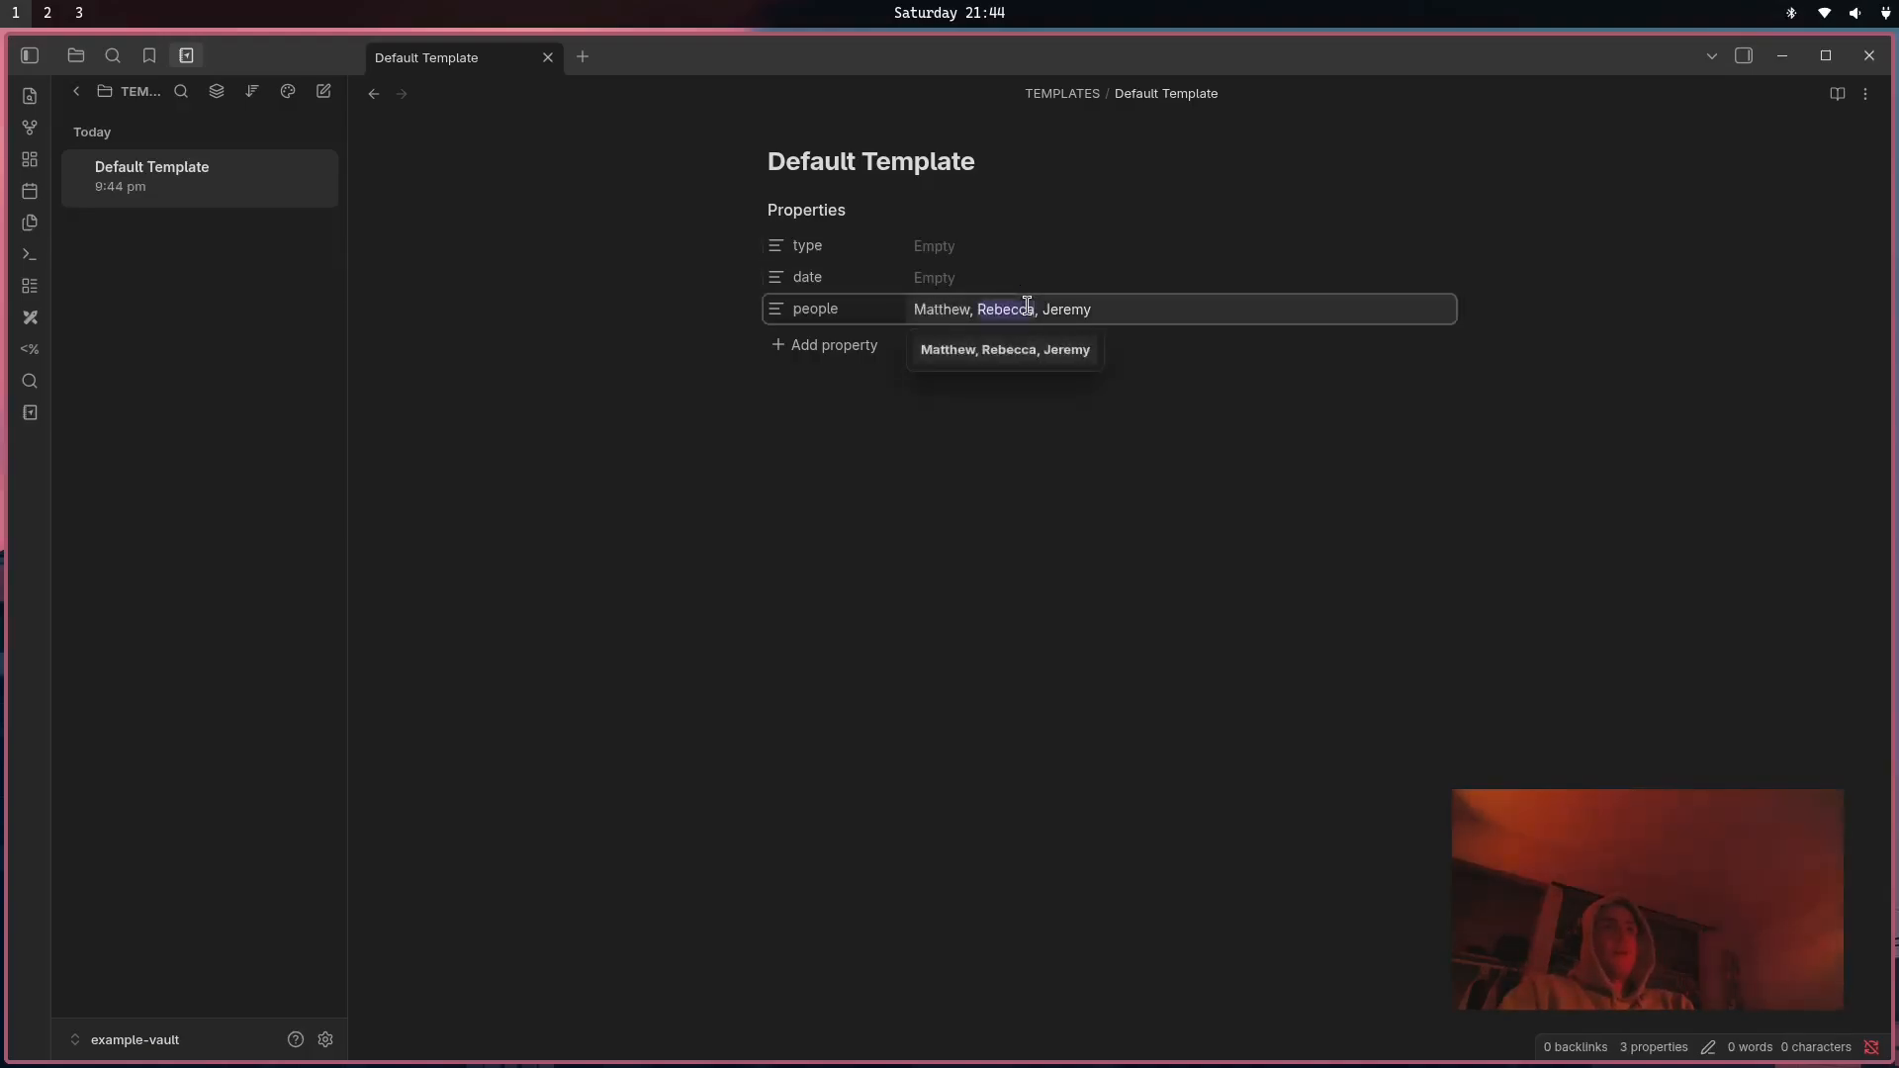
{"action": "key", "text": "ctrl+a"}
{"action": "key", "text": "BackSpace"}
{"action": "left_click", "coordinate": [758, 596]}
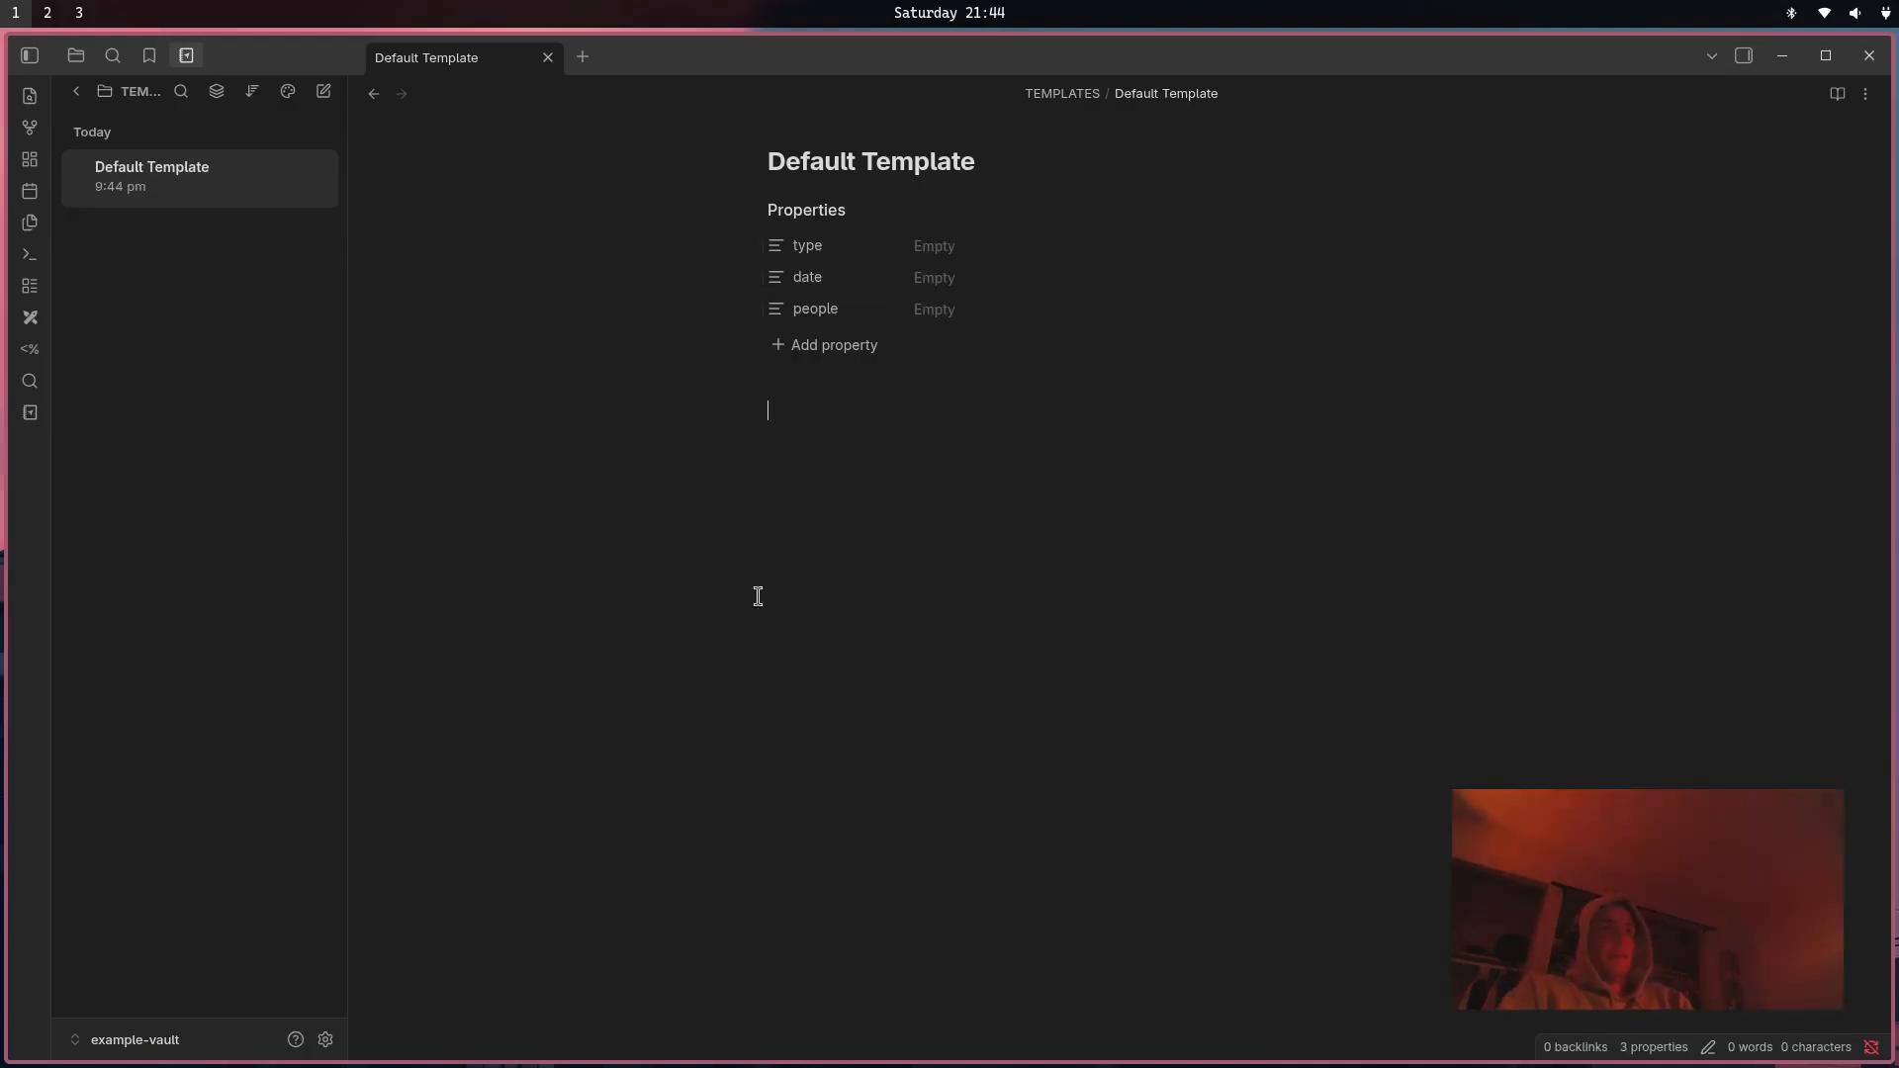
Set the Templater plugin's template folder location to TEMPLATES.
{"action": "left_click", "coordinate": [77, 96]}
{"action": "left_click", "coordinate": [325, 1039]}
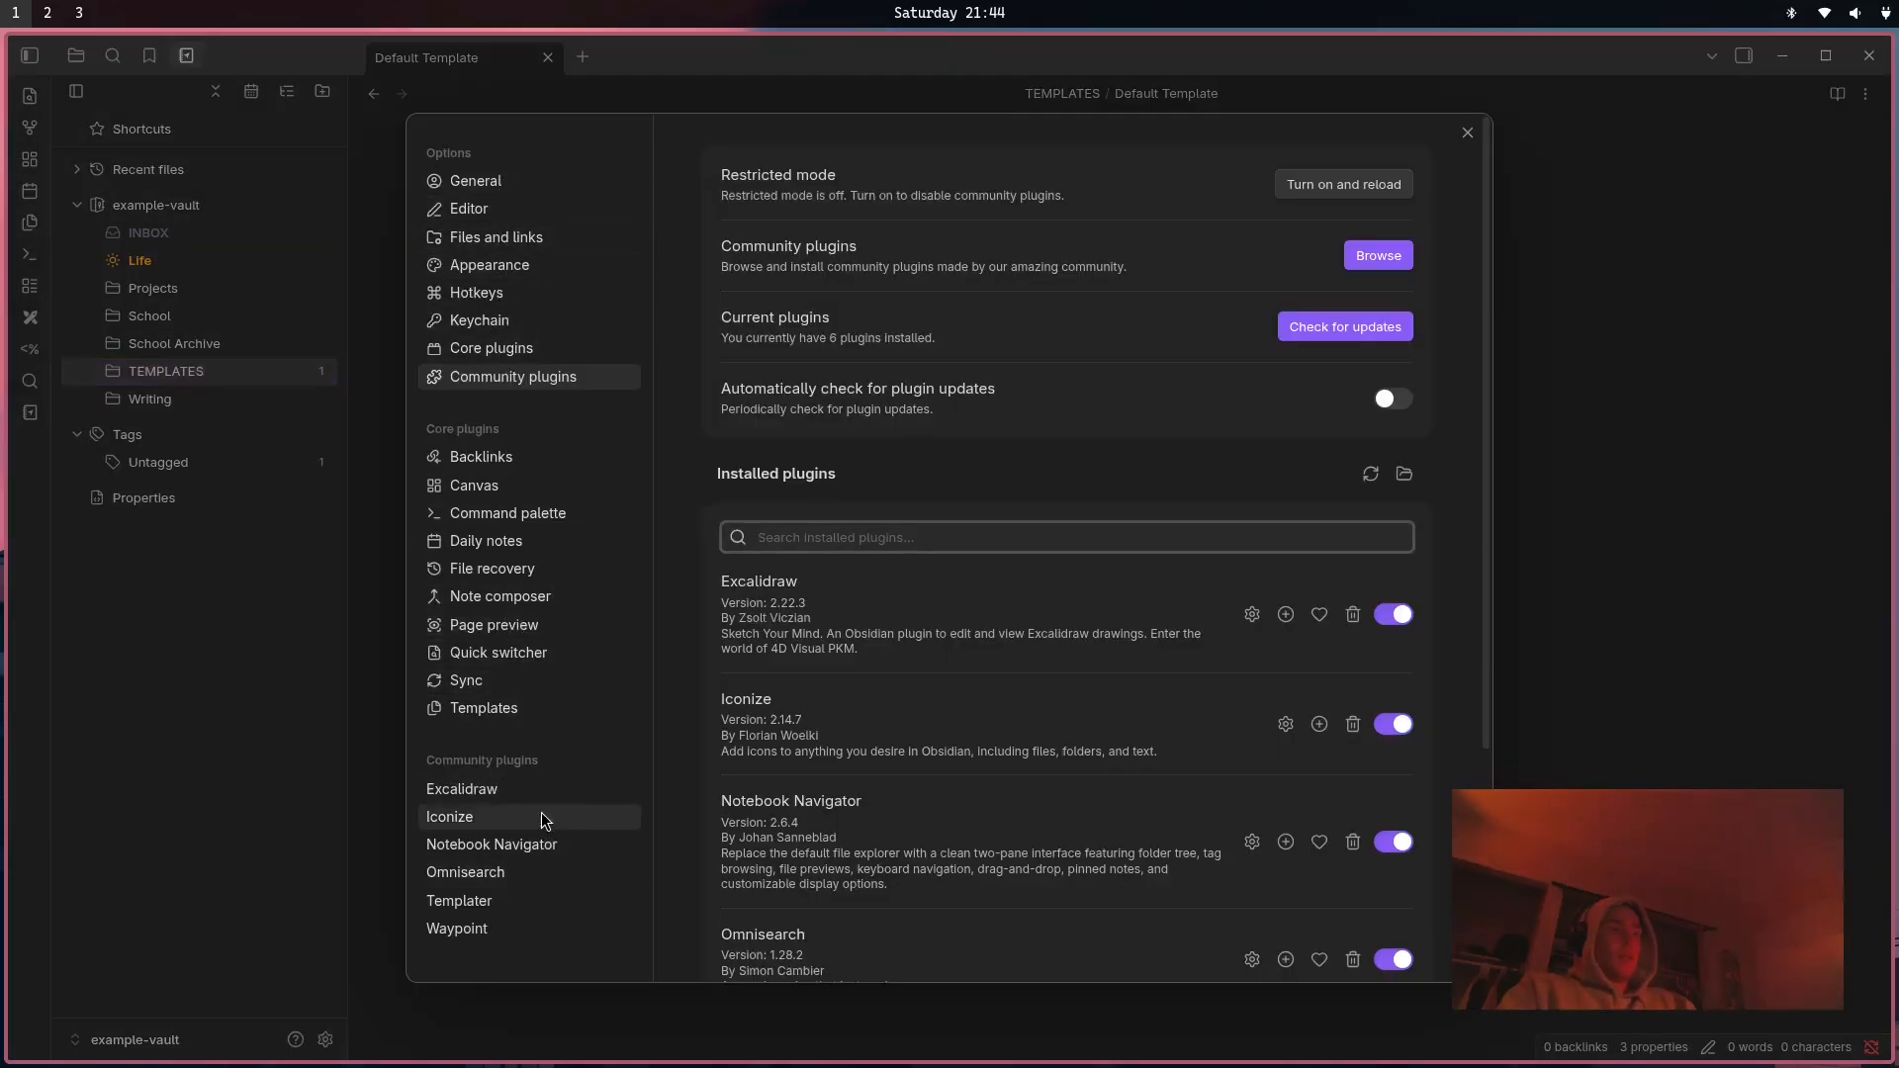
{"action": "left_click", "coordinate": [539, 900]}
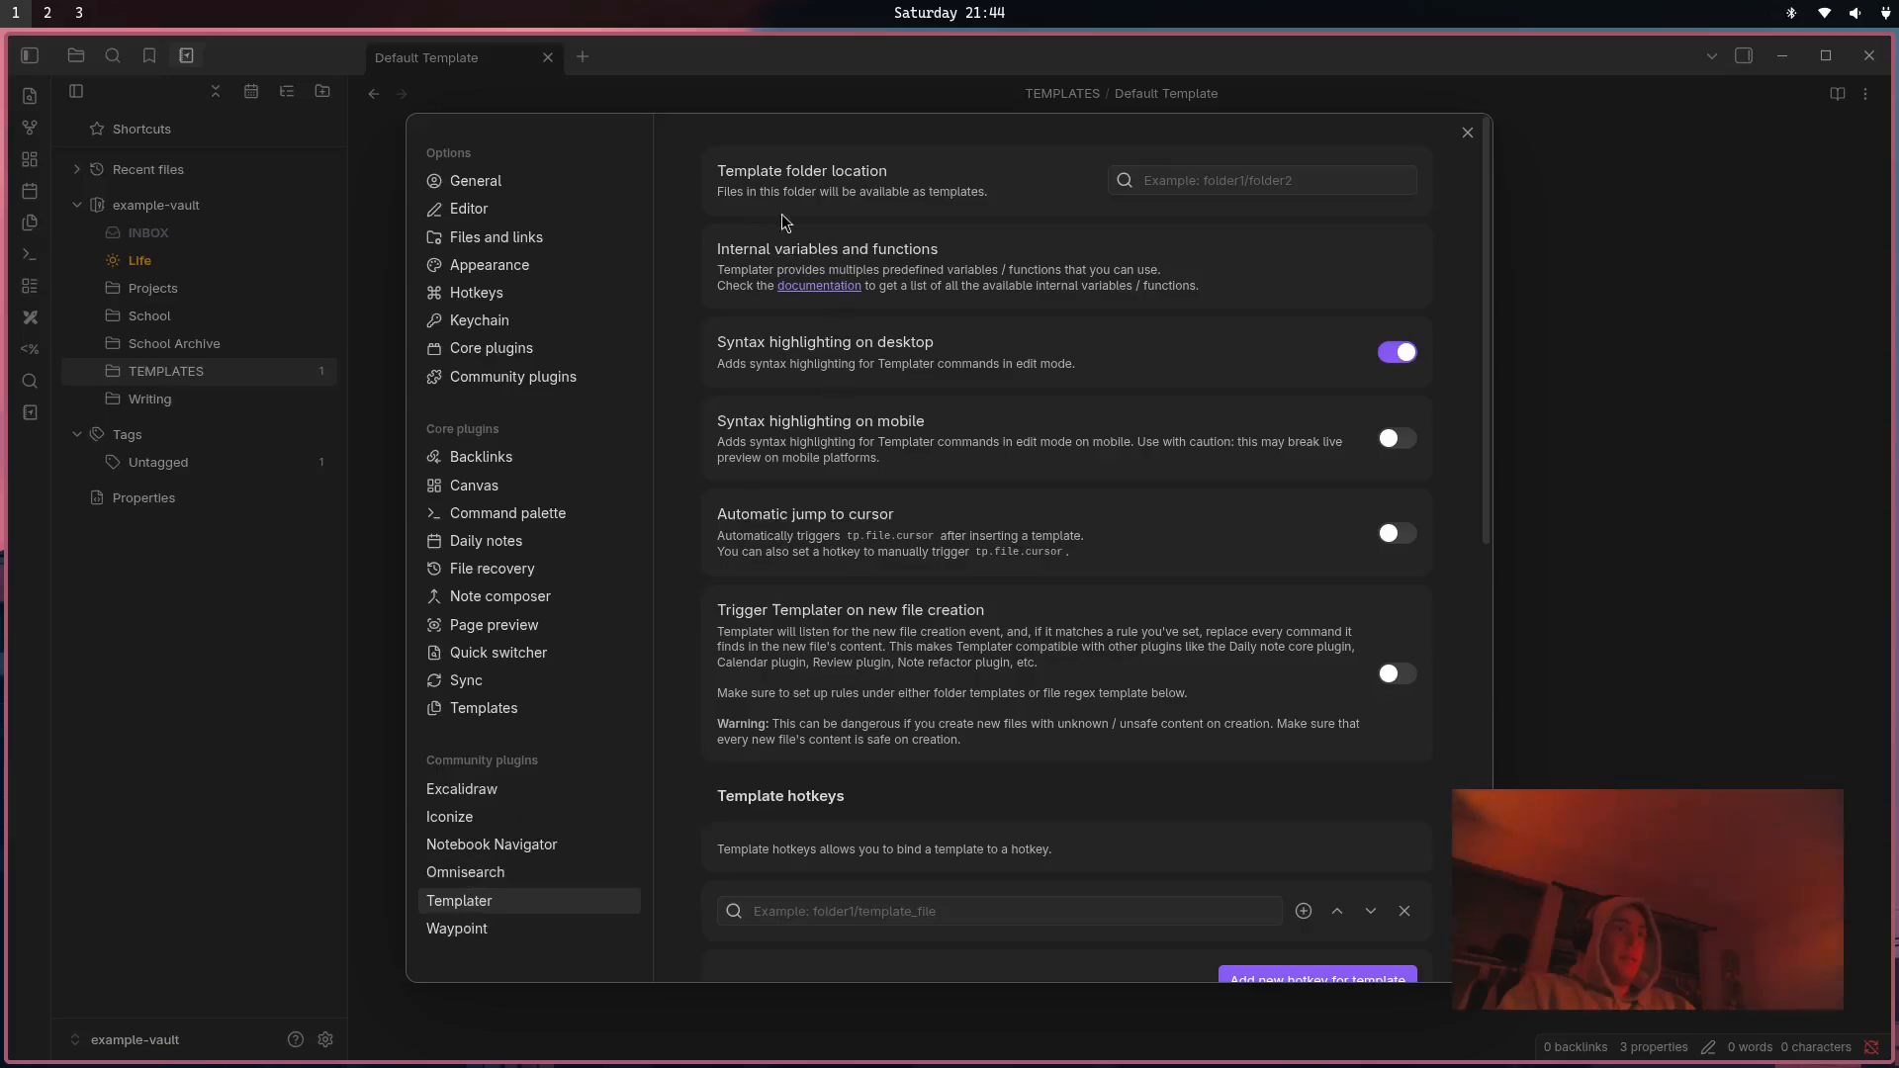
{"action": "left_click", "coordinate": [1132, 197]}
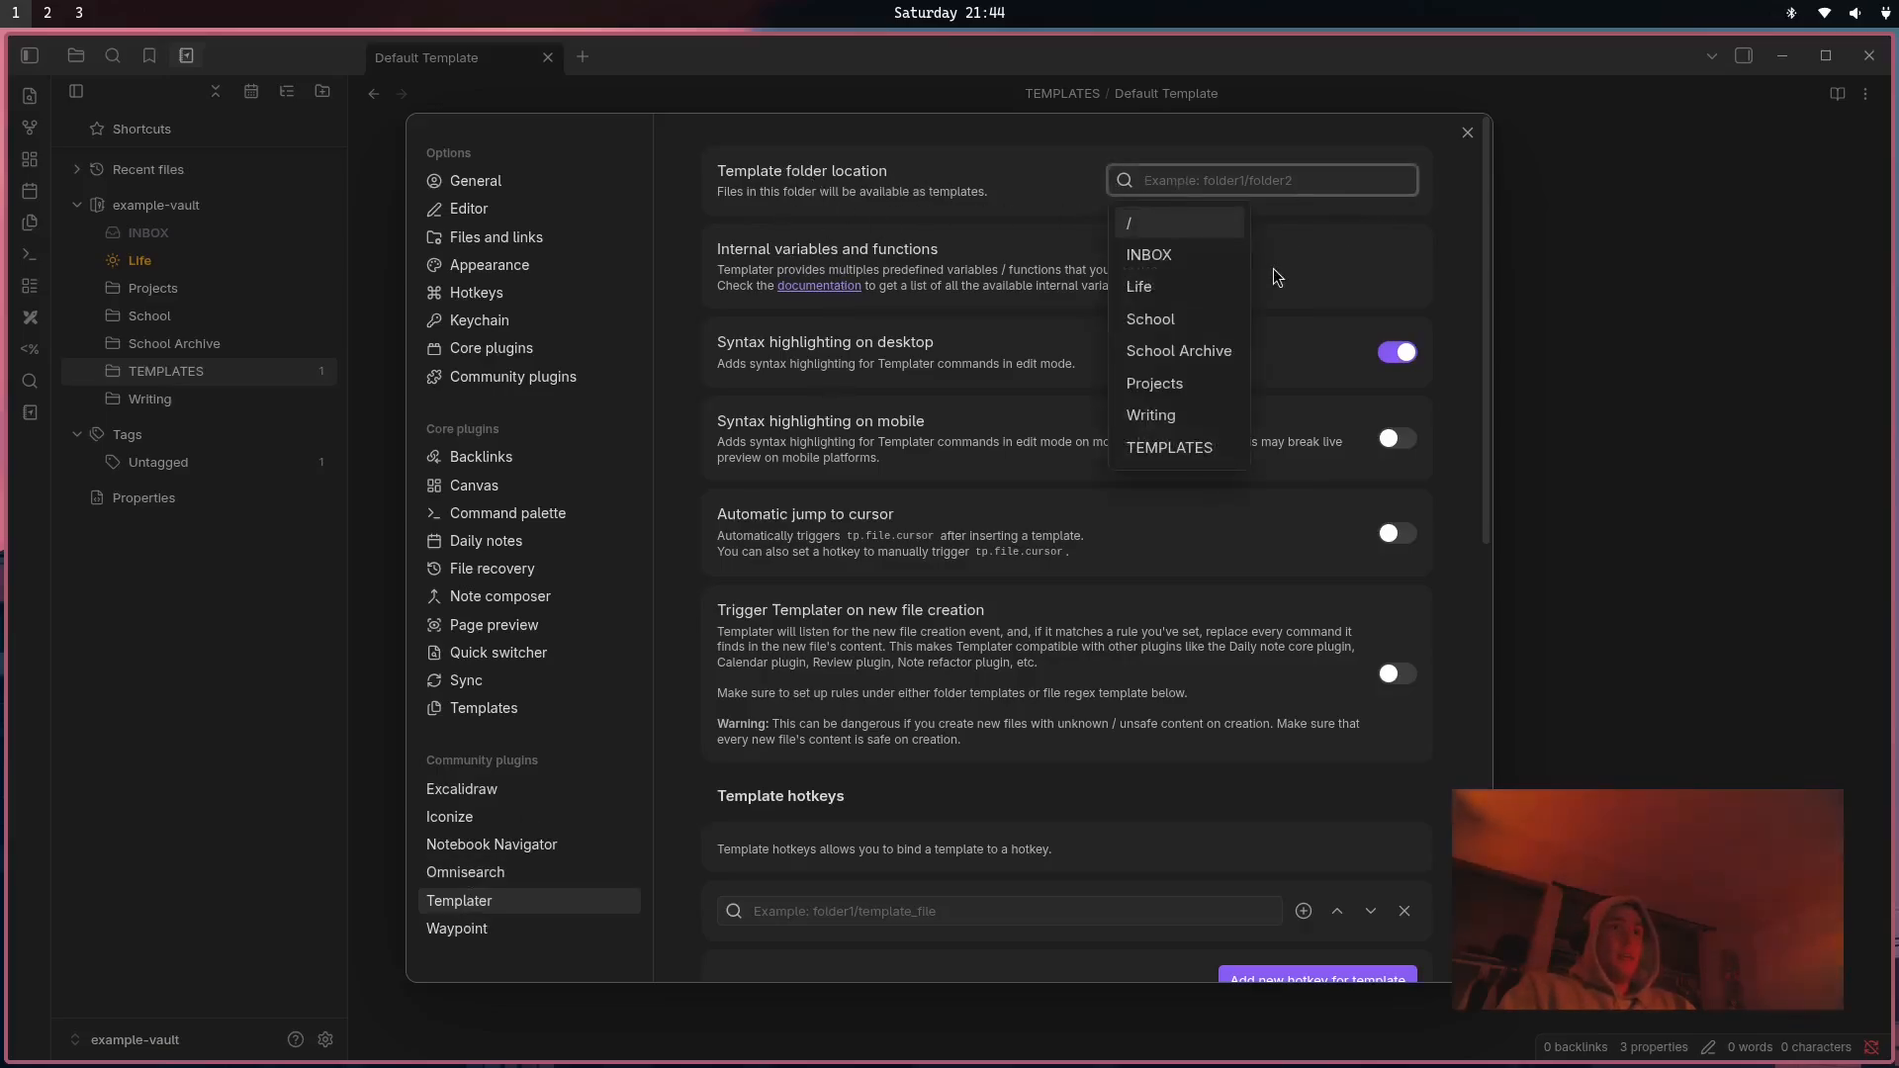
{"action": "left_click", "coordinate": [1133, 438]}
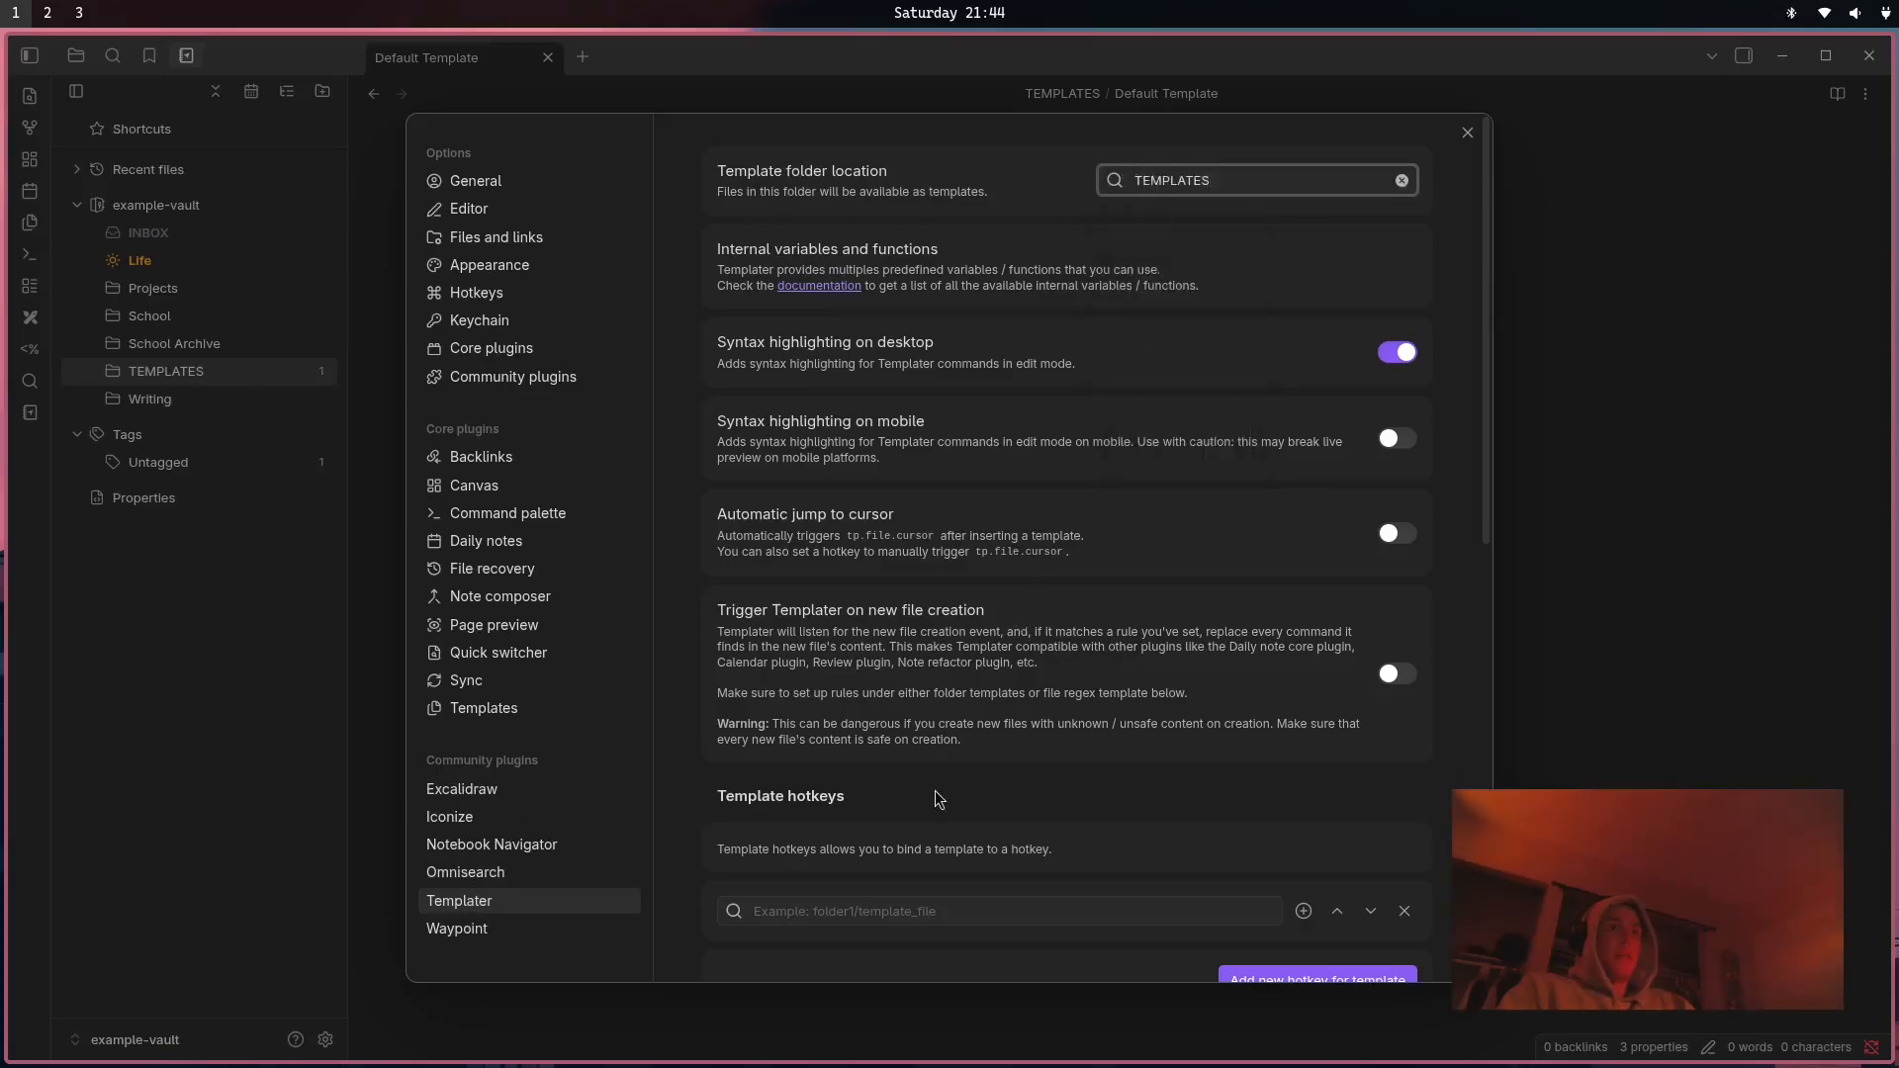
Enable triggering Templater on new file creation in the plugin's settings.
{"action": "scroll", "coordinate": [920, 559], "scroll_direction": "down", "scroll_amount": 8}
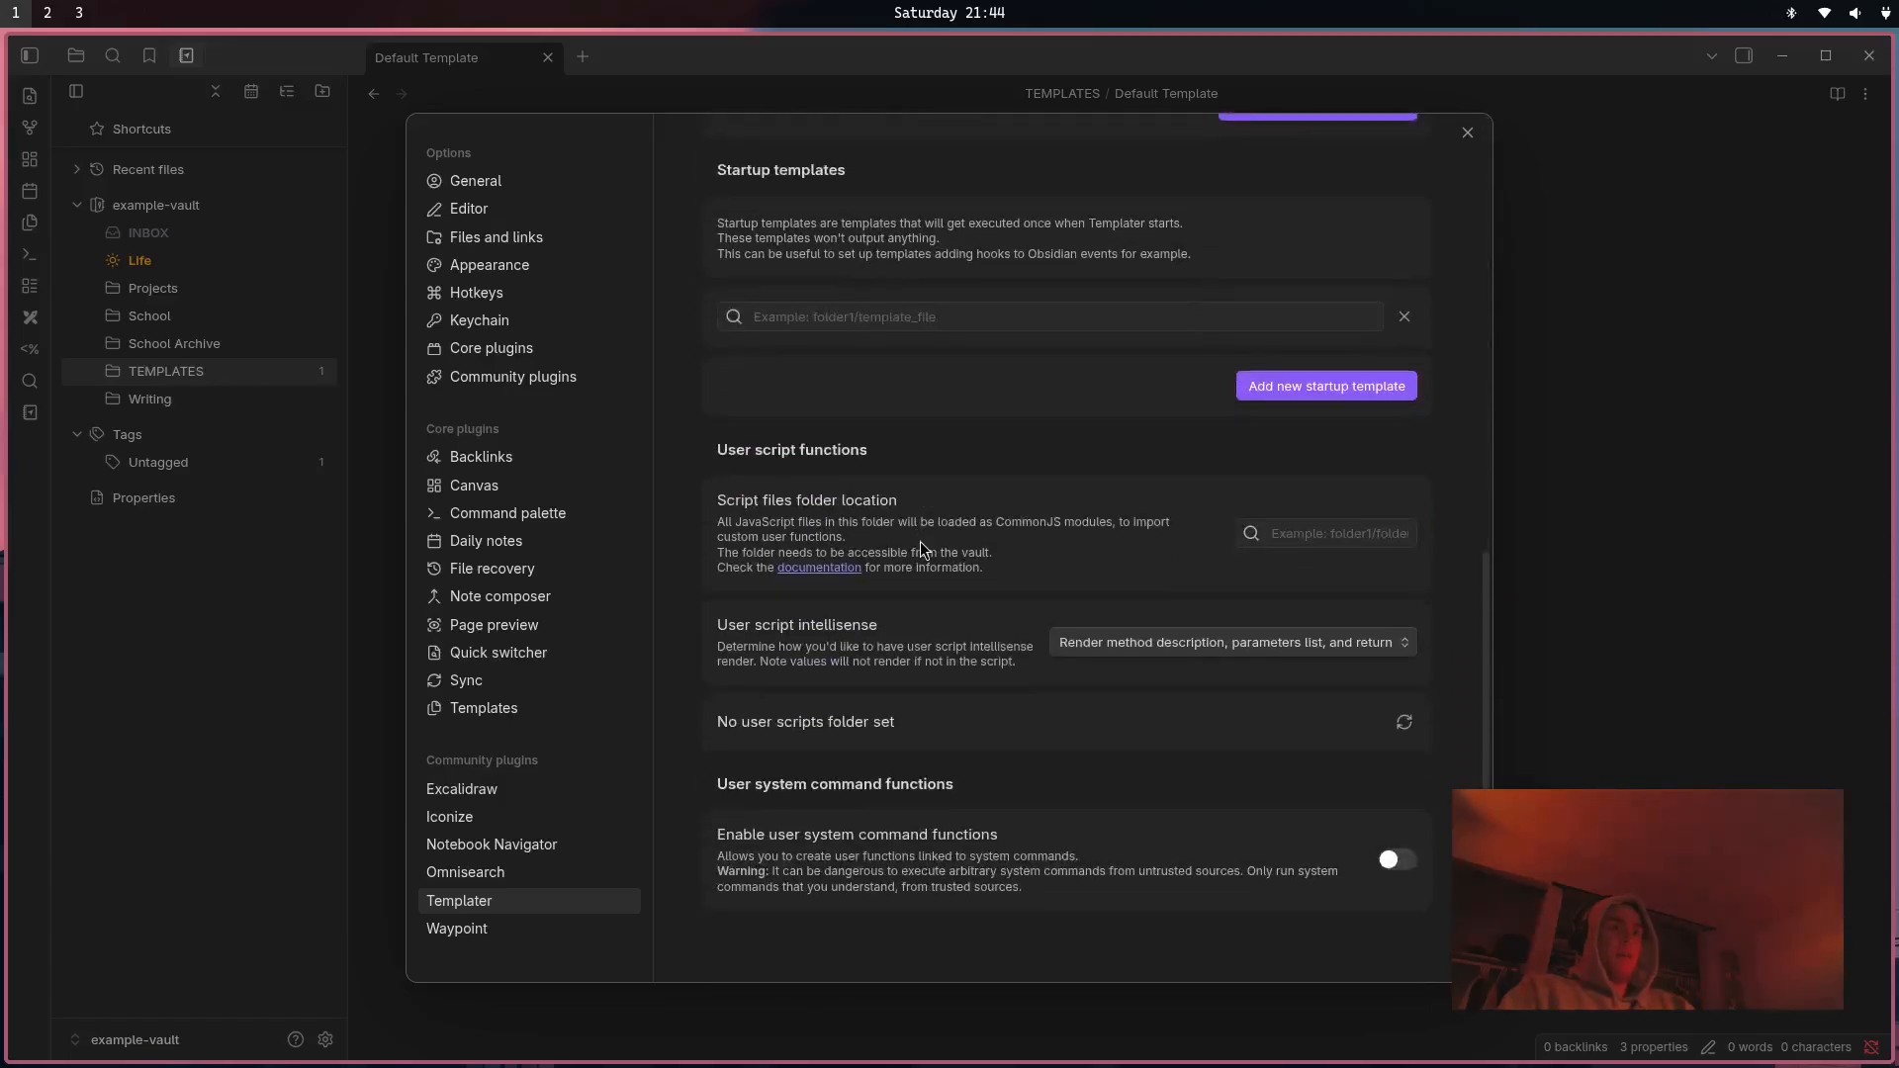
{"action": "scroll", "coordinate": [920, 550], "scroll_direction": "up", "scroll_amount": 10}
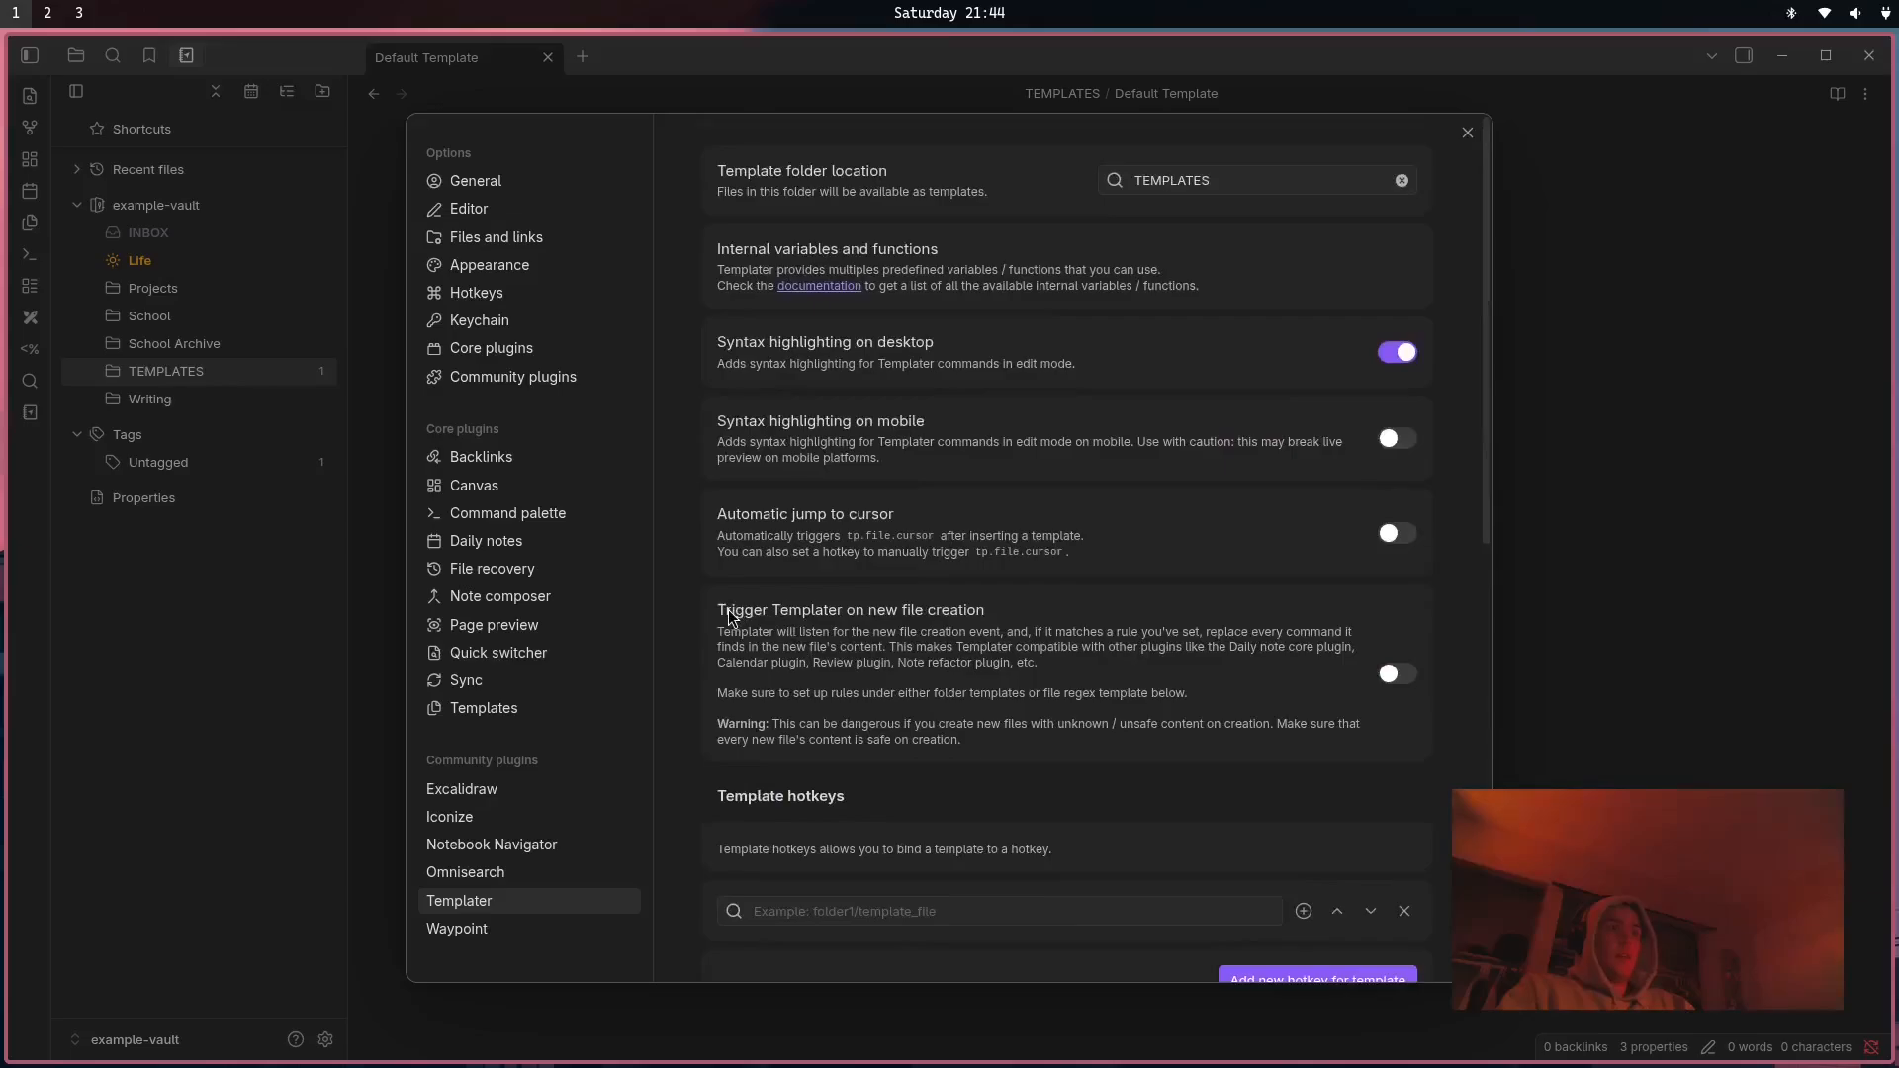
{"action": "left_click", "coordinate": [1397, 676]}
Assign TEMPLATES/Default Template.md as the folder template for the root folder / and close the settings.
{"action": "scroll", "coordinate": [1089, 674], "scroll_direction": "down", "scroll_amount": 3}
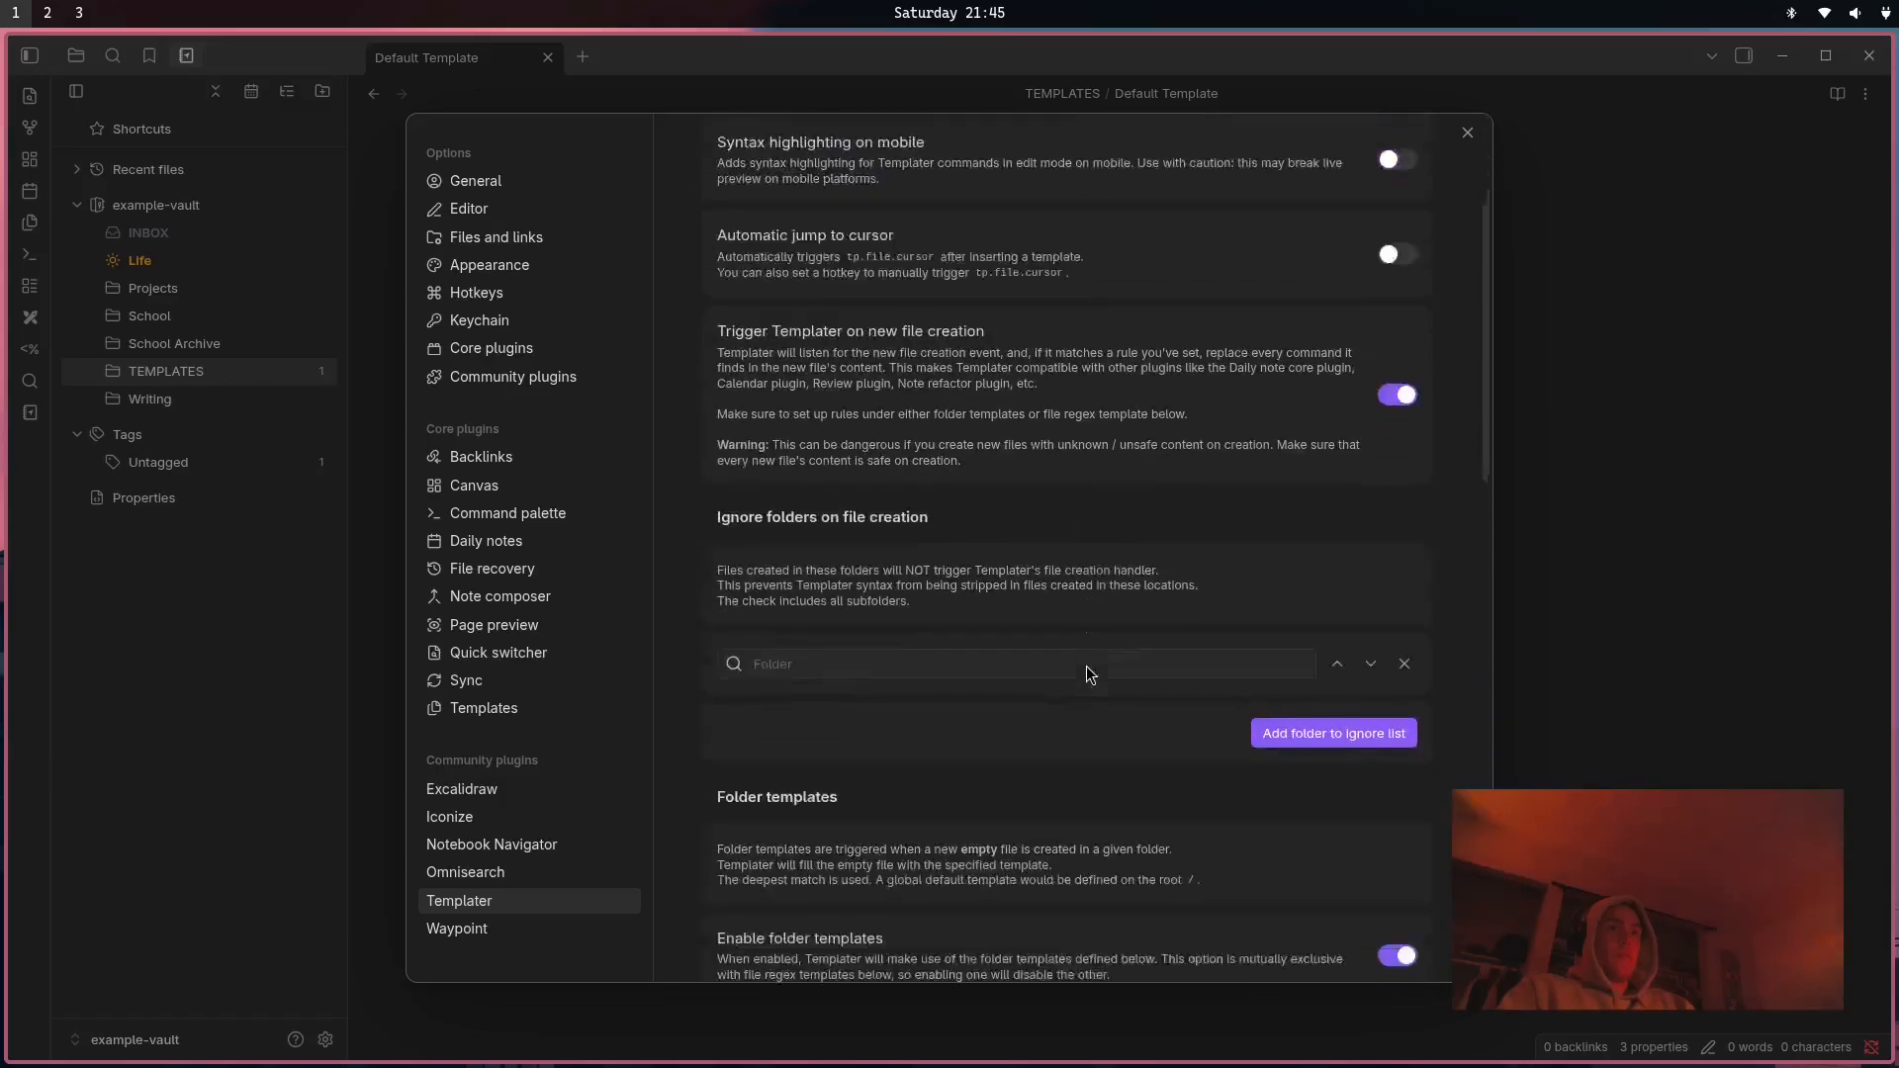
{"action": "scroll", "coordinate": [1090, 674], "scroll_direction": "down", "scroll_amount": 2}
{"action": "scroll", "coordinate": [809, 657], "scroll_direction": "down", "scroll_amount": 4}
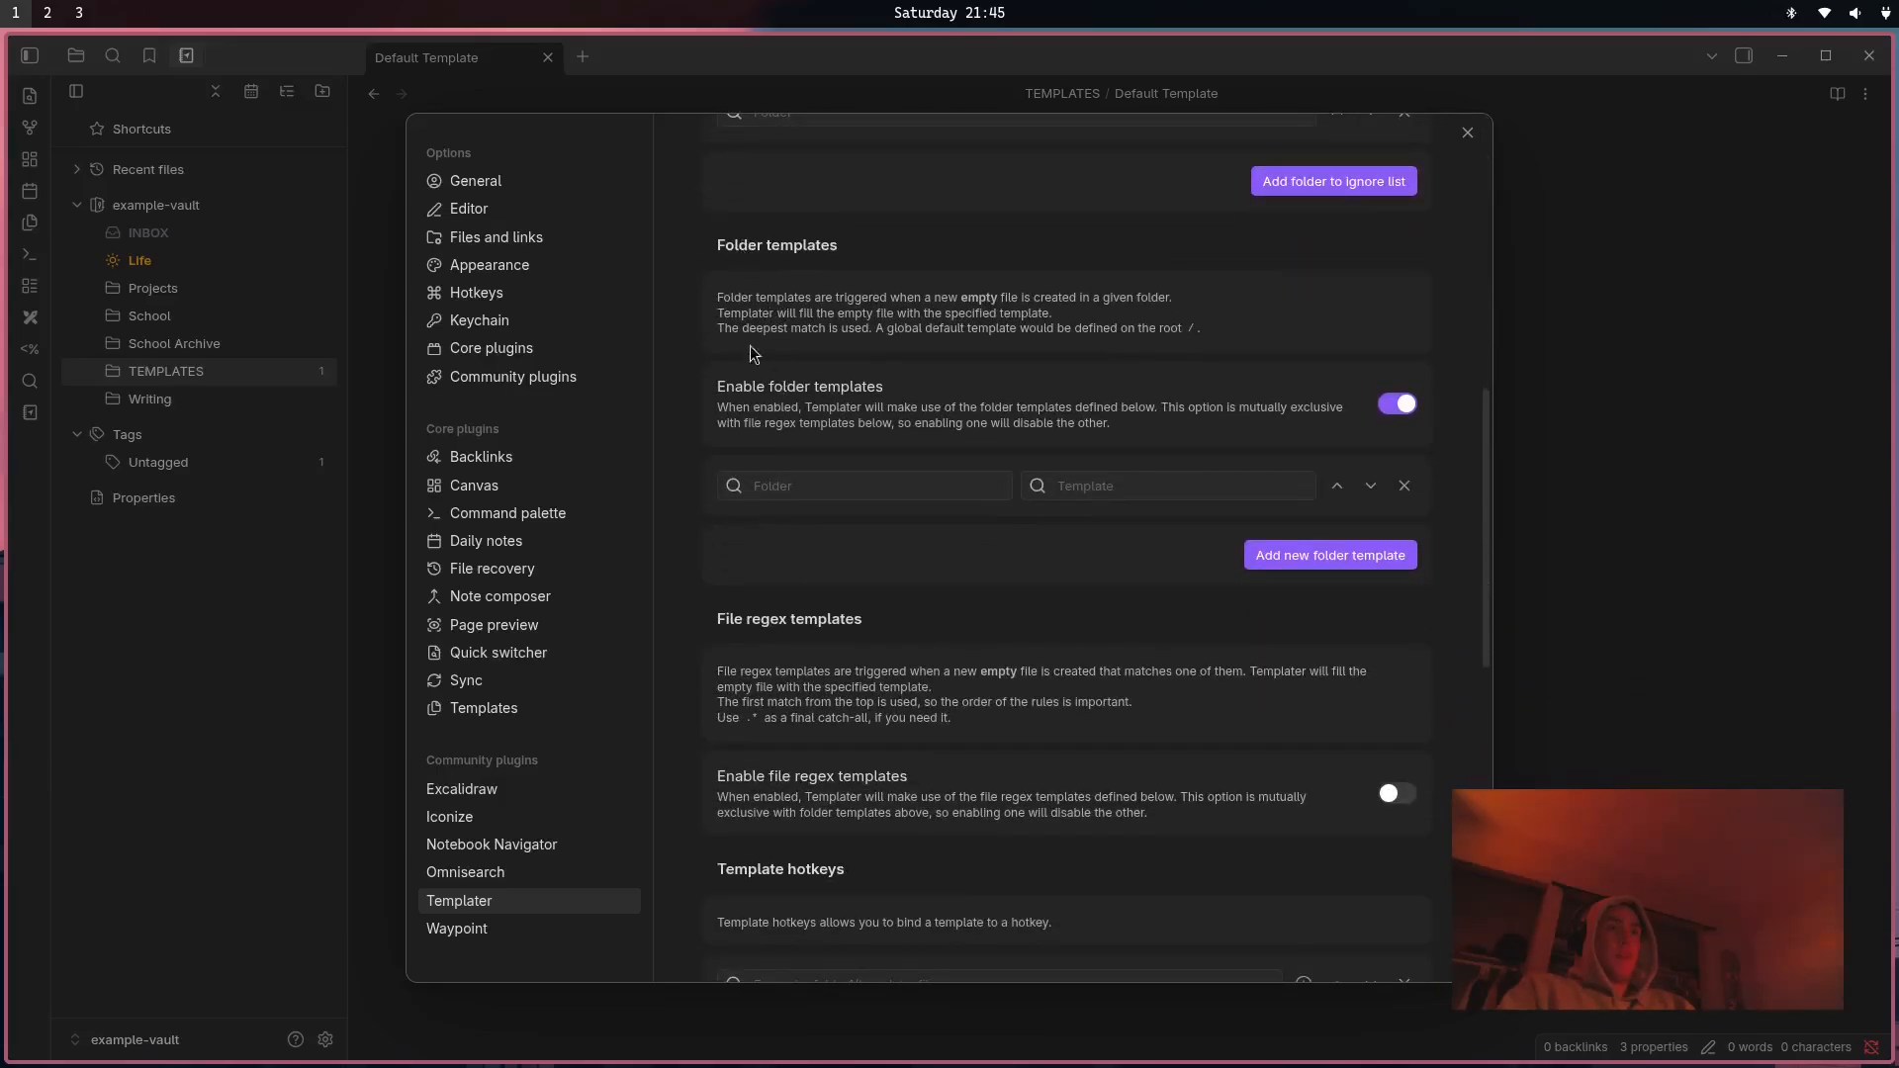
{"action": "left_click", "coordinate": [831, 487]}
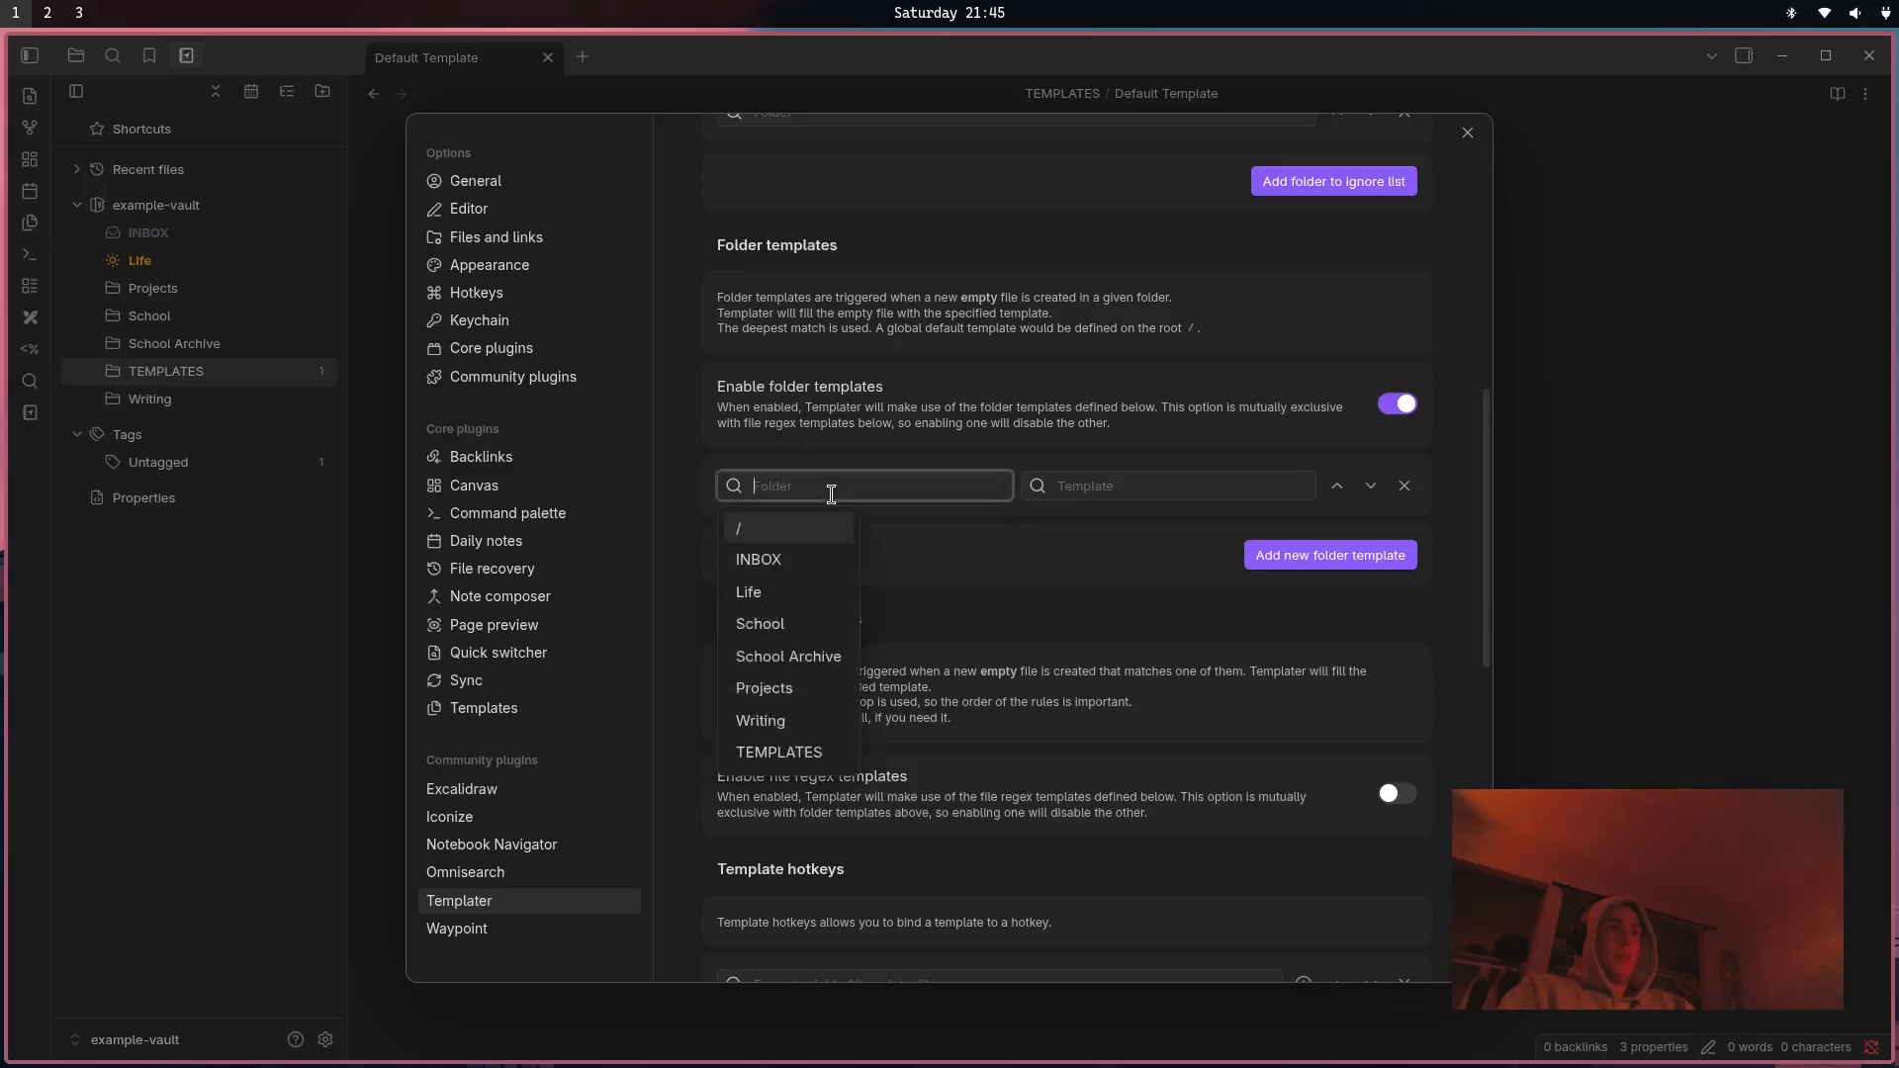
{"action": "left_click", "coordinate": [748, 532]}
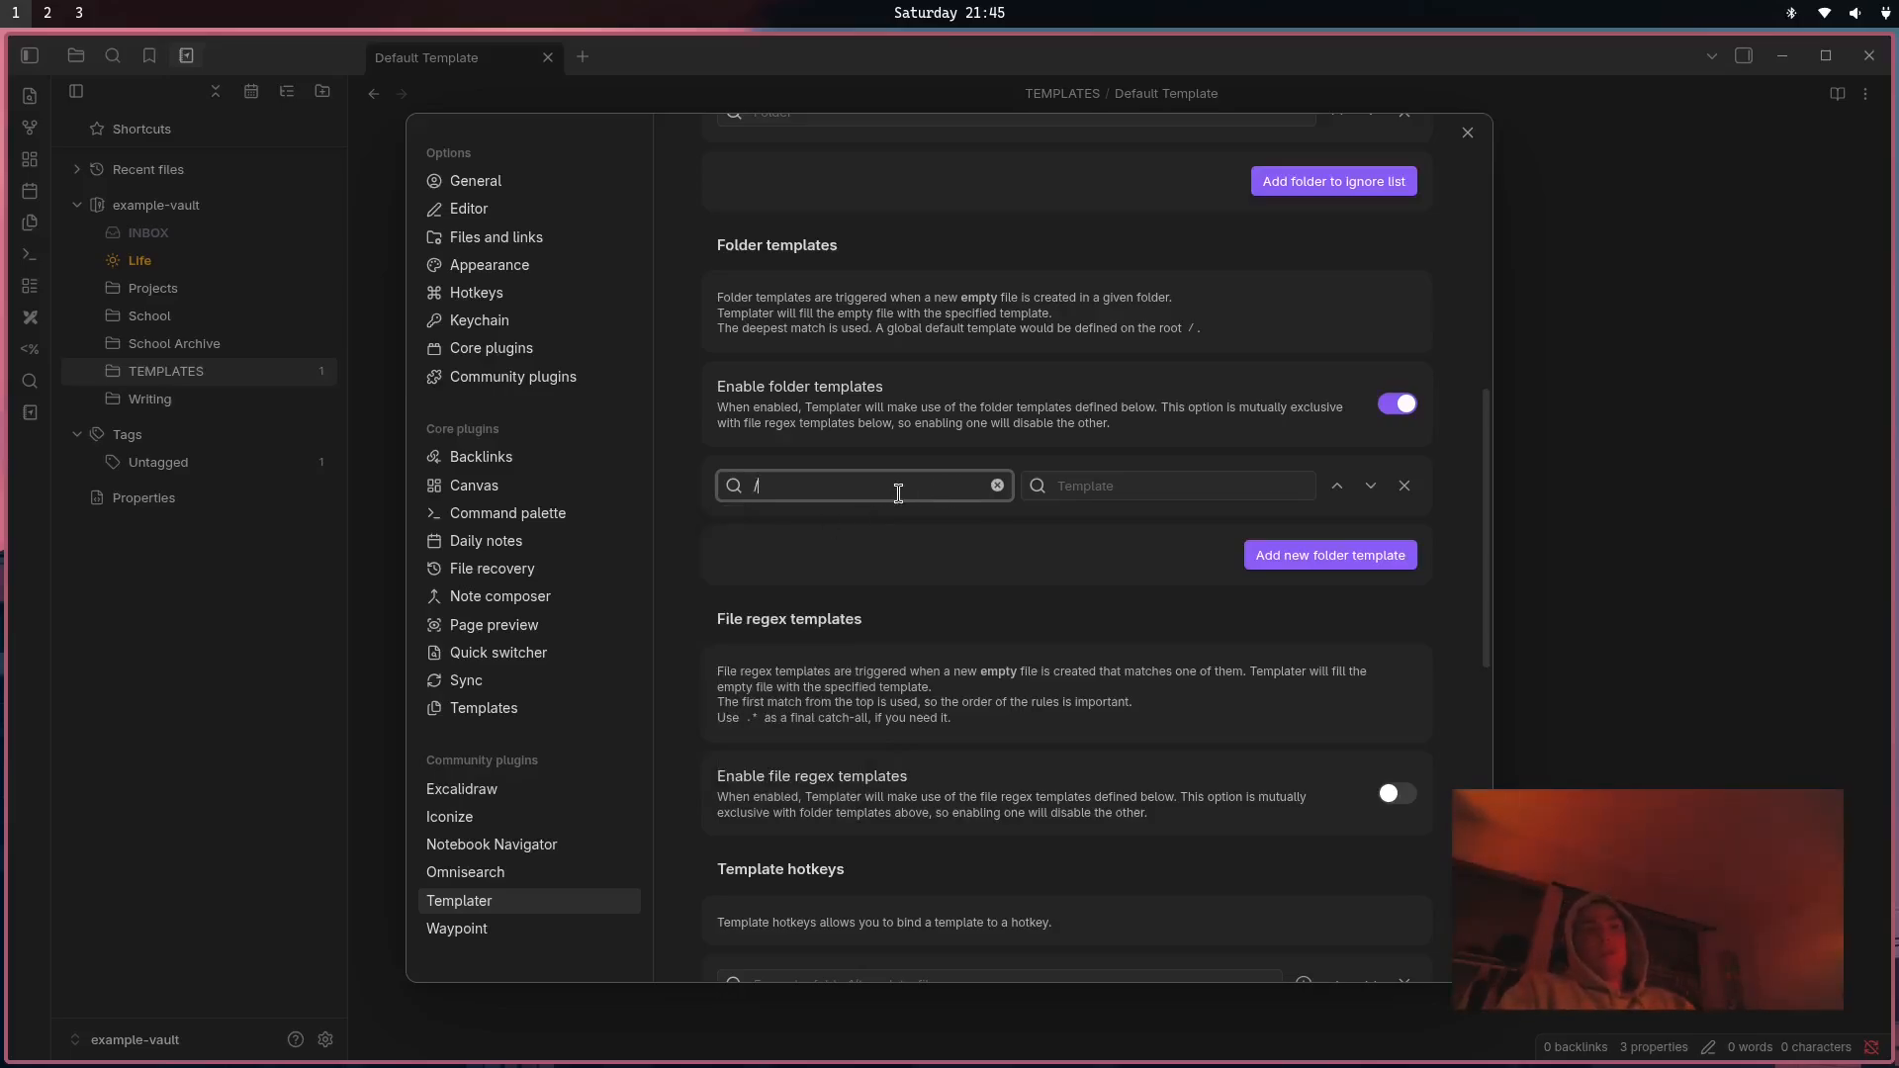
{"action": "left_click", "coordinate": [1133, 486]}
{"action": "left_click", "coordinate": [1125, 527]}
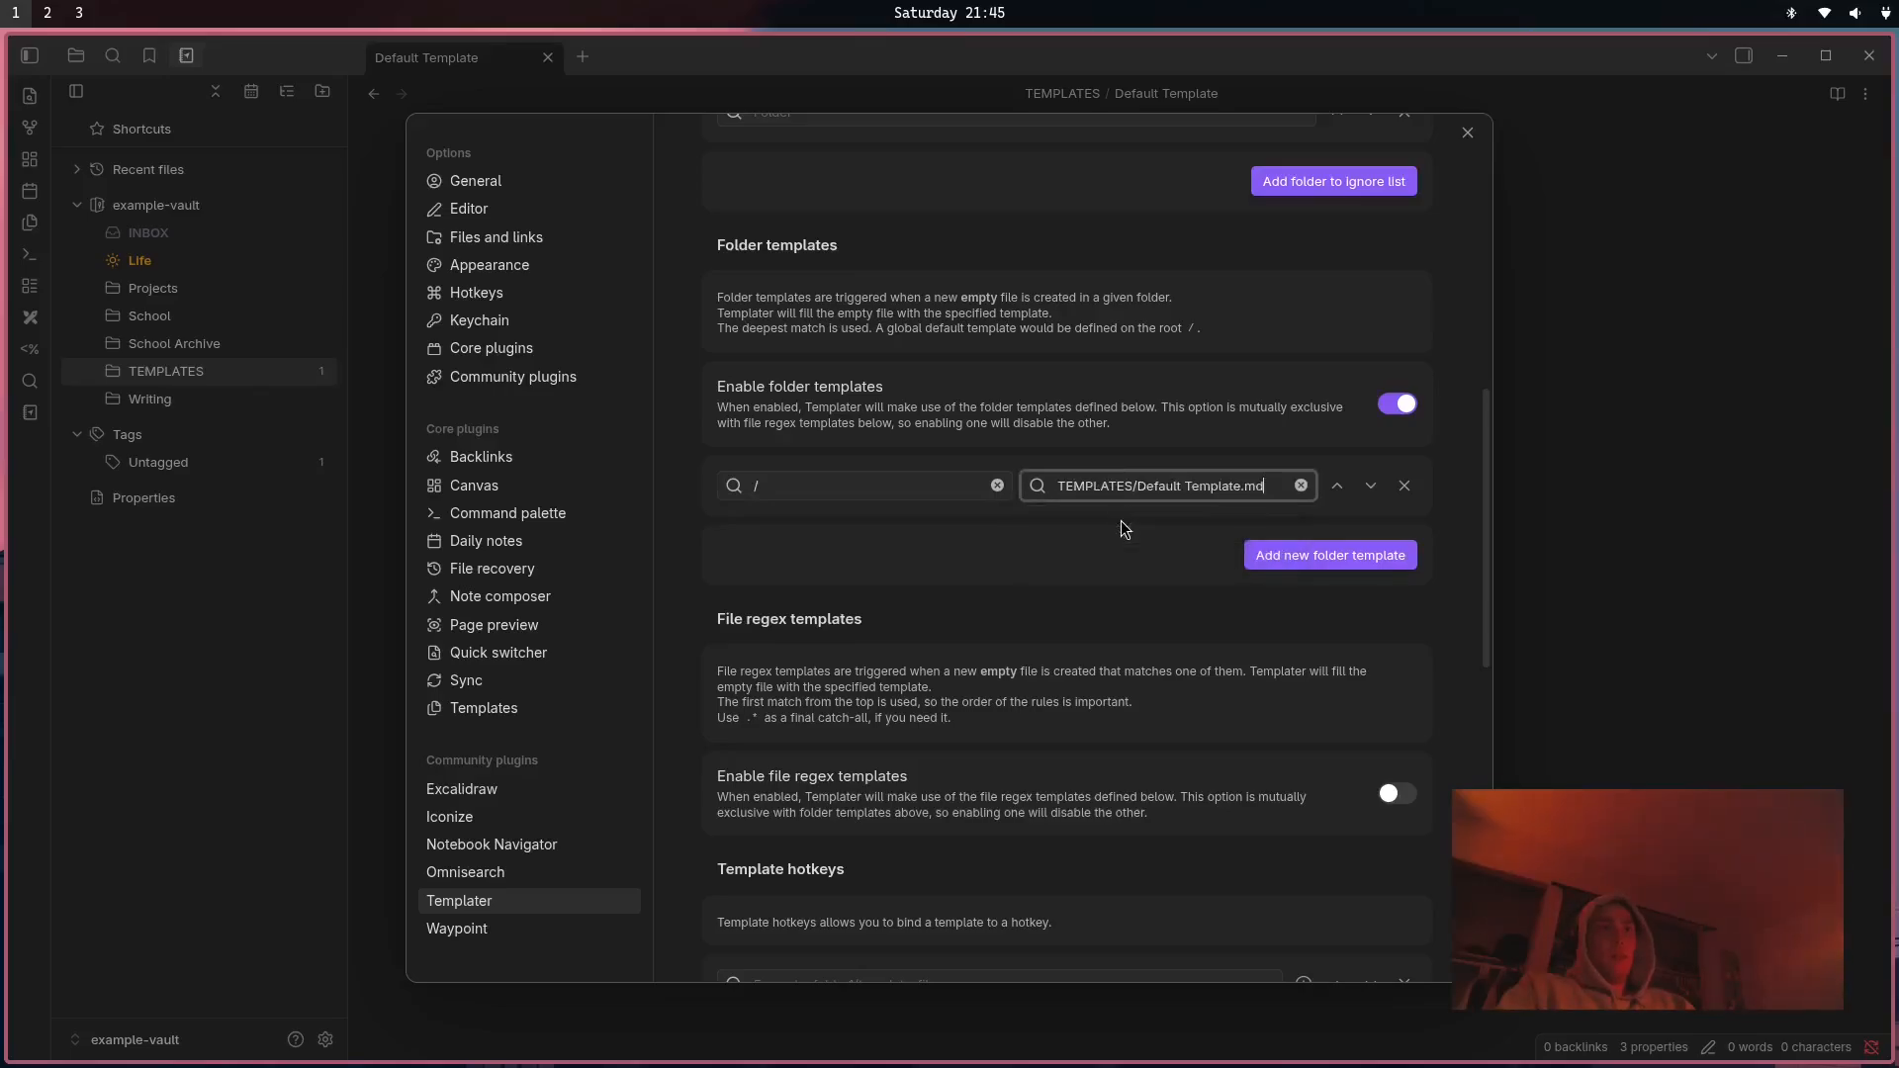
{"action": "left_click", "coordinate": [1169, 557]}
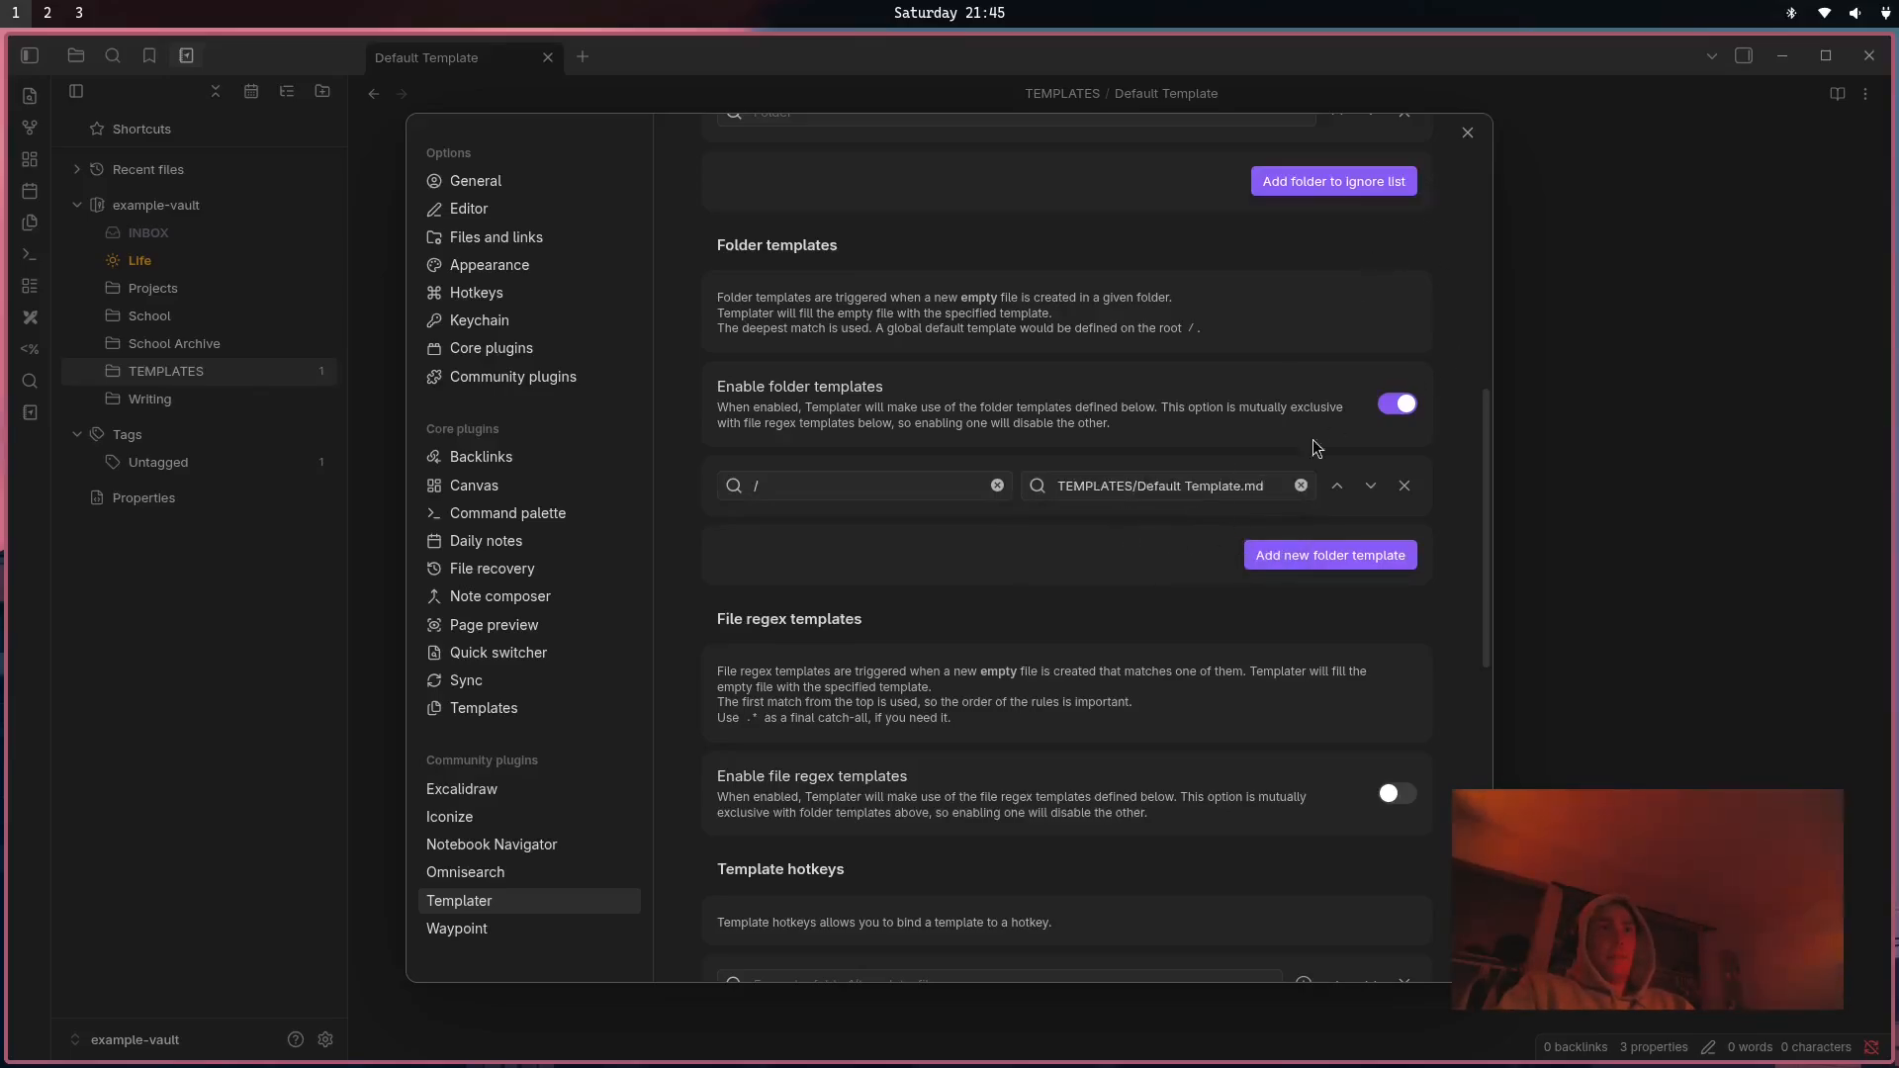
{"action": "scroll", "coordinate": [1317, 449], "scroll_direction": "down", "scroll_amount": 6}
{"action": "scroll", "coordinate": [1385, 396], "scroll_direction": "up", "scroll_amount": 15}
{"action": "scroll", "coordinate": [1405, 297], "scroll_direction": "down", "scroll_amount": 20}
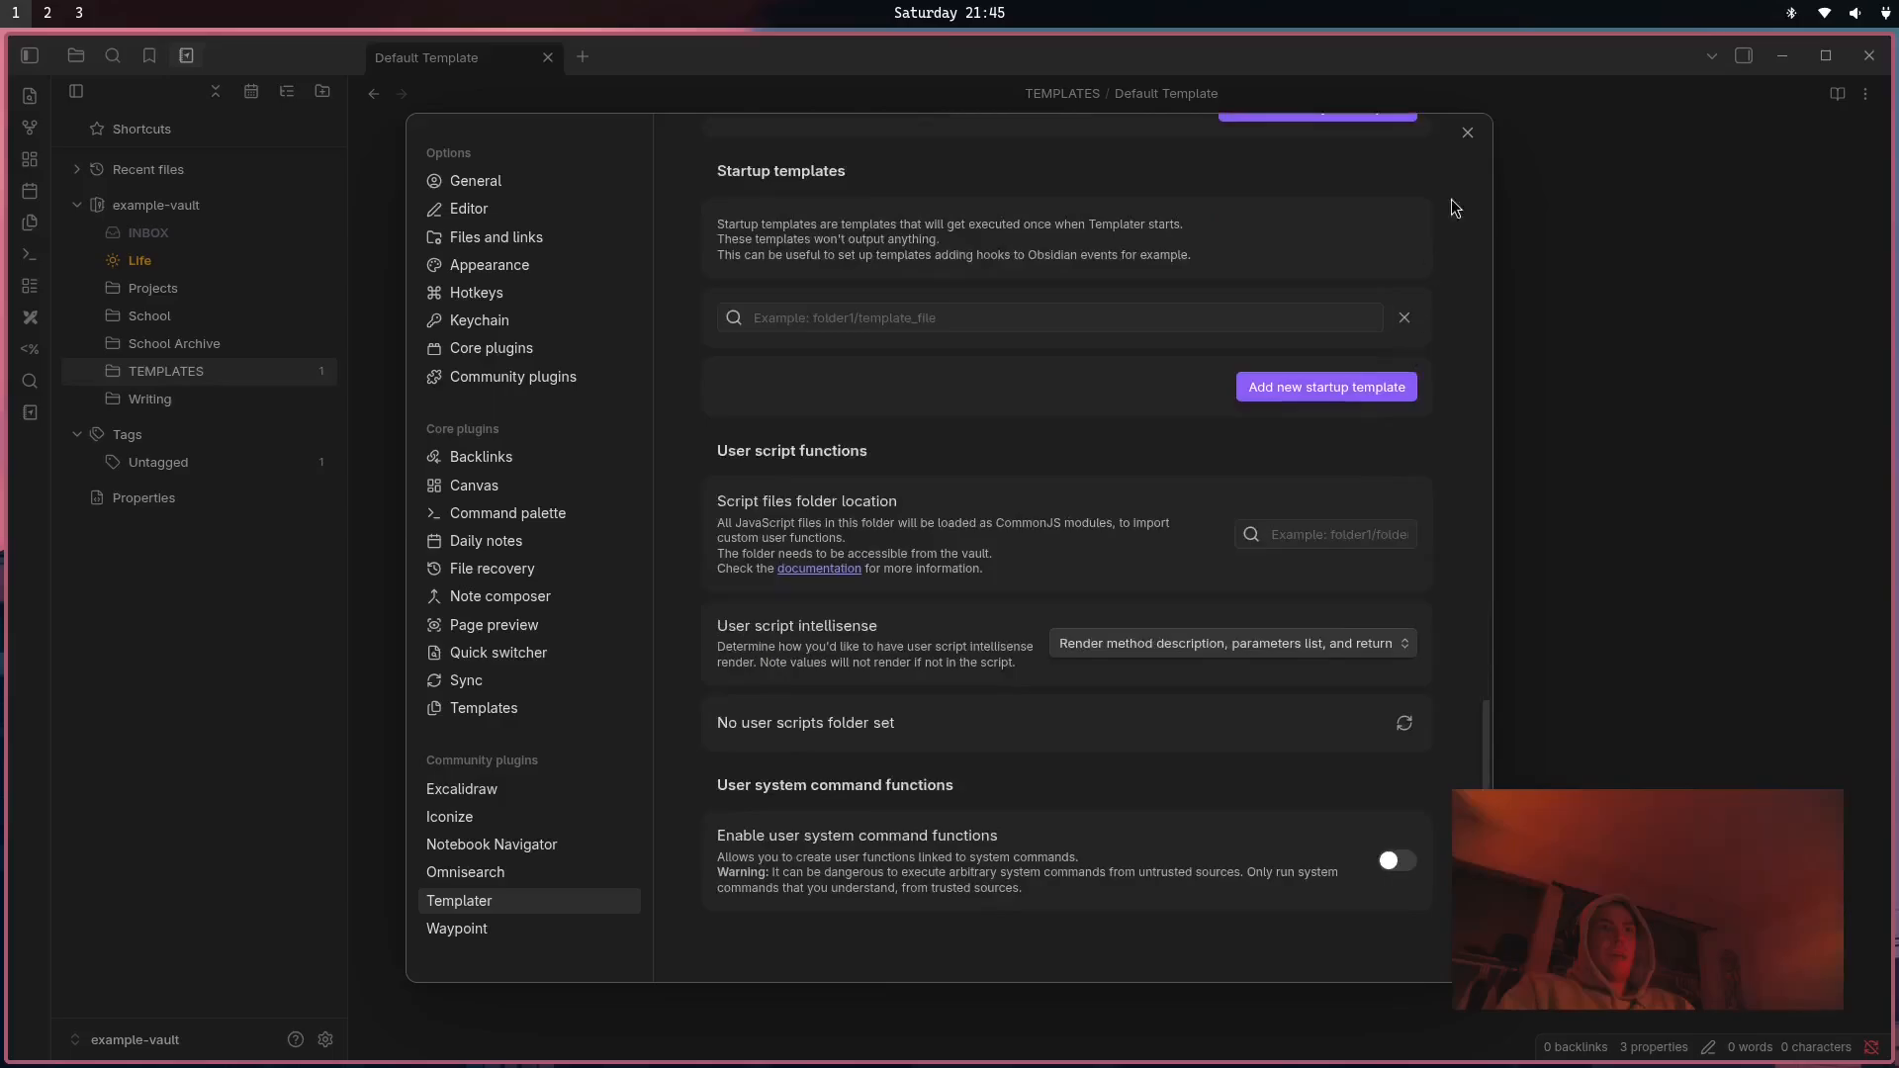
{"action": "left_click", "coordinate": [1467, 132]}
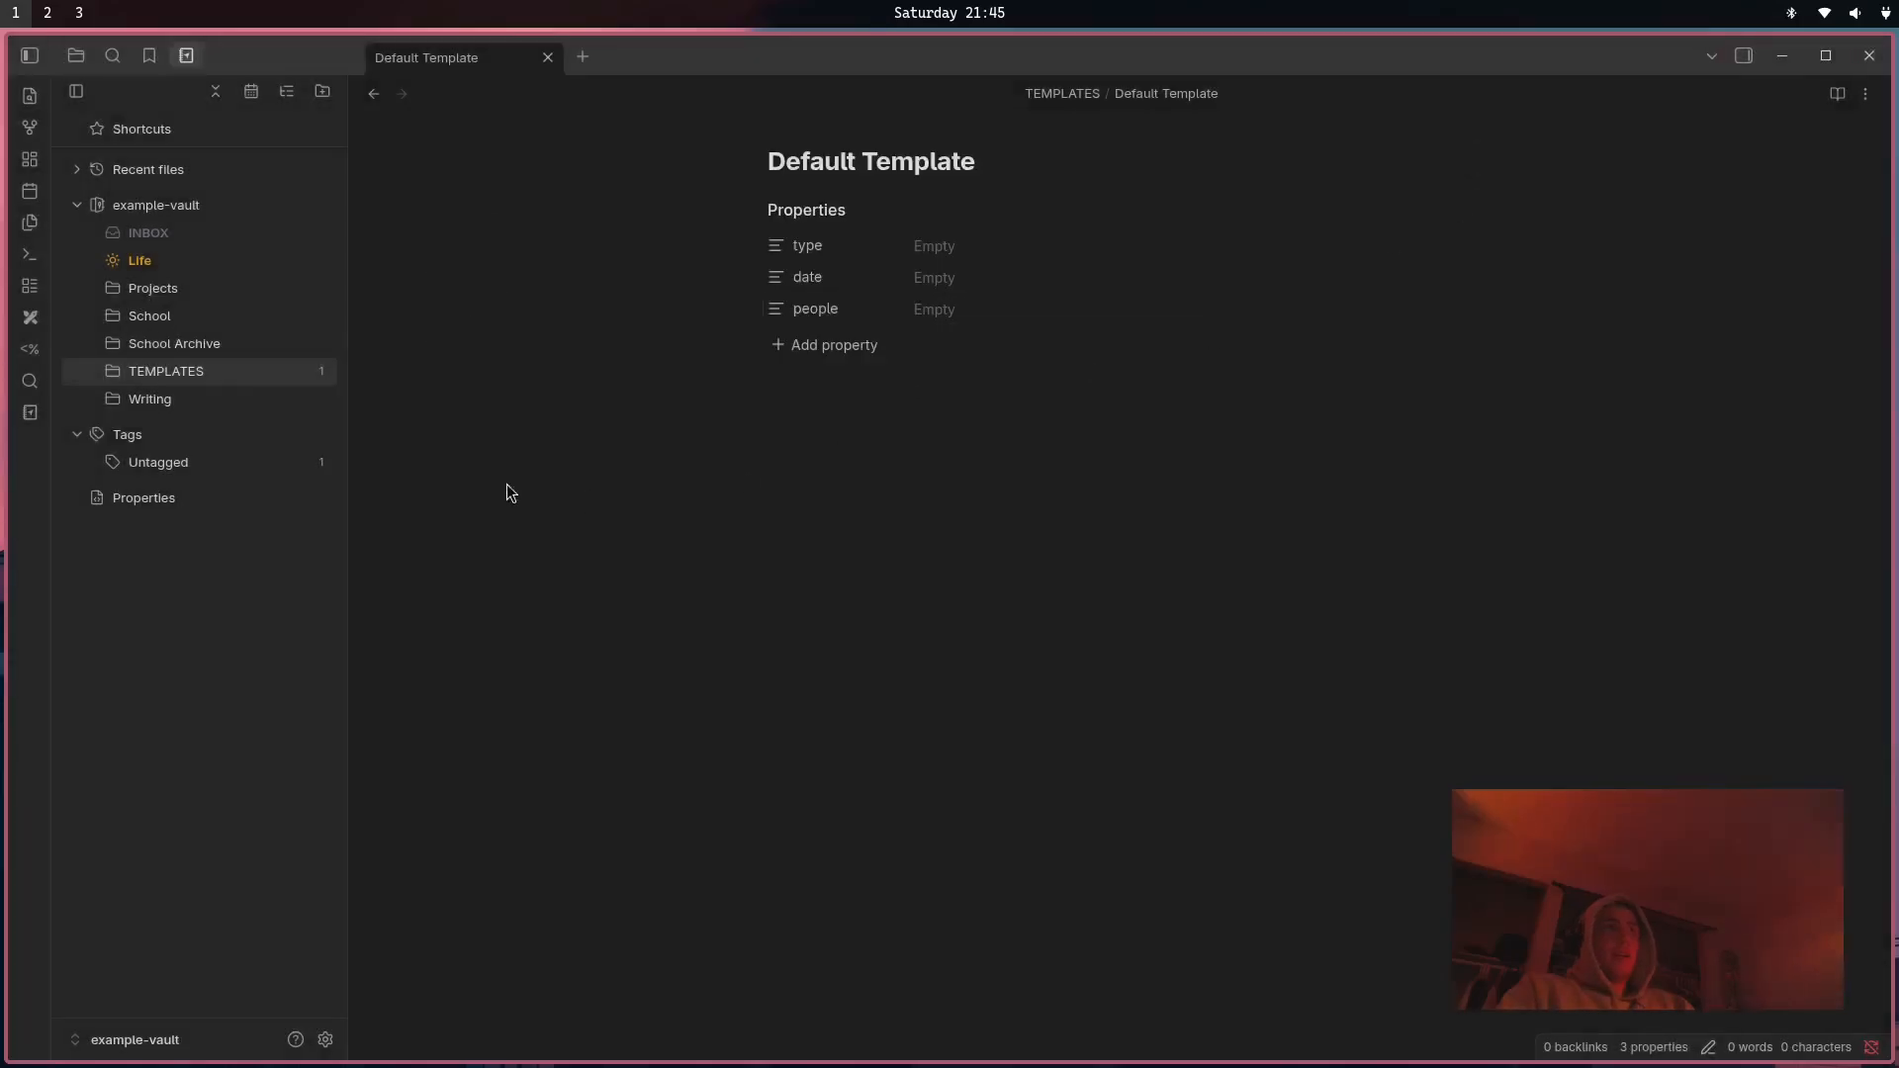
Create a new note in the INBOX folder to try out the default template.
{"action": "left_click", "coordinate": [180, 241]}
{"action": "right_click", "coordinate": [166, 198]}
{"action": "left_click", "coordinate": [201, 210]}
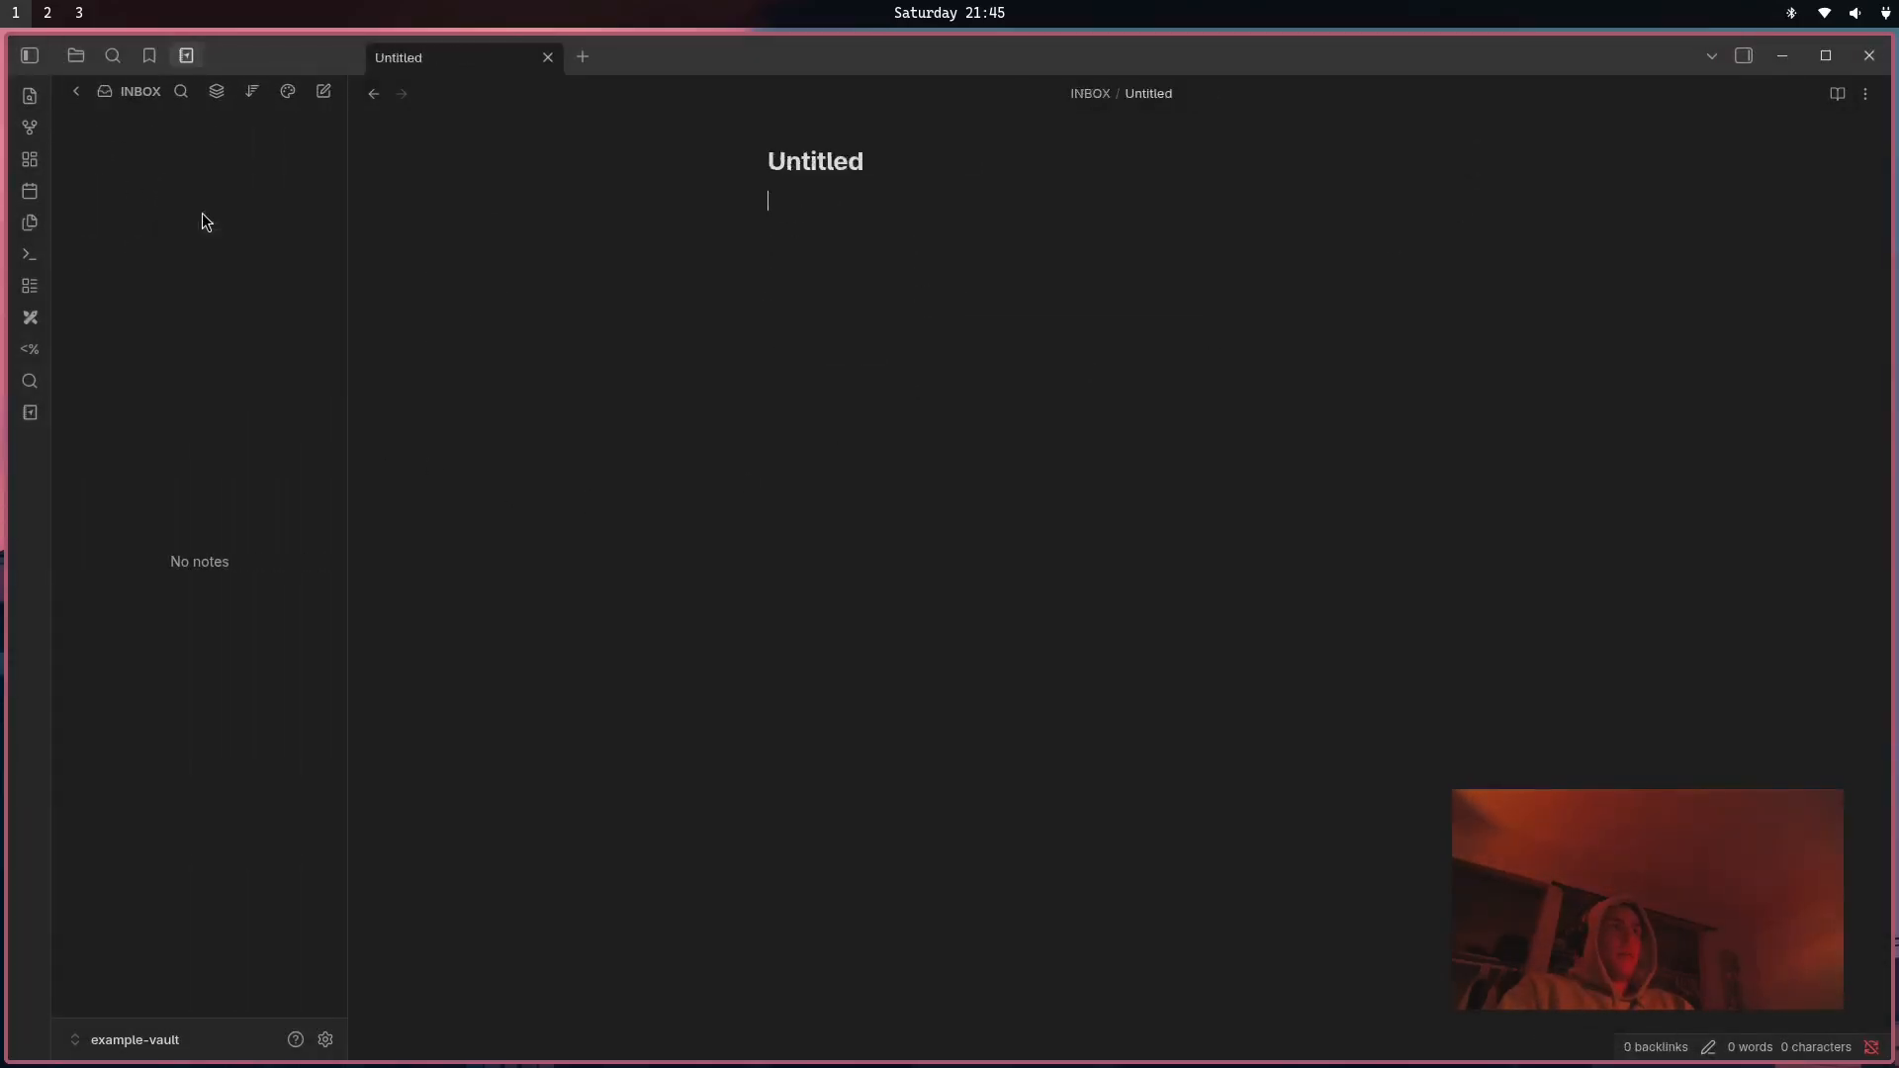
{"action": "left_click", "coordinate": [839, 488]}
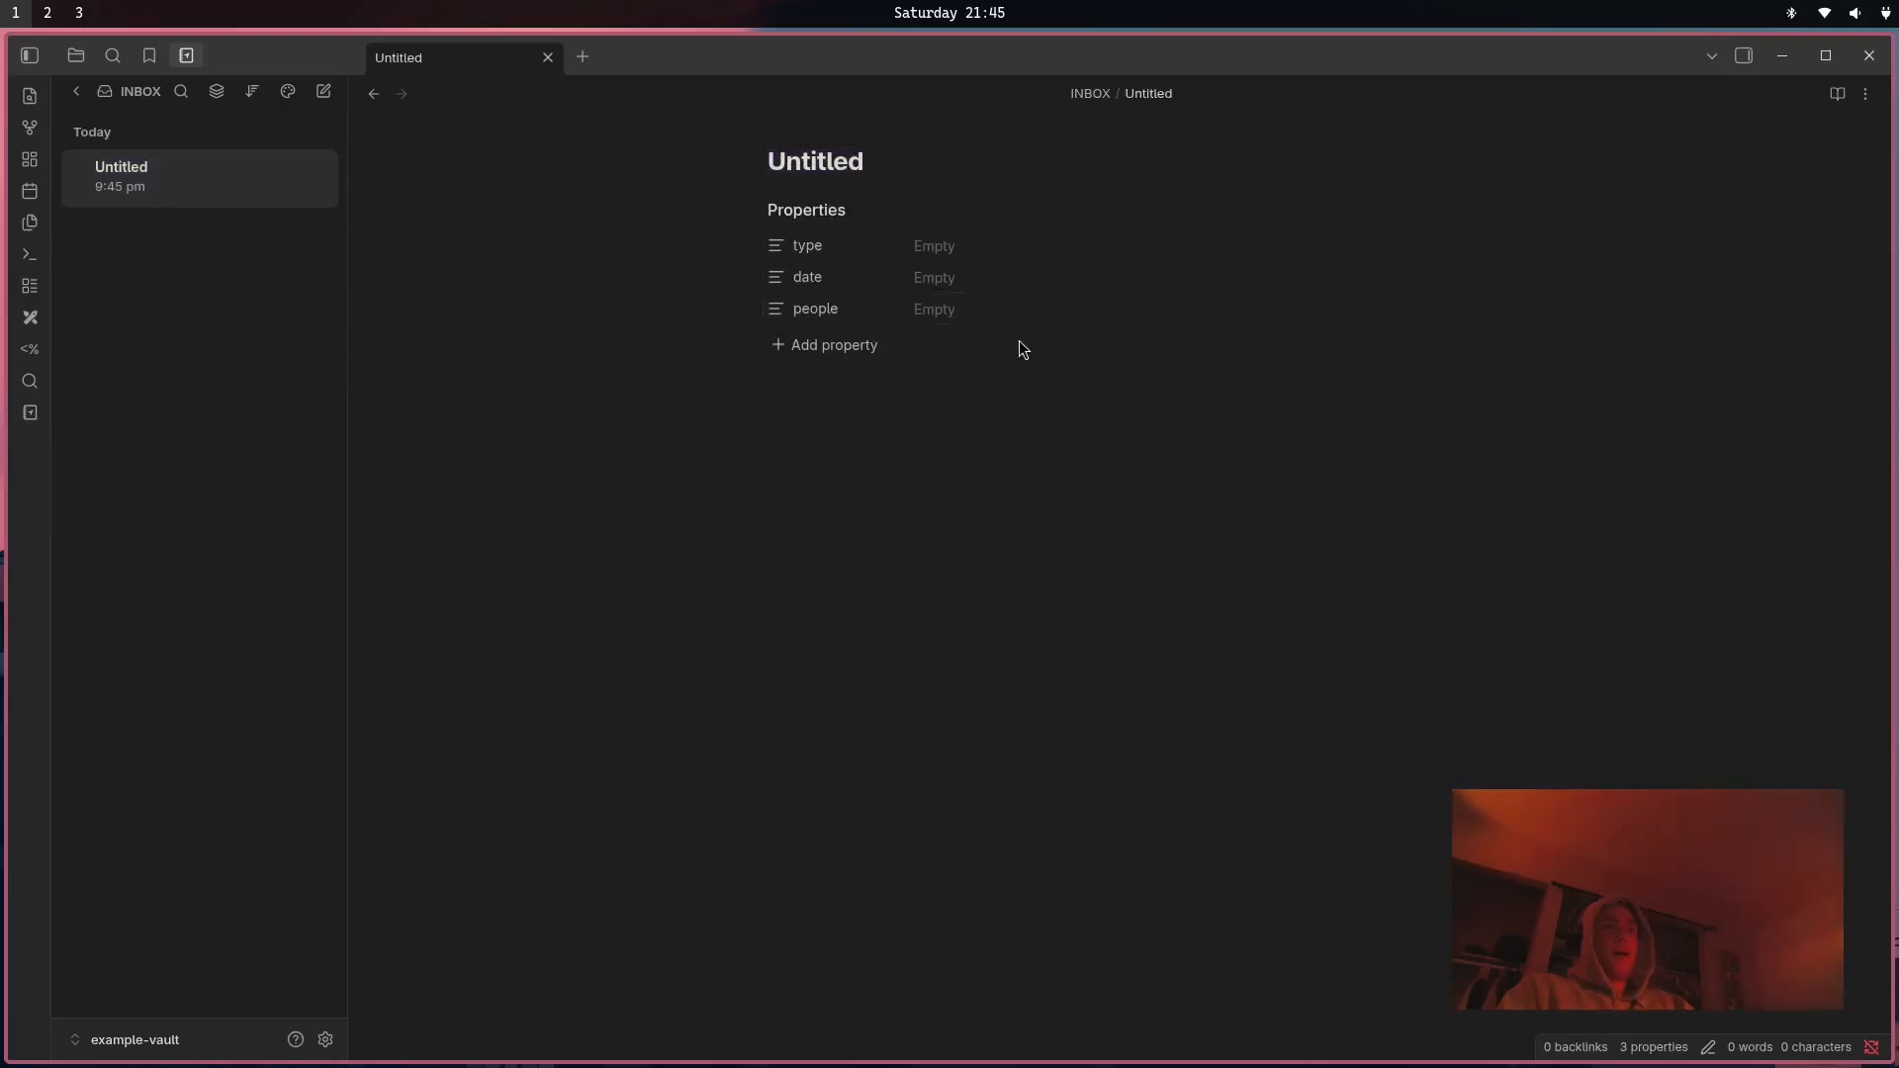
Fill in the new INBOX note's properties with type note, date today and a first name for people.
{"action": "left_click", "coordinate": [937, 246]}
{"action": "type", "text": "n"}
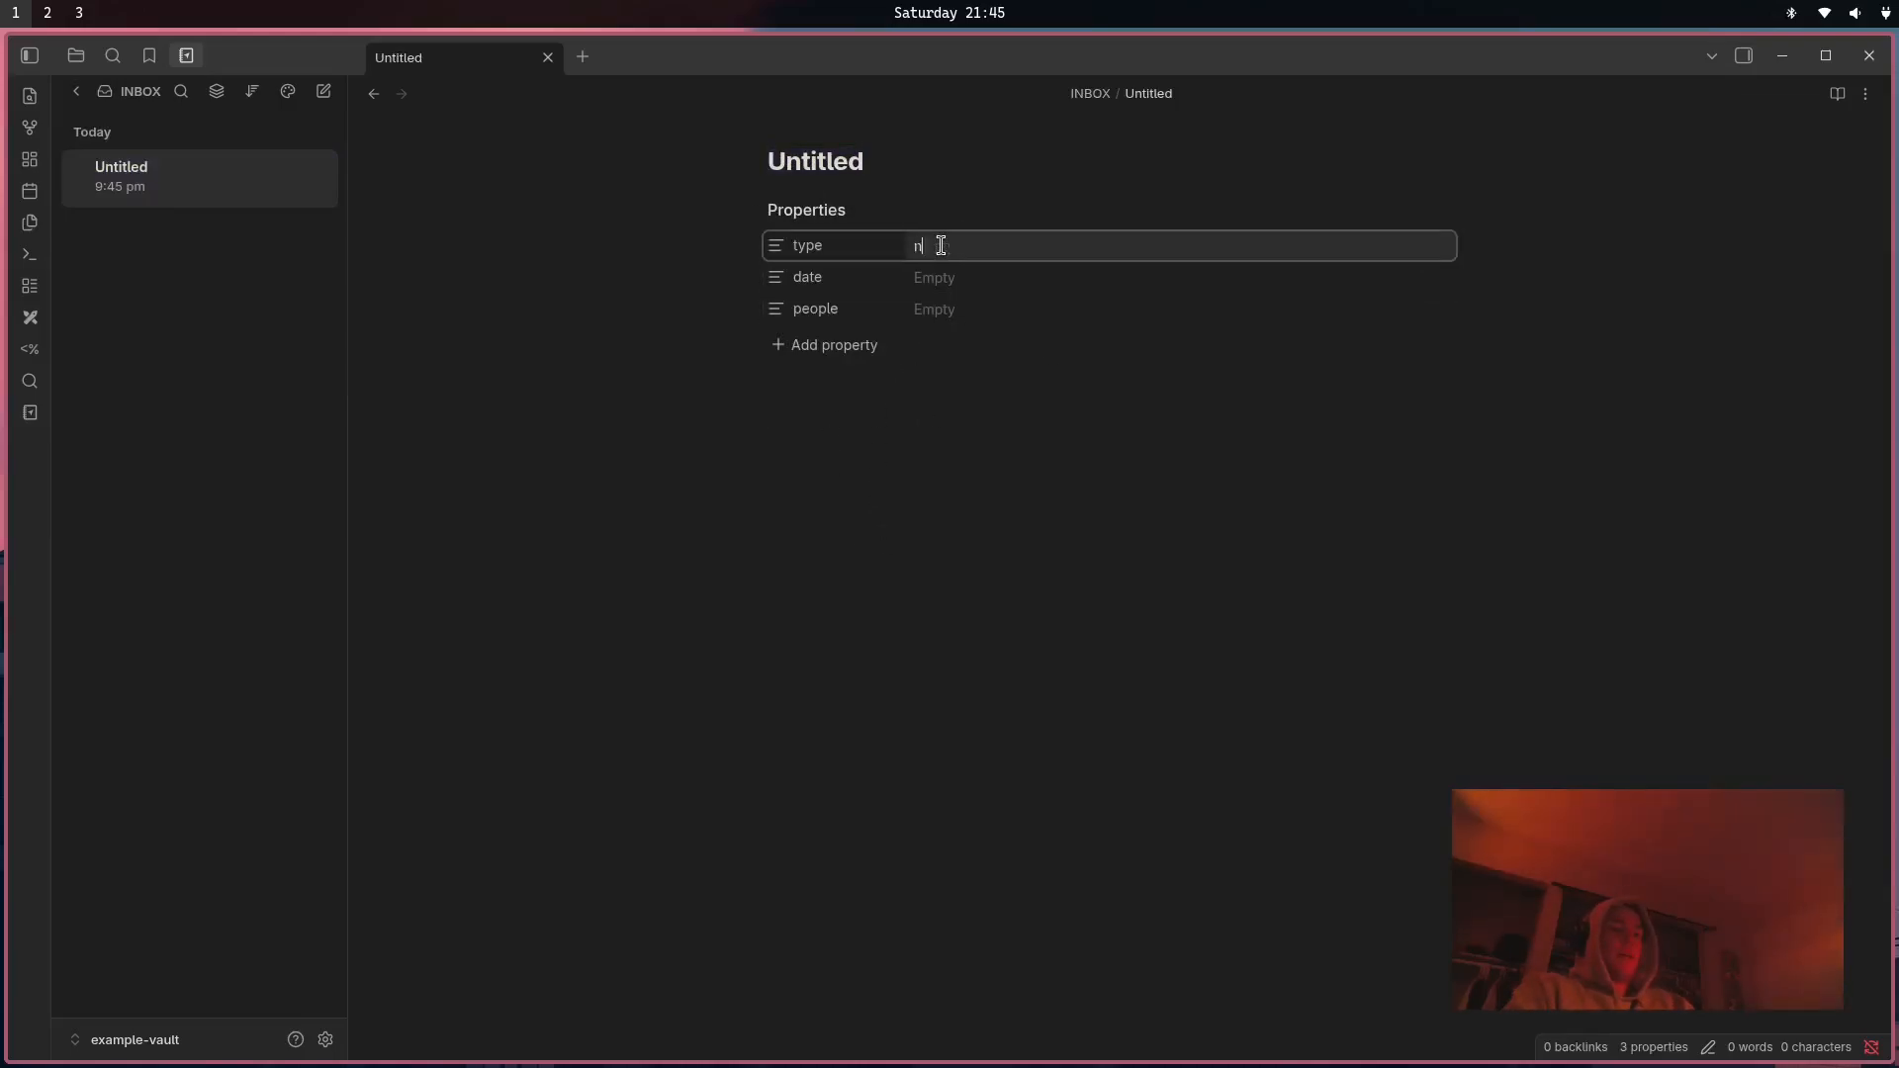
{"action": "type", "text": "ote"}
{"action": "key", "text": "Tab"}
{"action": "type", "text": "today"}
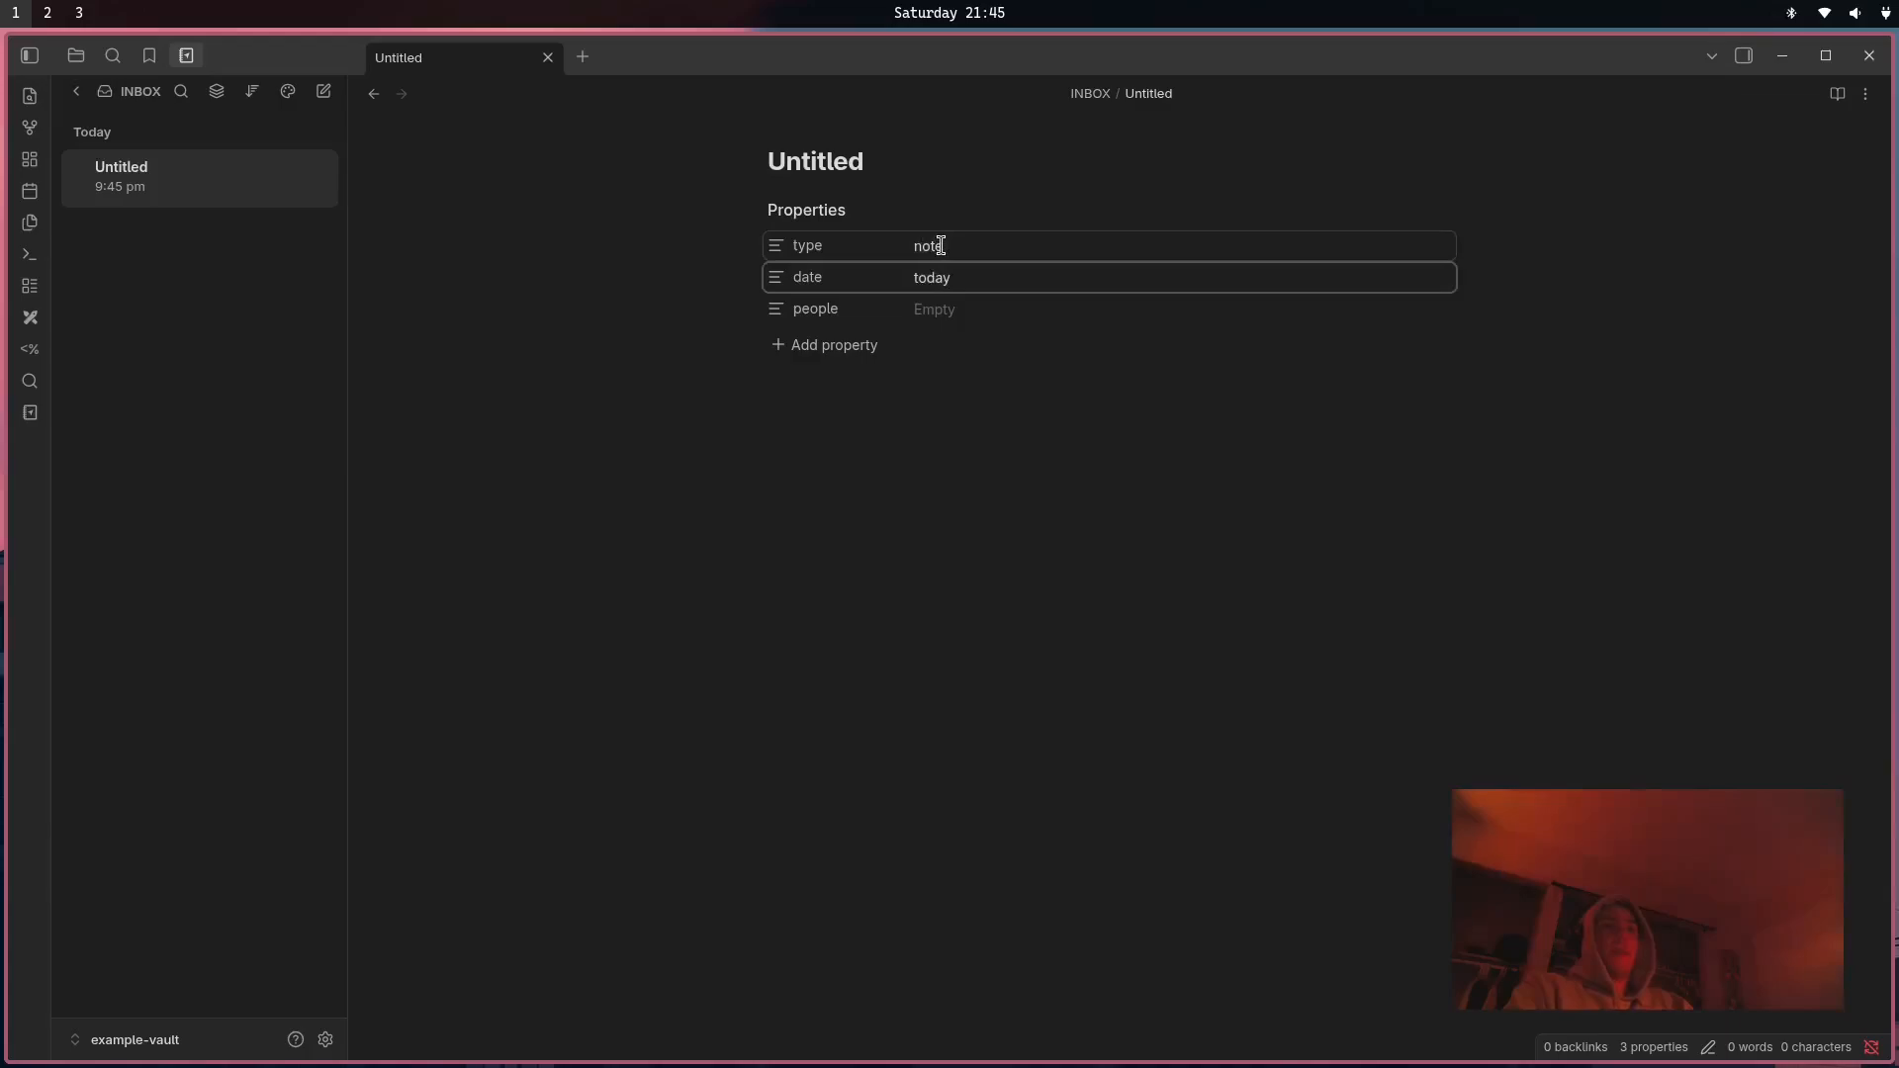
{"action": "key", "text": "Tab"}
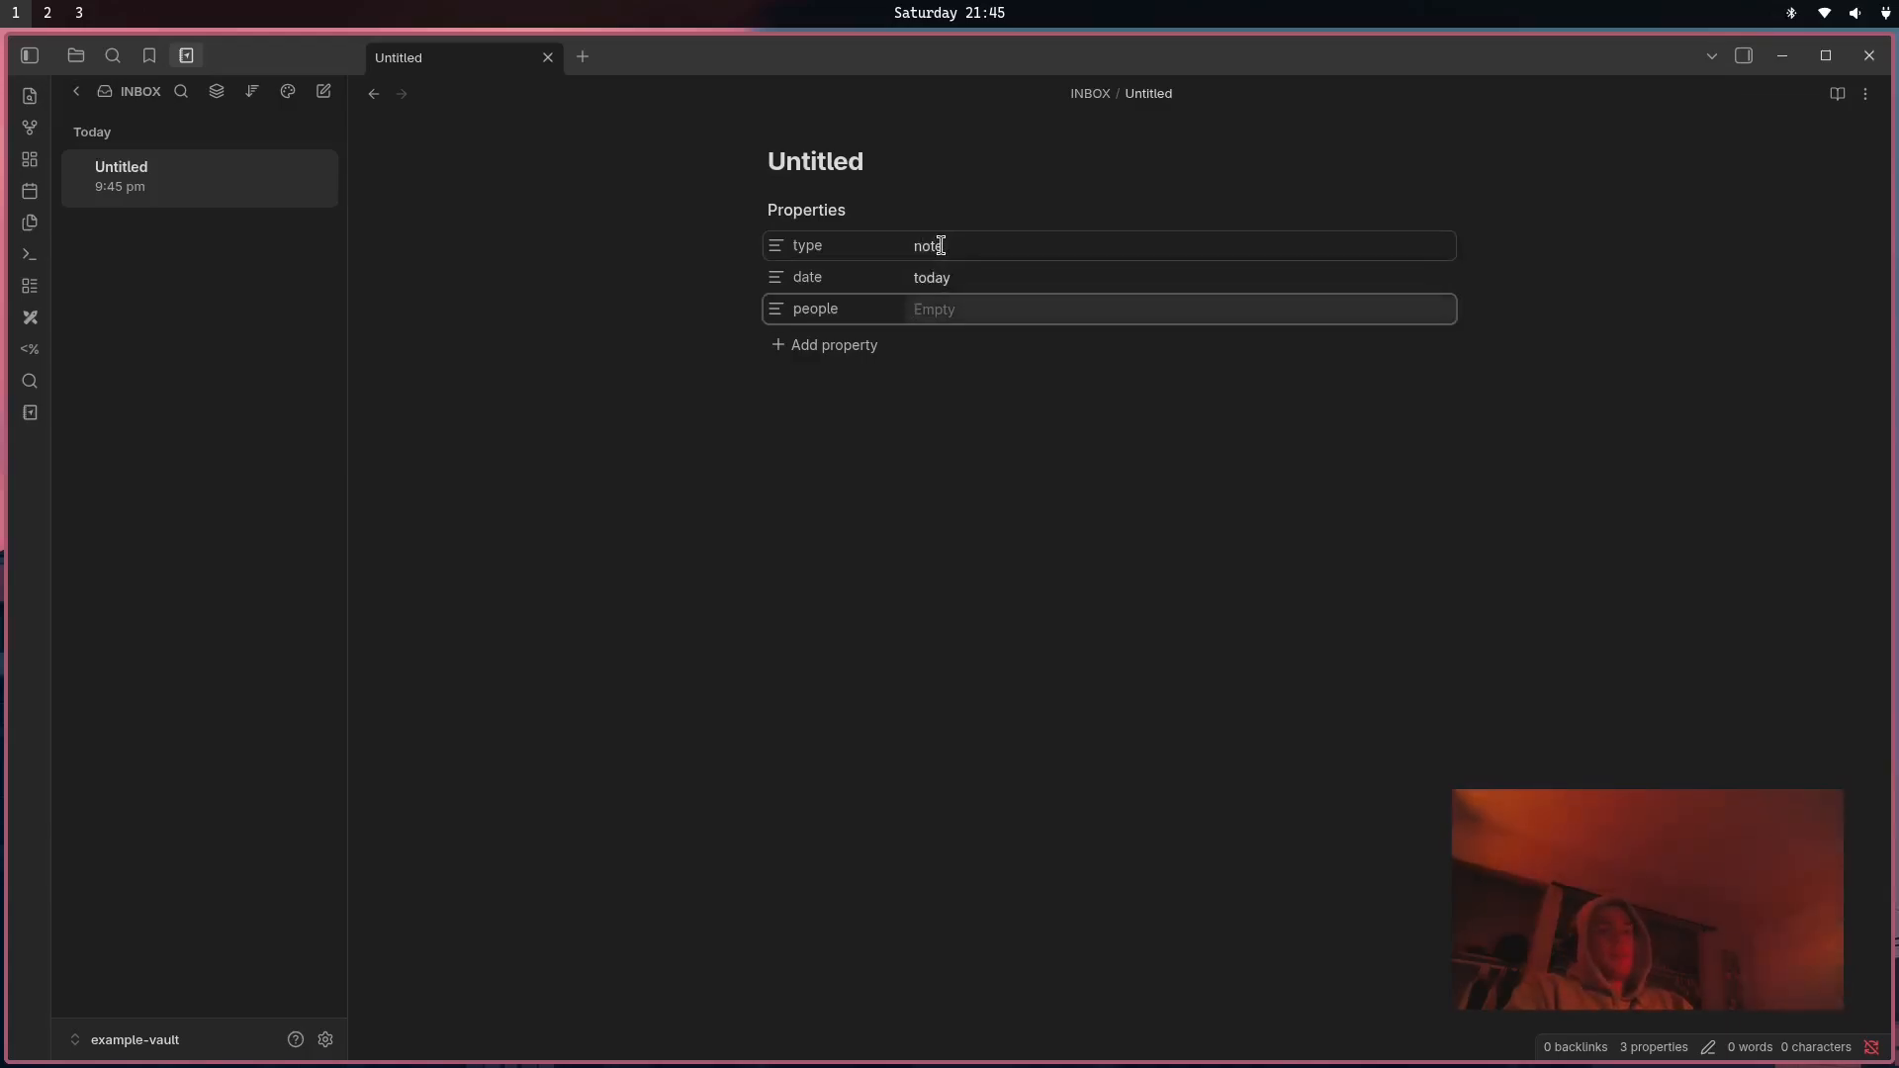
{"action": "type", "text": "matthew"}
Write "here is my first note" in the body of the INBOX note.
{"action": "left_click", "coordinate": [1098, 742]}
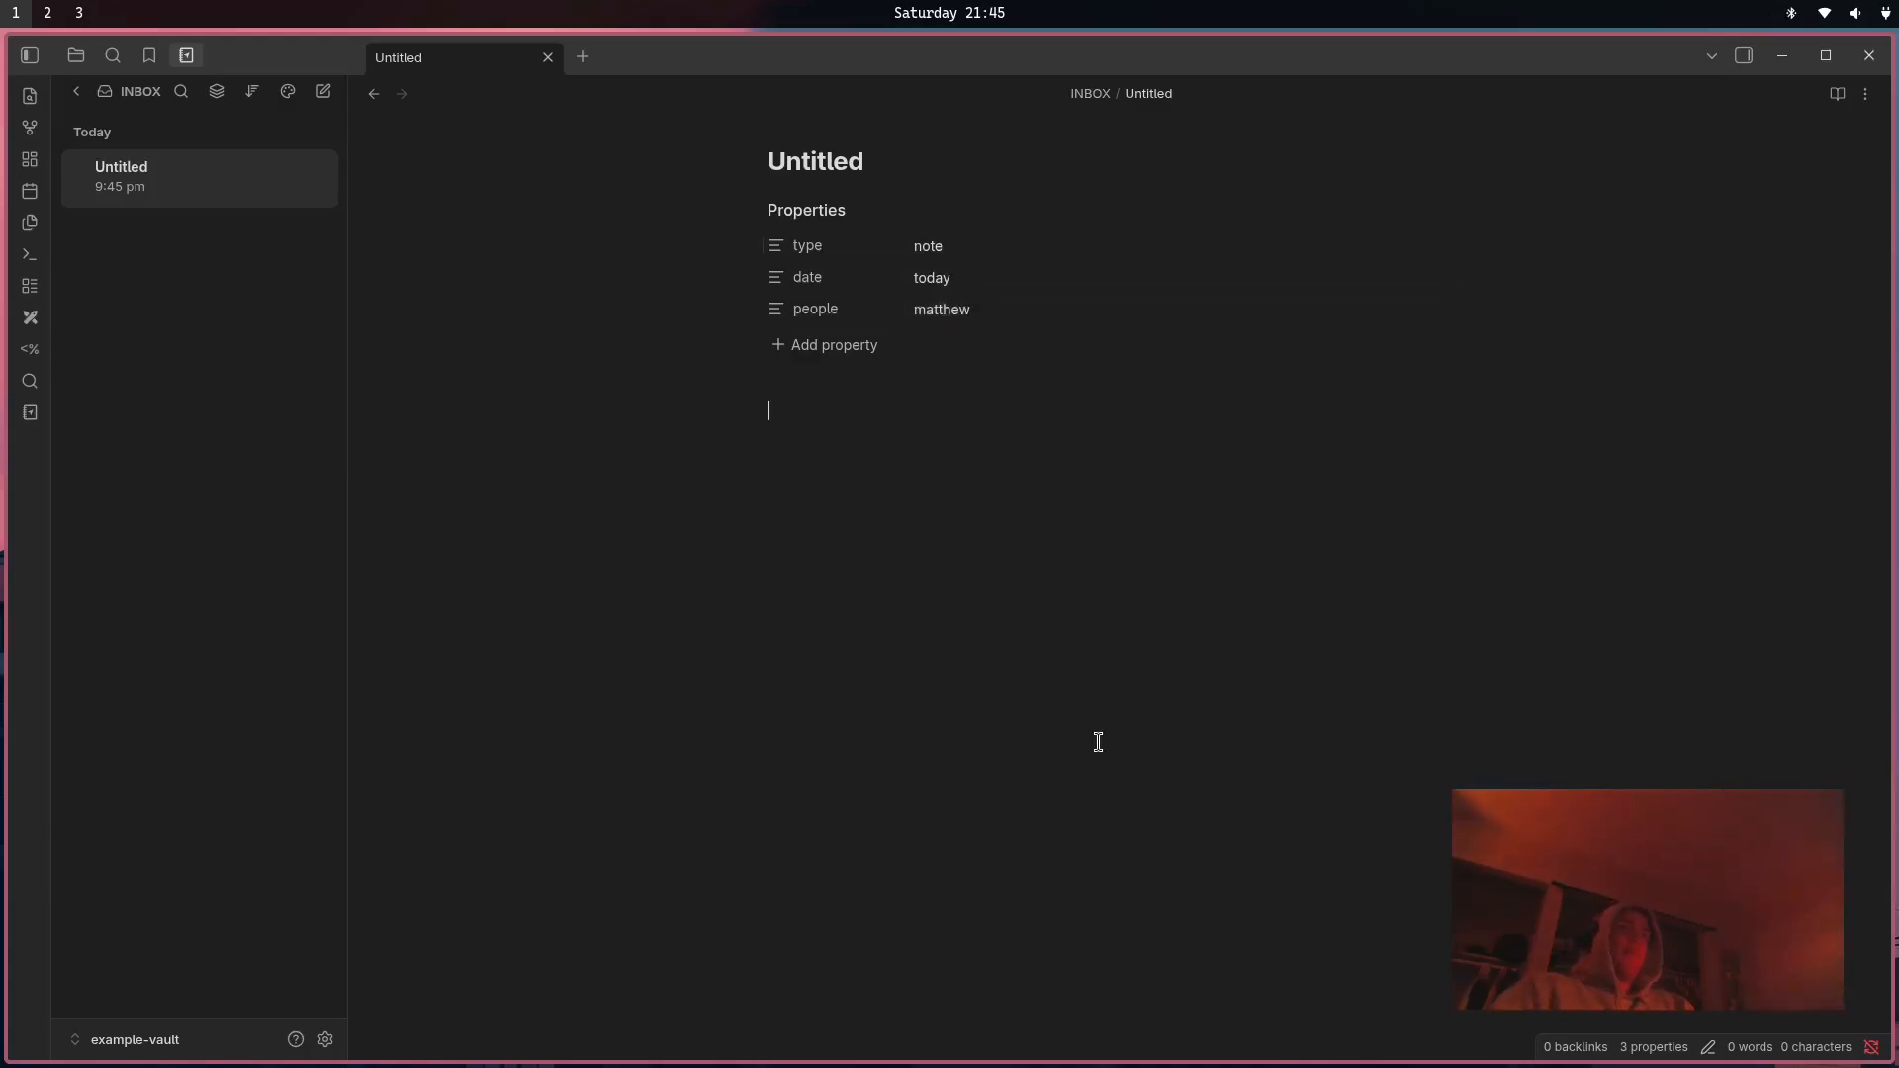
{"action": "type", "text": "here is my first n"}
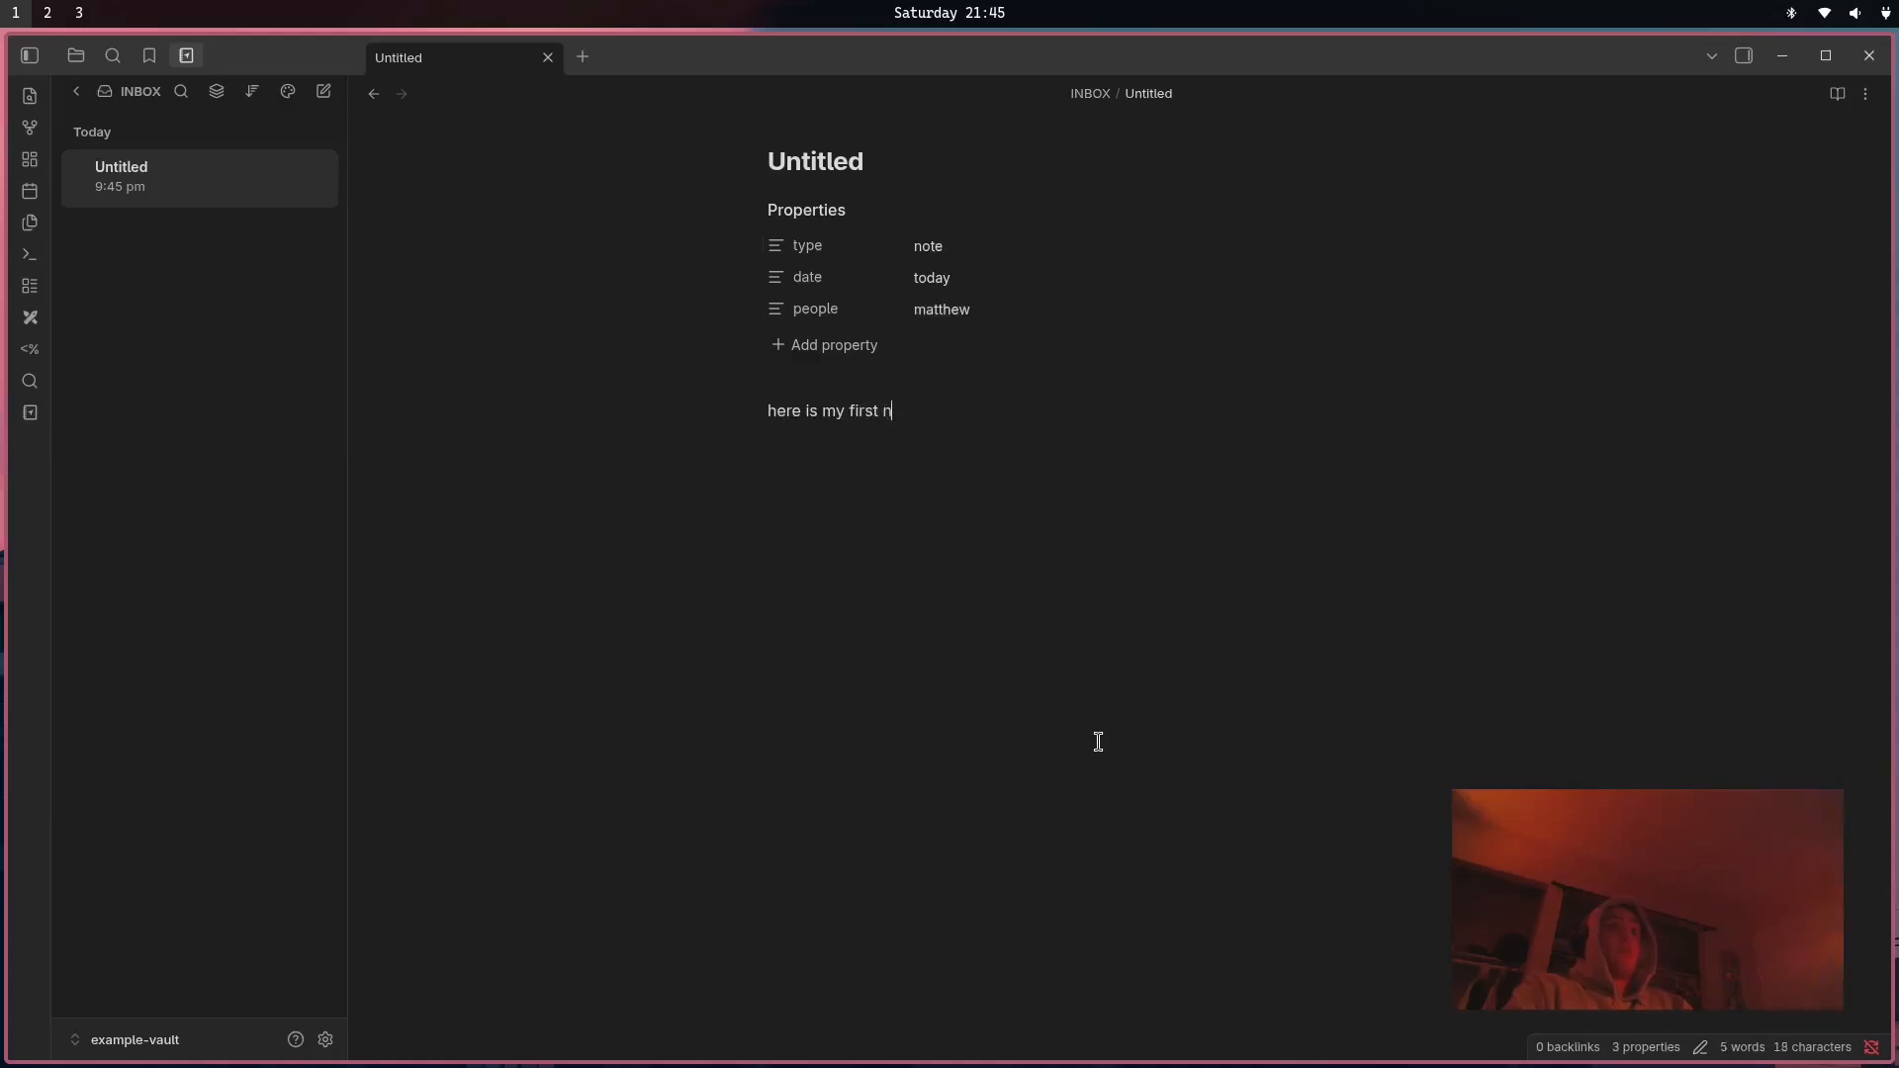
{"action": "type", "text": "ote"}
{"action": "key", "text": "Return"}
Create a second note in a new tab and write "here is my second note" in its body.
{"action": "key", "text": "ctrl+t"}
{"action": "key", "text": "ctrl+n"}
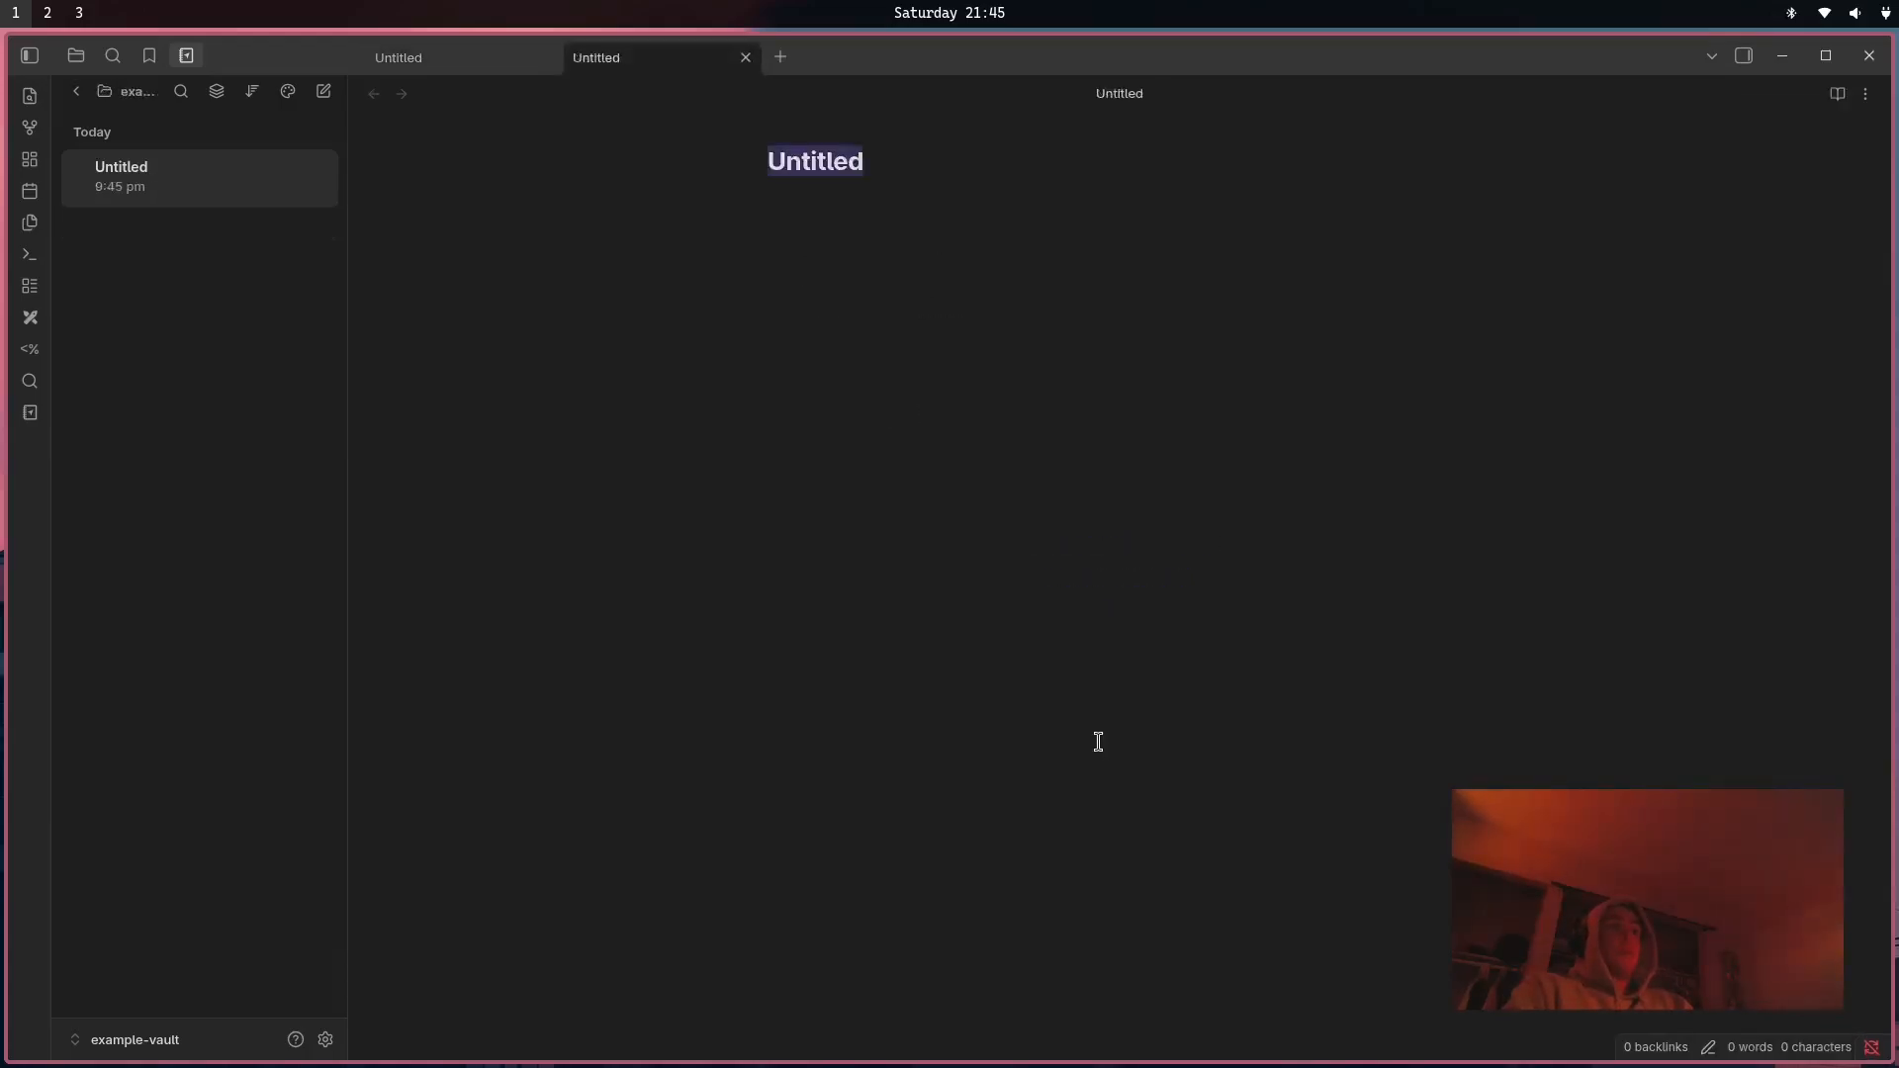
{"action": "left_click", "coordinate": [1098, 742]}
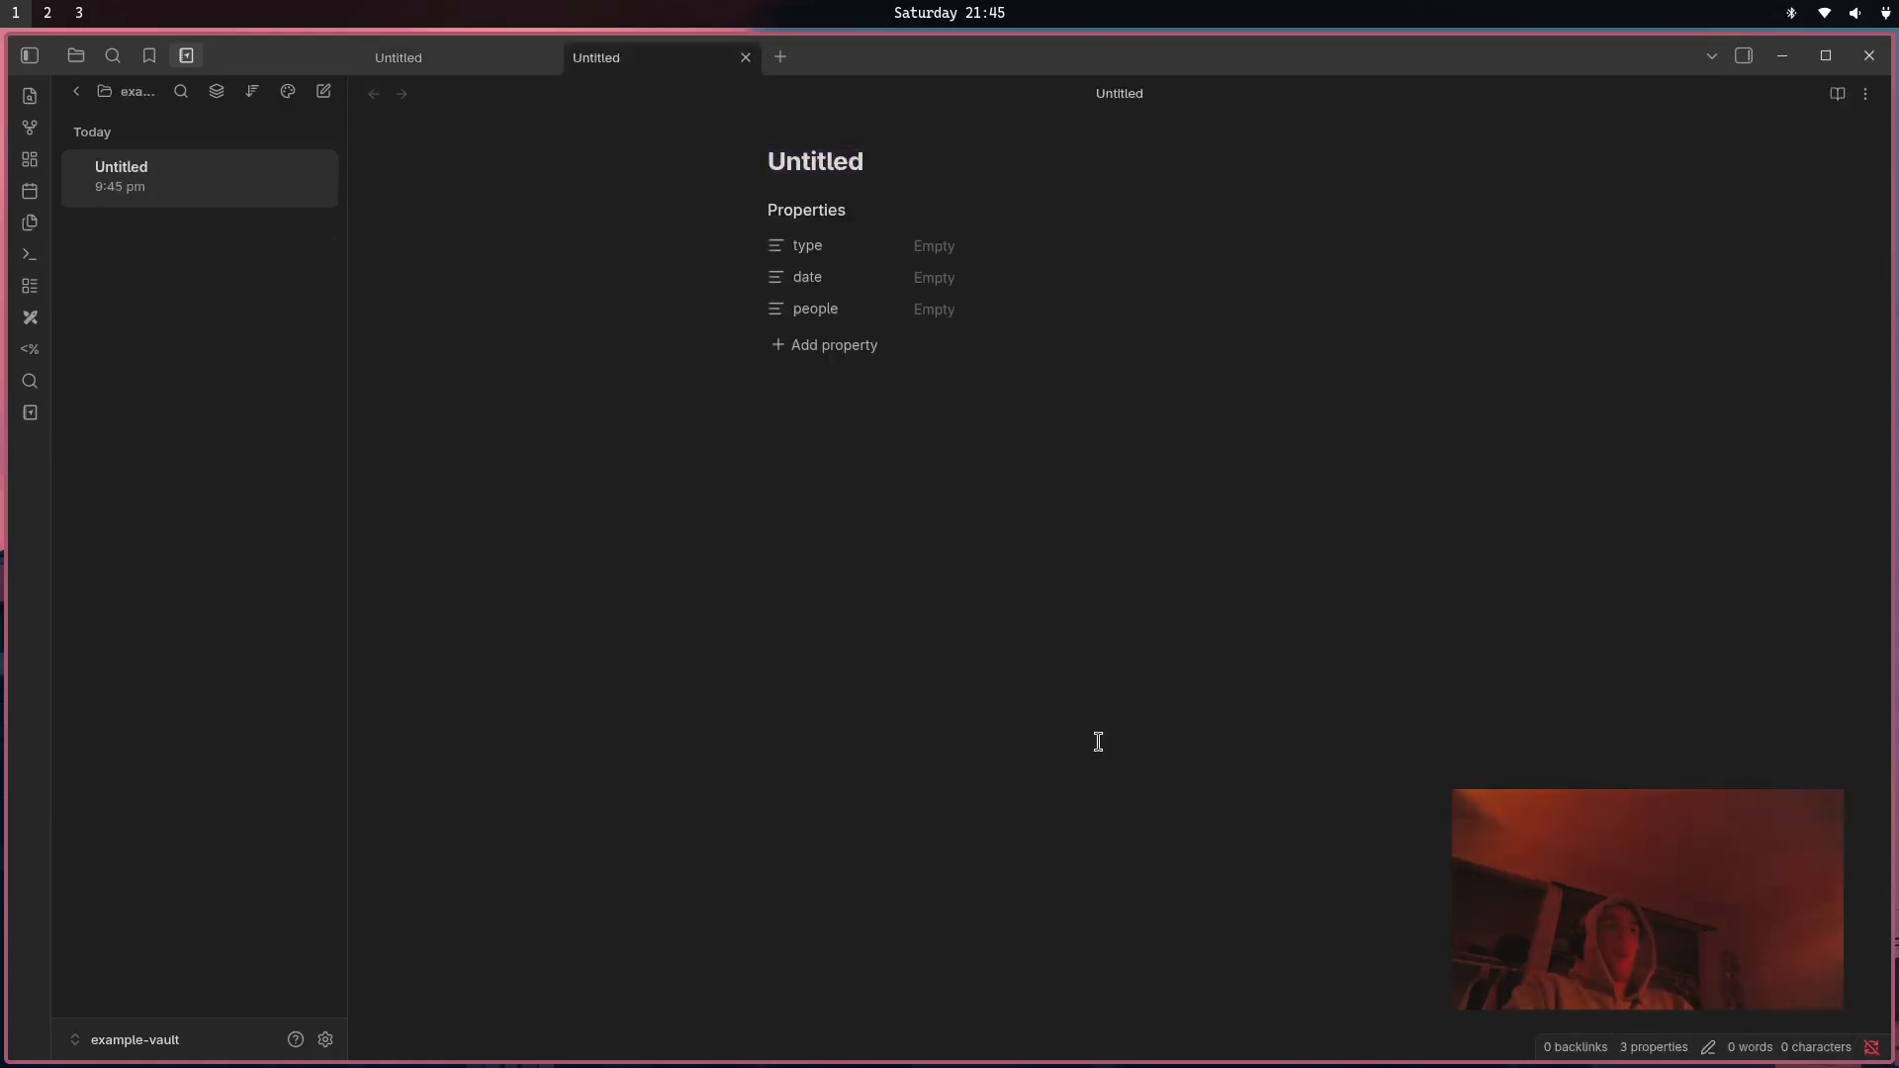
{"action": "type", "text": "here "}
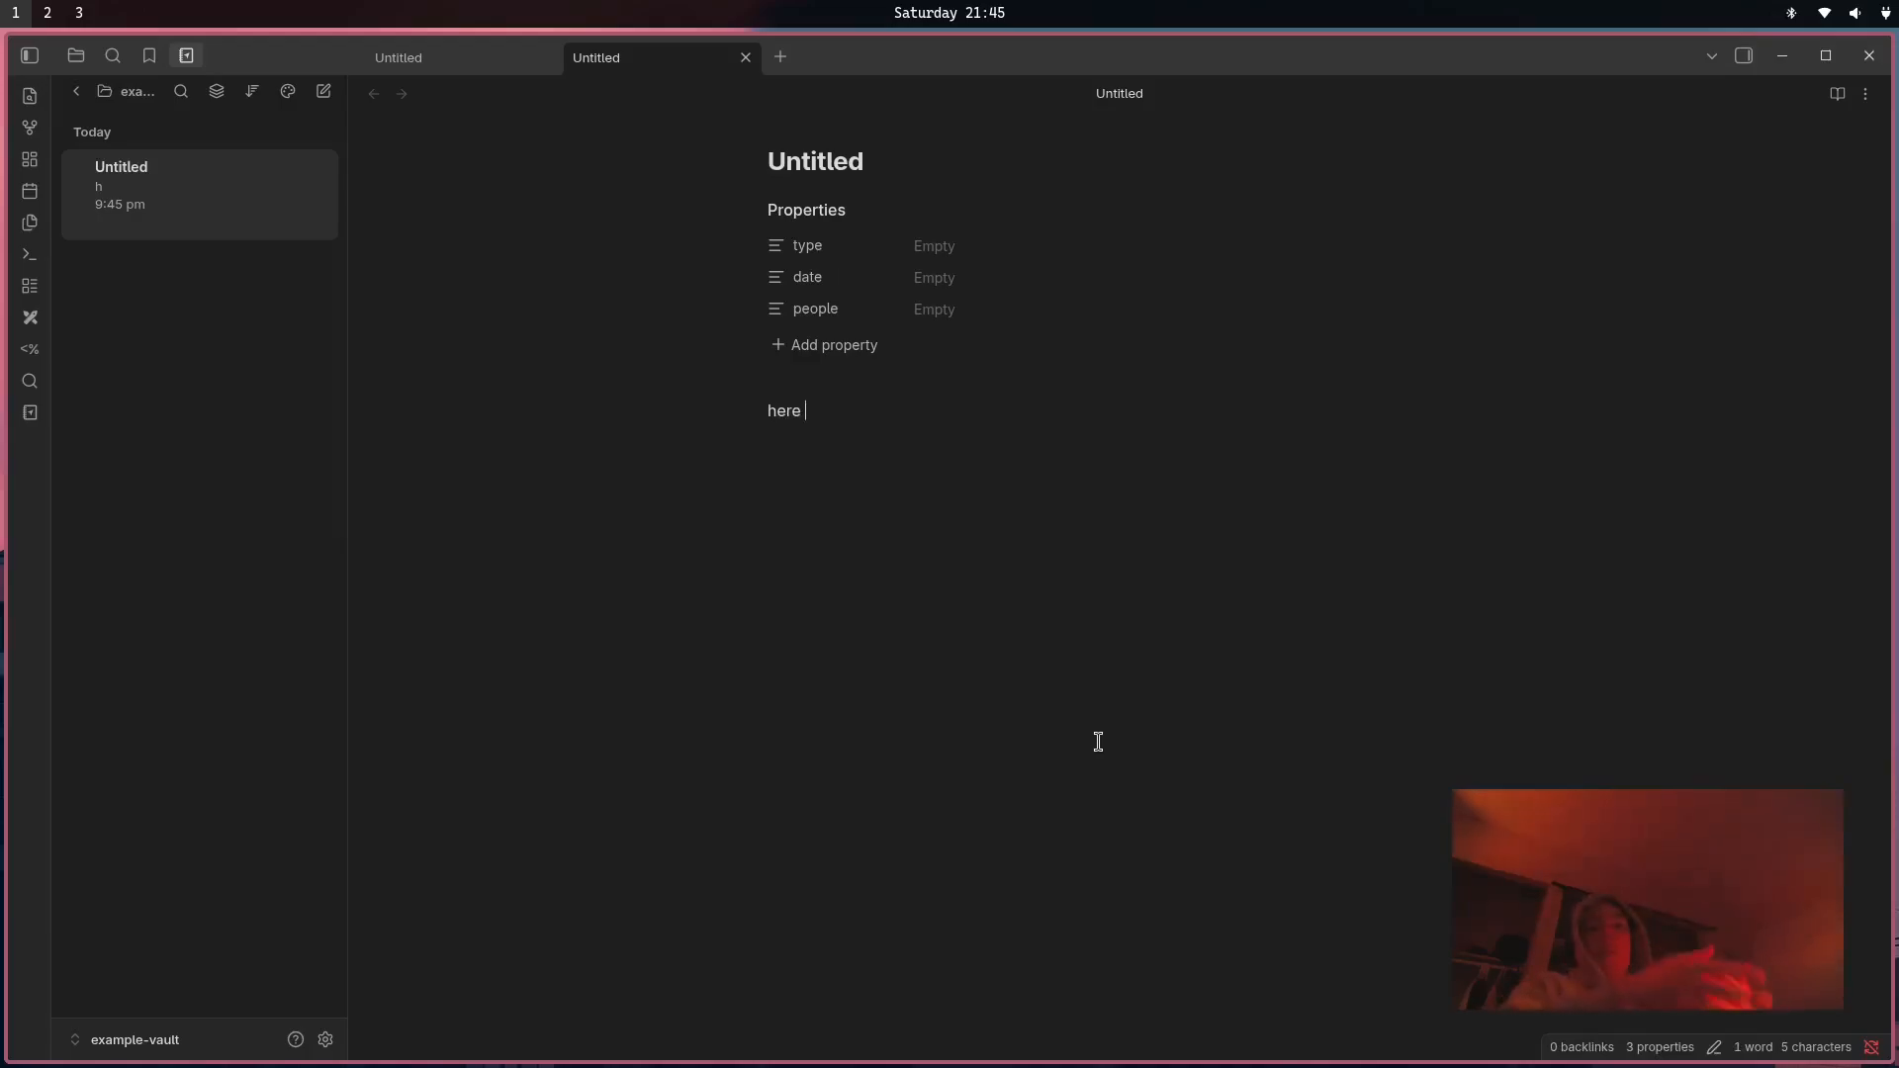
{"action": "type", "text": "is my seco"}
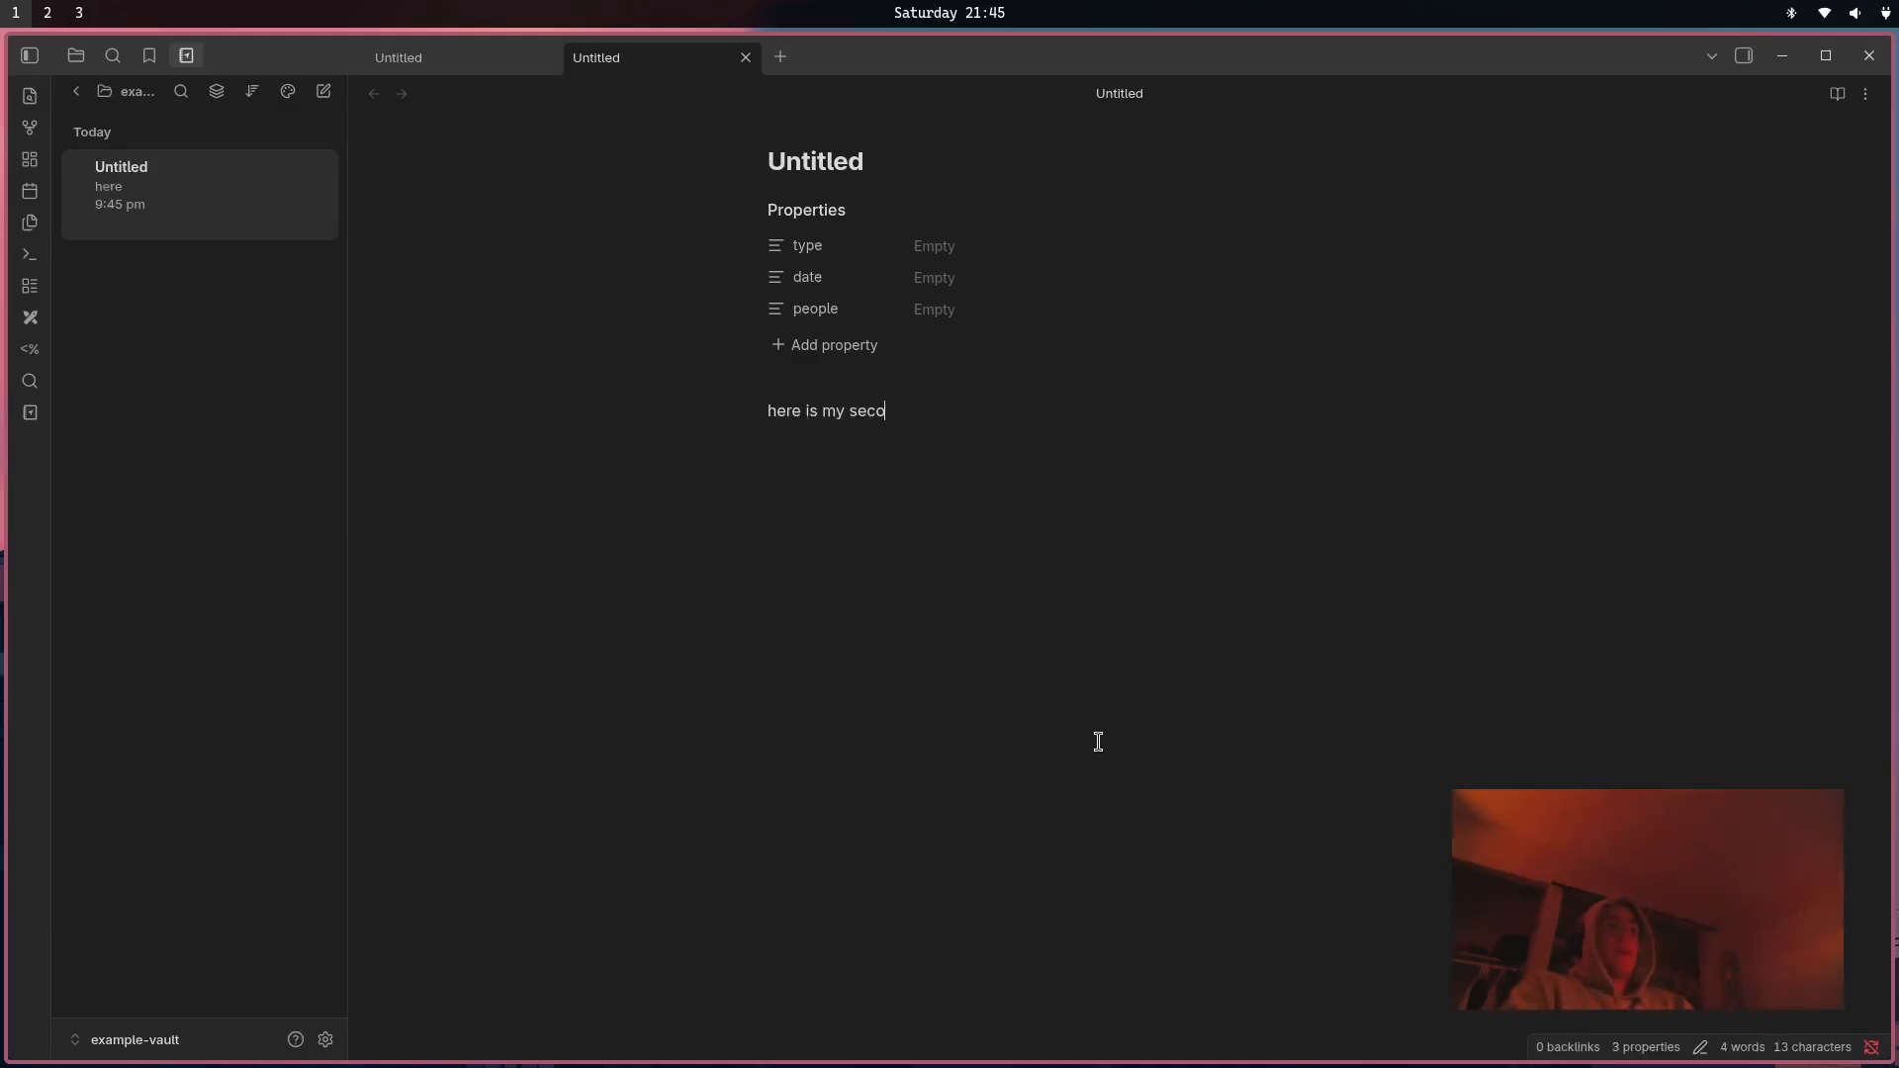
{"action": "type", "text": "nd note"}
{"action": "key", "text": "Return"}
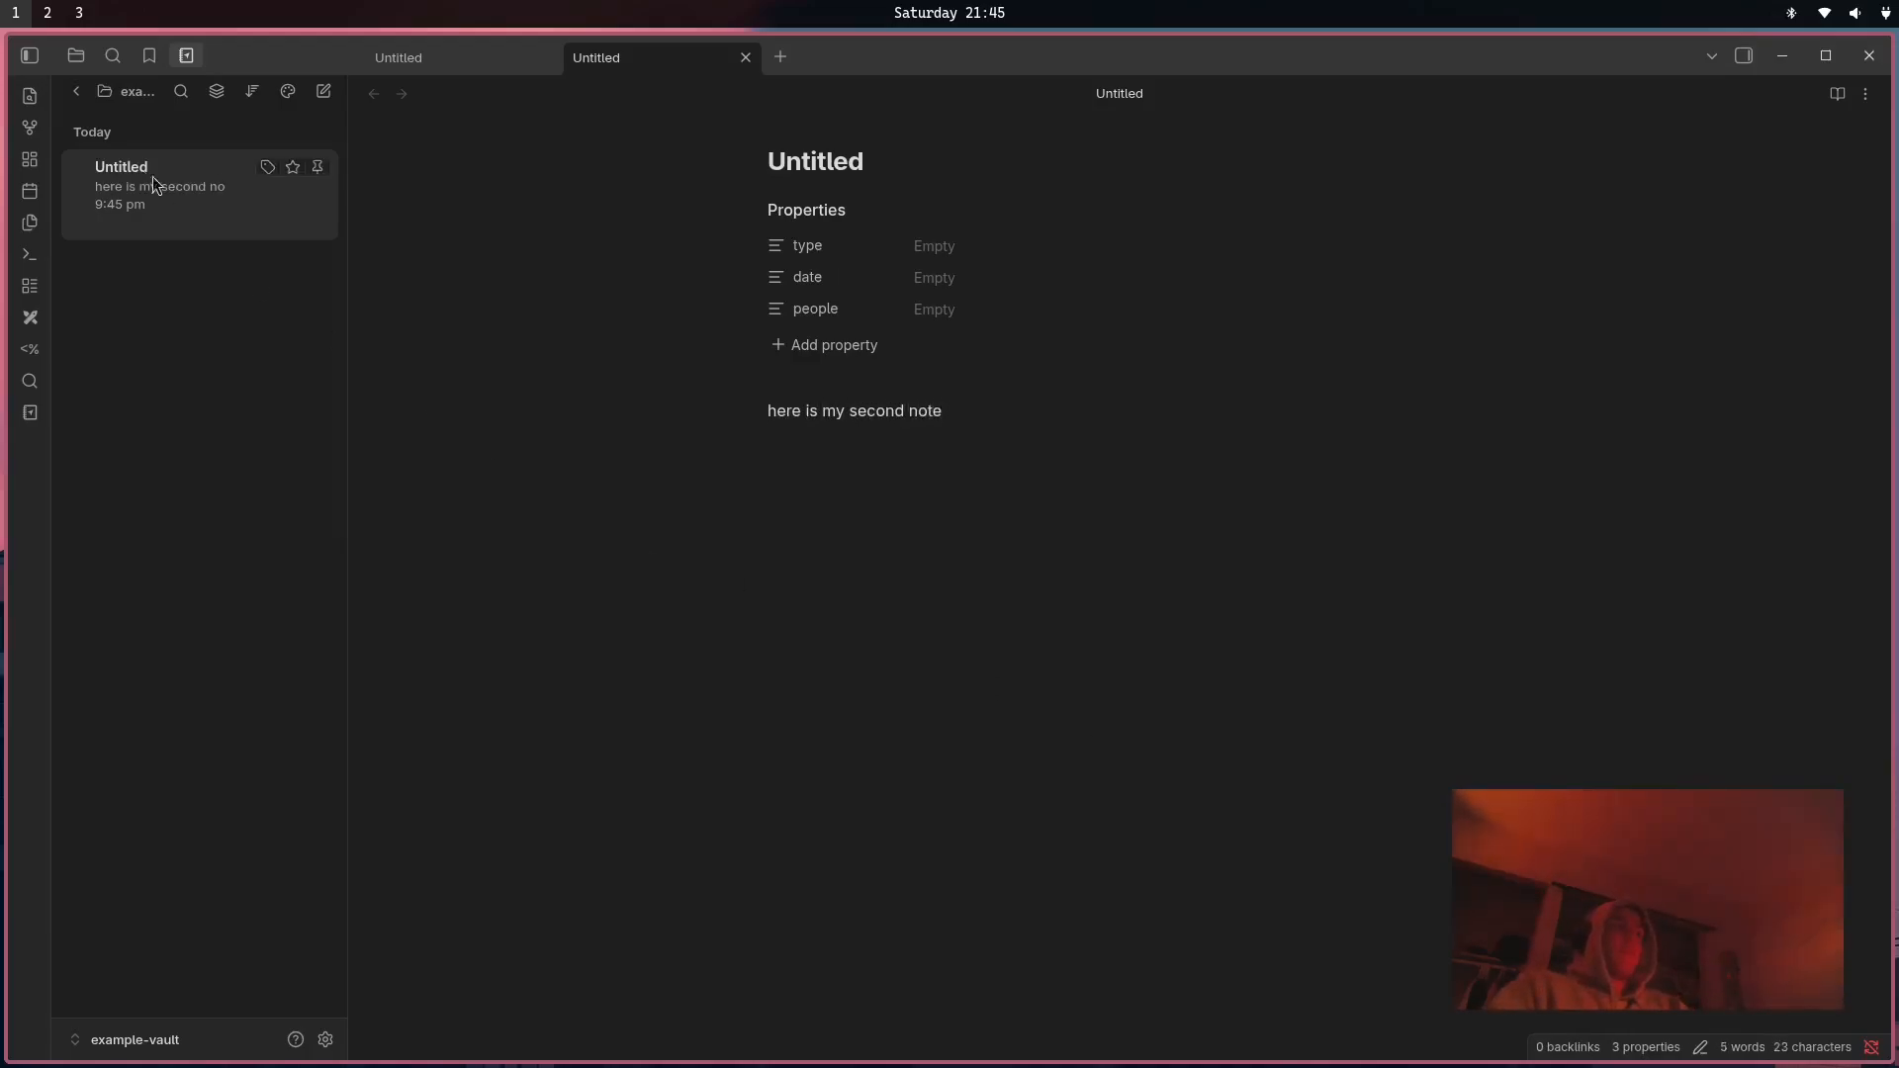
Delete the untitled second note from the vault's root folder and return to the INBOX folder.
{"action": "left_click", "coordinate": [76, 91]}
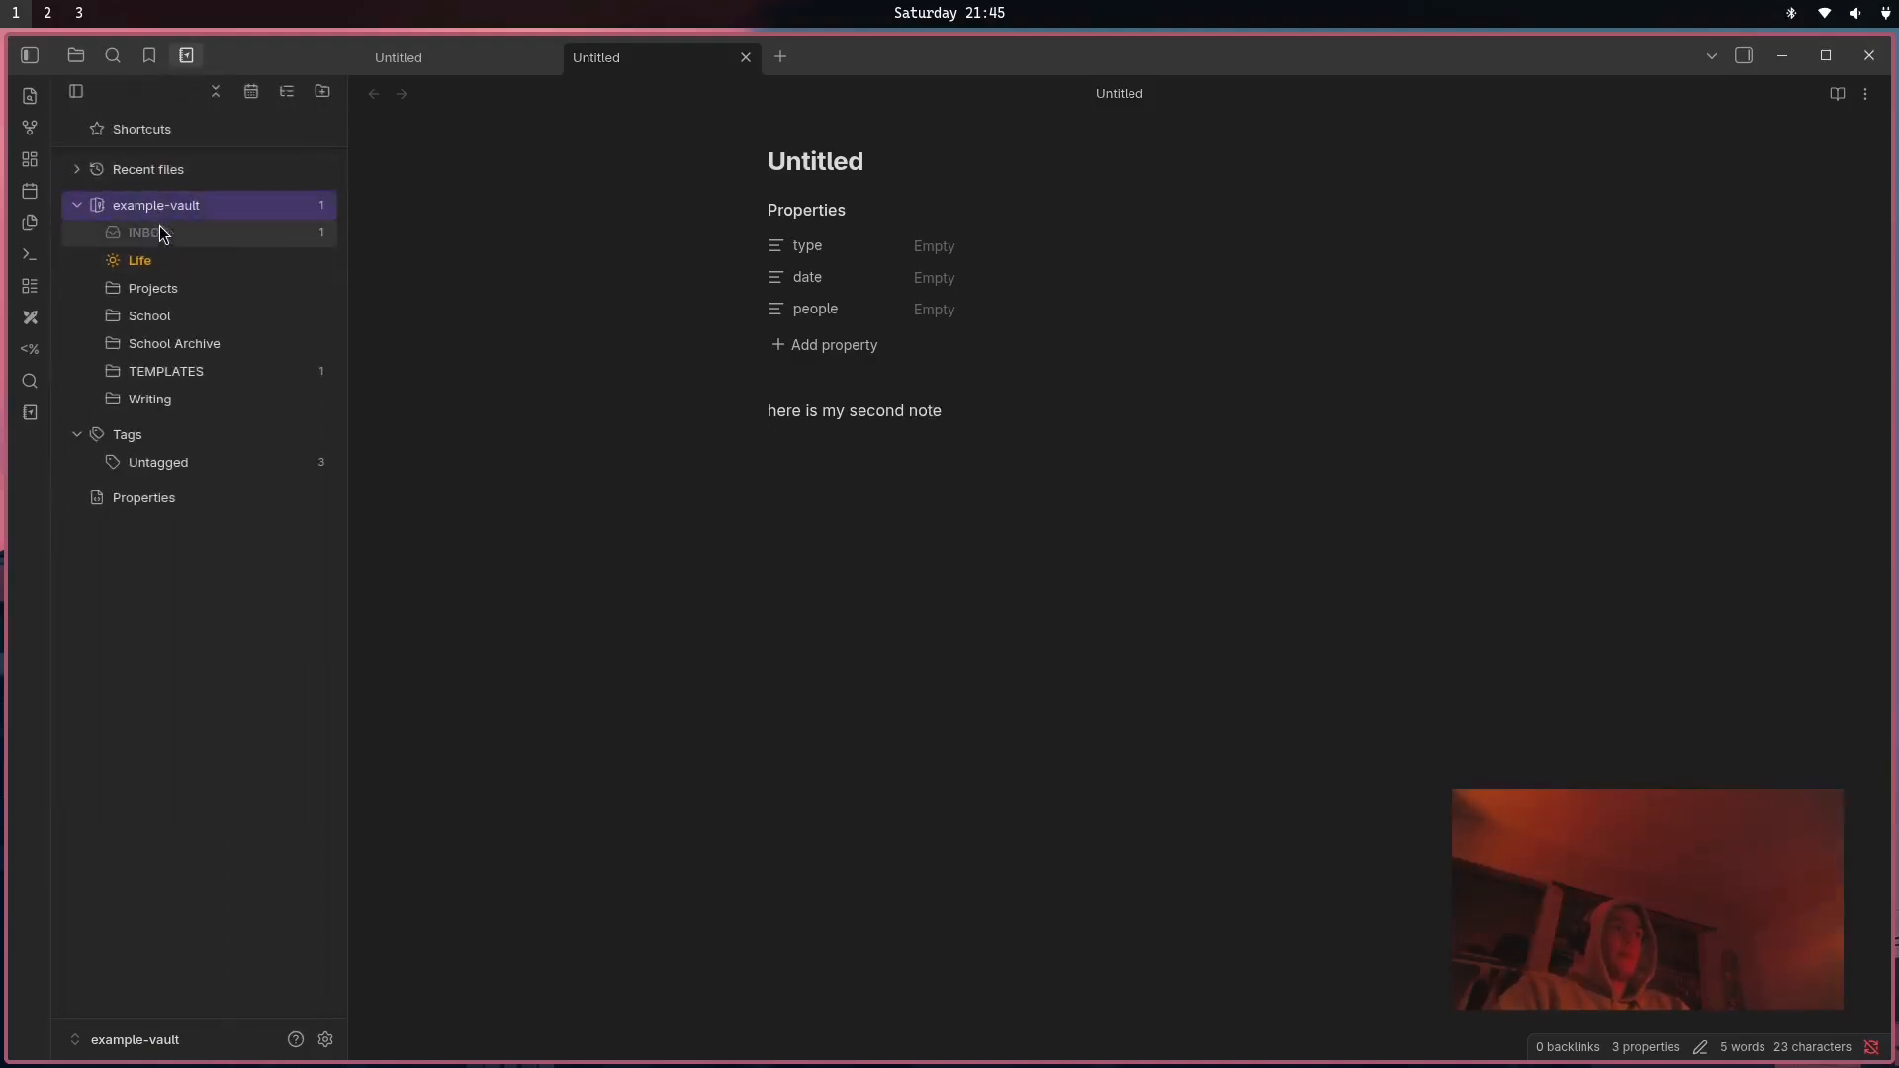
{"action": "left_click", "coordinate": [162, 218]}
{"action": "right_click", "coordinate": [159, 192]}
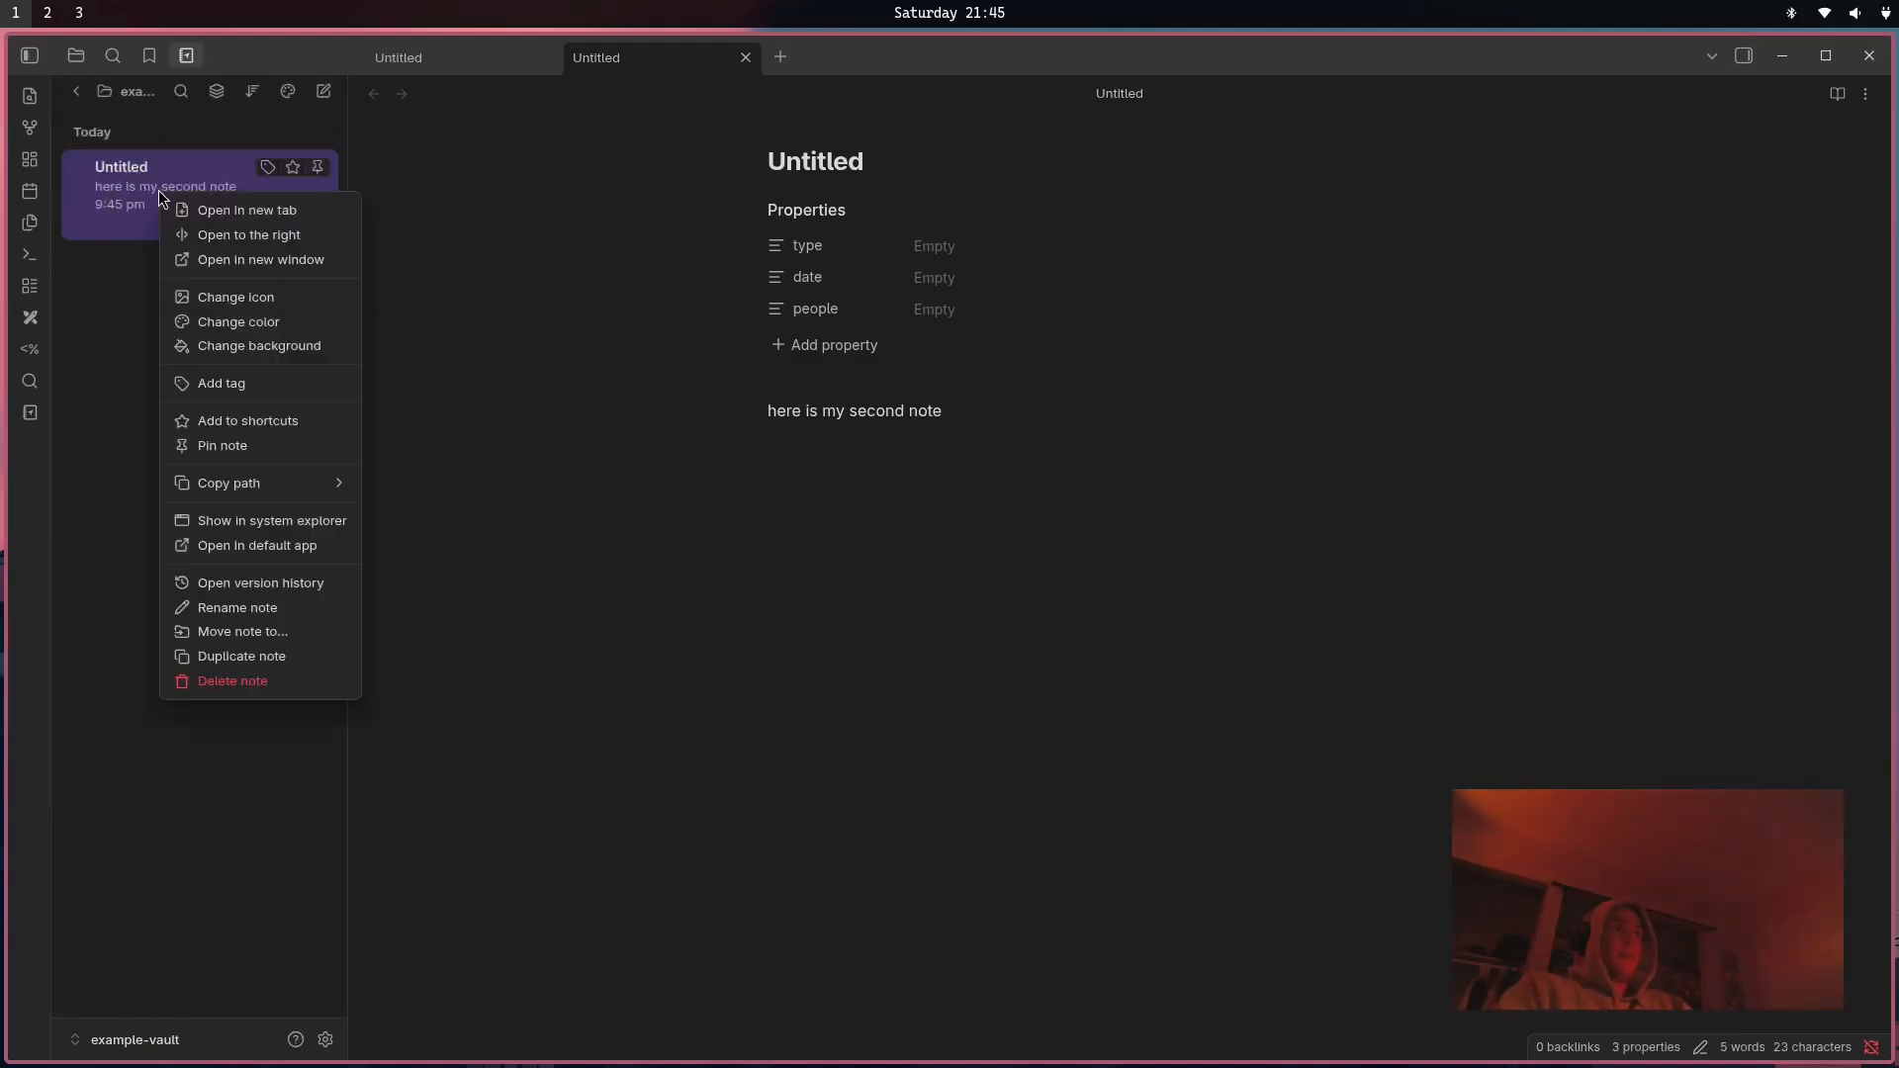
{"action": "left_click_drag", "start_coordinate": [116, 193], "coordinate": [165, 277]}
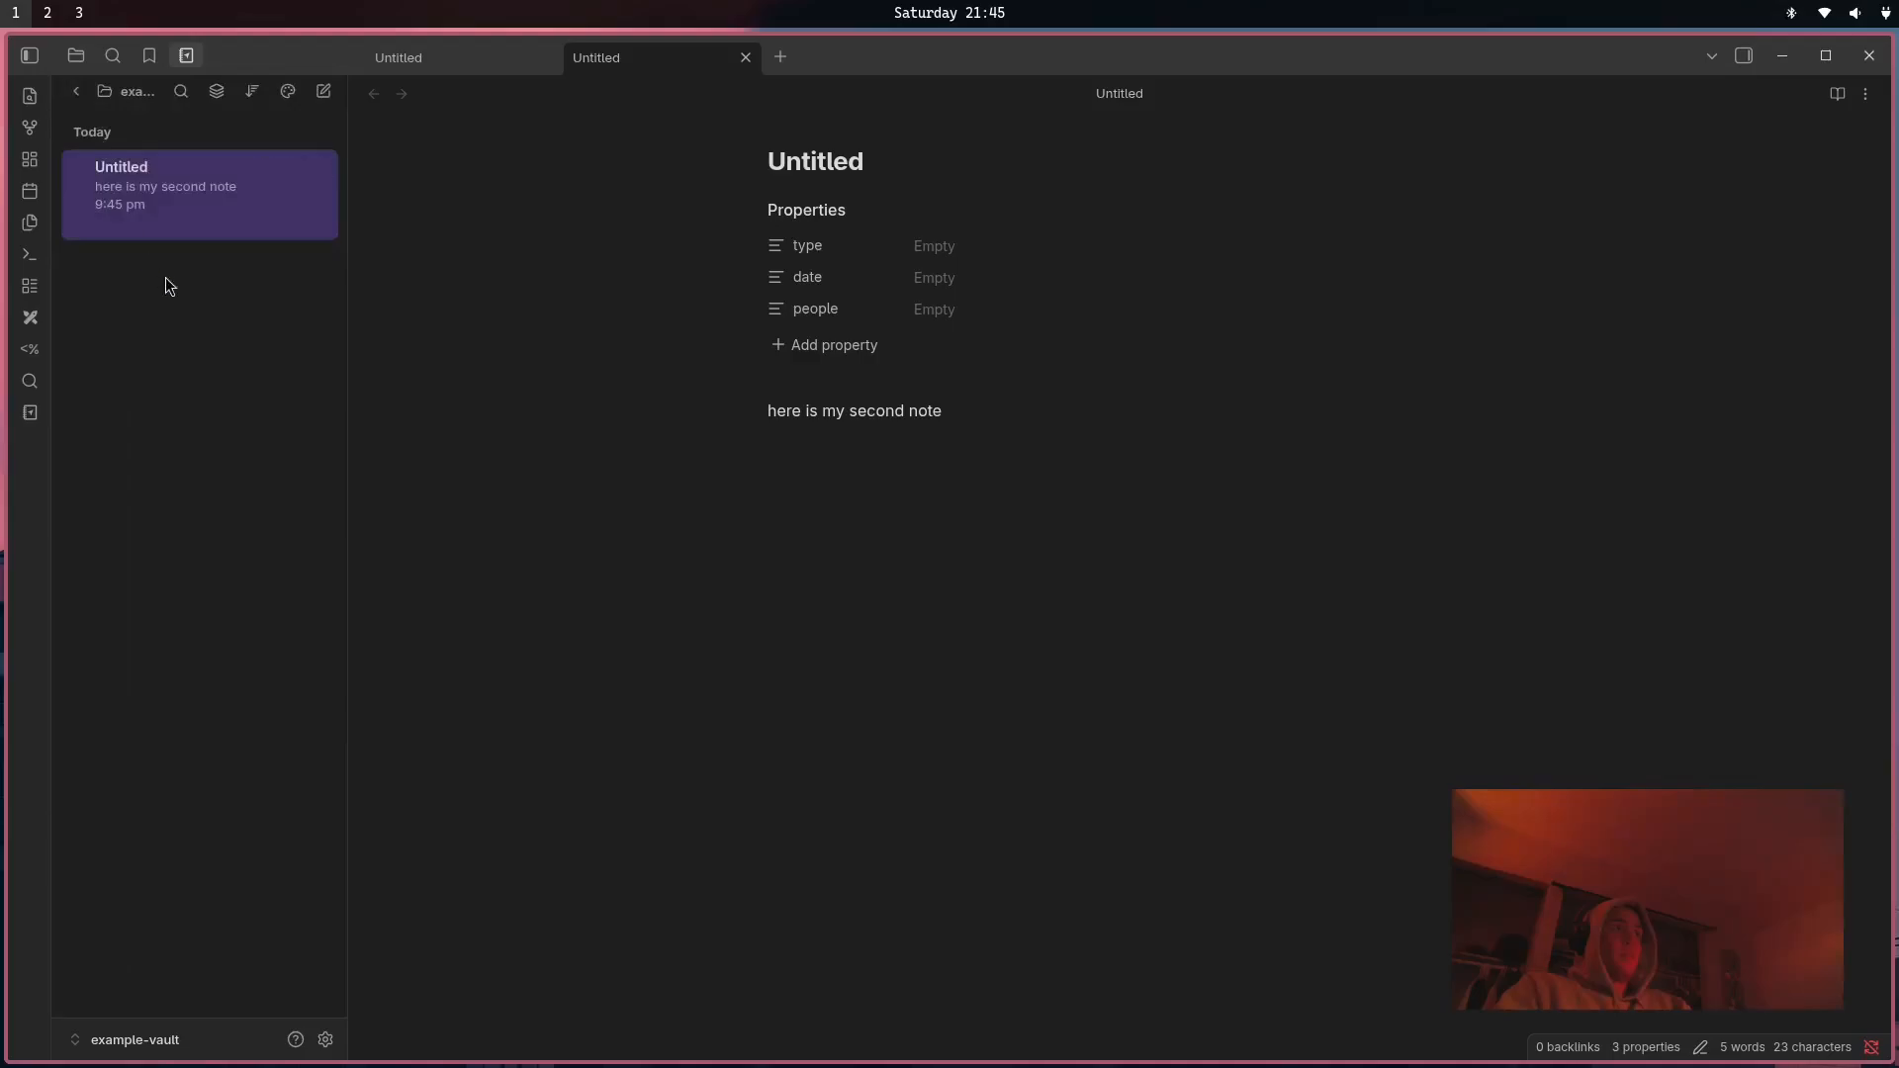
{"action": "right_click", "coordinate": [179, 211]}
{"action": "left_click", "coordinate": [253, 700]}
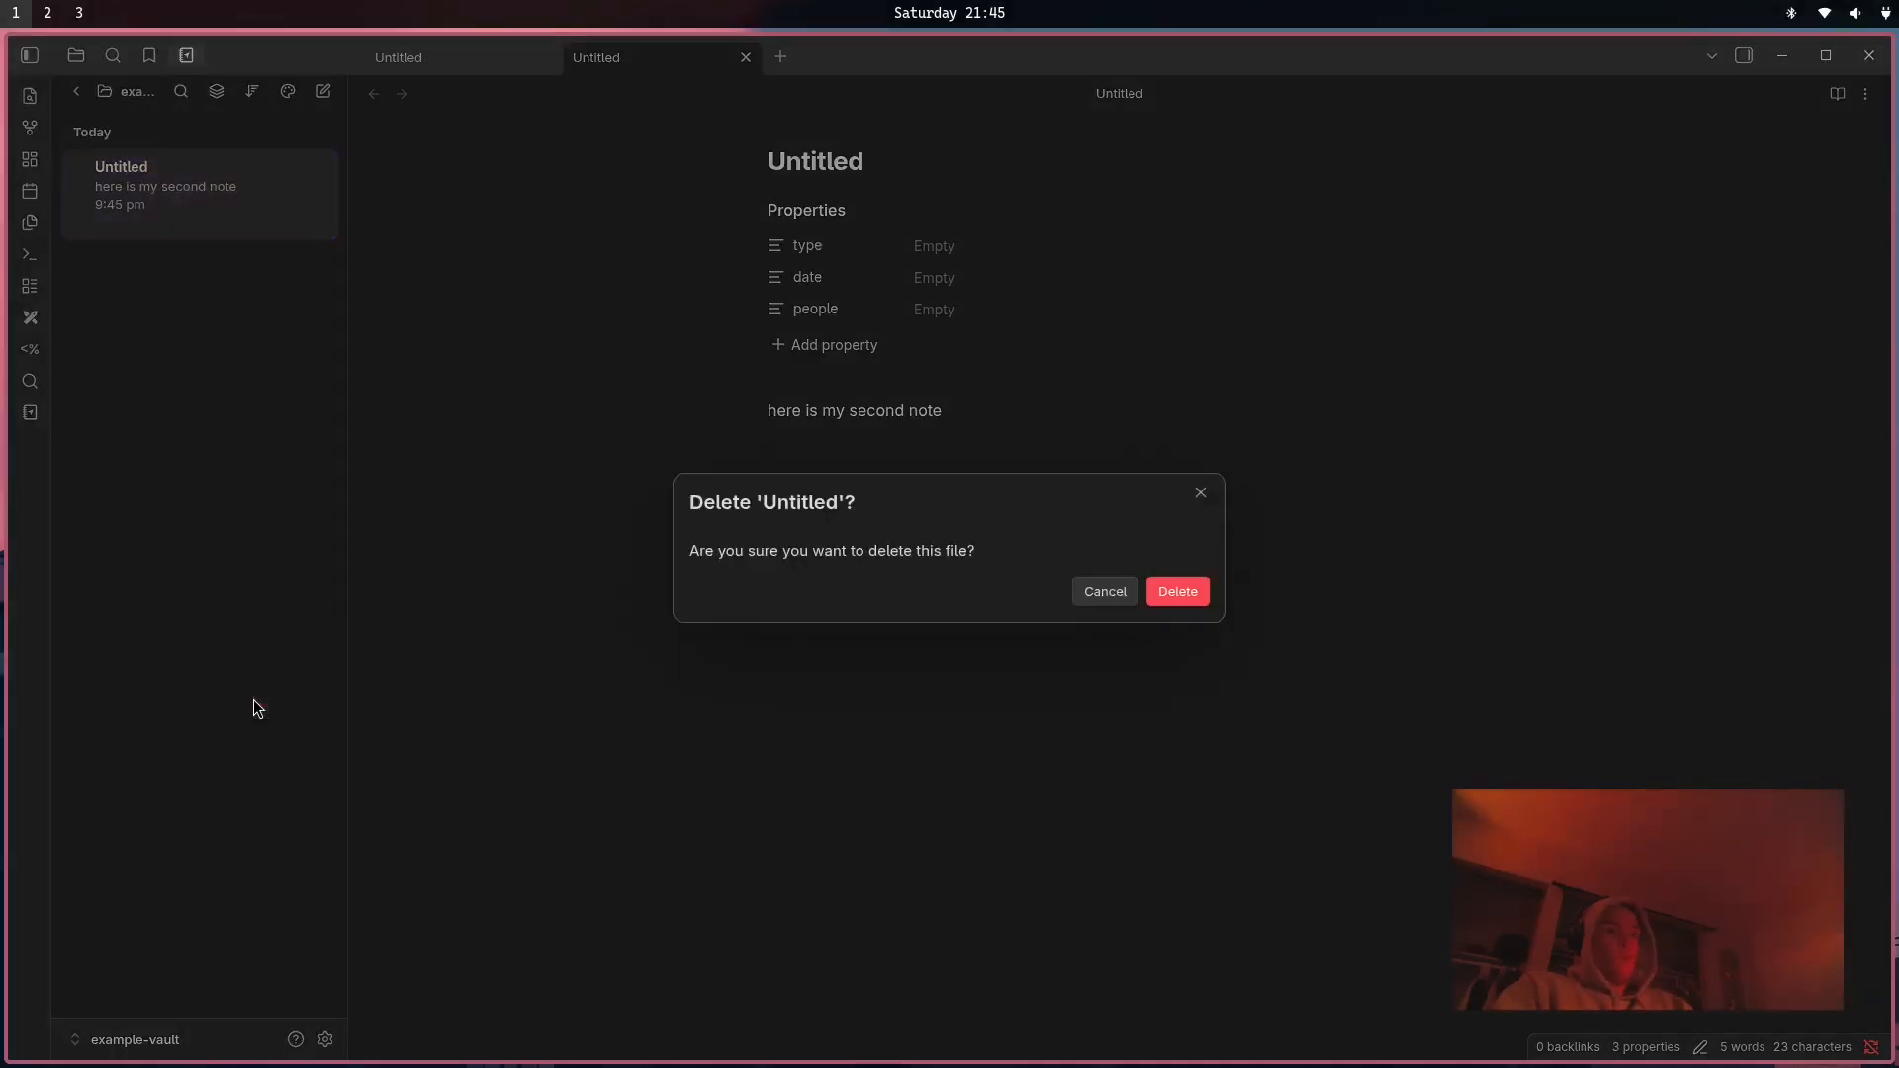
{"action": "left_click", "coordinate": [1154, 593]}
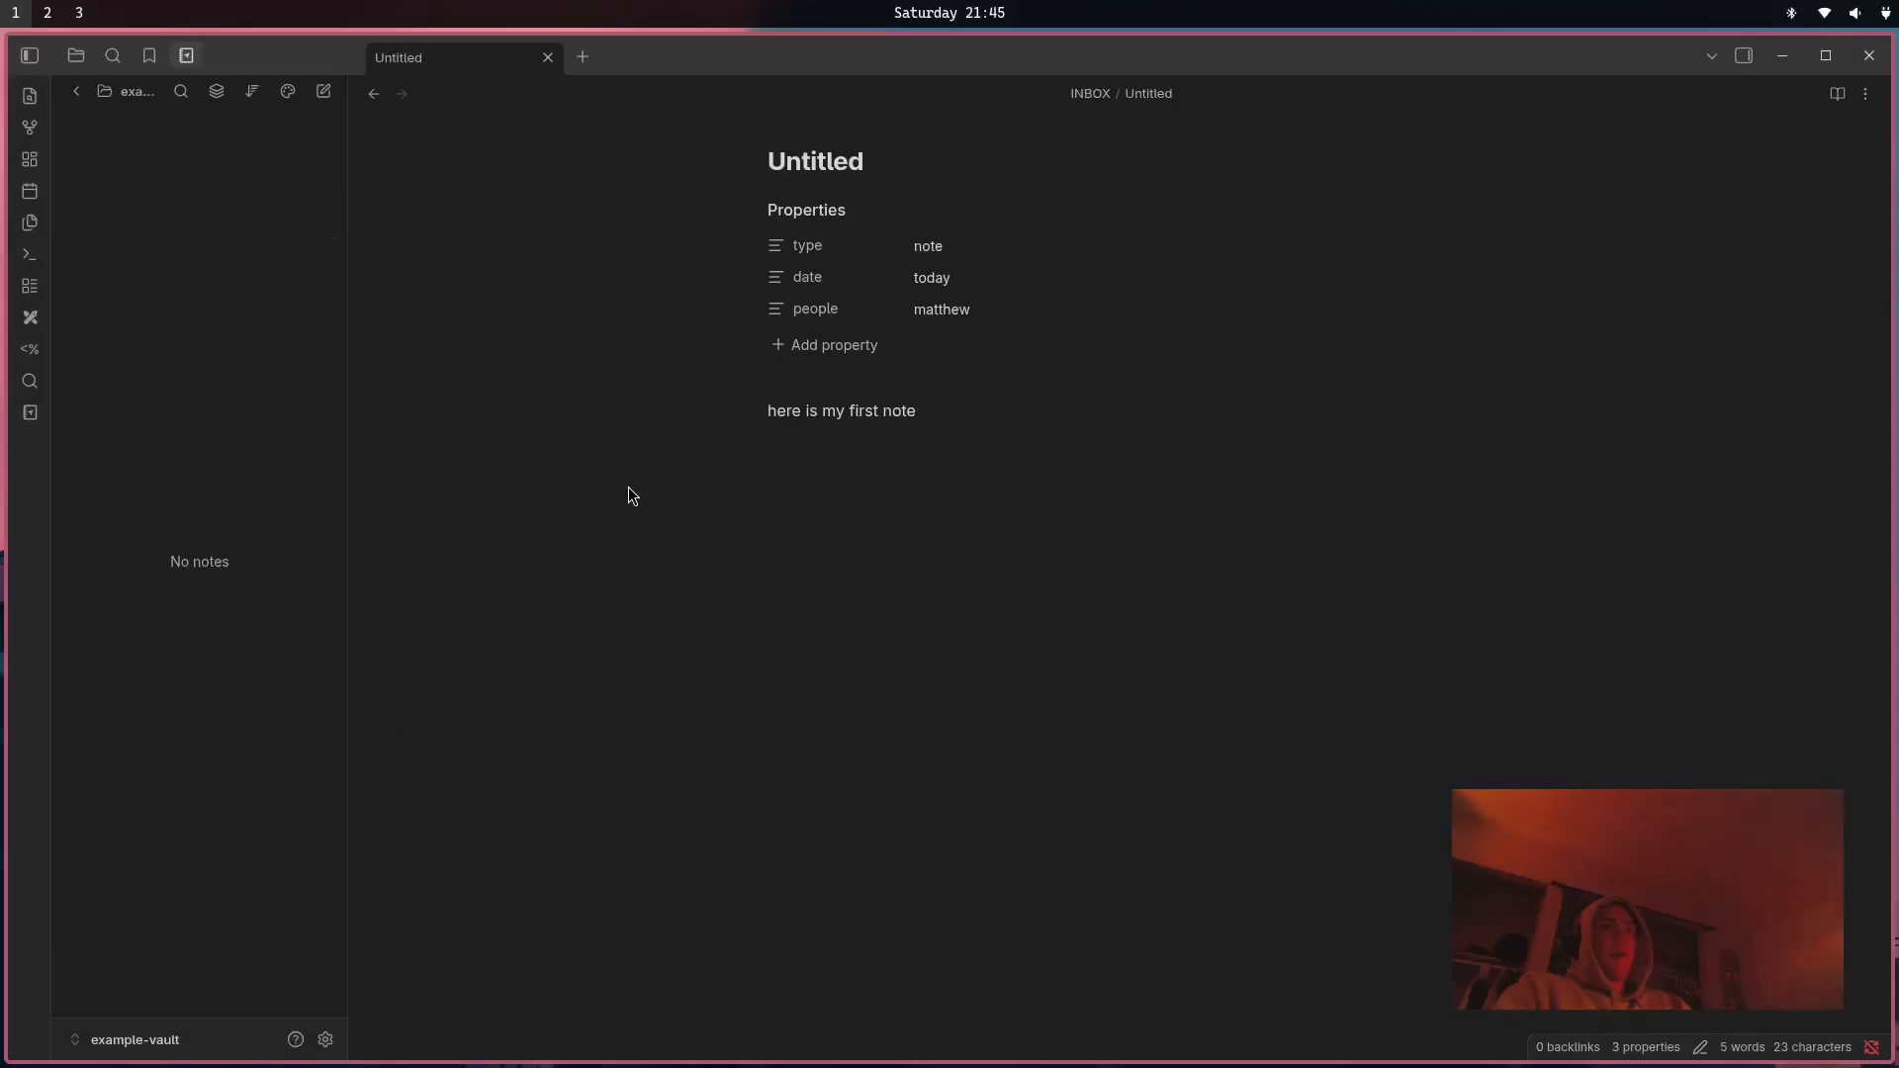
{"action": "left_click", "coordinate": [89, 92]}
{"action": "left_click", "coordinate": [165, 226]}
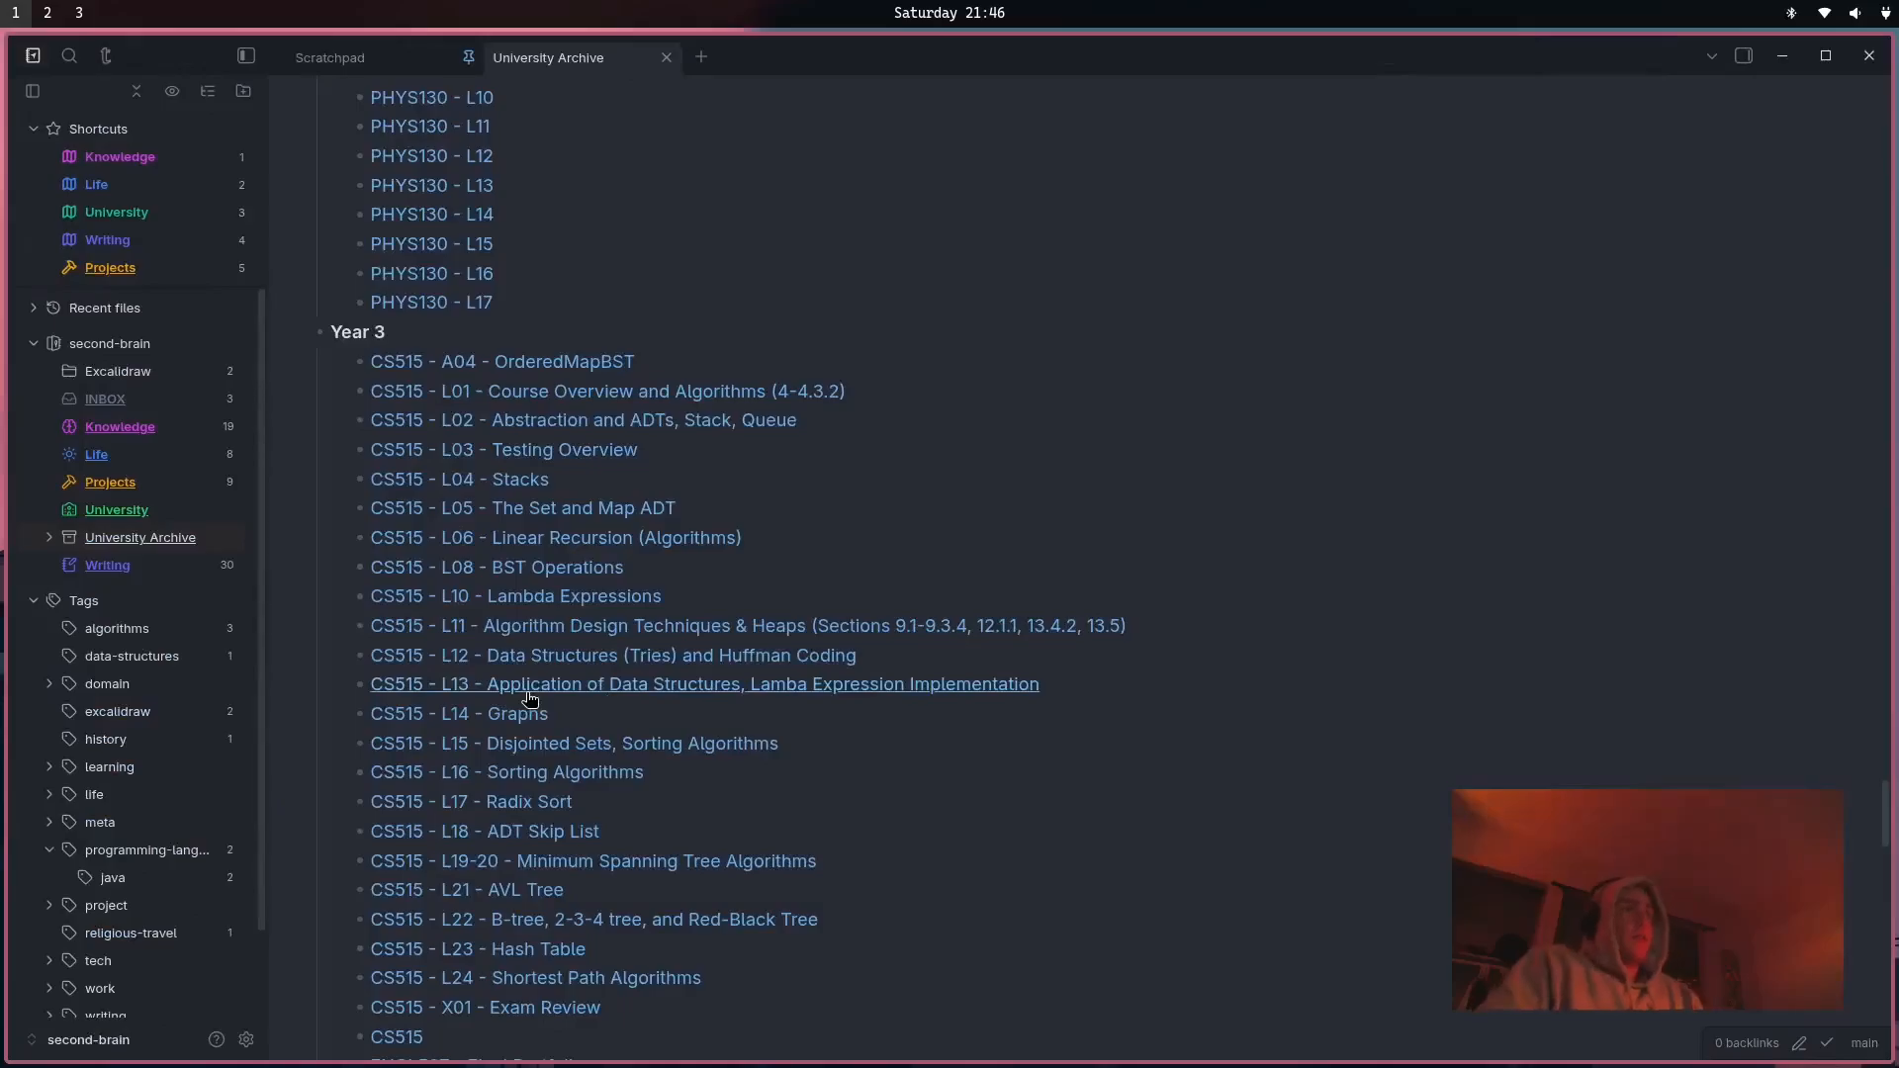
Open the graph view of the second-brain vault in a new tab and examine its clusters of linked notes.
{"action": "key", "text": "ctrl+t"}
{"action": "key", "text": "ctrl+g"}
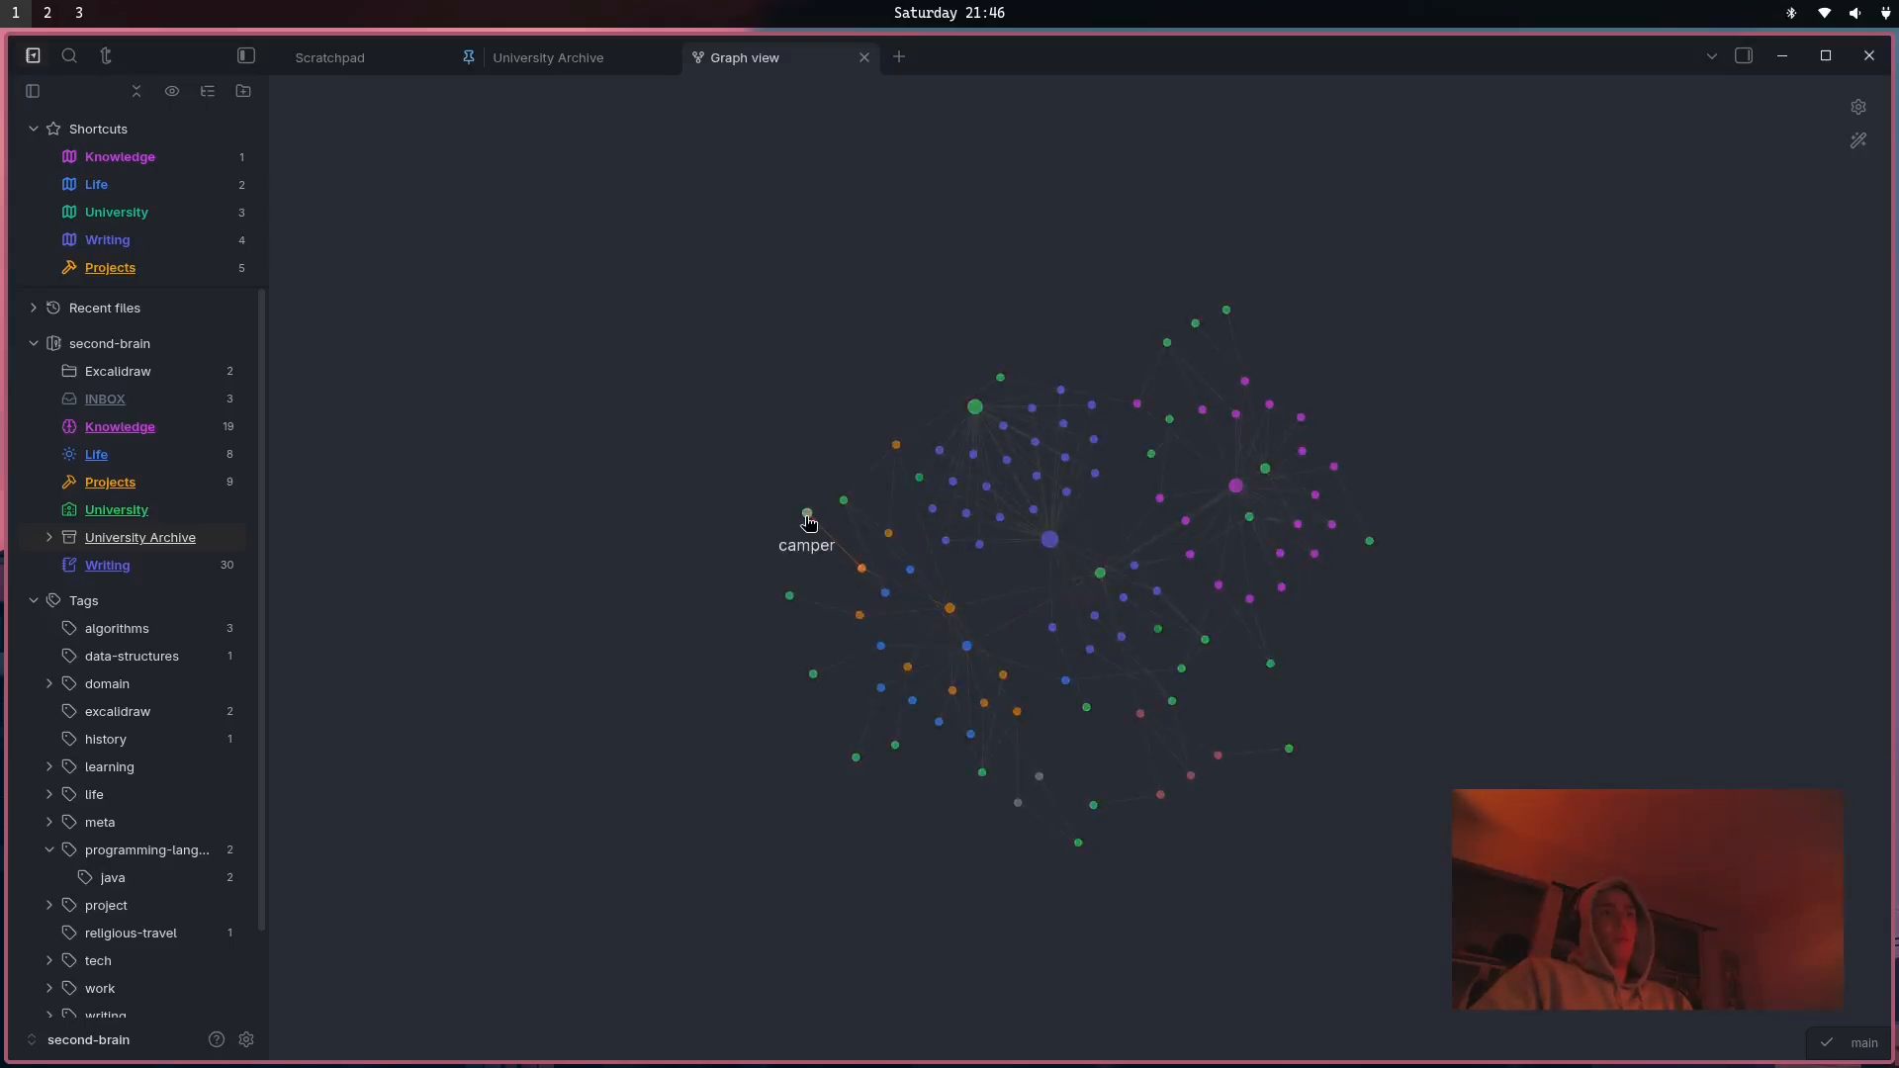
{"action": "scroll", "coordinate": [886, 465], "scroll_direction": "down", "scroll_amount": 2}
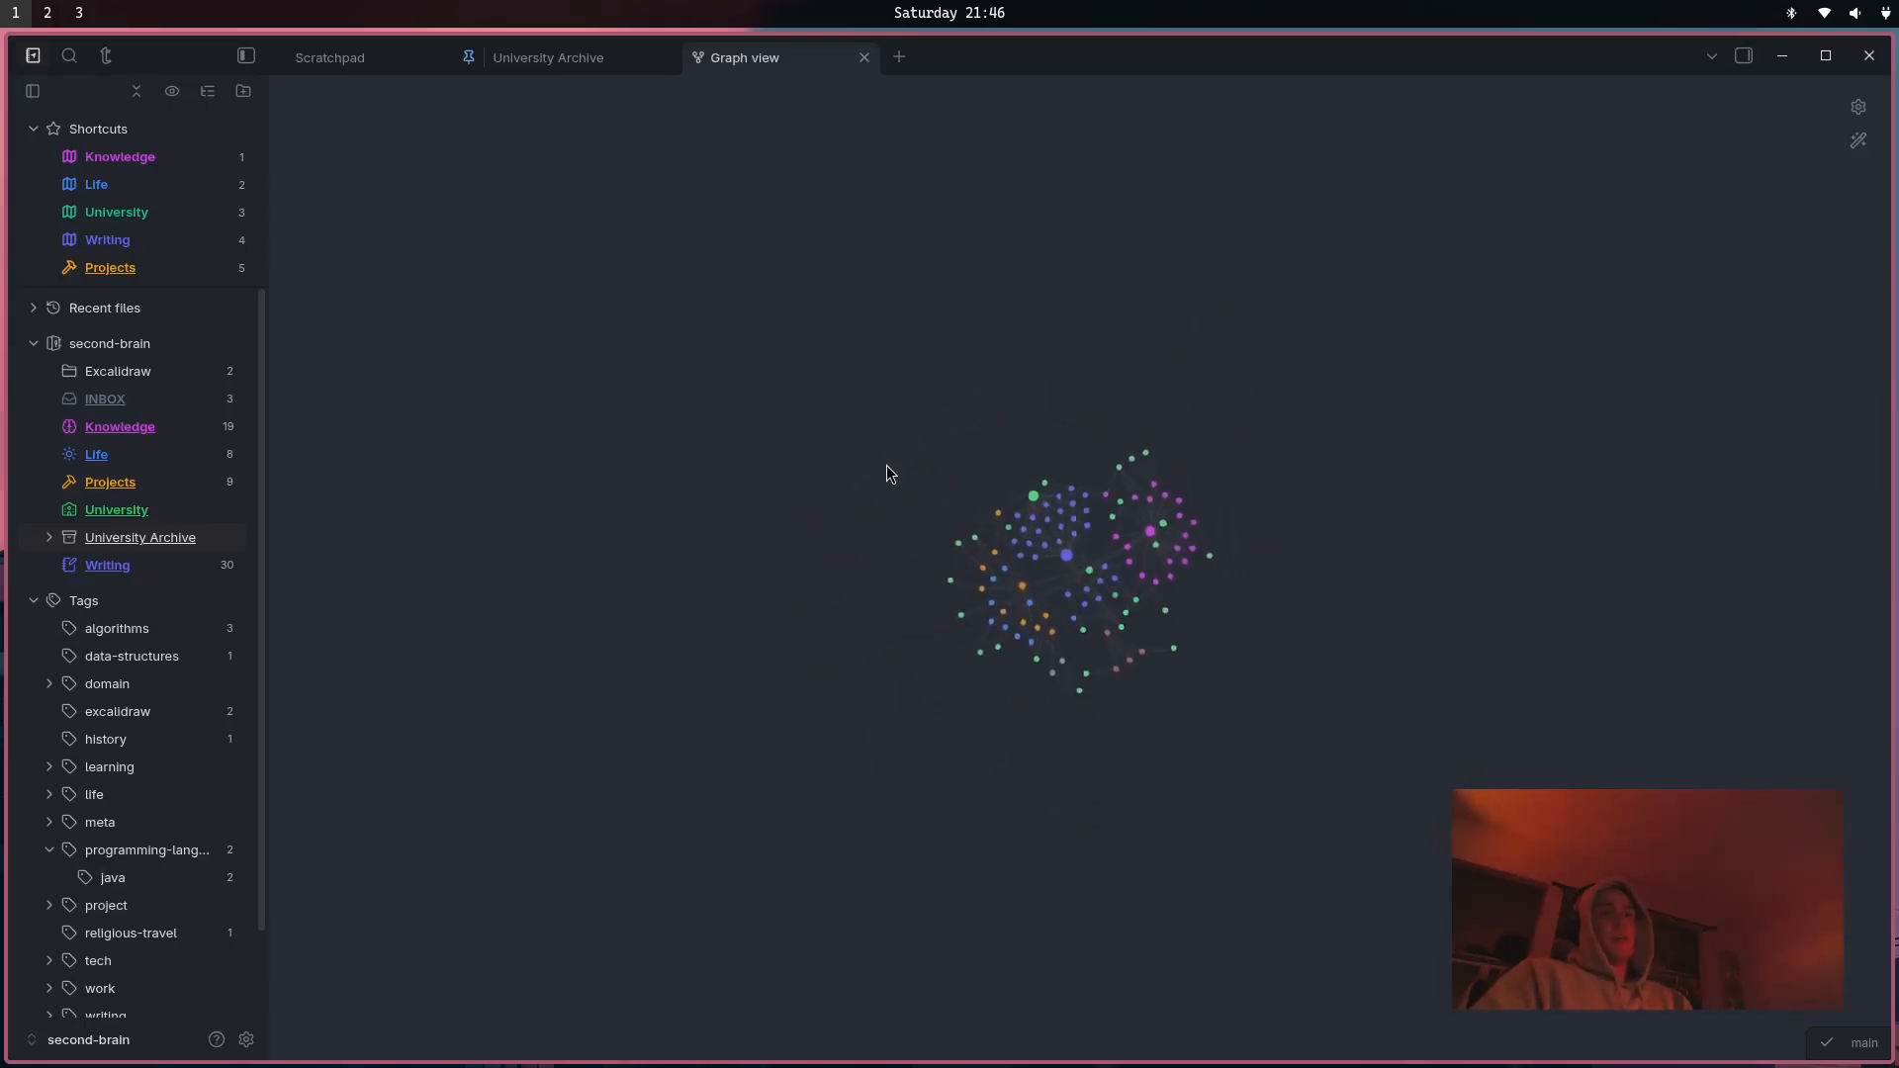
{"action": "scroll", "coordinate": [888, 467], "scroll_direction": "up", "scroll_amount": 4}
{"action": "scroll", "coordinate": [989, 455], "scroll_direction": "down", "scroll_amount": 2}
{"action": "left_click_drag", "start_coordinate": [1011, 479], "coordinate": [861, 308]}
{"action": "scroll", "coordinate": [1040, 416], "scroll_direction": "up", "scroll_amount": 1}
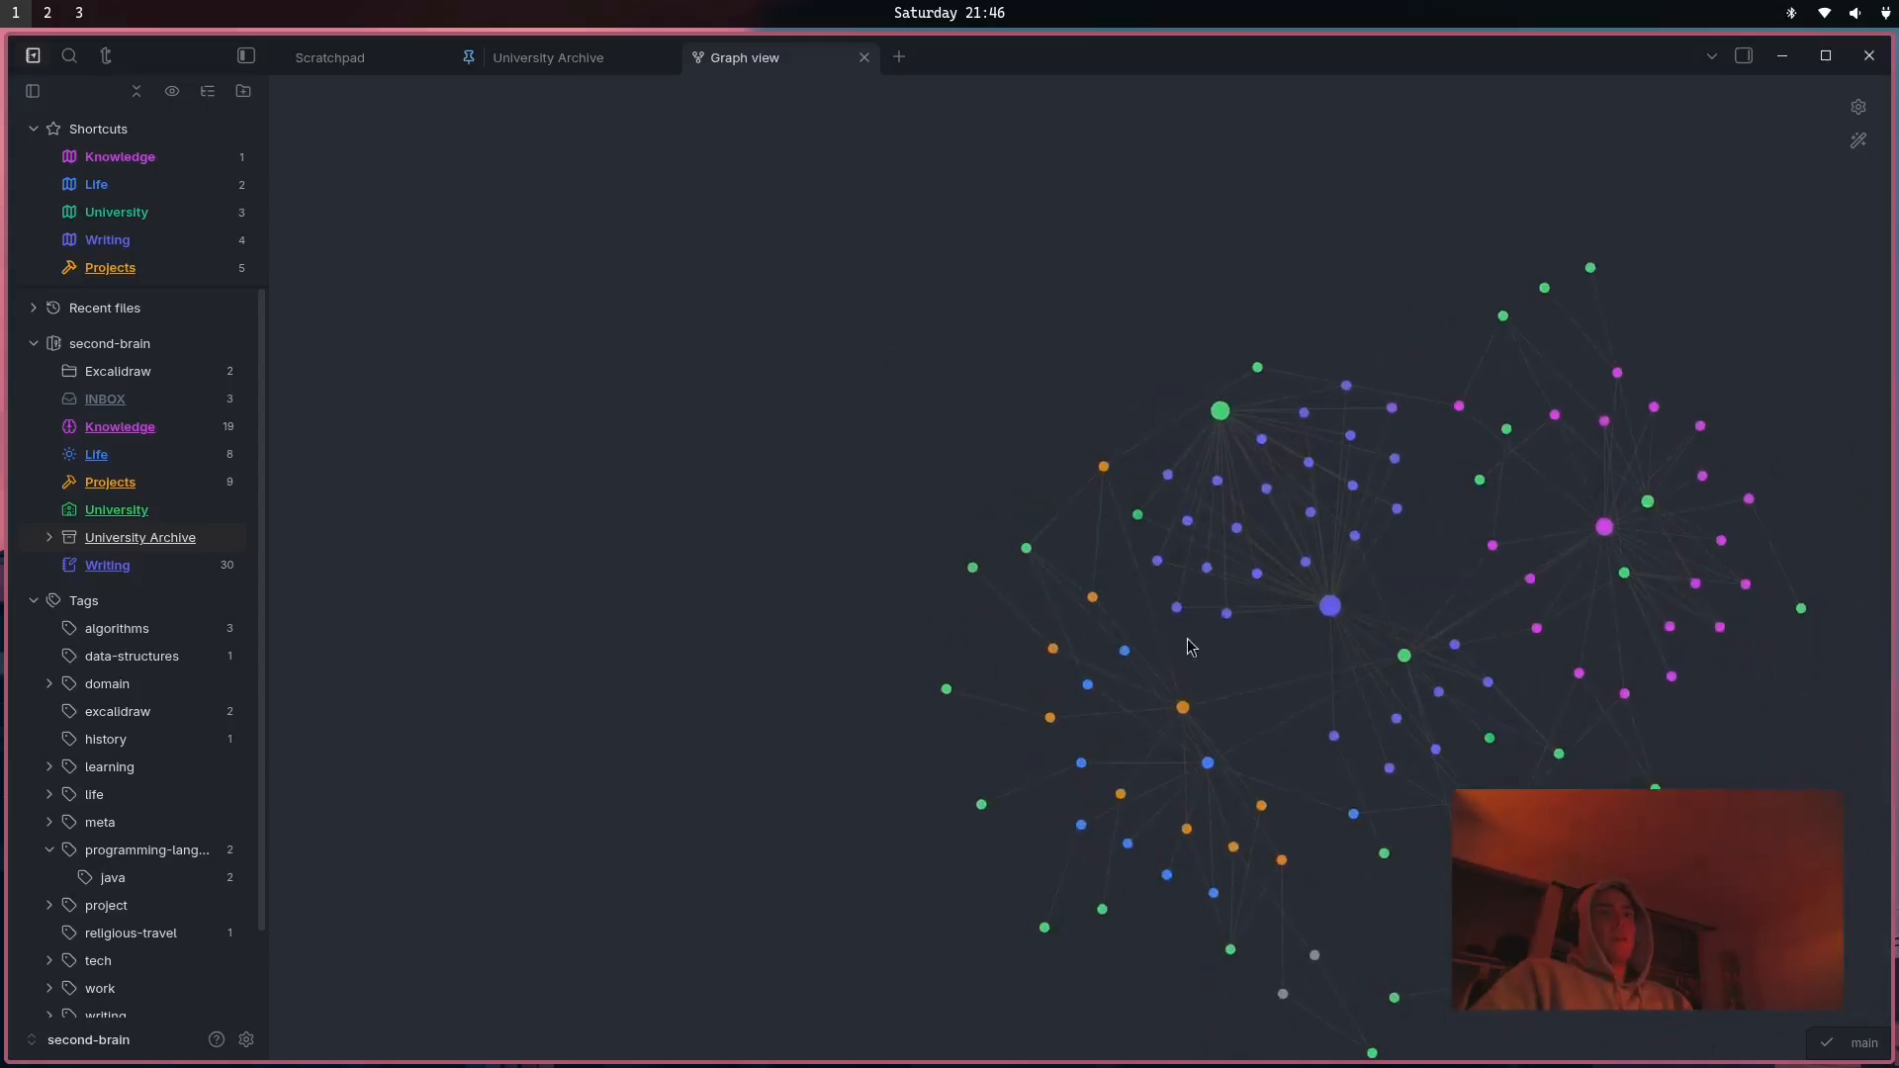
Examine the connections around individual nodes in the second-brain graph, including Cafe Reviews and University, and open the poem-moving-away note from its node.
{"action": "left_click_drag", "start_coordinate": [1189, 640], "coordinate": [1086, 533]}
{"action": "mouse_move", "coordinate": [1058, 284]}
{"action": "scroll", "coordinate": [818, 437], "scroll_direction": "down", "scroll_amount": 3}
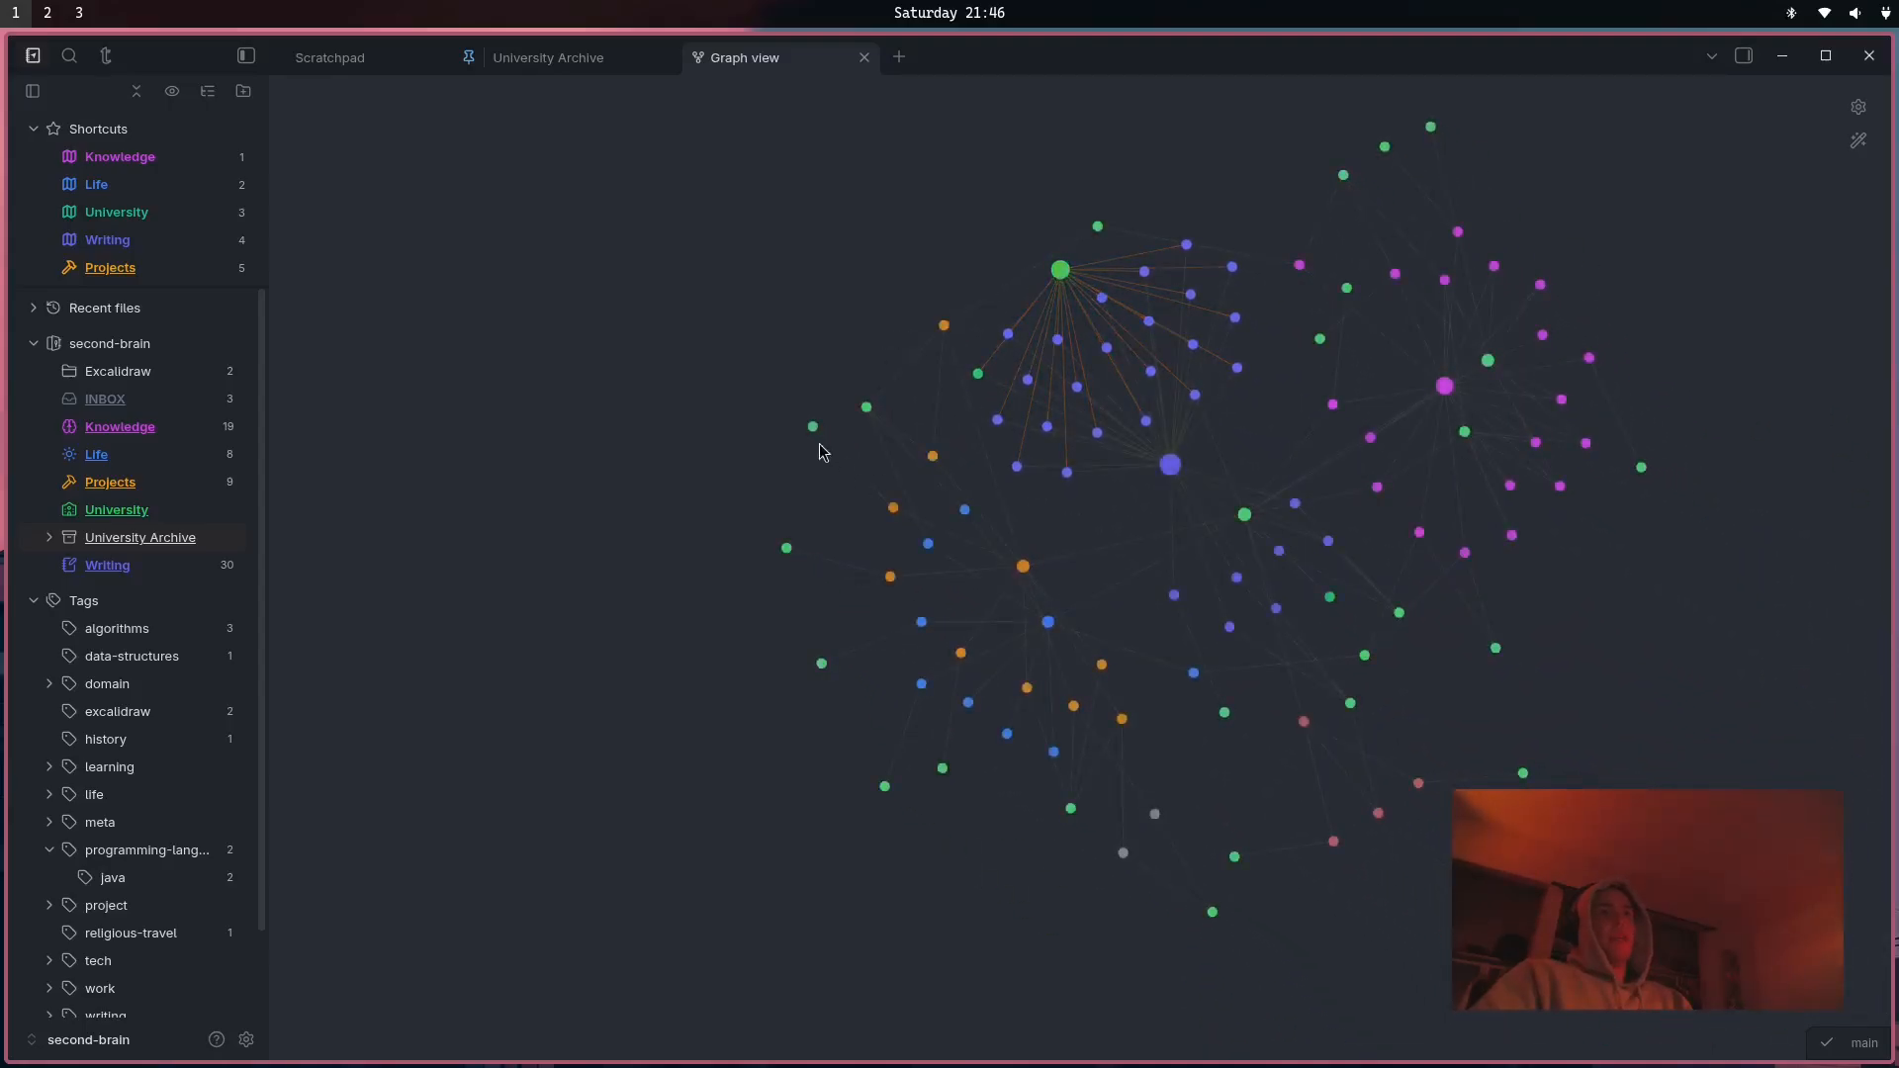
{"action": "scroll", "coordinate": [940, 495], "scroll_direction": "up", "scroll_amount": 3}
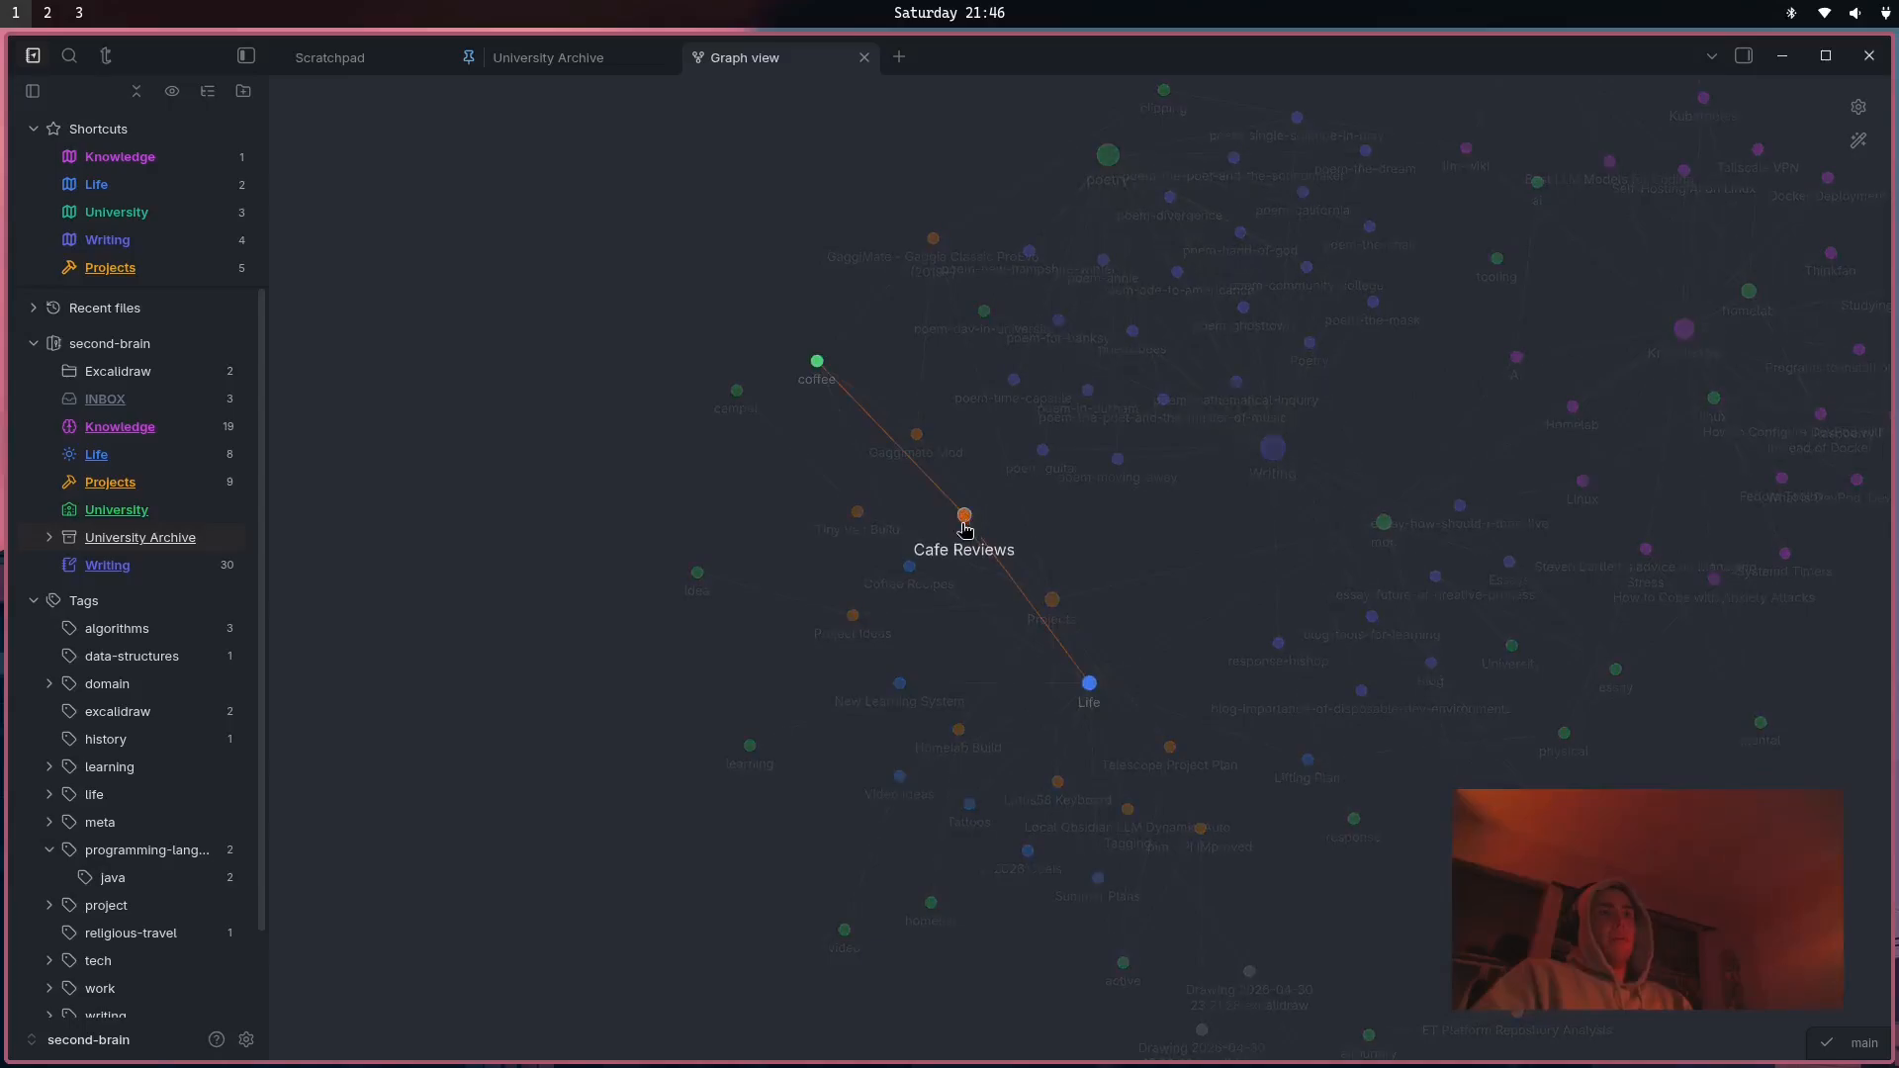
{"action": "scroll", "coordinate": [1077, 574], "scroll_direction": "down", "scroll_amount": 3}
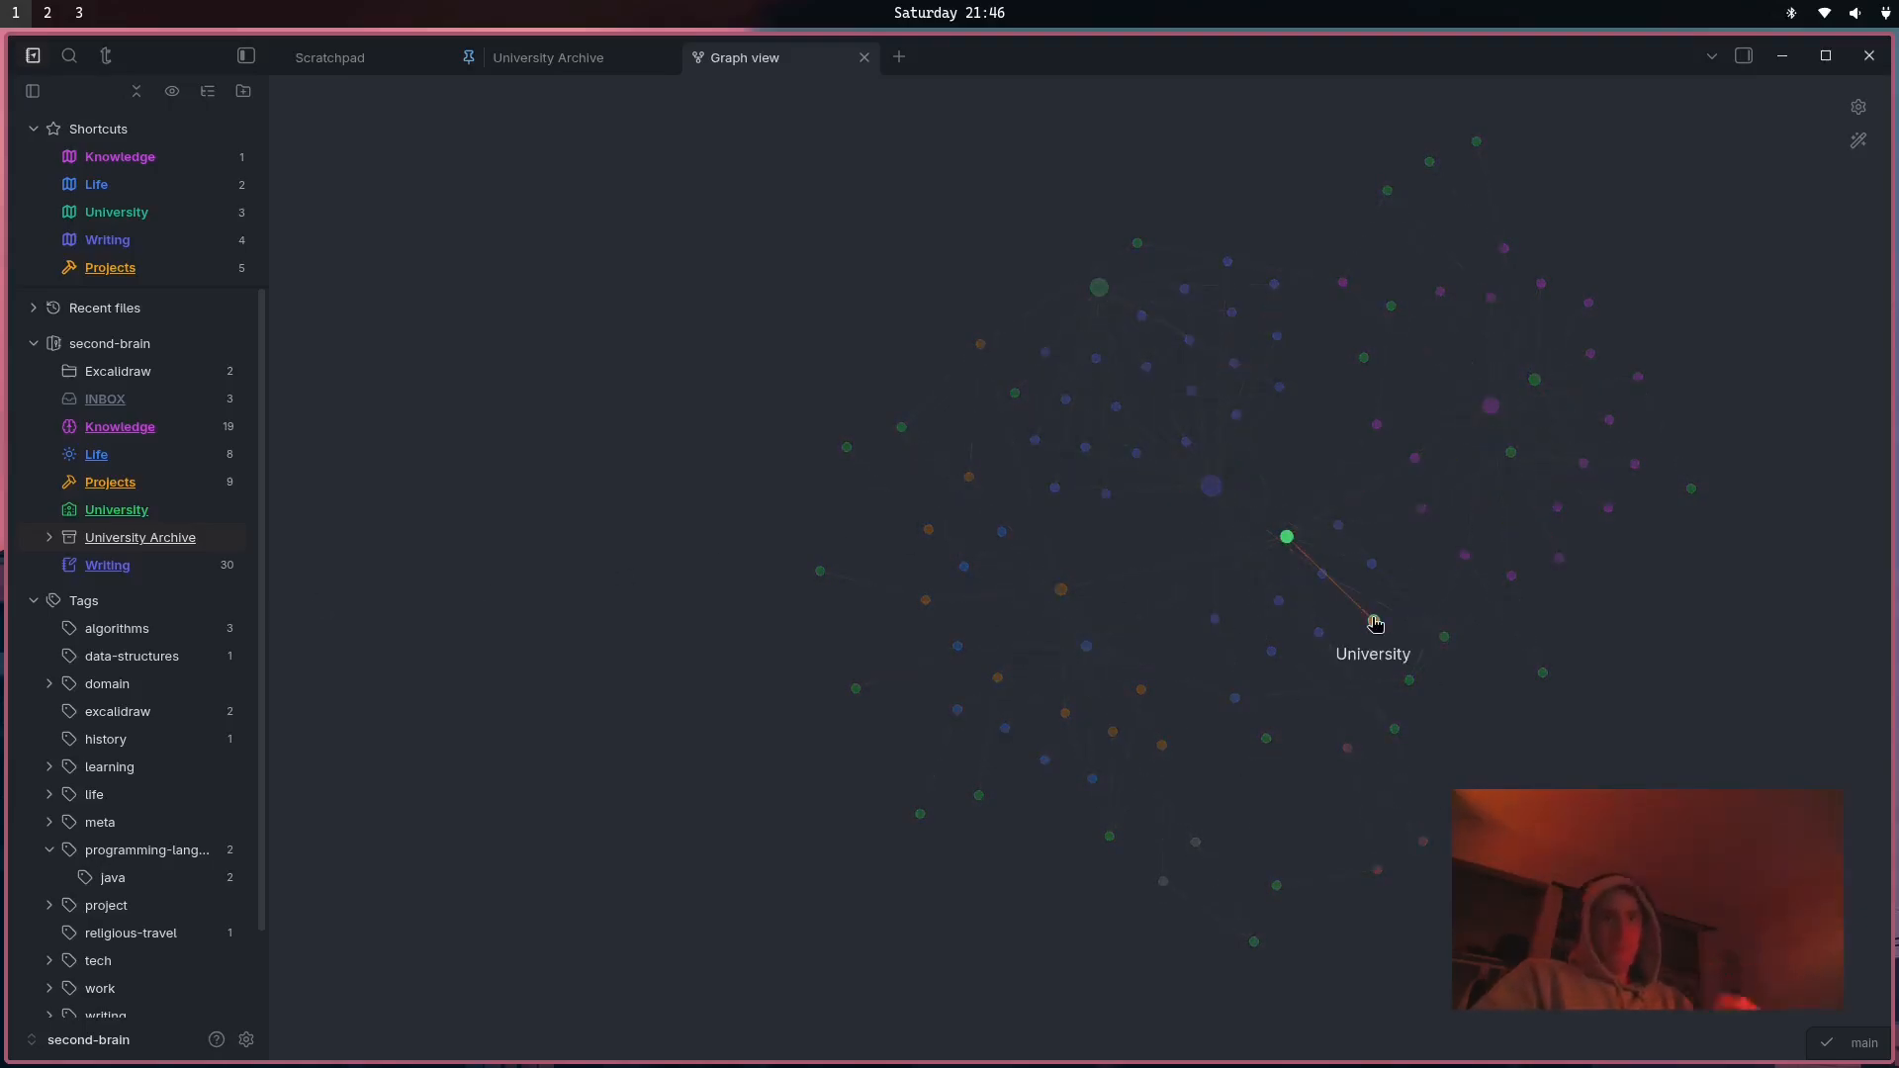
{"action": "left_click_drag", "start_coordinate": [1644, 736], "coordinate": [1474, 749]}
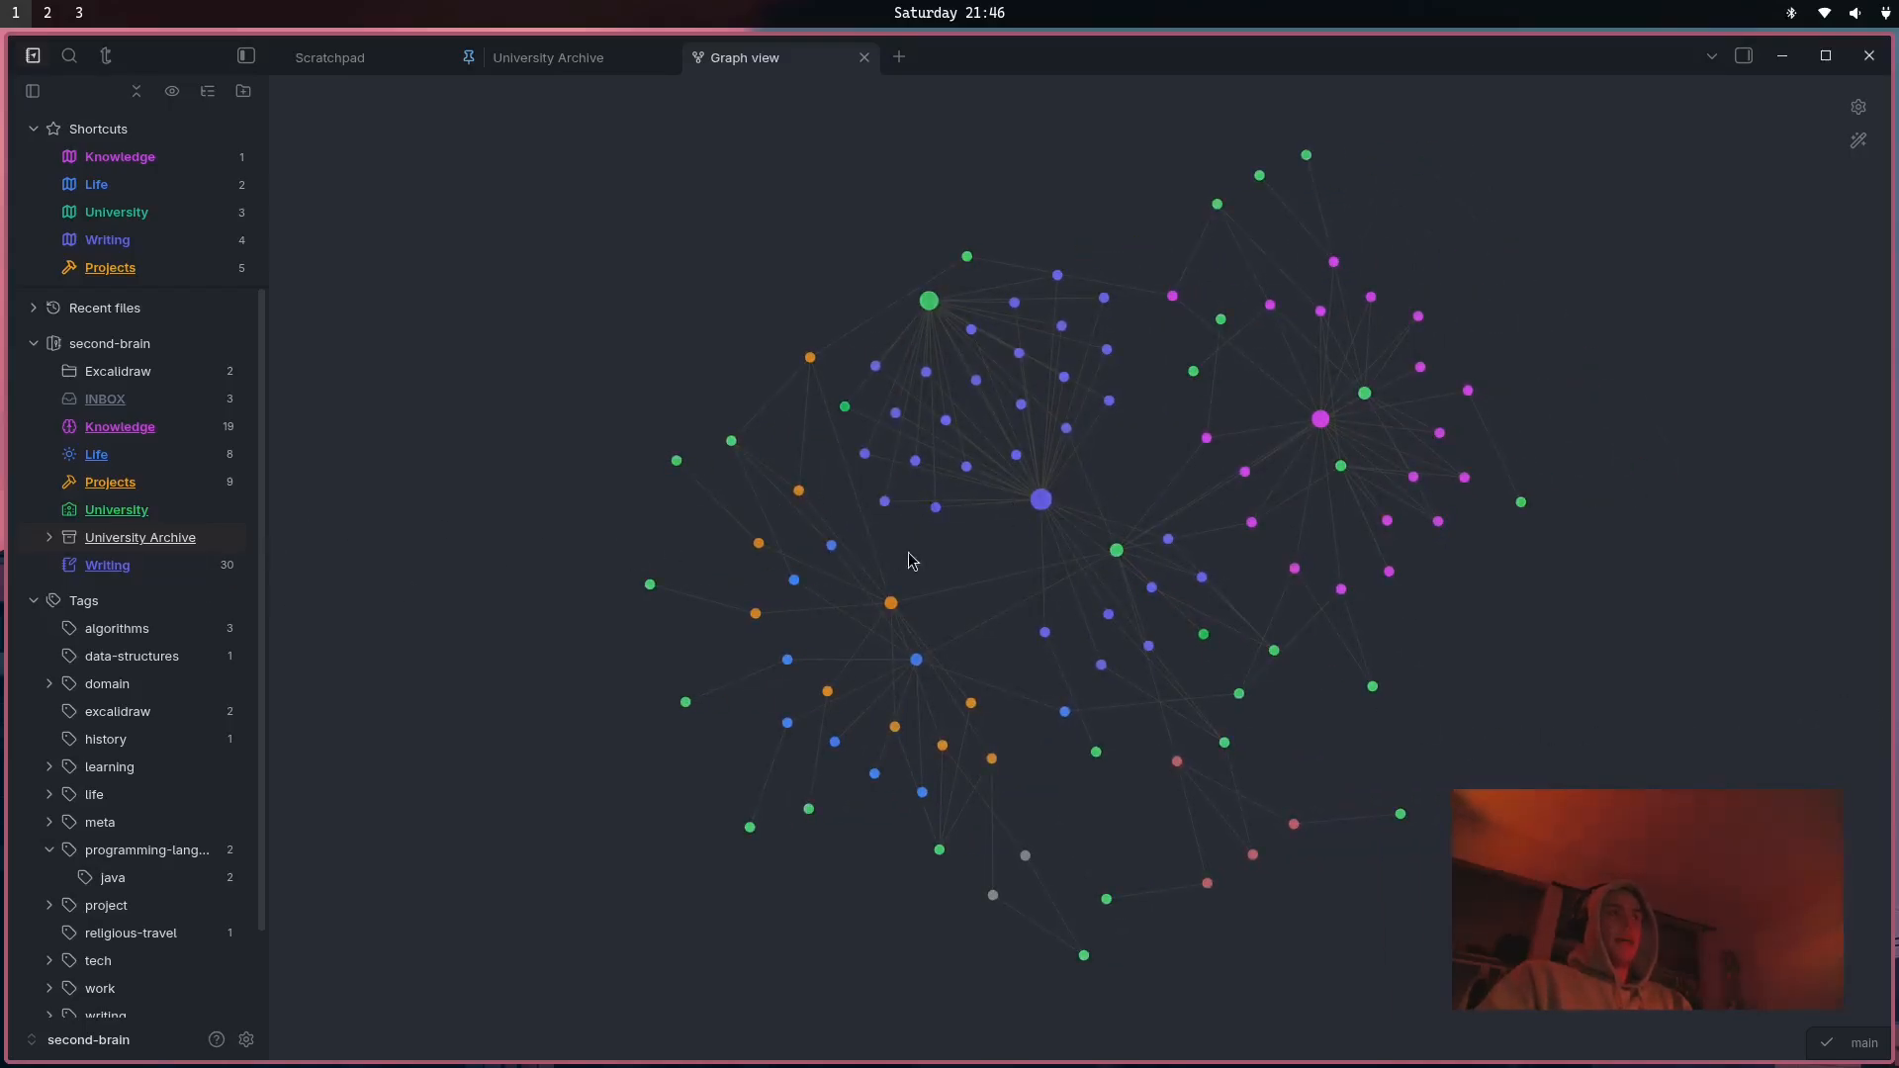
{"action": "left_click", "coordinate": [937, 509]}
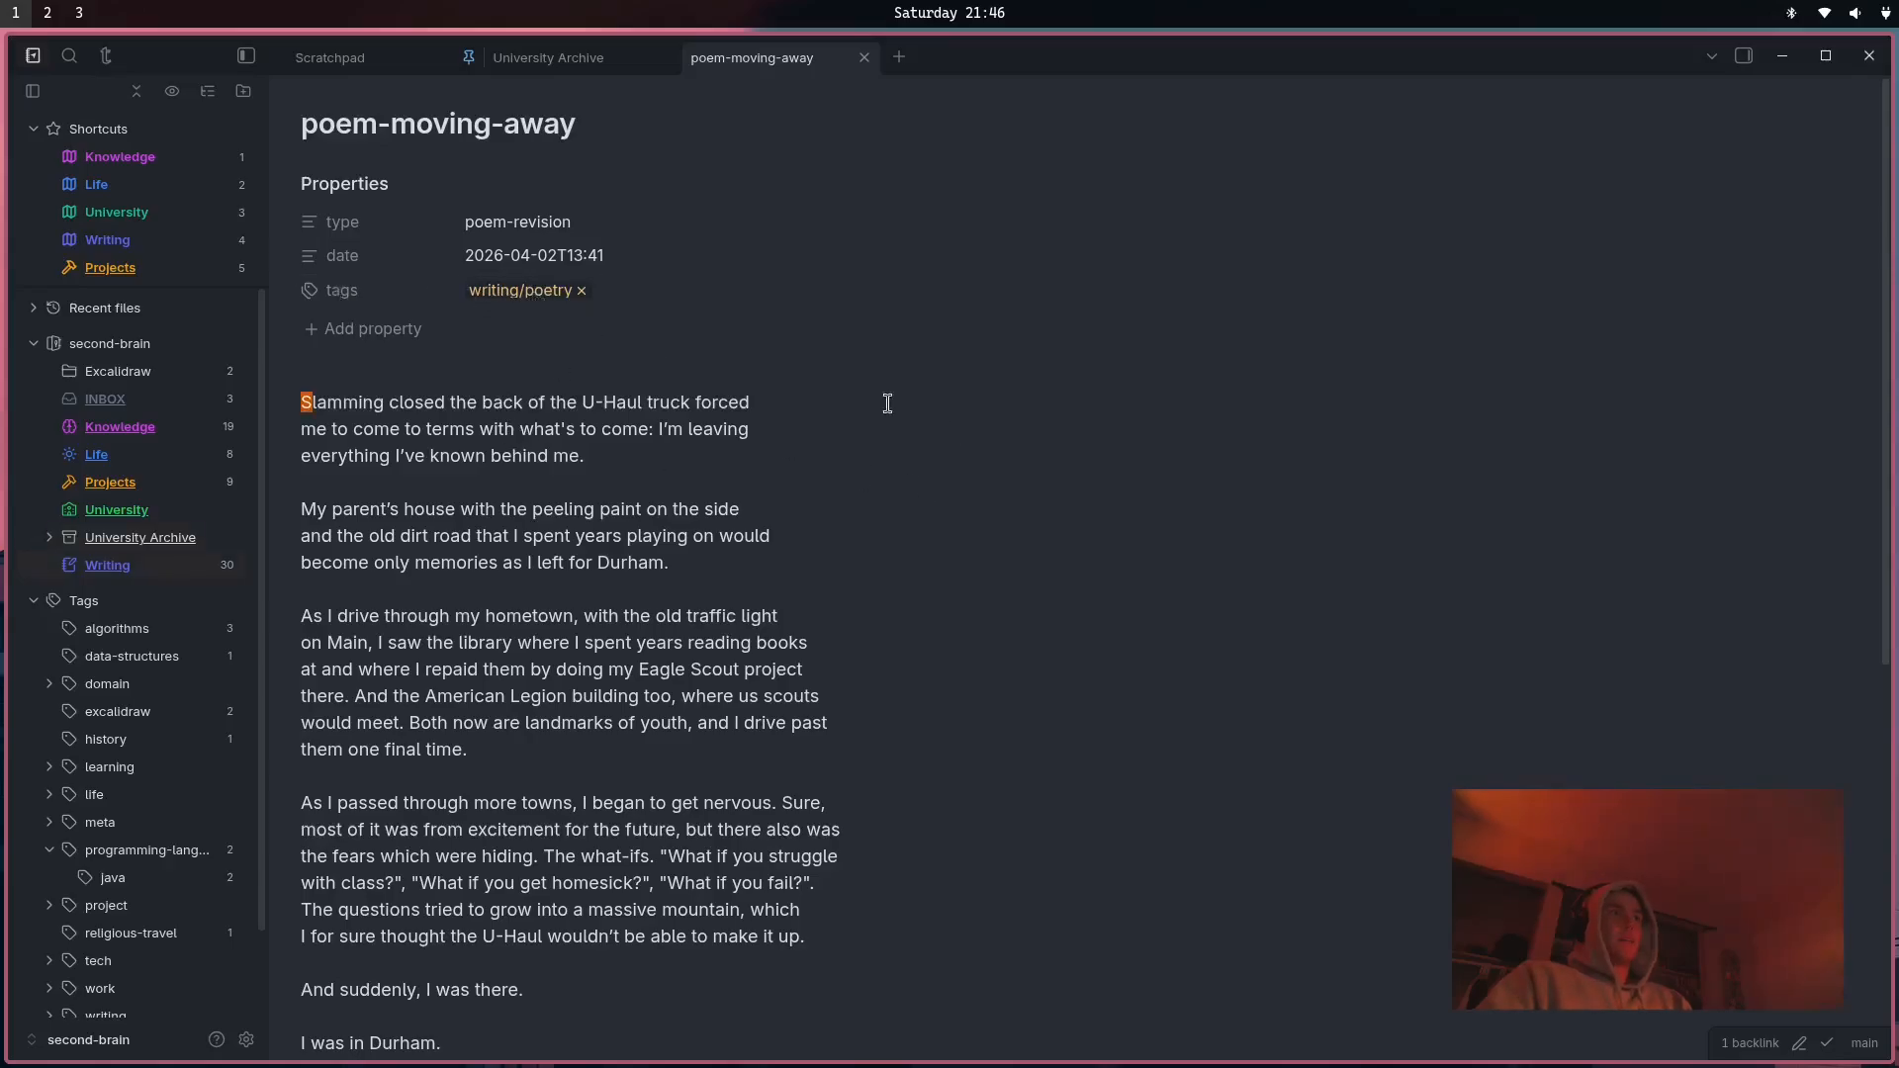
In example-vault, open Default Template from the TEMPLATES folder and add a tags property containing the tag "example".
{"action": "key", "text": "super+Right"}
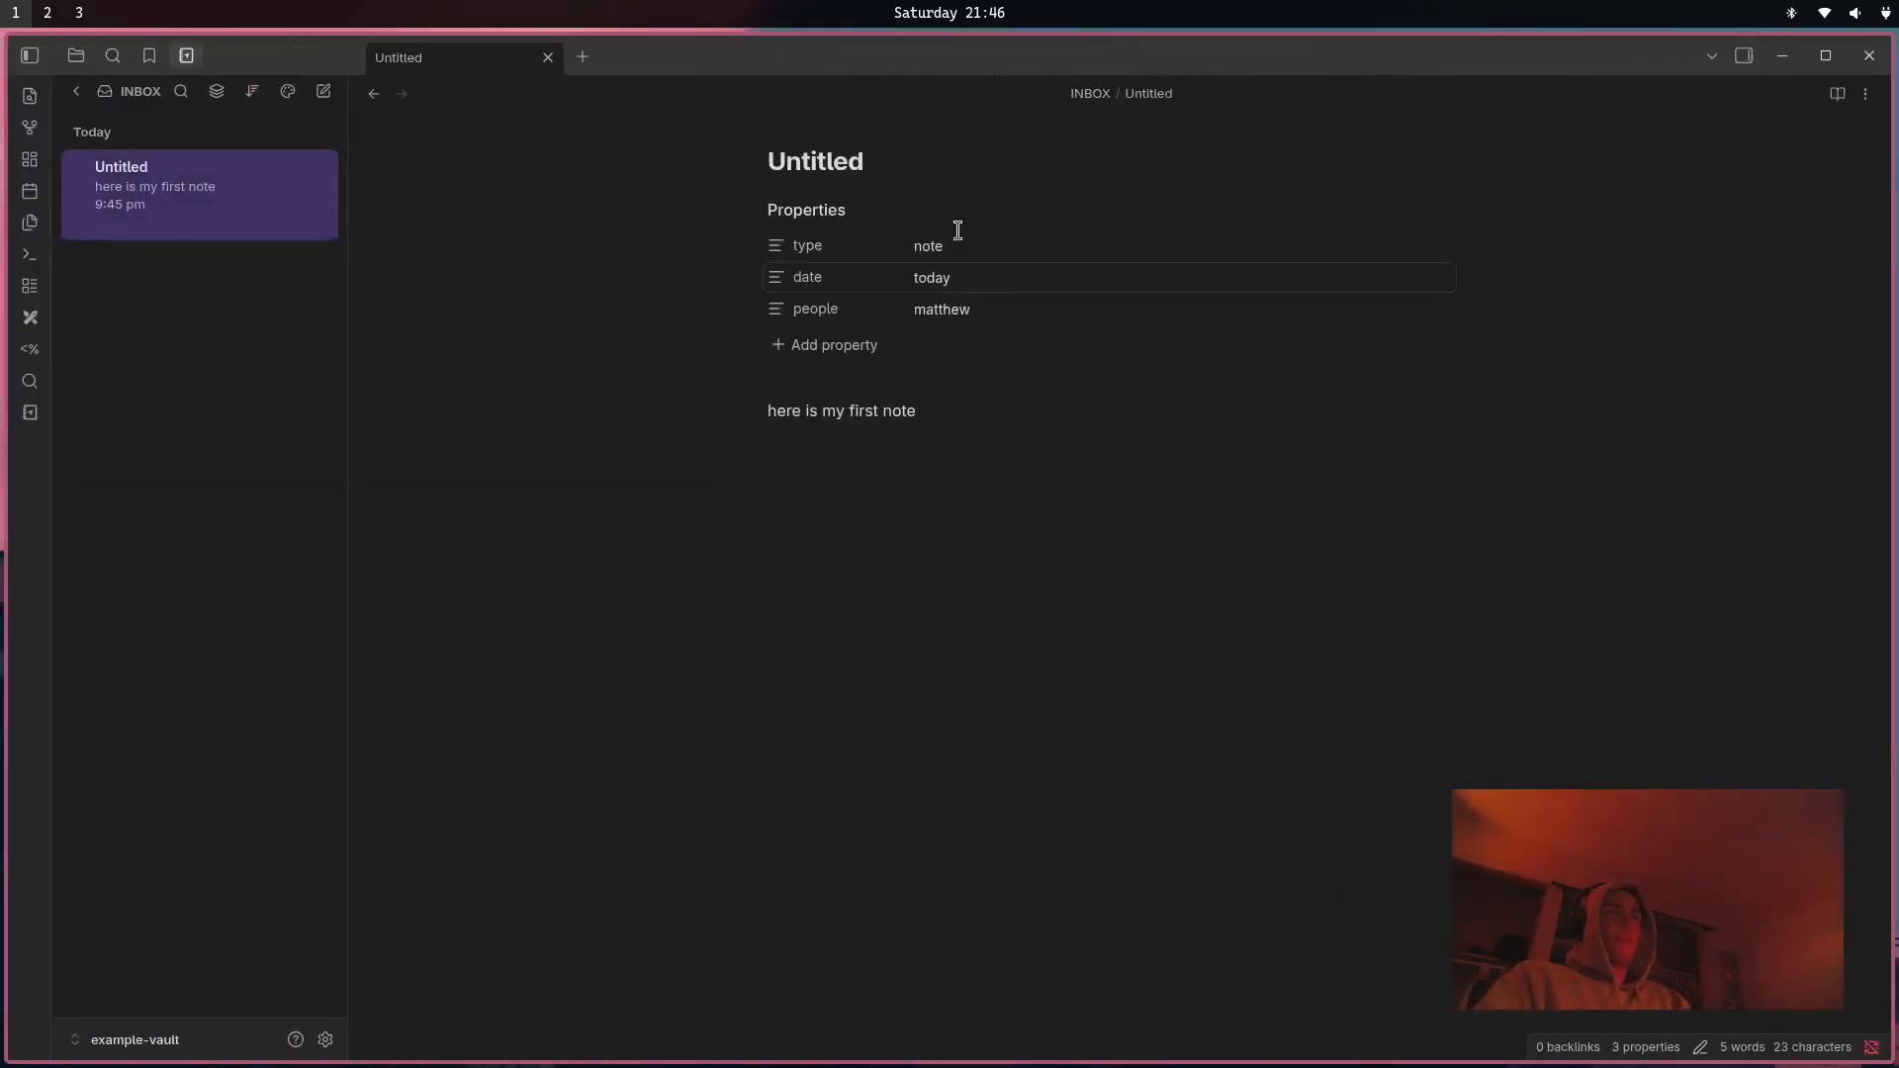
{"action": "left_click", "coordinate": [76, 92]}
{"action": "left_click", "coordinate": [184, 384]}
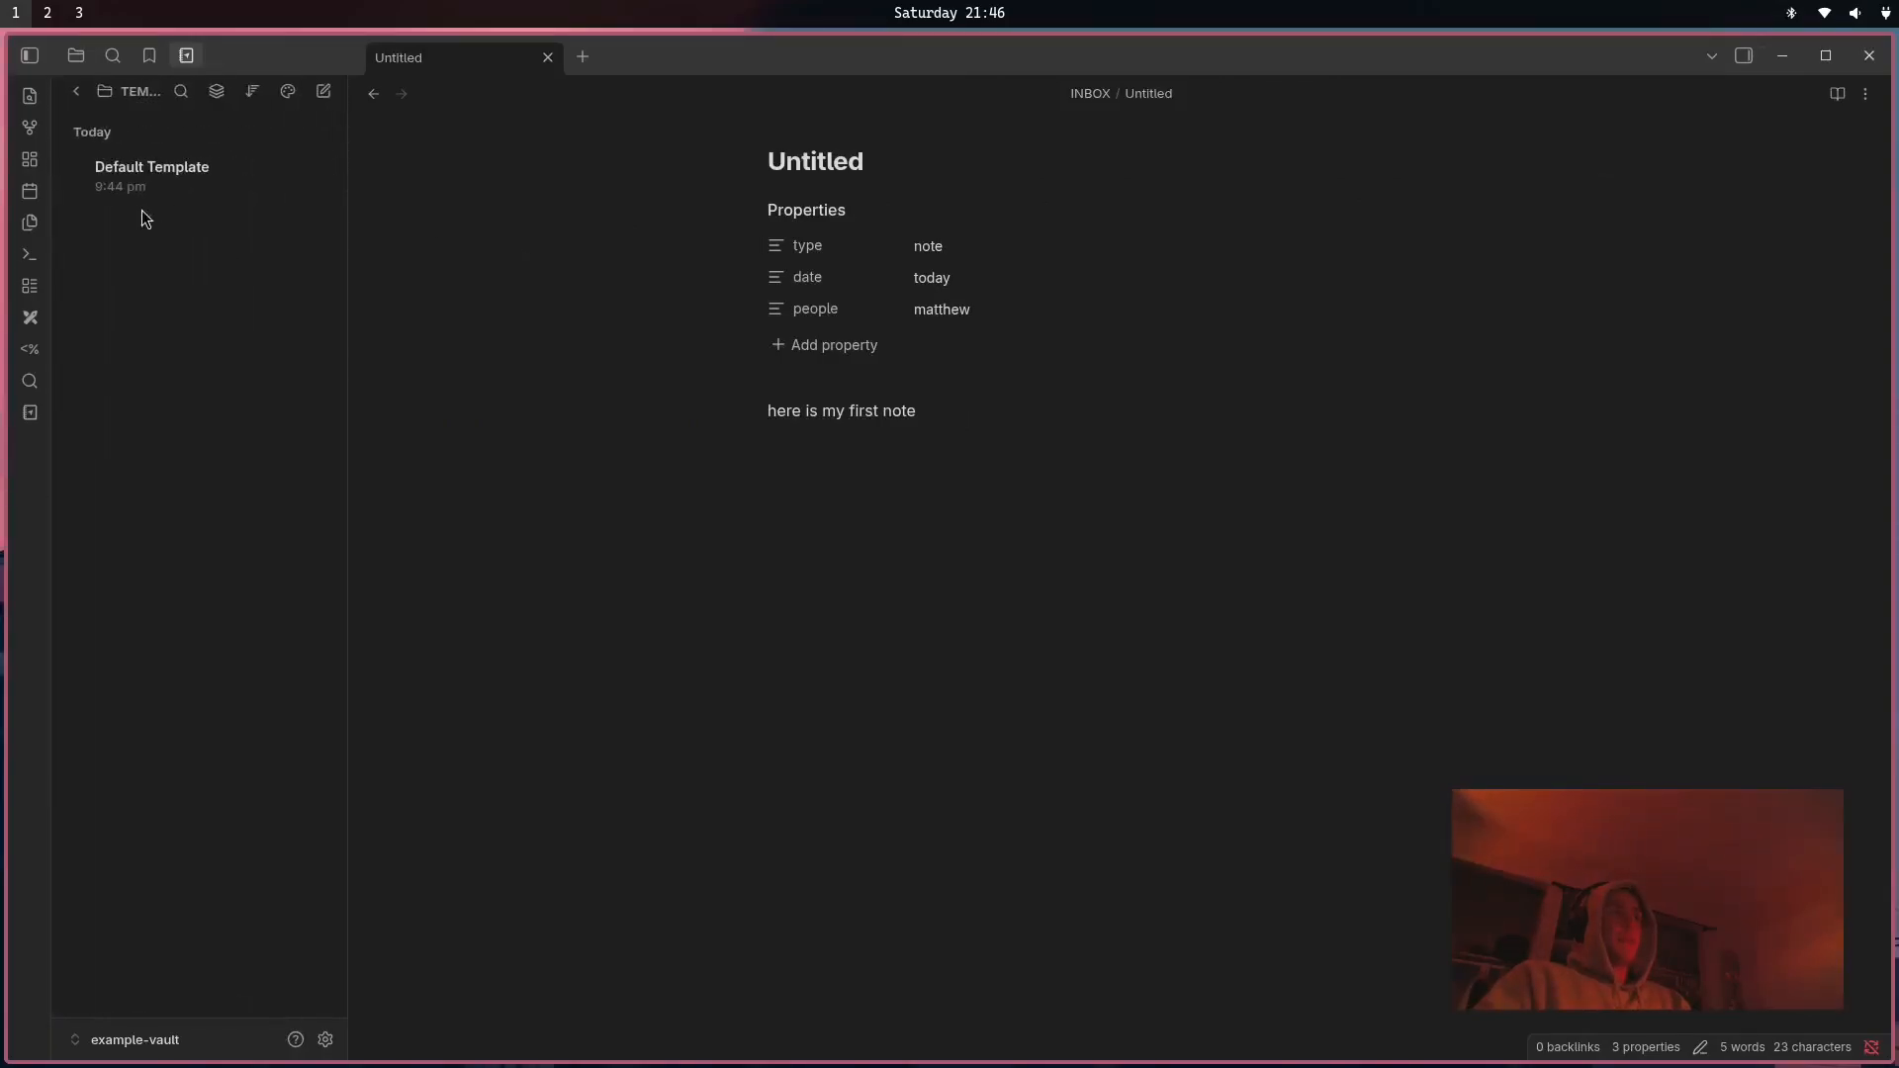
{"action": "left_click", "coordinate": [143, 198]}
{"action": "left_click", "coordinate": [781, 349]}
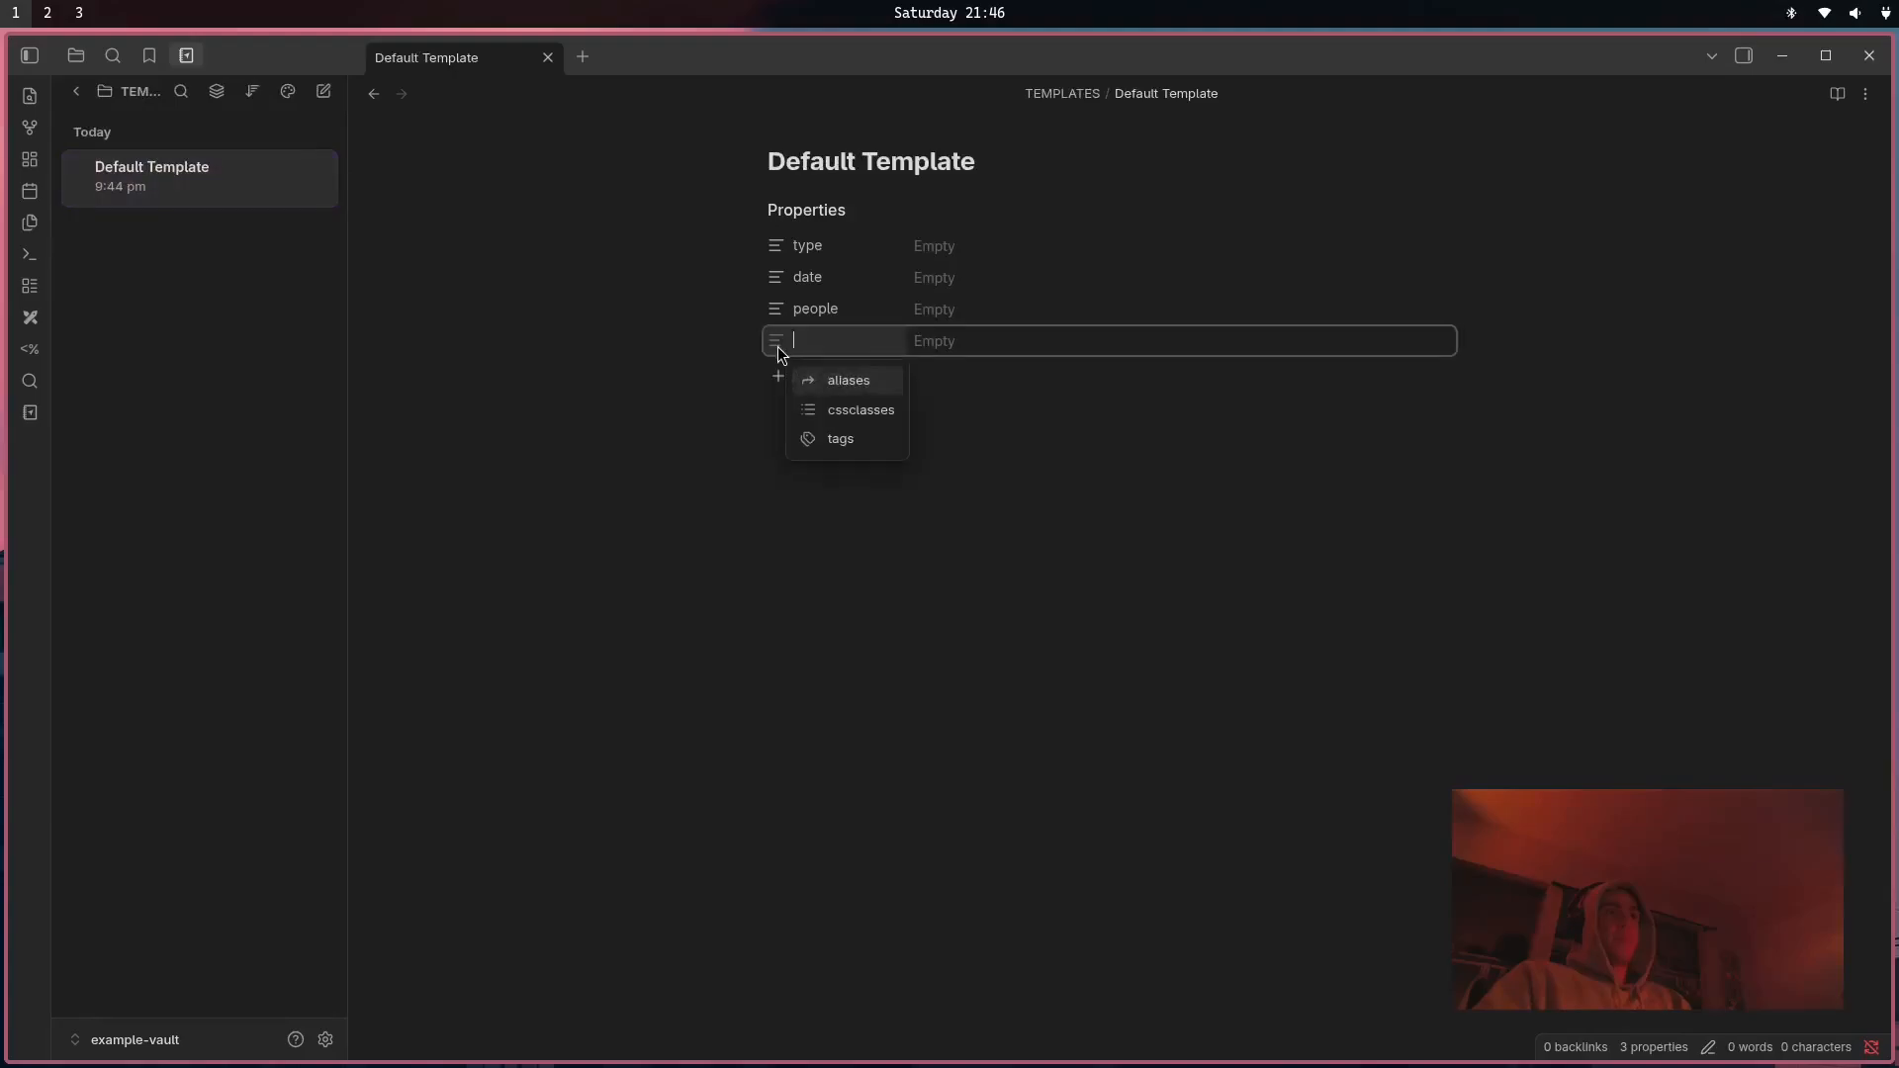
{"action": "left_click", "coordinate": [846, 439]}
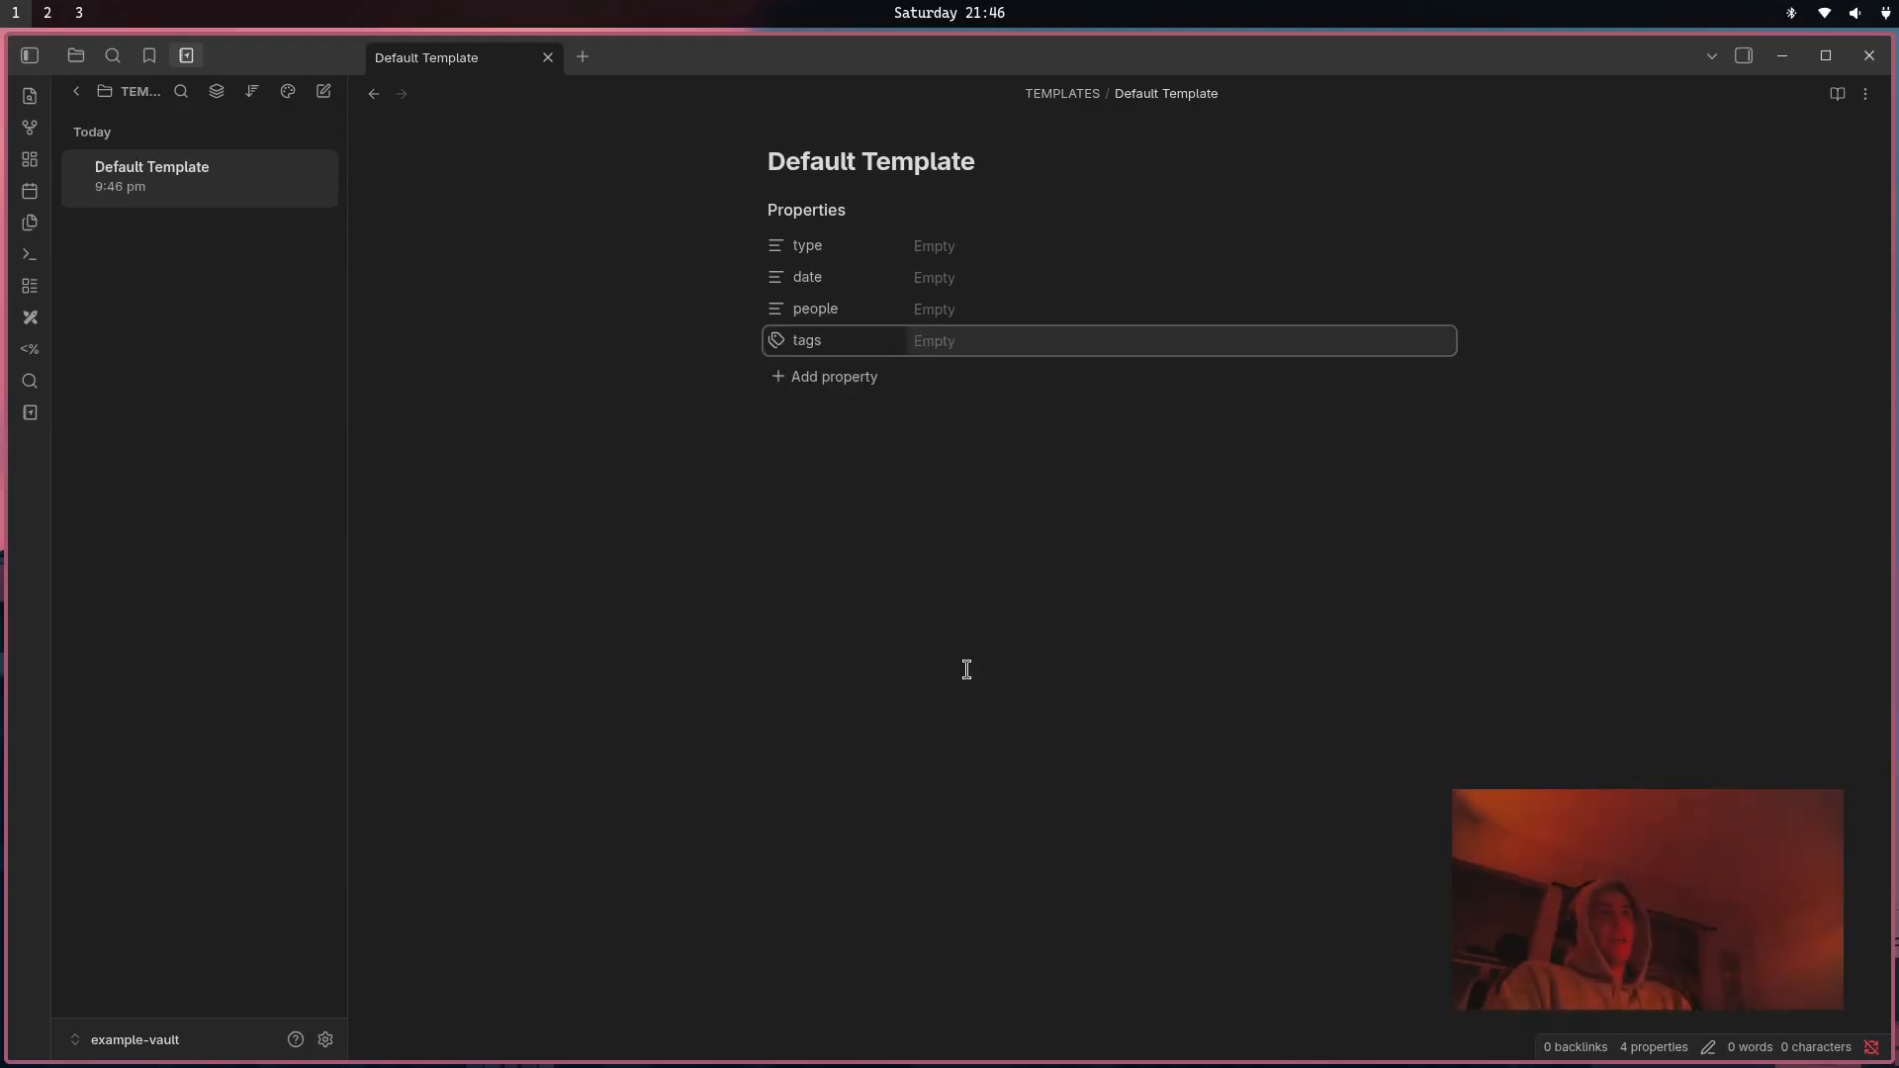
{"action": "type", "text": "example"}
{"action": "key", "text": "Return"}
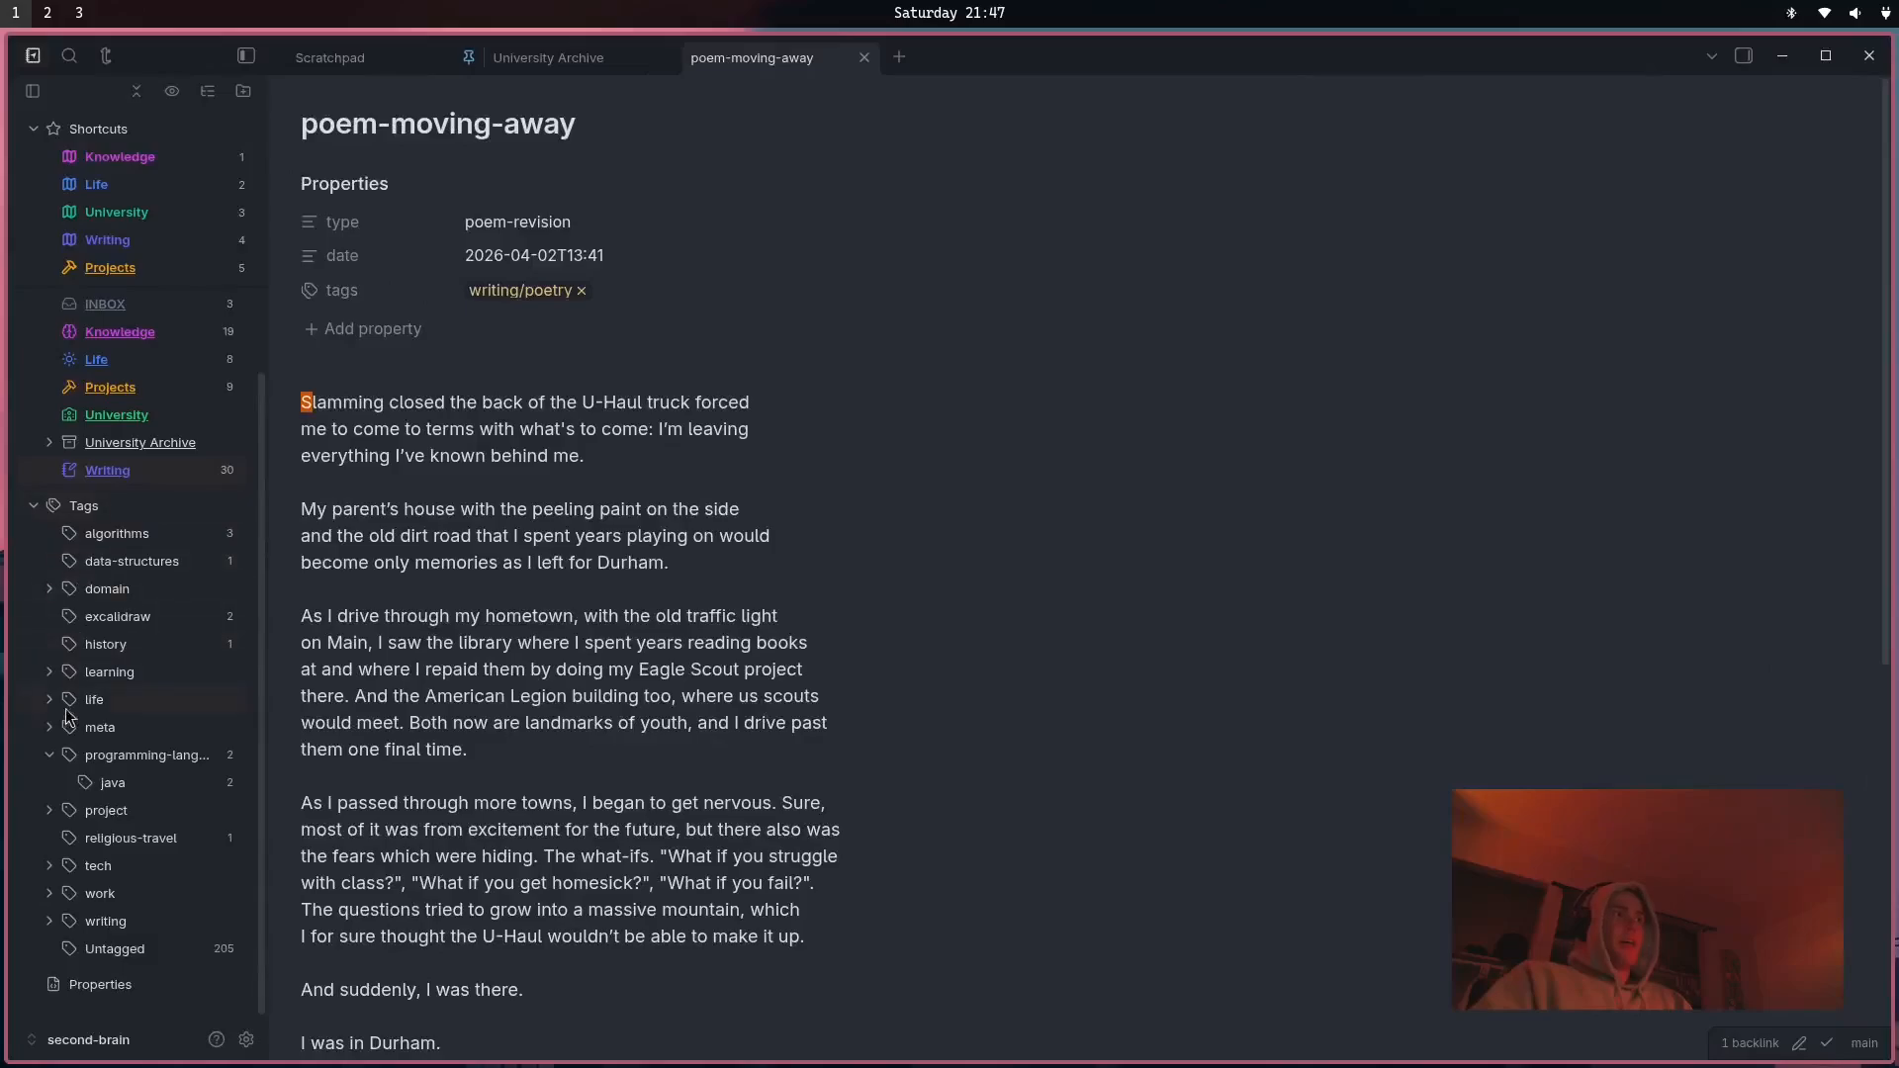
Expand the domain tag in the second-brain vault to view its nested subtags.
{"action": "left_click", "coordinate": [47, 732]}
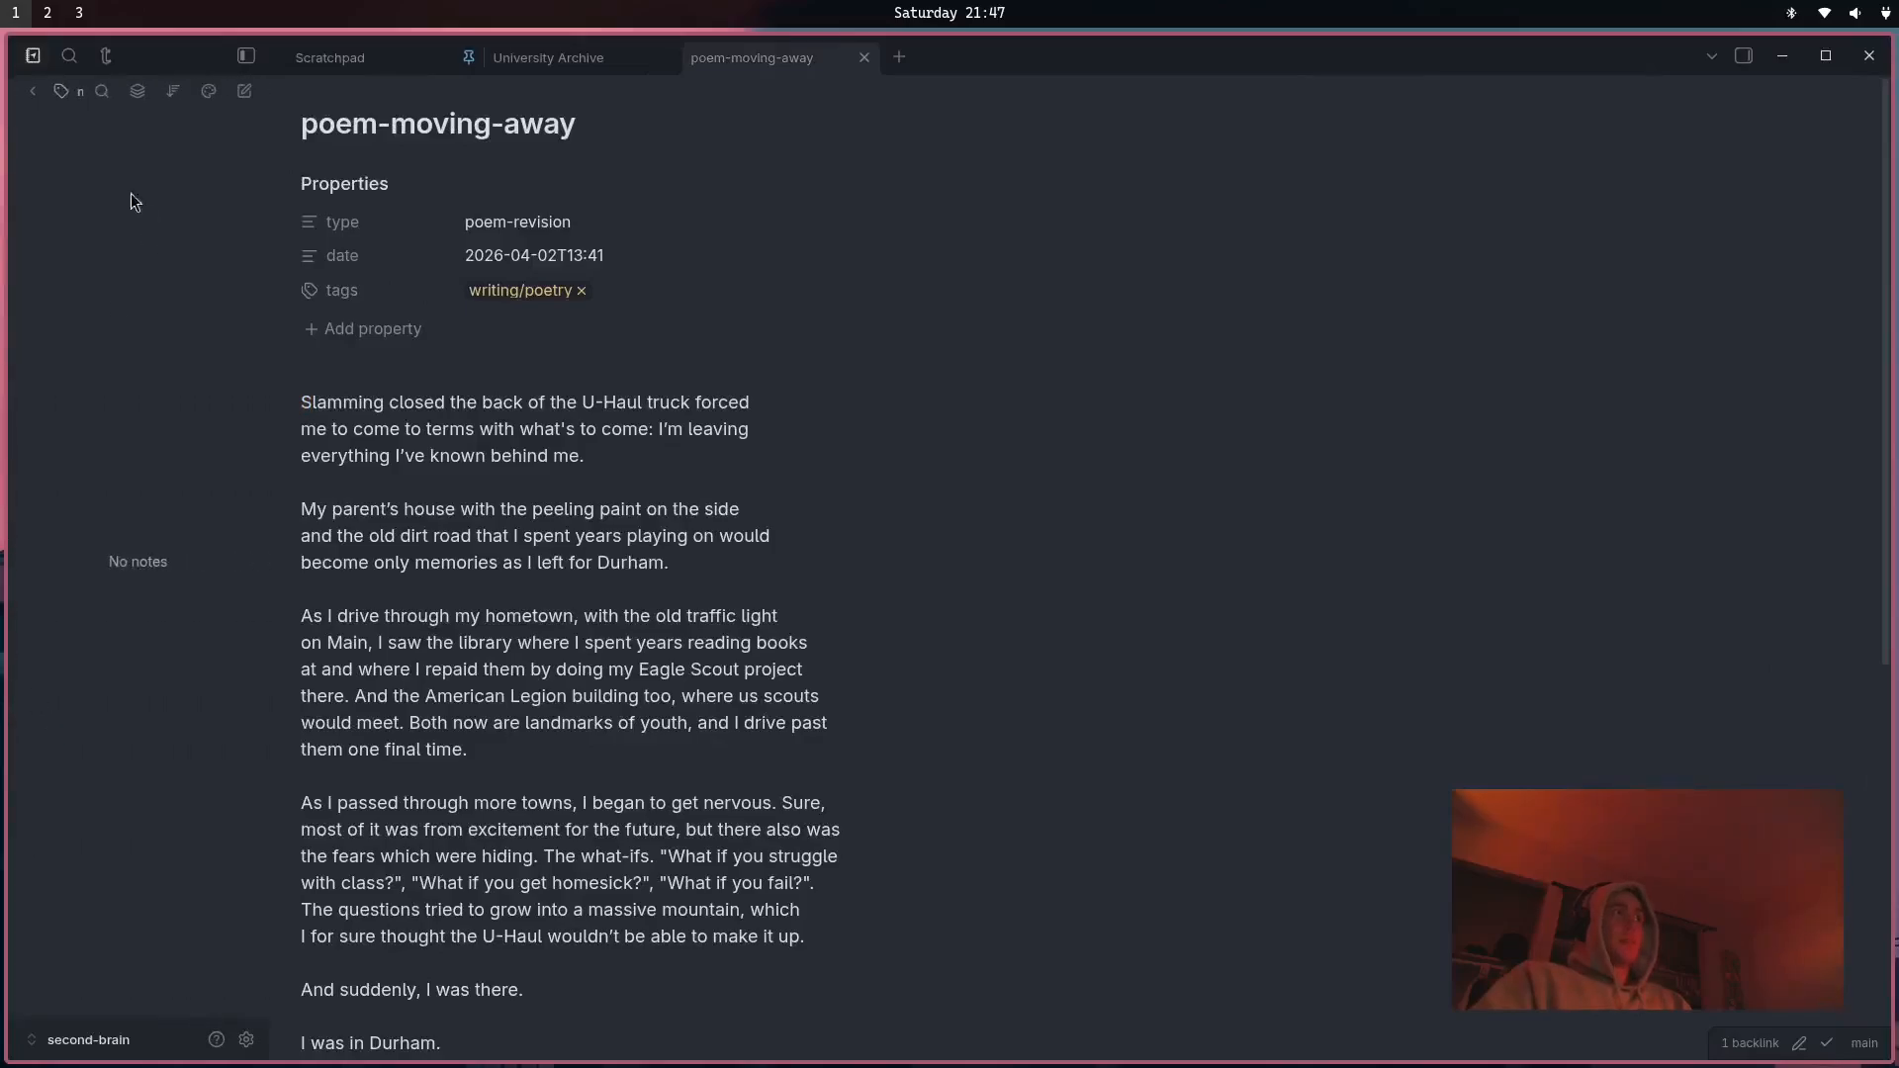
{"action": "left_click", "coordinate": [36, 92]}
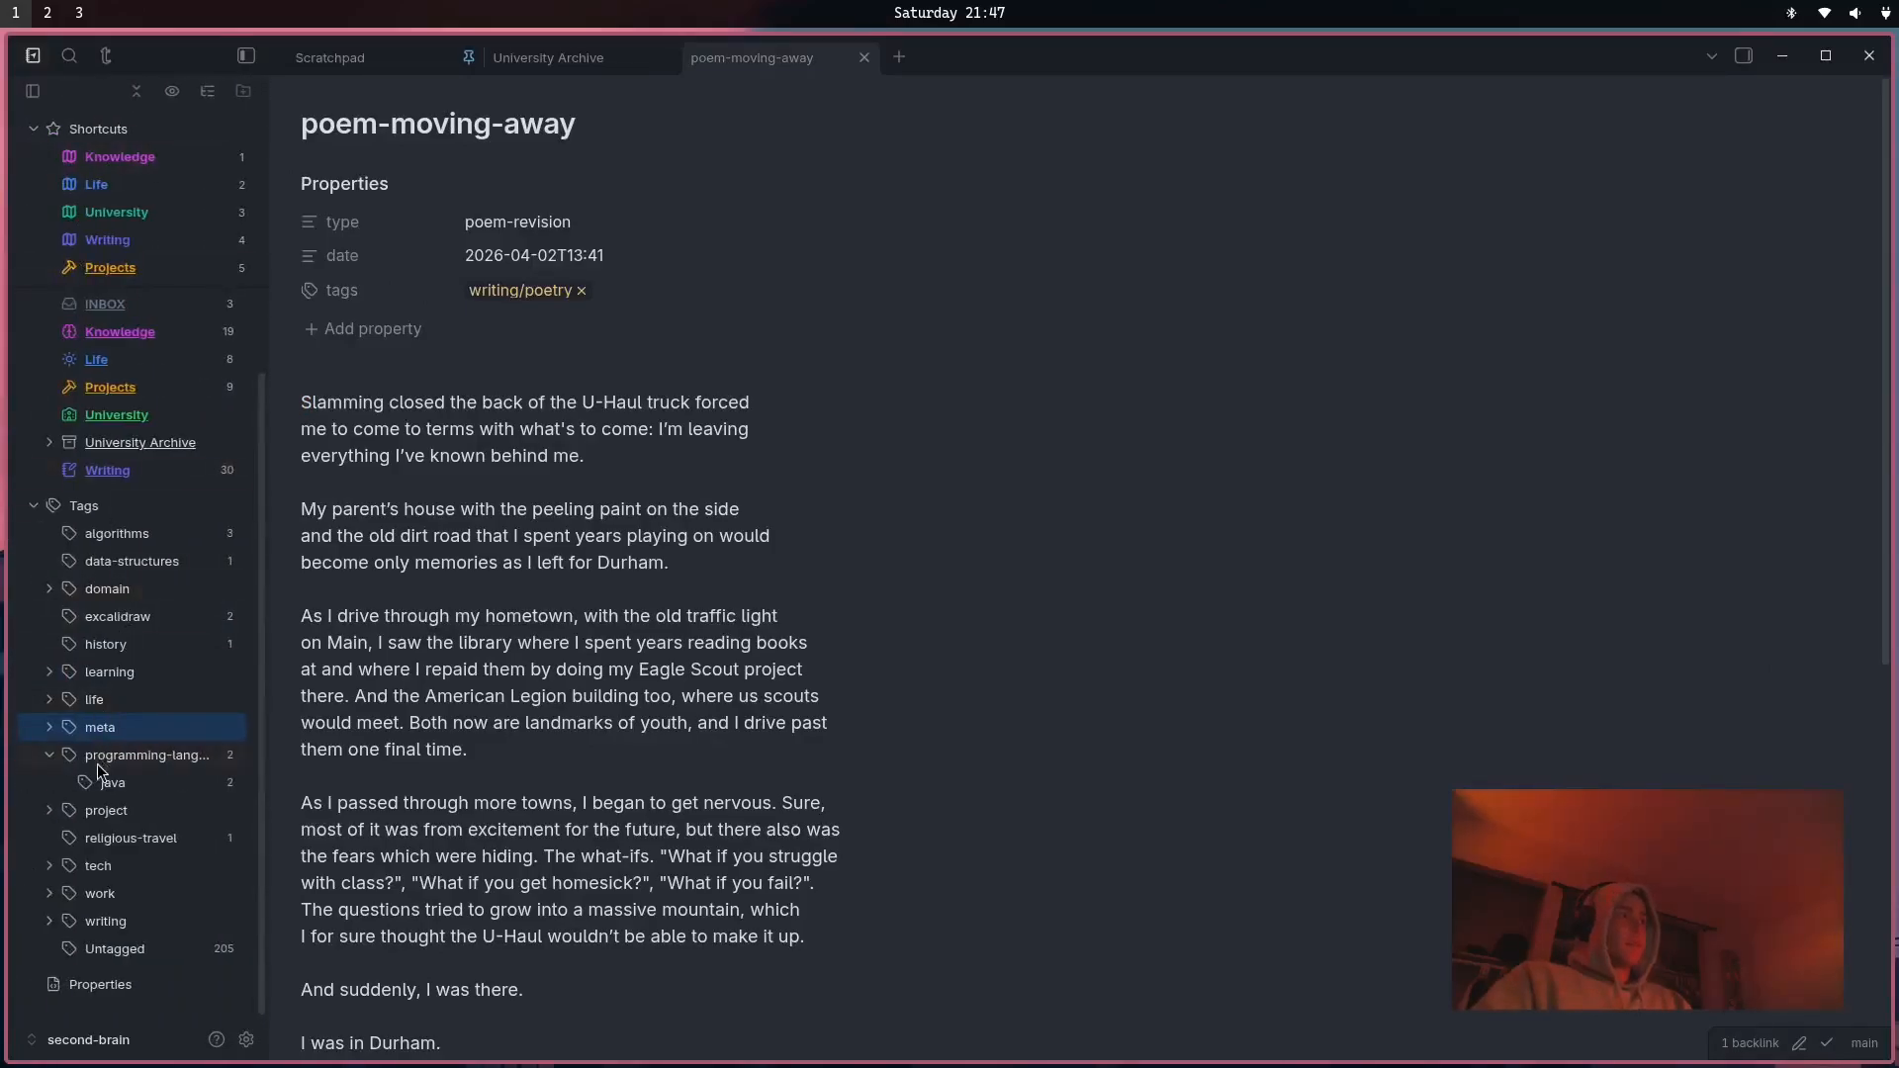
{"action": "left_click", "coordinate": [51, 589]}
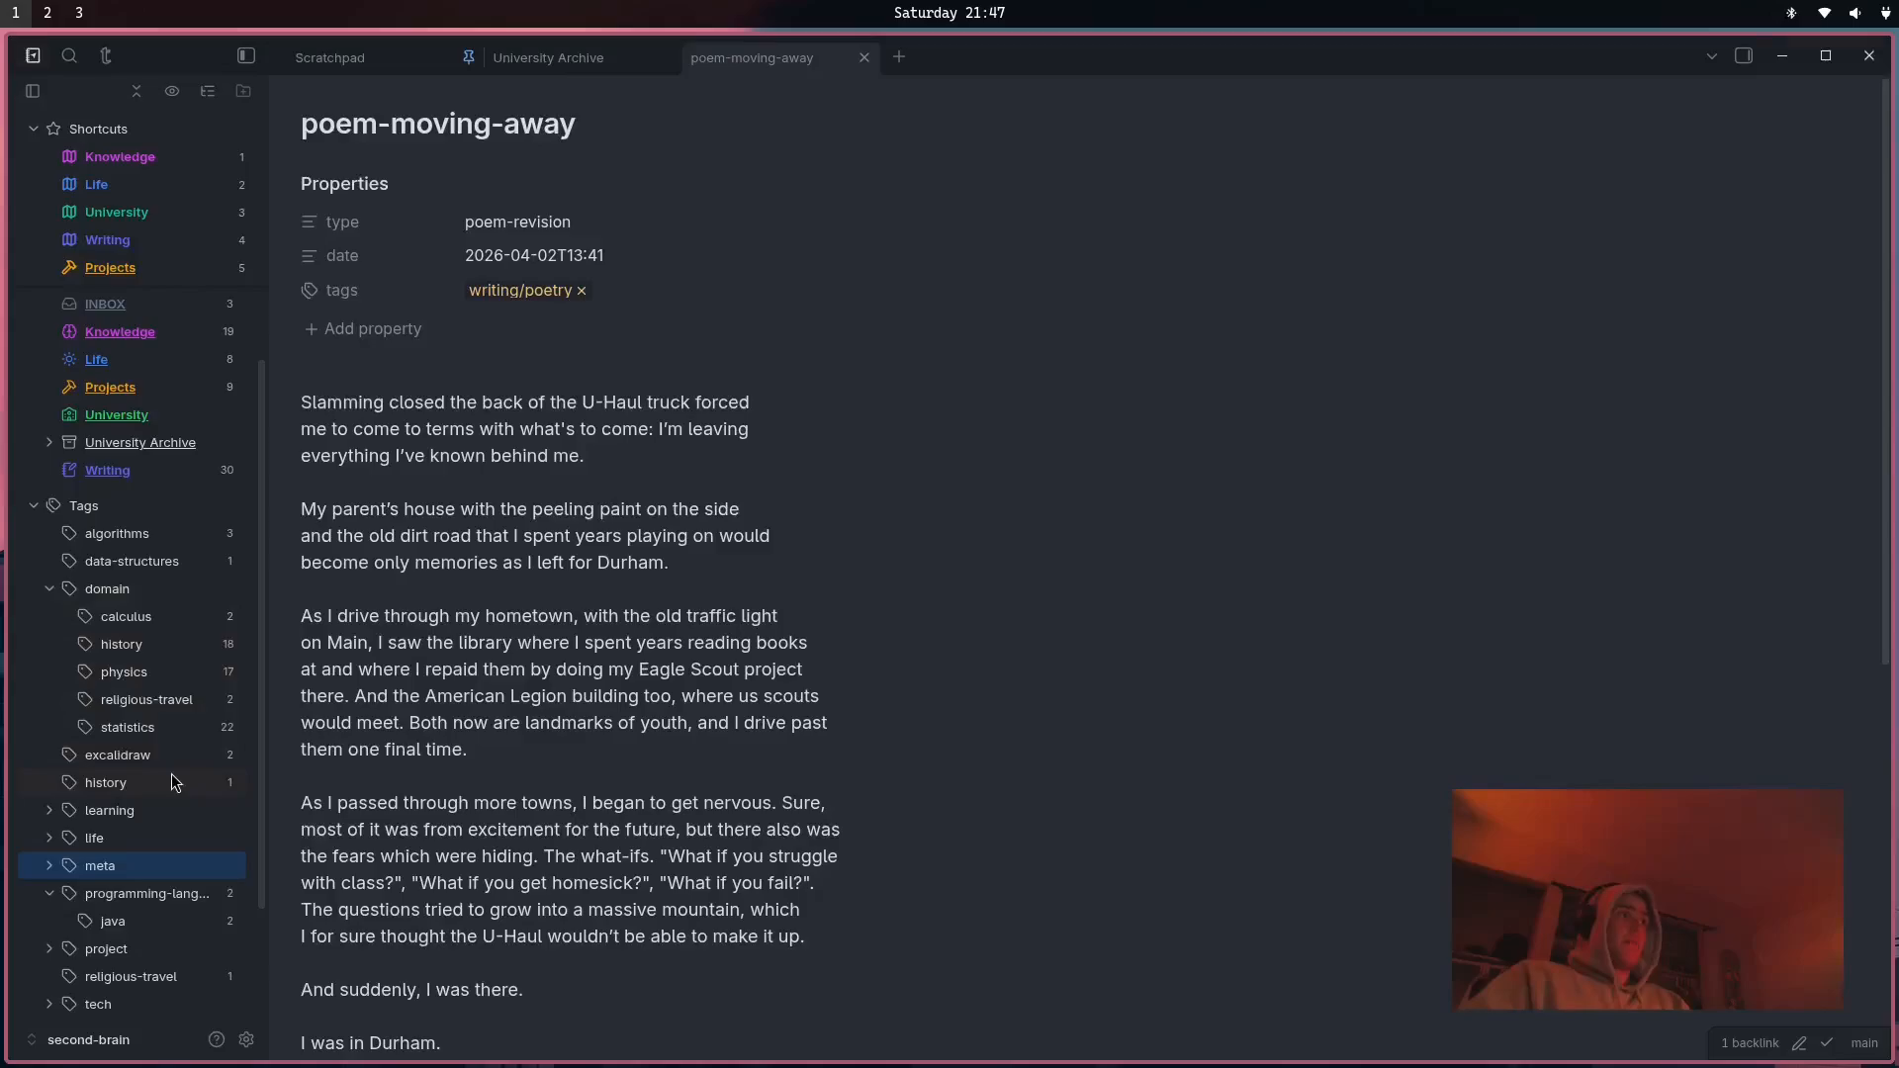
Add the nested tag "example-domain/subdomain" to the tags property of Default Template in example-vault.
{"action": "key", "text": "alt+Tab"}
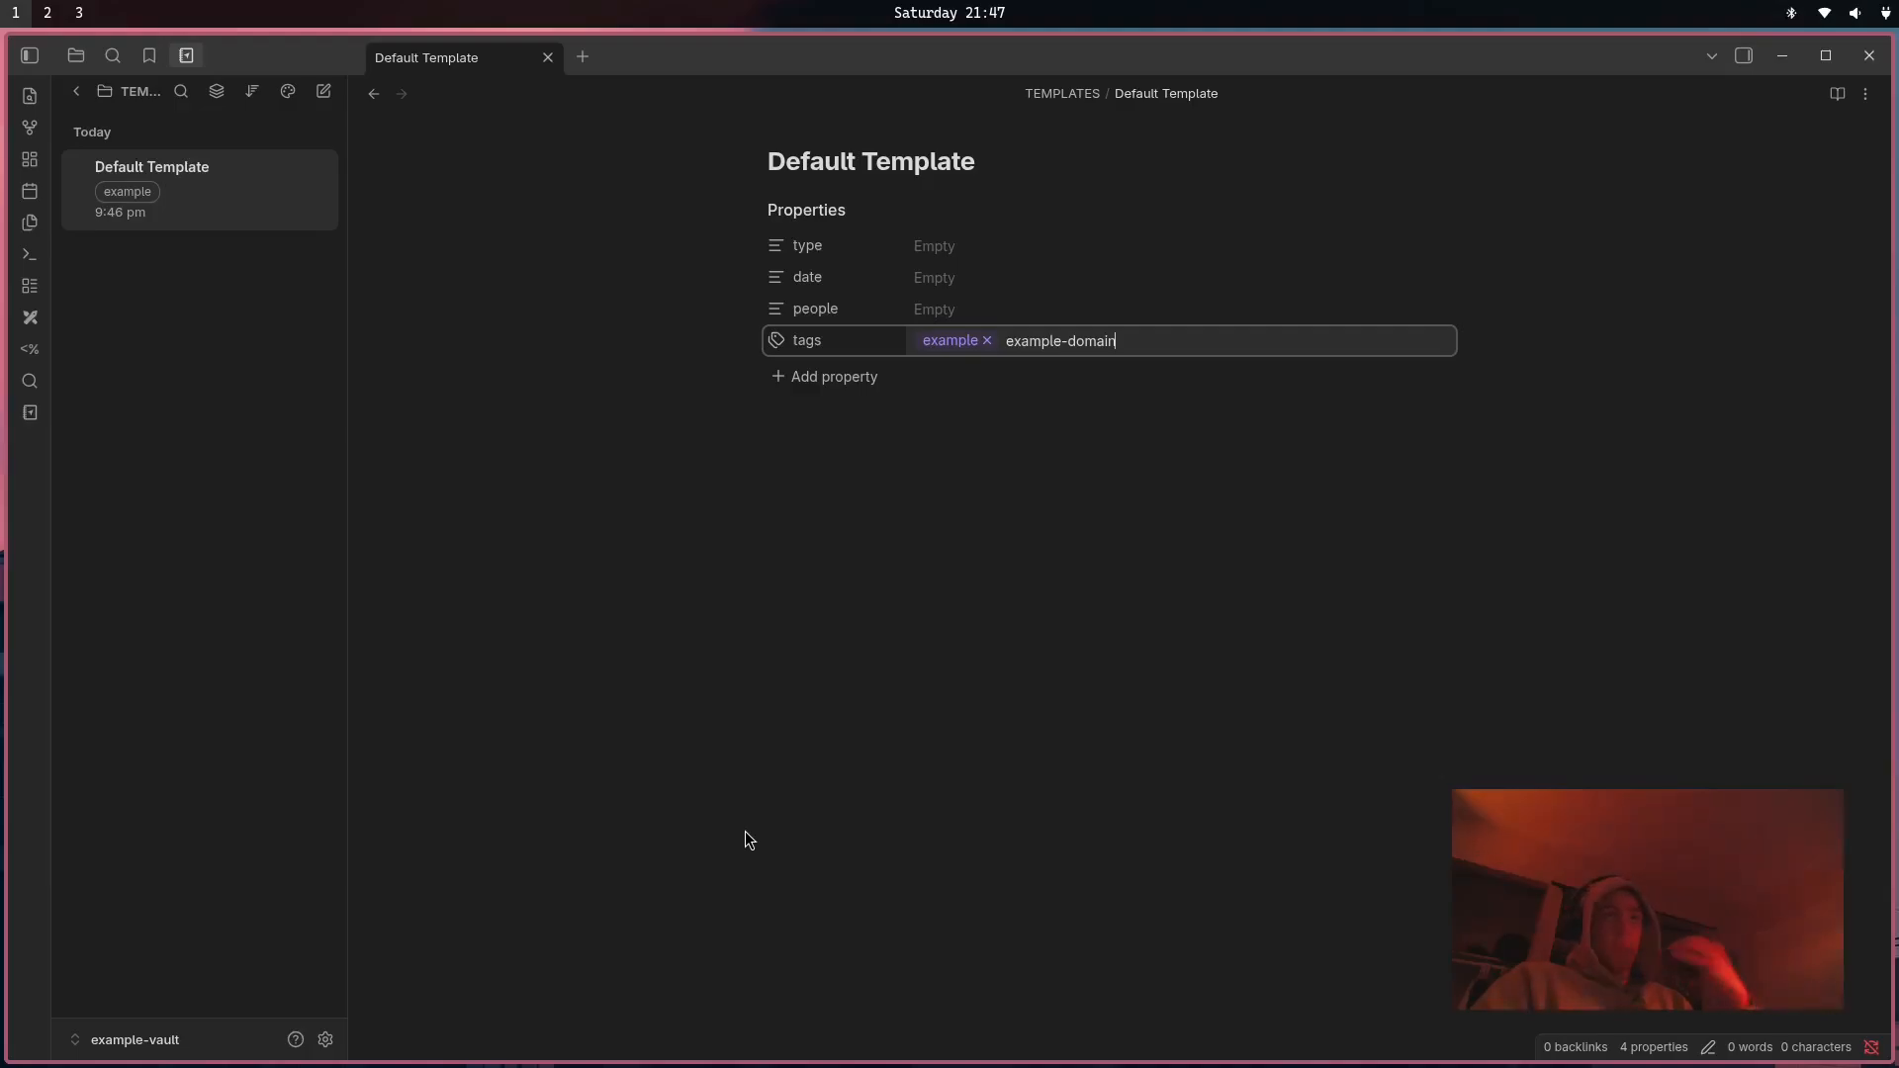
{"action": "type", "text": "/subdomain"}
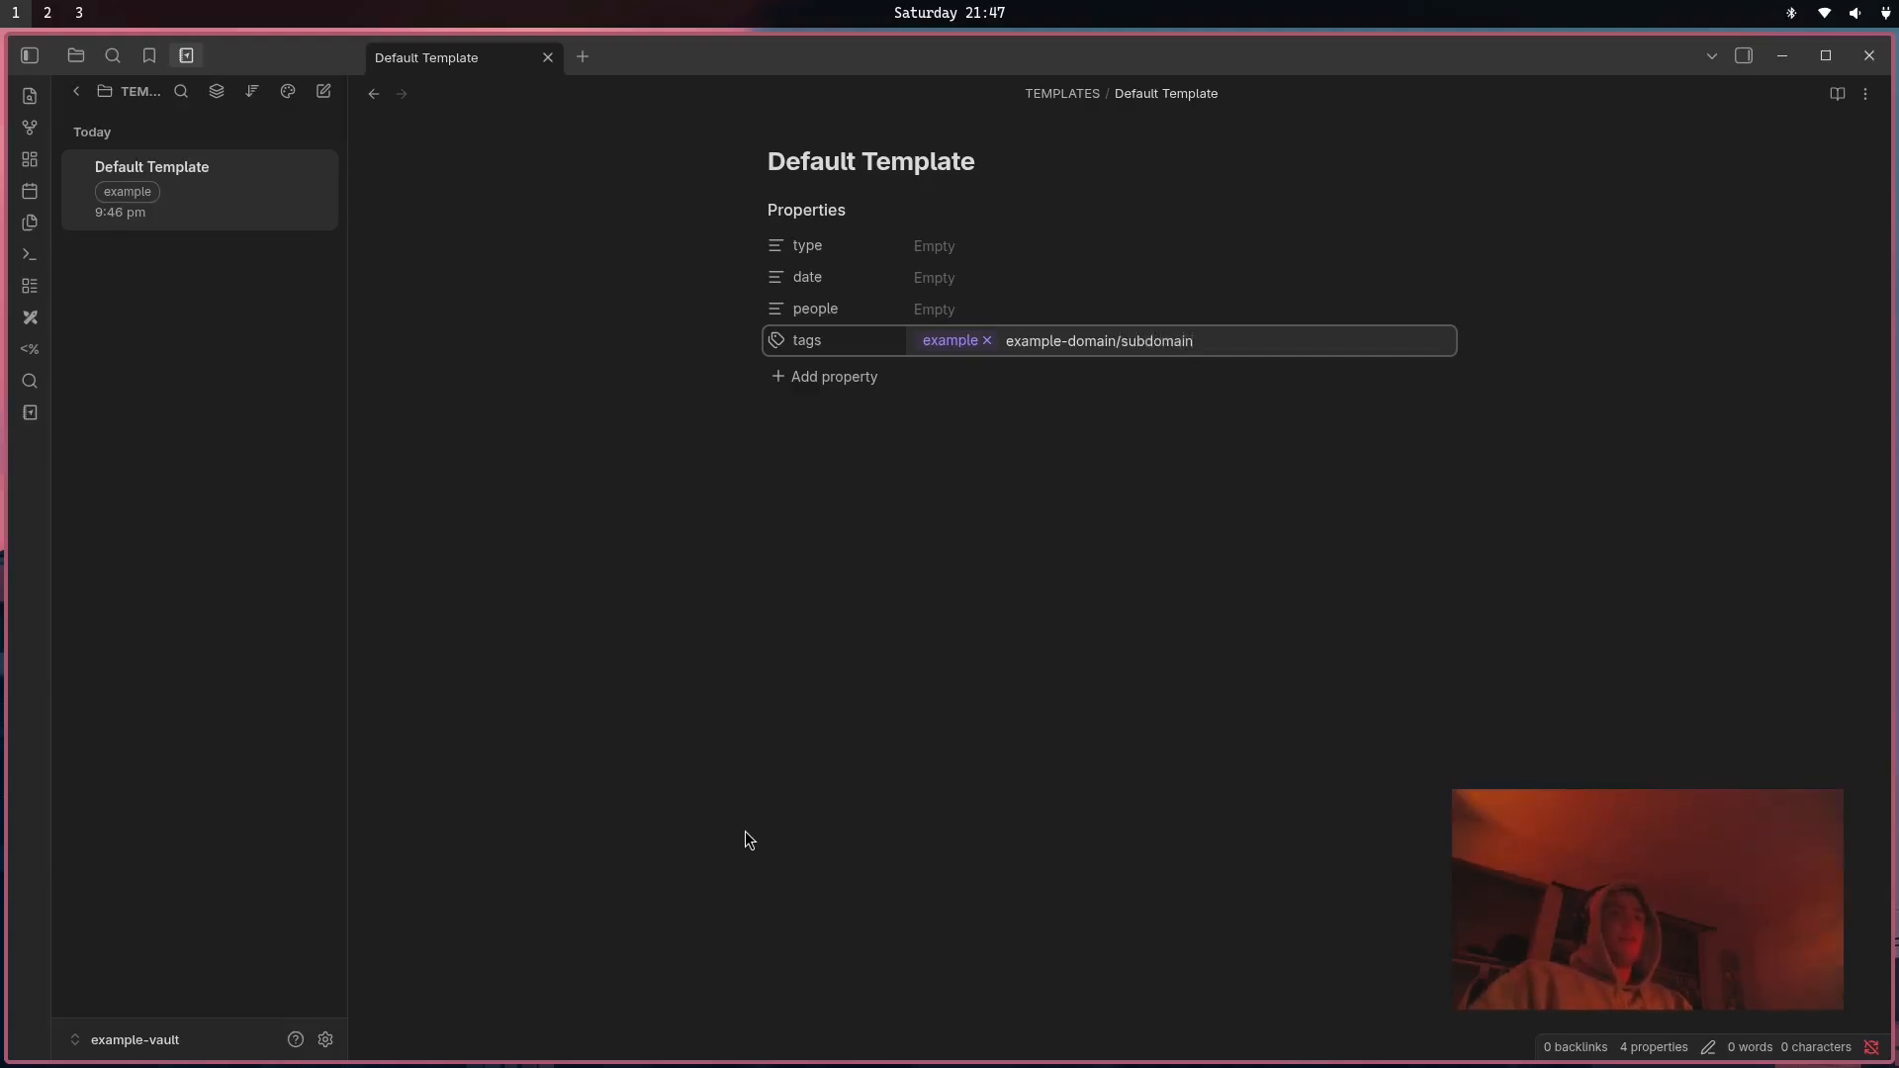
{"action": "key", "text": "Return"}
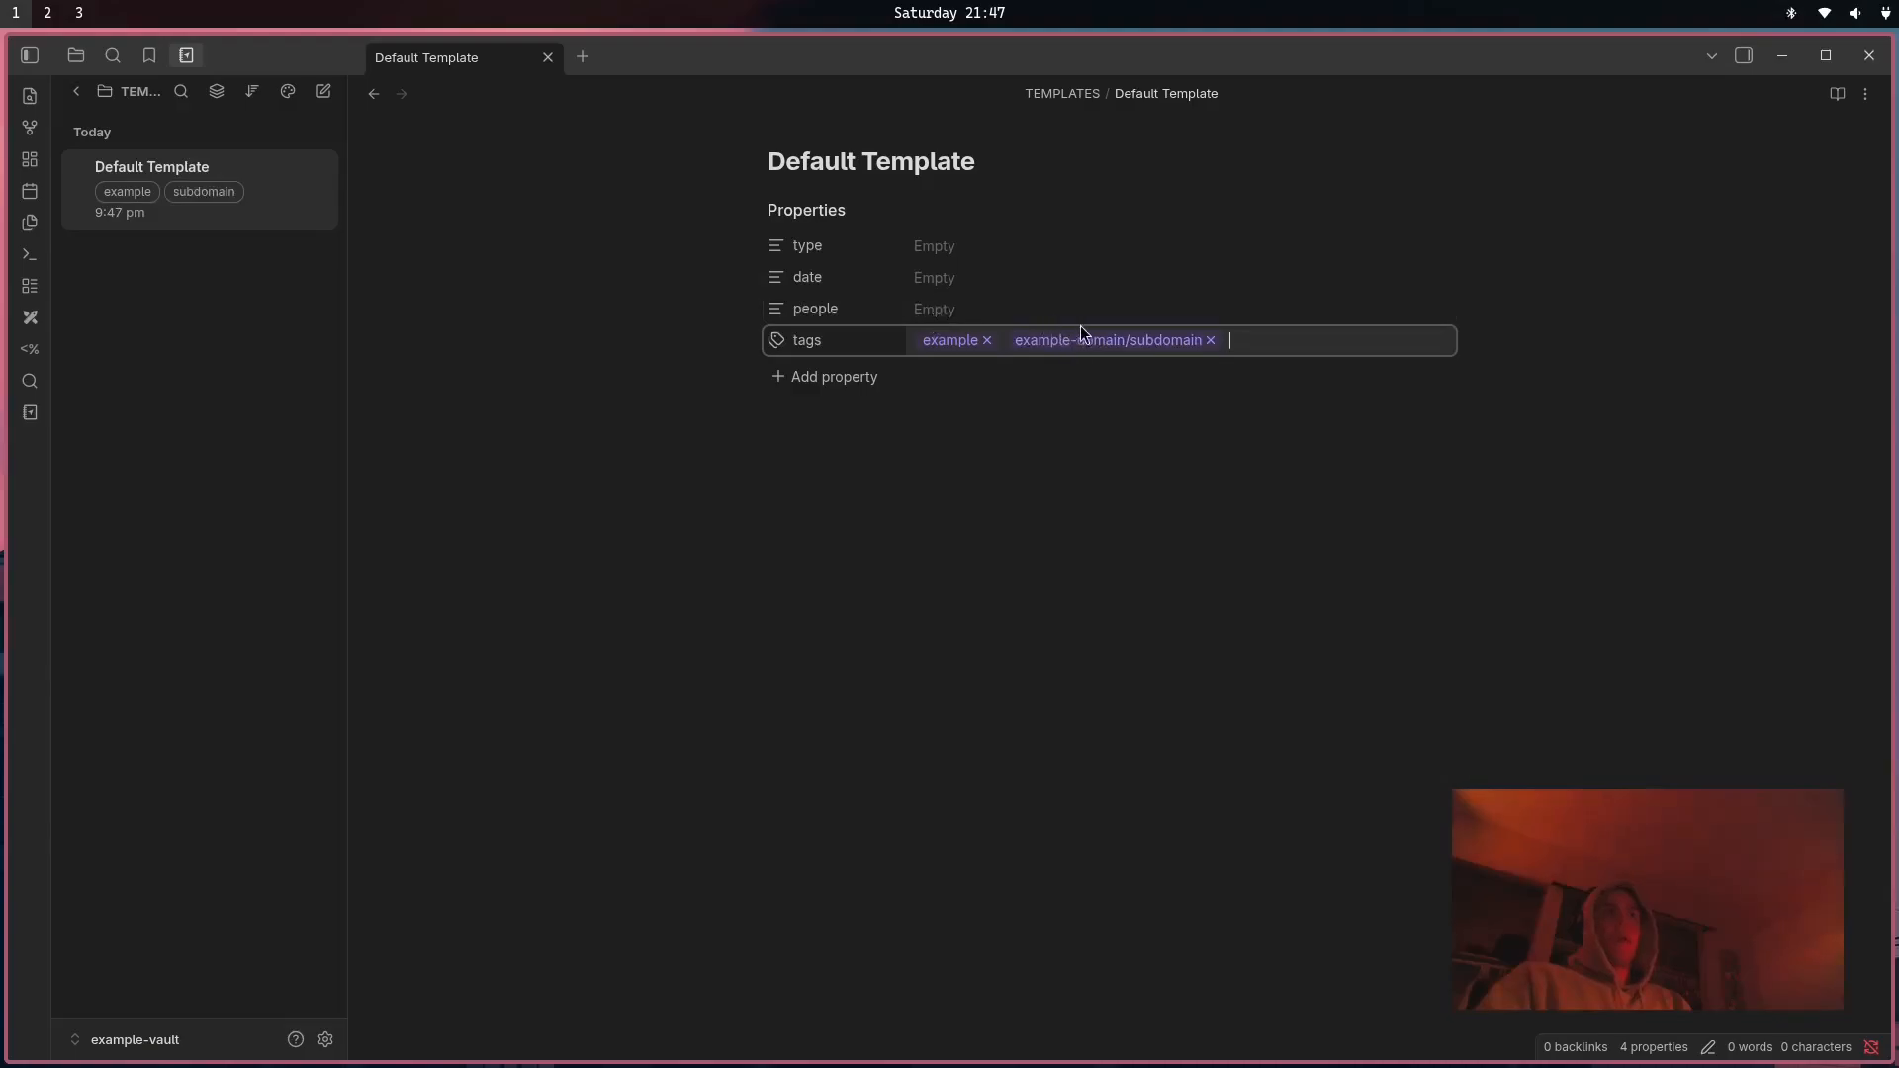
{"action": "left_click", "coordinate": [881, 665]}
View the graph of example-vault in a new tab, and return to the Default Template note.
{"action": "key", "text": "ctrl+t"}
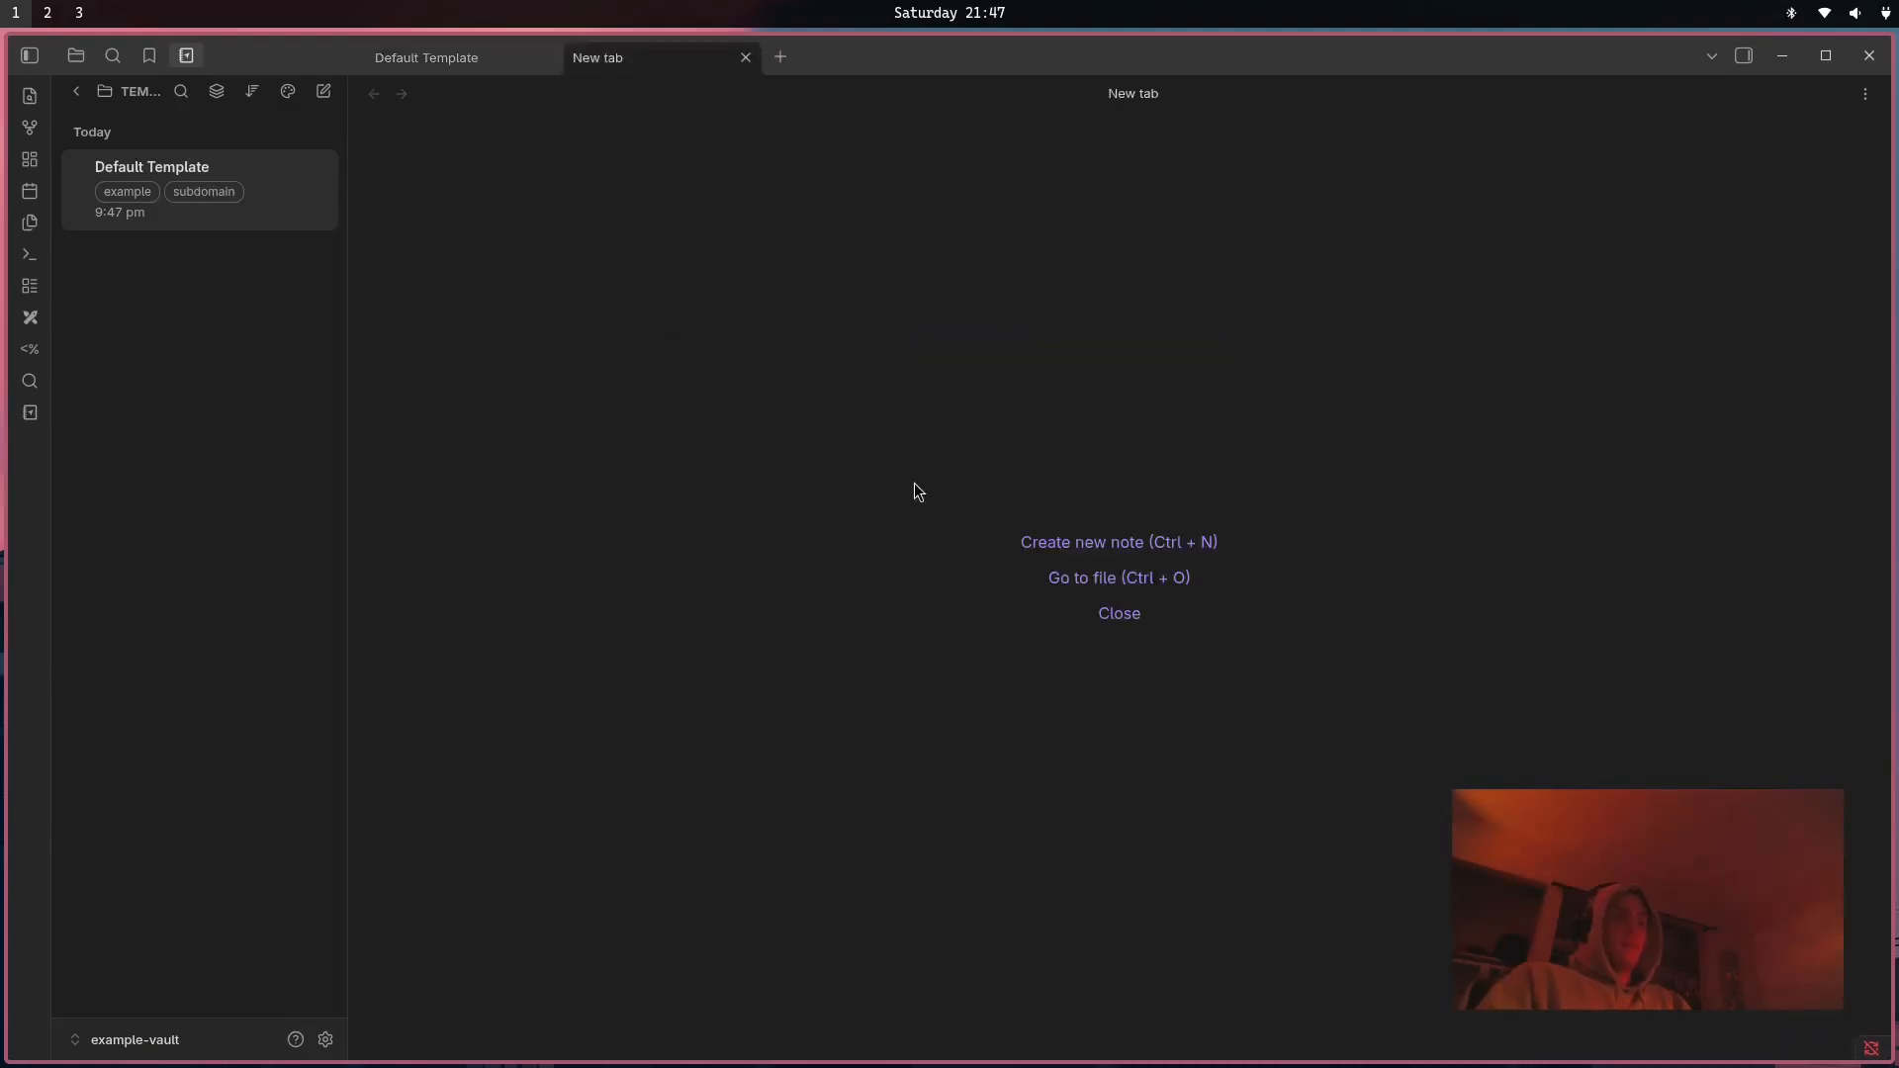
{"action": "key", "text": "ctrl+g"}
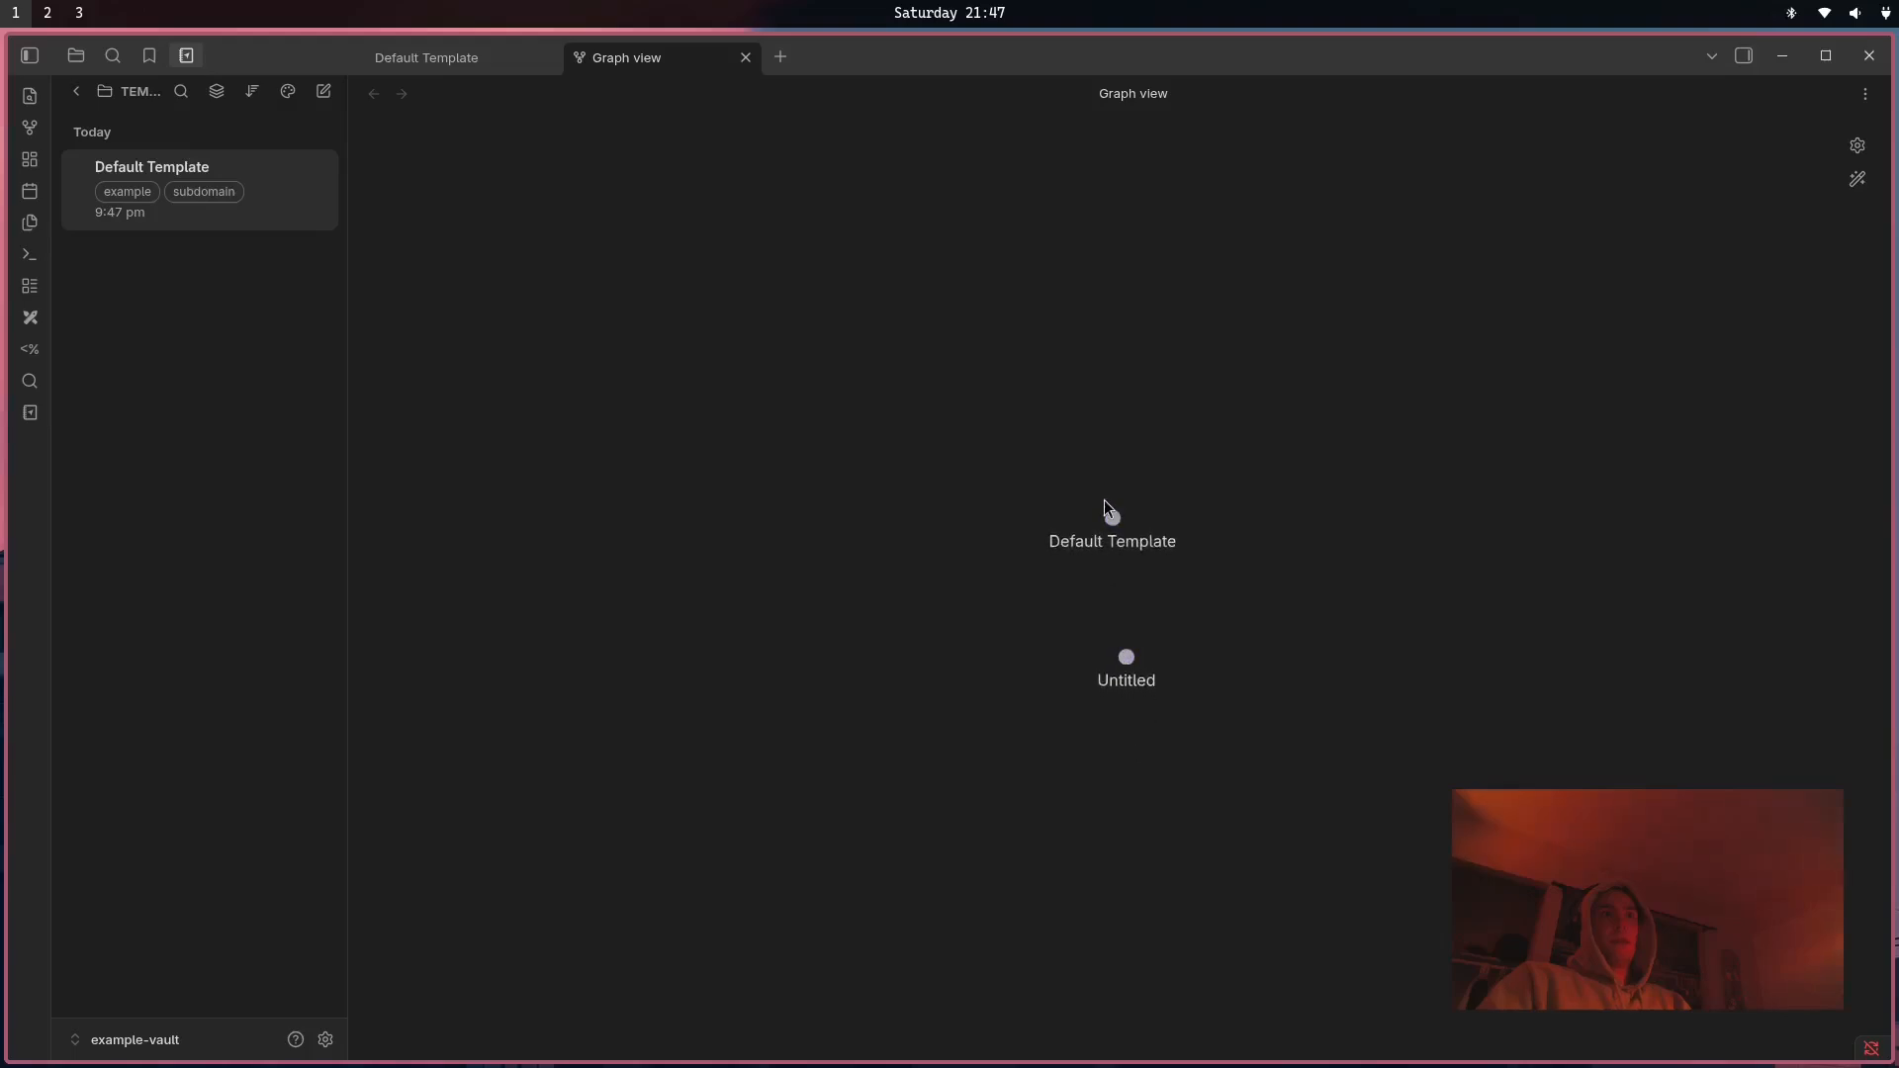
{"action": "left_click", "coordinate": [461, 60]}
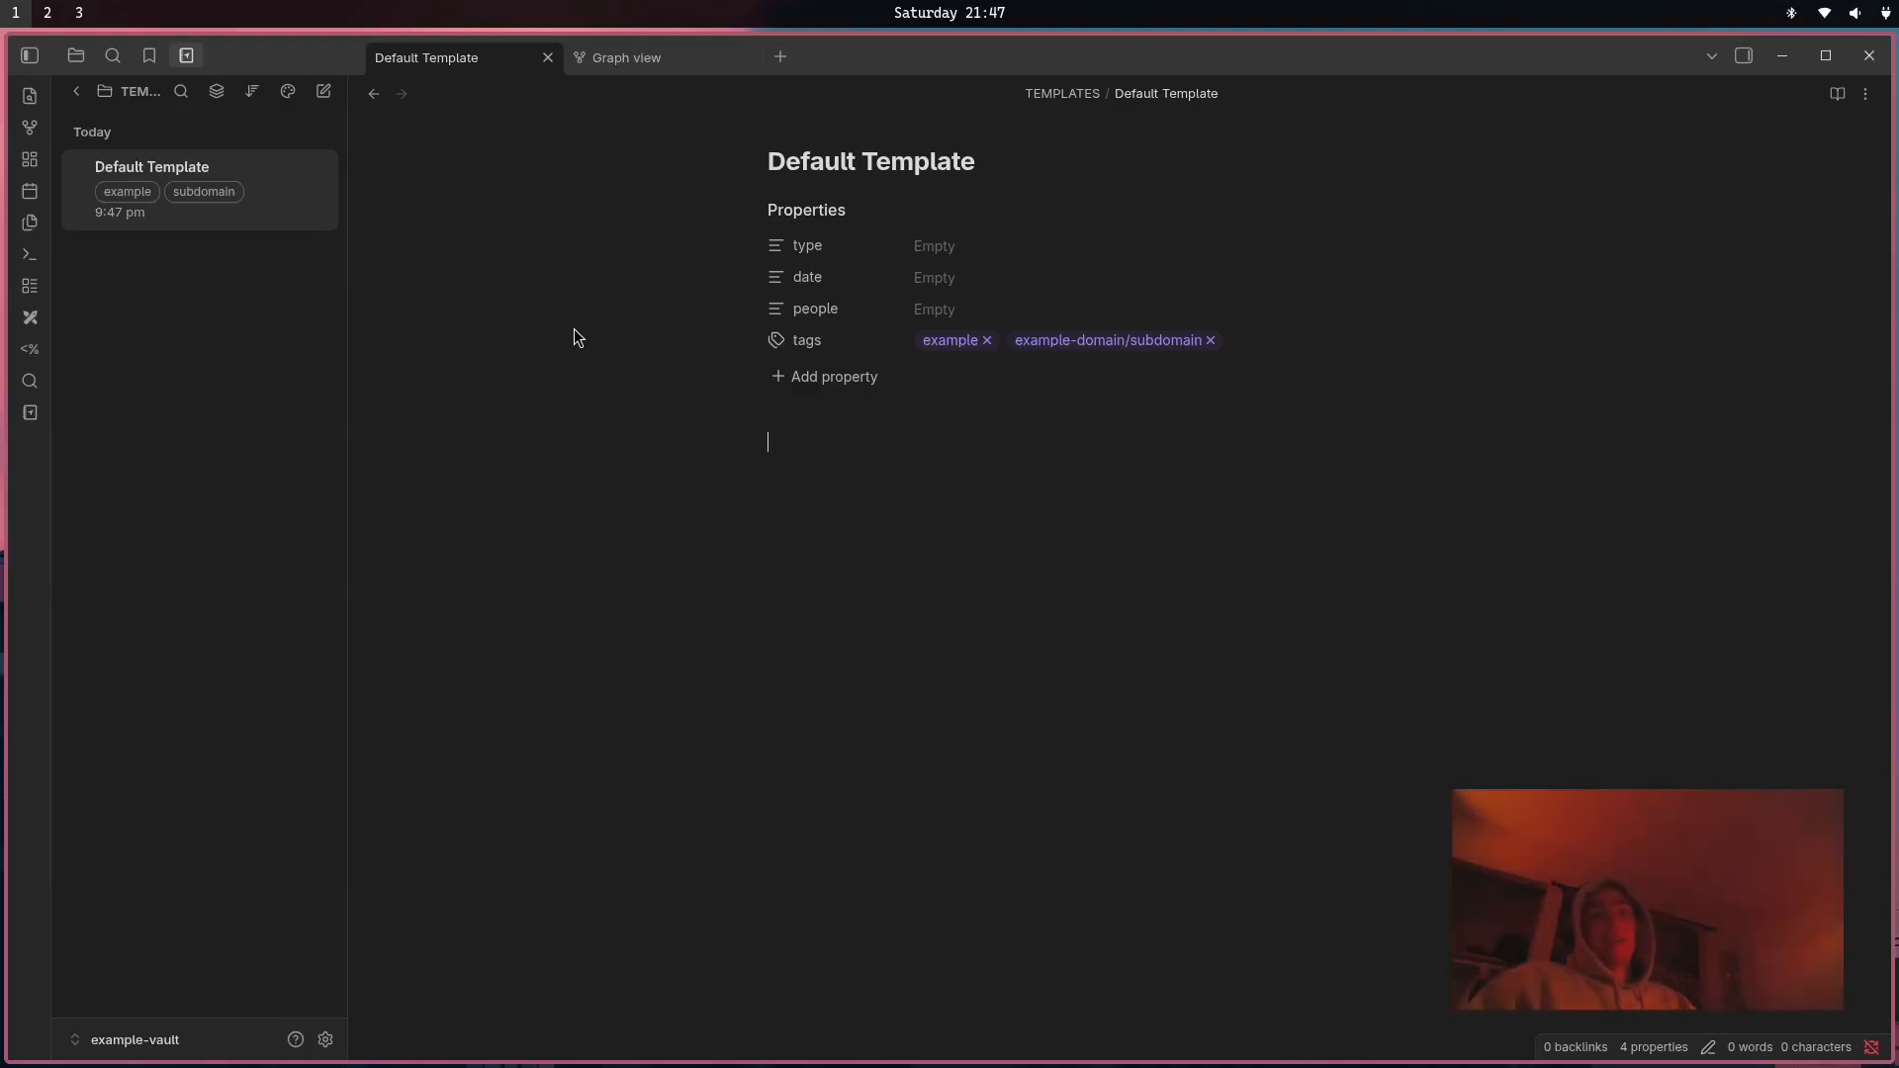
{"action": "key", "text": "super+Left"}
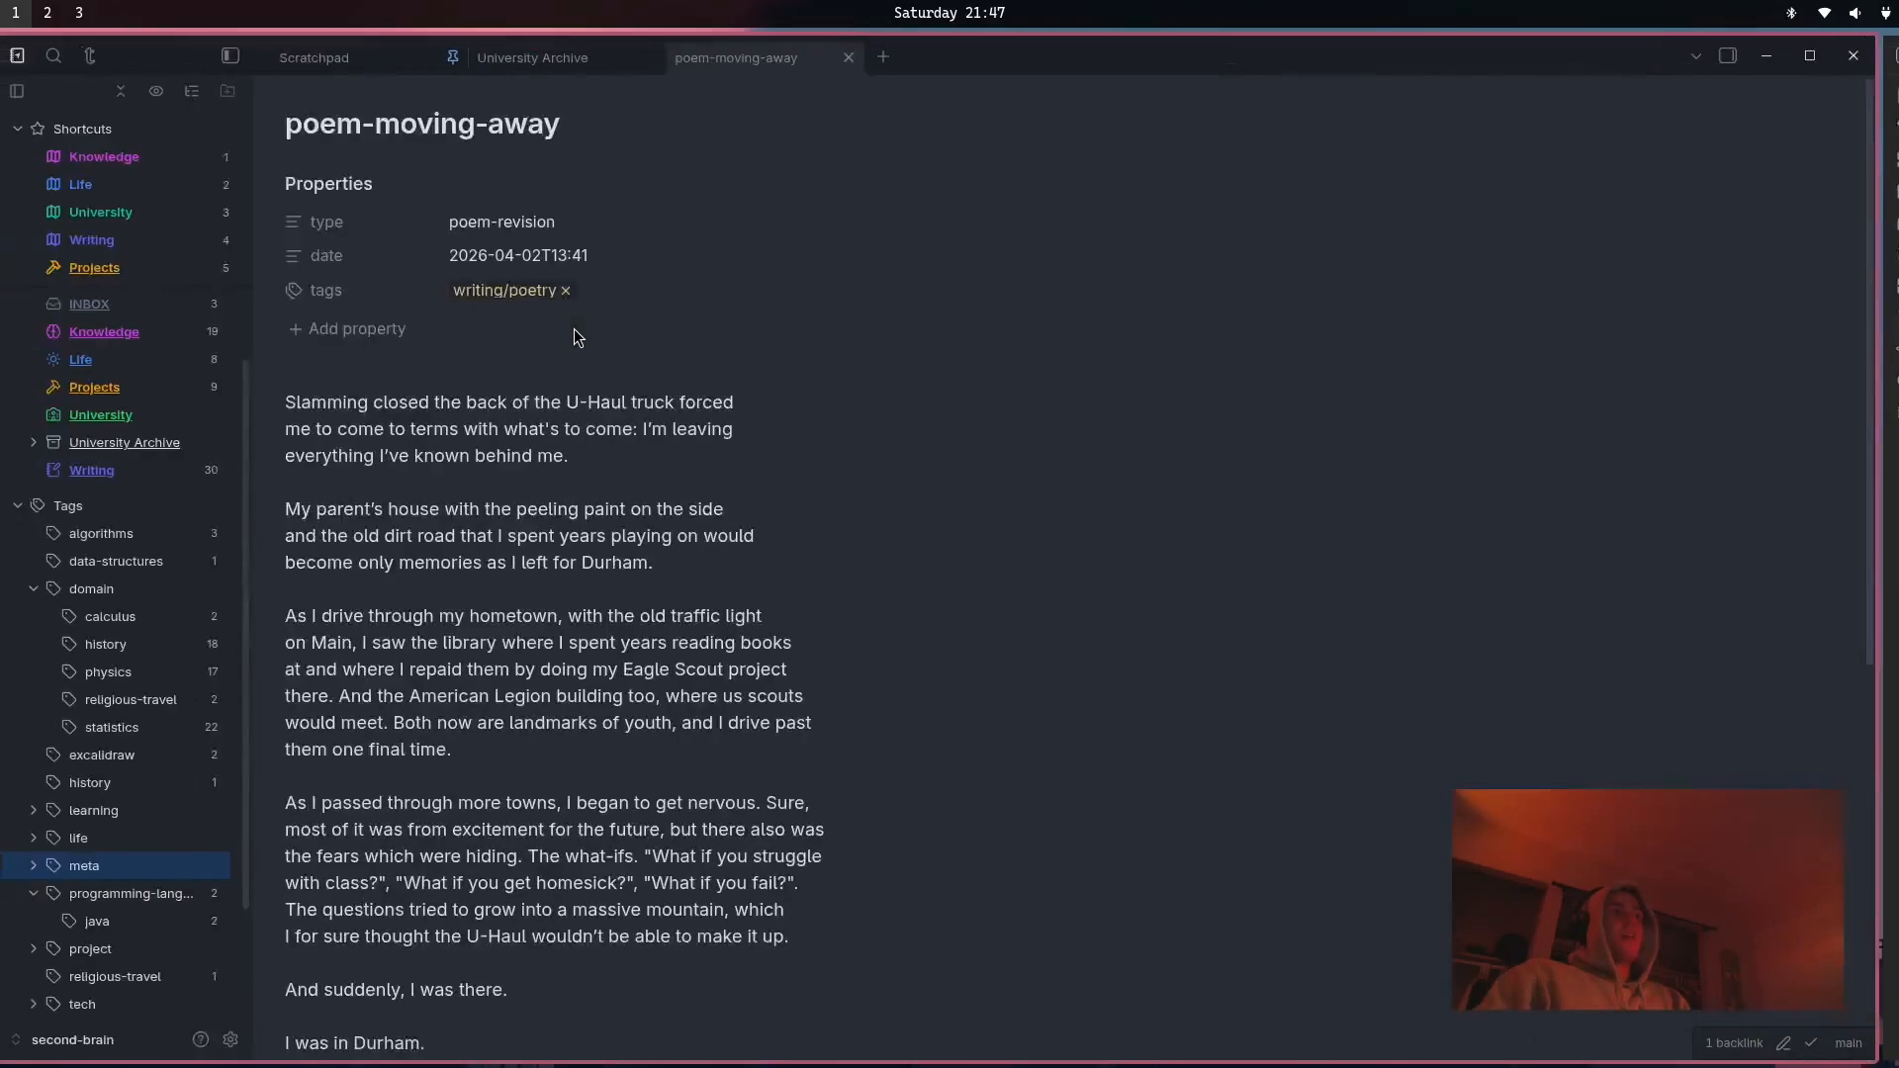
{"action": "key", "text": "super+Right"}
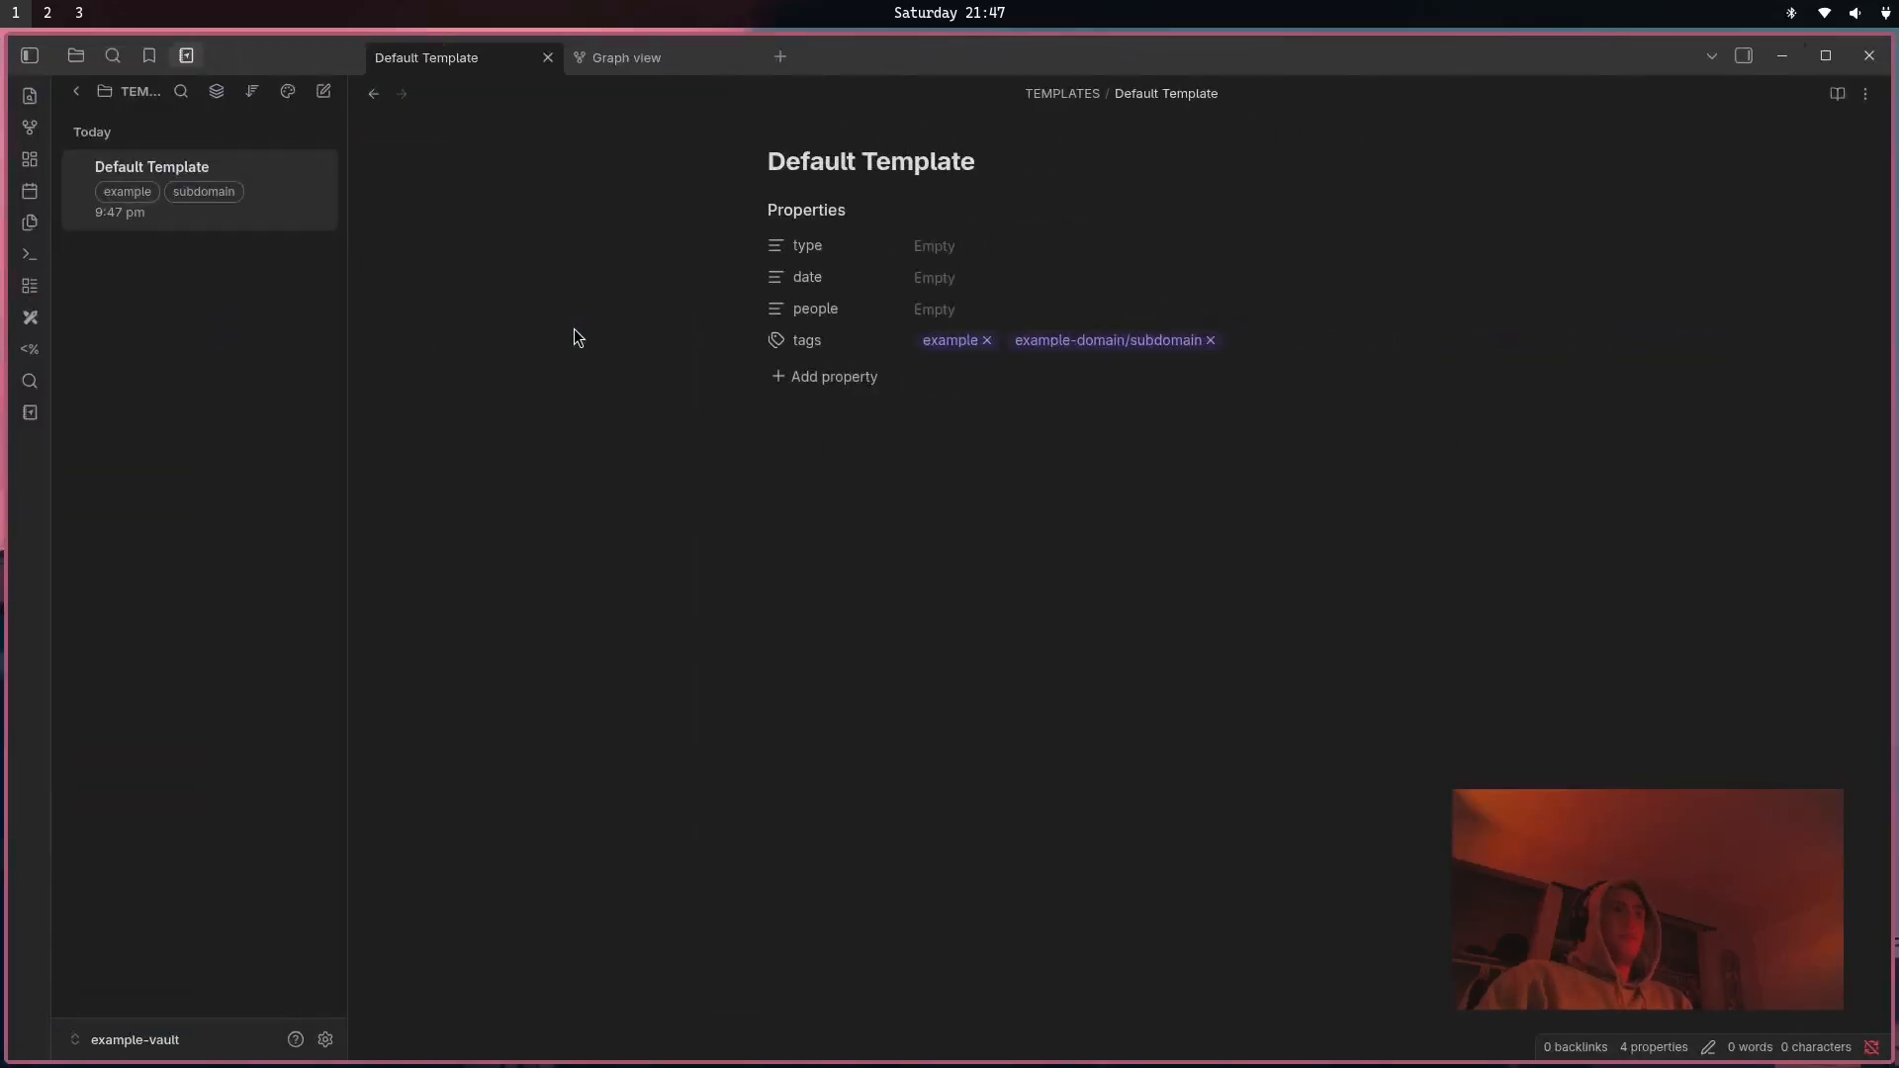
Review the Omnisearch plugin's settings and close them without changes.
{"action": "left_click", "coordinate": [325, 1040]}
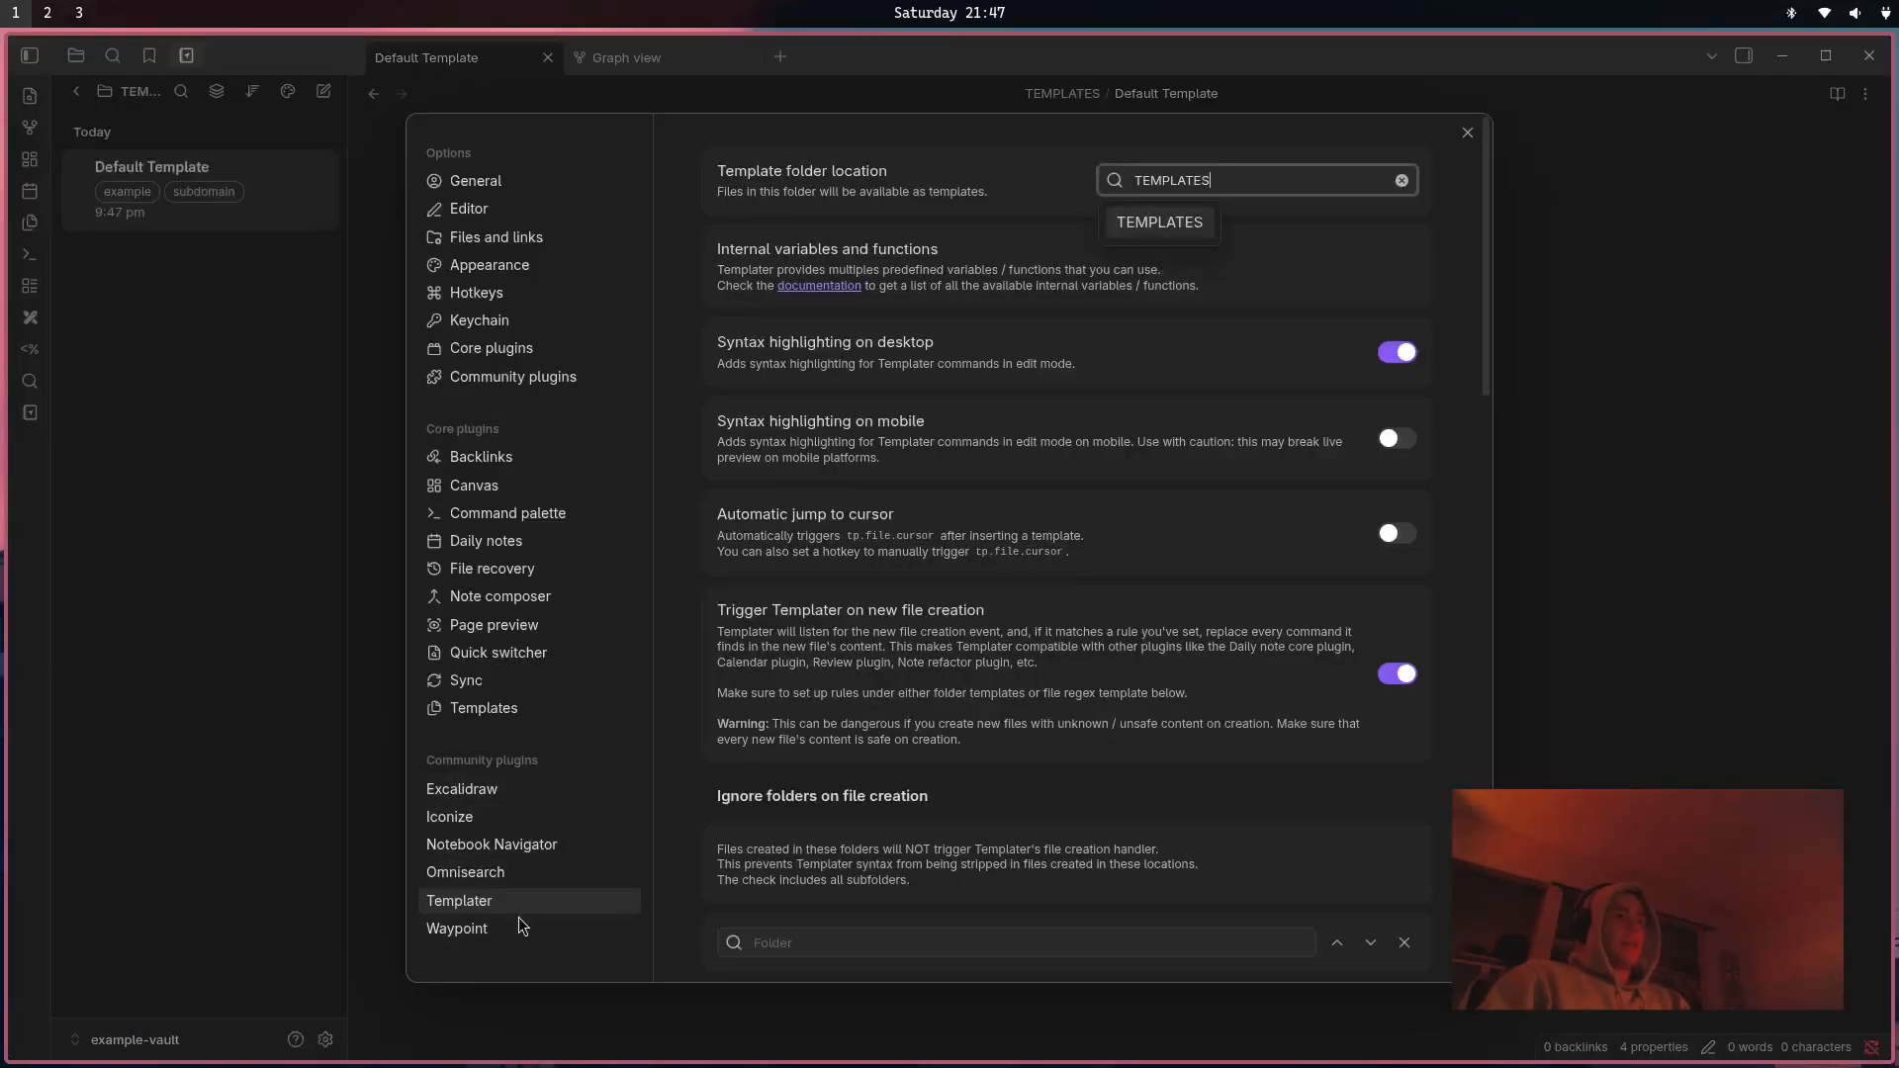
{"action": "left_click", "coordinate": [504, 875]}
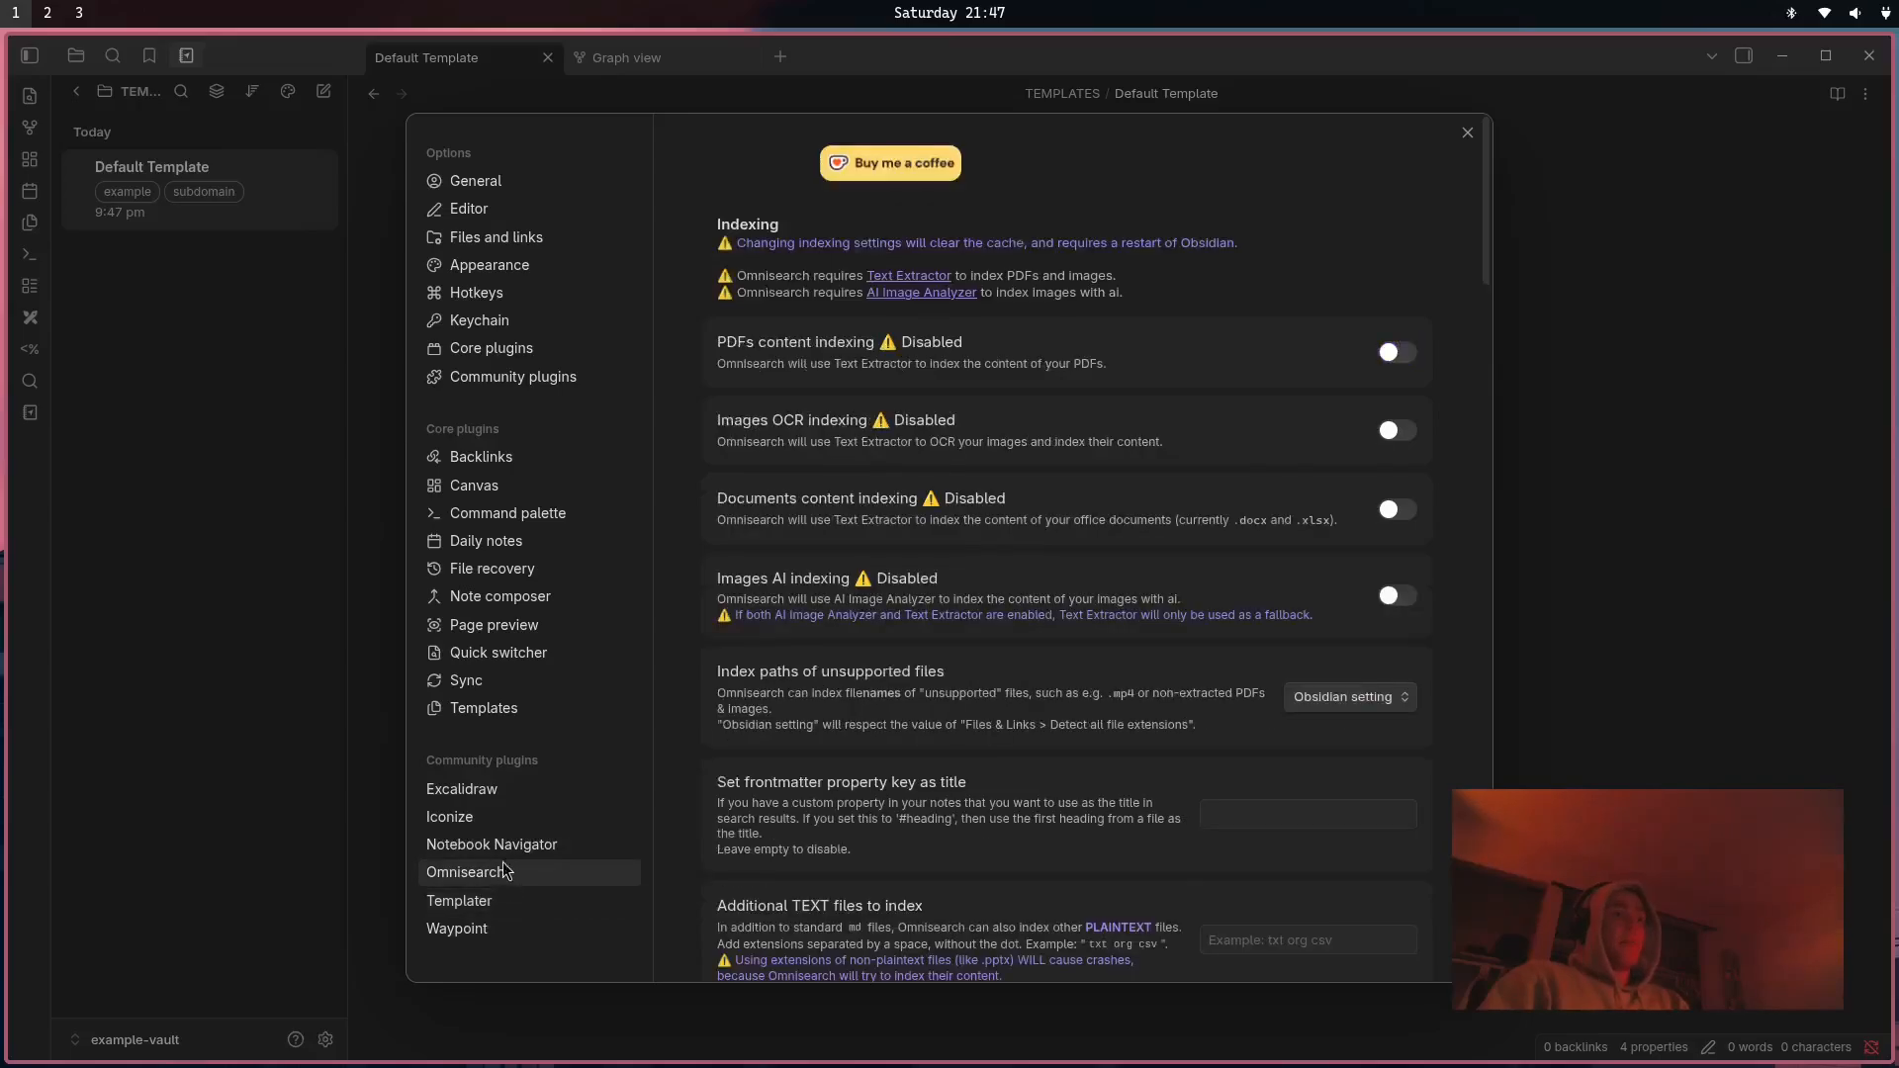
{"action": "scroll", "coordinate": [989, 594], "scroll_direction": "down", "scroll_amount": 7}
{"action": "left_click", "coordinate": [237, 267]}
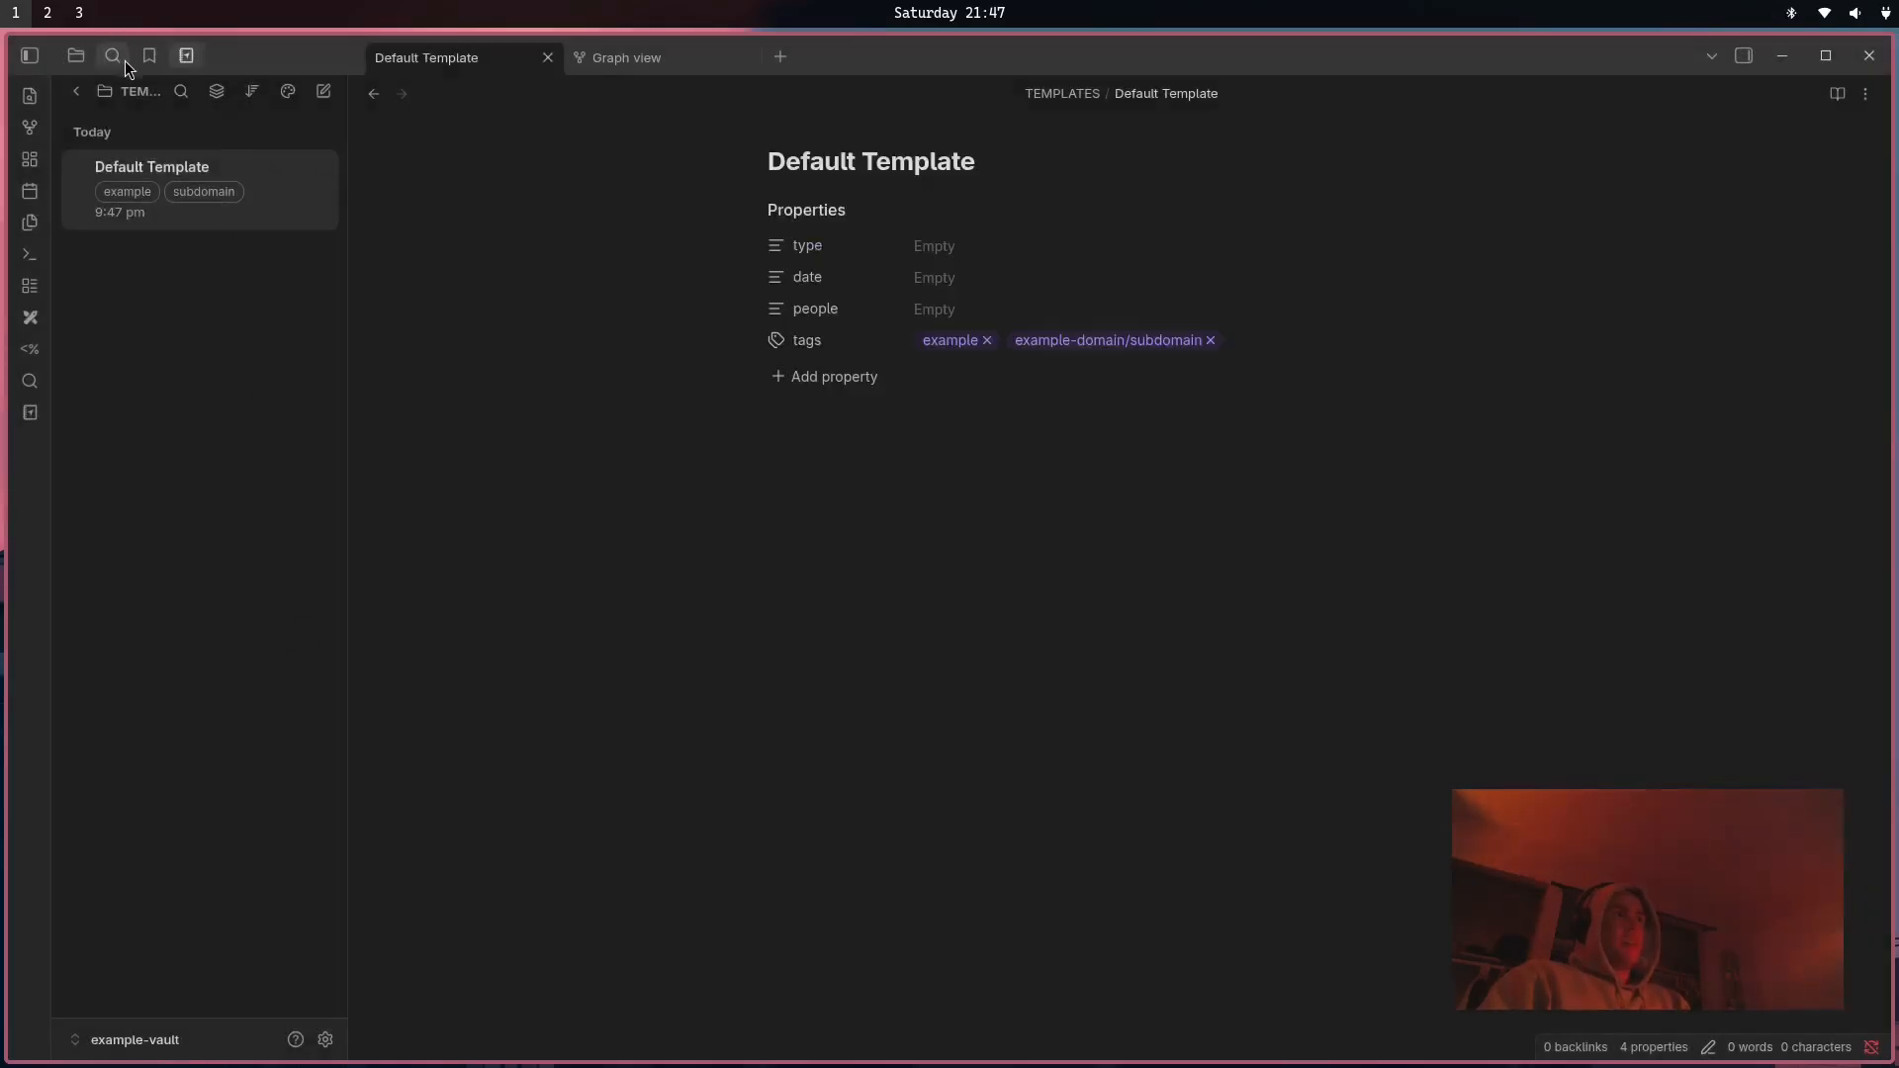
Search the vault for "example" with Omnisearch, and clear and close the search.
{"action": "left_click", "coordinate": [30, 383]}
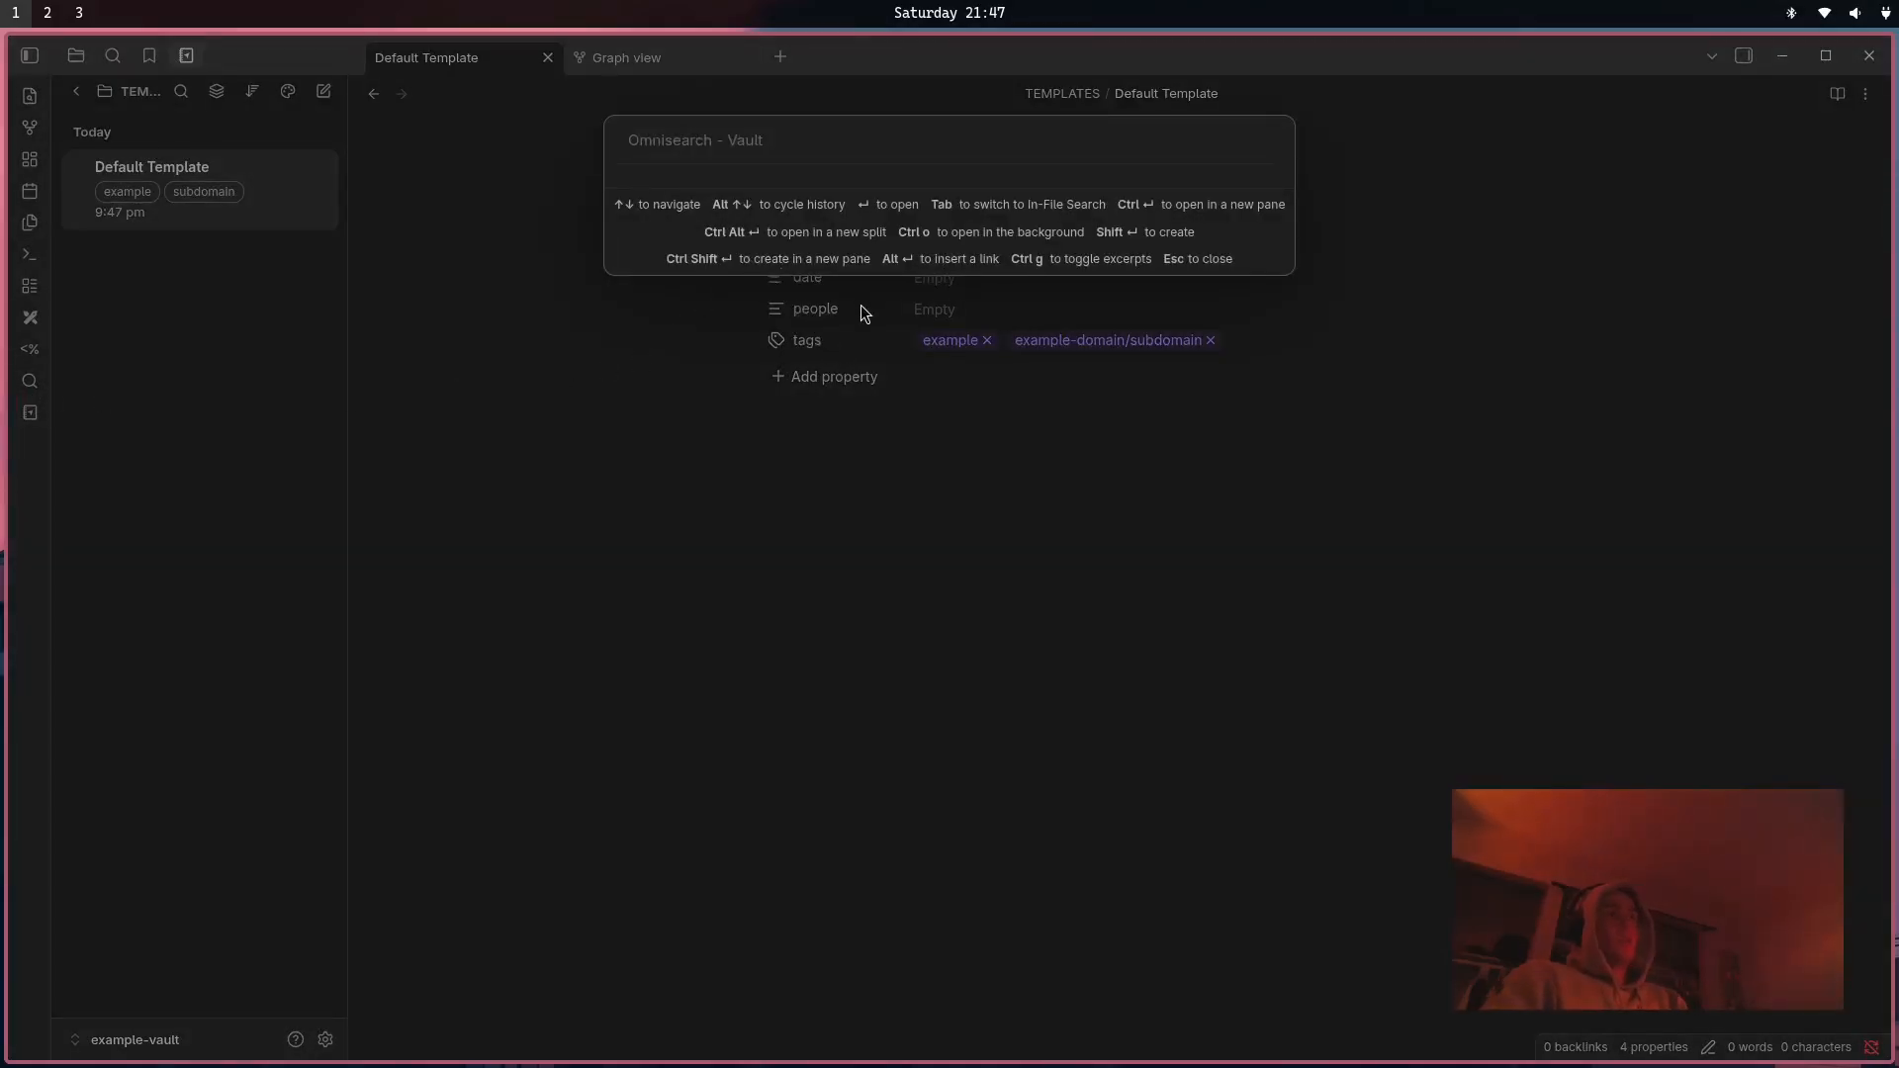
{"action": "type", "text": "example"}
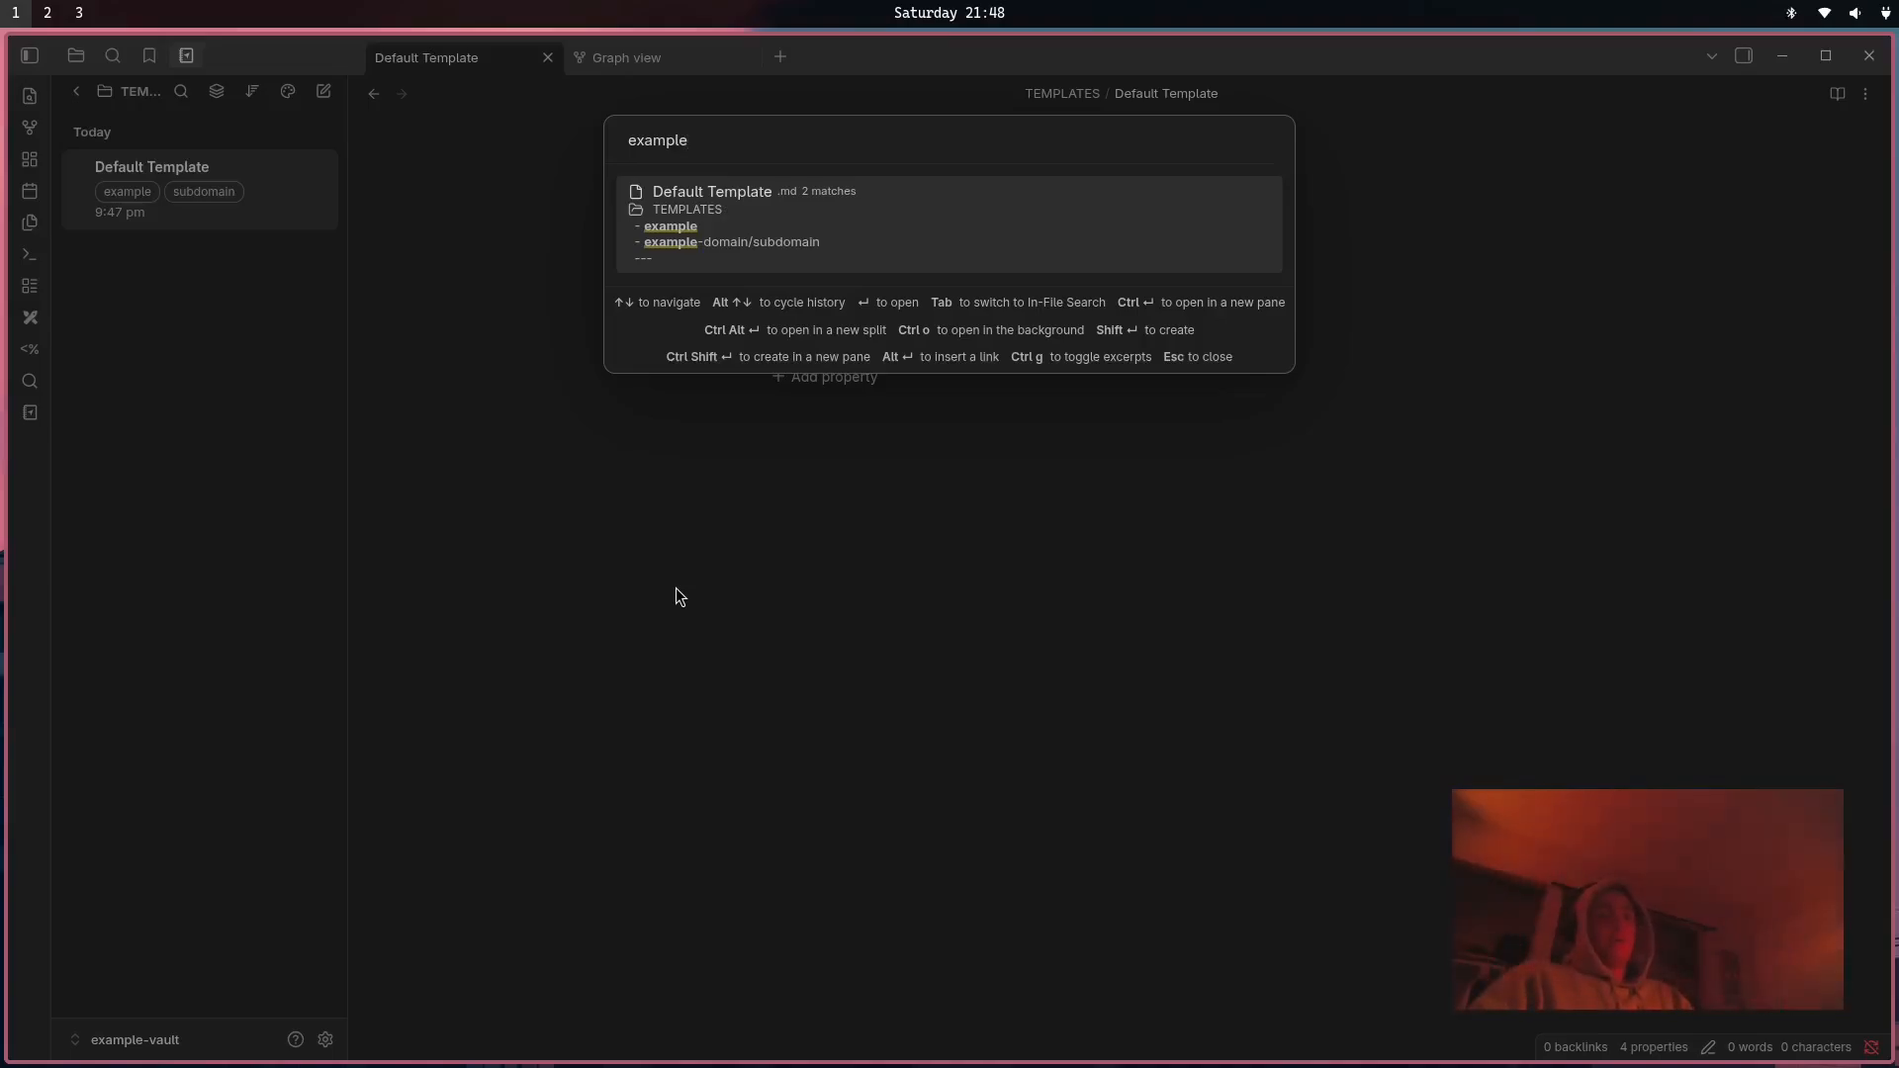
{"action": "key", "text": "ctrl+a"}
{"action": "key", "text": "BackSpace"}
{"action": "key", "text": "Escape"}
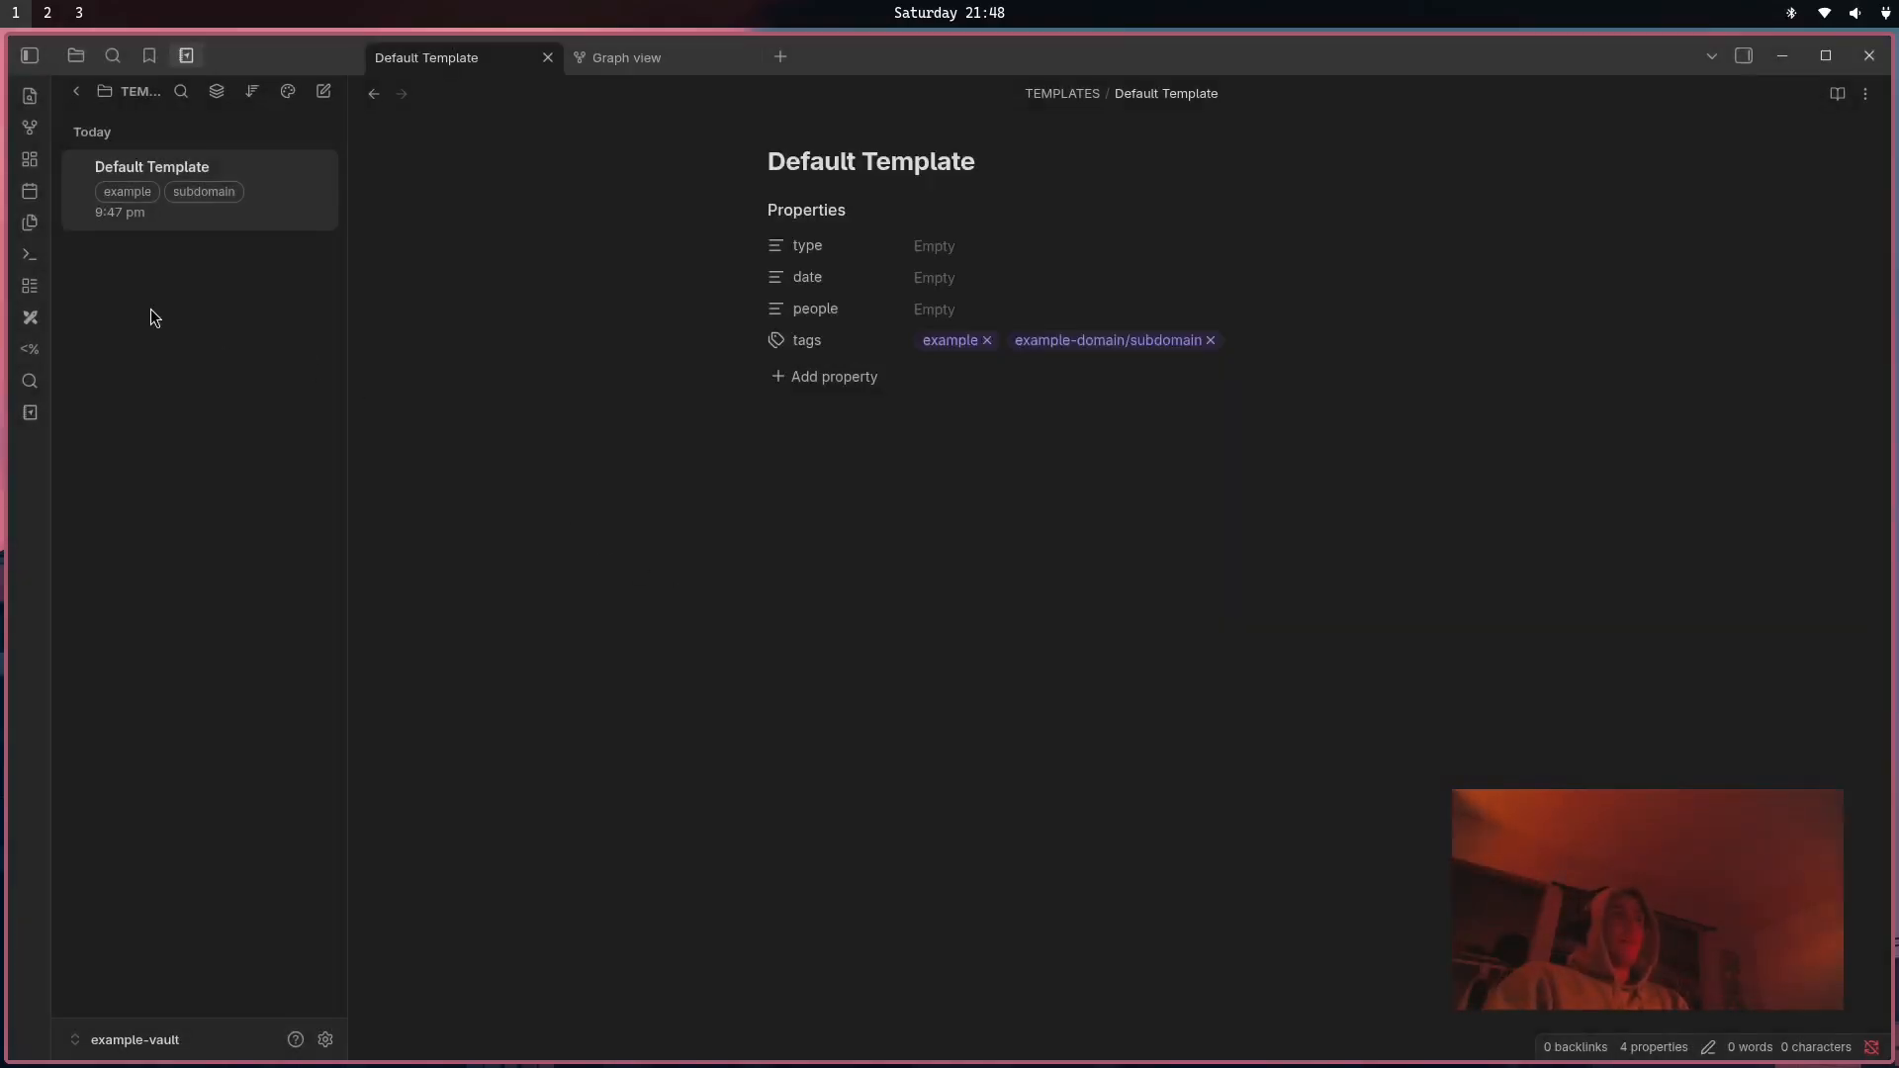
{"action": "left_click", "coordinate": [114, 56]}
{"action": "left_click", "coordinate": [153, 494]}
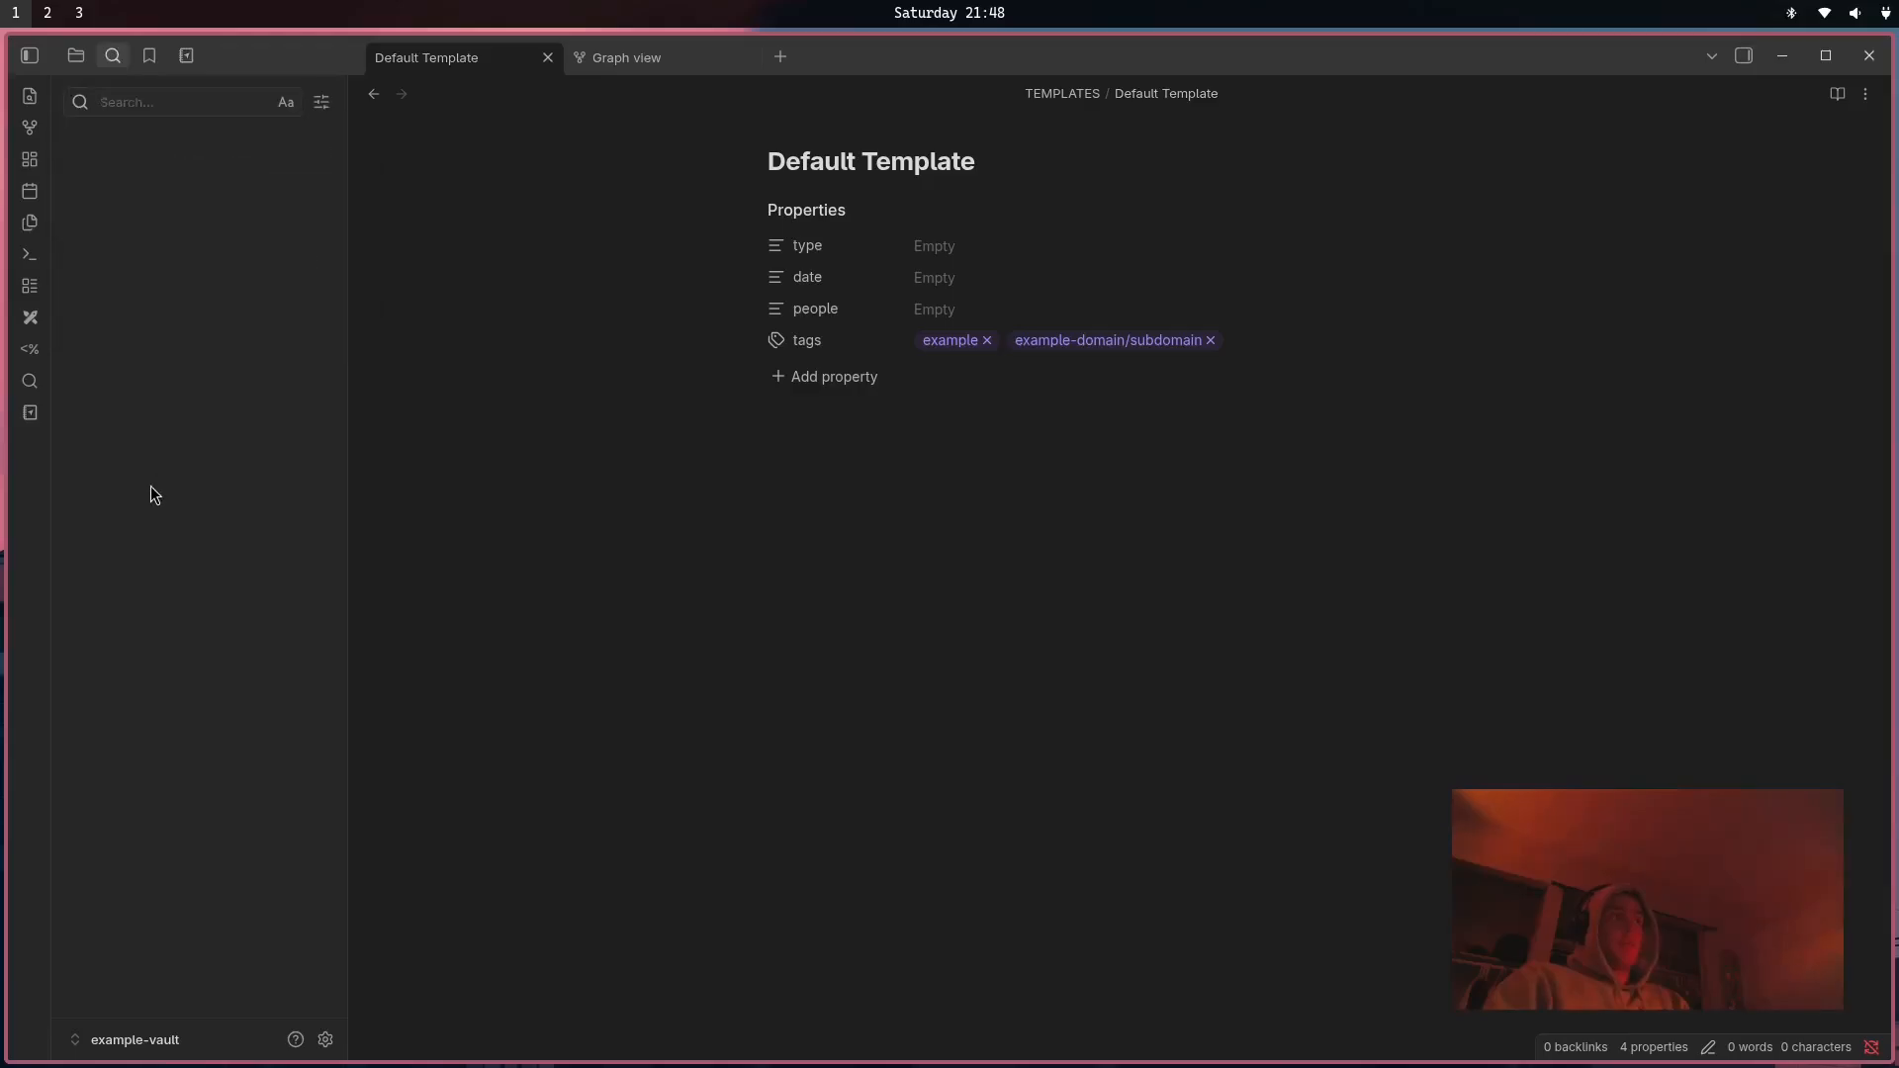
{"action": "left_click", "coordinate": [177, 62]}
{"action": "key", "text": "super+Left"}
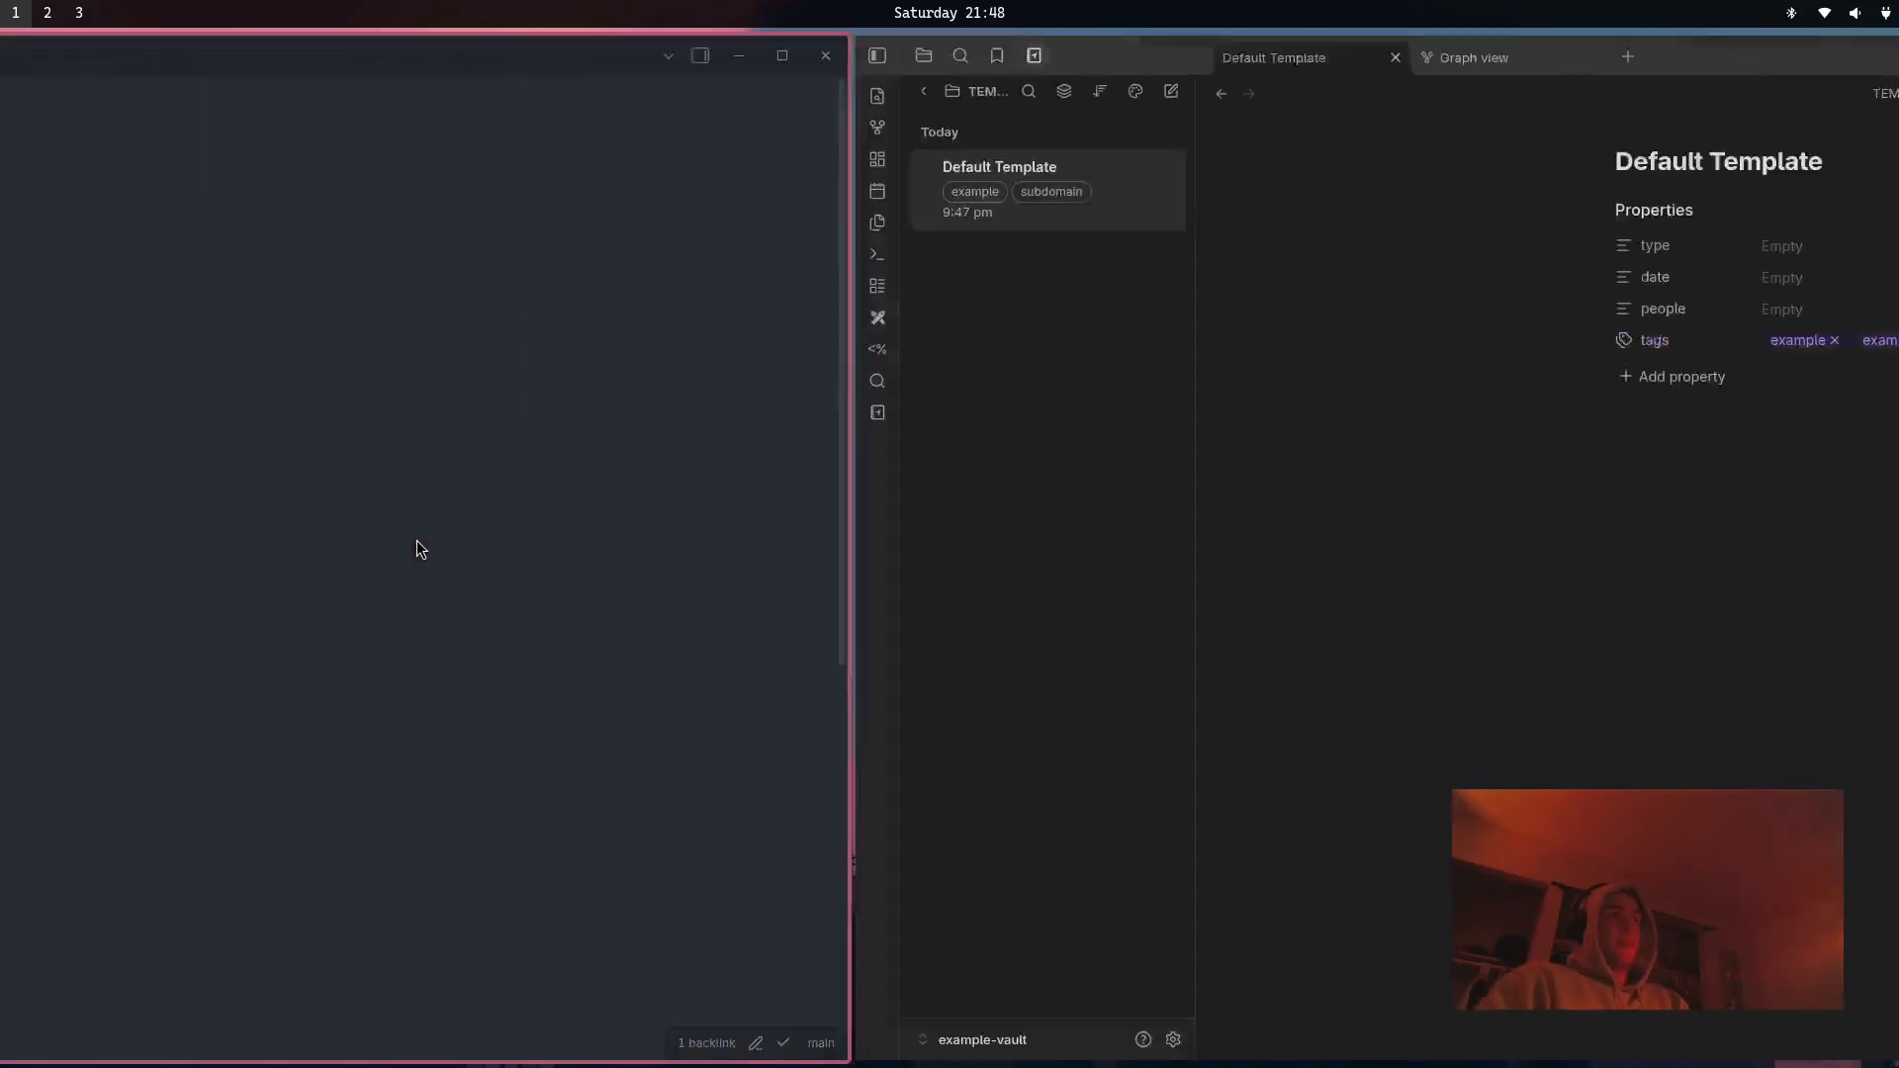
{"action": "key", "text": "super+Right"}
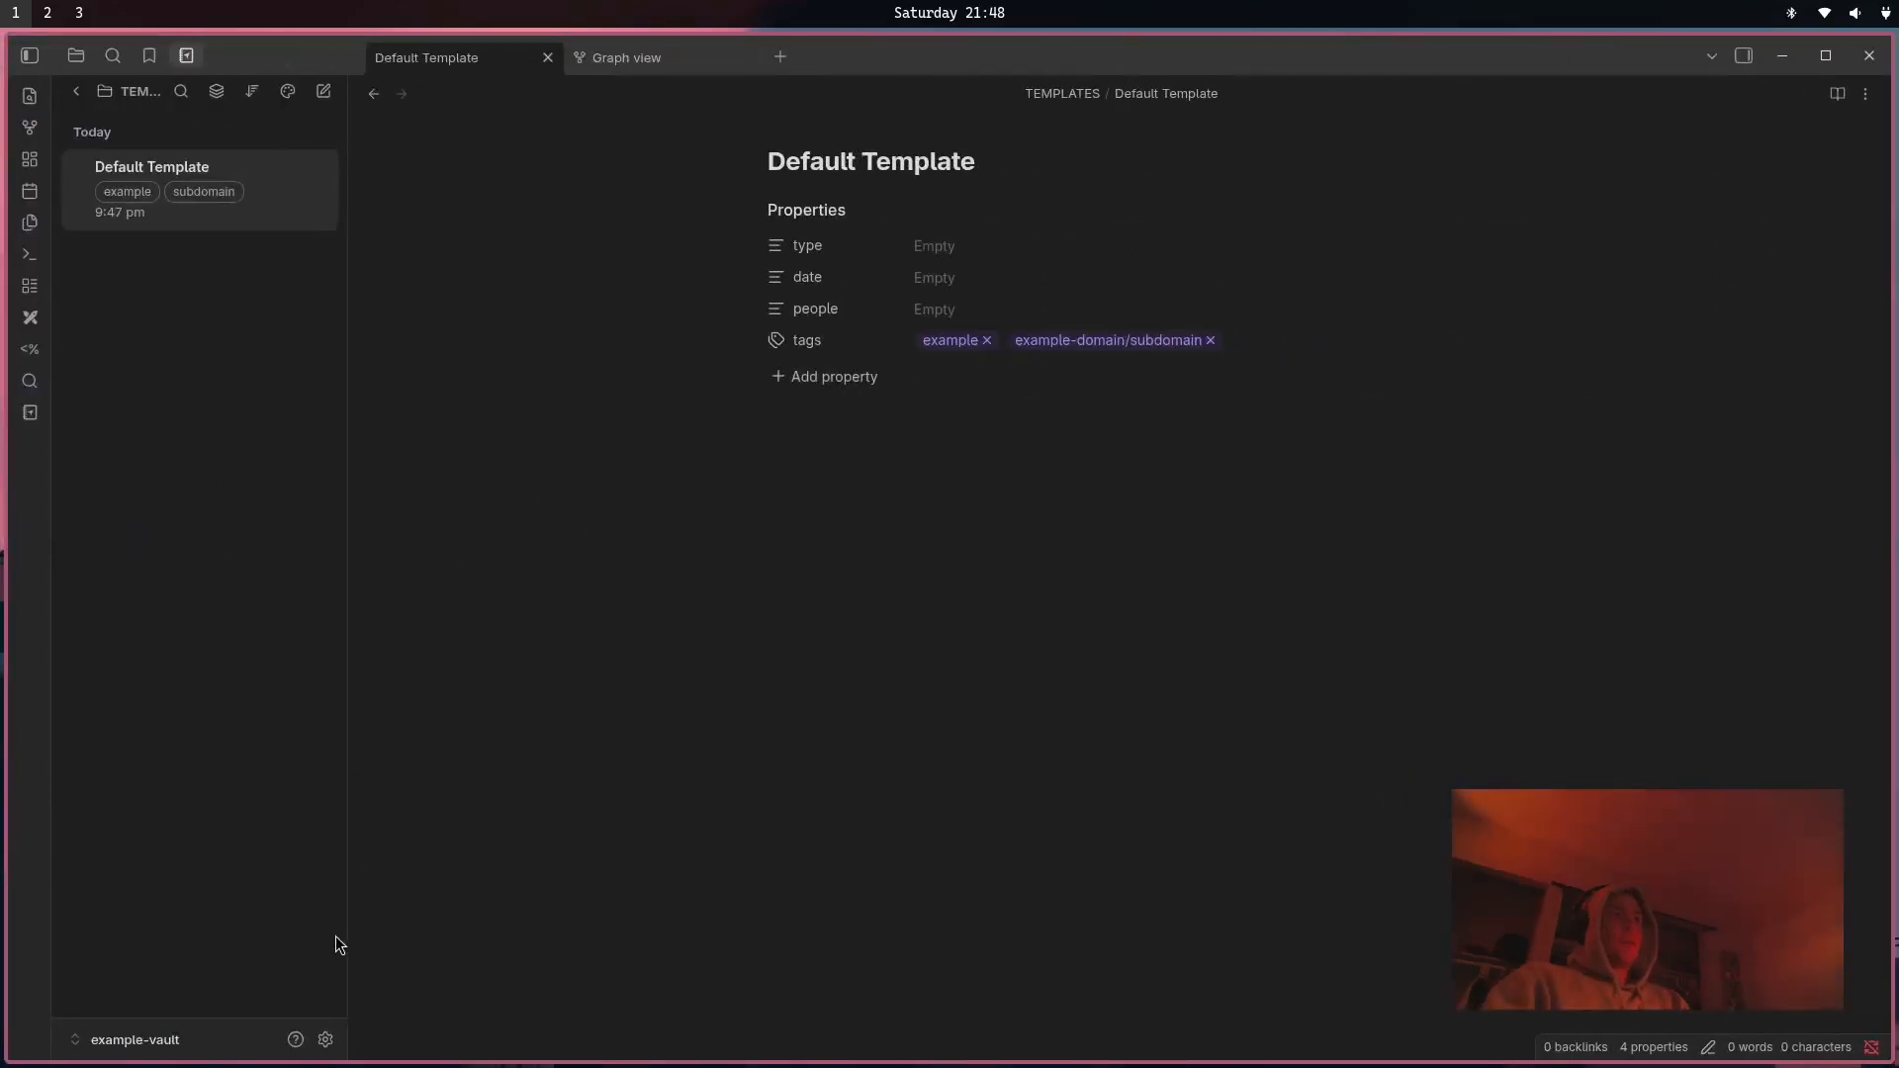
Look at the Excalidraw plugin's settings and close them.
{"action": "left_click", "coordinate": [325, 1039]}
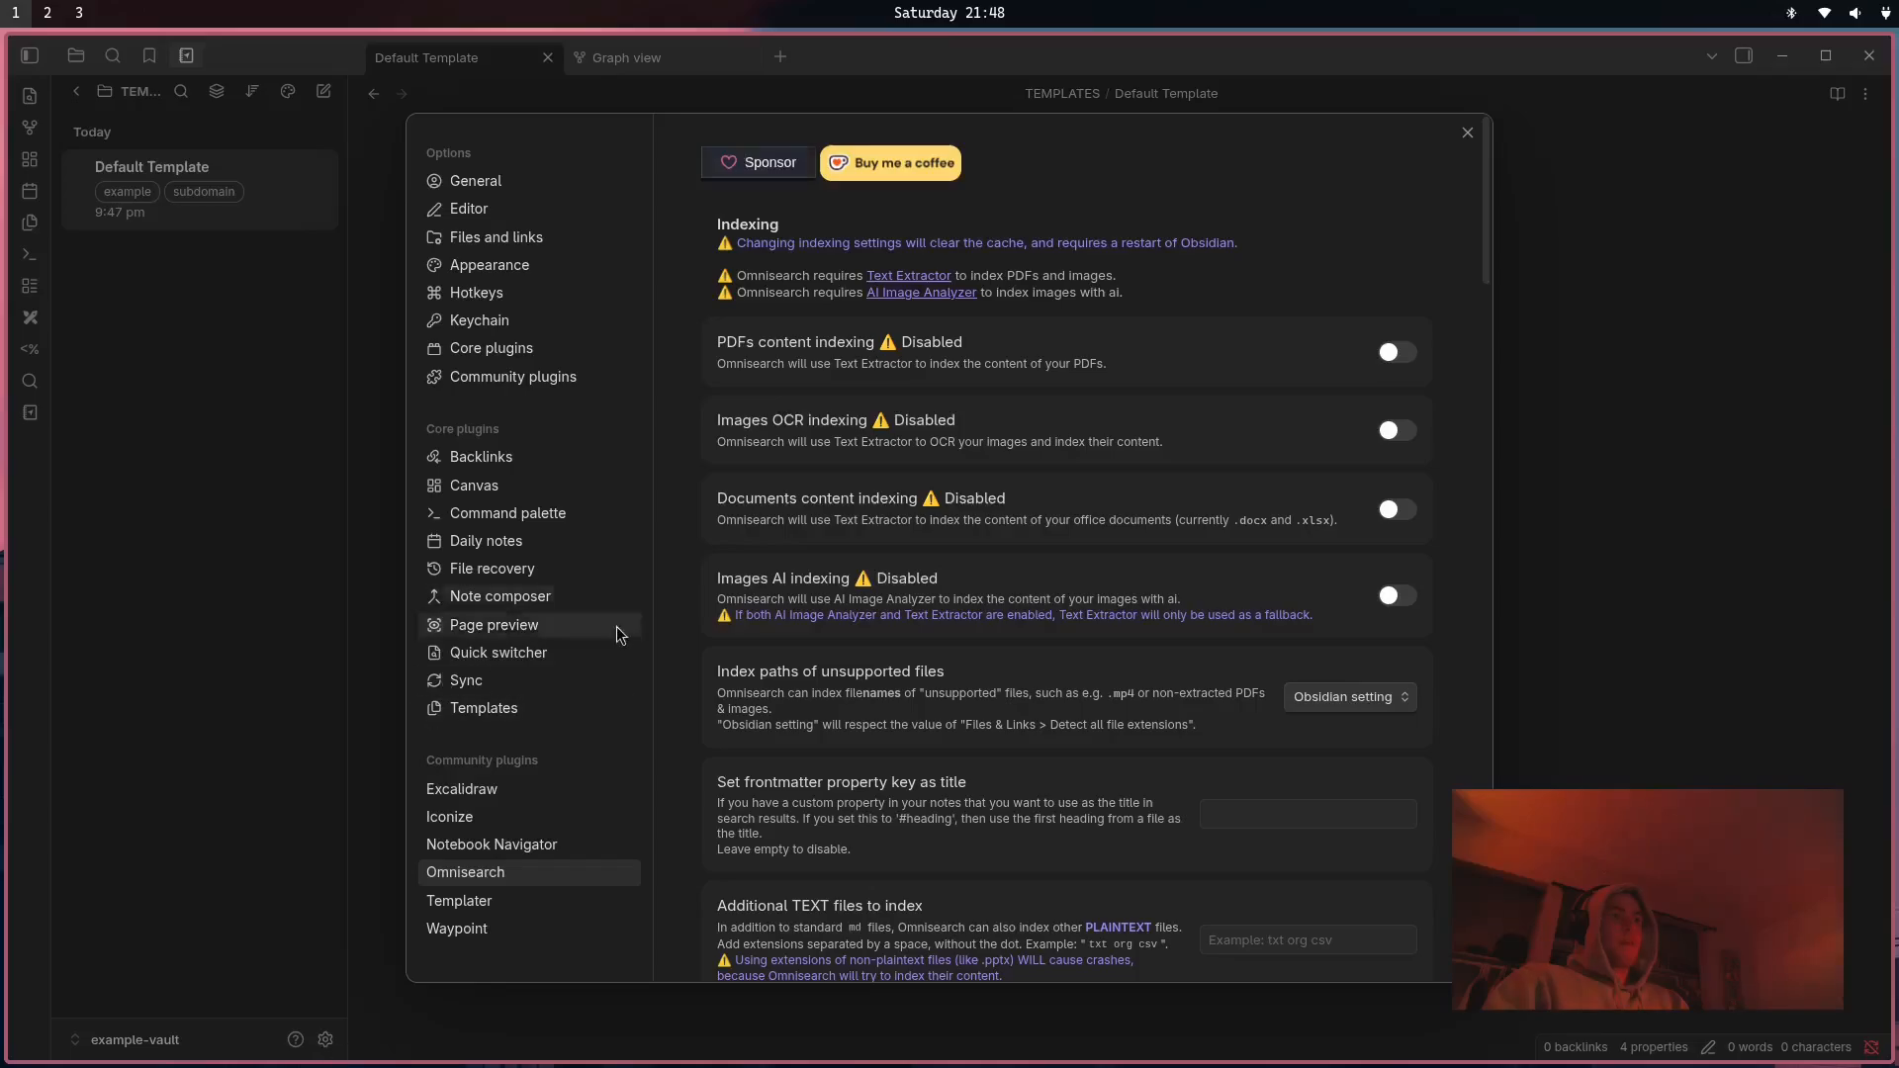
{"action": "left_click", "coordinate": [507, 795]}
{"action": "key", "text": "Escape"}
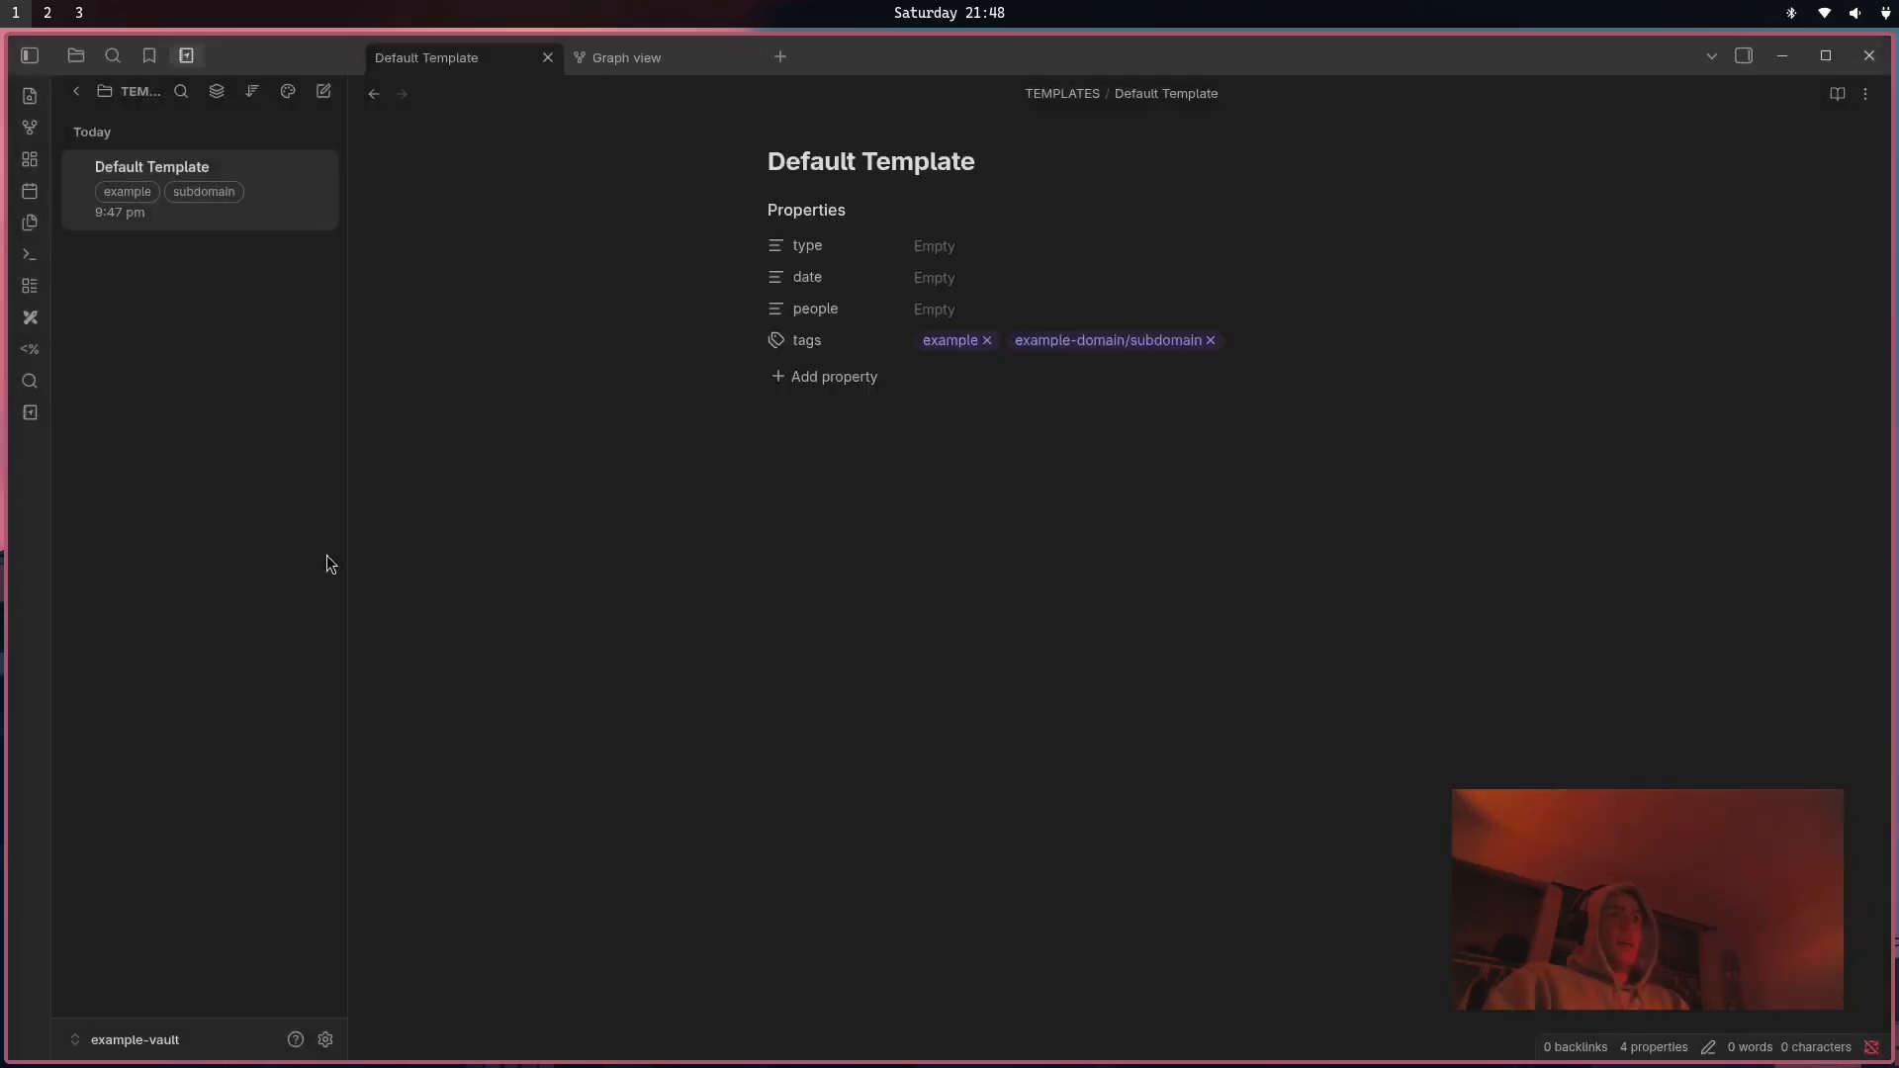
Close the graph view of example-vault and return to the vault's folder and tag list.
{"action": "left_click", "coordinate": [667, 64]}
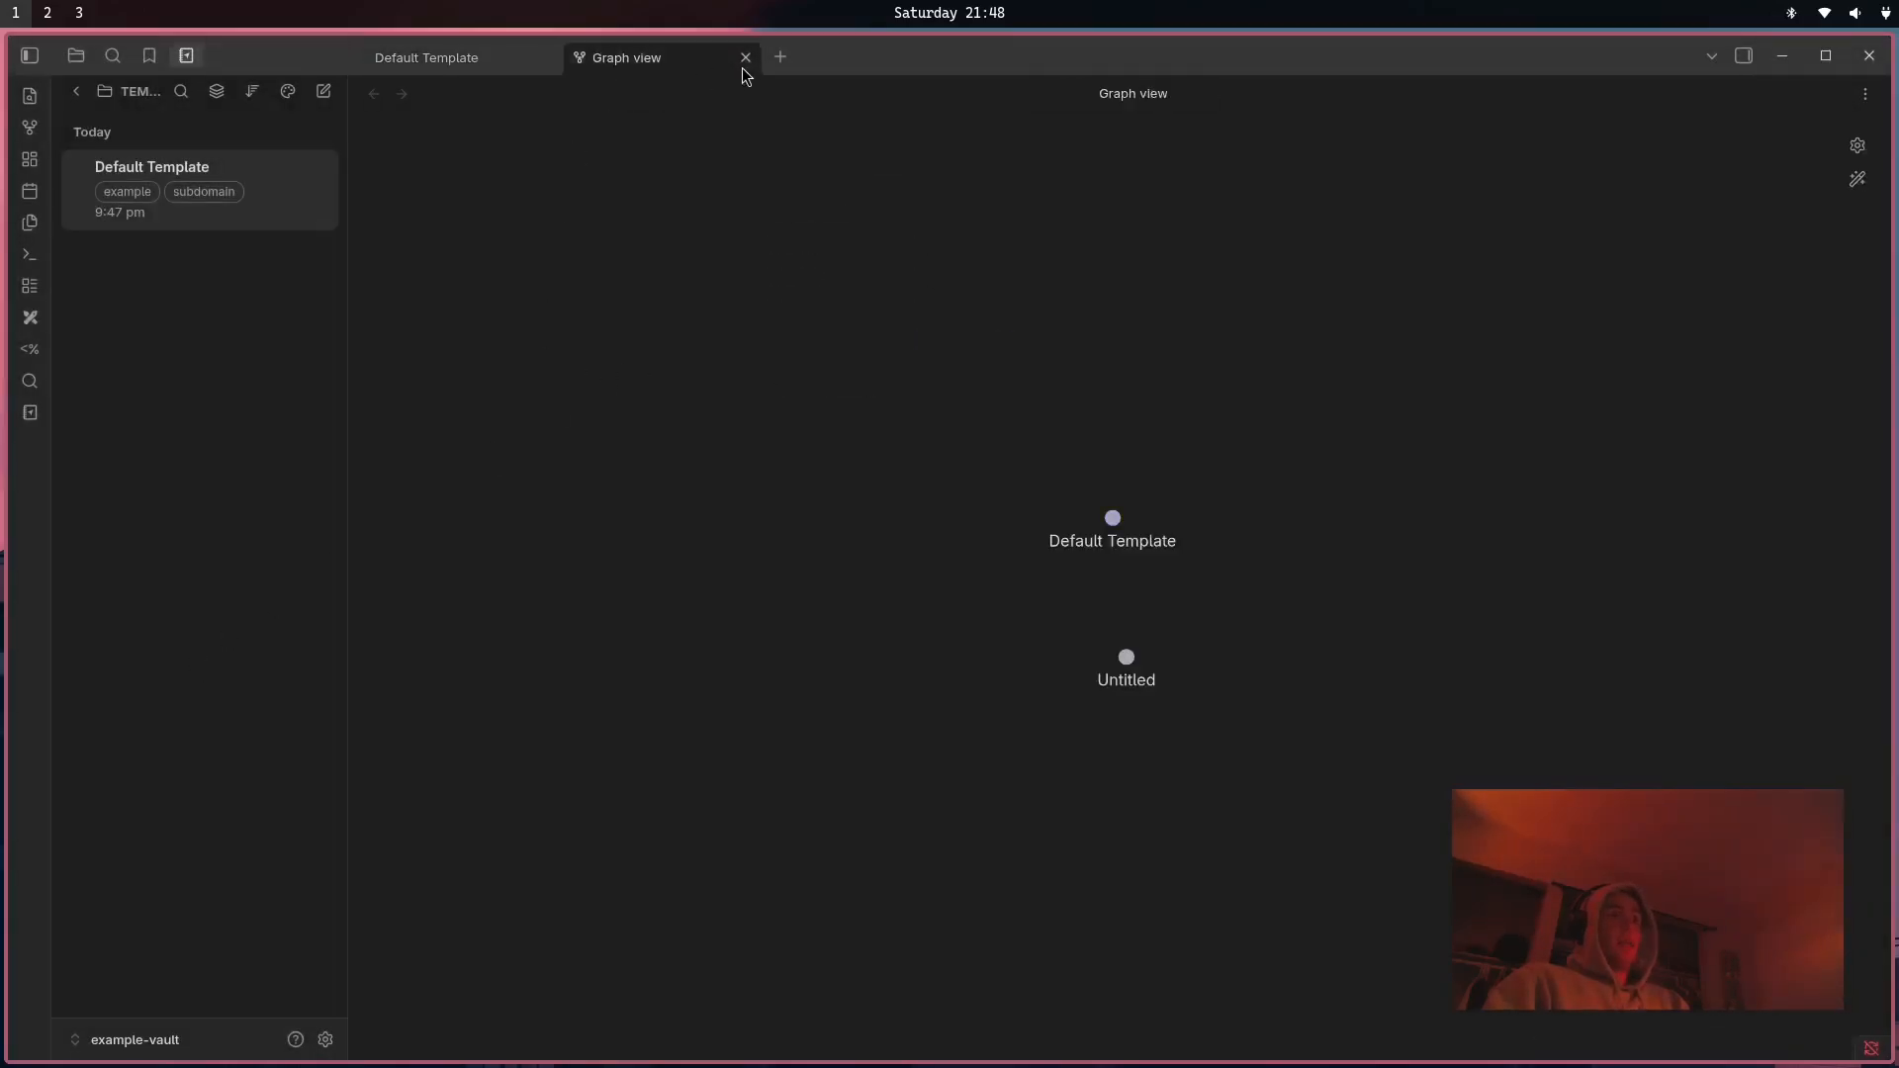
{"action": "middle_click", "coordinate": [689, 60]}
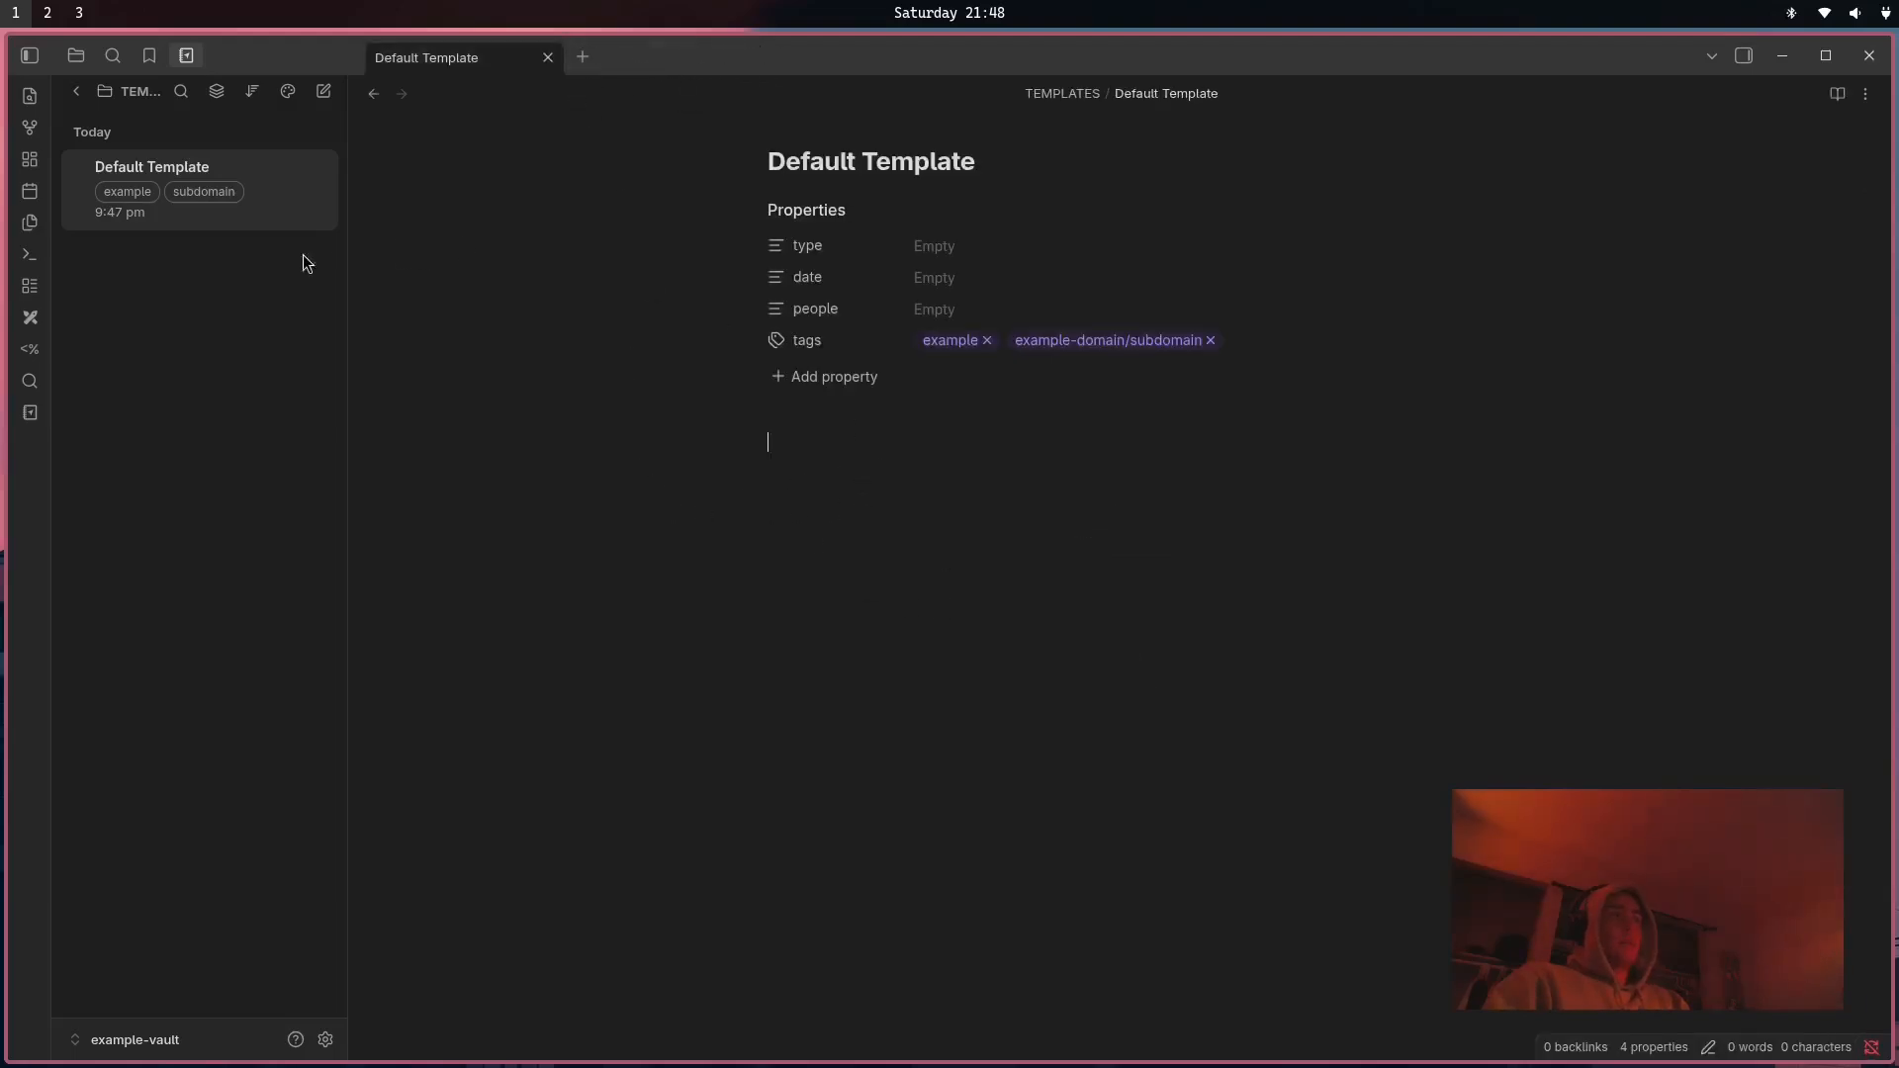
{"action": "left_click", "coordinate": [89, 95]}
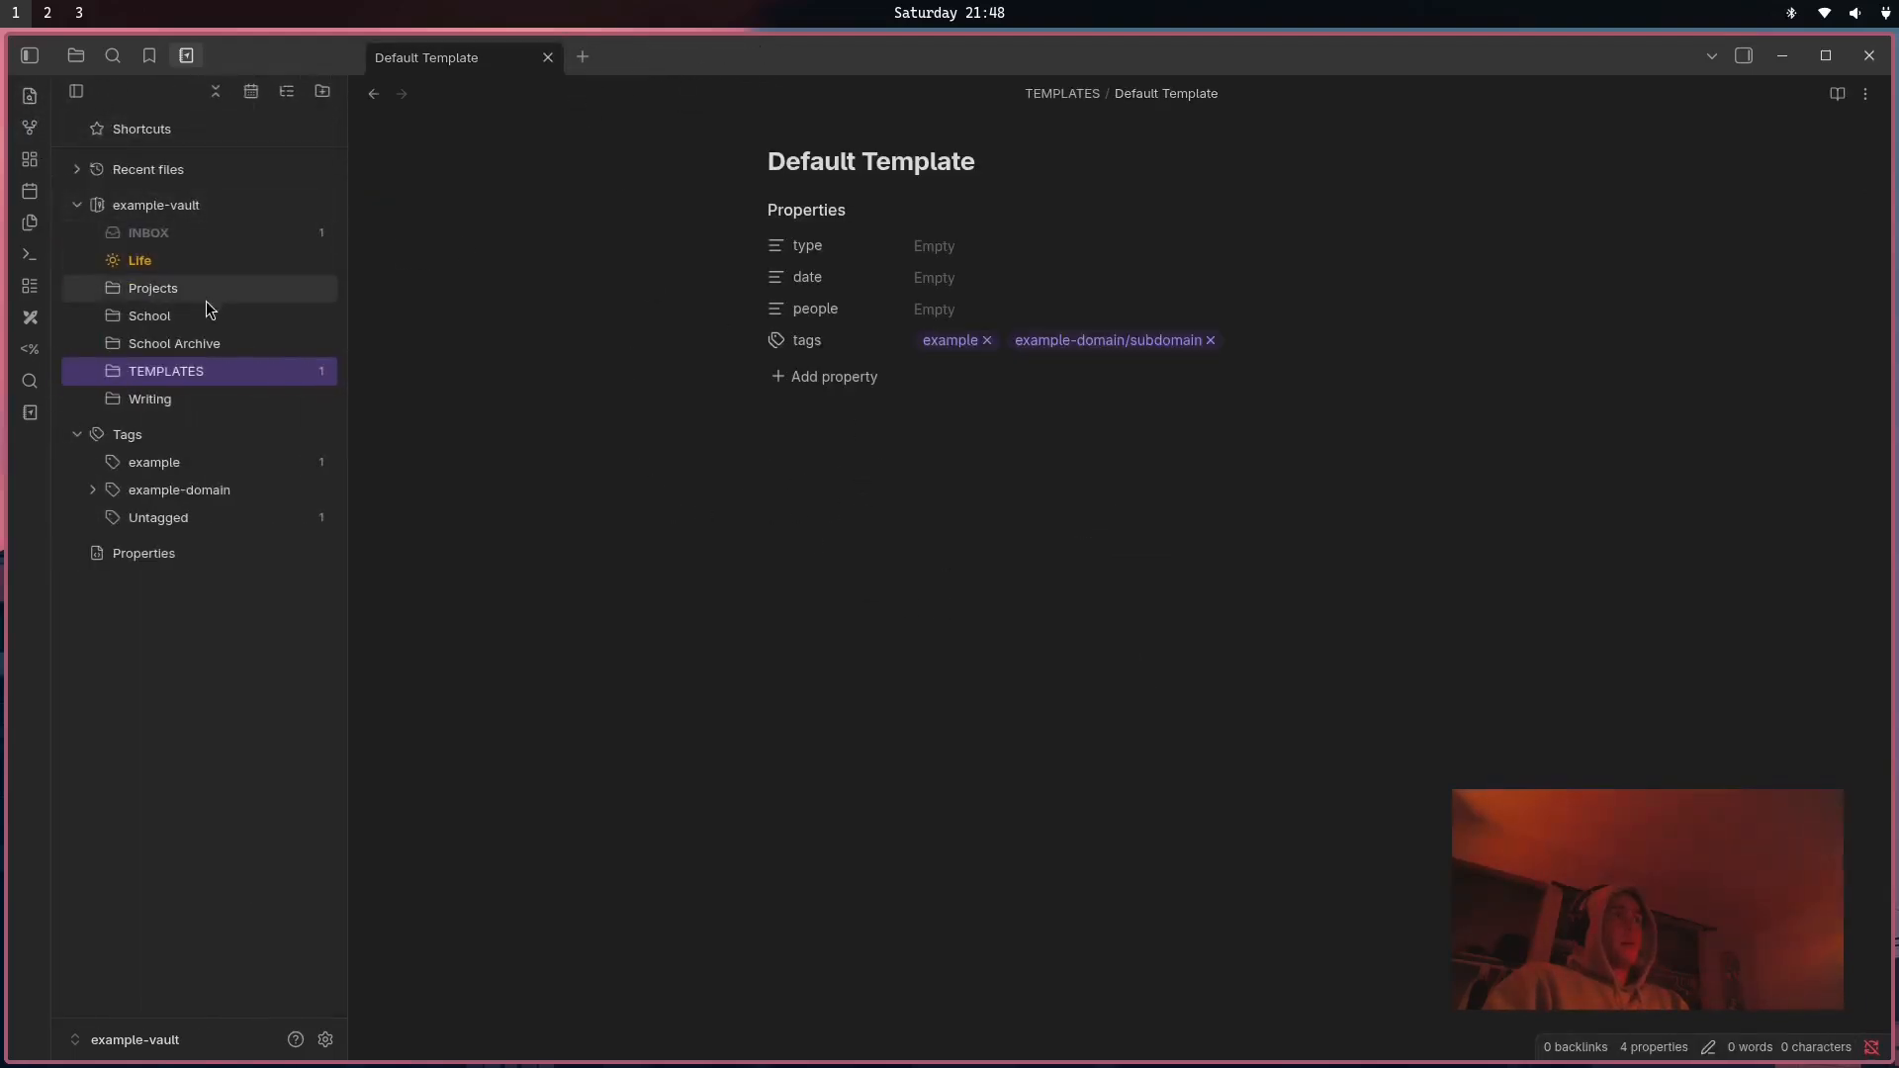
Open the Untitled note in the INBOX folder and place the cursor on the line below its text.
{"action": "left_click", "coordinate": [190, 238]}
{"action": "left_click", "coordinate": [174, 208]}
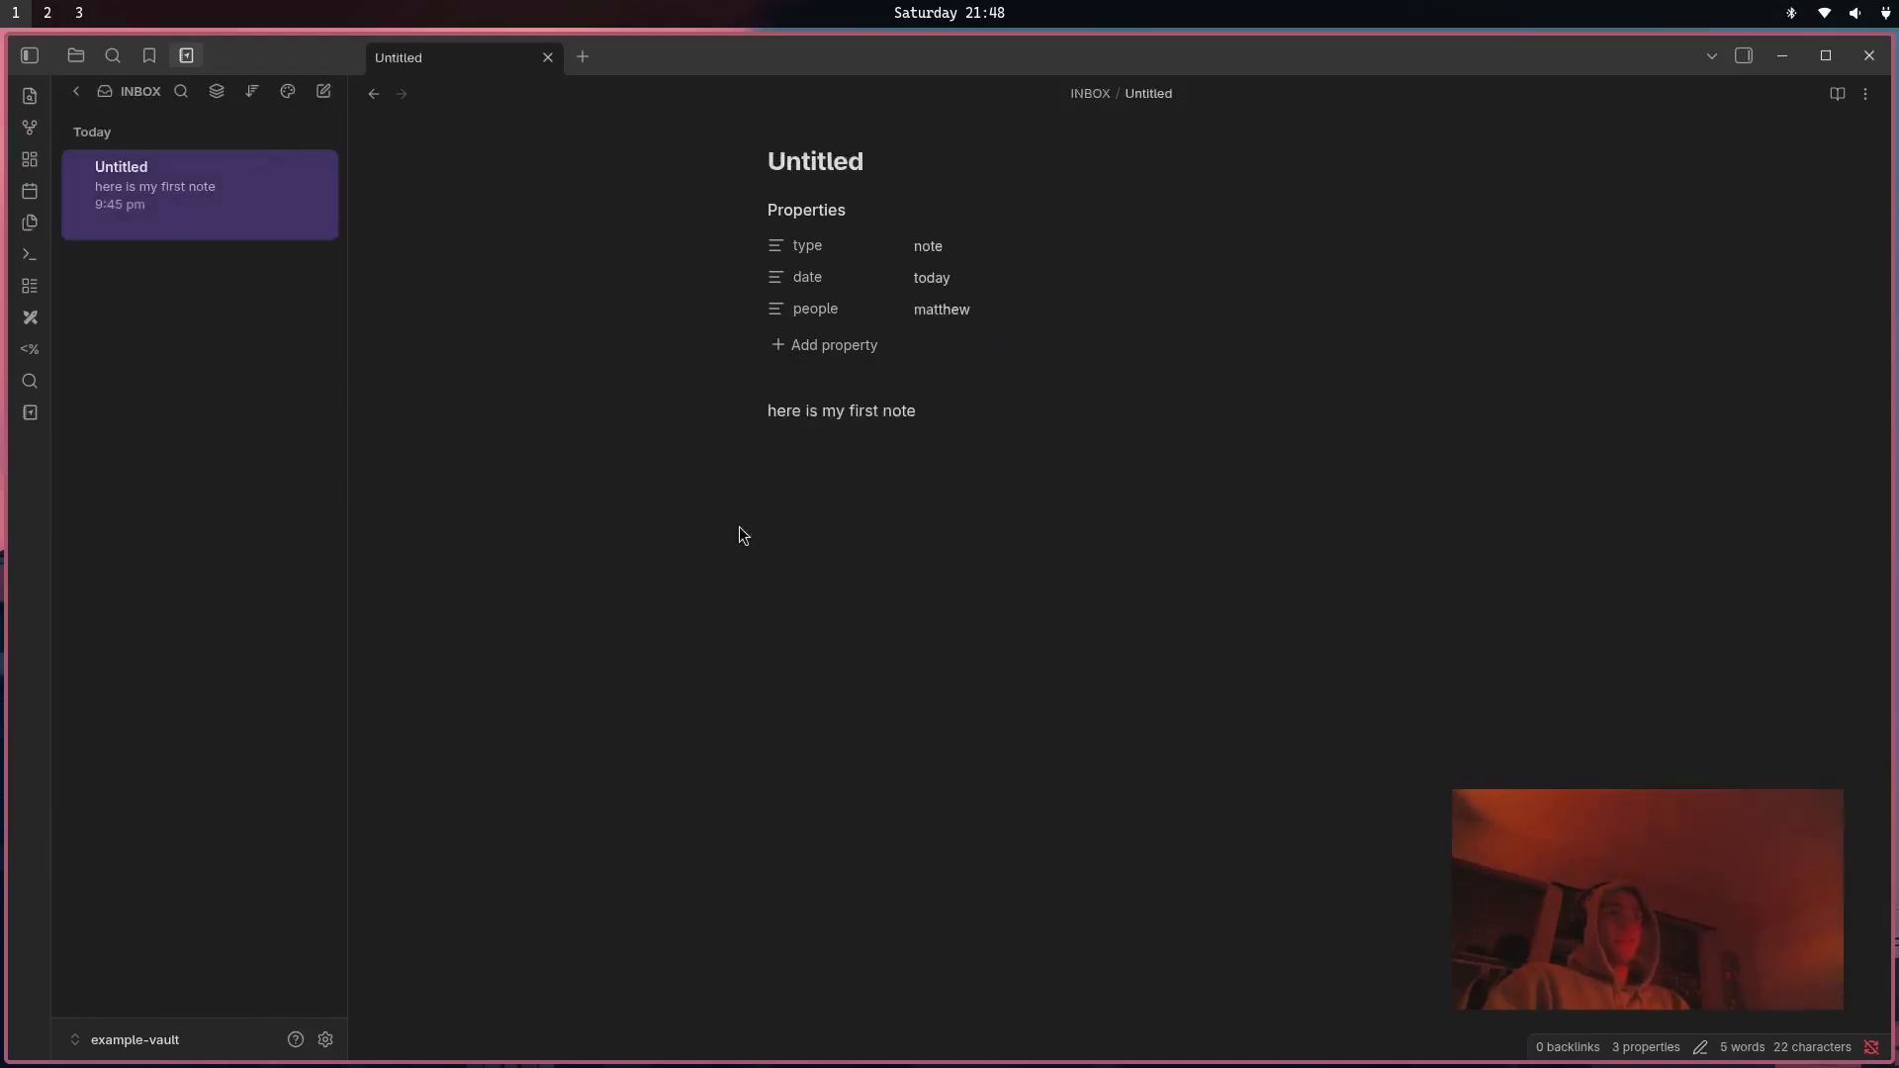
{"action": "left_click", "coordinate": [1078, 626]}
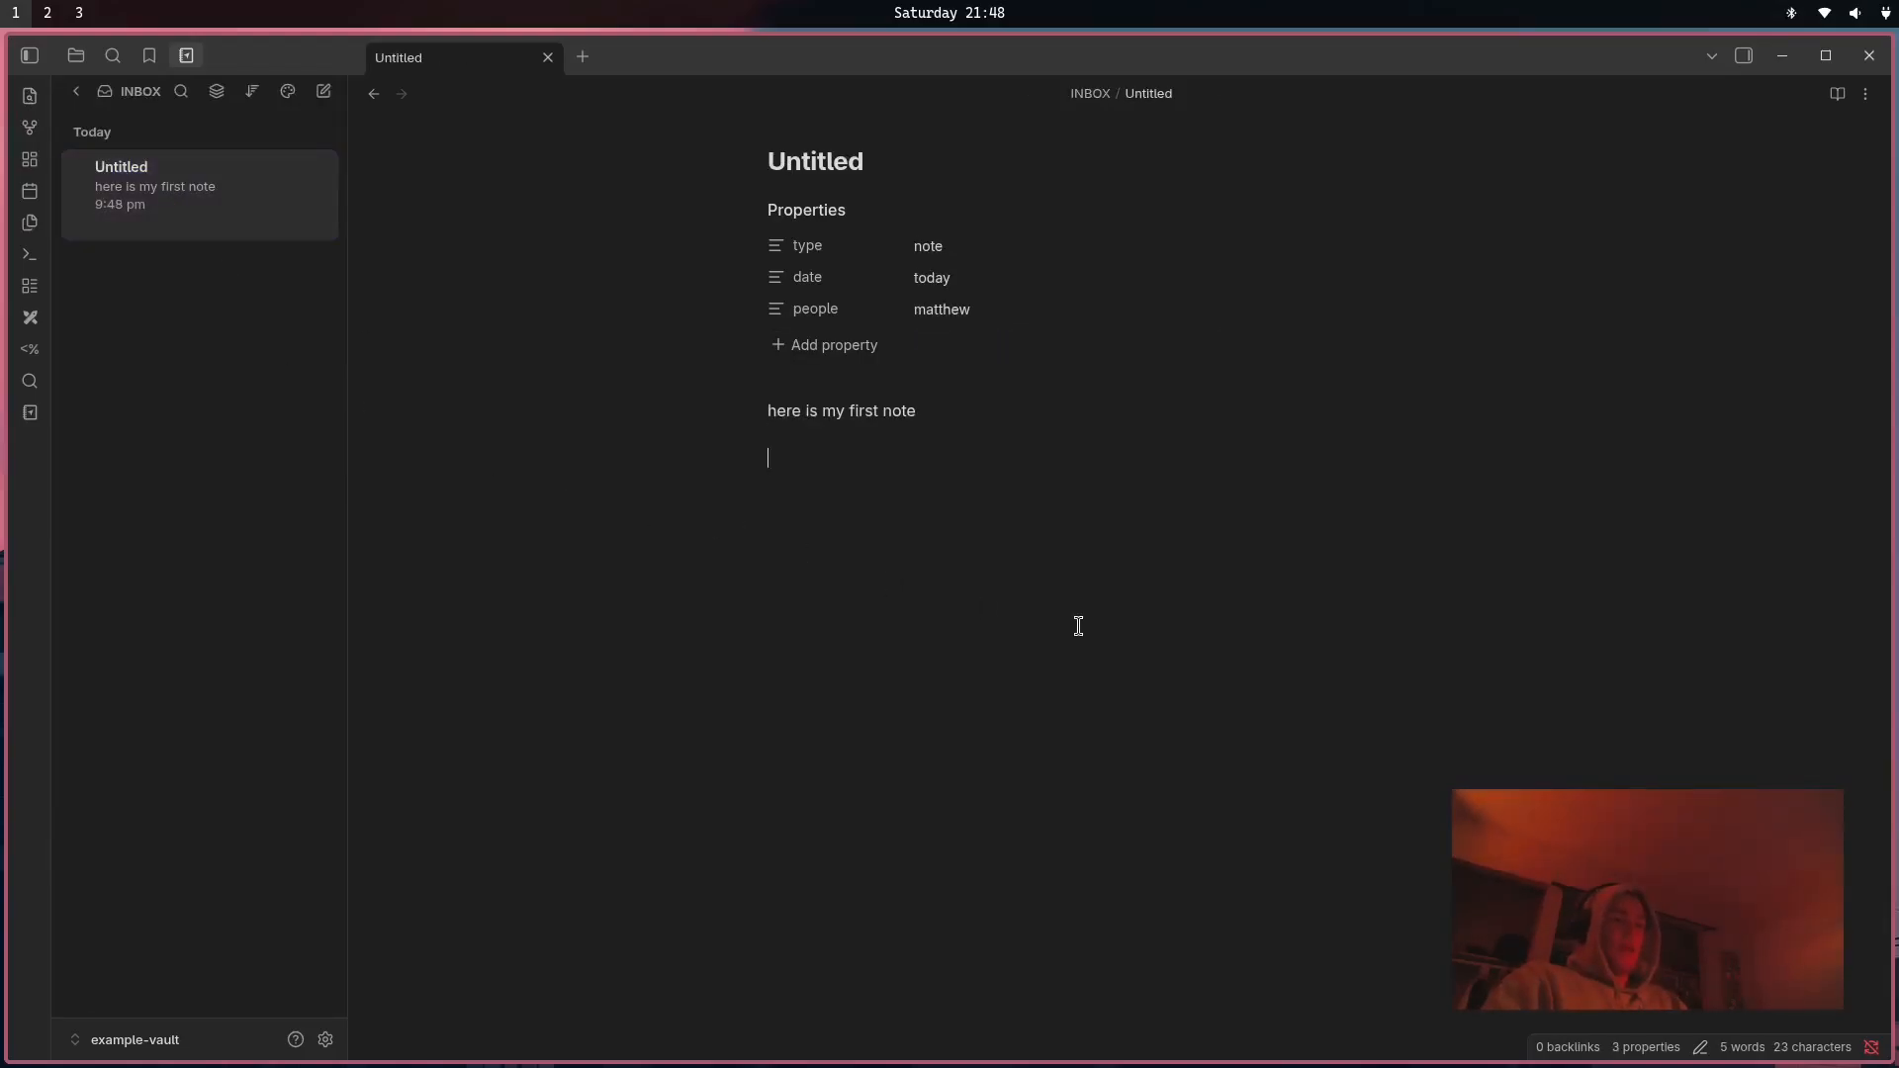
Create a new Excalidraw drawing in a new tab using the command palette.
{"action": "key", "text": "ctrl+p"}
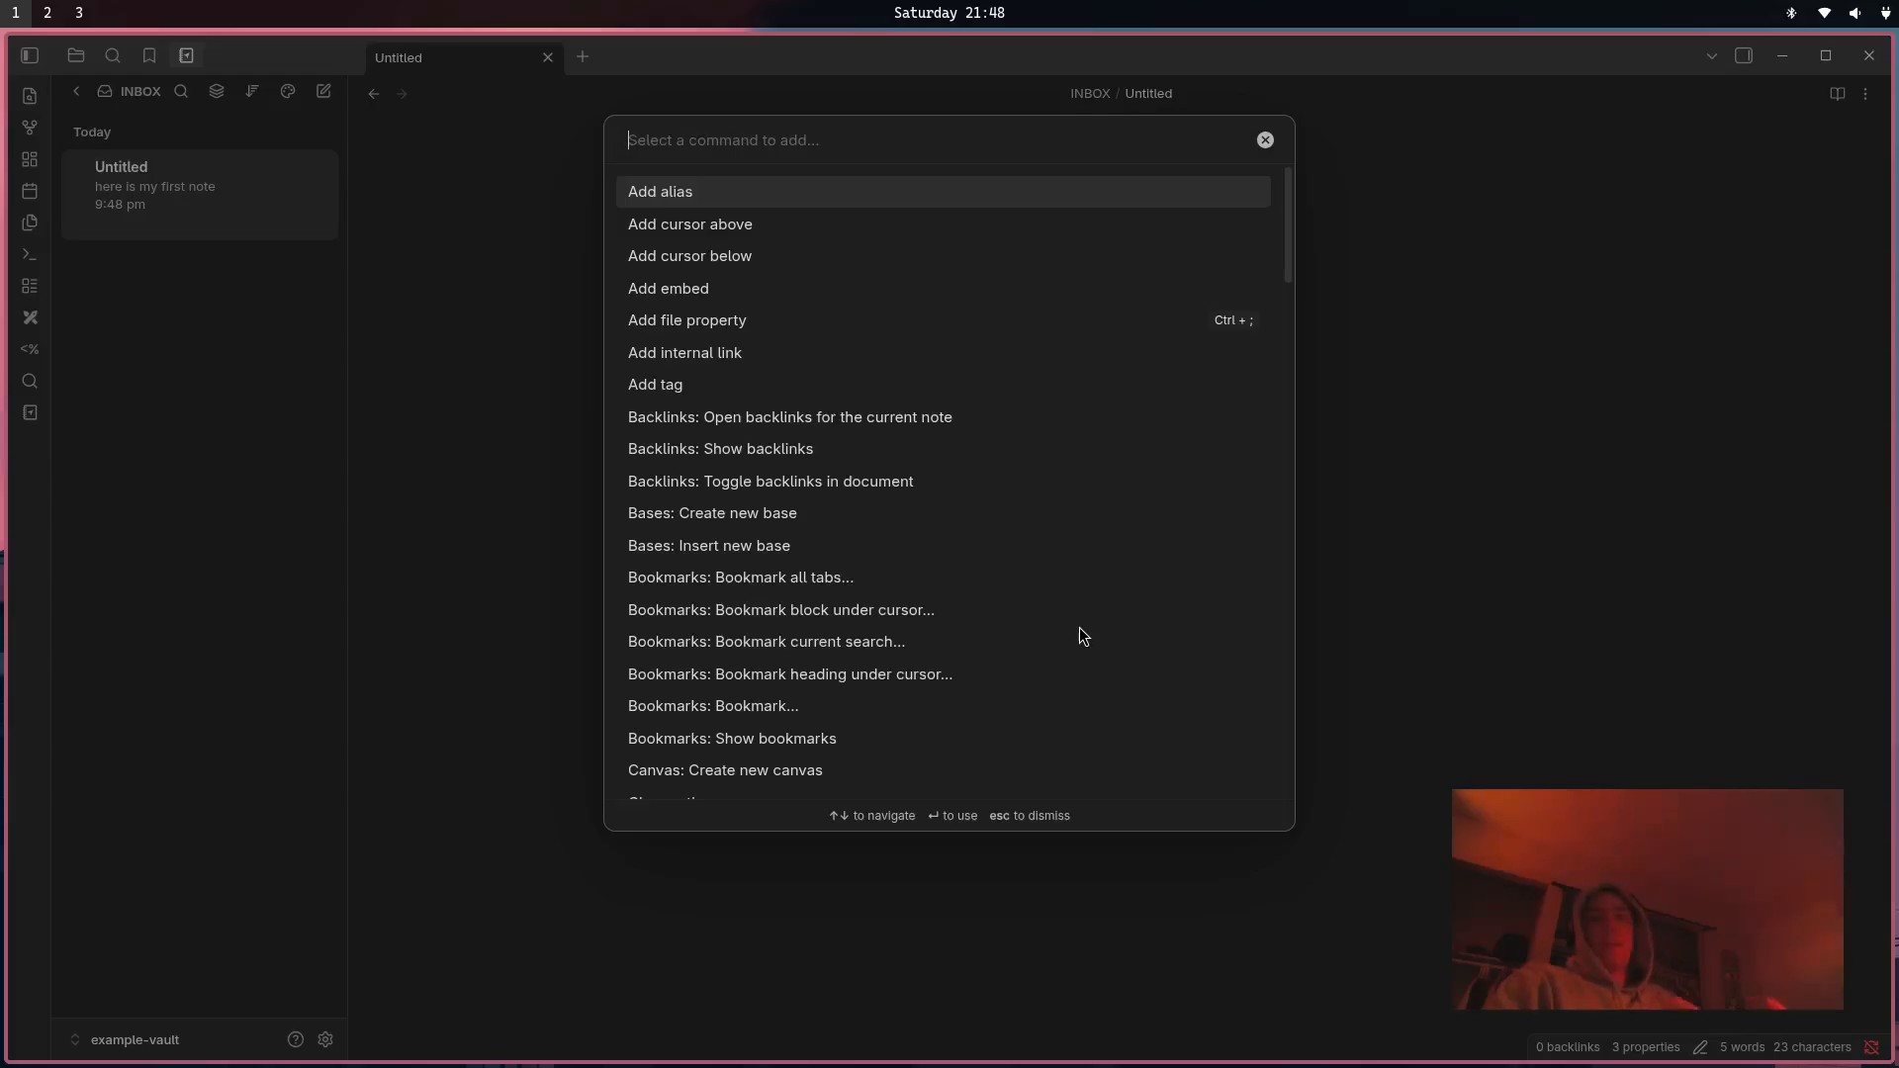
{"action": "type", "text": "excali"}
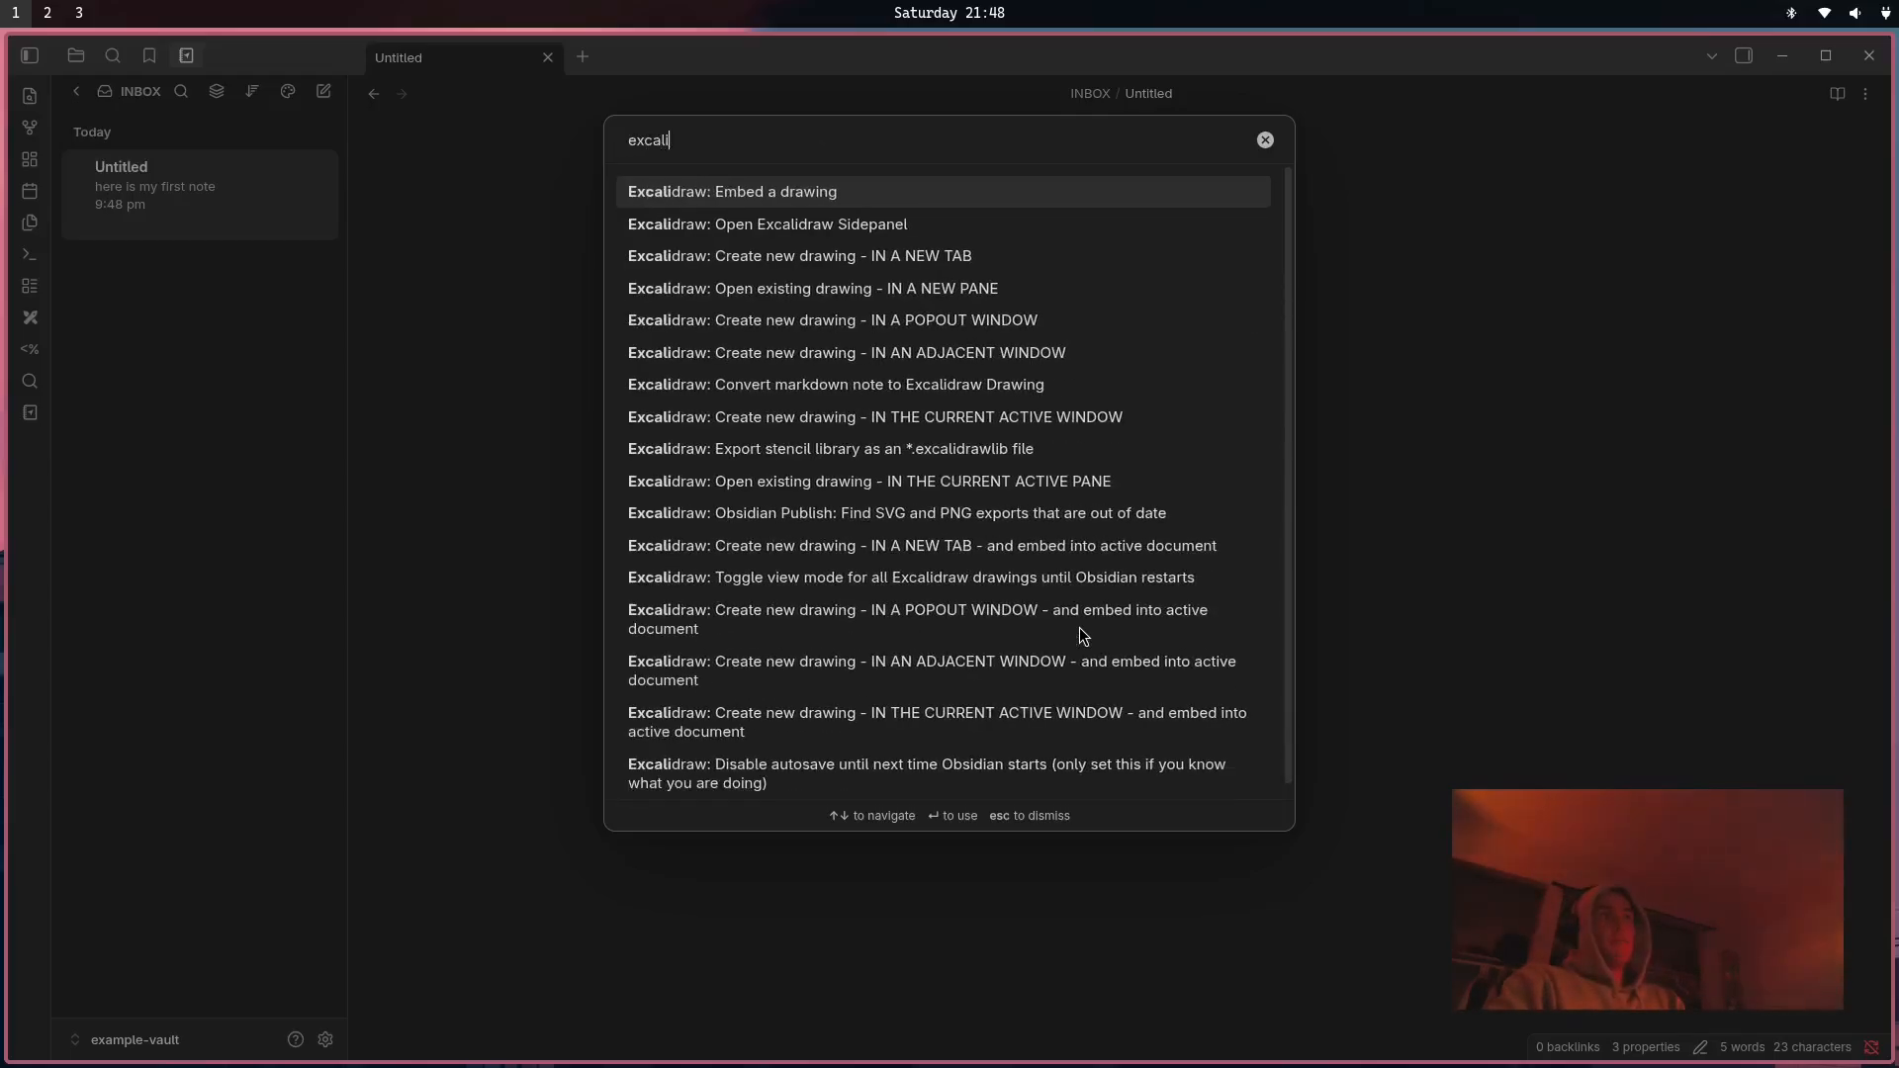
{"action": "key", "text": "Down"}
{"action": "key", "text": "Down"}
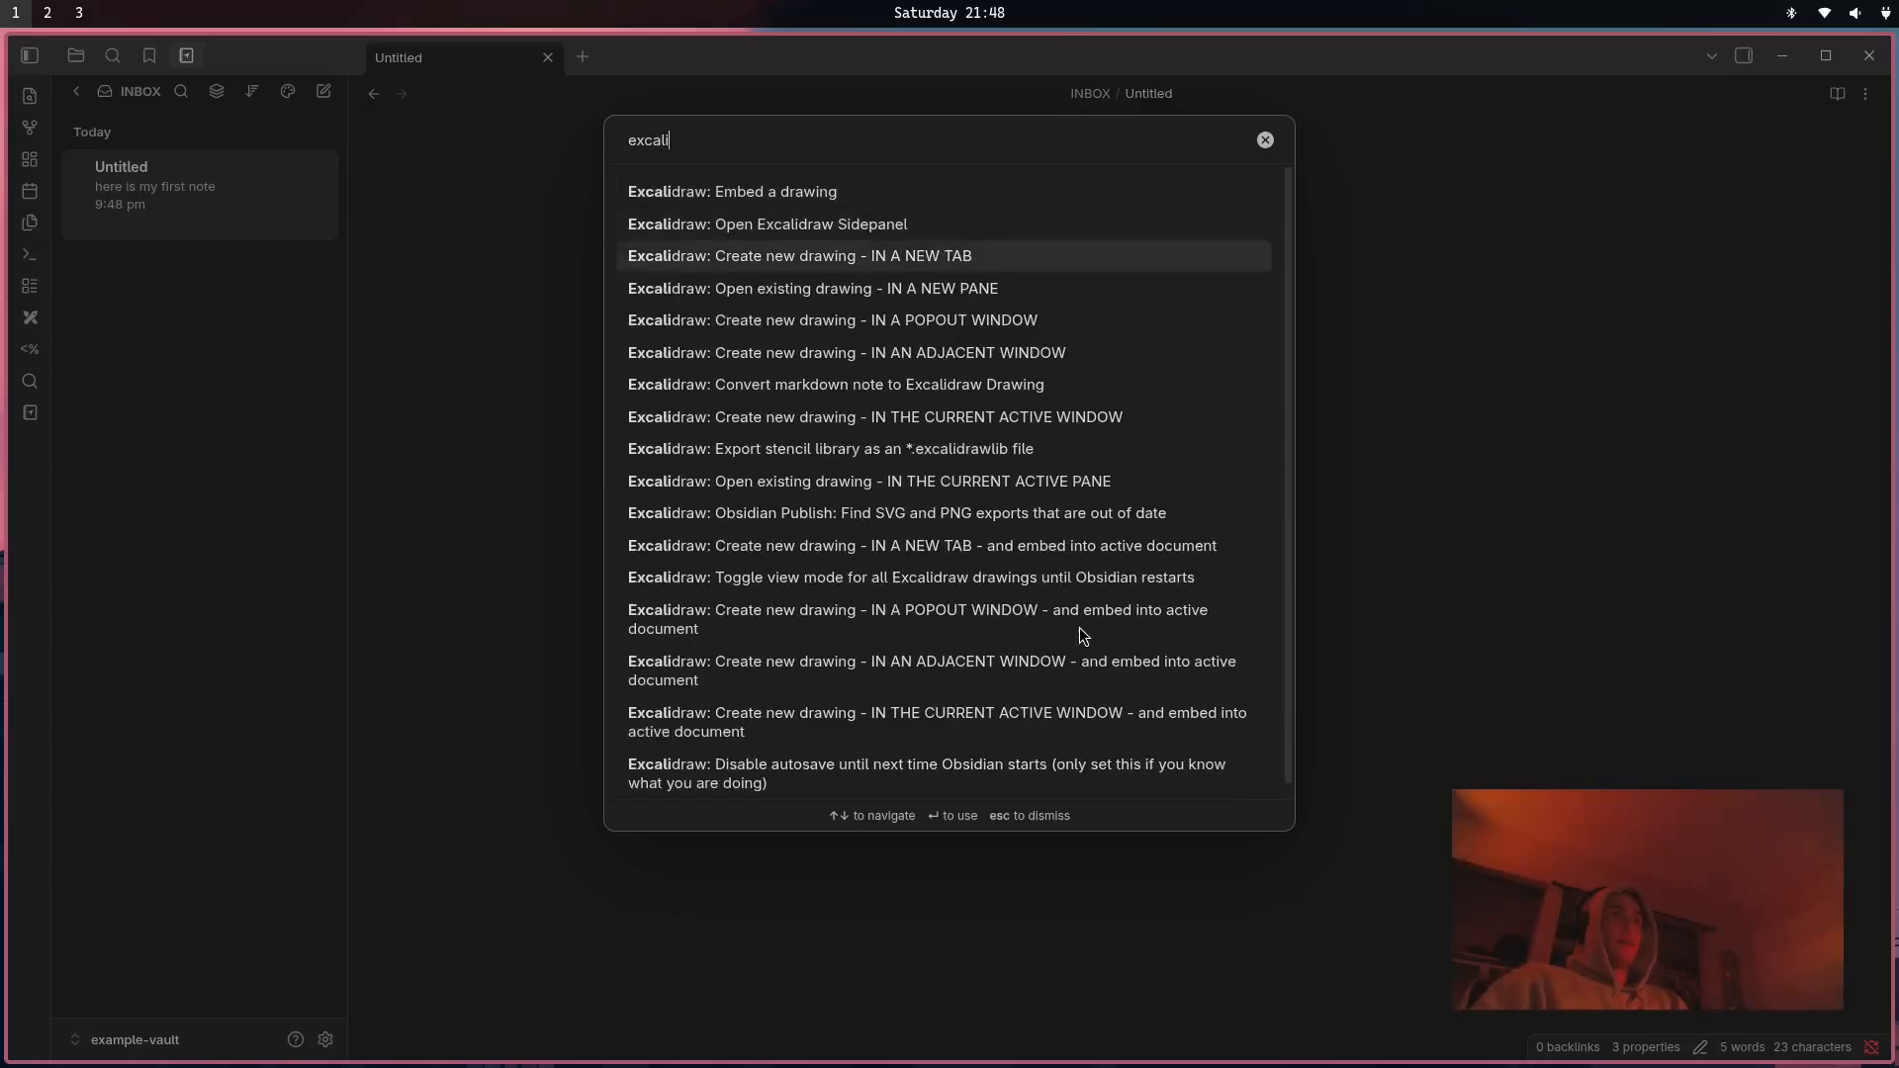
{"action": "key", "text": "Up"}
{"action": "key", "text": "Up"}
{"action": "key", "text": "Down"}
{"action": "key", "text": "Down"}
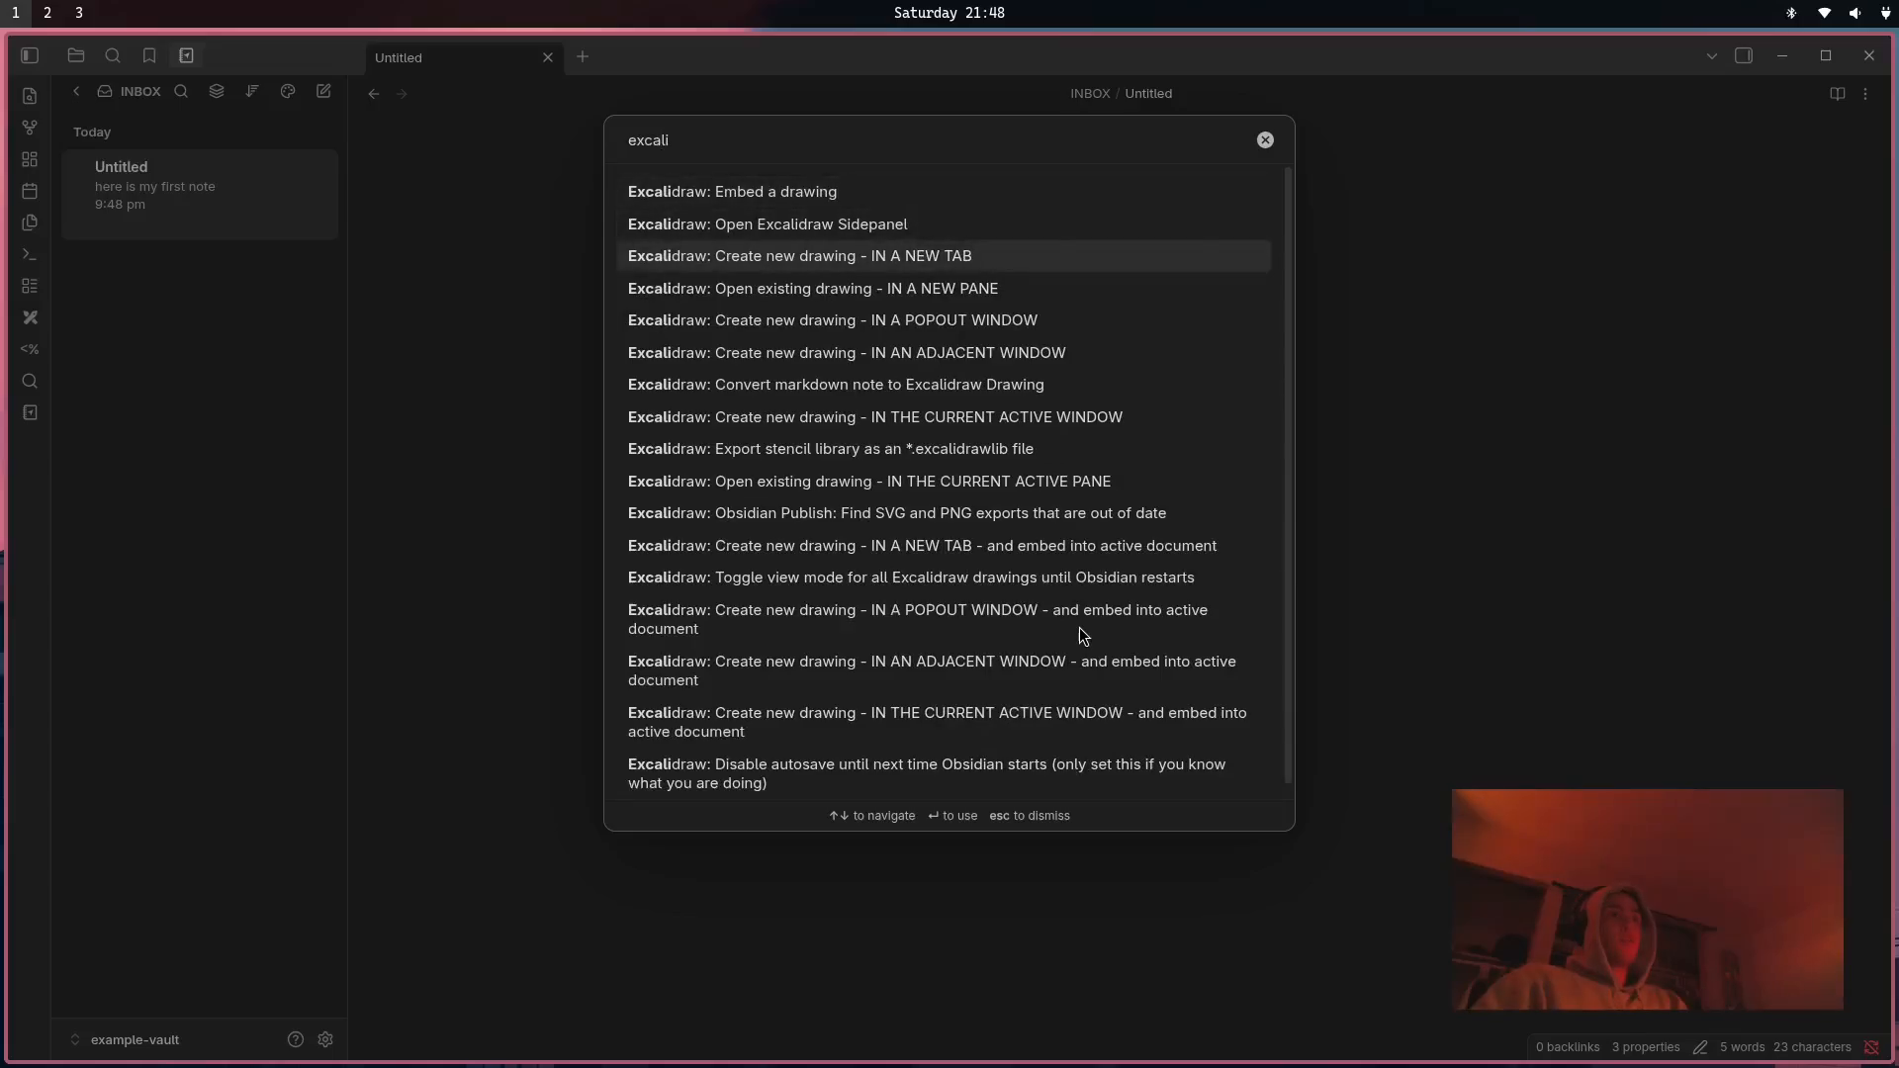
{"action": "left_click", "coordinate": [833, 247]}
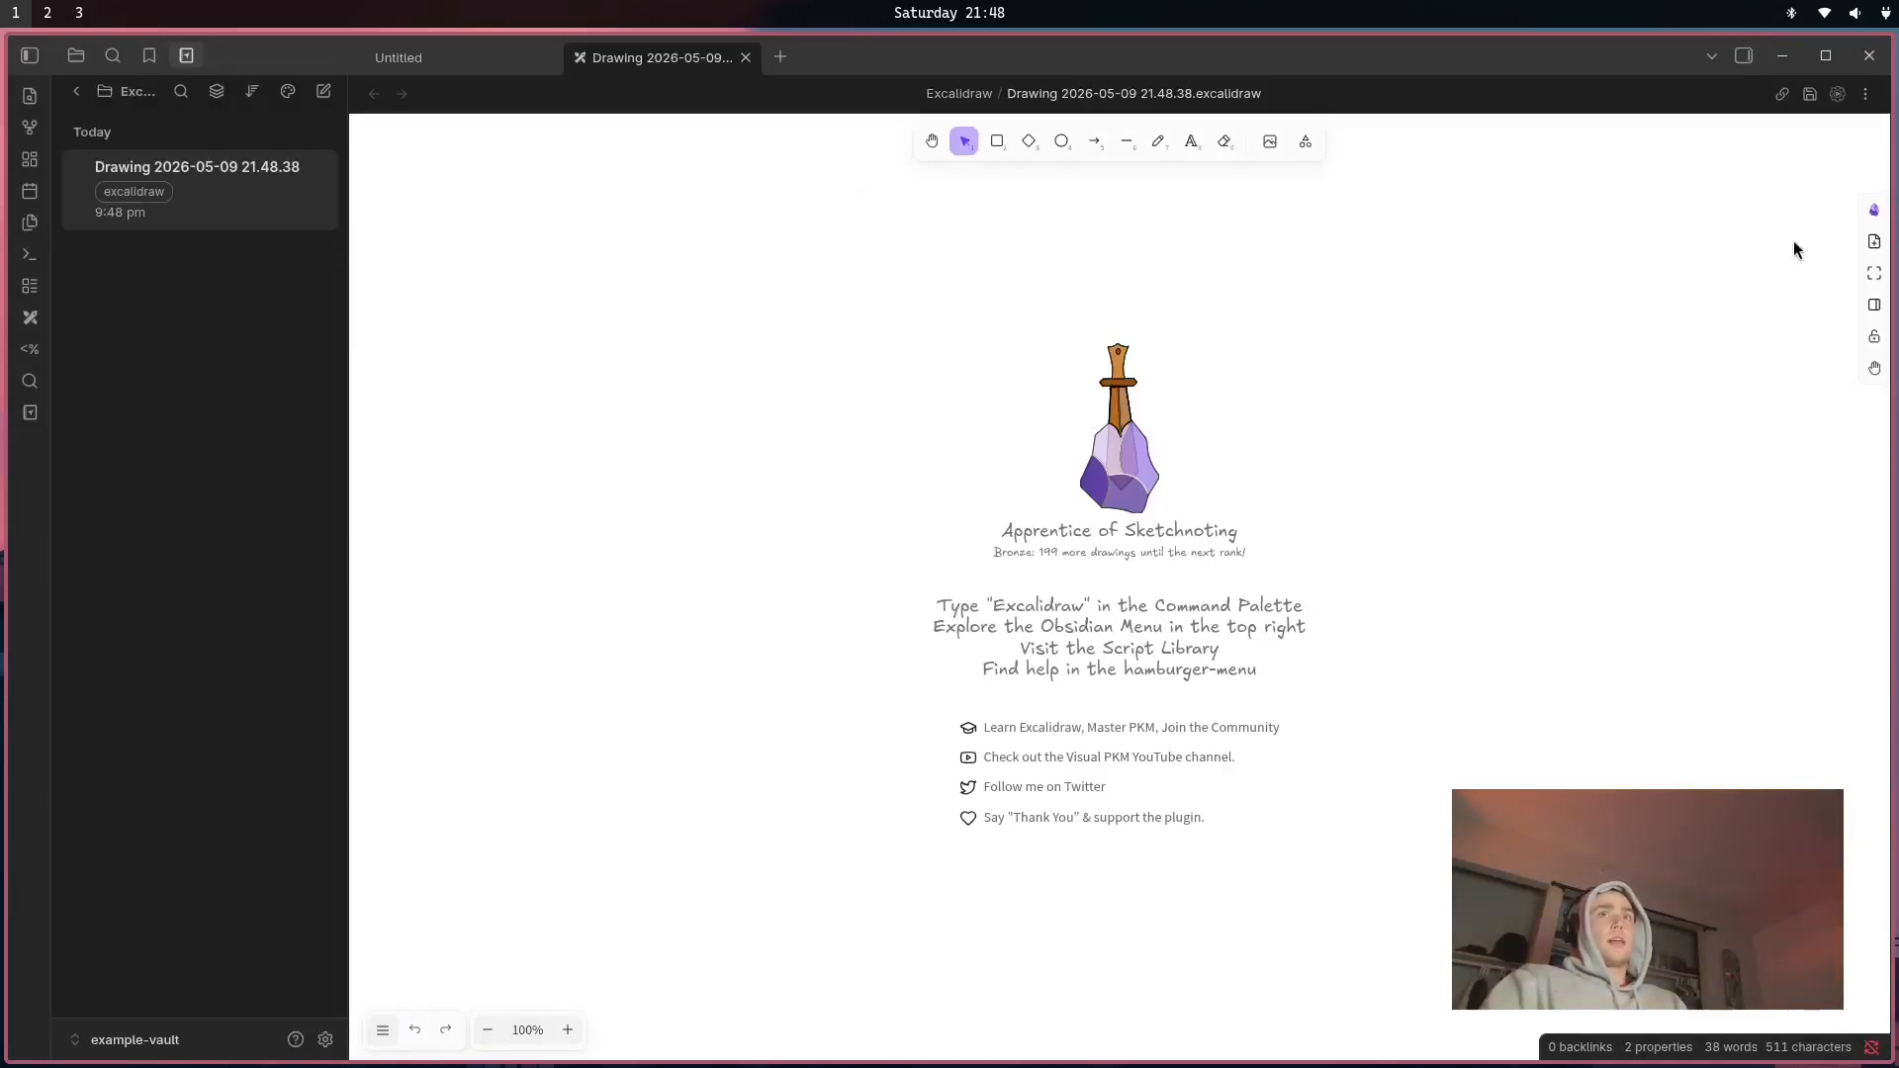
Draw a wide rectangle with an arrow pointing down to a smaller rectangle below it.
{"action": "left_click", "coordinate": [997, 140]}
{"action": "left_click_drag", "start_coordinate": [729, 276], "coordinate": [1175, 406]}
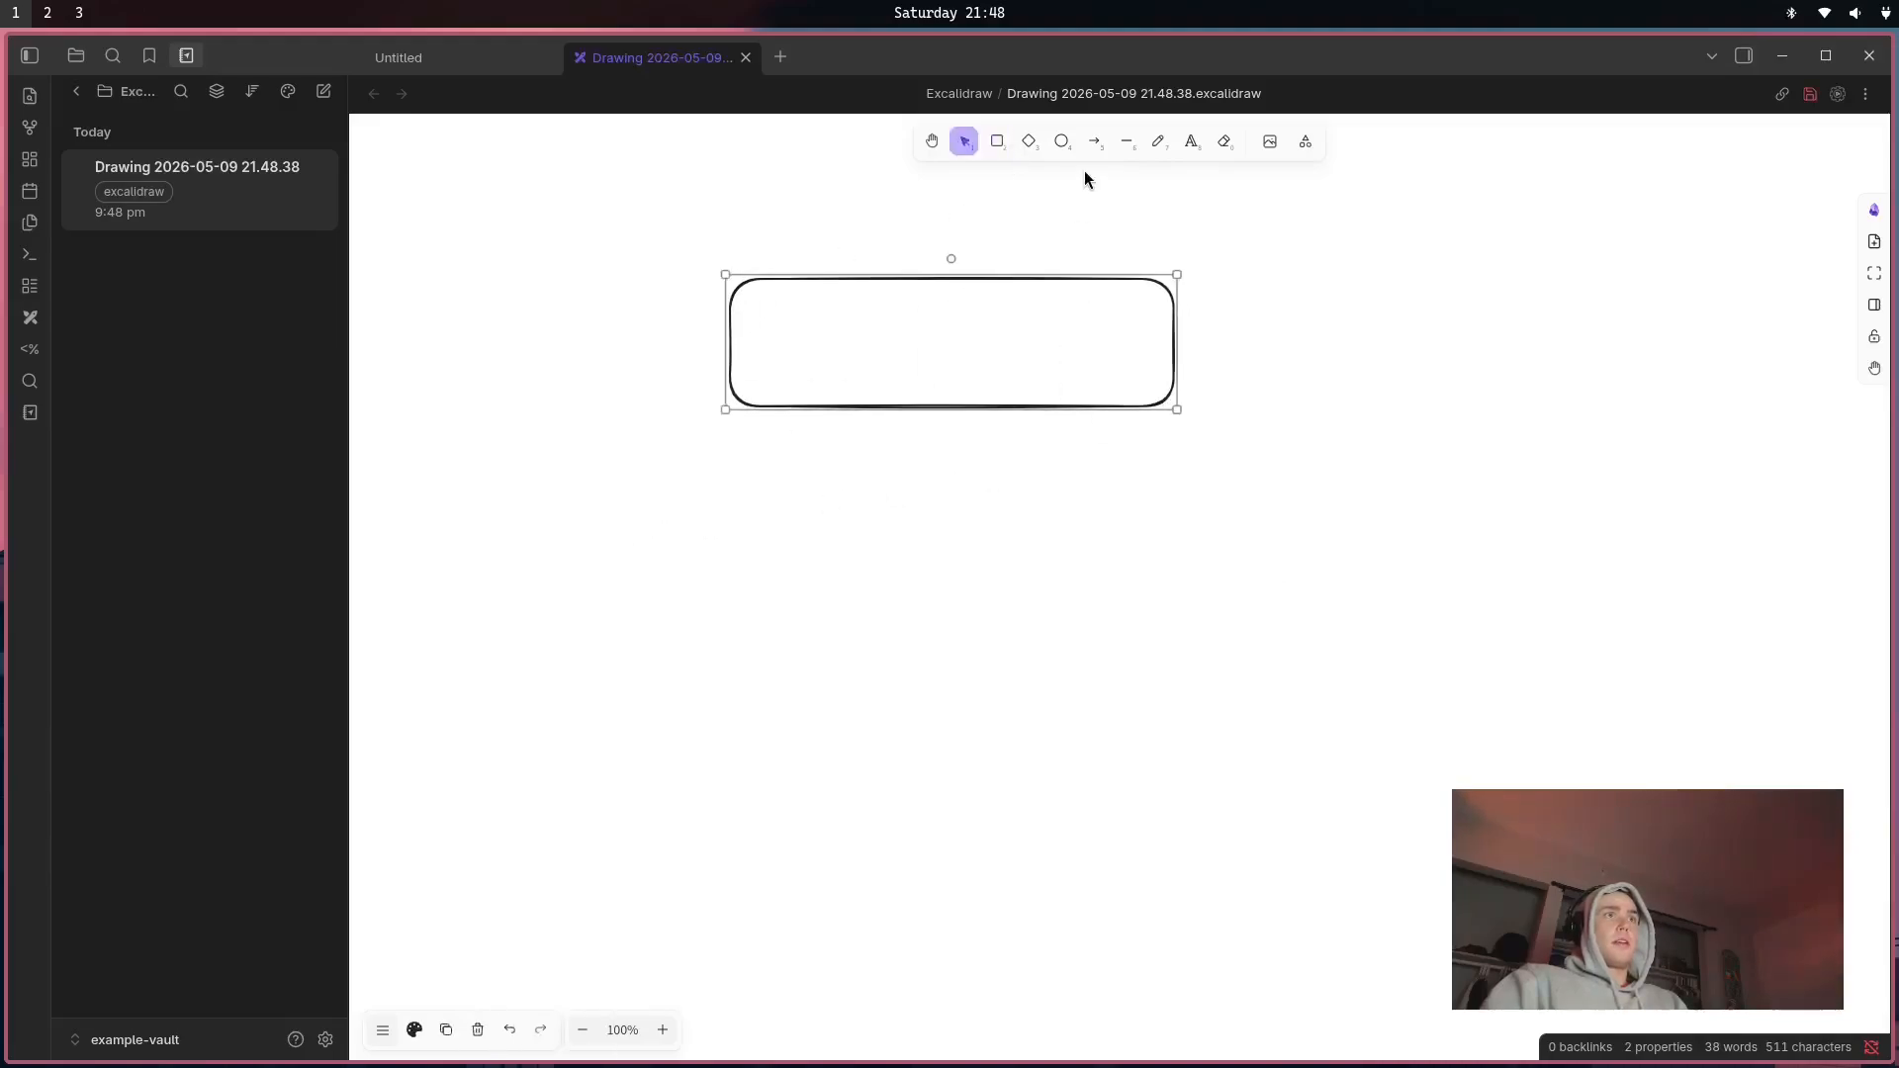
{"action": "left_click", "coordinate": [1095, 141]}
{"action": "left_click_drag", "start_coordinate": [971, 413], "coordinate": [1056, 704]}
{"action": "left_click", "coordinate": [995, 143]}
Handwrite "No" in the wide rectangle and an X in the small one, and draw rough freehand lines around both.
{"action": "left_click", "coordinate": [1191, 145]}
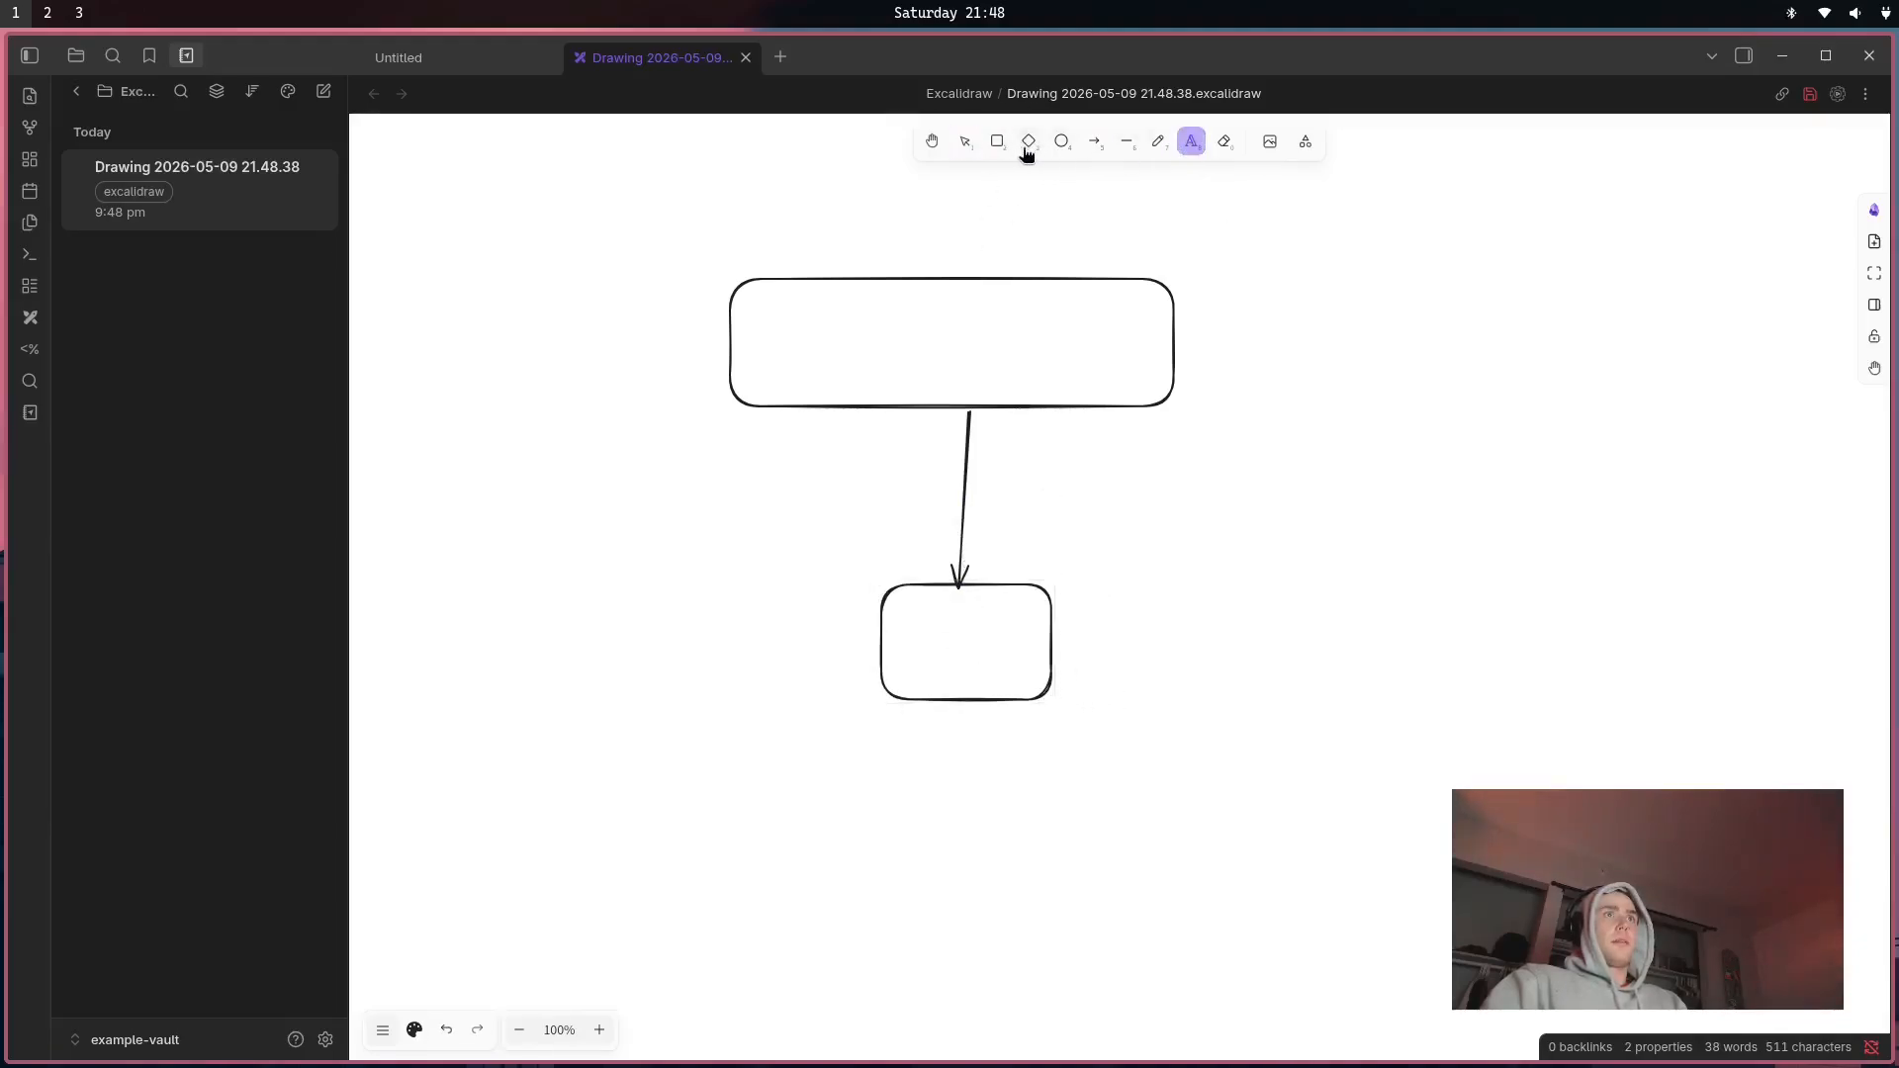
{"action": "left_click", "coordinate": [1159, 141]}
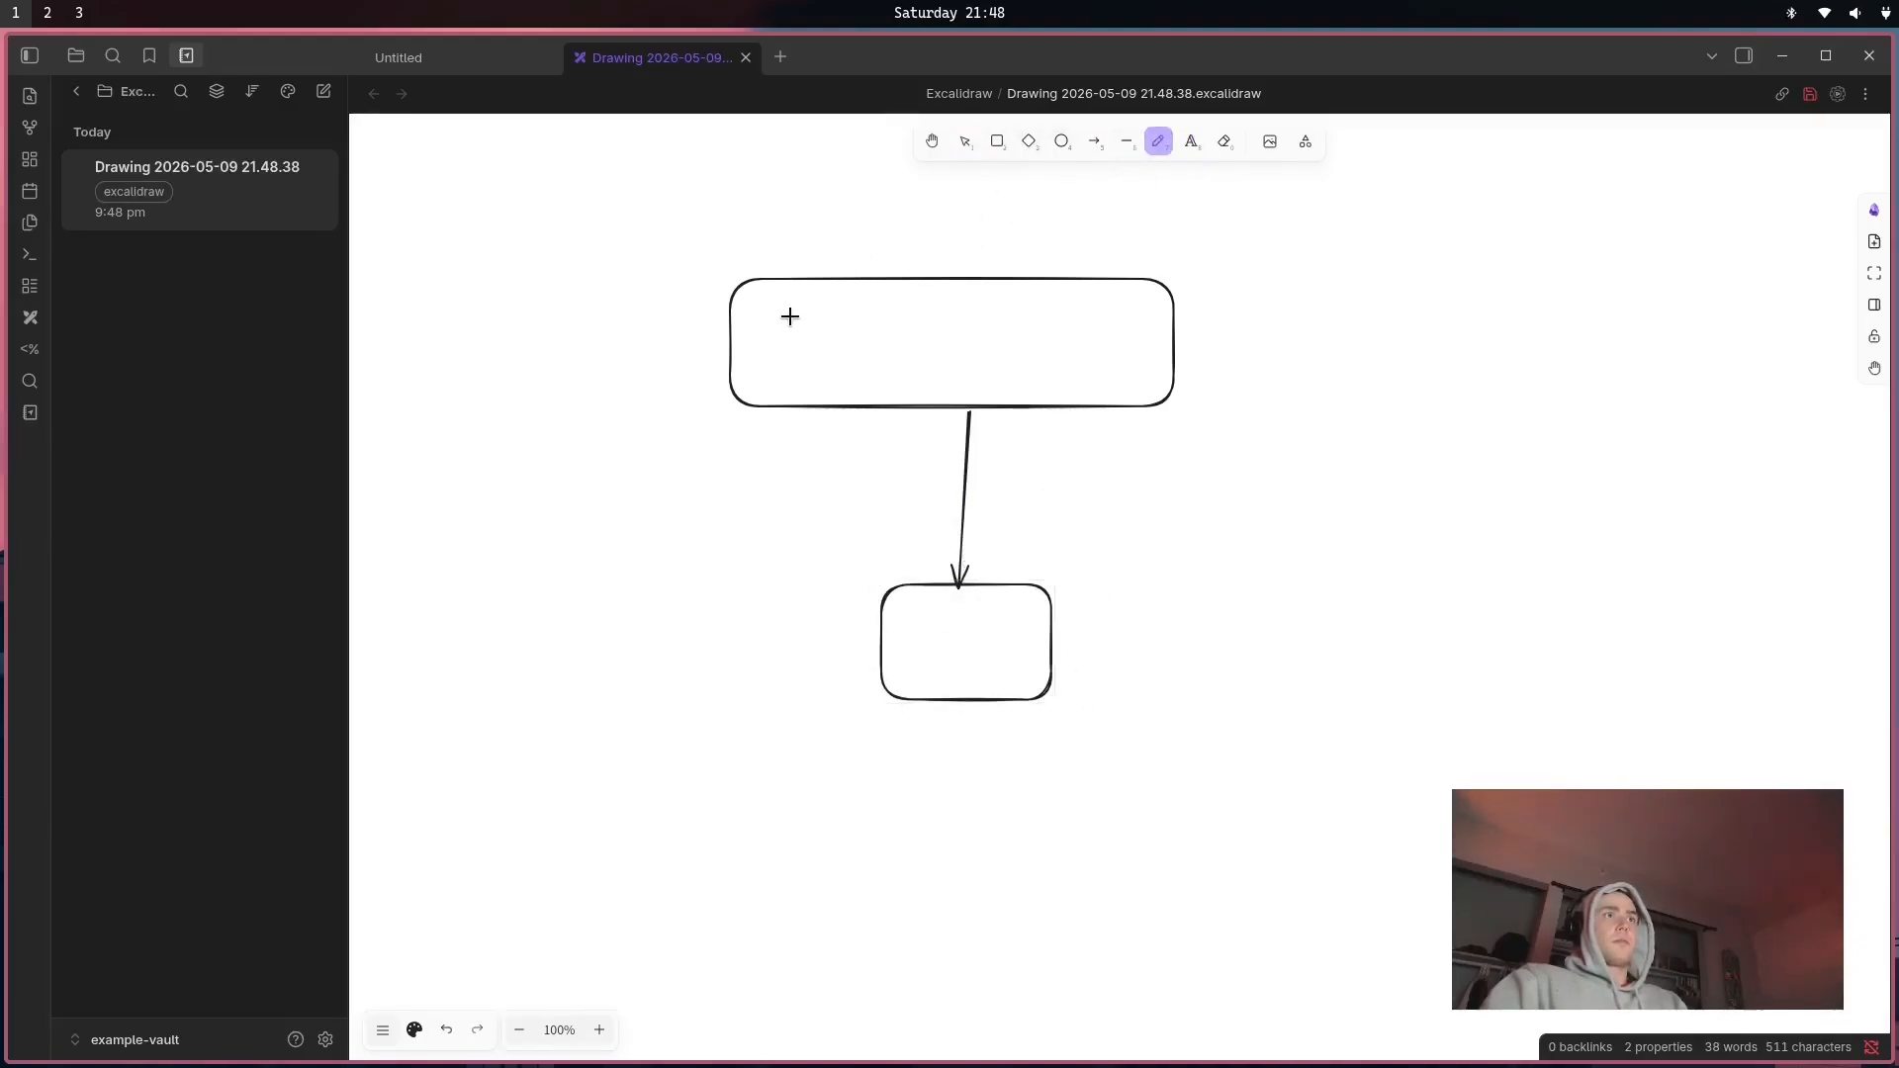
{"action": "mouse_move", "coordinate": [791, 317]}
{"action": "left_mouse_down"}
{"action": "mouse_move", "coordinate": [851, 377]}
{"action": "mouse_move", "coordinate": [906, 284]}
{"action": "left_mouse_up"}
{"action": "mouse_move", "coordinate": [987, 329]}
{"action": "left_mouse_down"}
{"action": "mouse_move", "coordinate": [967, 390]}
{"action": "mouse_move", "coordinate": [947, 307]}
{"action": "left_mouse_up"}
{"action": "left_click_drag", "start_coordinate": [926, 616], "coordinate": [1006, 717]}
{"action": "left_click_drag", "start_coordinate": [999, 639], "coordinate": [919, 706]}
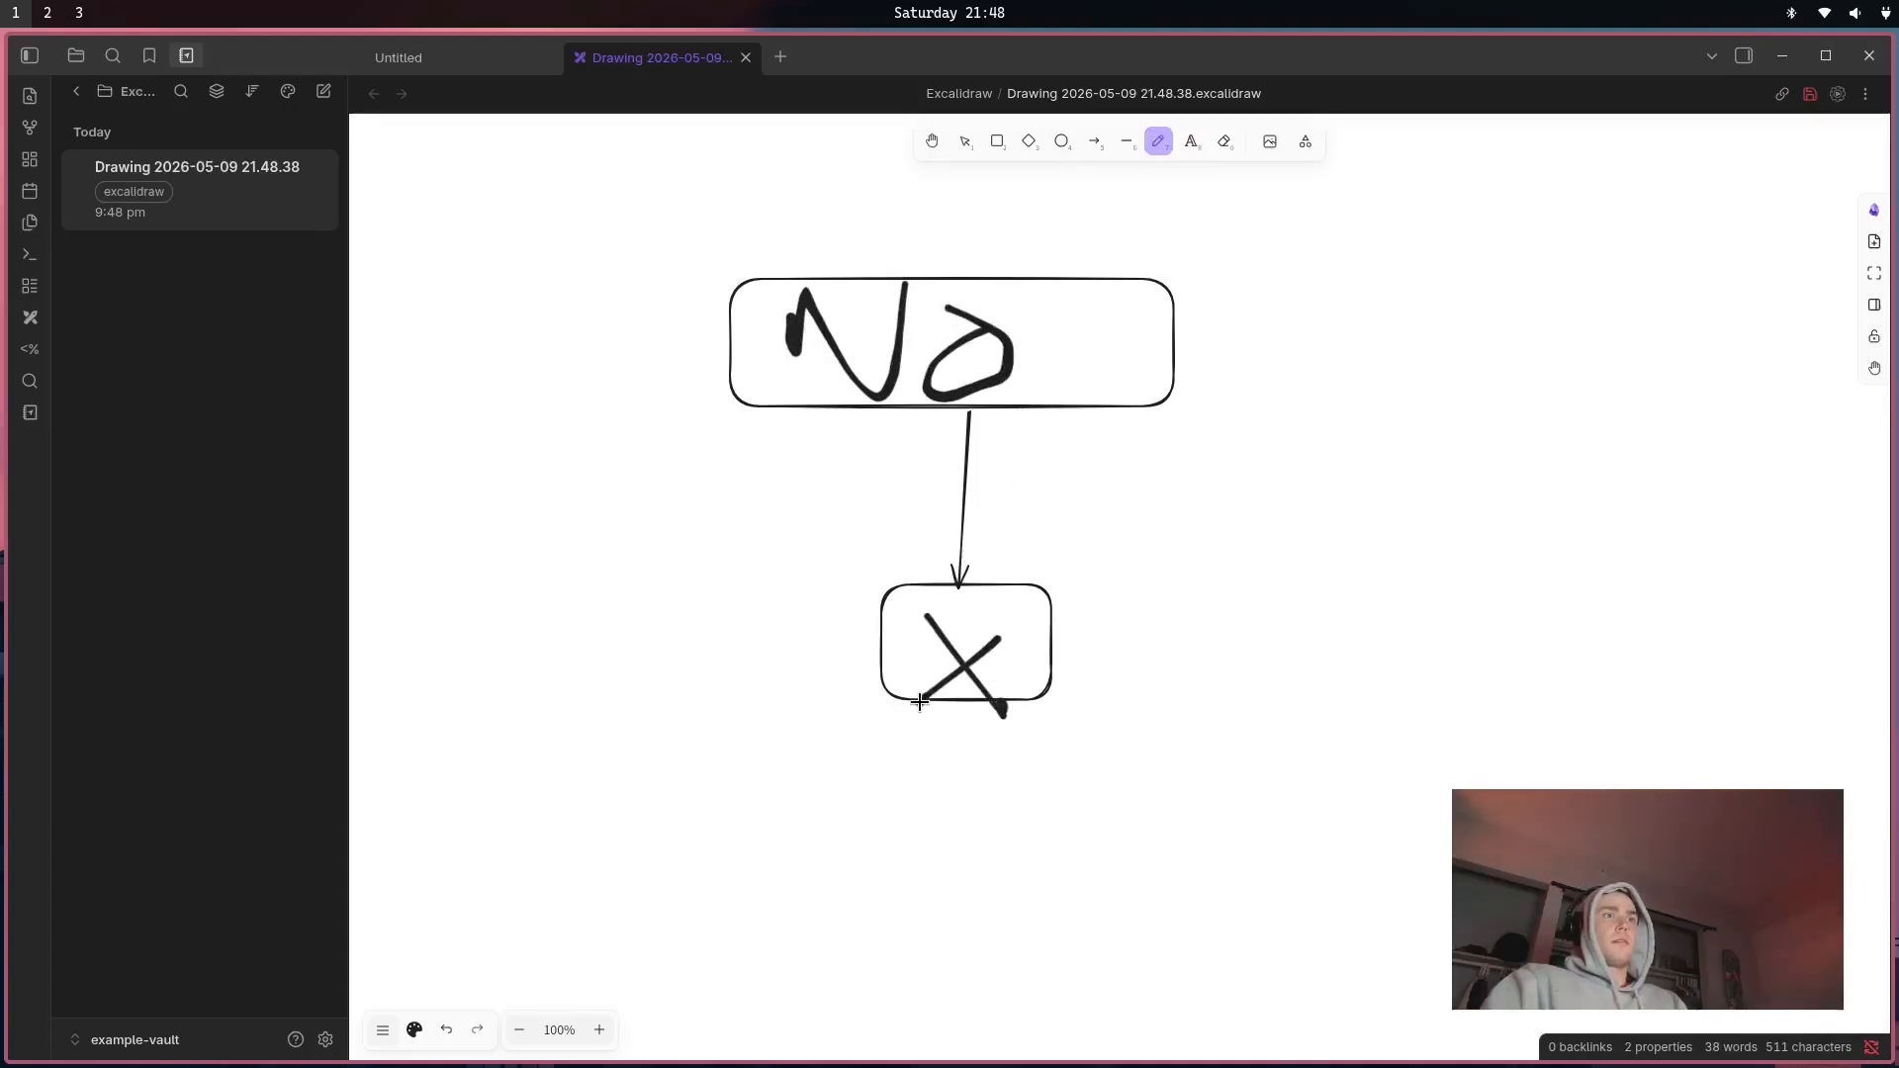
{"action": "mouse_move", "coordinate": [804, 235]}
{"action": "left_mouse_down"}
{"action": "mouse_move", "coordinate": [551, 432]}
{"action": "mouse_move", "coordinate": [839, 1037]}
{"action": "left_mouse_up"}
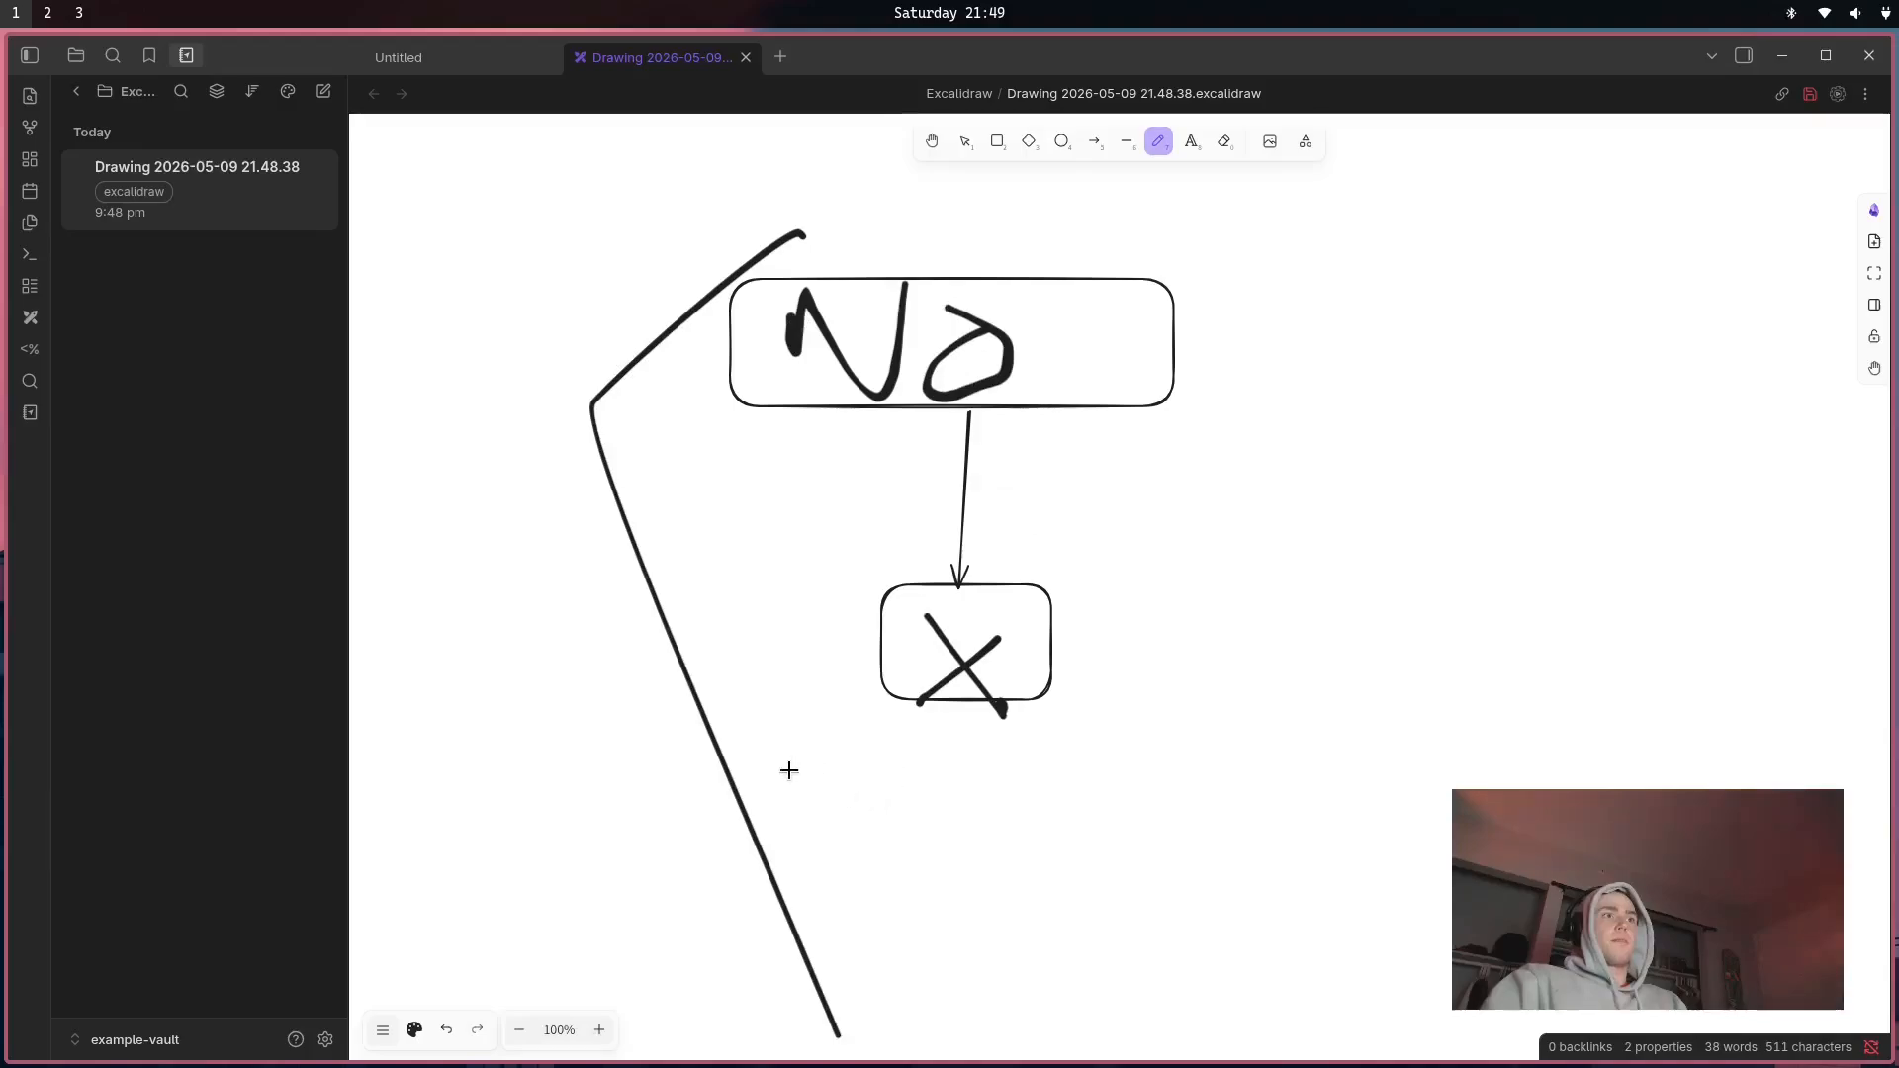
{"action": "mouse_move", "coordinate": [788, 768]}
{"action": "left_mouse_down"}
{"action": "mouse_move", "coordinate": [1514, 404]}
{"action": "mouse_move", "coordinate": [751, 305]}
{"action": "mouse_move", "coordinate": [594, 353]}
{"action": "left_mouse_up"}
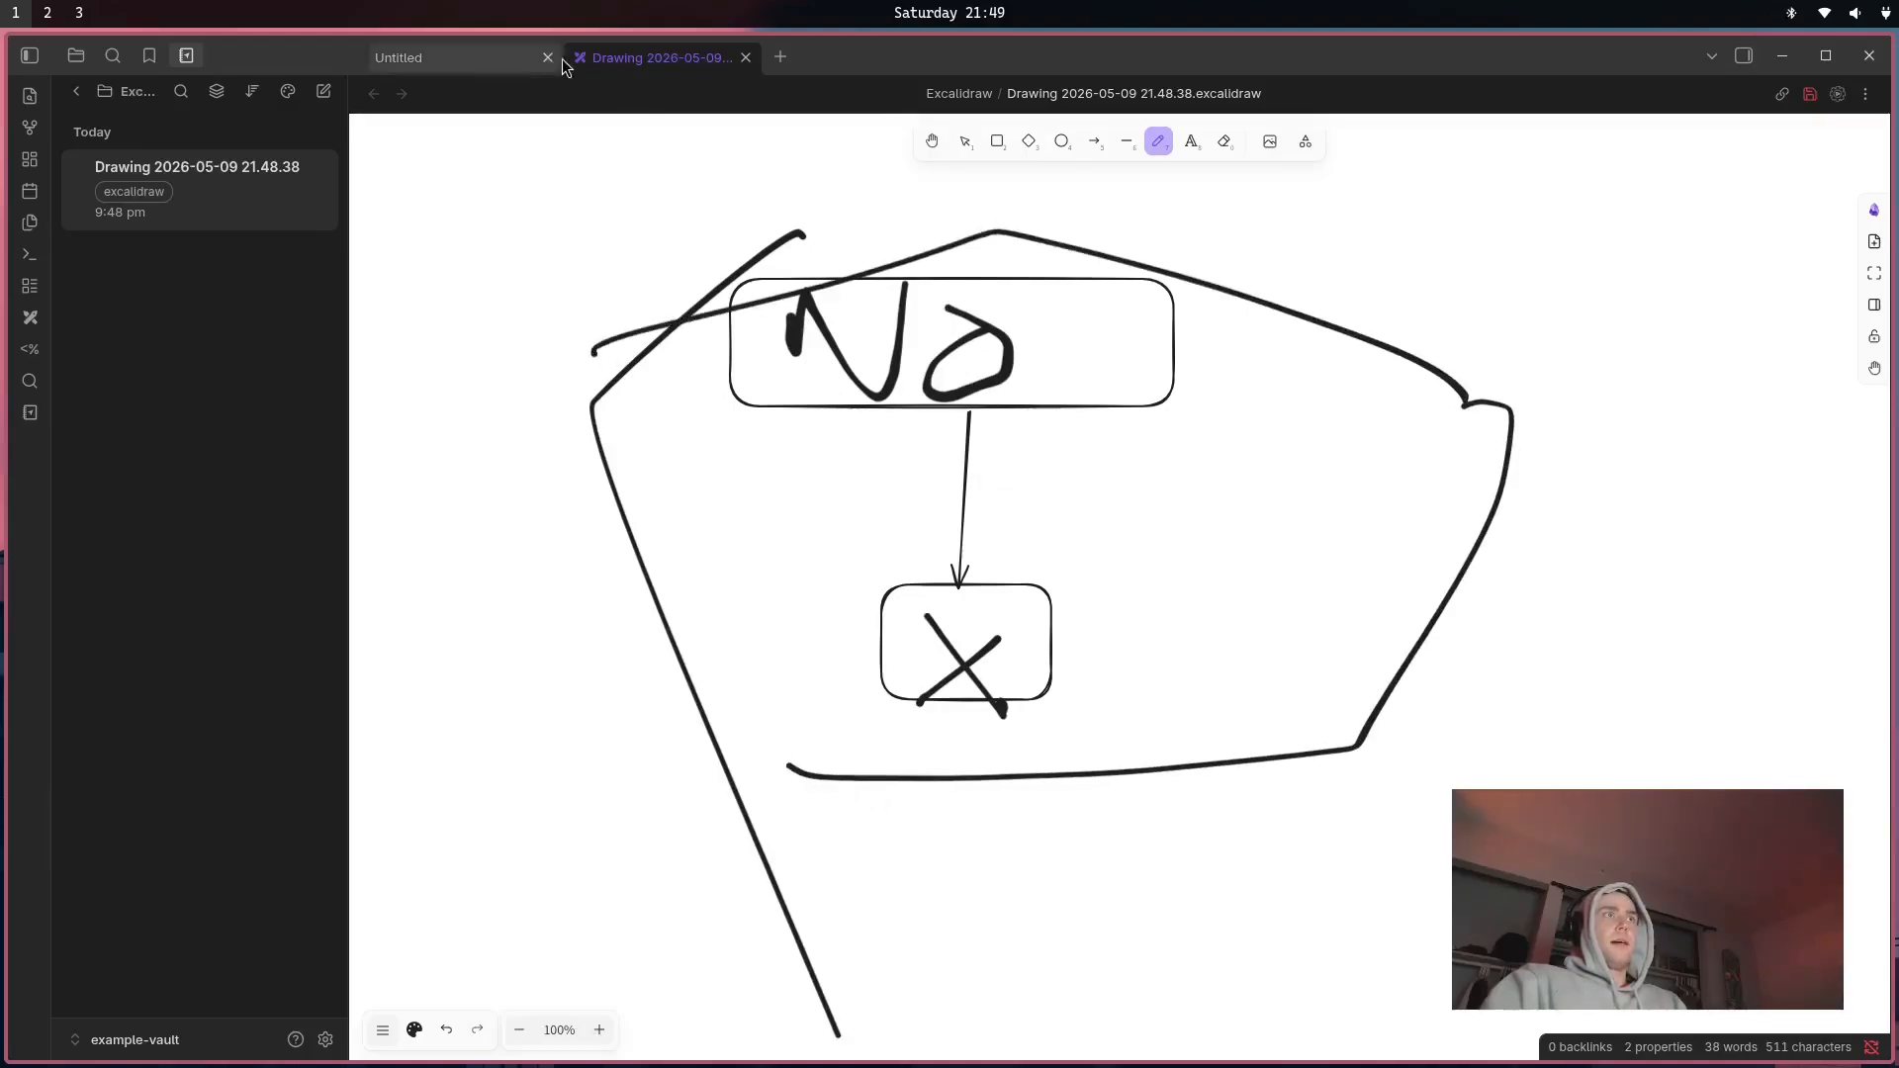
Embed the new Excalidraw drawing in the Untitled note below "here is my first note".
{"action": "left_click", "coordinate": [463, 59]}
{"action": "key", "text": "ctrl+p"}
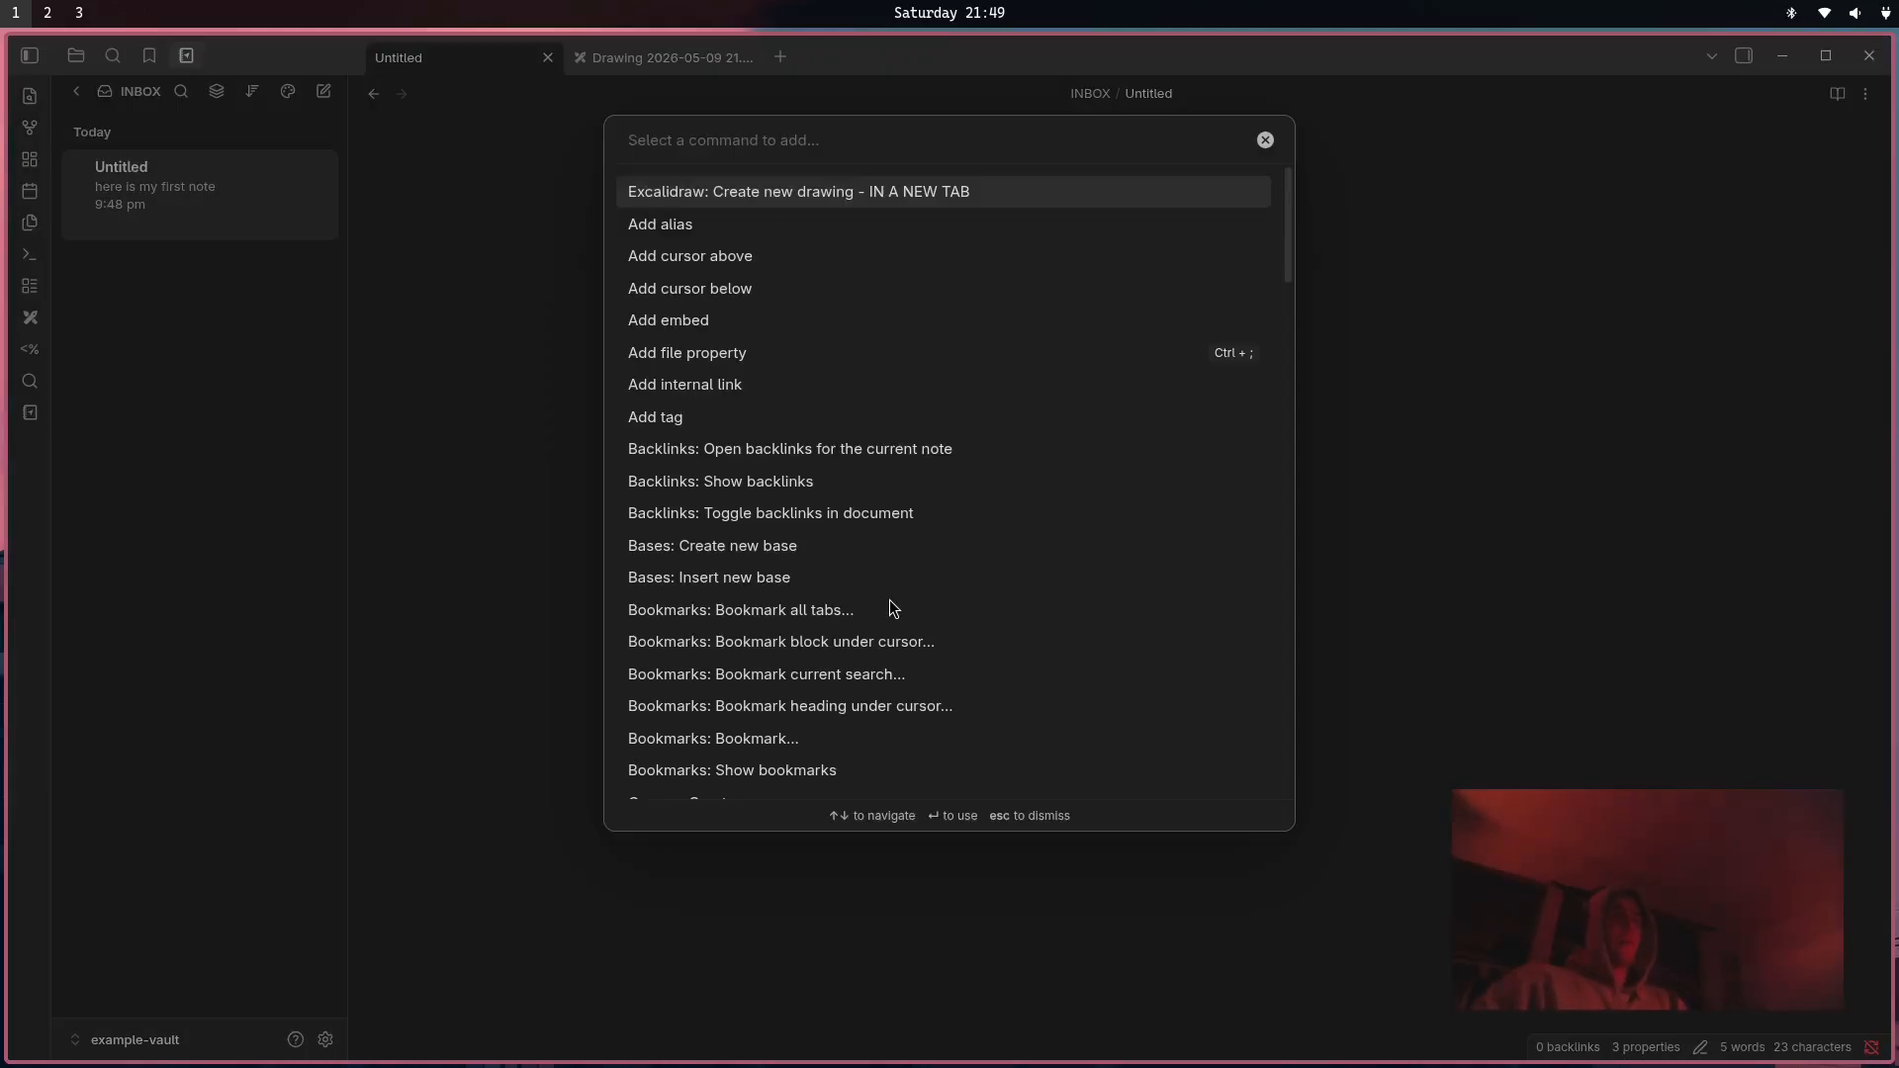
{"action": "key", "text": "Escape"}
{"action": "key", "text": "ctrl+p"}
{"action": "type", "text": "excalidraw"}
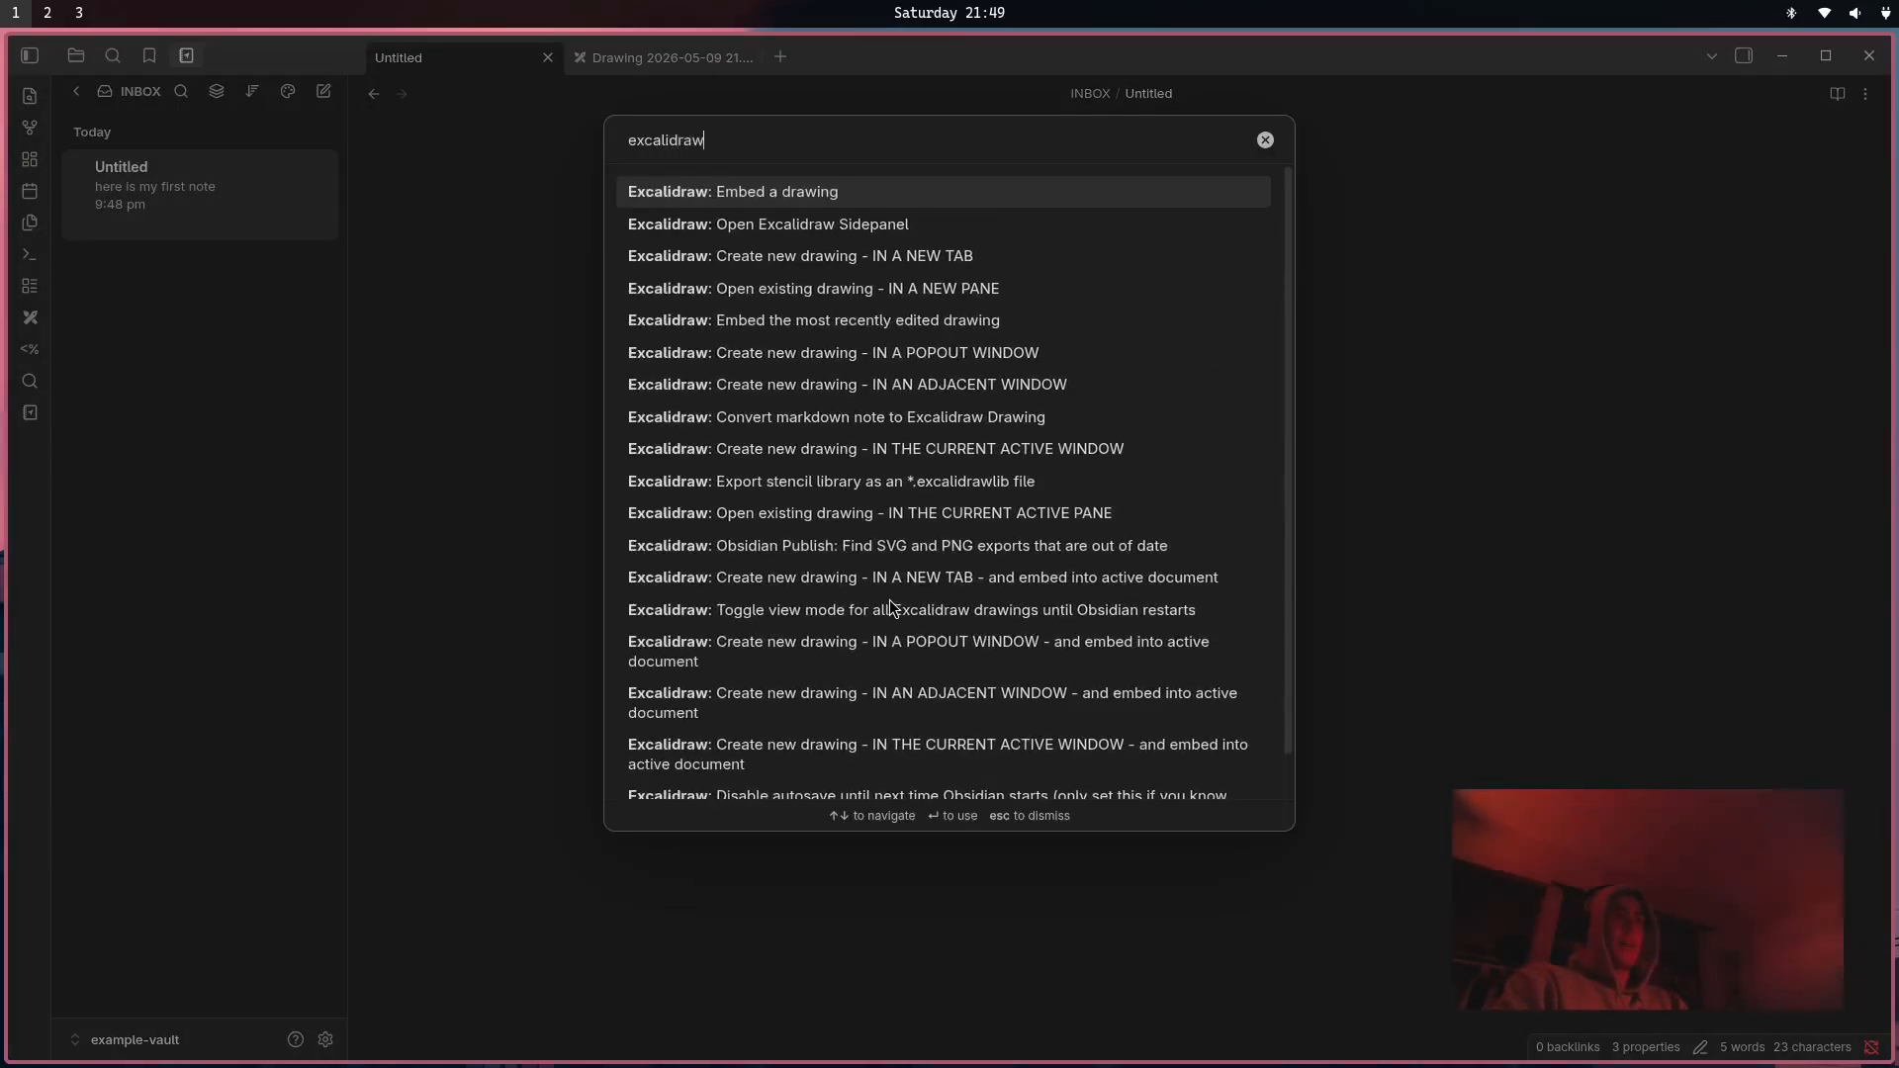
{"action": "key", "text": "Return"}
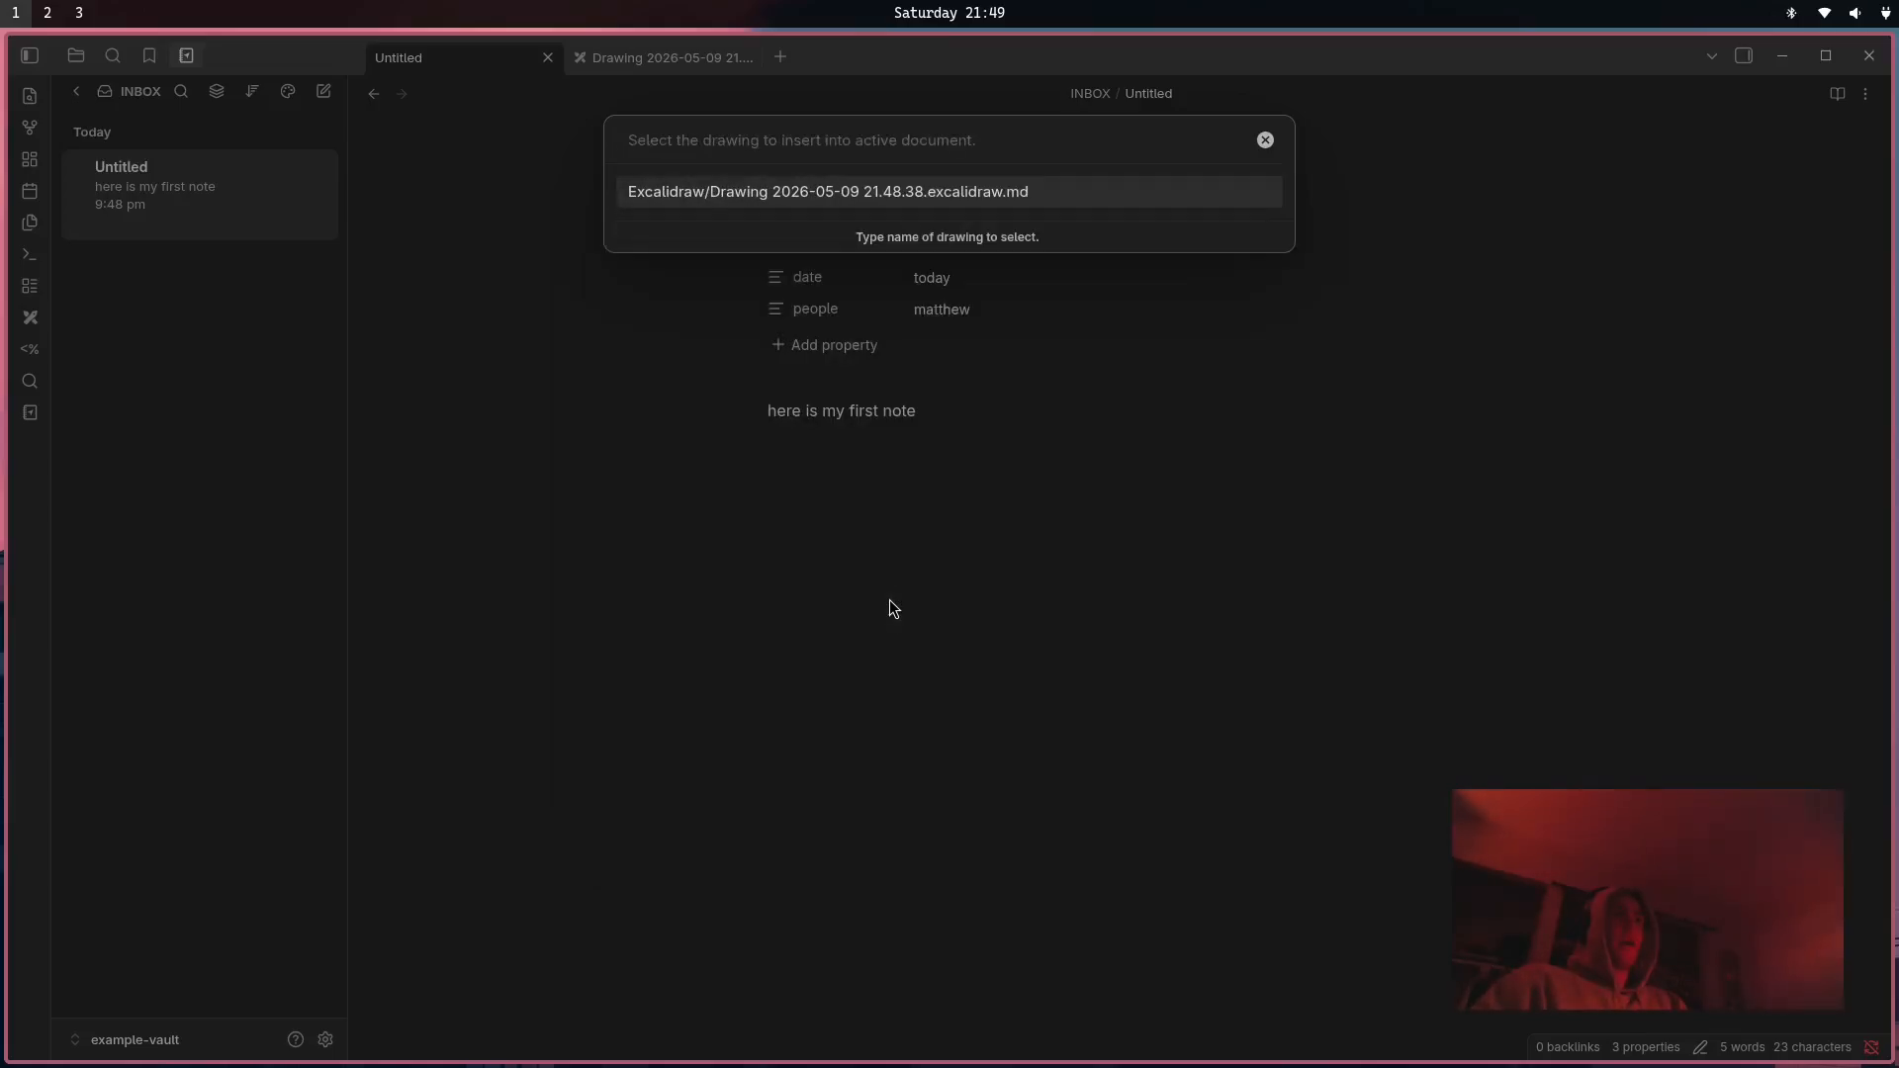
{"action": "left_click", "coordinate": [995, 194]}
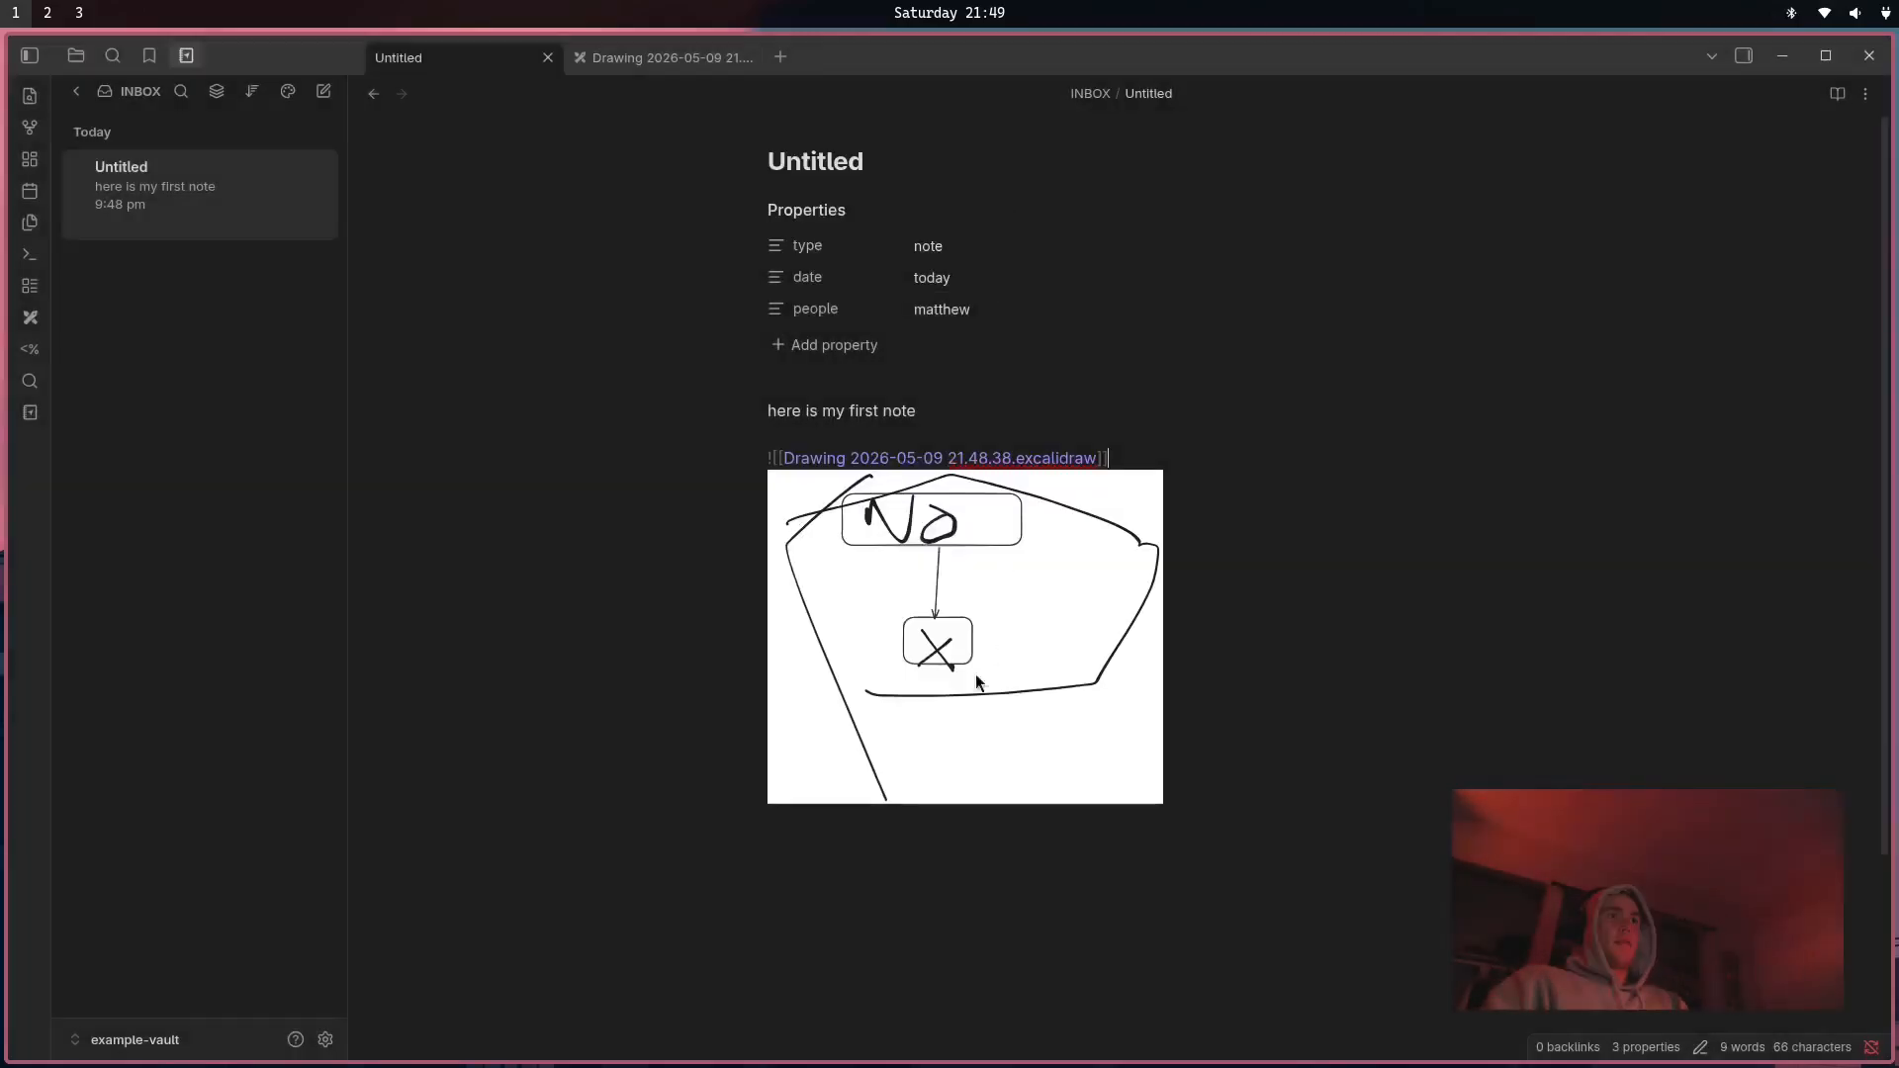
{"action": "left_click", "coordinate": [994, 421]}
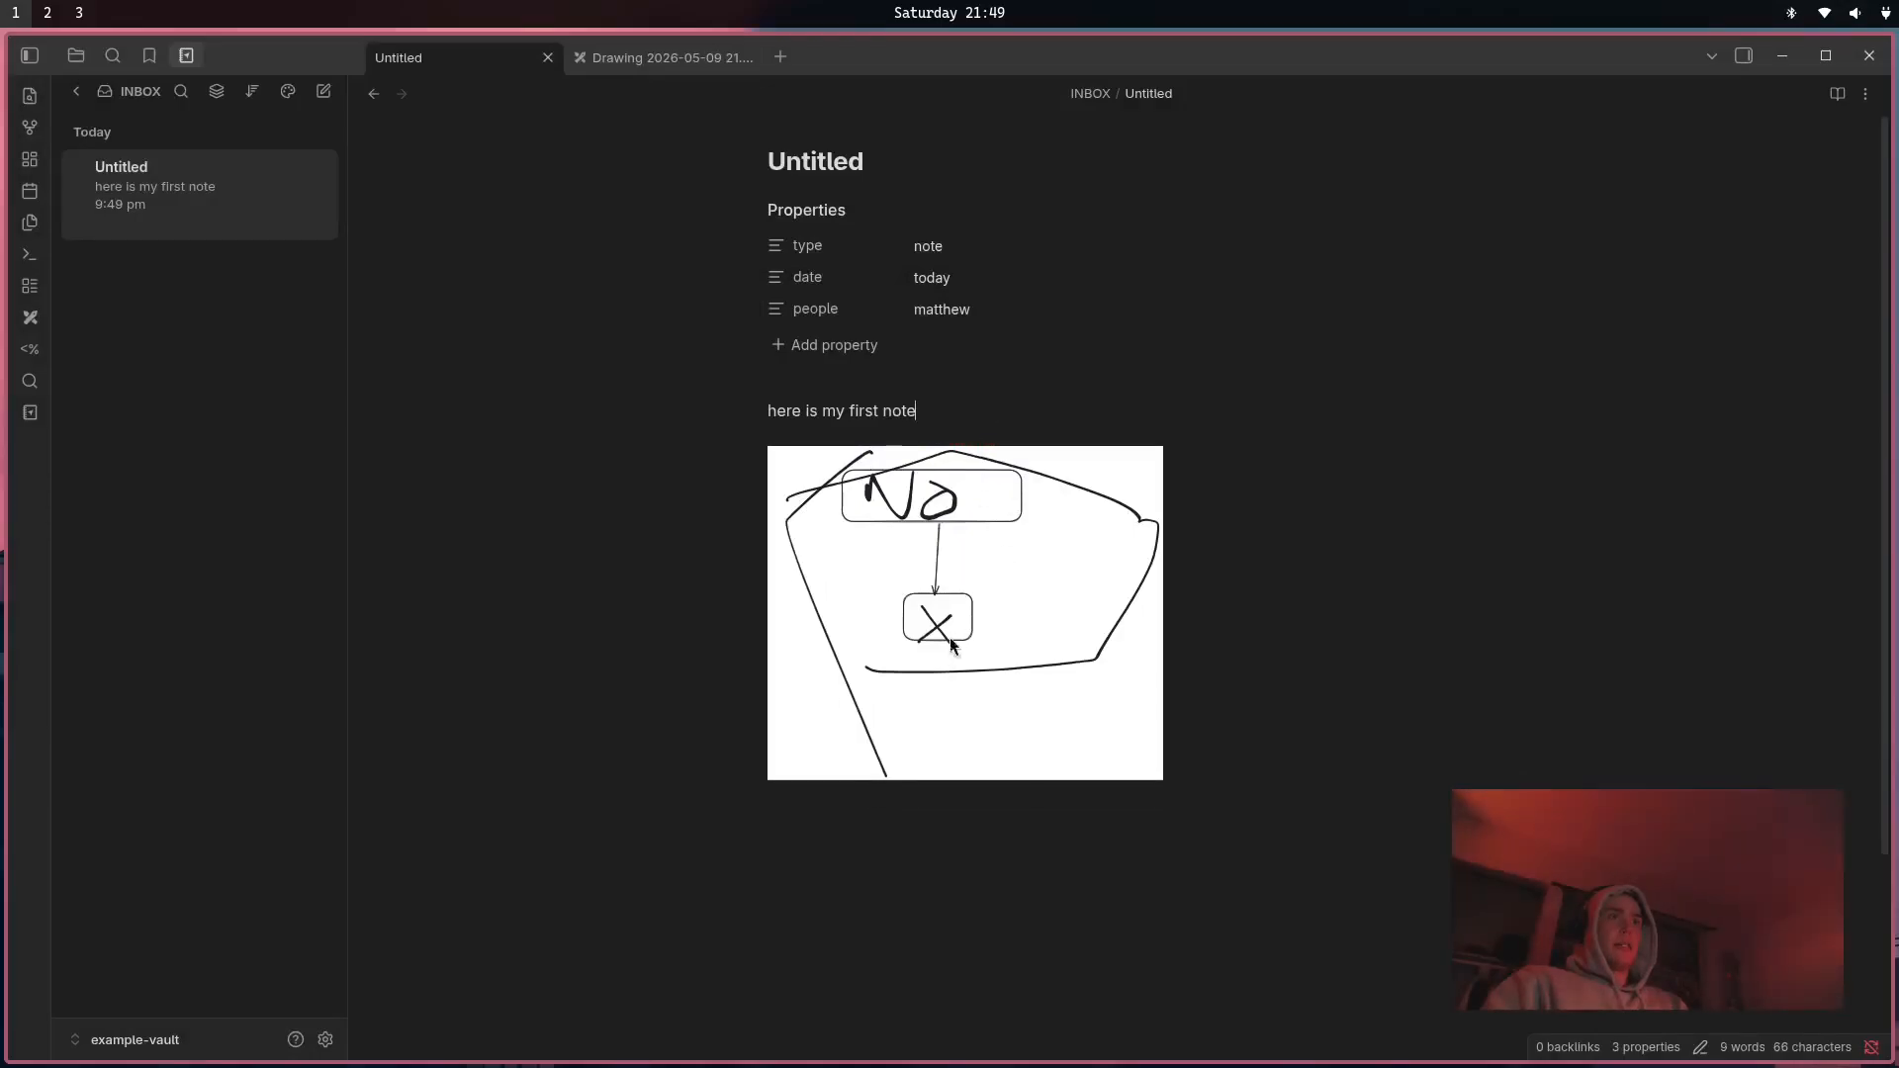
Add a circle beside the small rectangle in the Excalidraw drawing.
{"action": "left_click", "coordinate": [625, 58]}
{"action": "left_click", "coordinate": [1062, 141]}
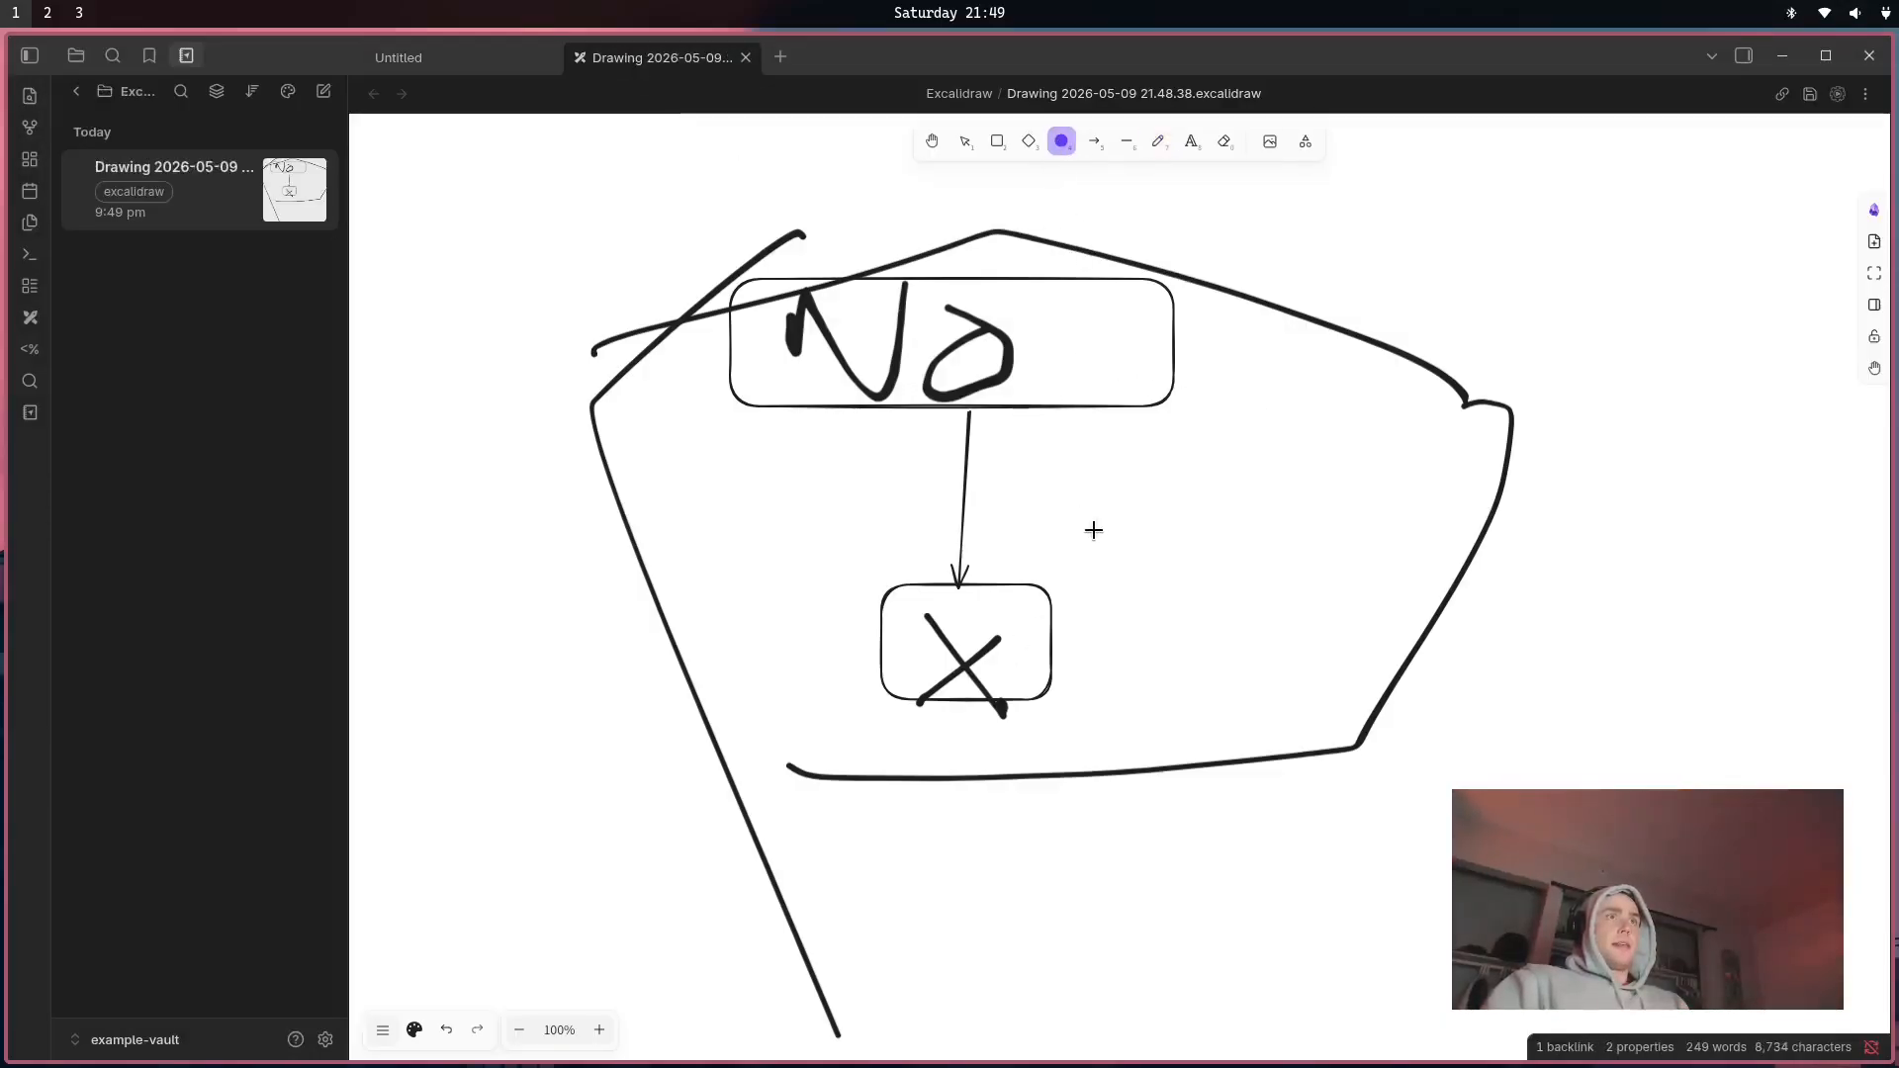
{"action": "left_click_drag", "start_coordinate": [1097, 469], "coordinate": [1370, 734]}
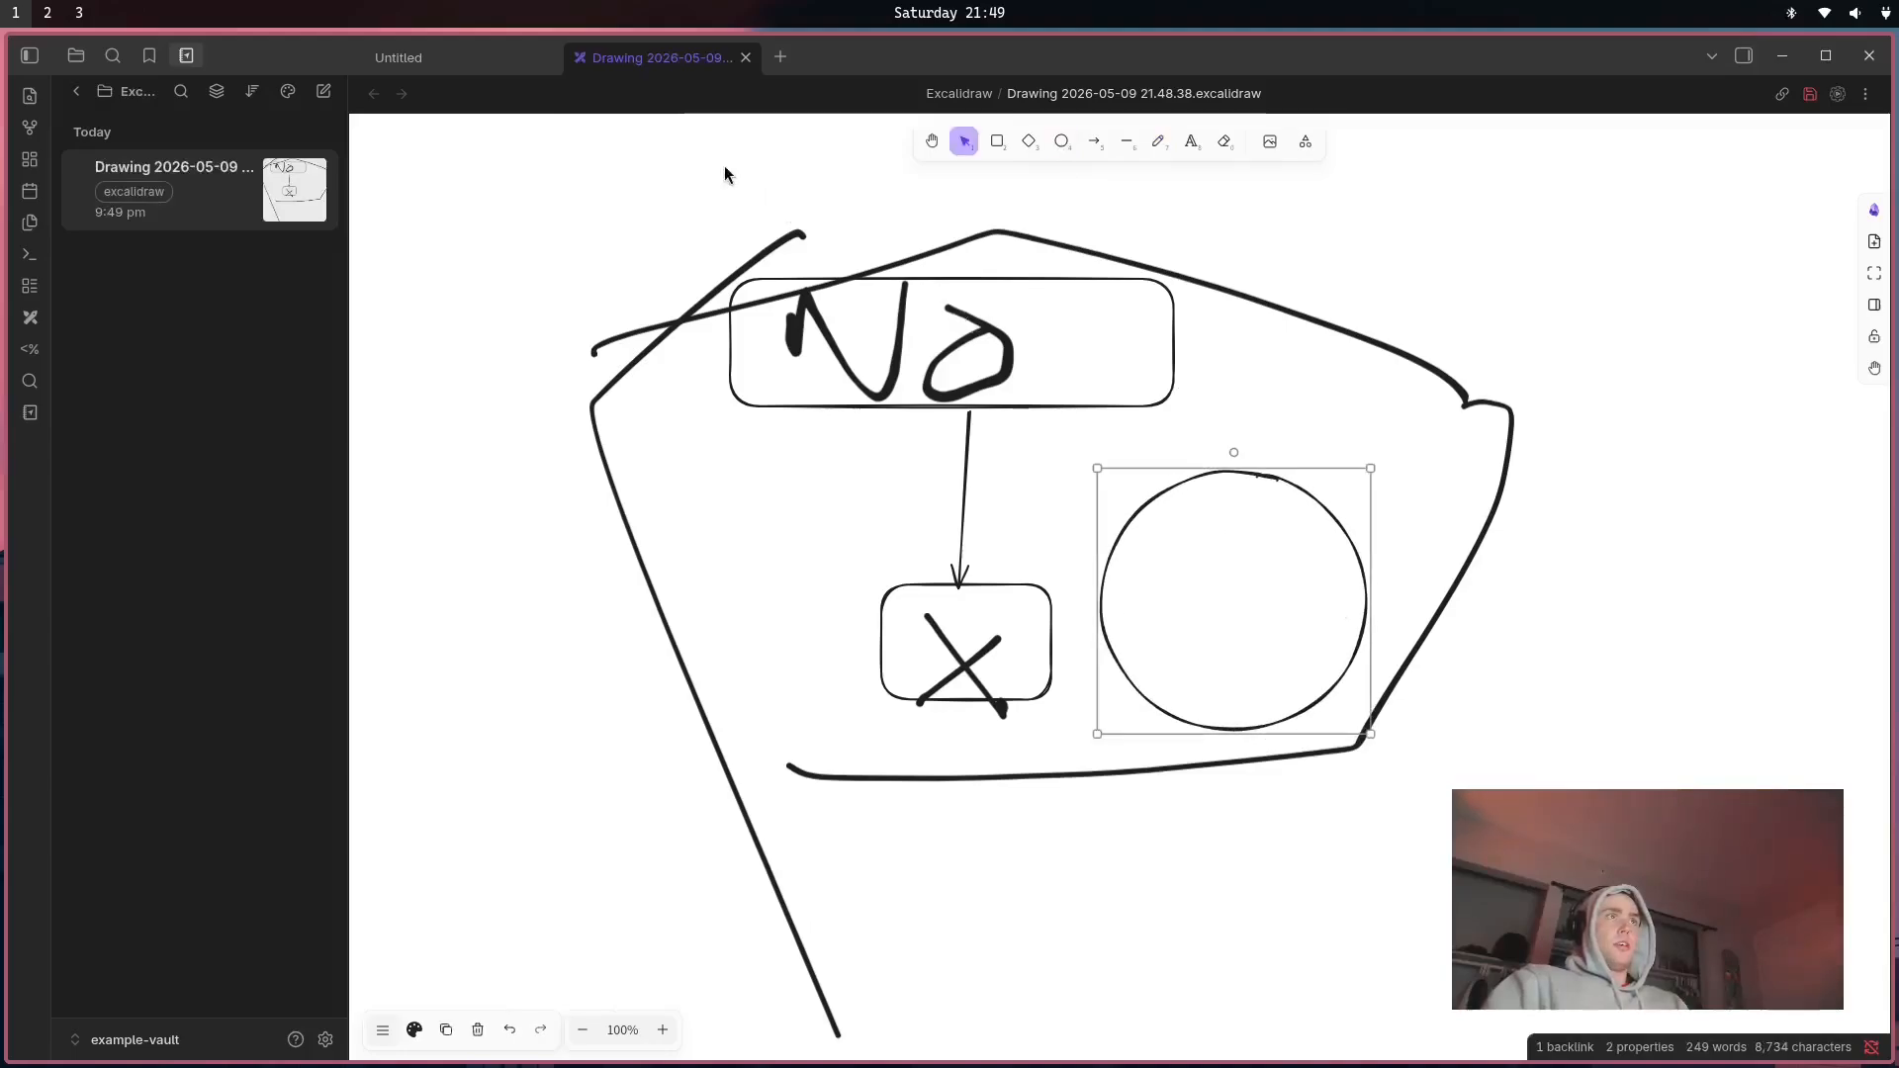
Compare the drawing embedded in the Untitled note with the edited Excalidraw drawing.
{"action": "left_click", "coordinate": [451, 61]}
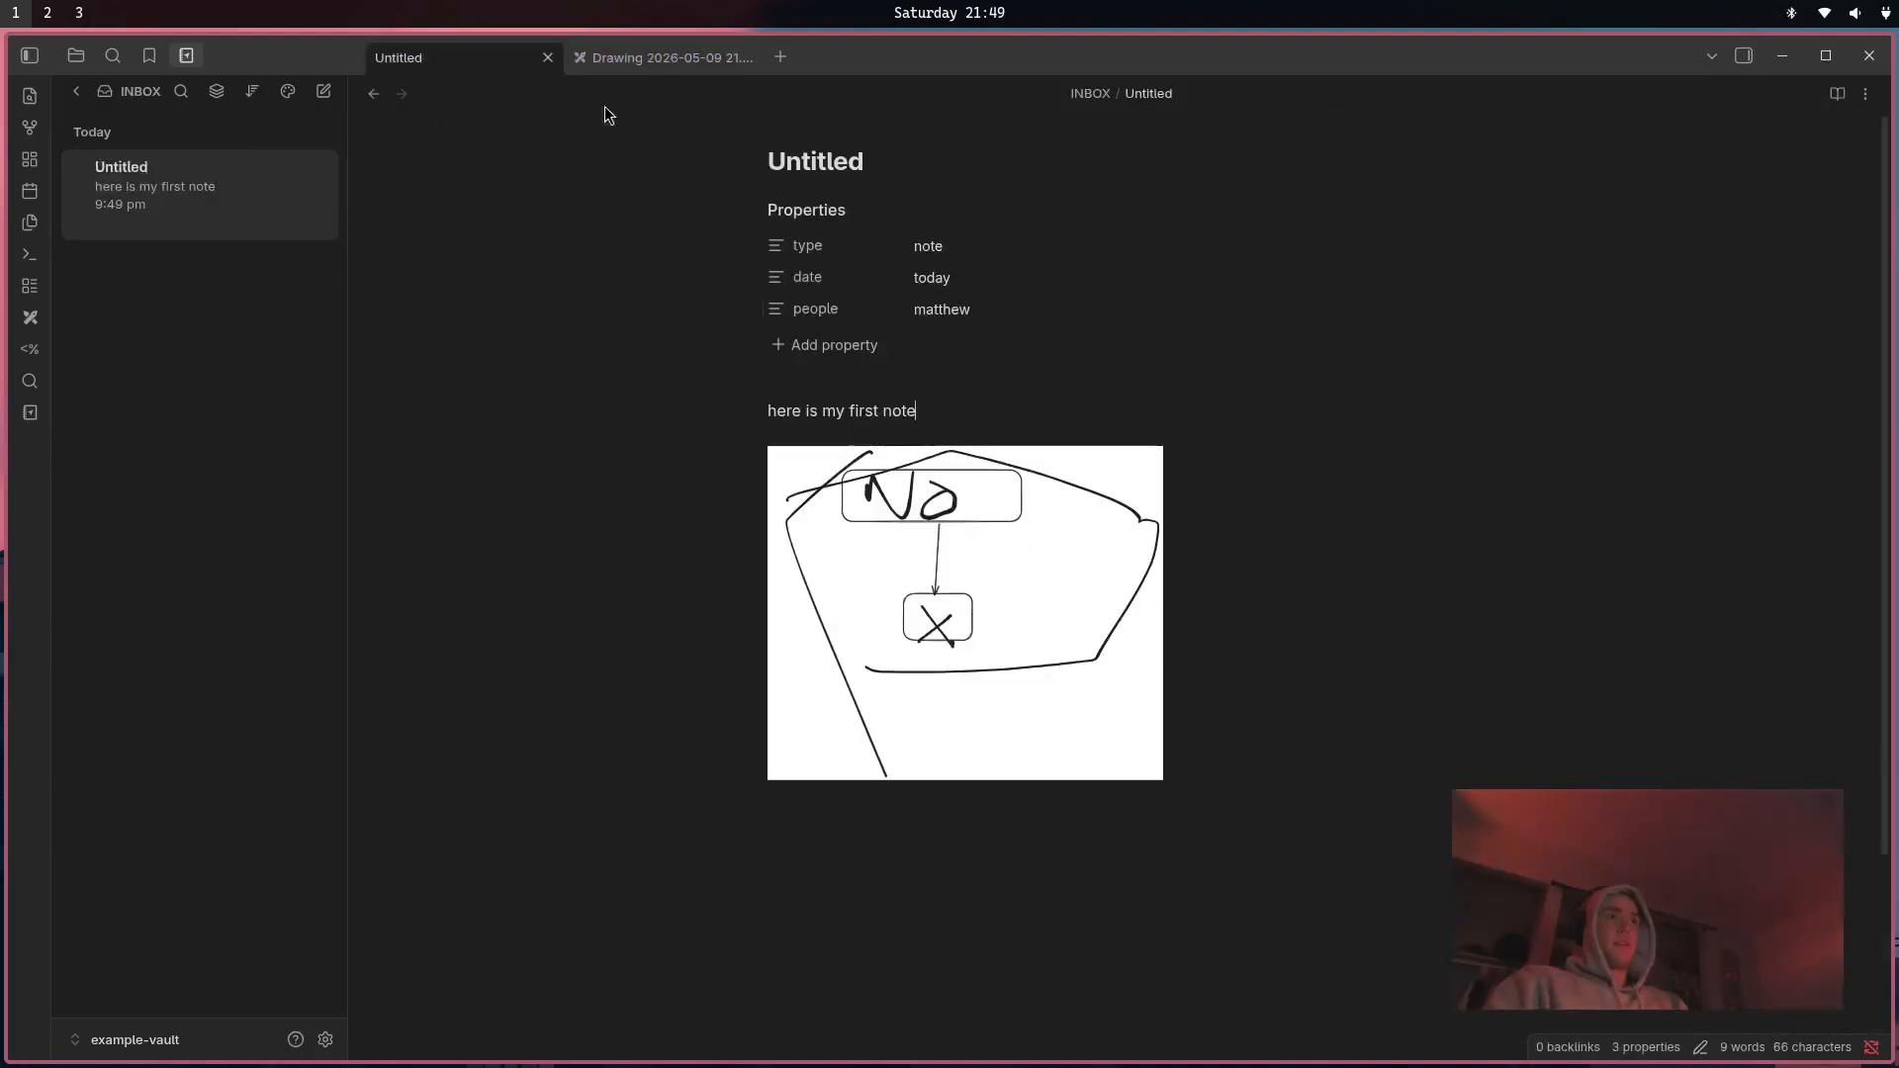
{"action": "left_click", "coordinate": [619, 51]}
{"action": "left_click", "coordinate": [573, 215]}
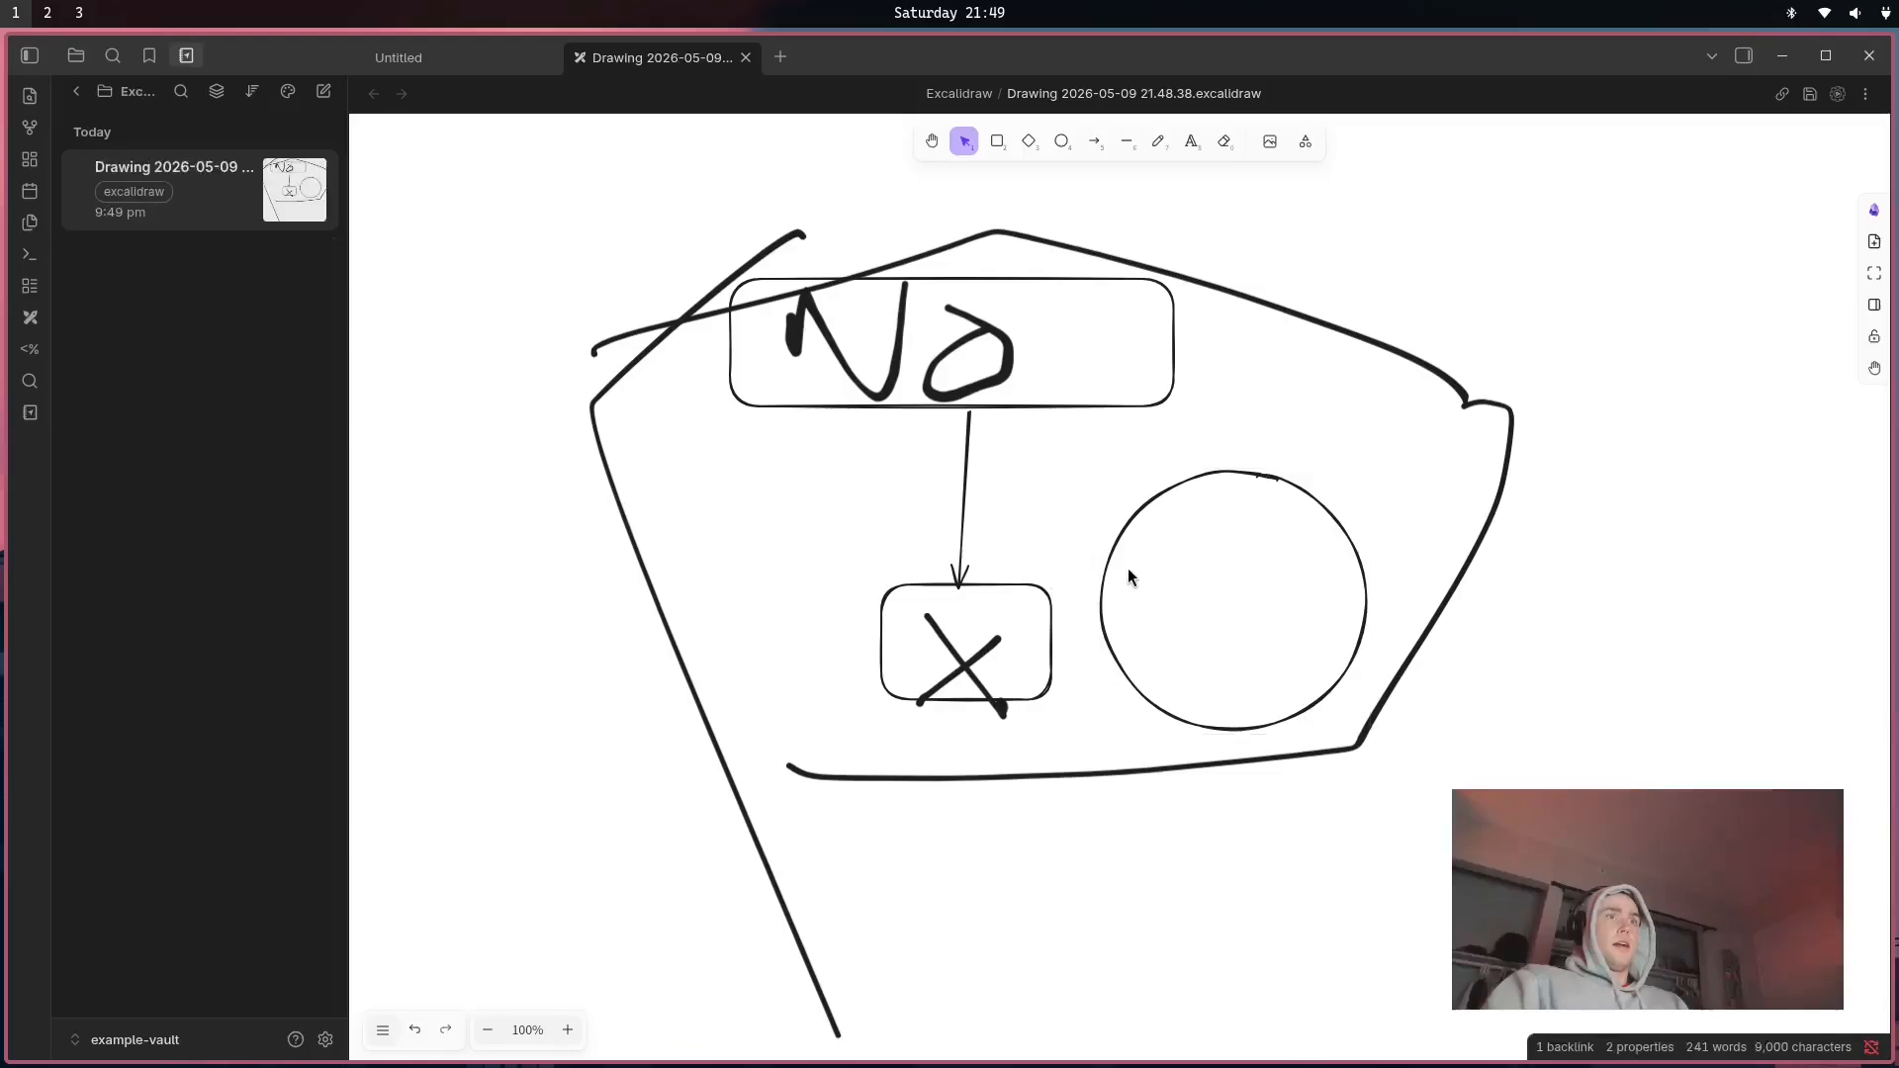
{"action": "left_click", "coordinate": [516, 61]}
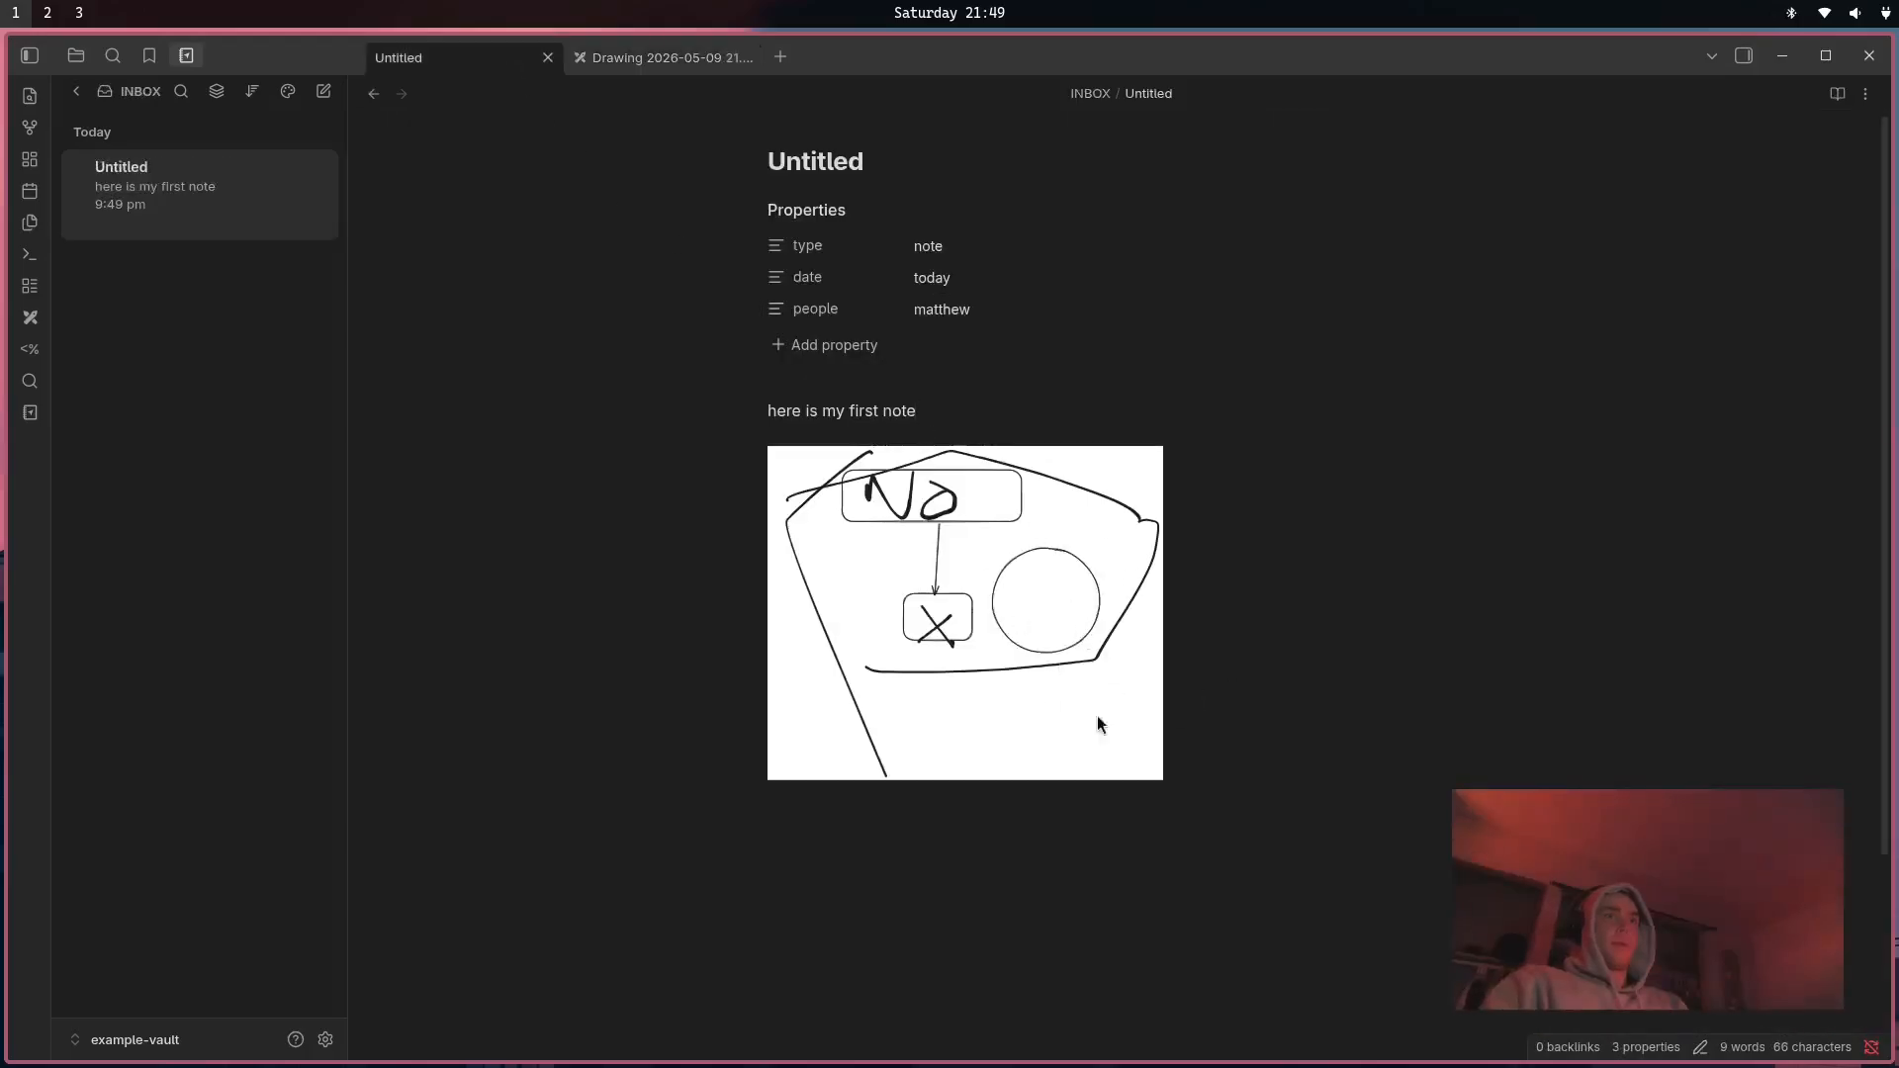
Switch to the second-brain vault and open the "pim - Pi IMproved" note from the Projects note in a new tab.
{"action": "key", "text": "super+Left"}
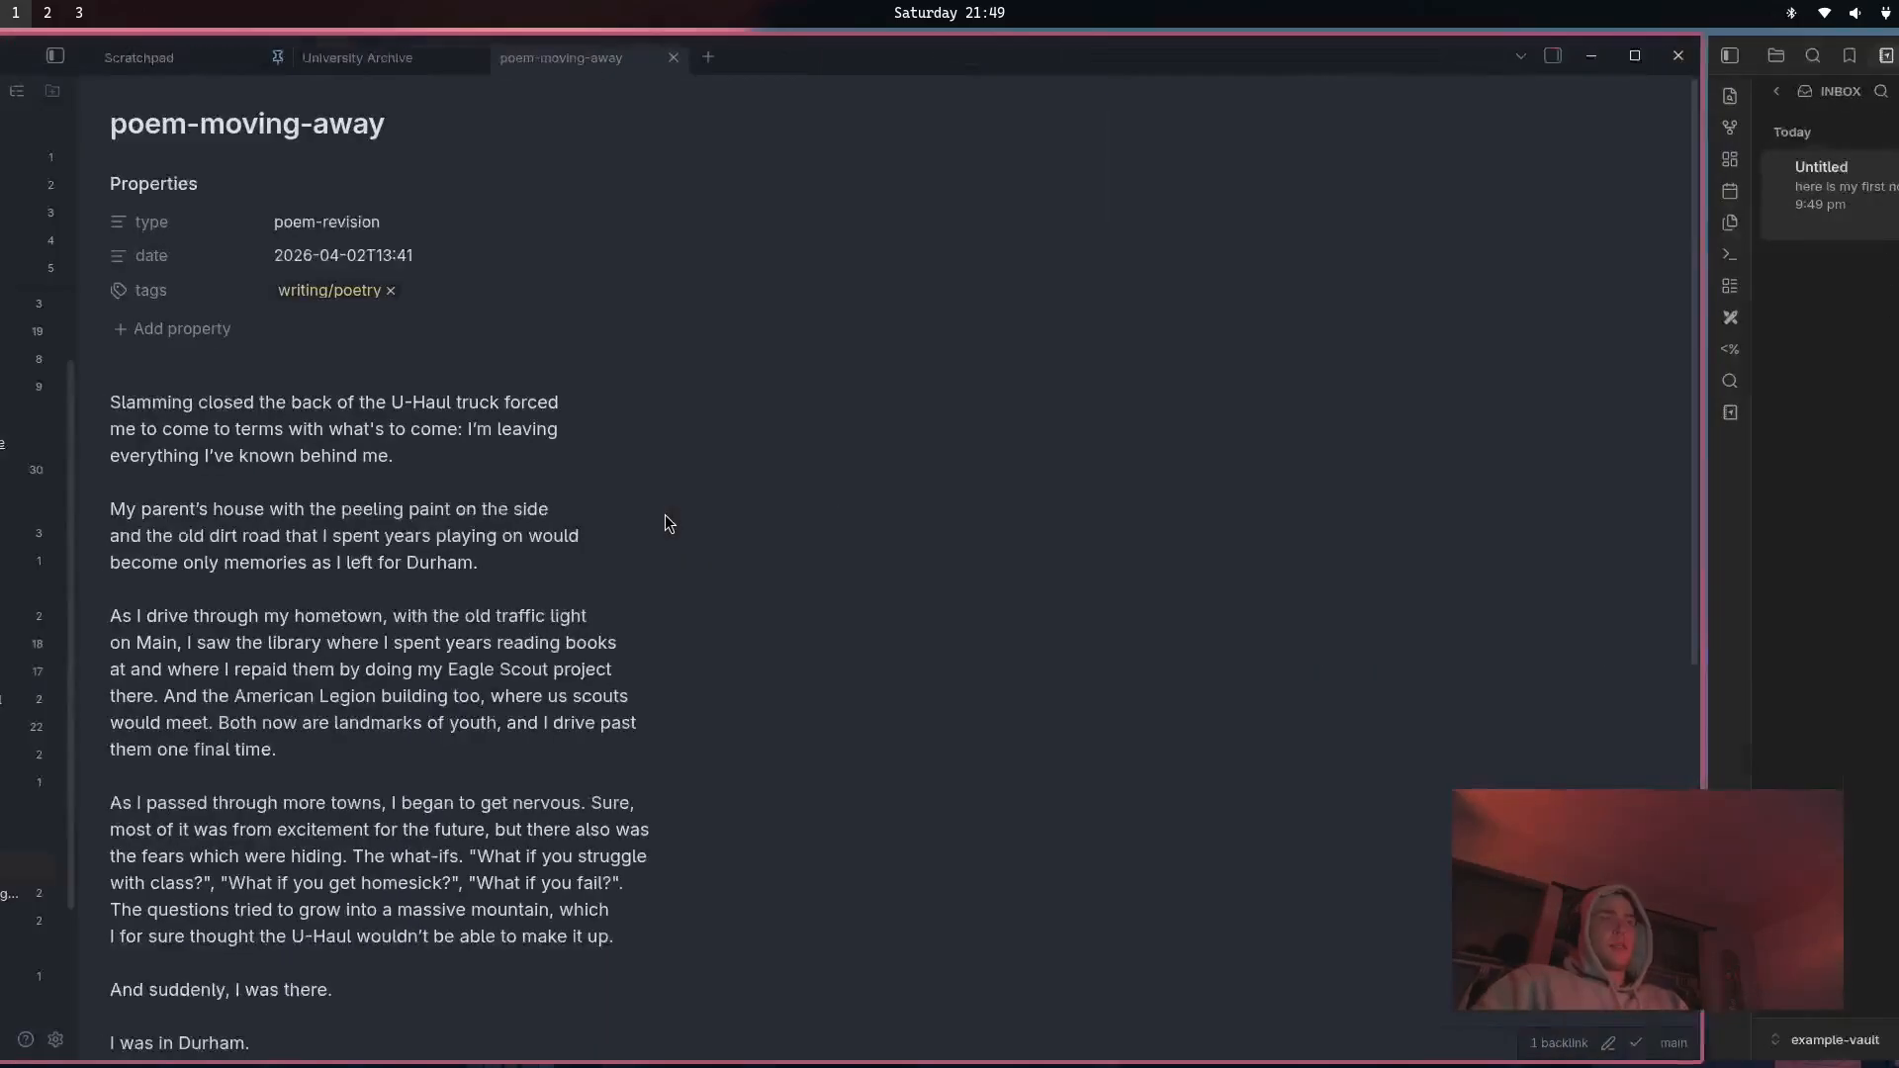
{"action": "key", "text": "ctrl+t"}
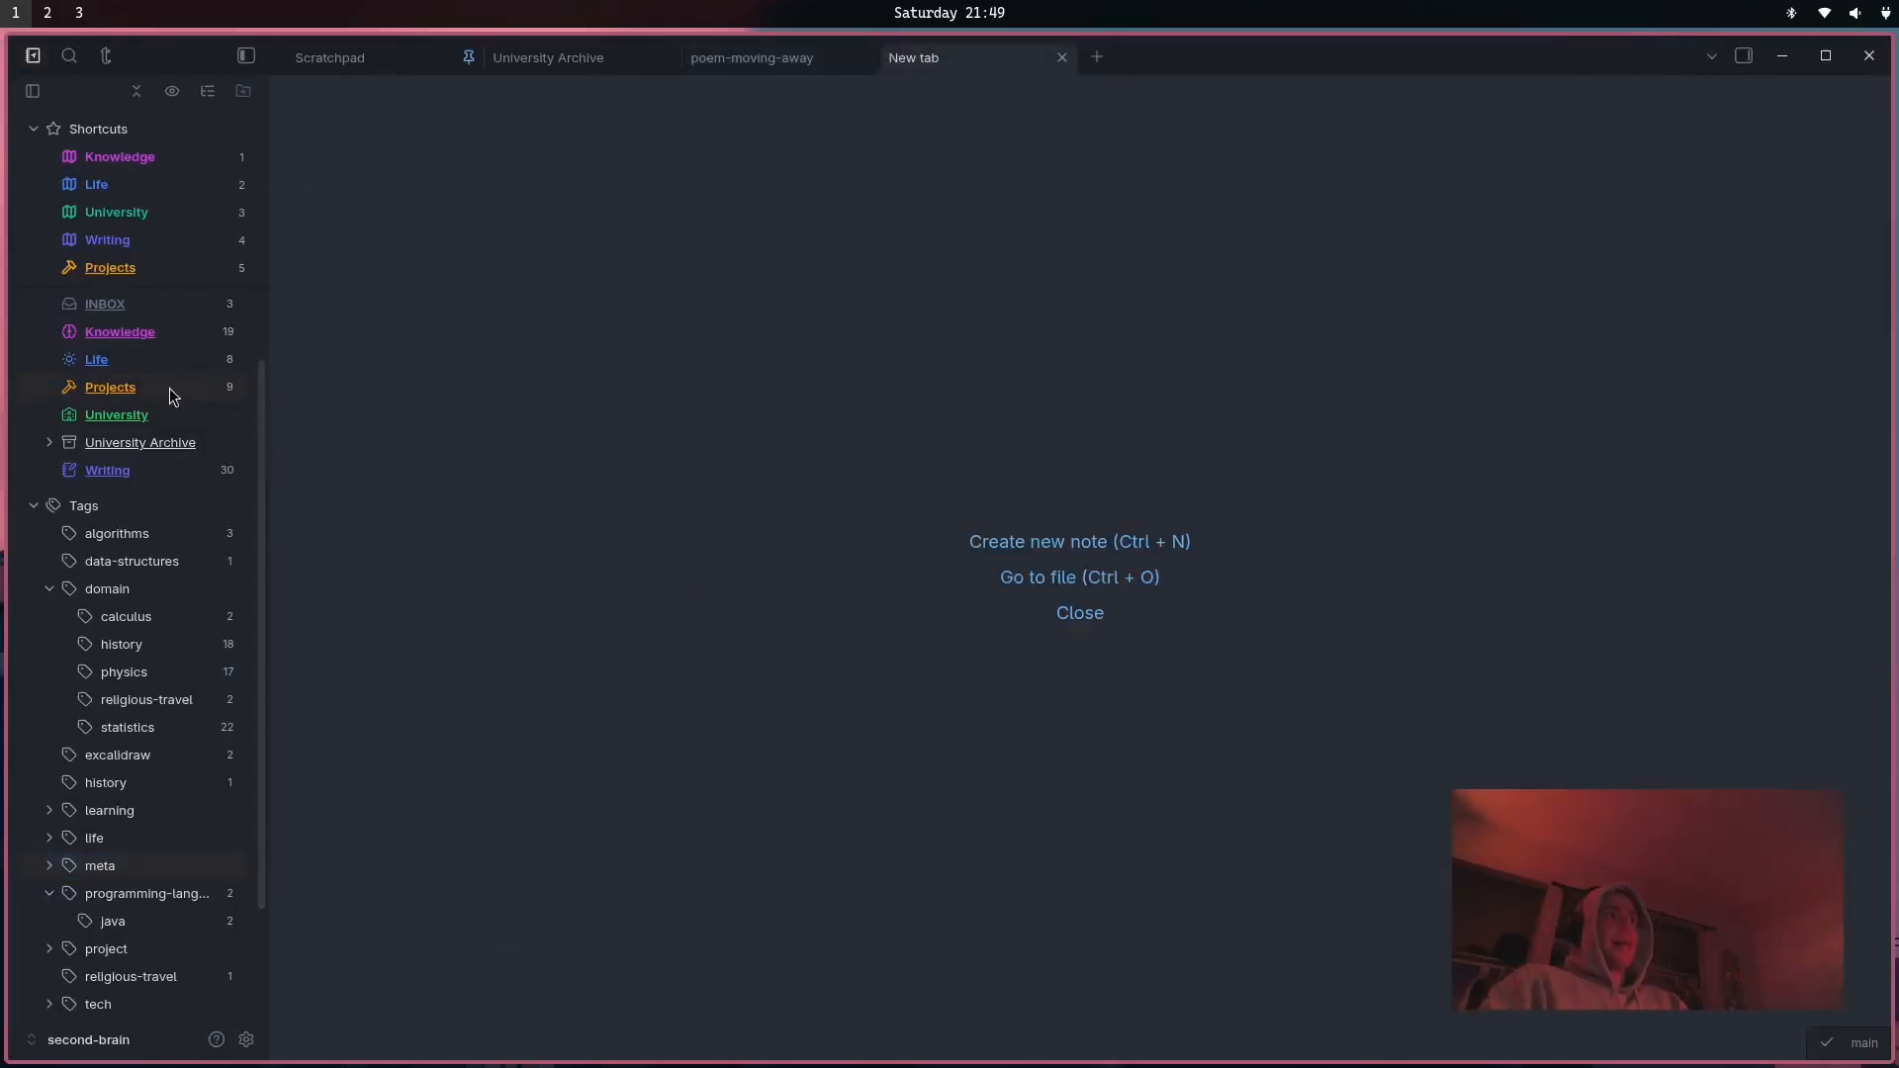
{"action": "left_click", "coordinate": [130, 387]}
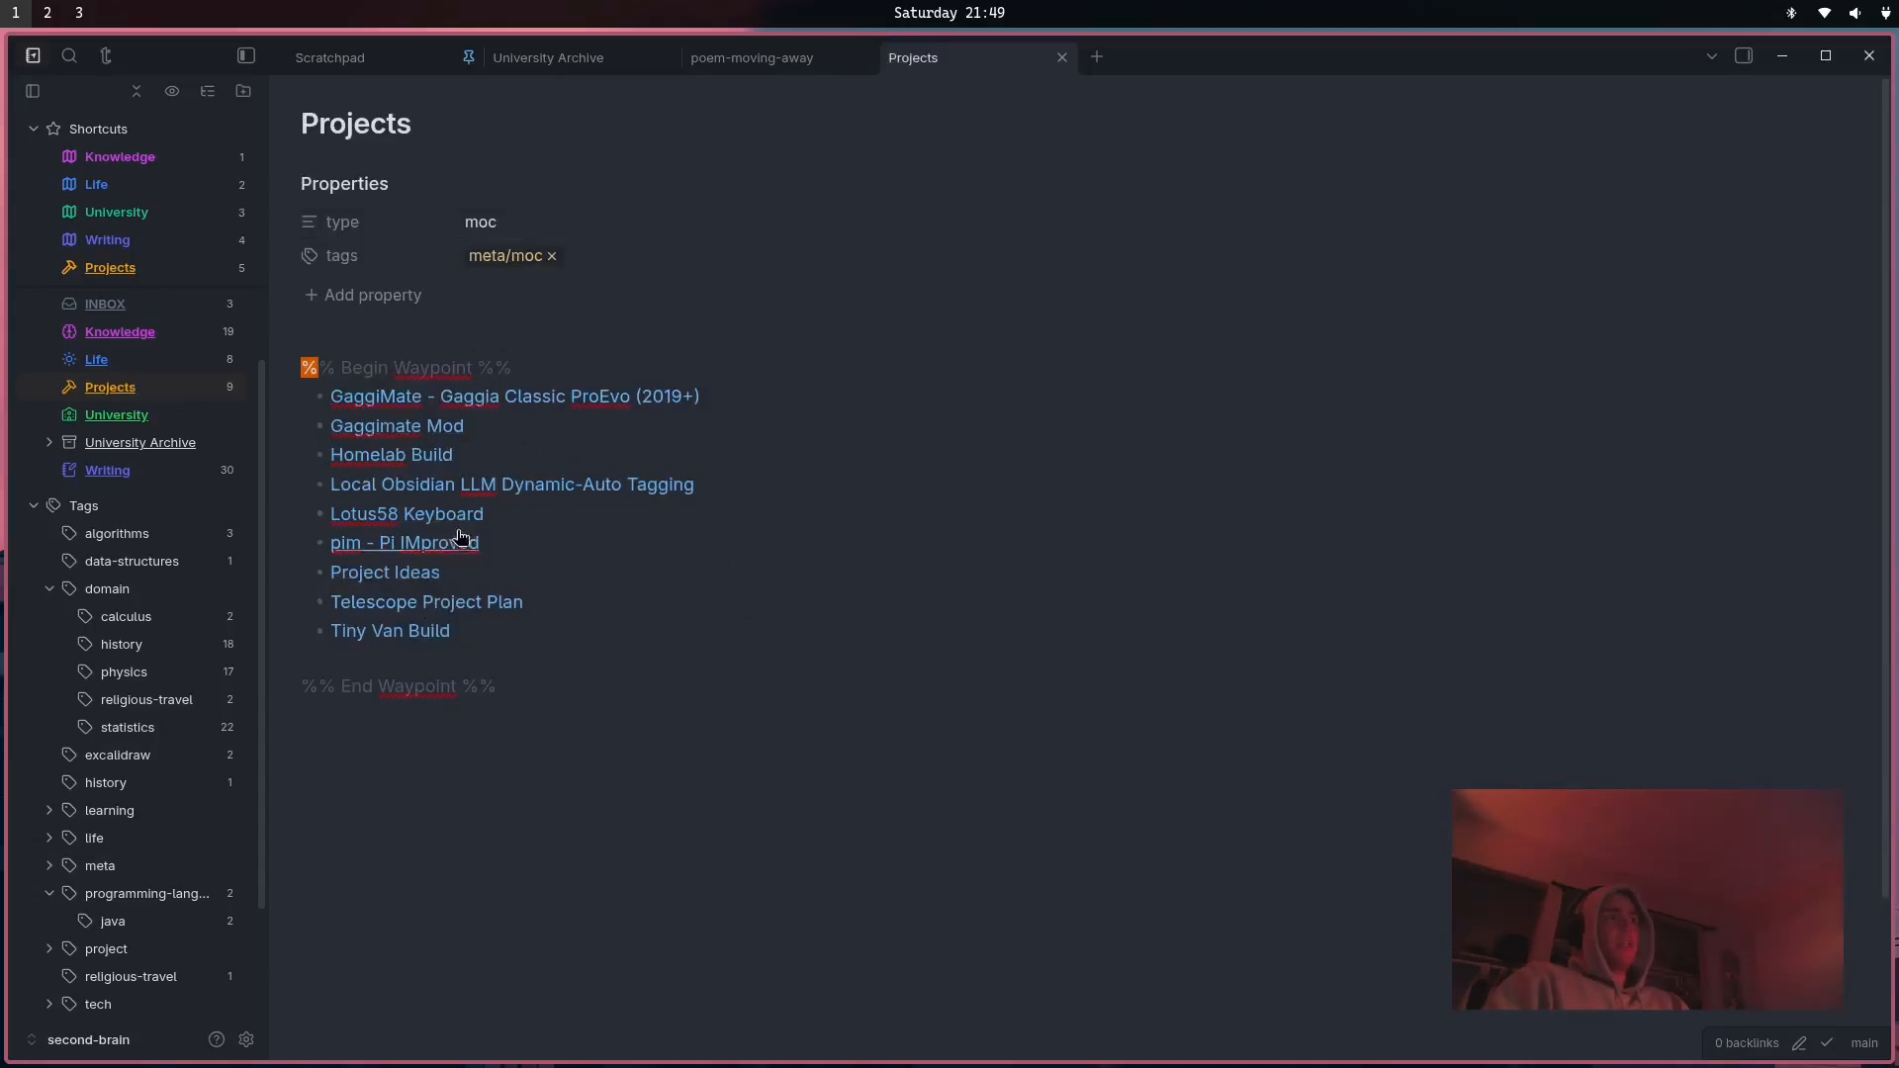
{"action": "left_click", "coordinate": [389, 547]}
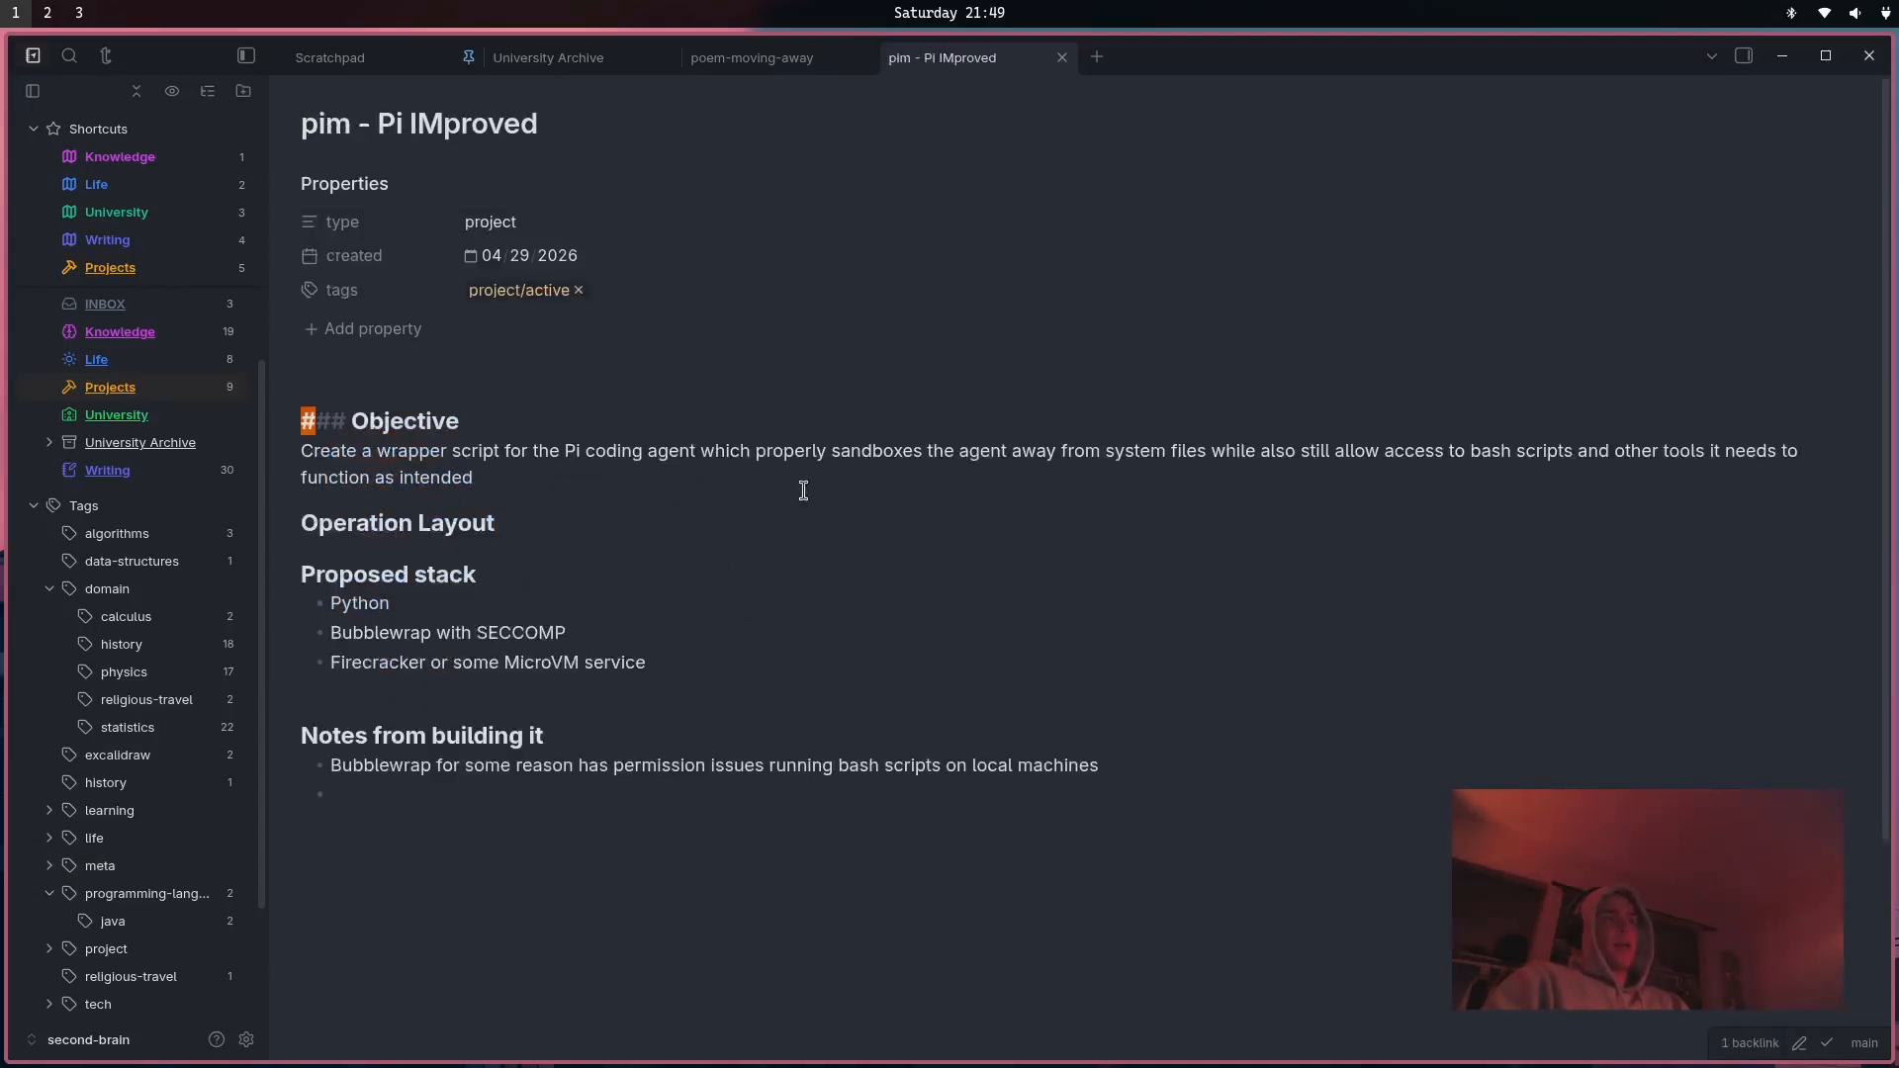
Examine the Operation Layout diagram embedded in the project note and the sections around it.
{"action": "left_click", "coordinate": [581, 469]}
{"action": "scroll", "coordinate": [564, 396], "scroll_direction": "down", "scroll_amount": 3}
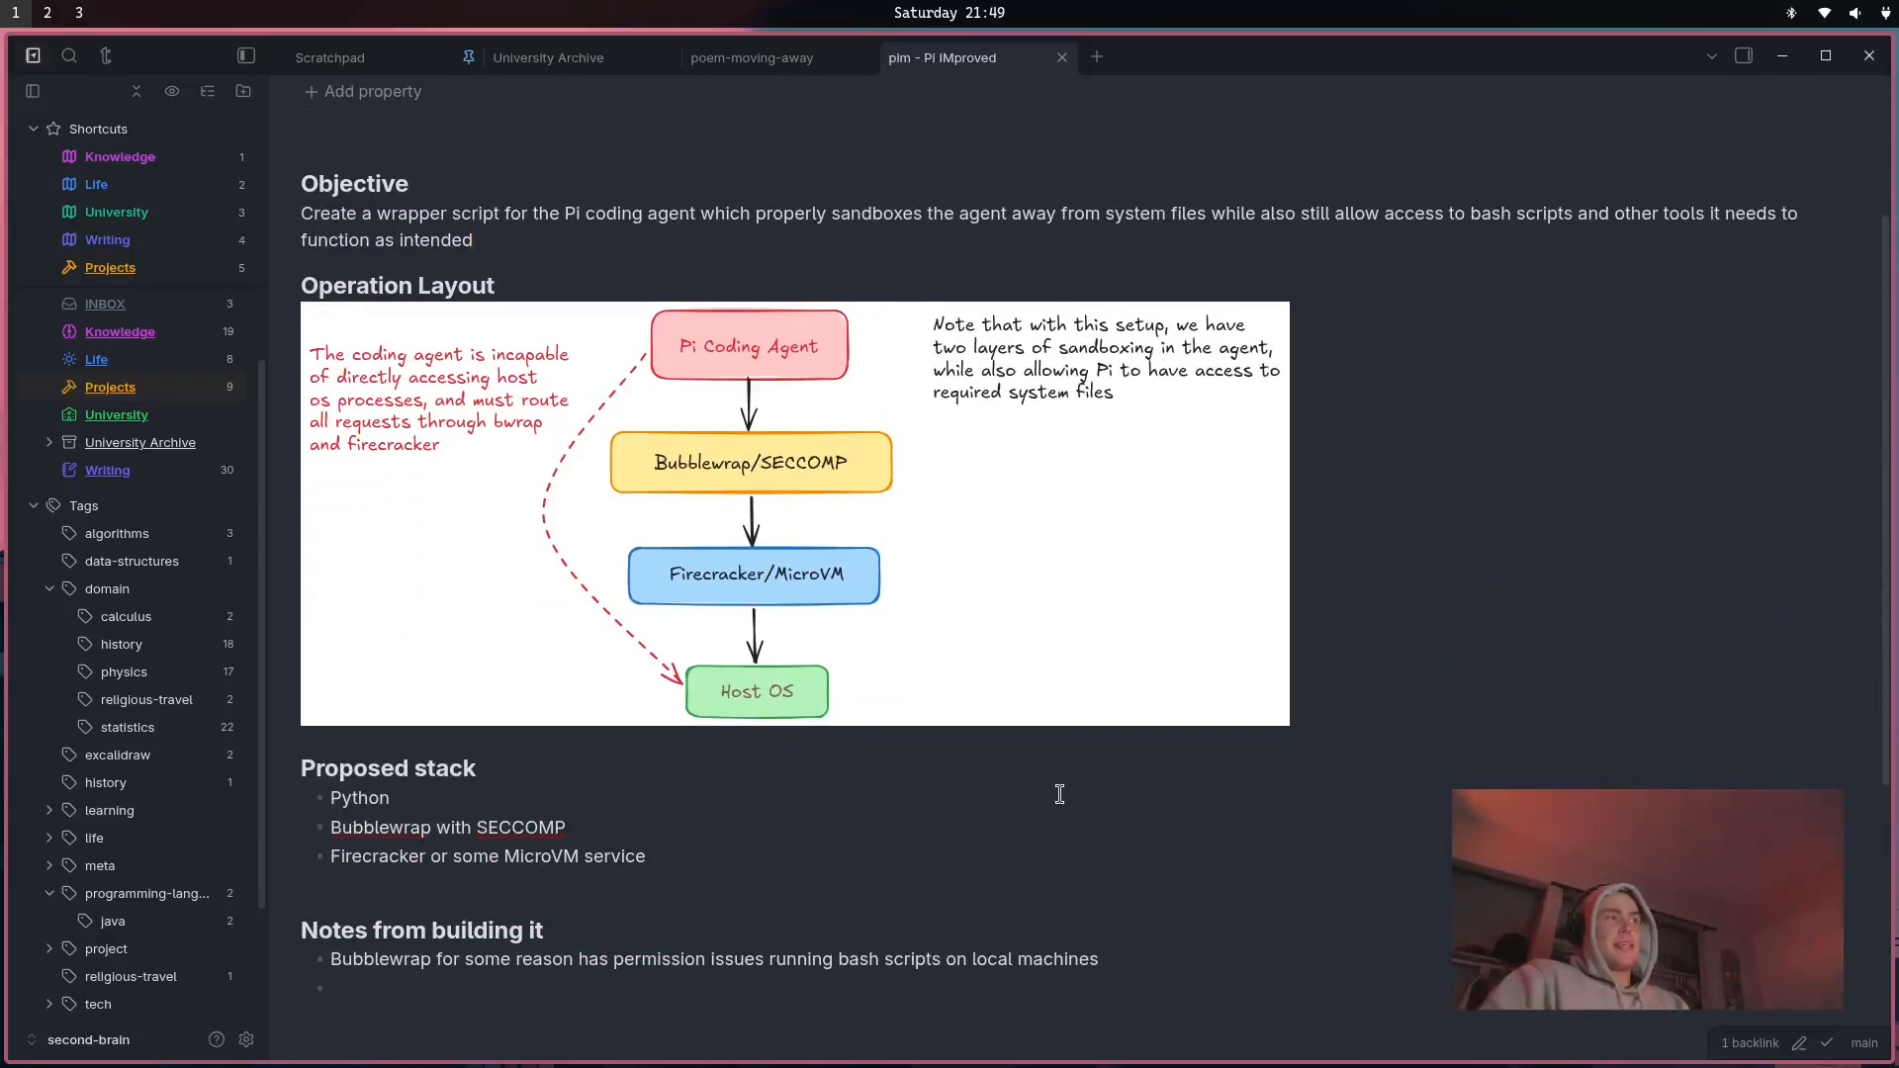
{"action": "scroll", "coordinate": [1059, 794], "scroll_direction": "up", "scroll_amount": 3}
{"action": "scroll", "coordinate": [1060, 795], "scroll_direction": "down", "scroll_amount": 7}
{"action": "scroll", "coordinate": [1060, 795], "scroll_direction": "up", "scroll_amount": 7}
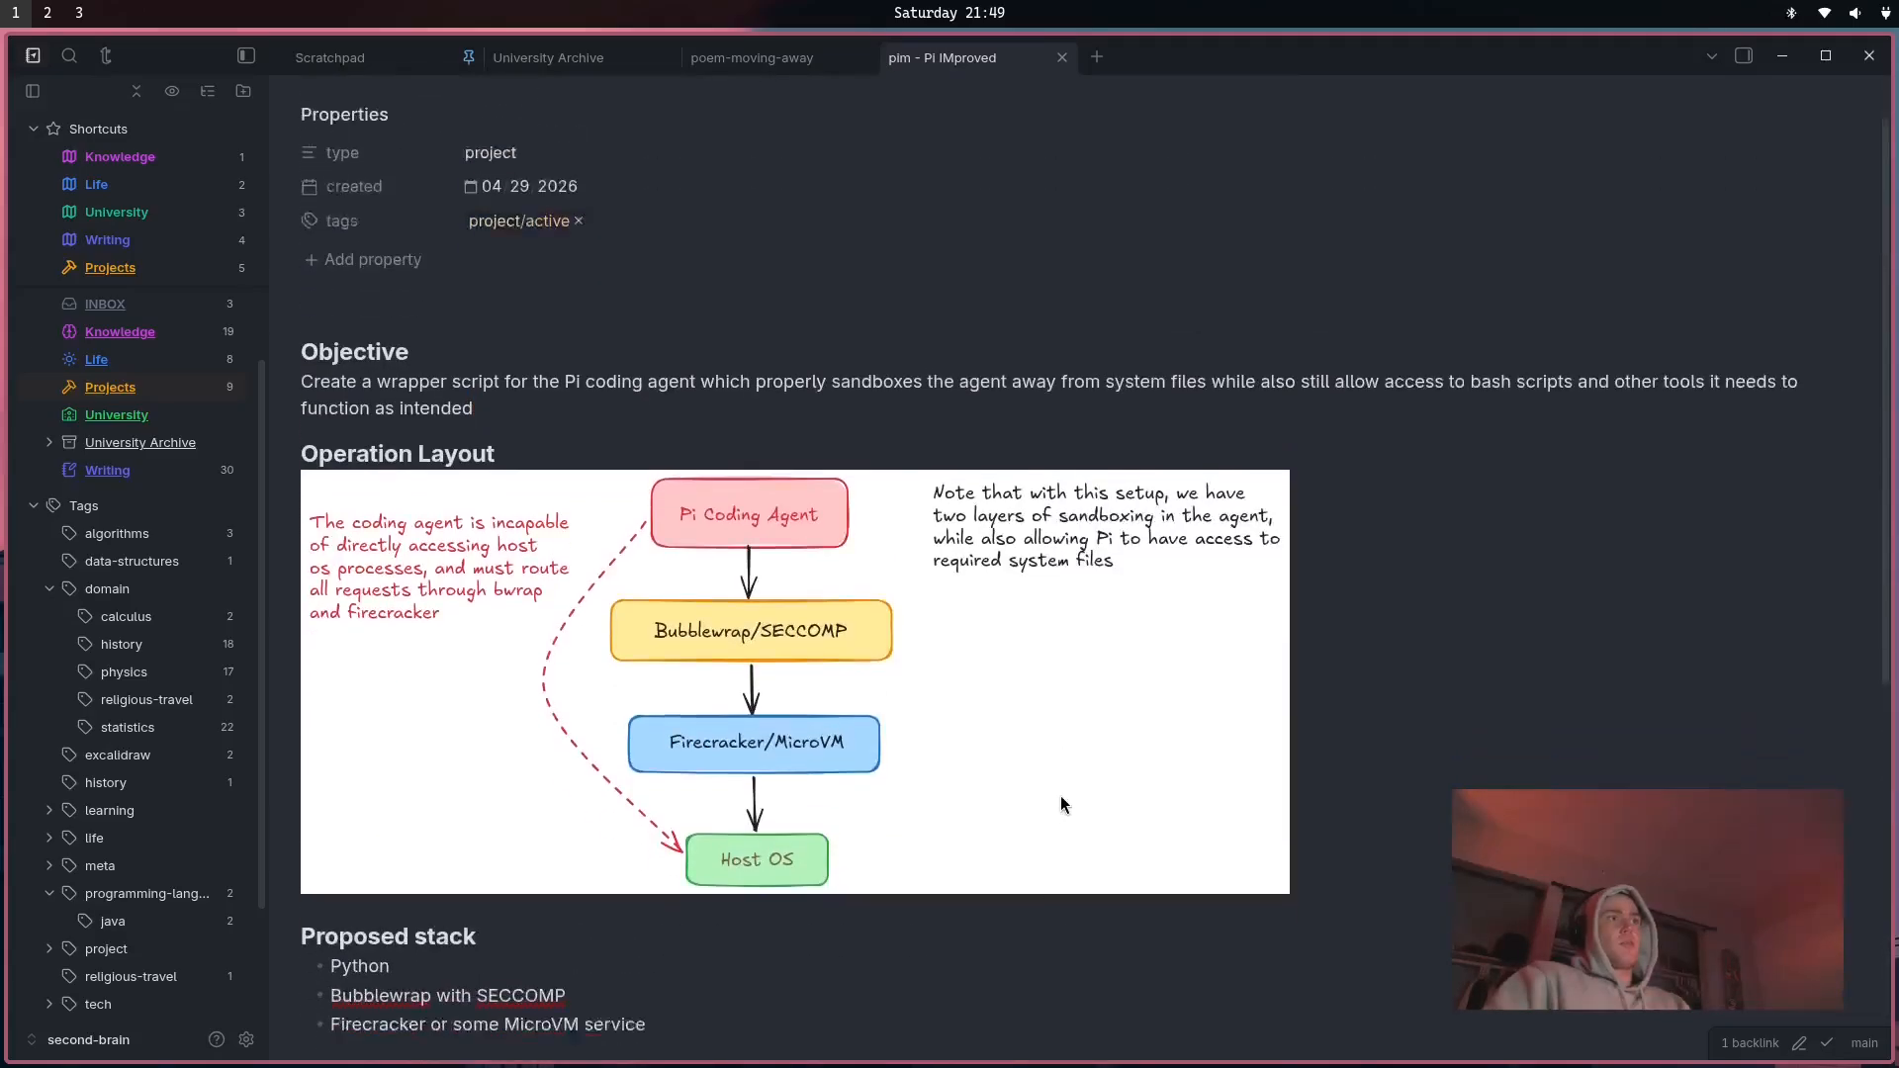
{"action": "scroll", "coordinate": [572, 771], "scroll_direction": "down", "scroll_amount": 2}
{"action": "scroll", "coordinate": [190, 570], "scroll_direction": "up", "scroll_amount": 1}
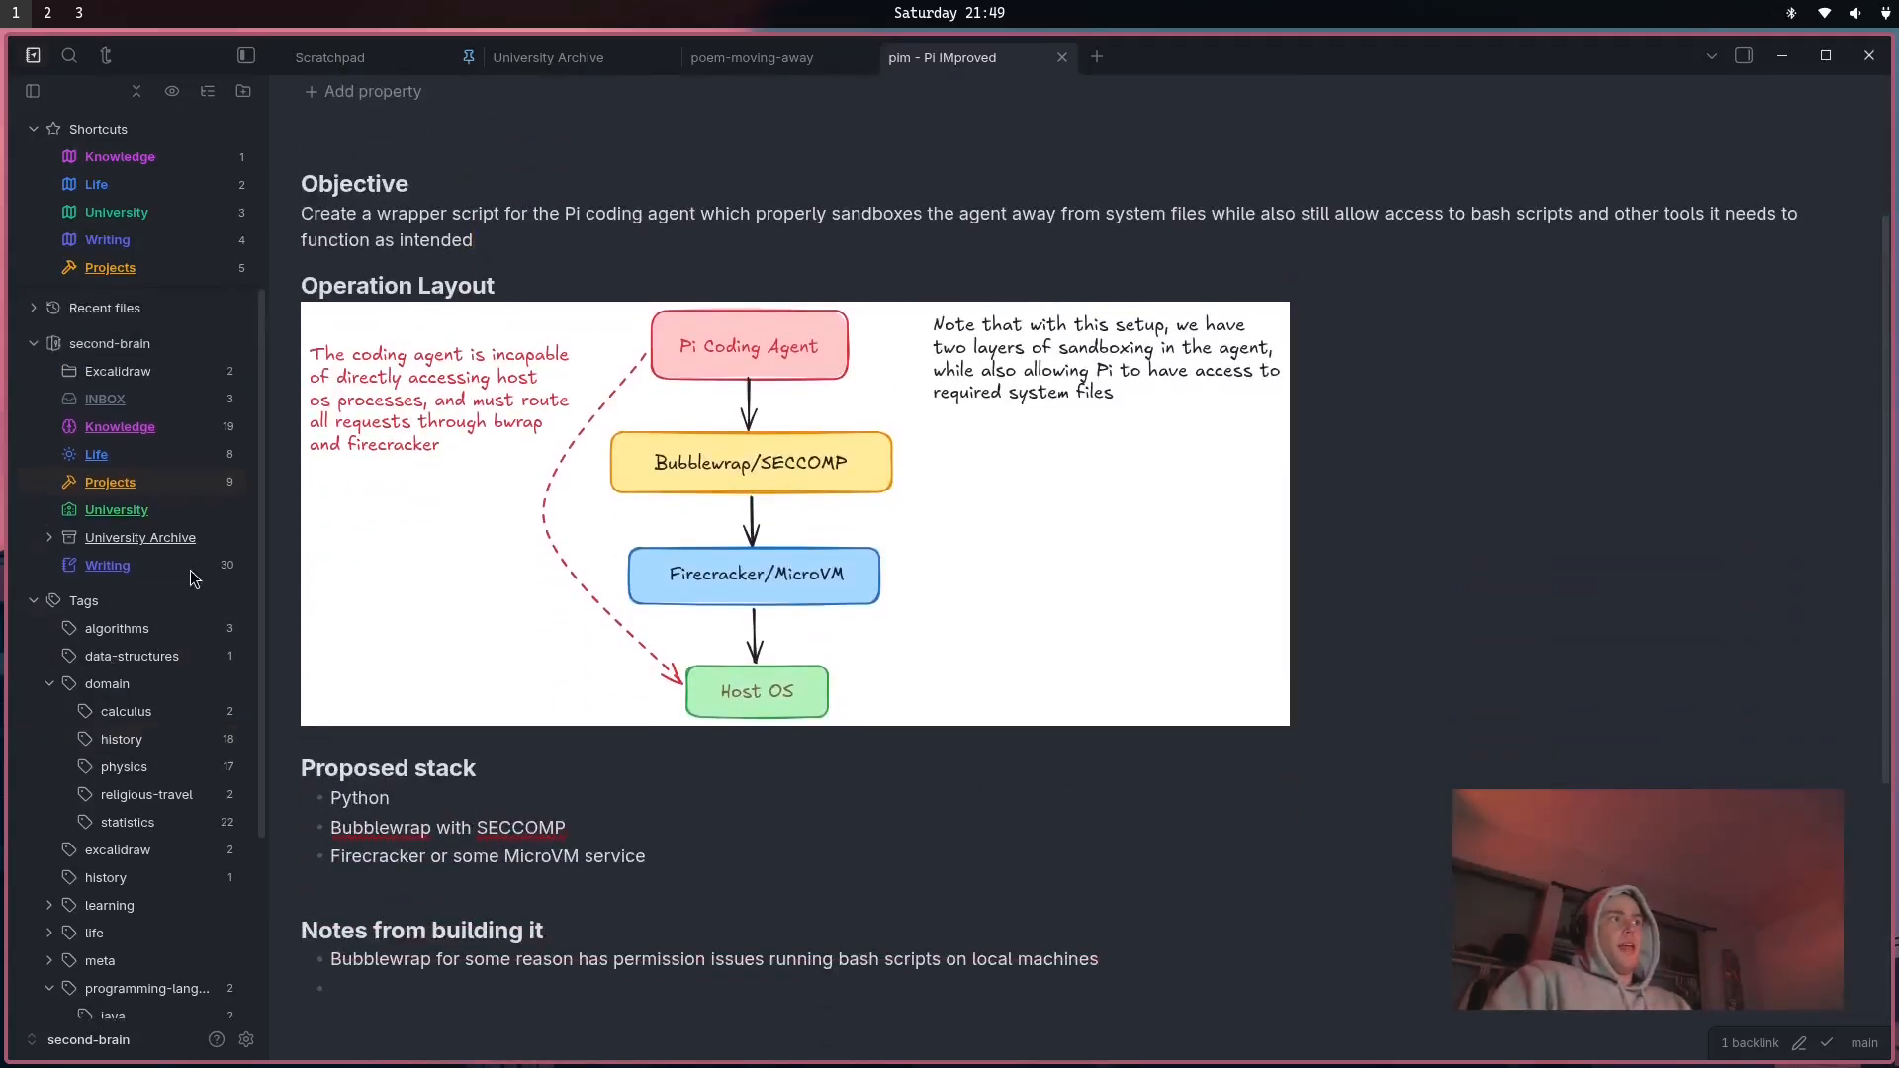
Look at the notes in the second-brain vault's INBOX folder.
{"action": "left_click", "coordinate": [121, 404]}
{"action": "left_click", "coordinate": [33, 87]}
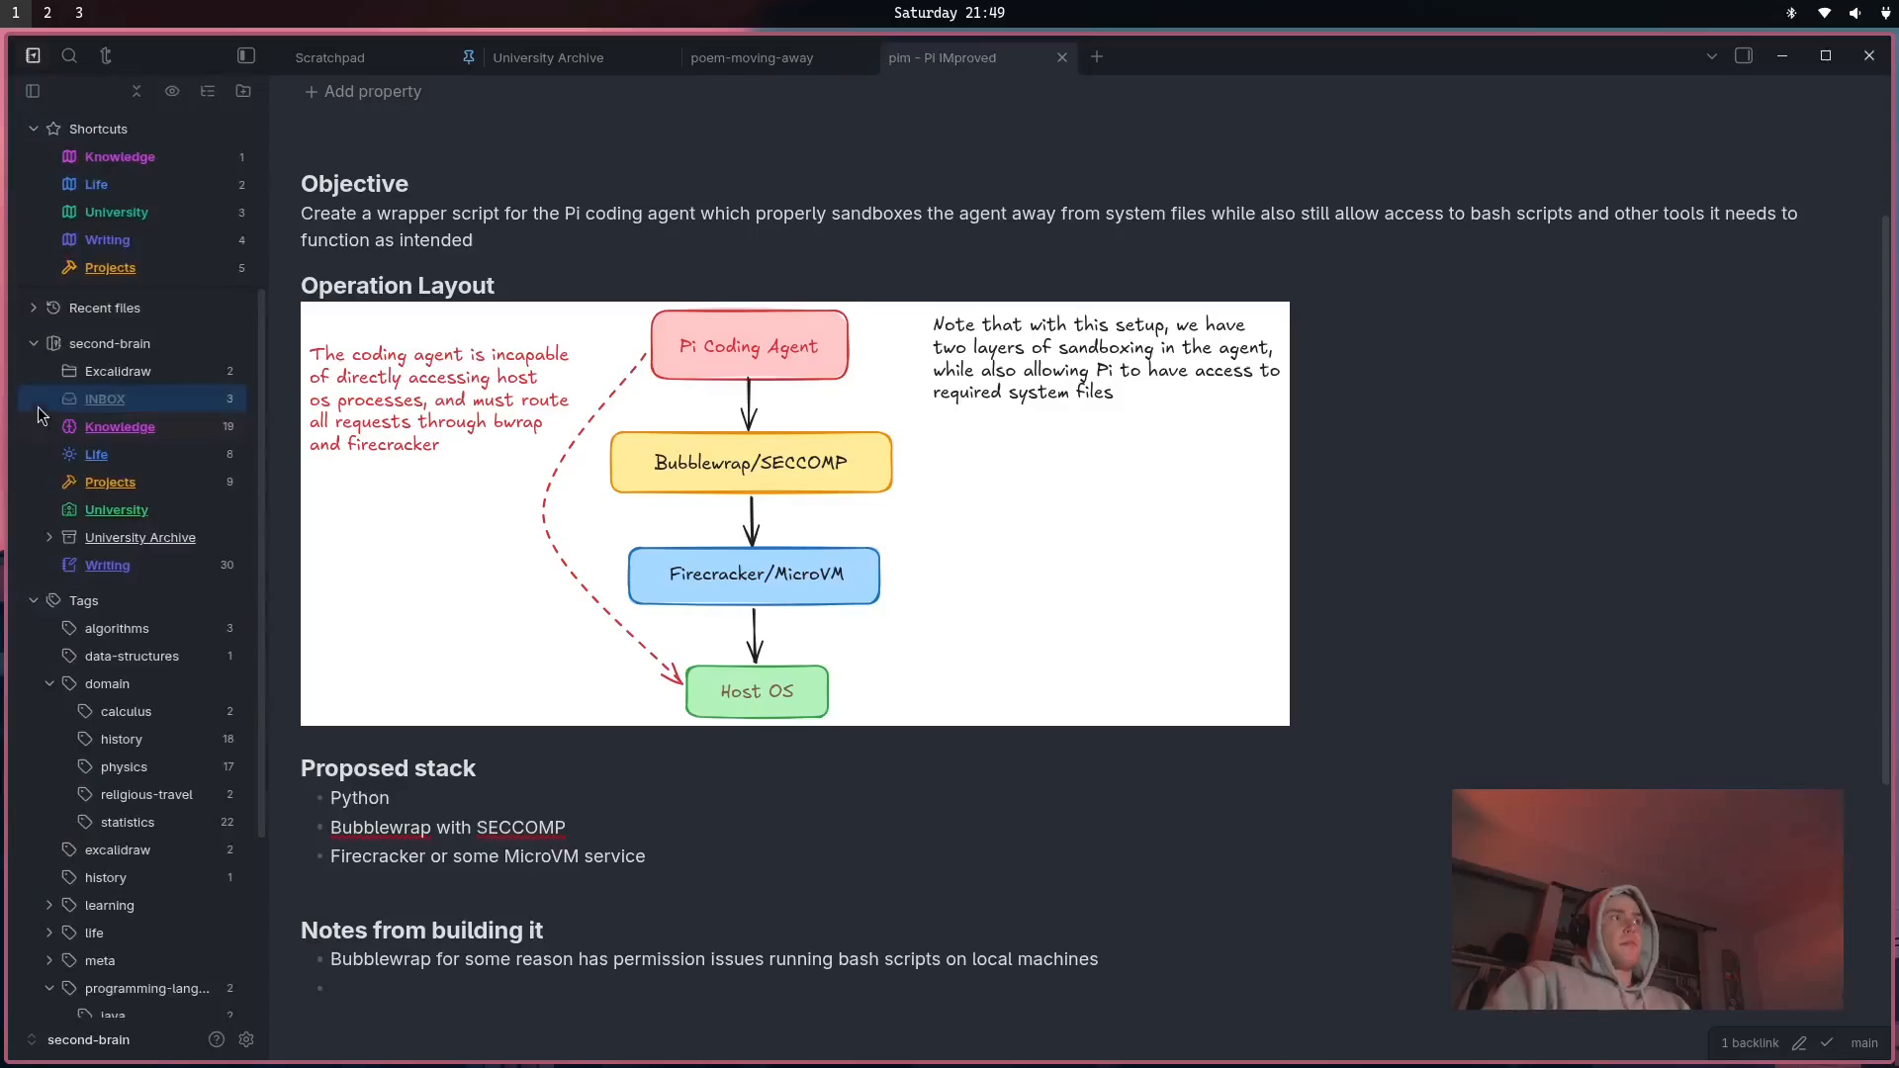
{"action": "left_click", "coordinate": [101, 405]}
{"action": "left_click", "coordinate": [34, 99]}
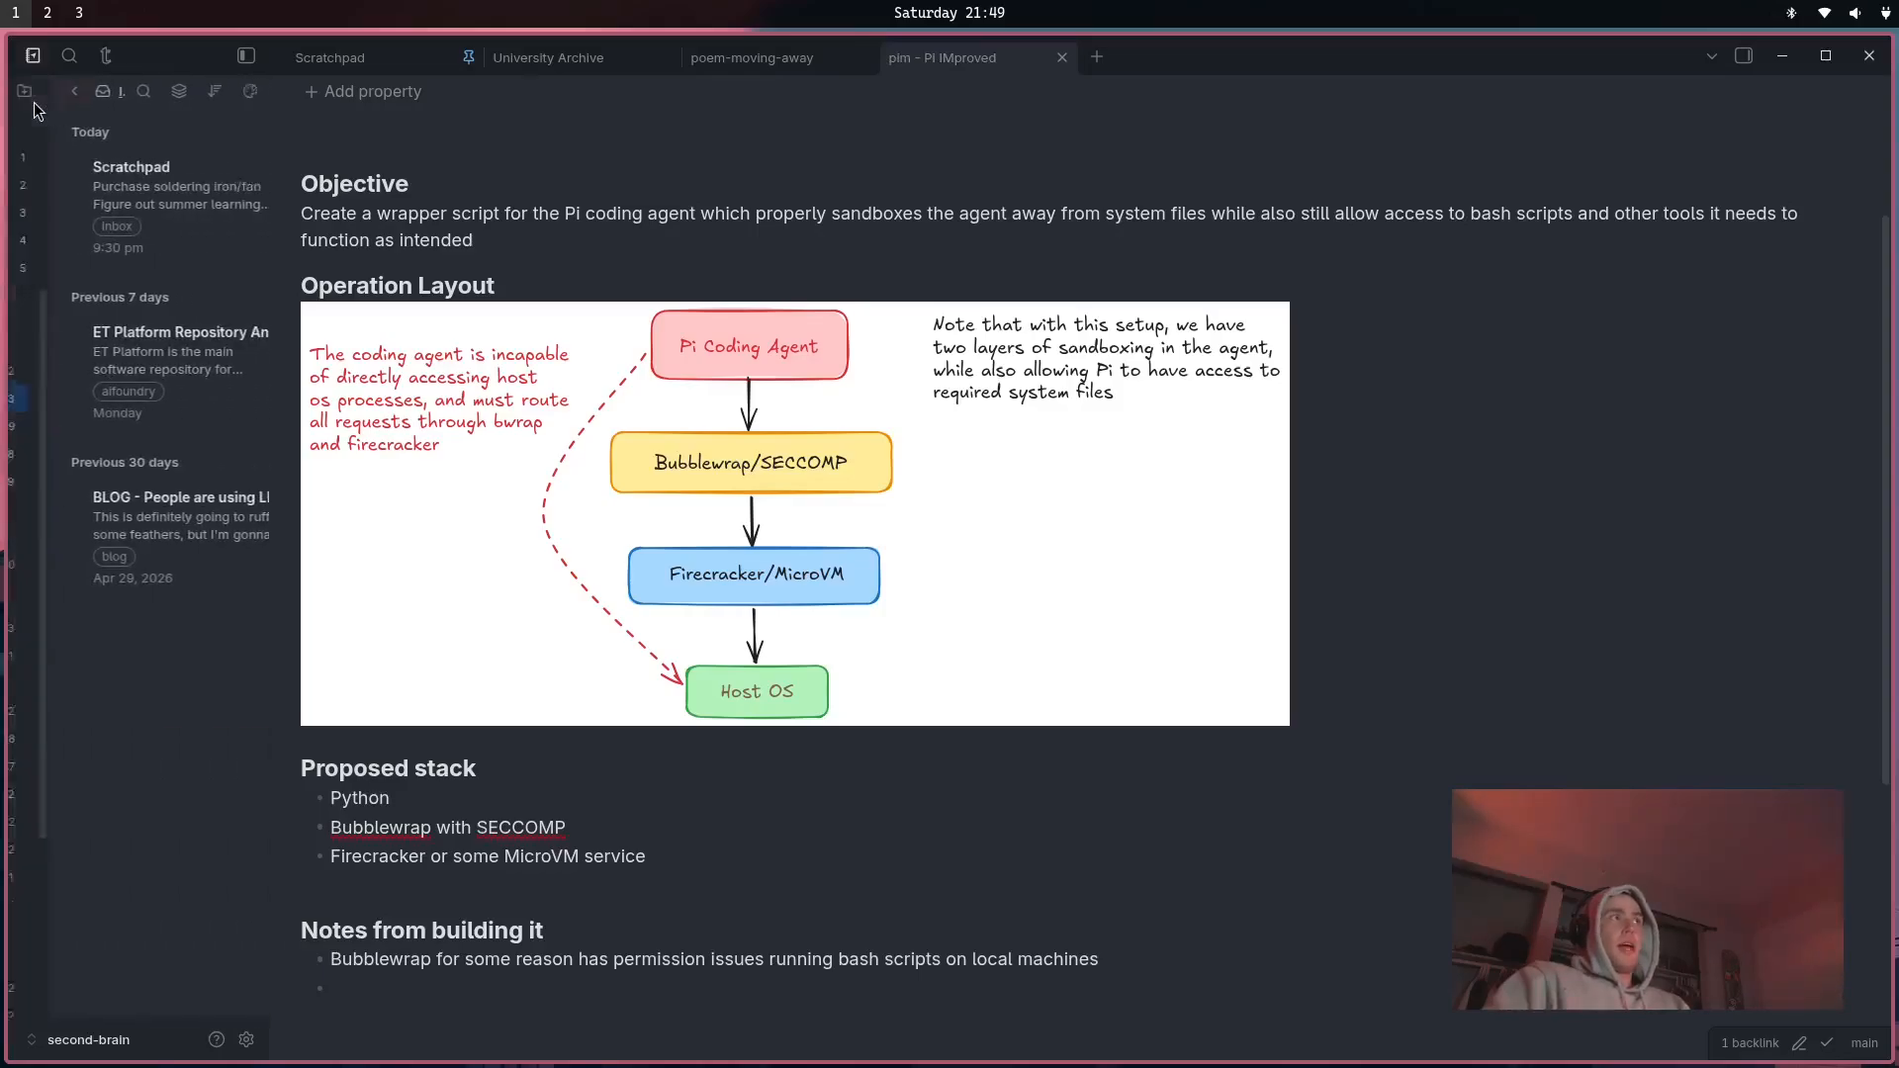
{"action": "left_click", "coordinate": [115, 399]}
Return to example-vault, close the Untitled note and drawing tabs, and show the folder and tag list.
{"action": "key", "text": "super+l"}
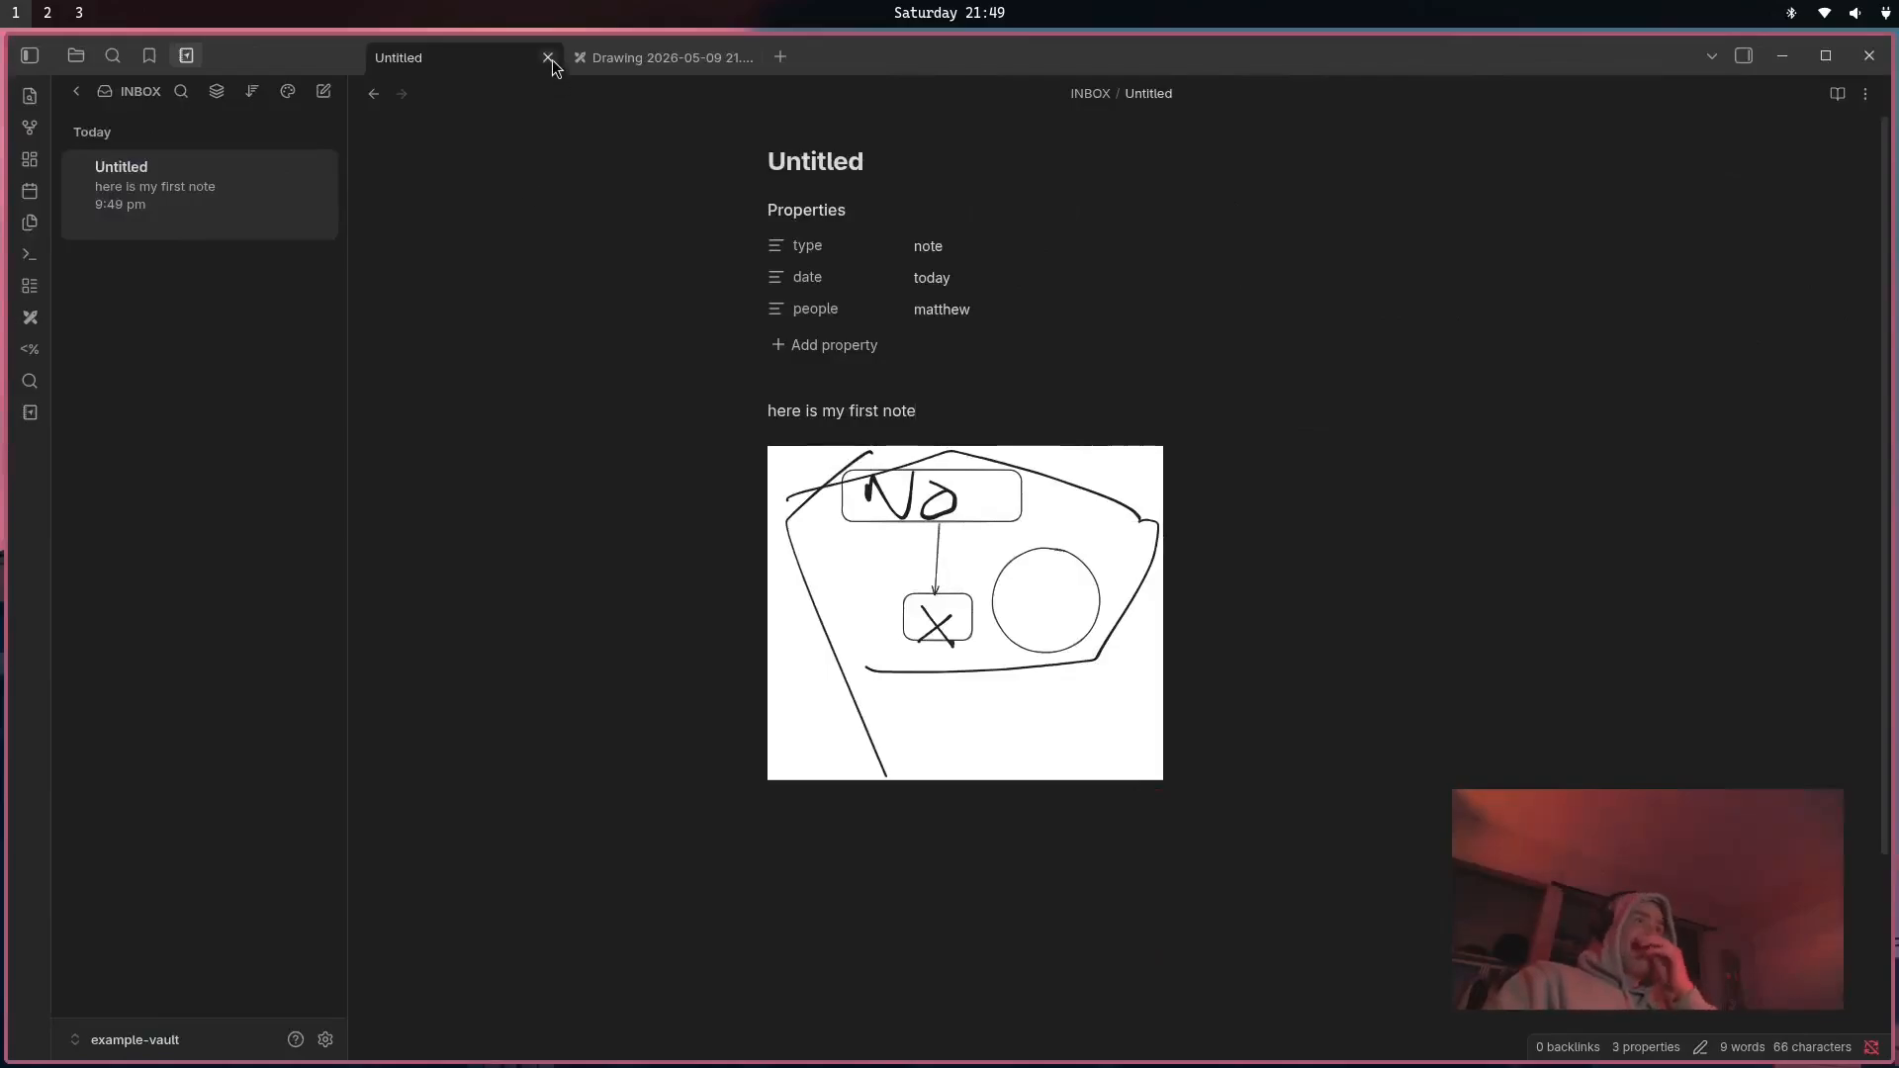
{"action": "left_click", "coordinate": [550, 58]}
{"action": "left_click", "coordinate": [549, 56]}
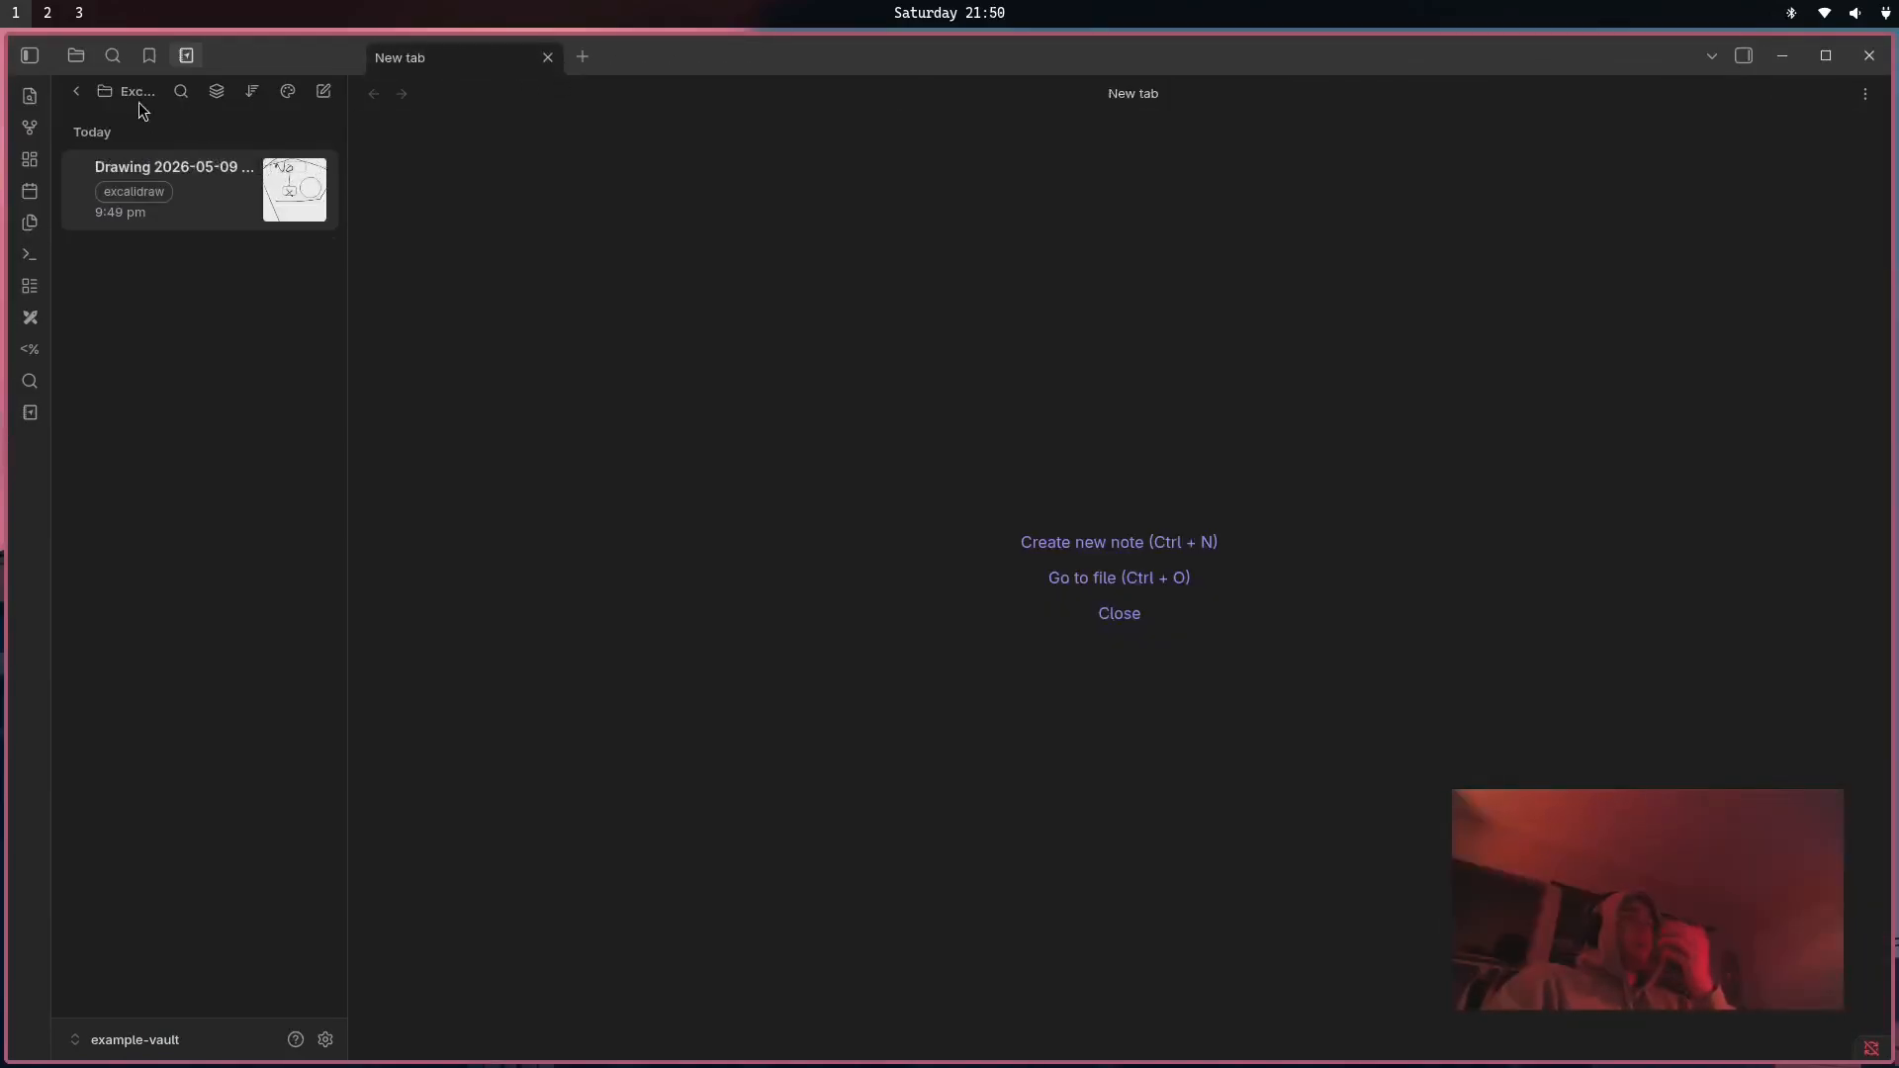
{"action": "left_click", "coordinate": [79, 93]}
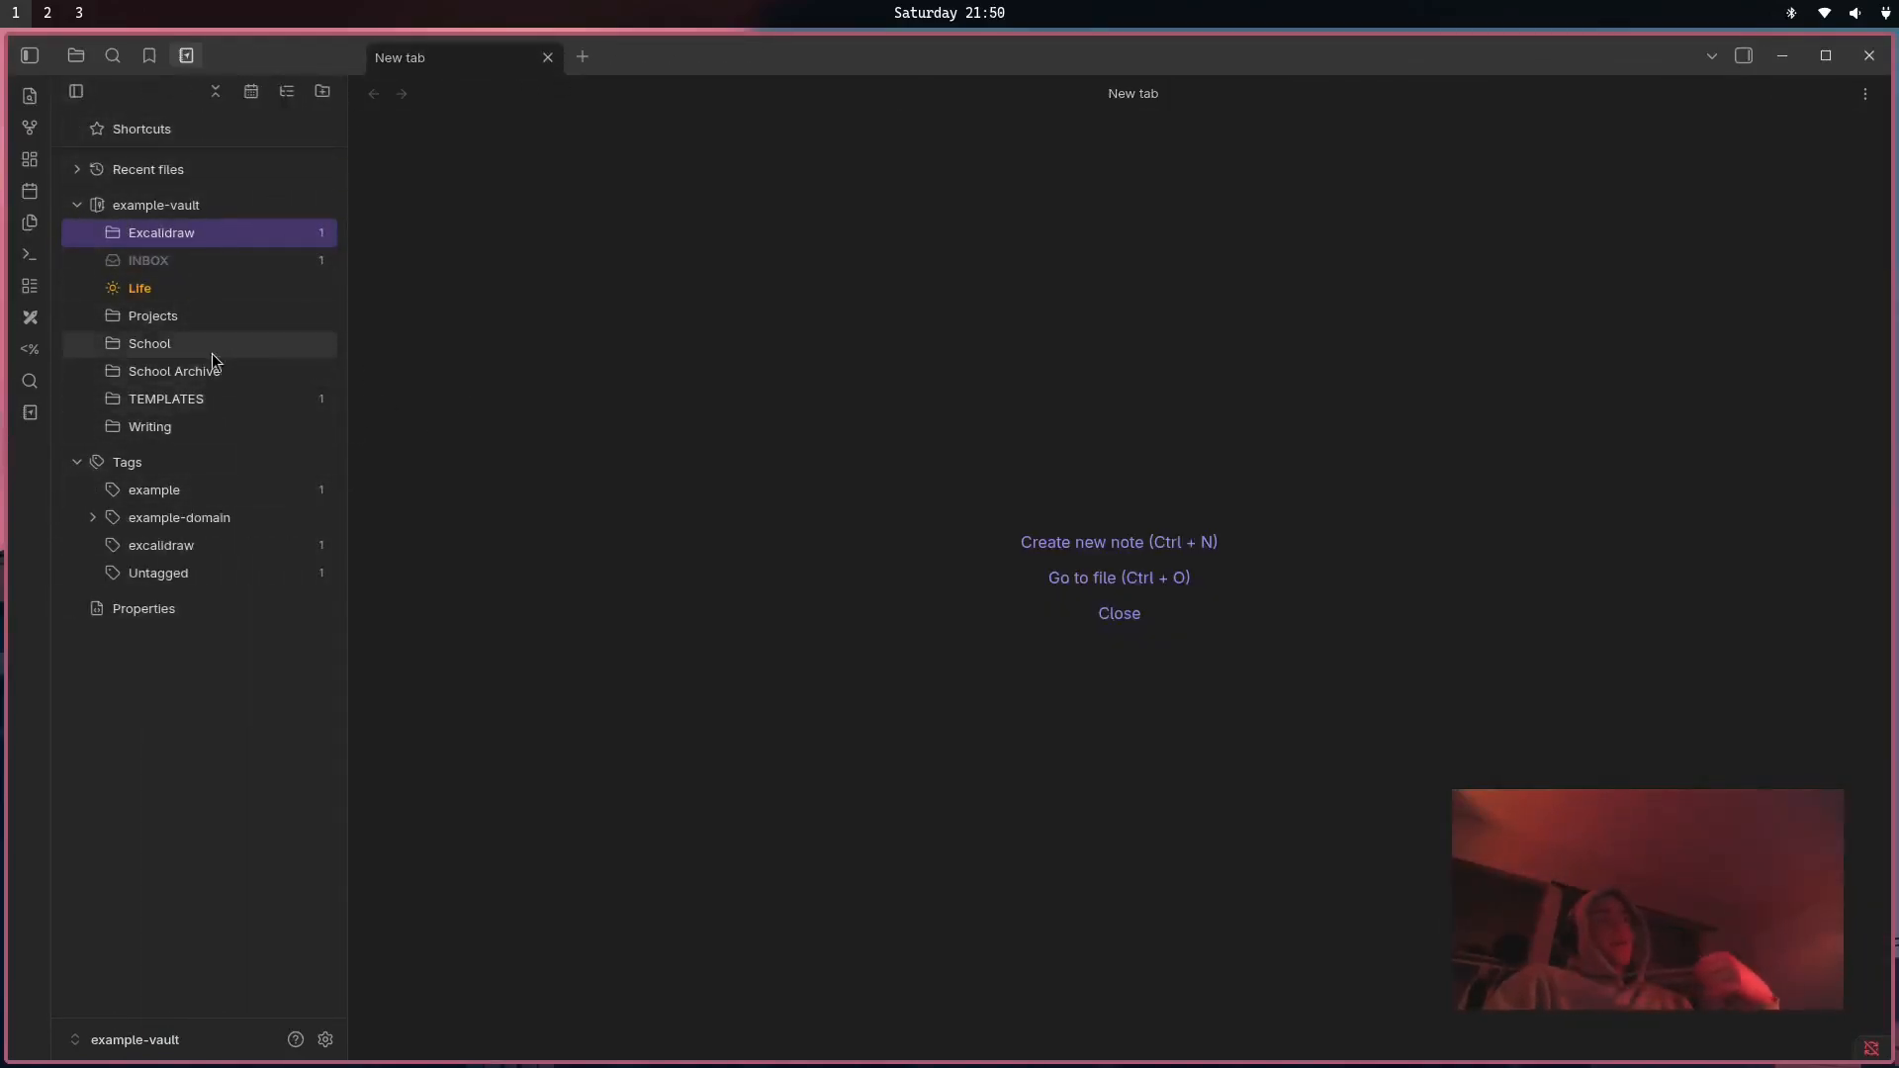
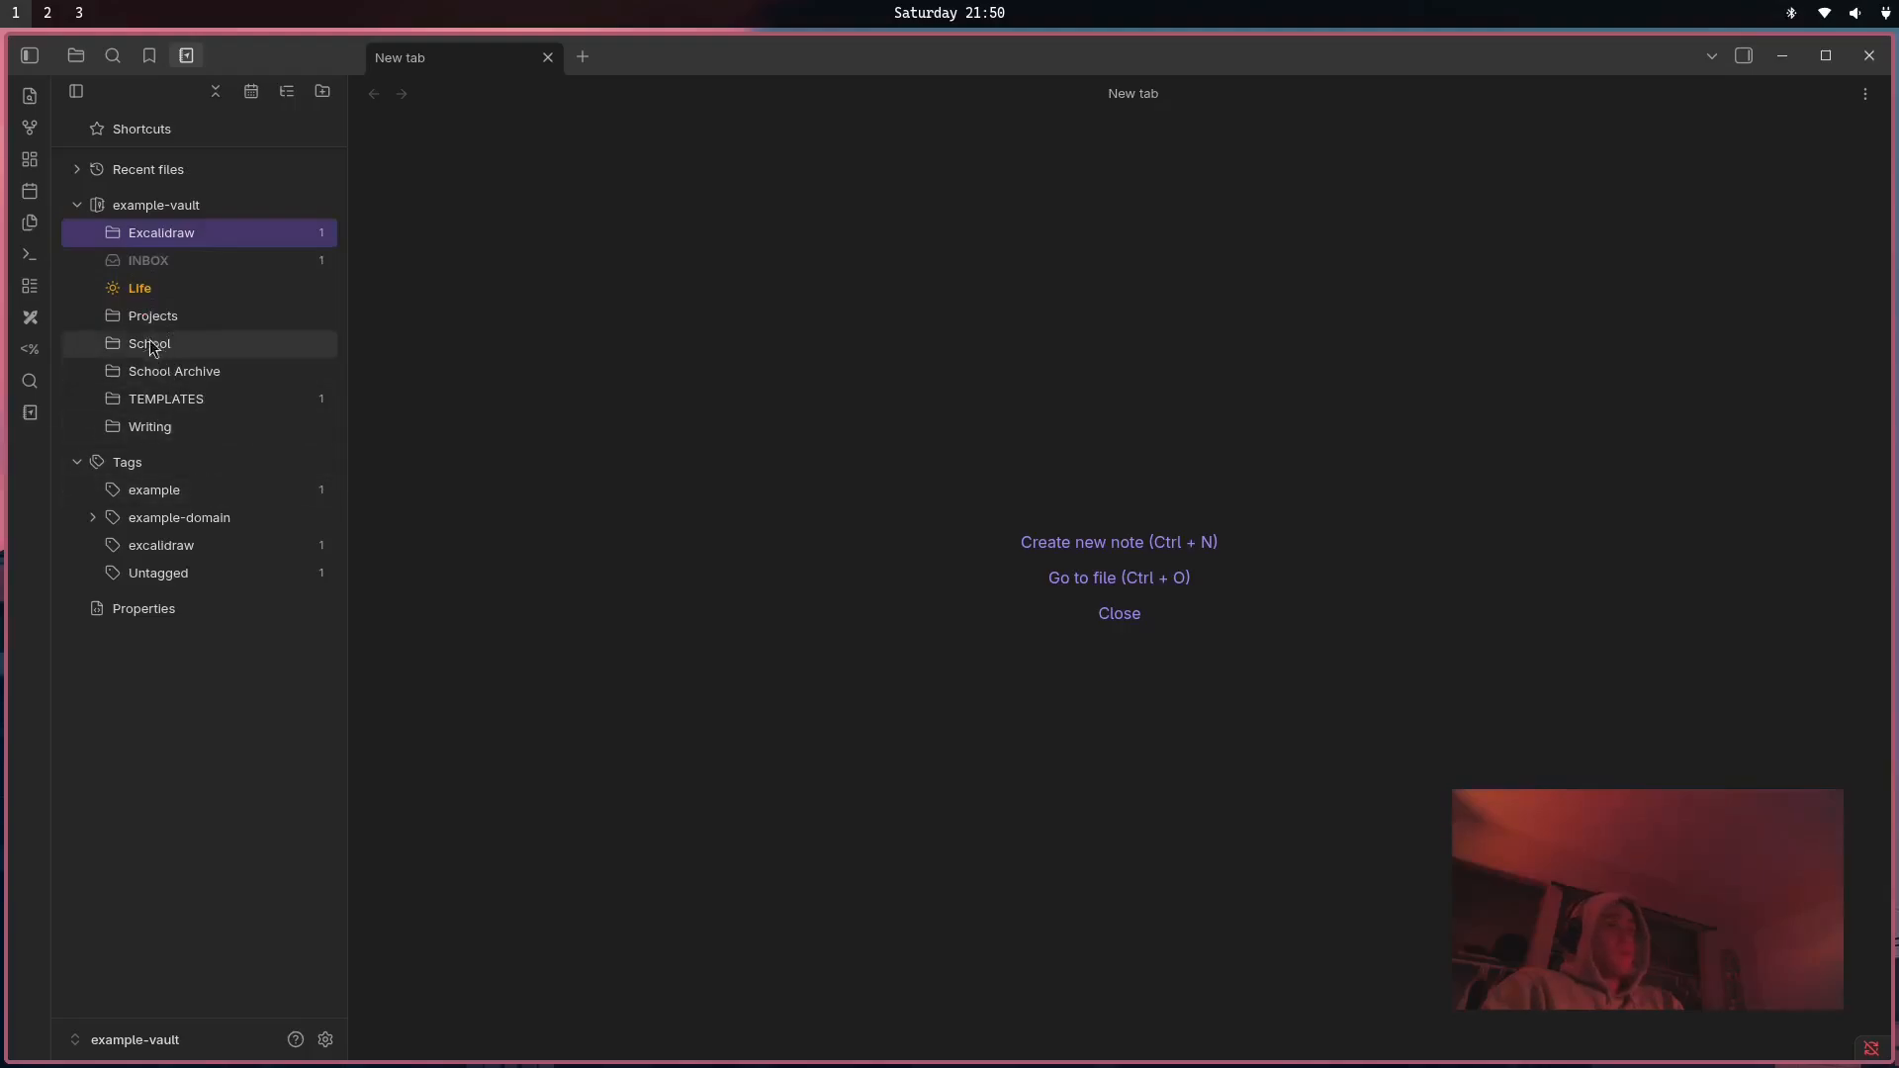
Create a note named Life in the Life folder and clear all its file properties.
{"action": "right_click", "coordinate": [140, 284]}
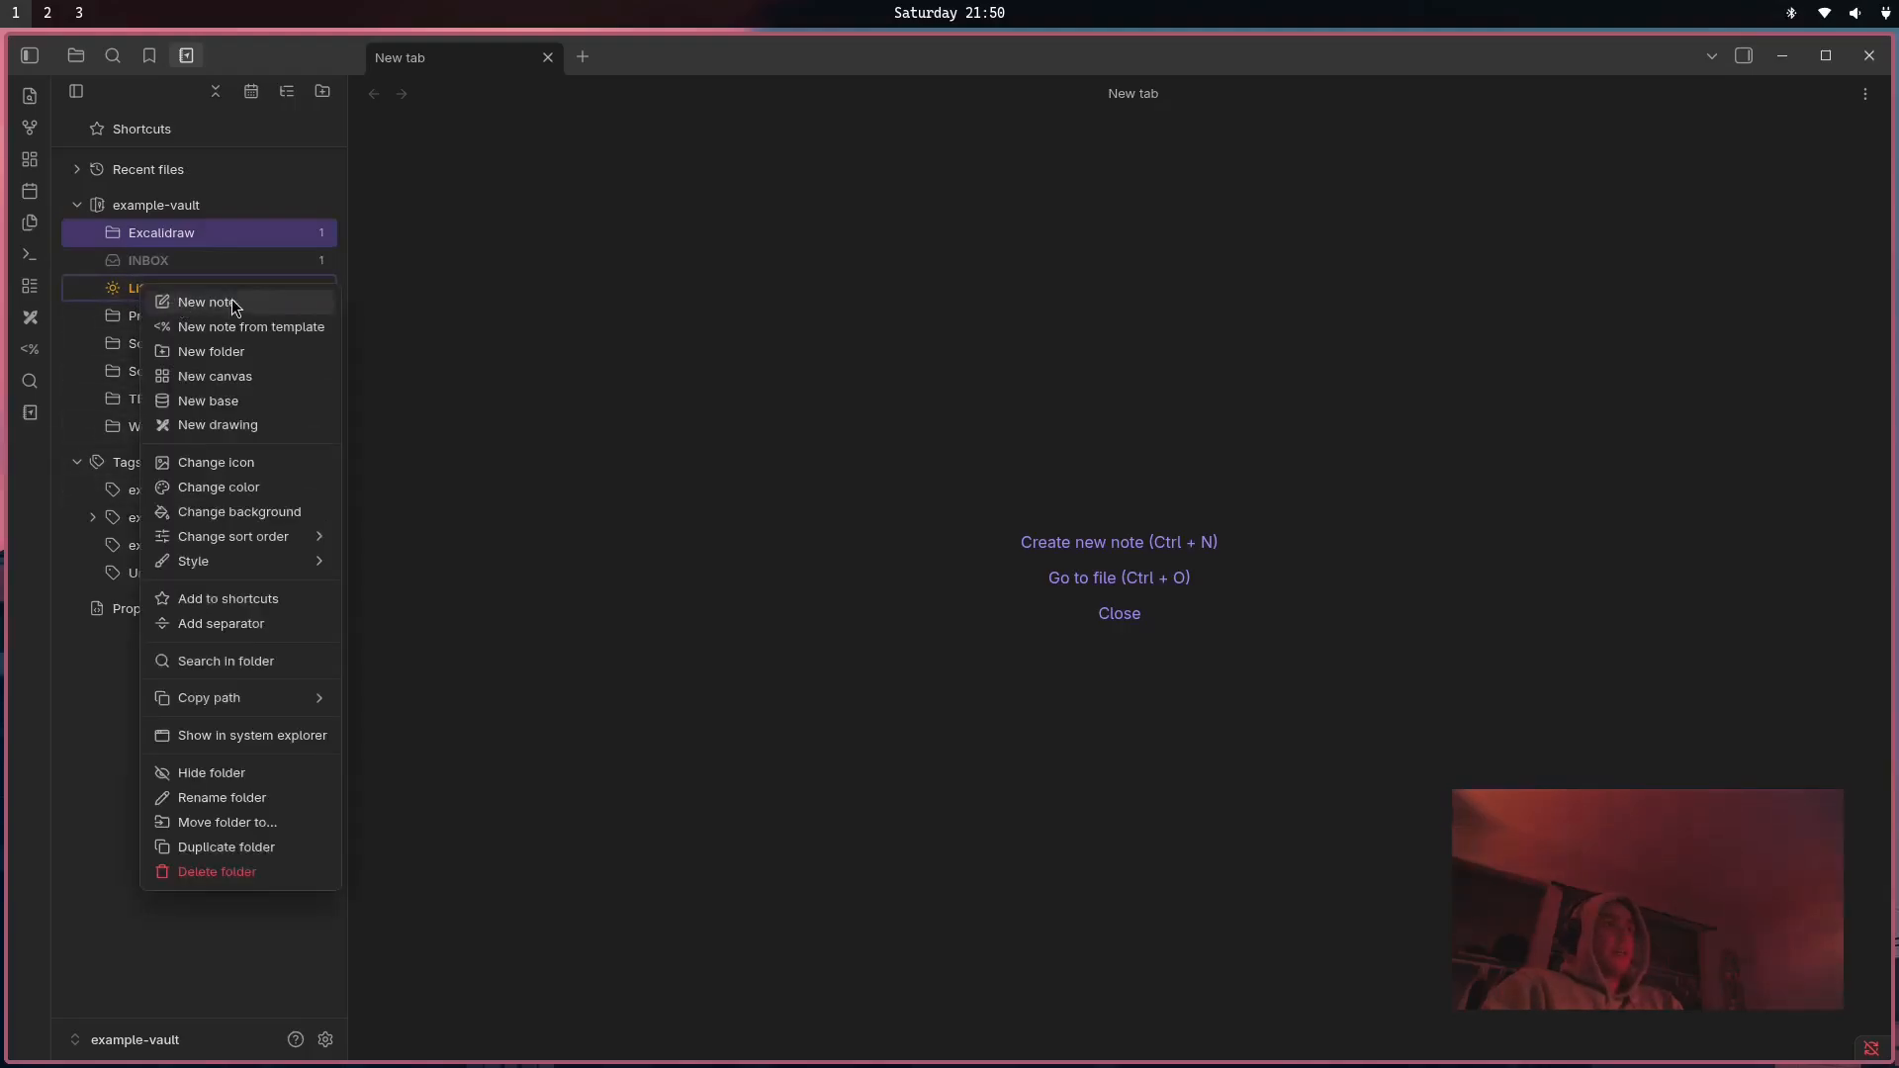
{"action": "left_click", "coordinate": [235, 304]}
{"action": "type", "text": "L"}
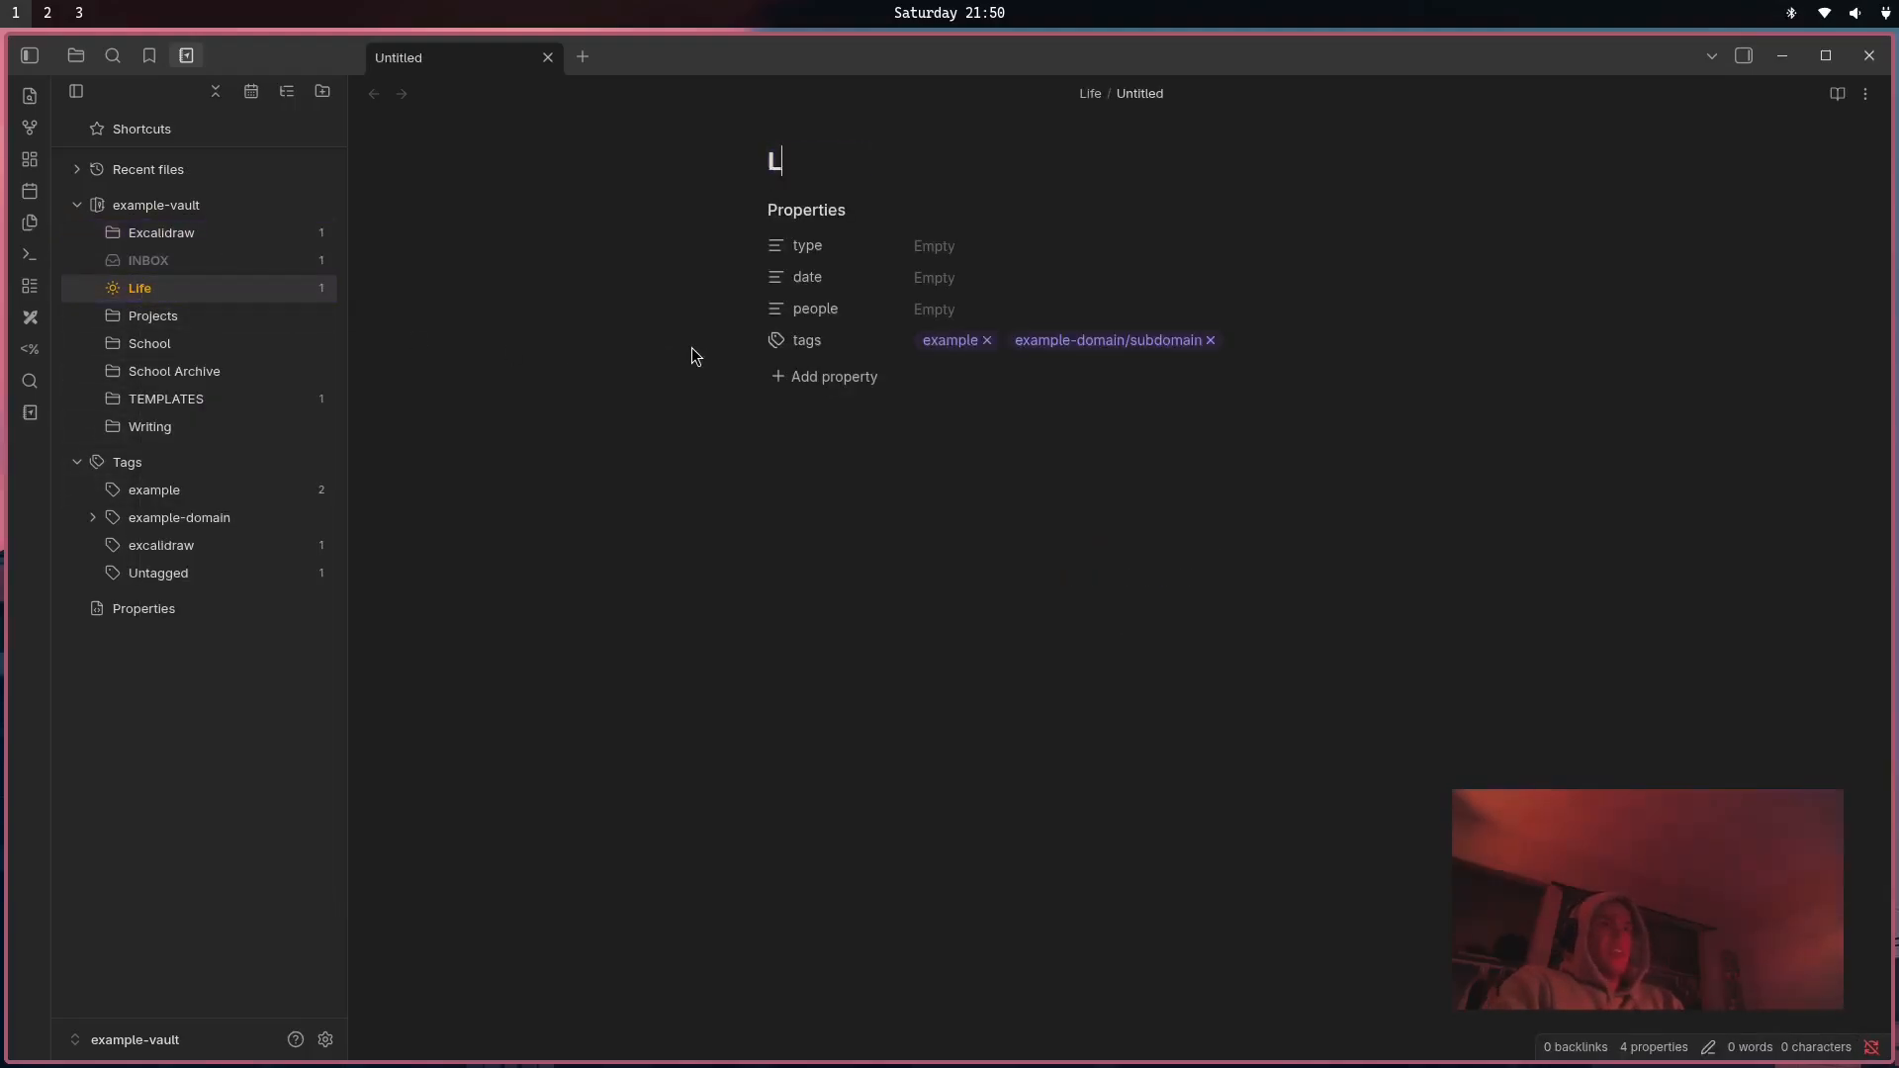
{"action": "type", "text": "ife"}
{"action": "key", "text": "Return"}
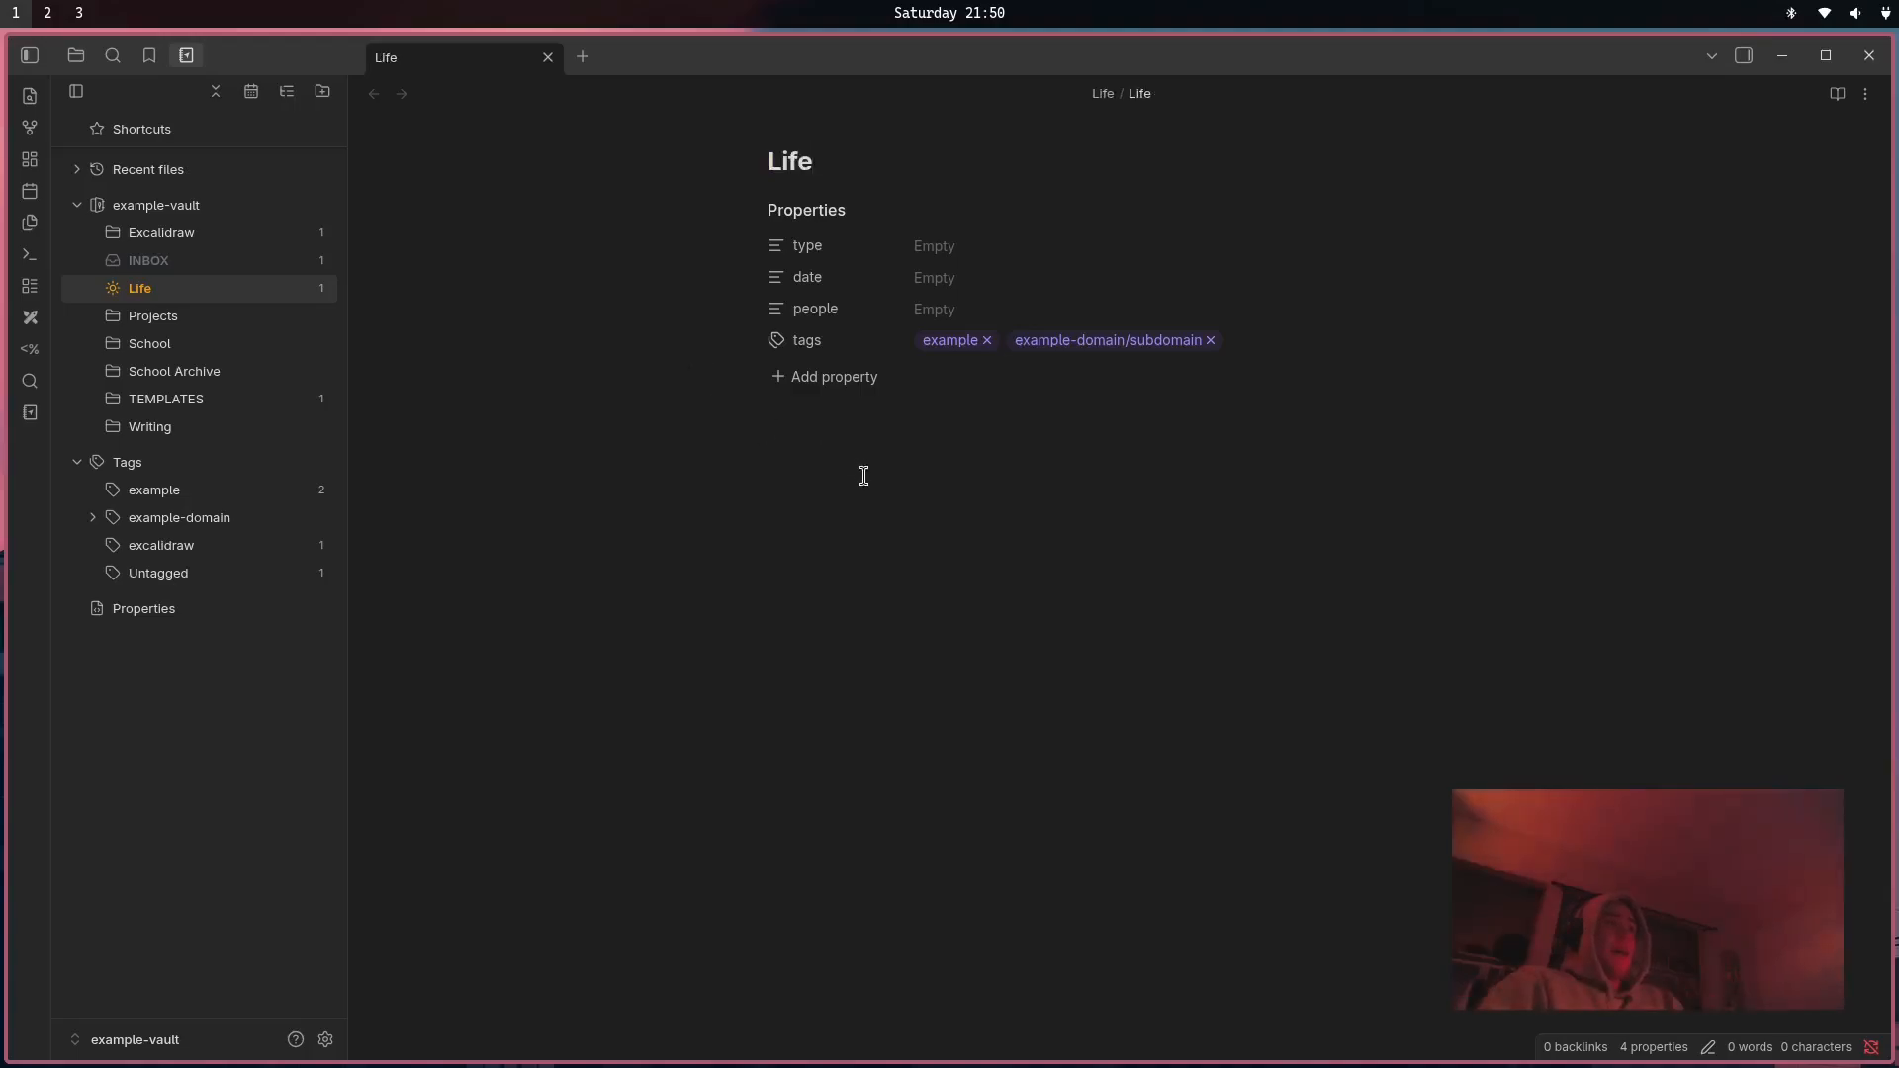
{"action": "right_click", "coordinate": [776, 217]}
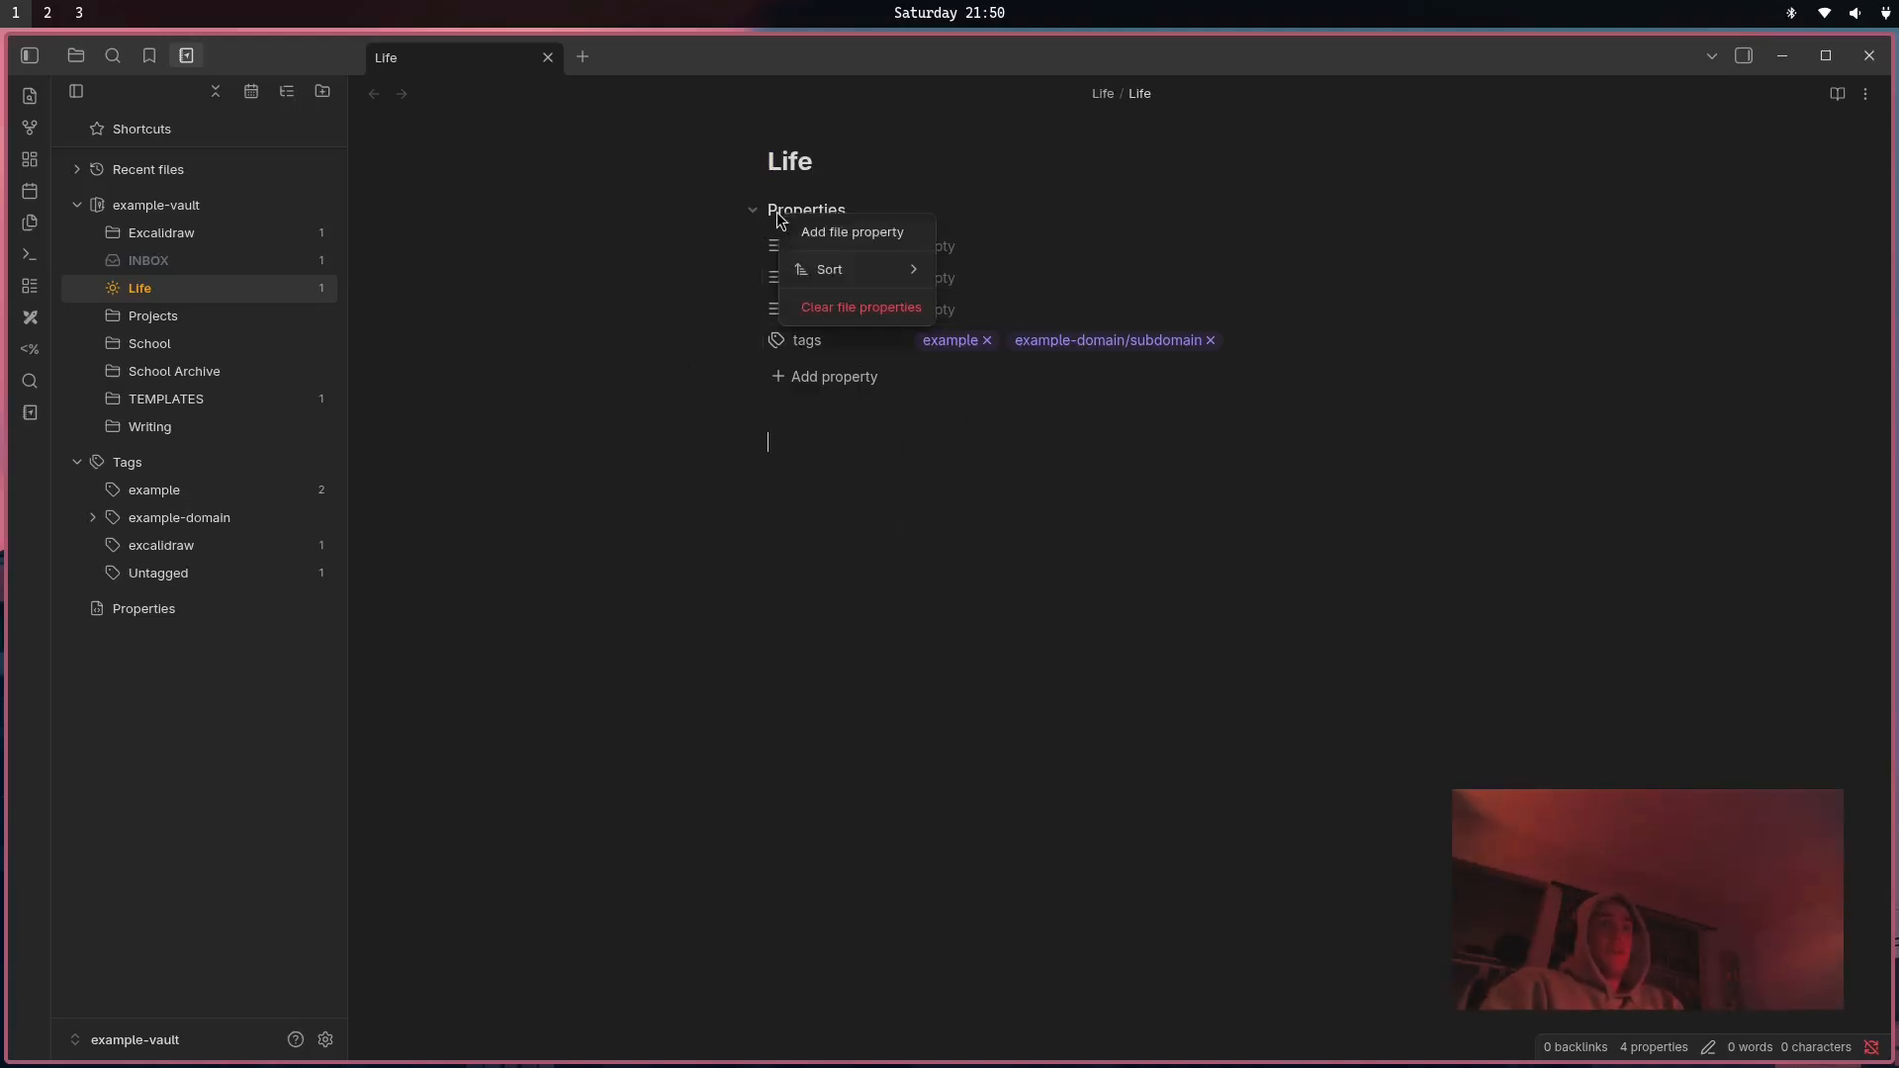
{"action": "left_click", "coordinate": [835, 310]}
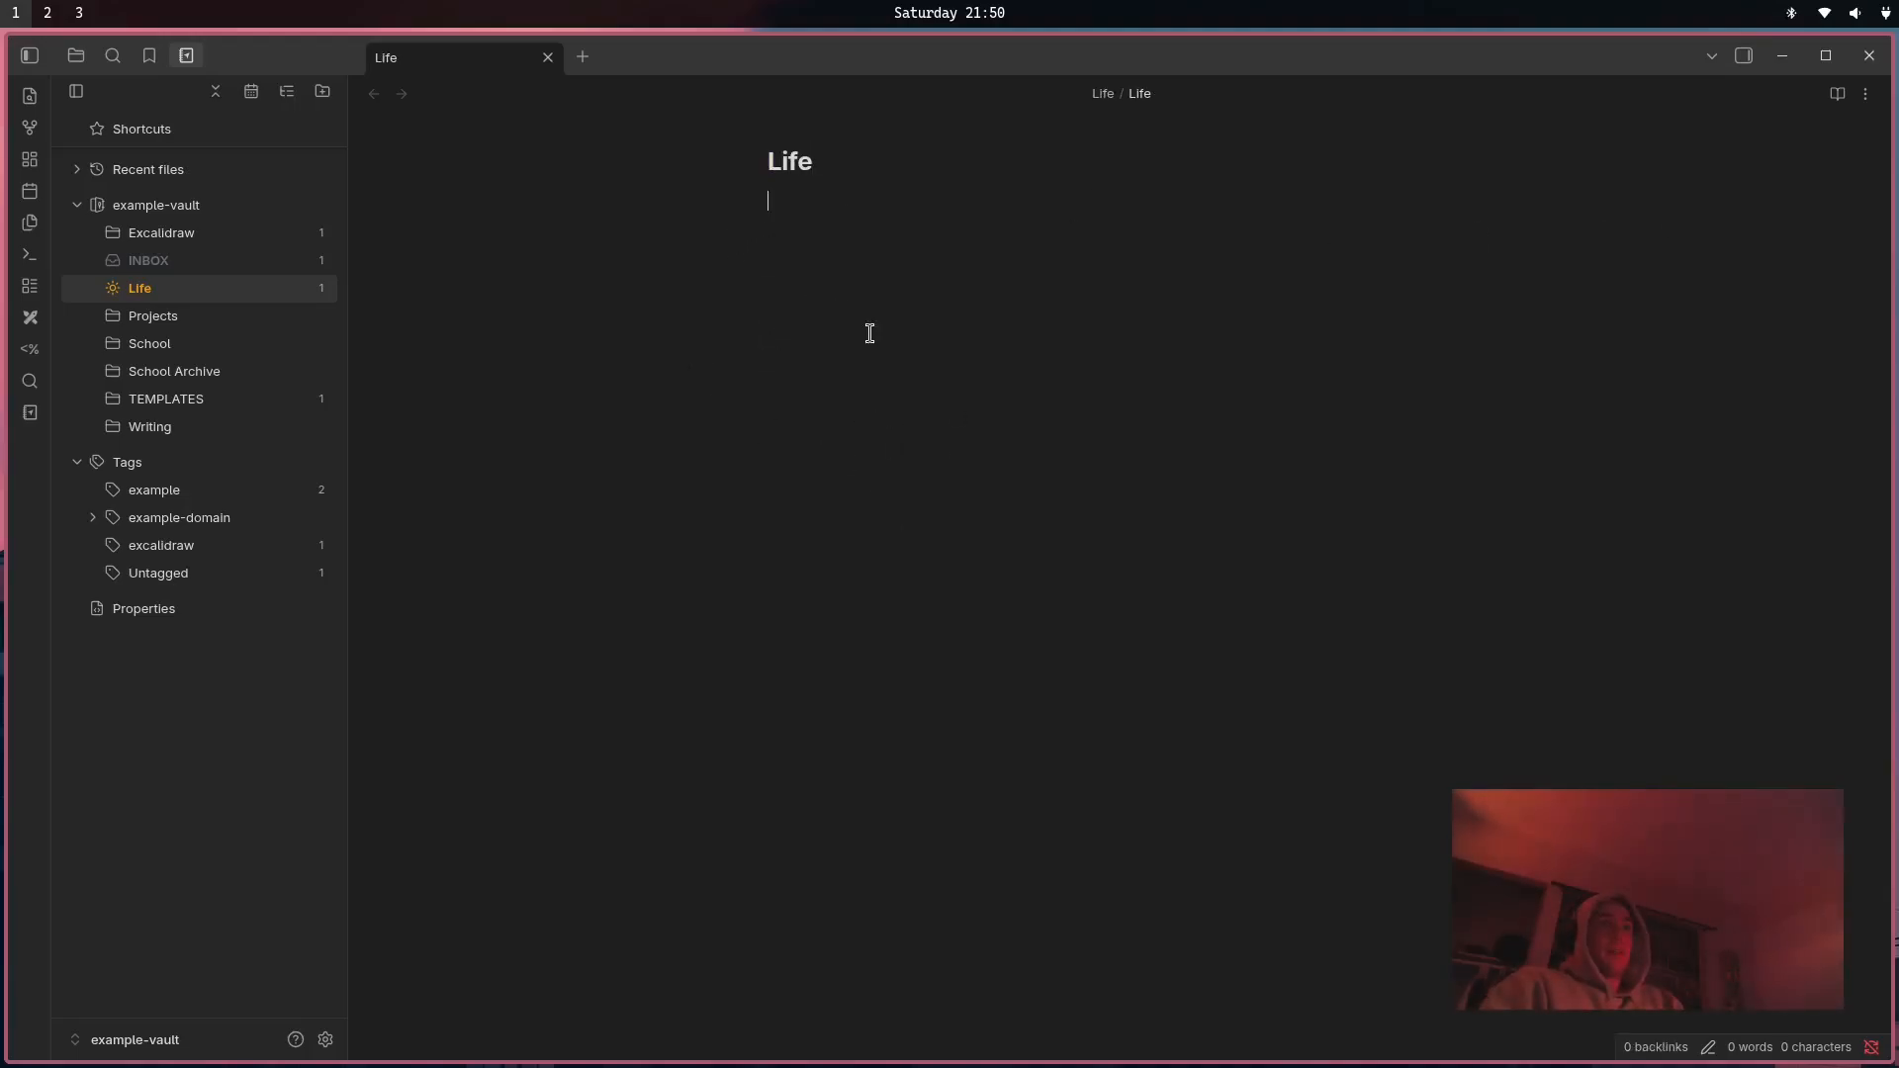
Show the list of notes in the Life folder.
{"action": "left_click", "coordinate": [200, 296]}
{"action": "left_click", "coordinate": [76, 91]}
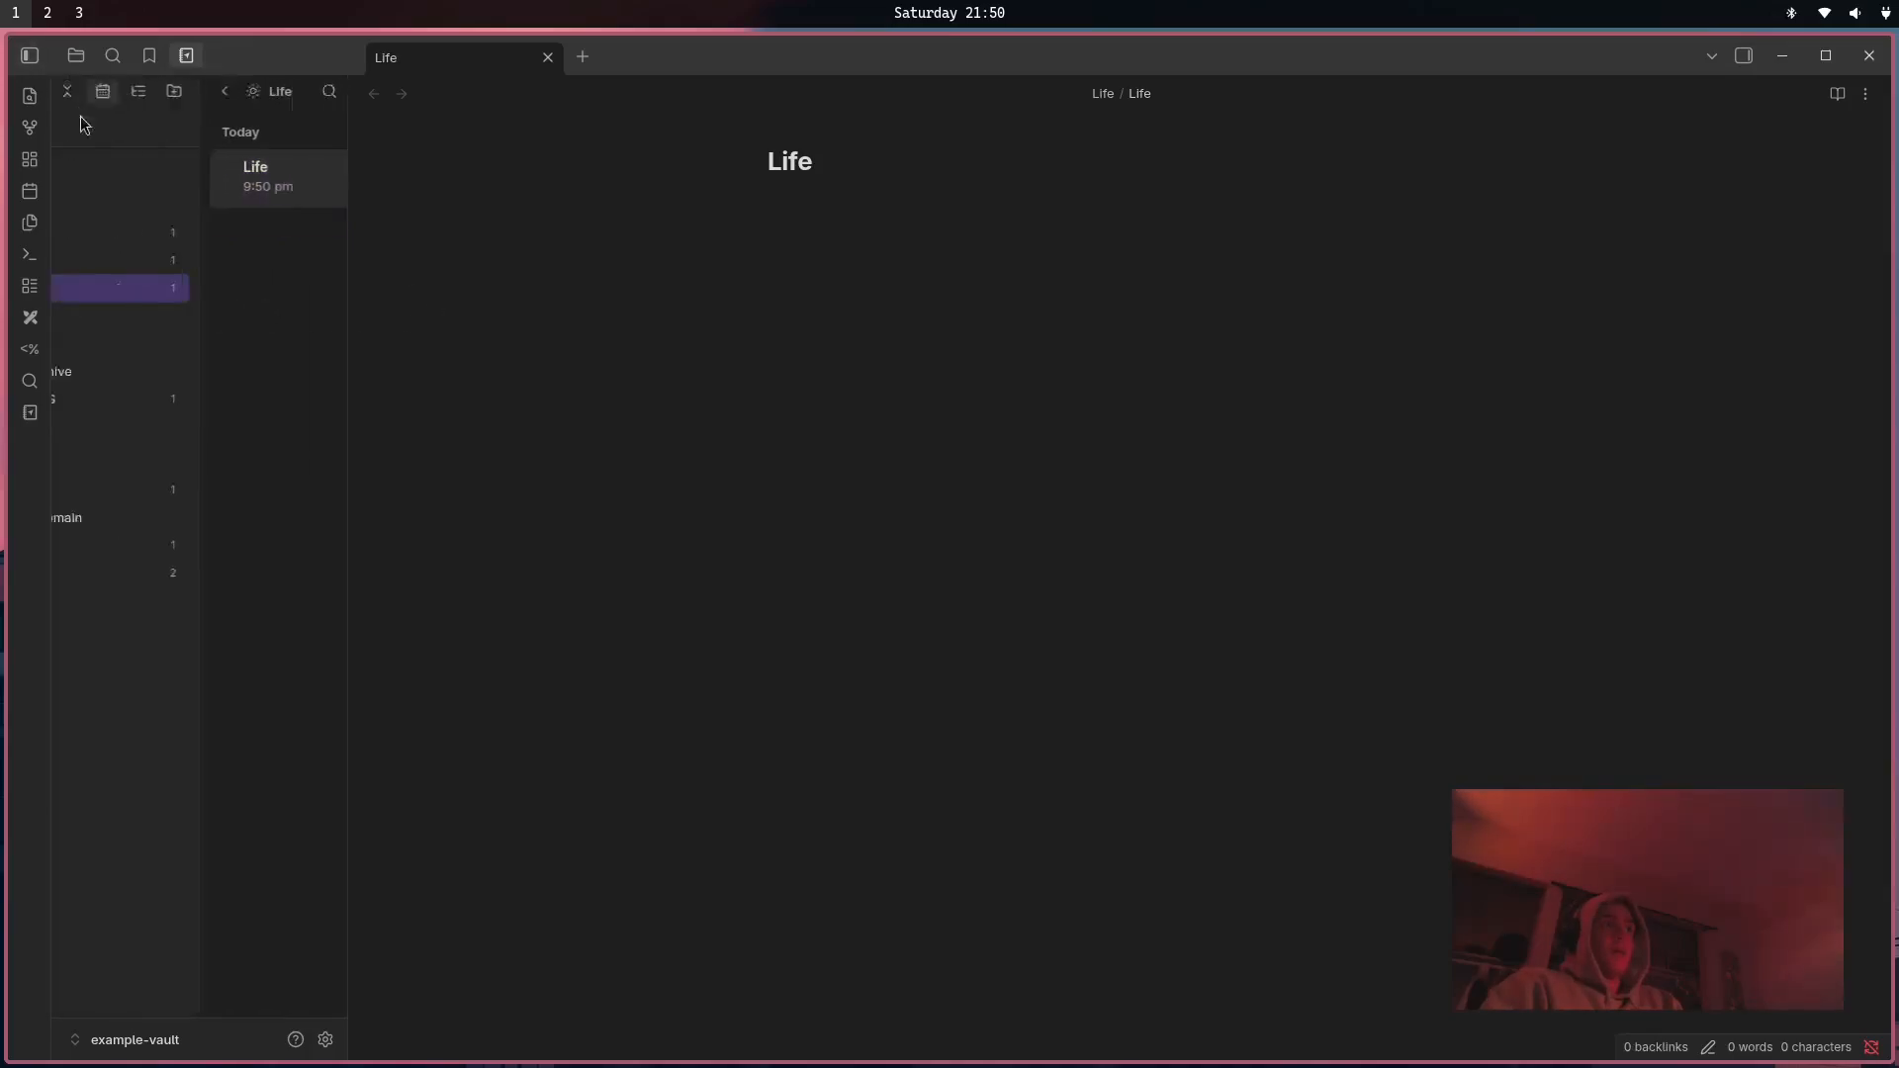
{"action": "left_click", "coordinate": [201, 285]}
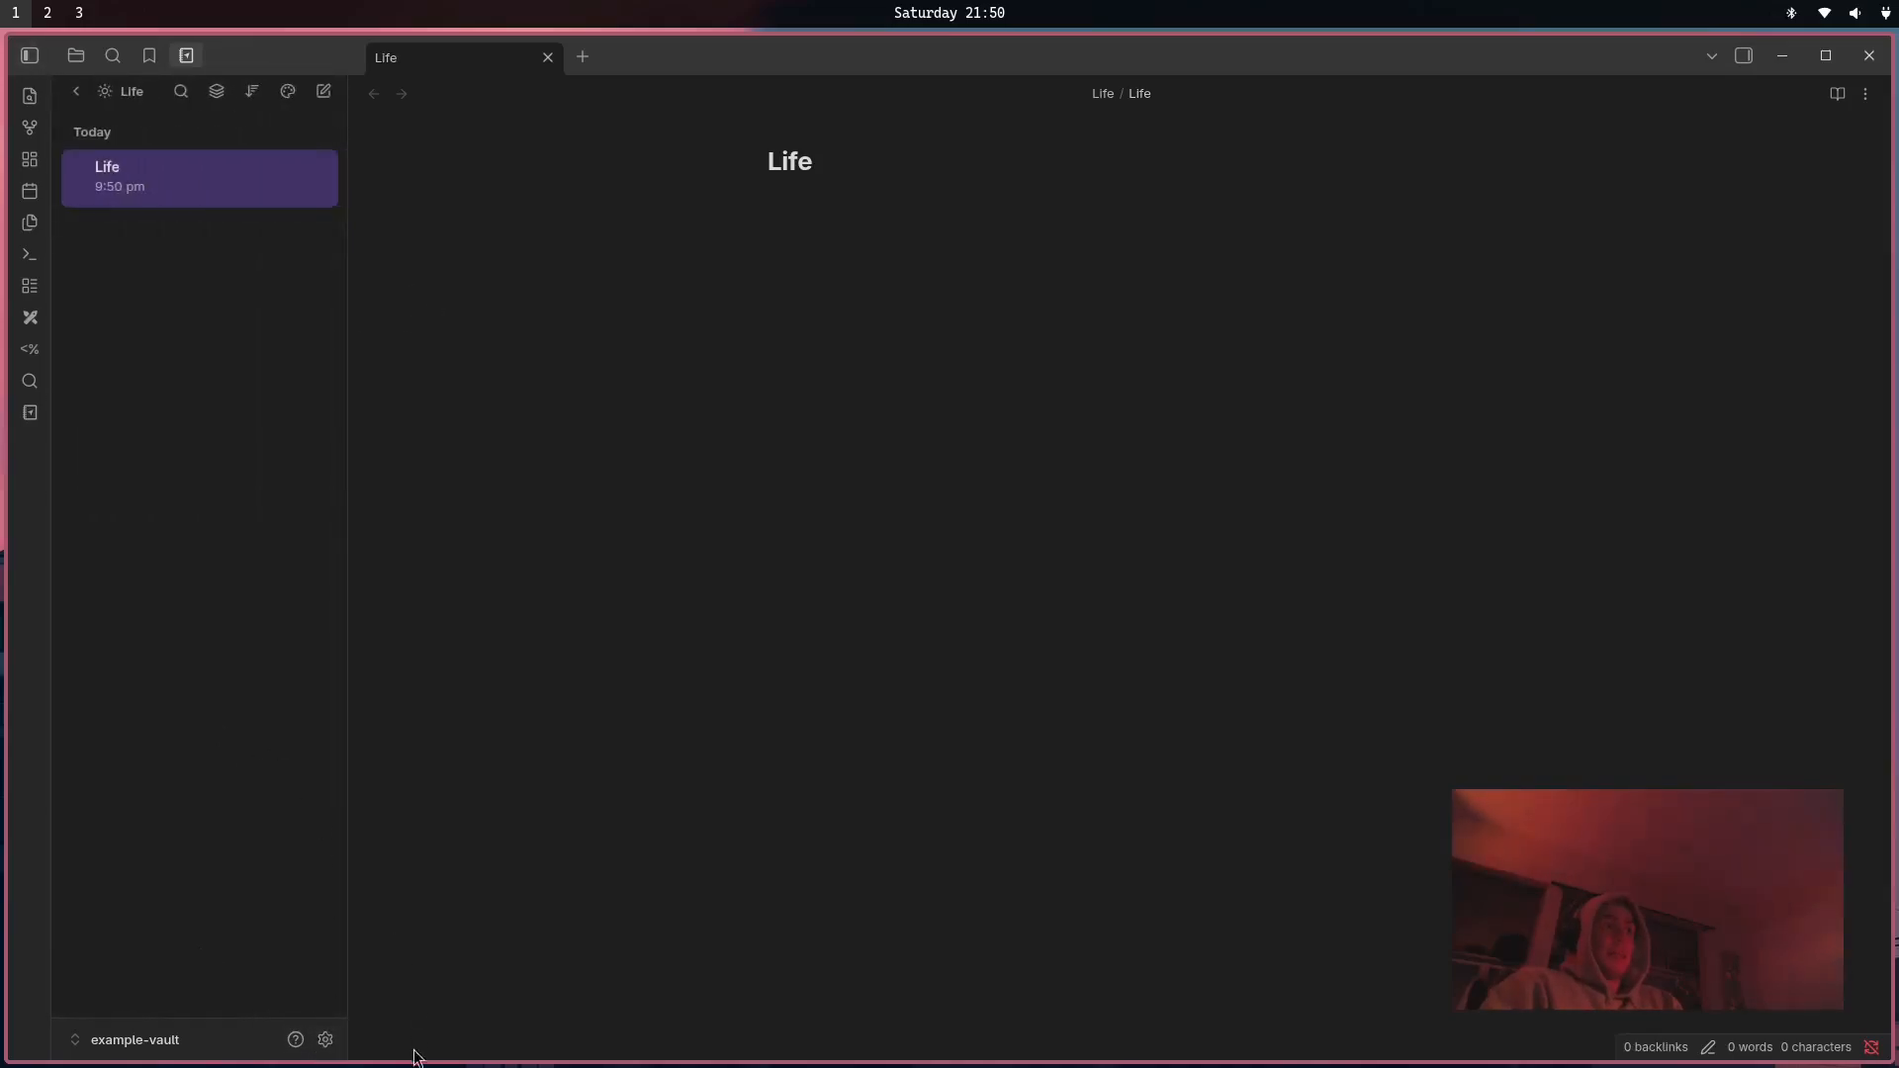
Open the Notebook Navigator plugin's settings and look through its general options.
{"action": "left_click", "coordinate": [326, 1040]}
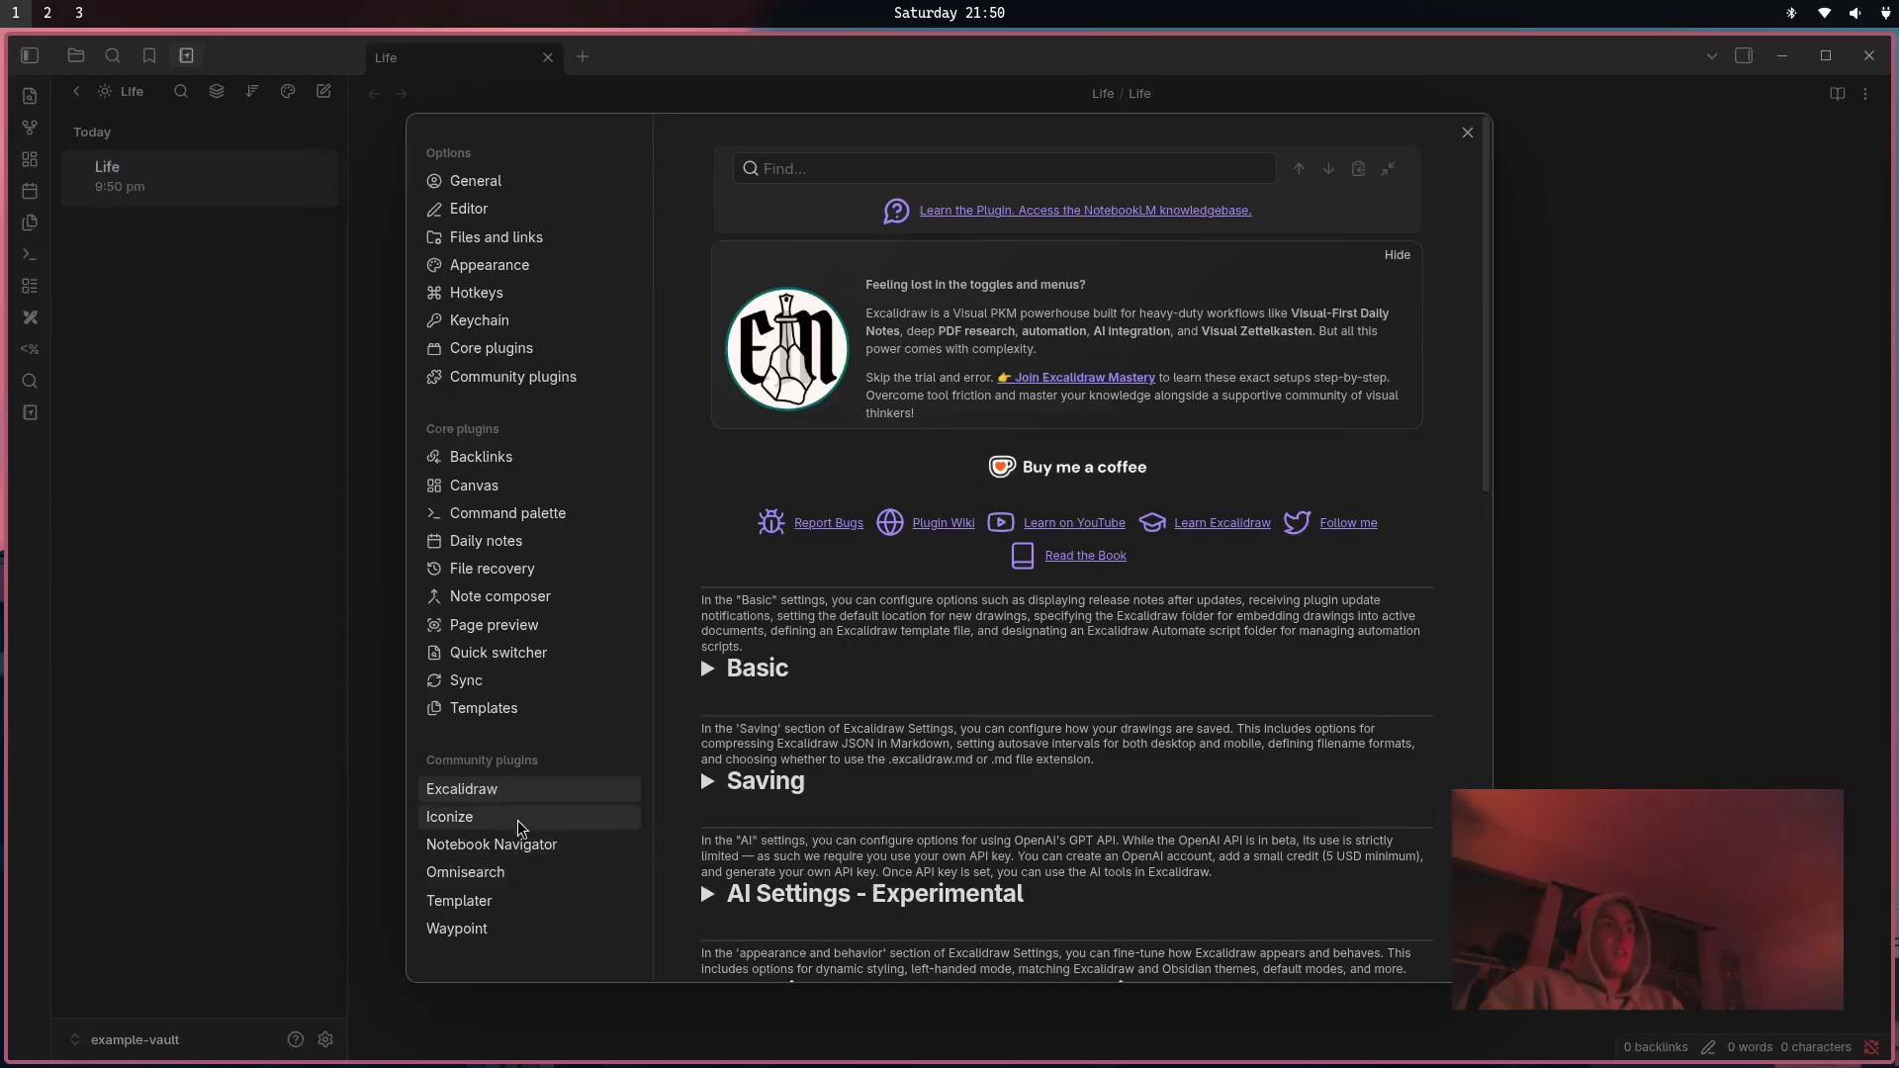
{"action": "left_click", "coordinate": [526, 849]}
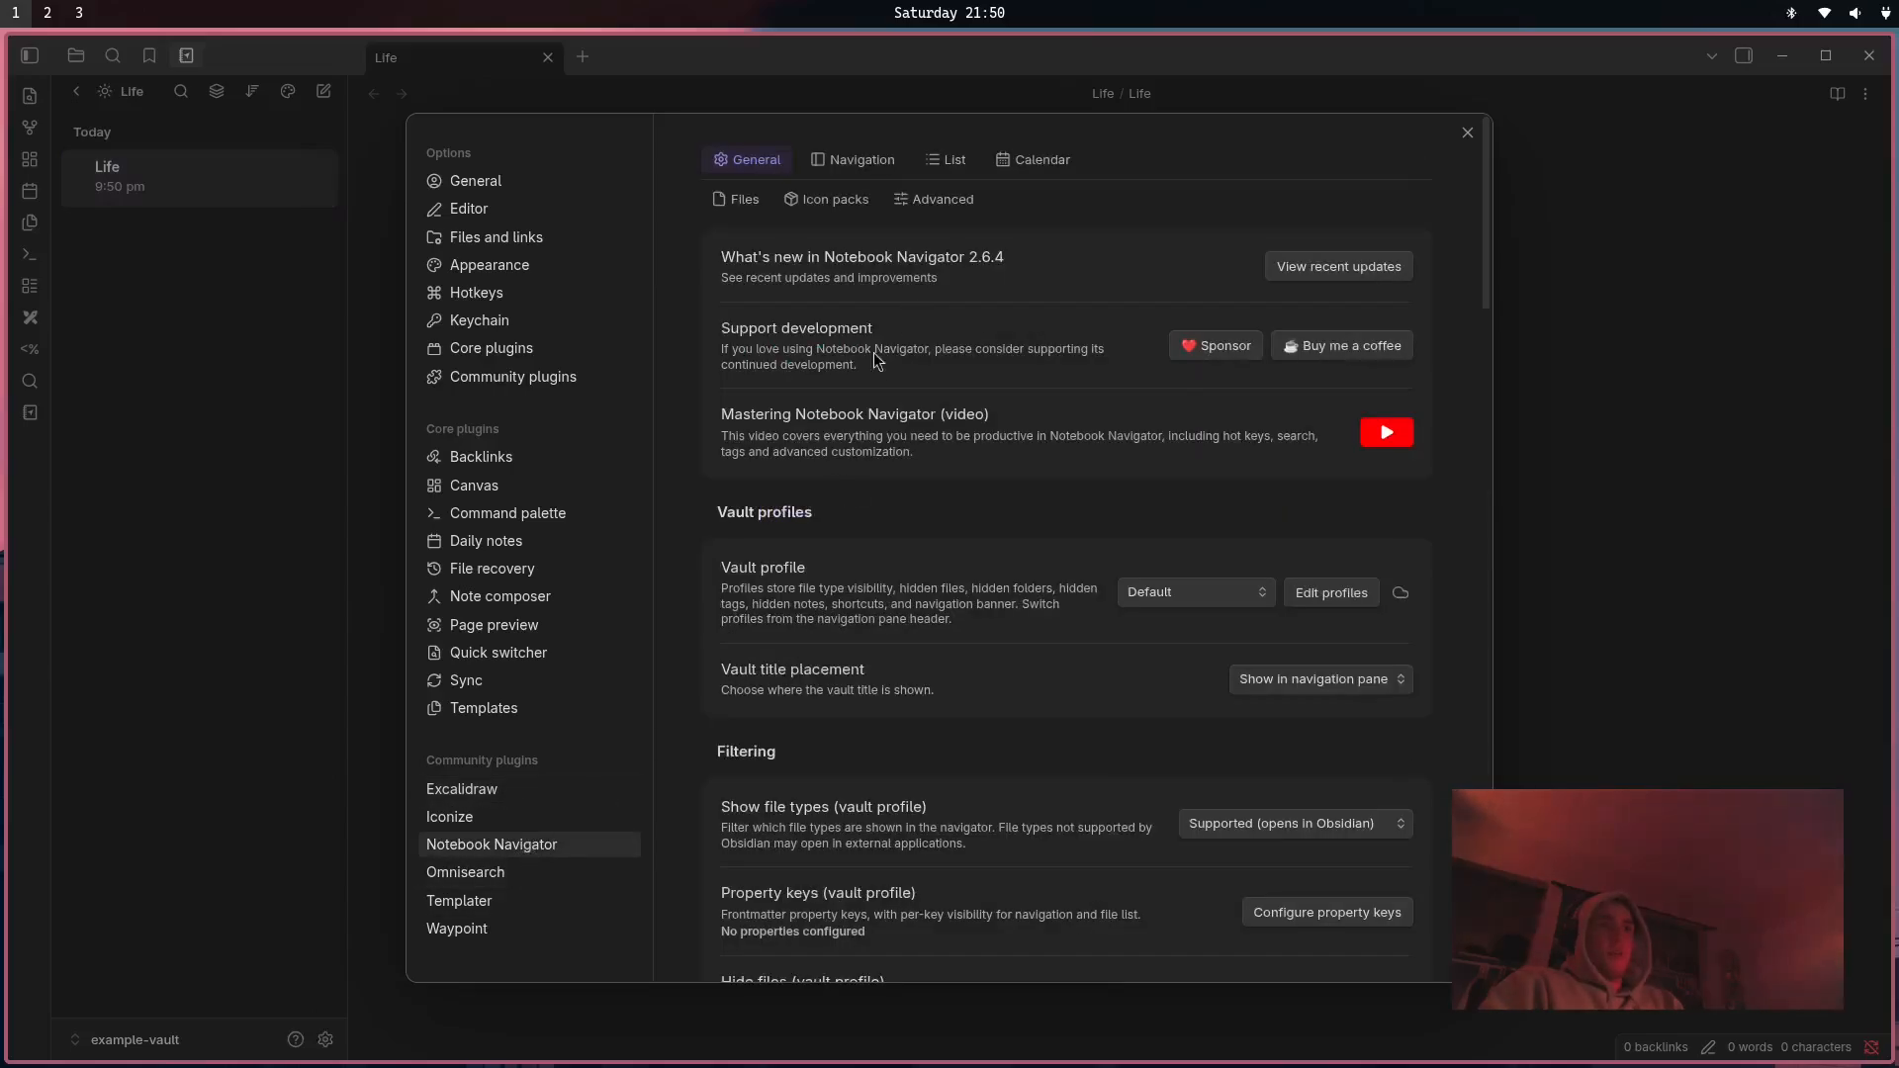
{"action": "scroll", "coordinate": [920, 608], "scroll_direction": "down", "scroll_amount": 10}
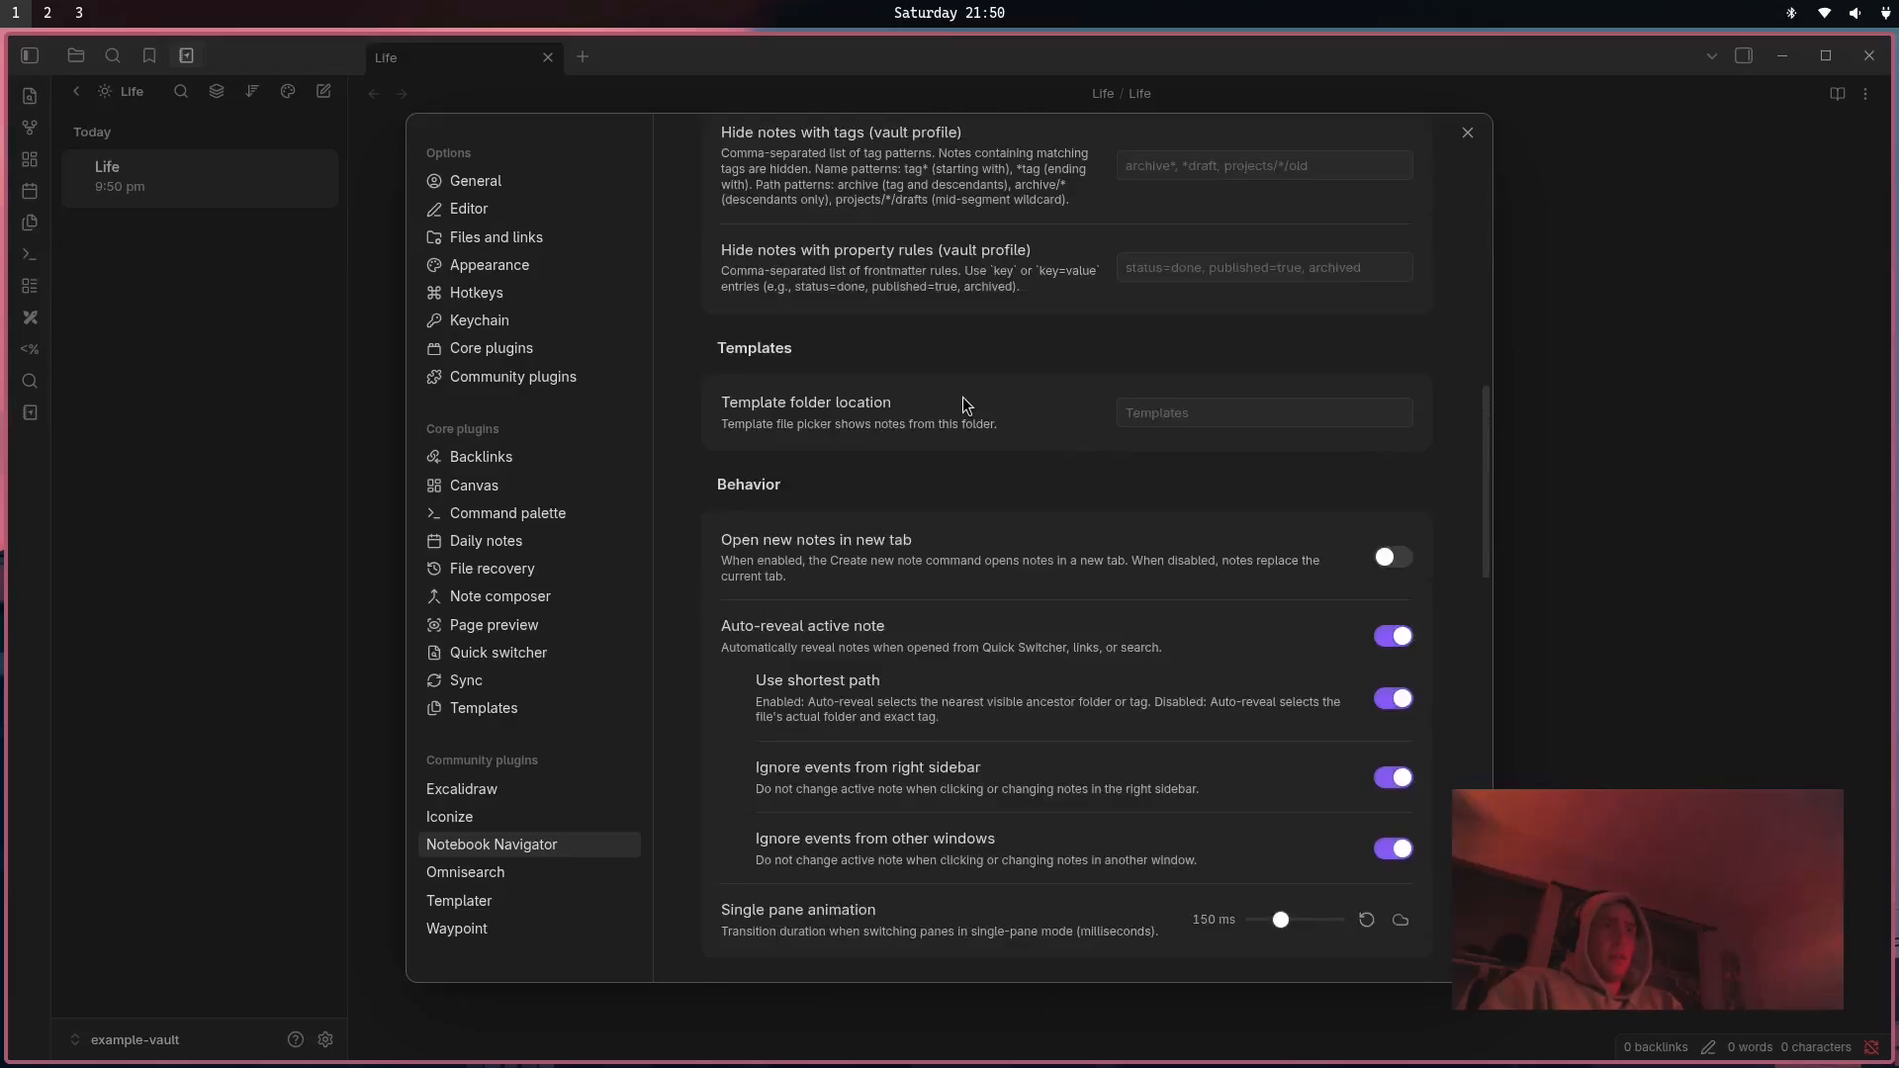
{"action": "scroll", "coordinate": [964, 400], "scroll_direction": "down", "scroll_amount": 10}
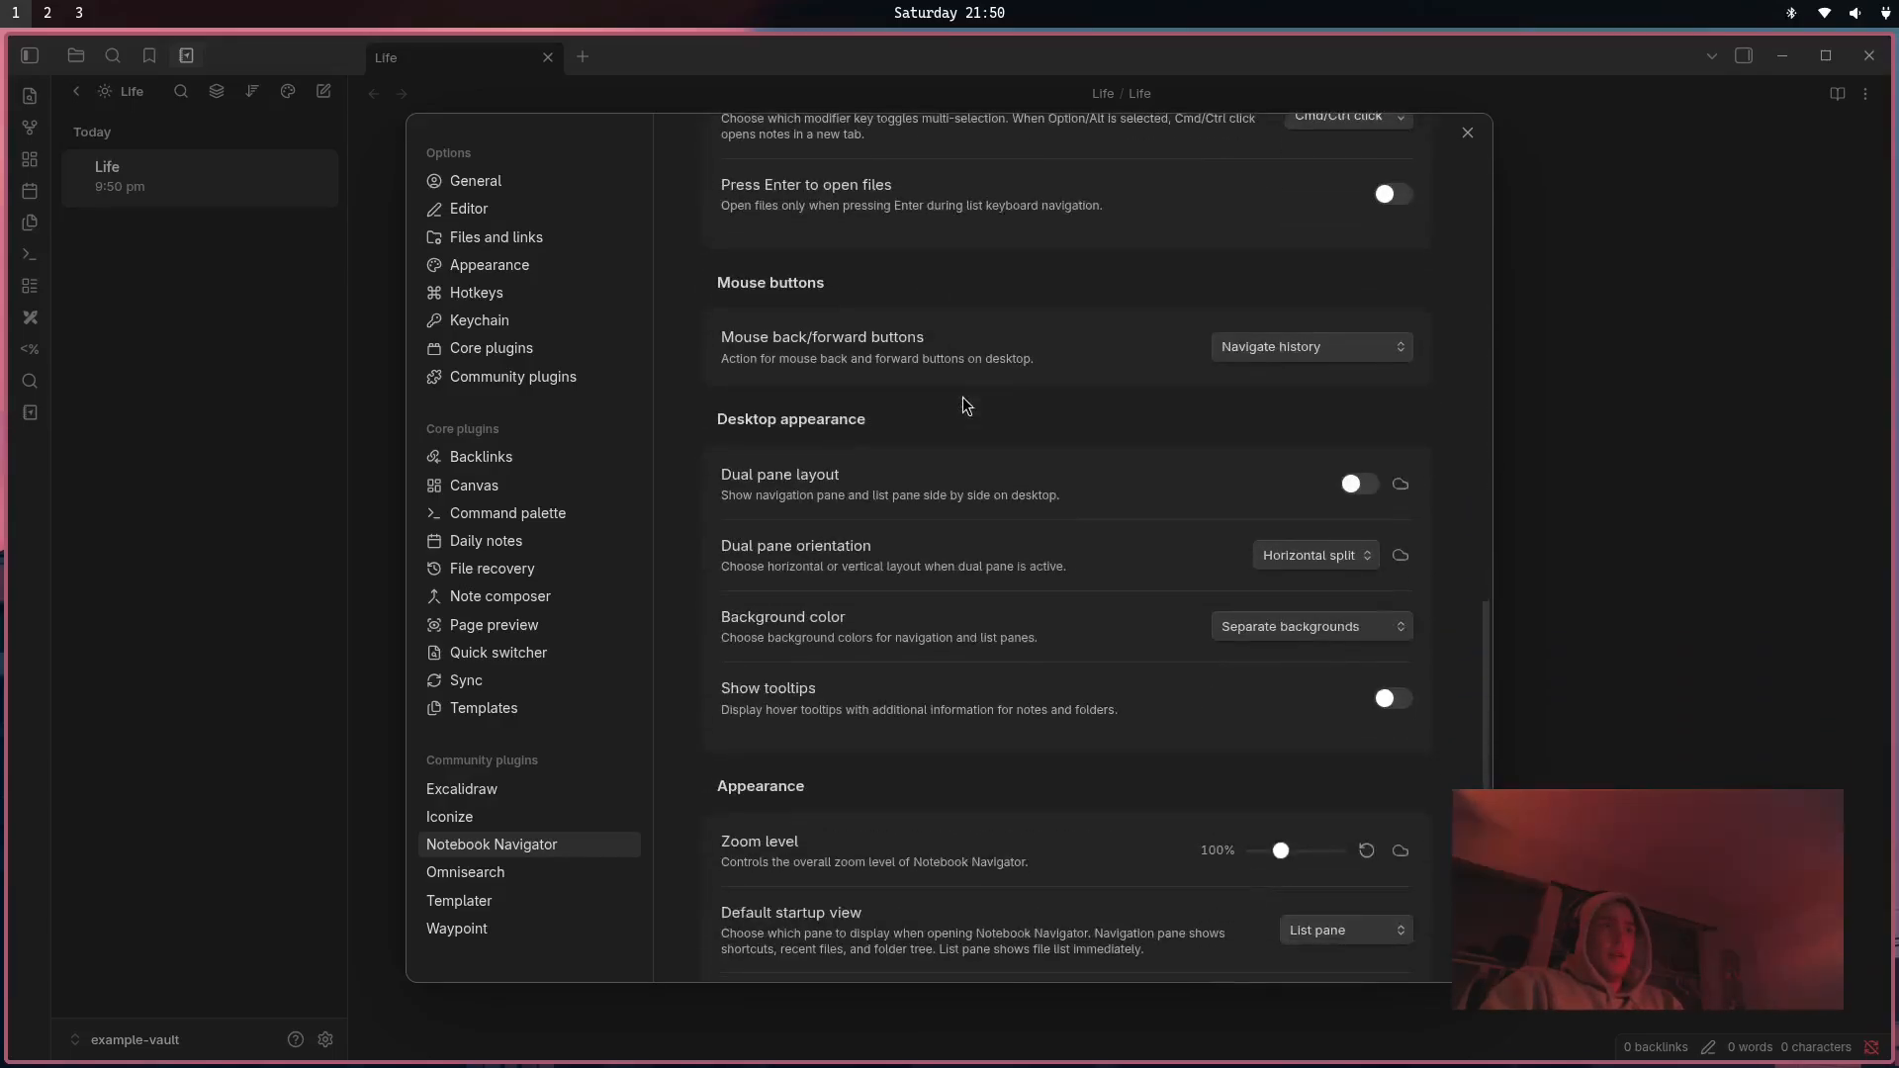
{"action": "scroll", "coordinate": [975, 409], "scroll_direction": "down", "scroll_amount": 8}
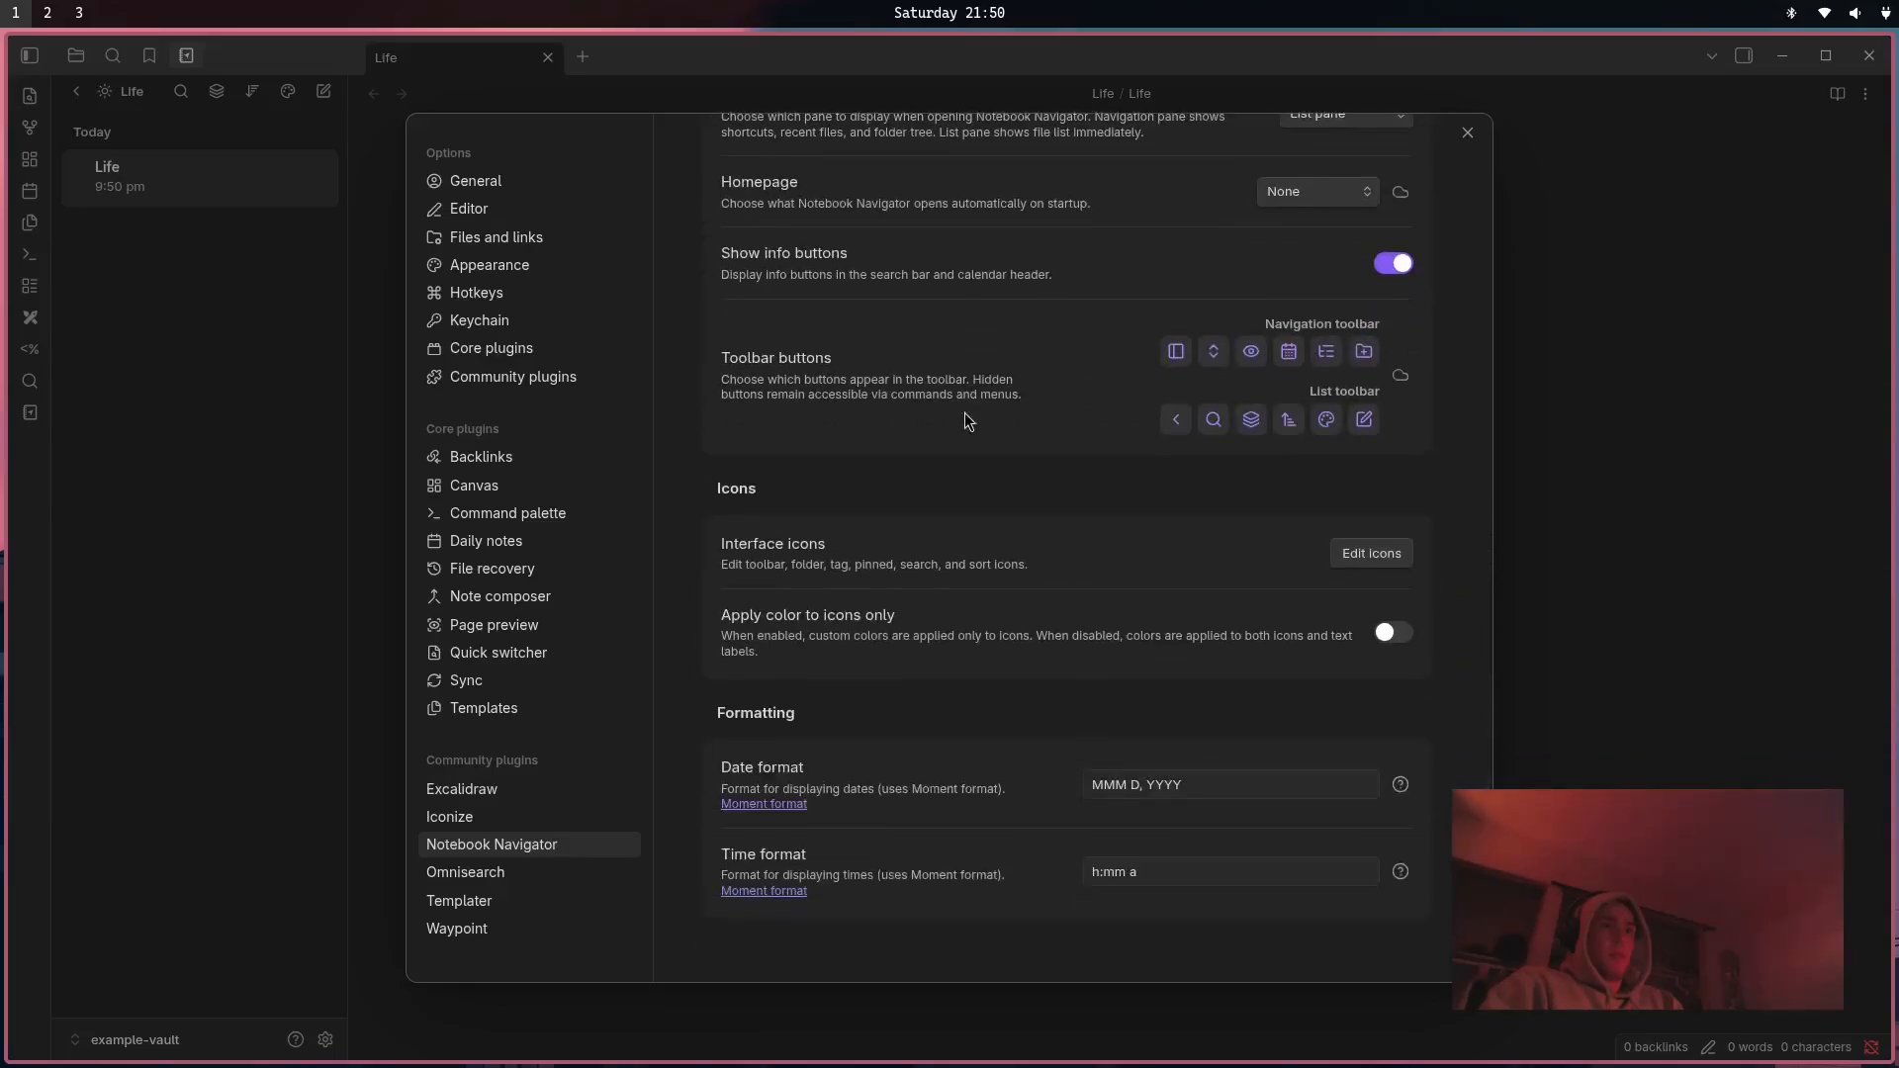
{"action": "scroll", "coordinate": [999, 564], "scroll_direction": "up", "scroll_amount": 8}
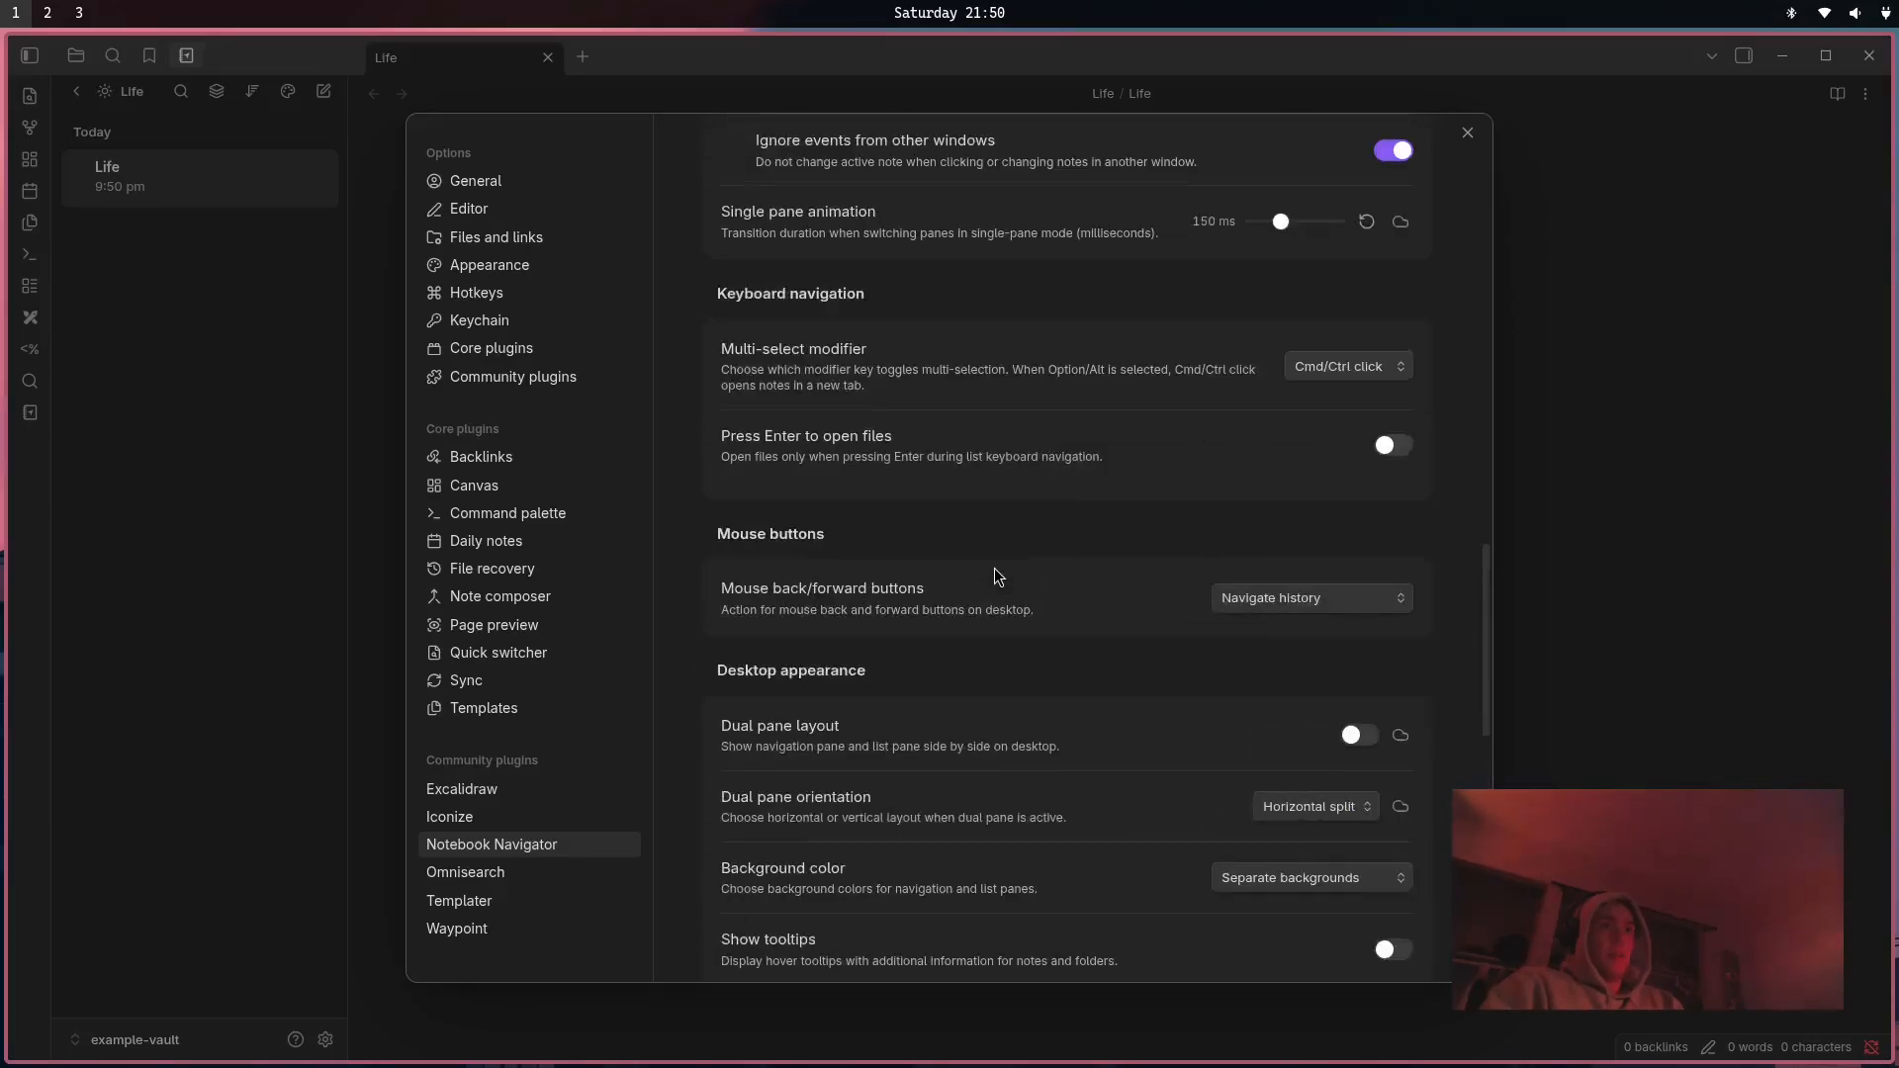
{"action": "scroll", "coordinate": [999, 576], "scroll_direction": "up", "scroll_amount": 10}
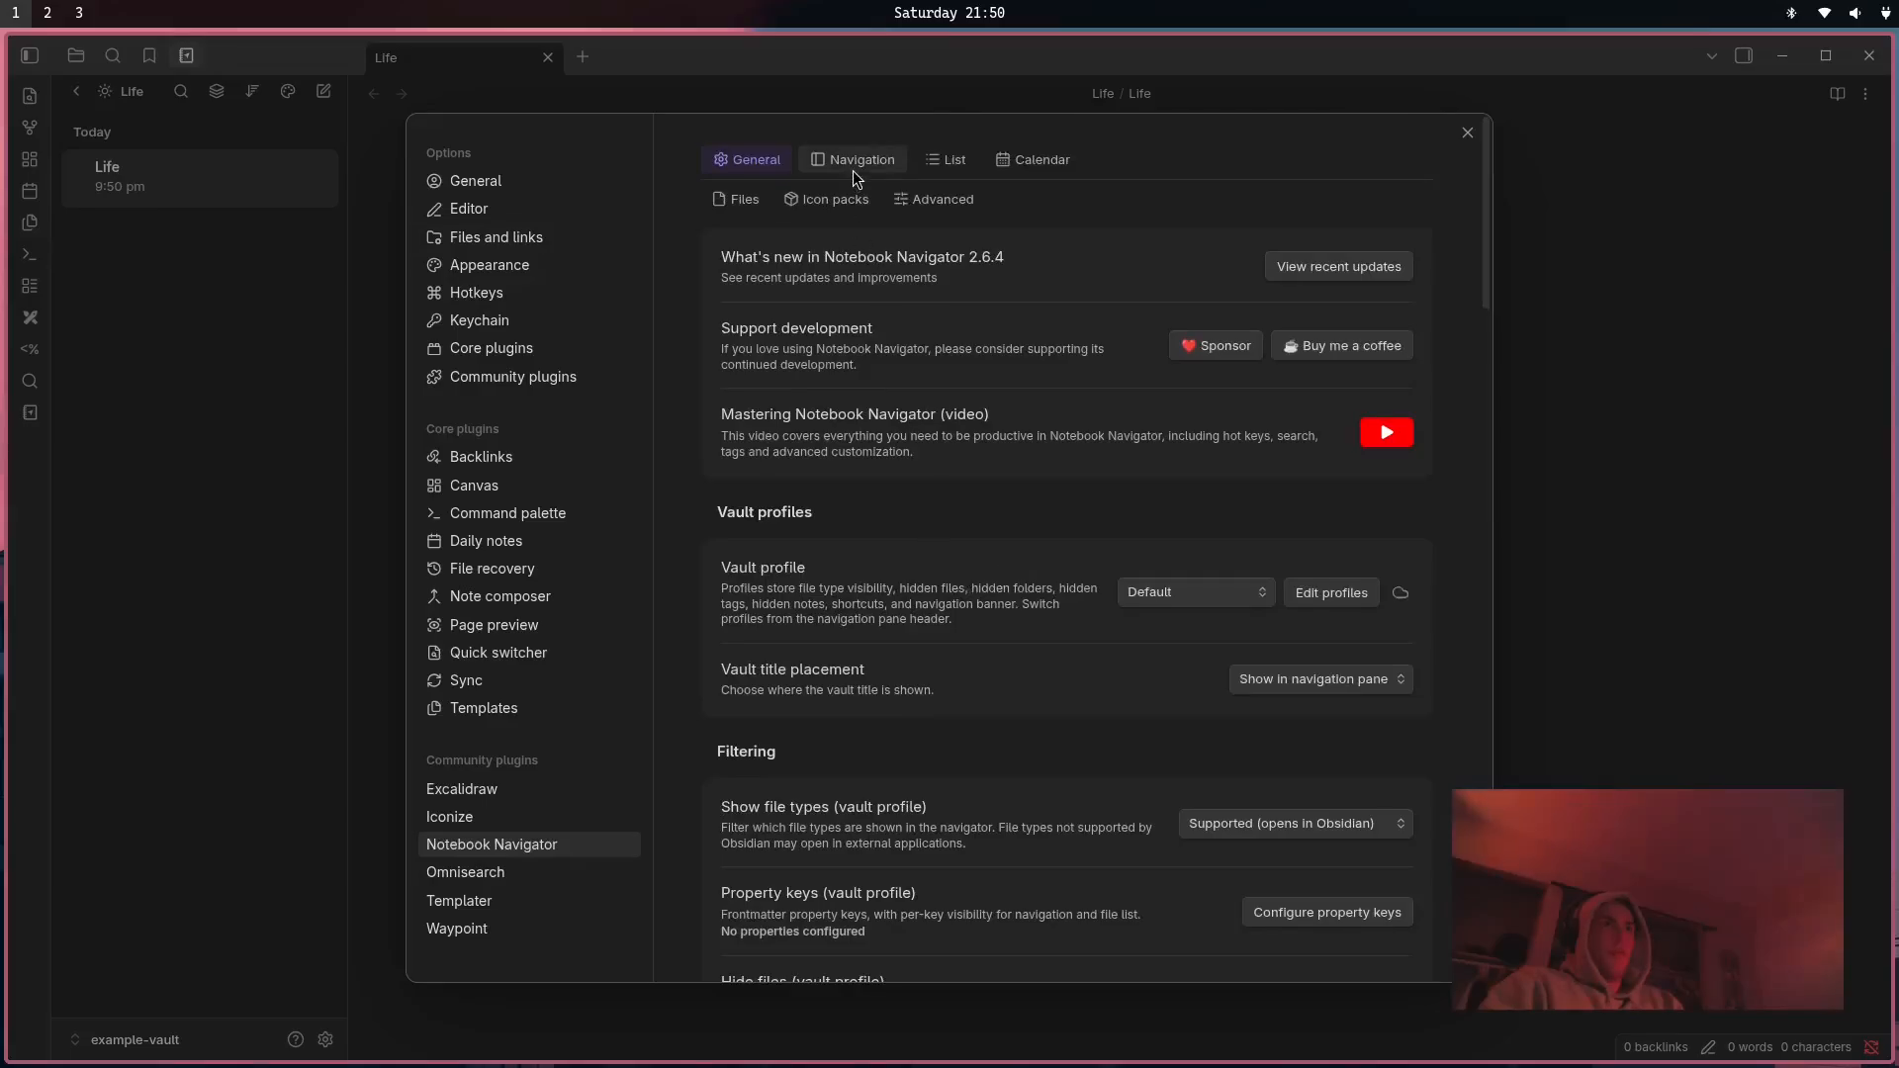
Look through Notebook Navigator's navigation, list and calendar options for a folder note setting.
{"action": "left_click", "coordinate": [856, 177]}
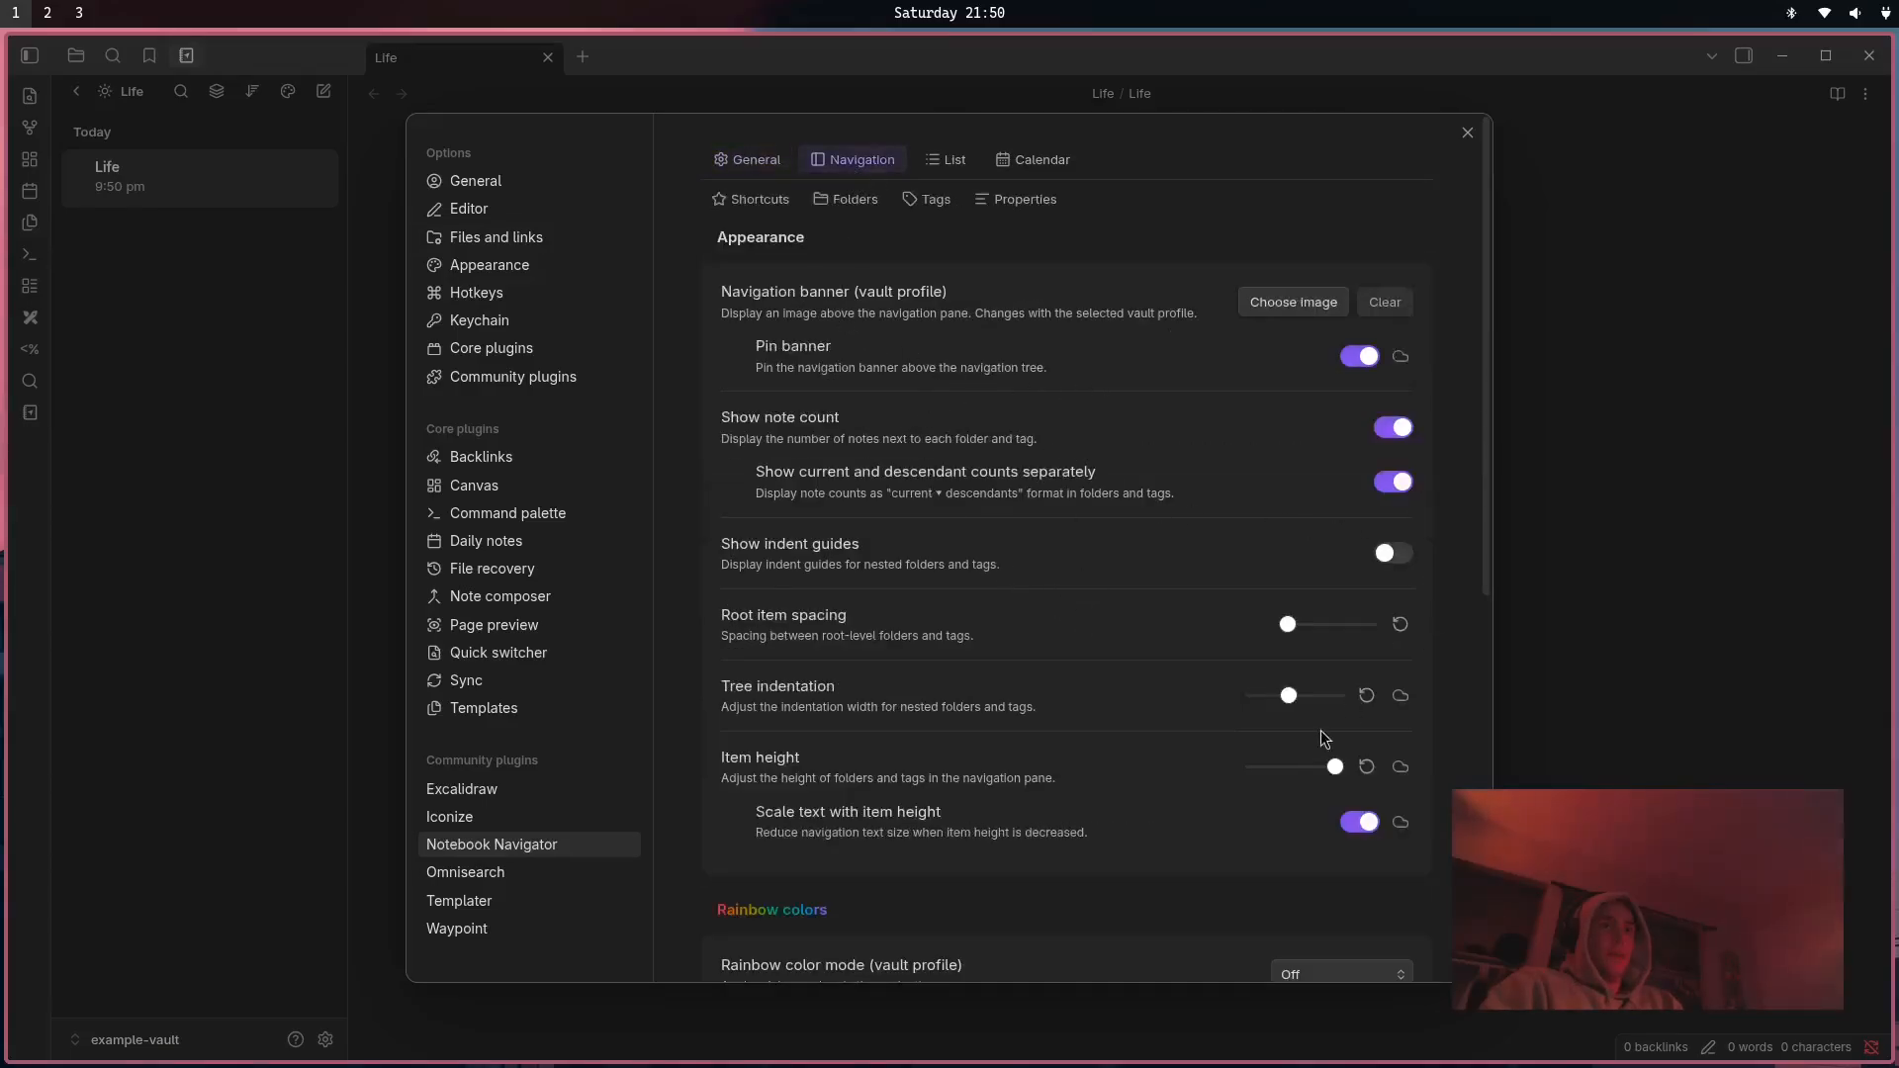
{"action": "scroll", "coordinate": [925, 481], "scroll_direction": "down", "scroll_amount": 6}
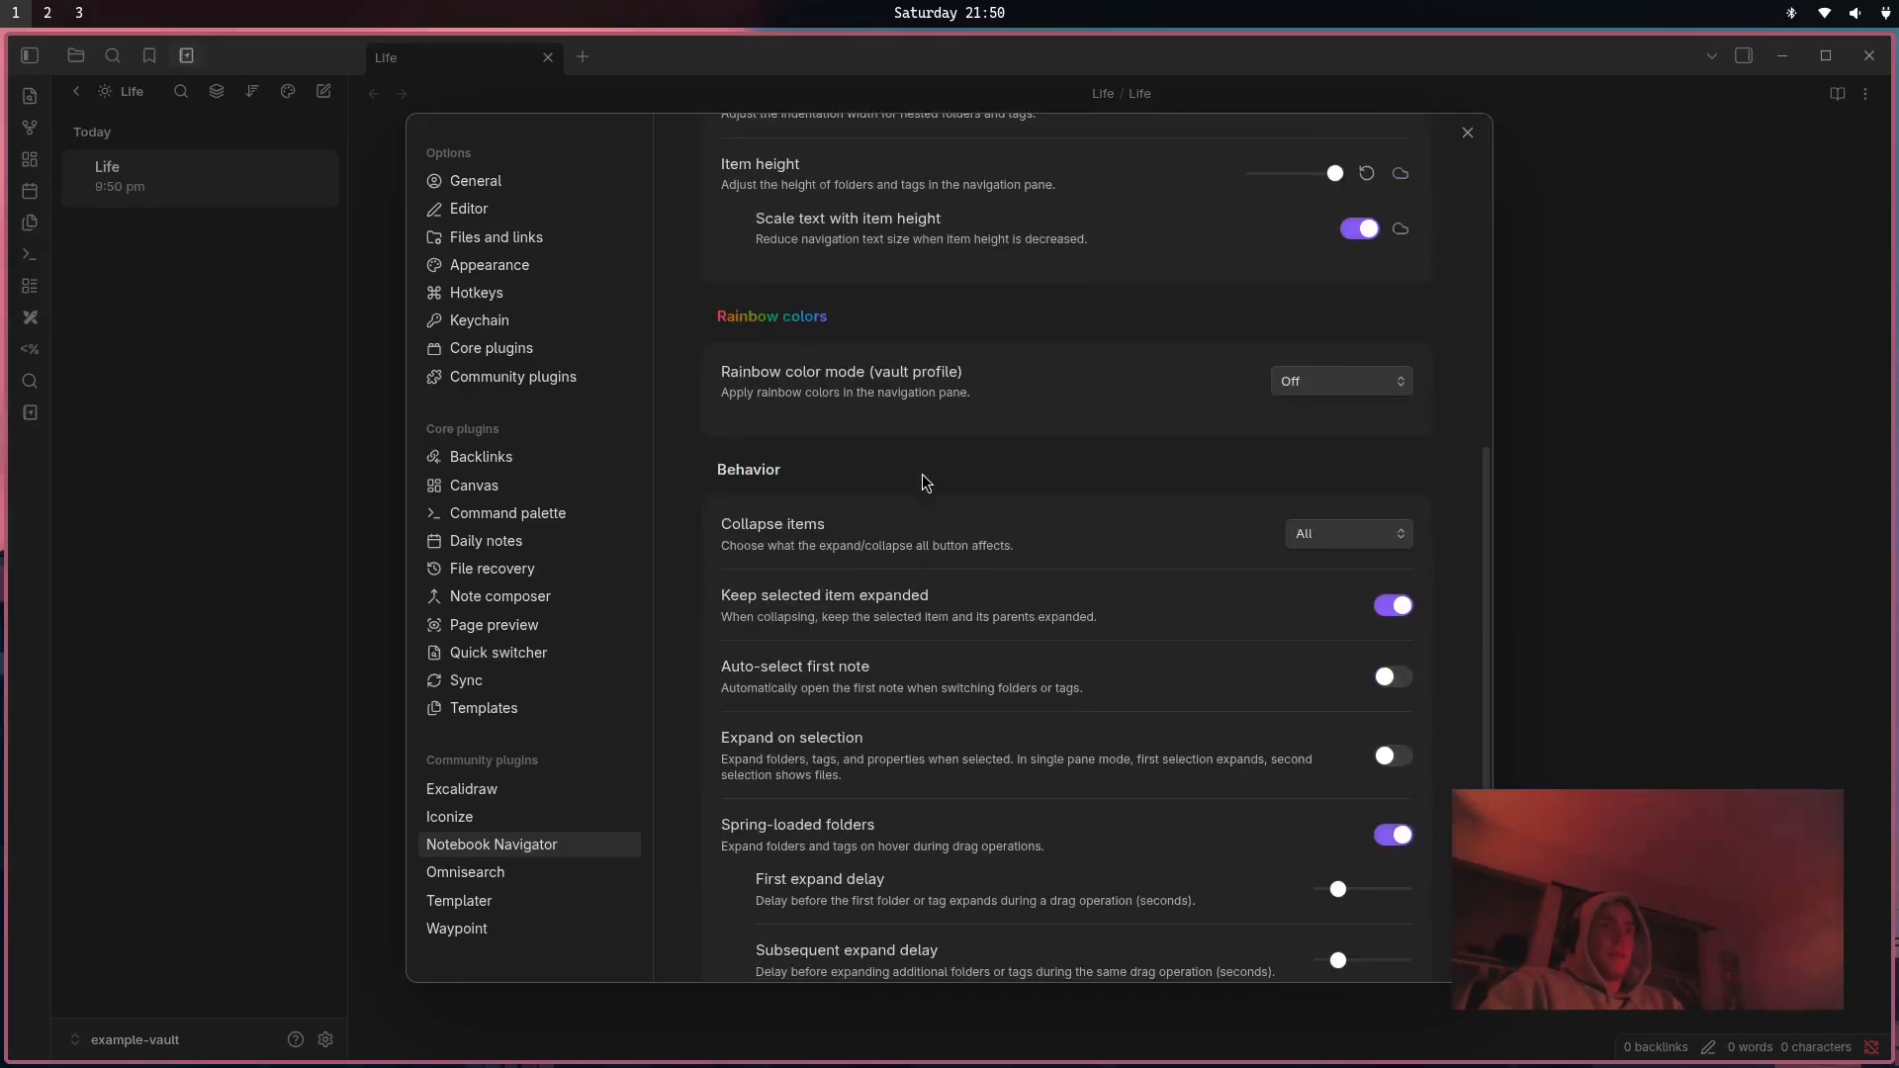
{"action": "scroll", "coordinate": [925, 481], "scroll_direction": "down", "scroll_amount": 1}
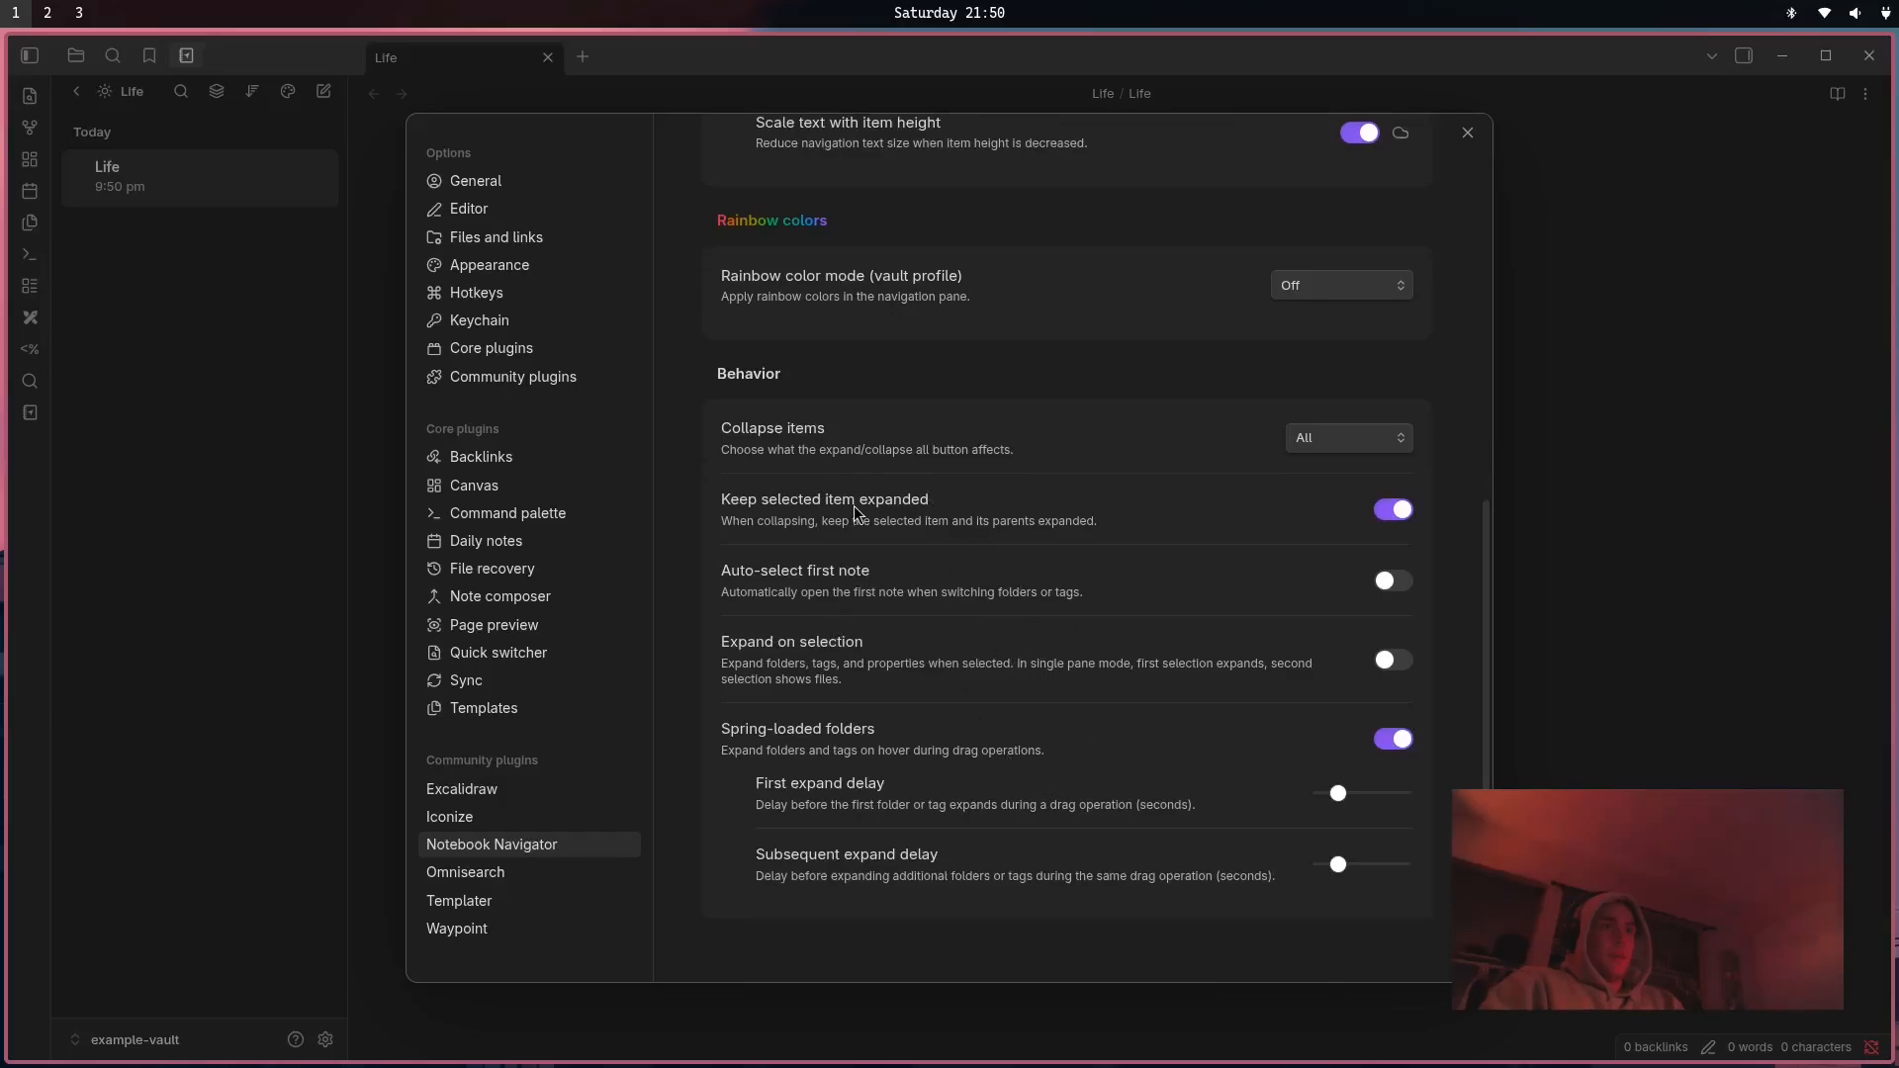
{"action": "scroll", "coordinate": [806, 485], "scroll_direction": "up", "scroll_amount": 7}
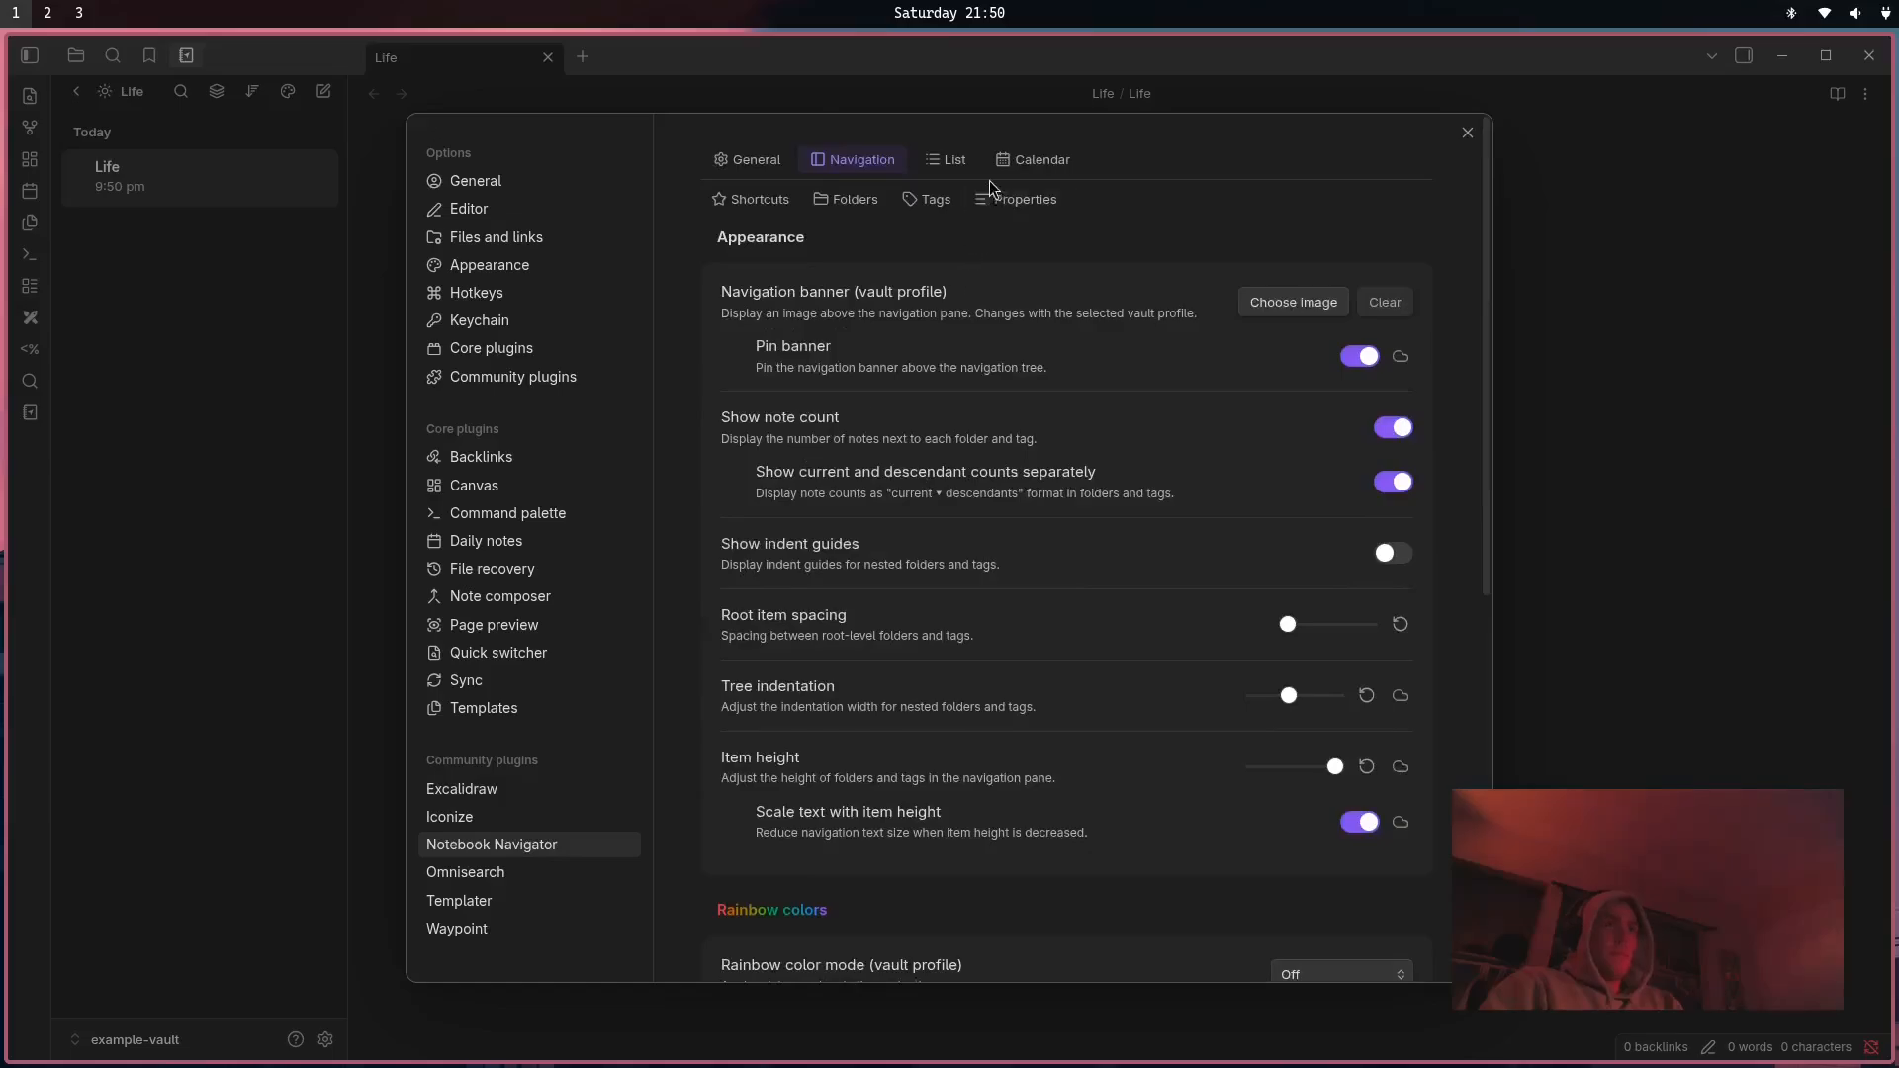
{"action": "left_click", "coordinate": [948, 159]}
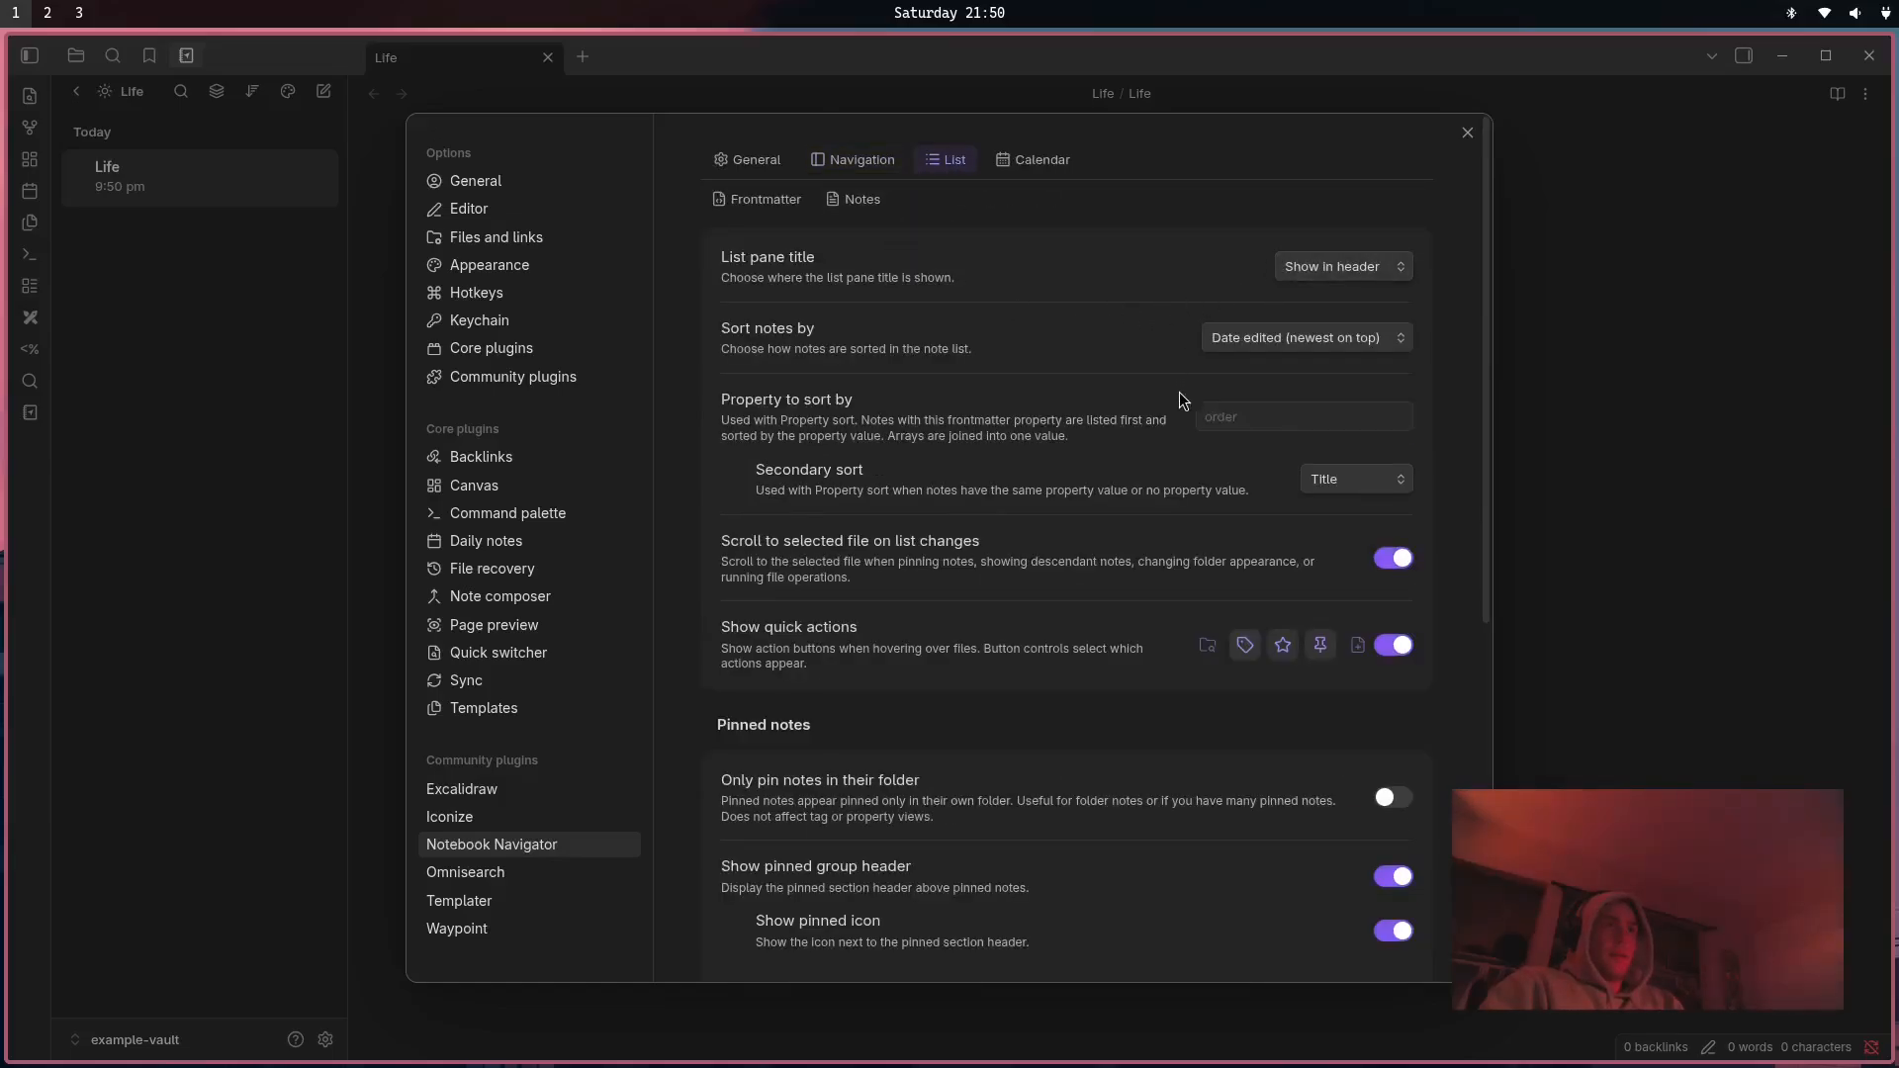
{"action": "scroll", "coordinate": [1042, 657], "scroll_direction": "down", "scroll_amount": 6}
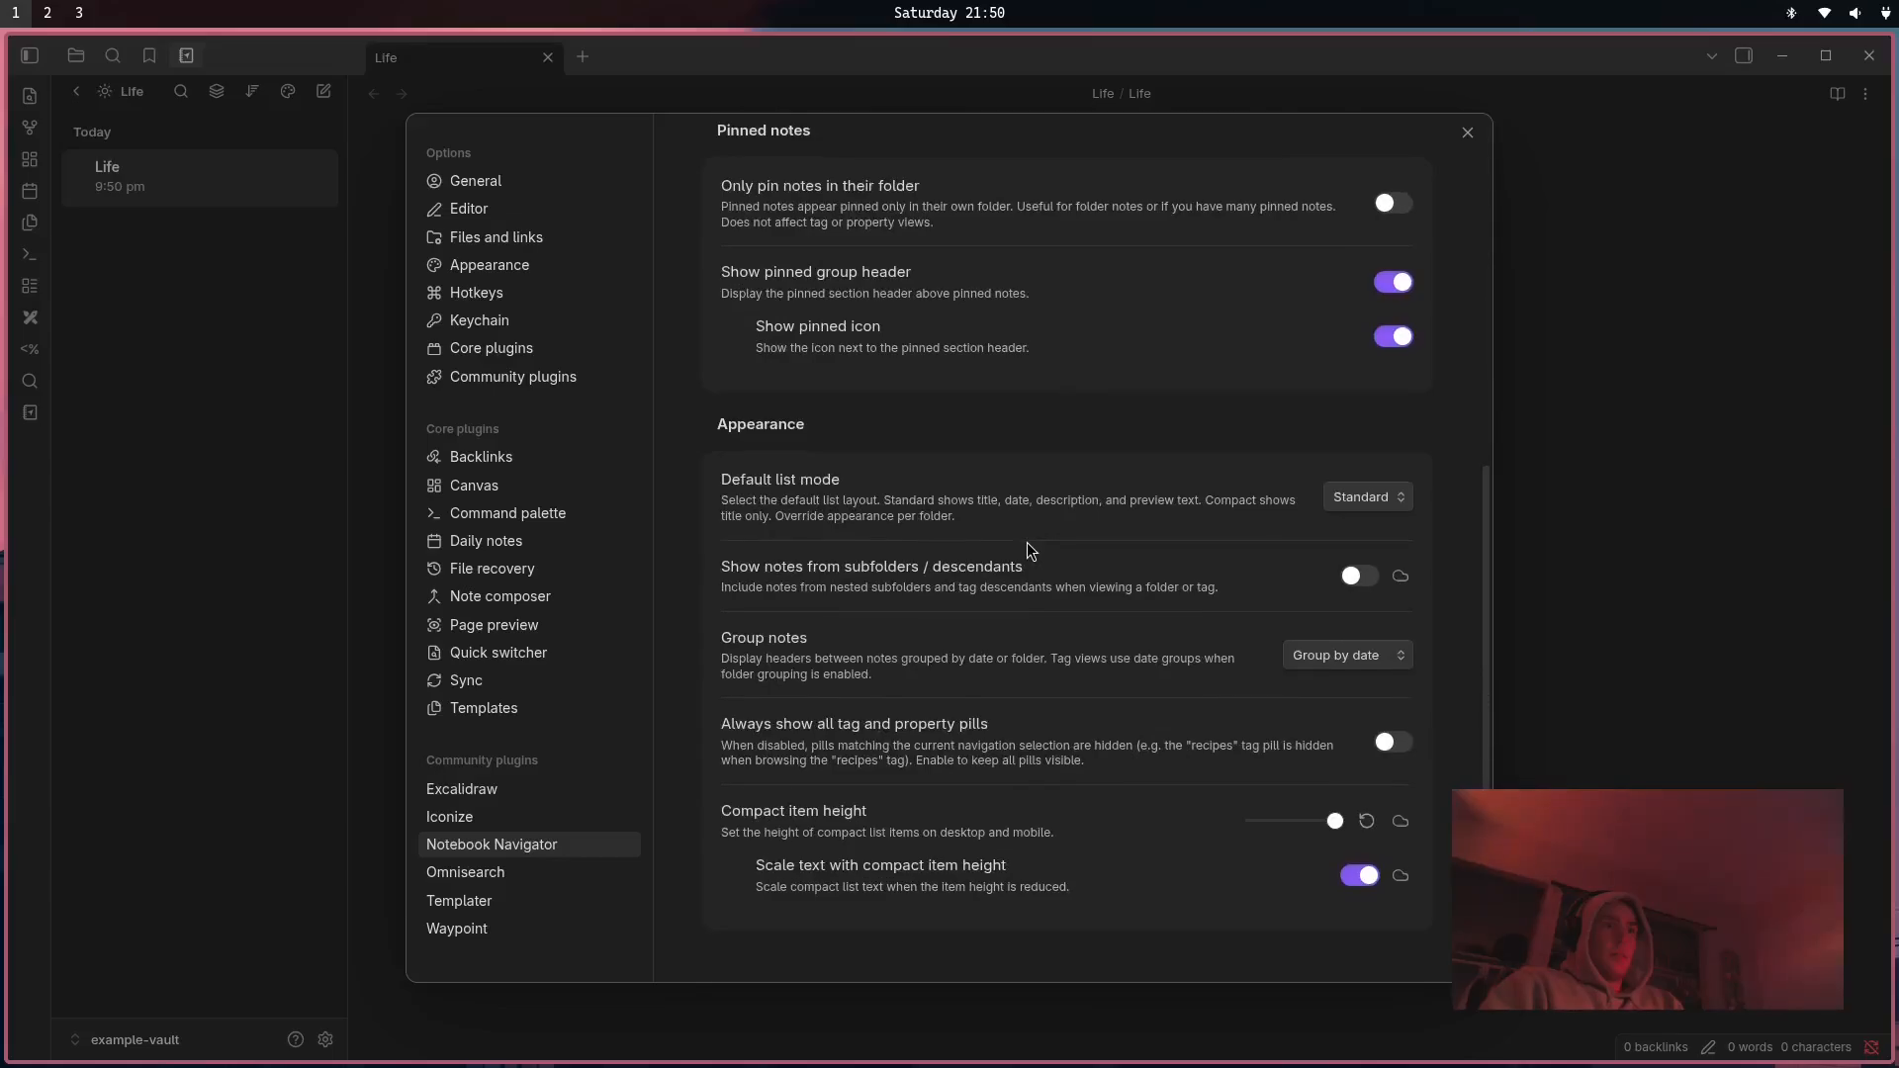
{"action": "scroll", "coordinate": [1026, 551], "scroll_direction": "up", "scroll_amount": 6}
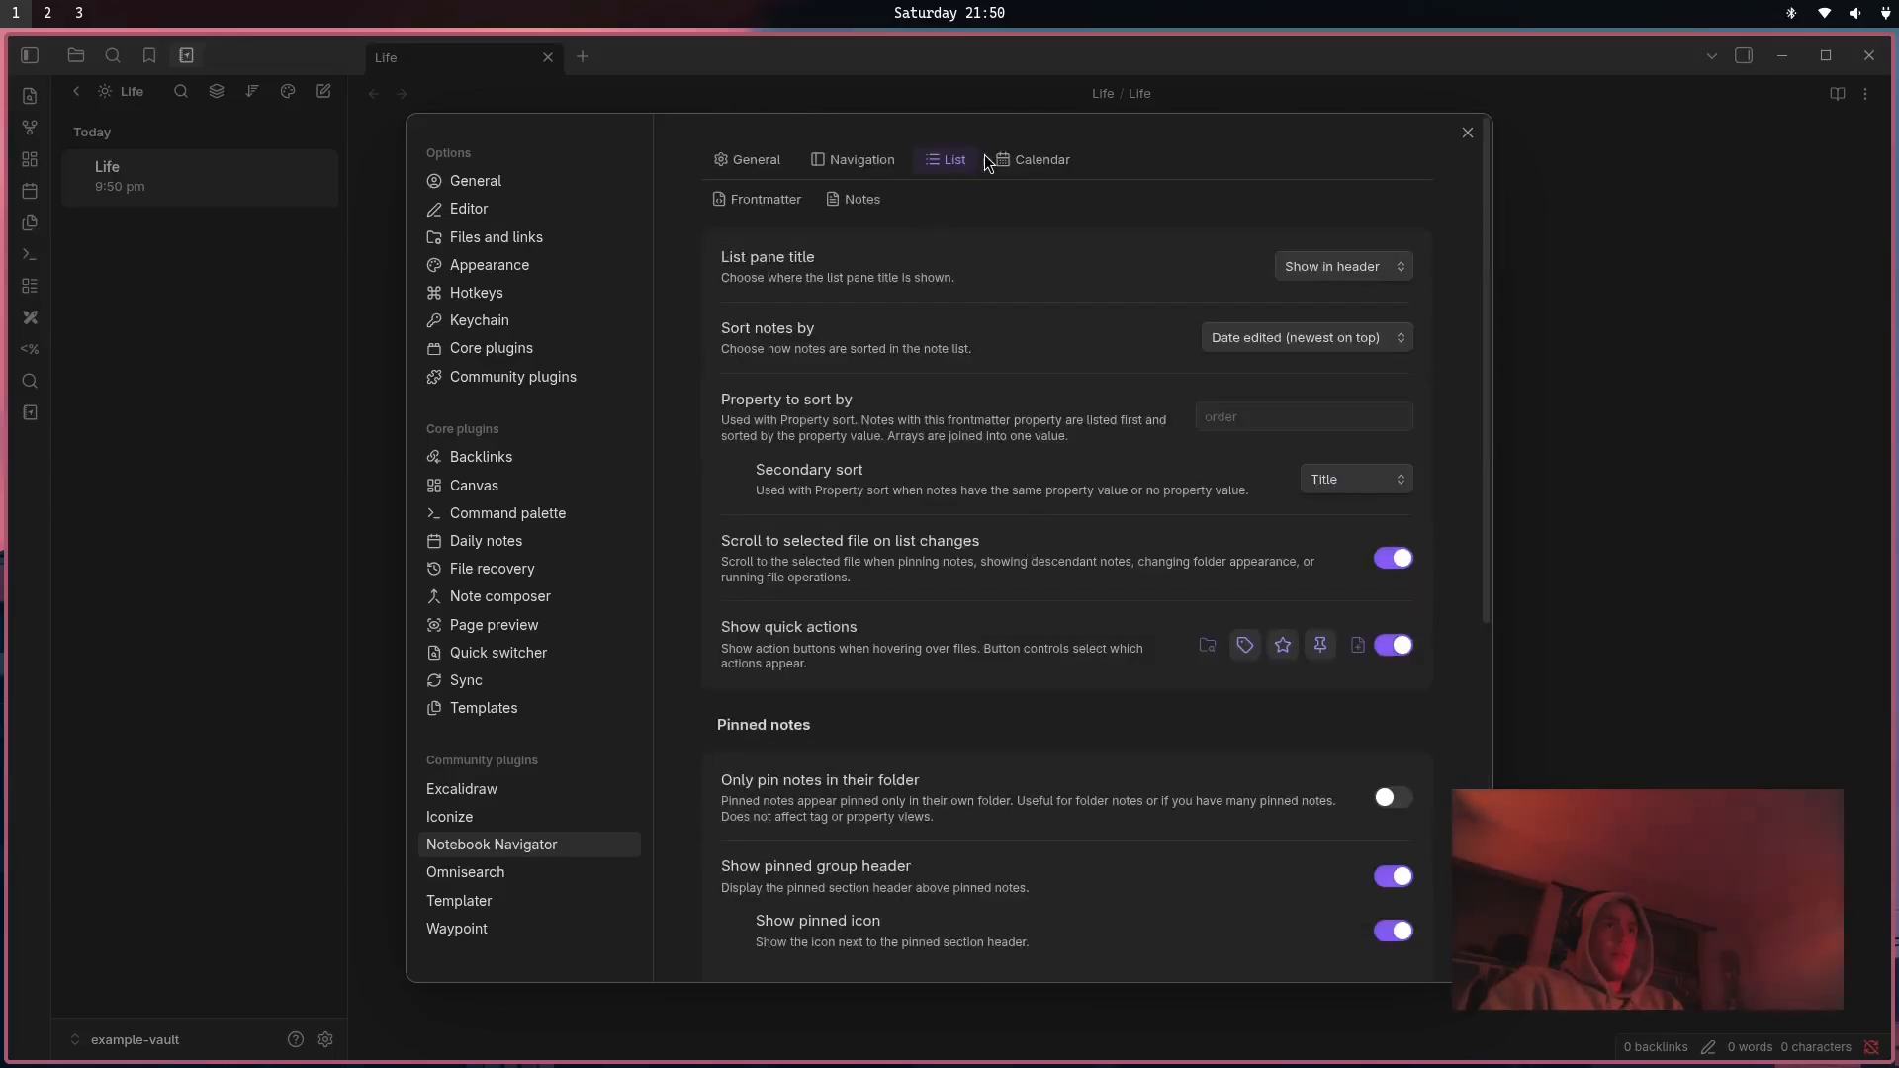
{"action": "left_click", "coordinate": [1029, 159]}
{"action": "scroll", "coordinate": [920, 235], "scroll_direction": "down", "scroll_amount": 10}
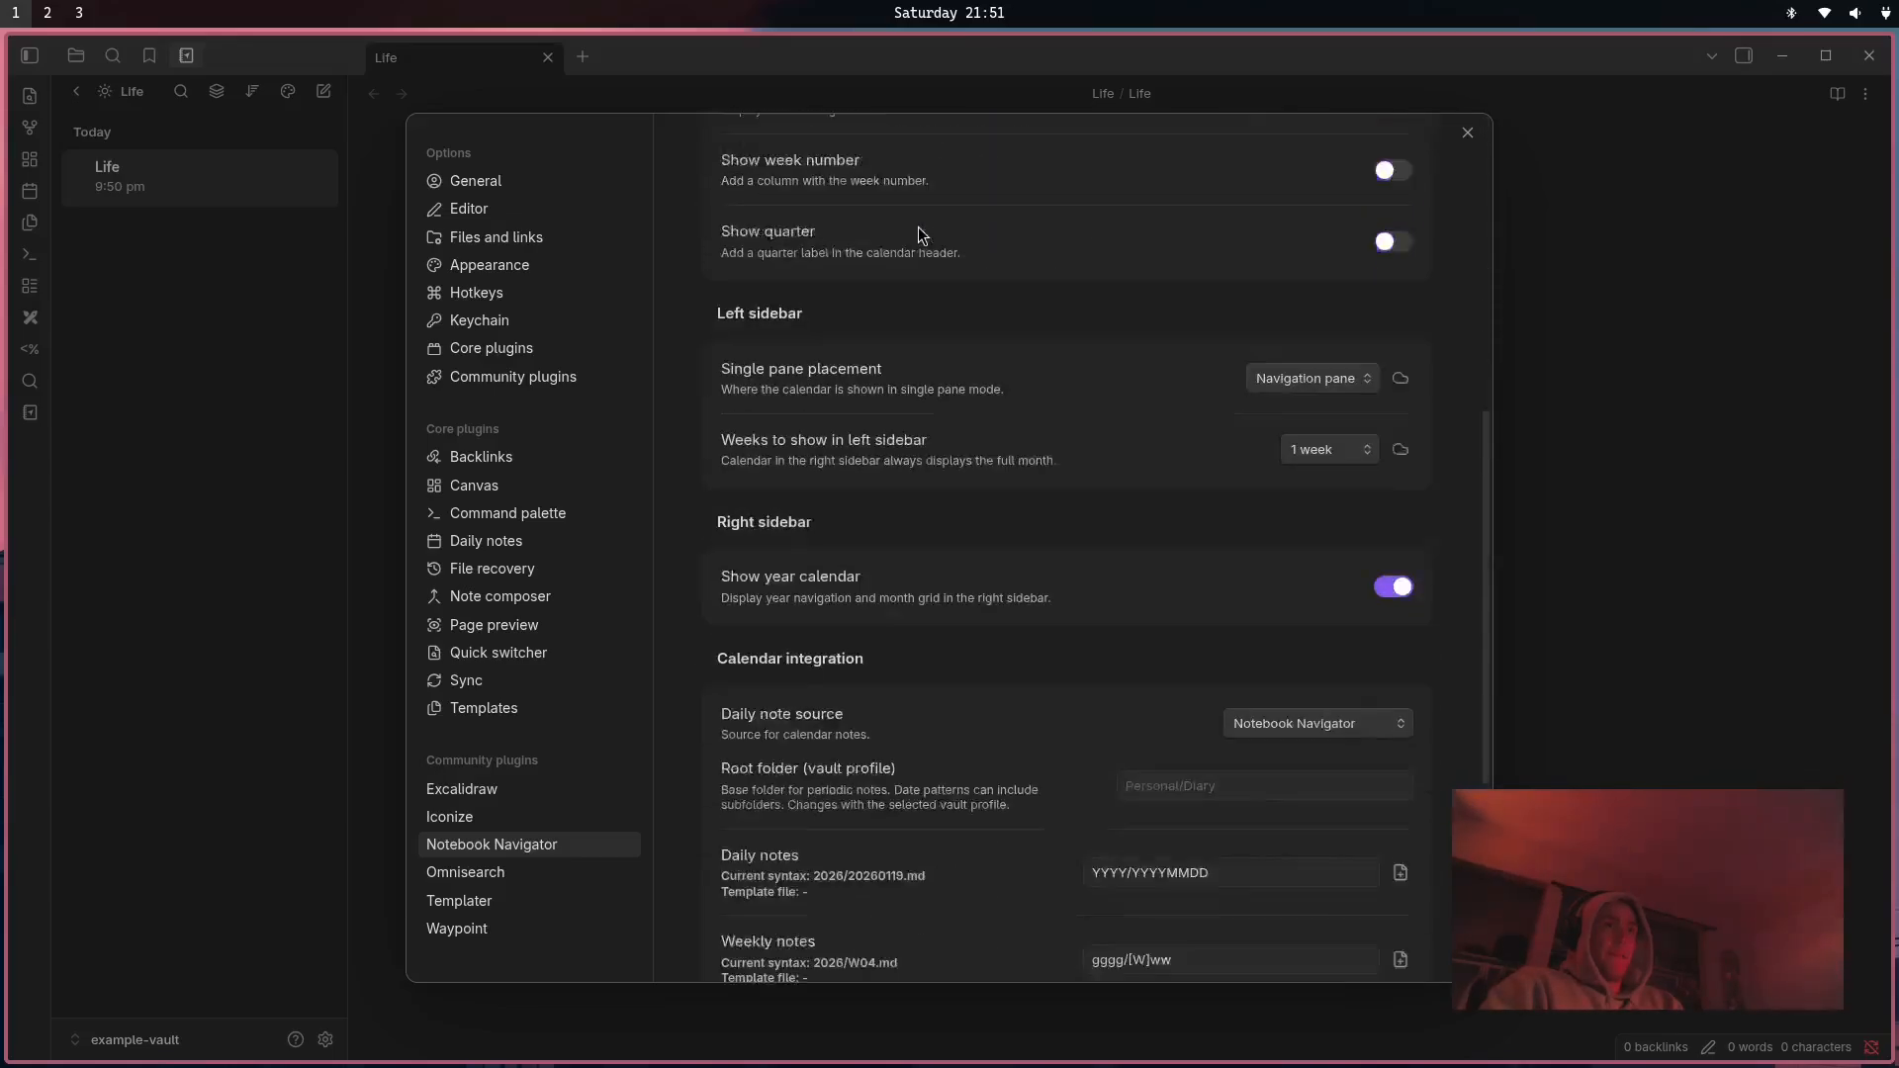
{"action": "scroll", "coordinate": [918, 227], "scroll_direction": "up", "scroll_amount": 10}
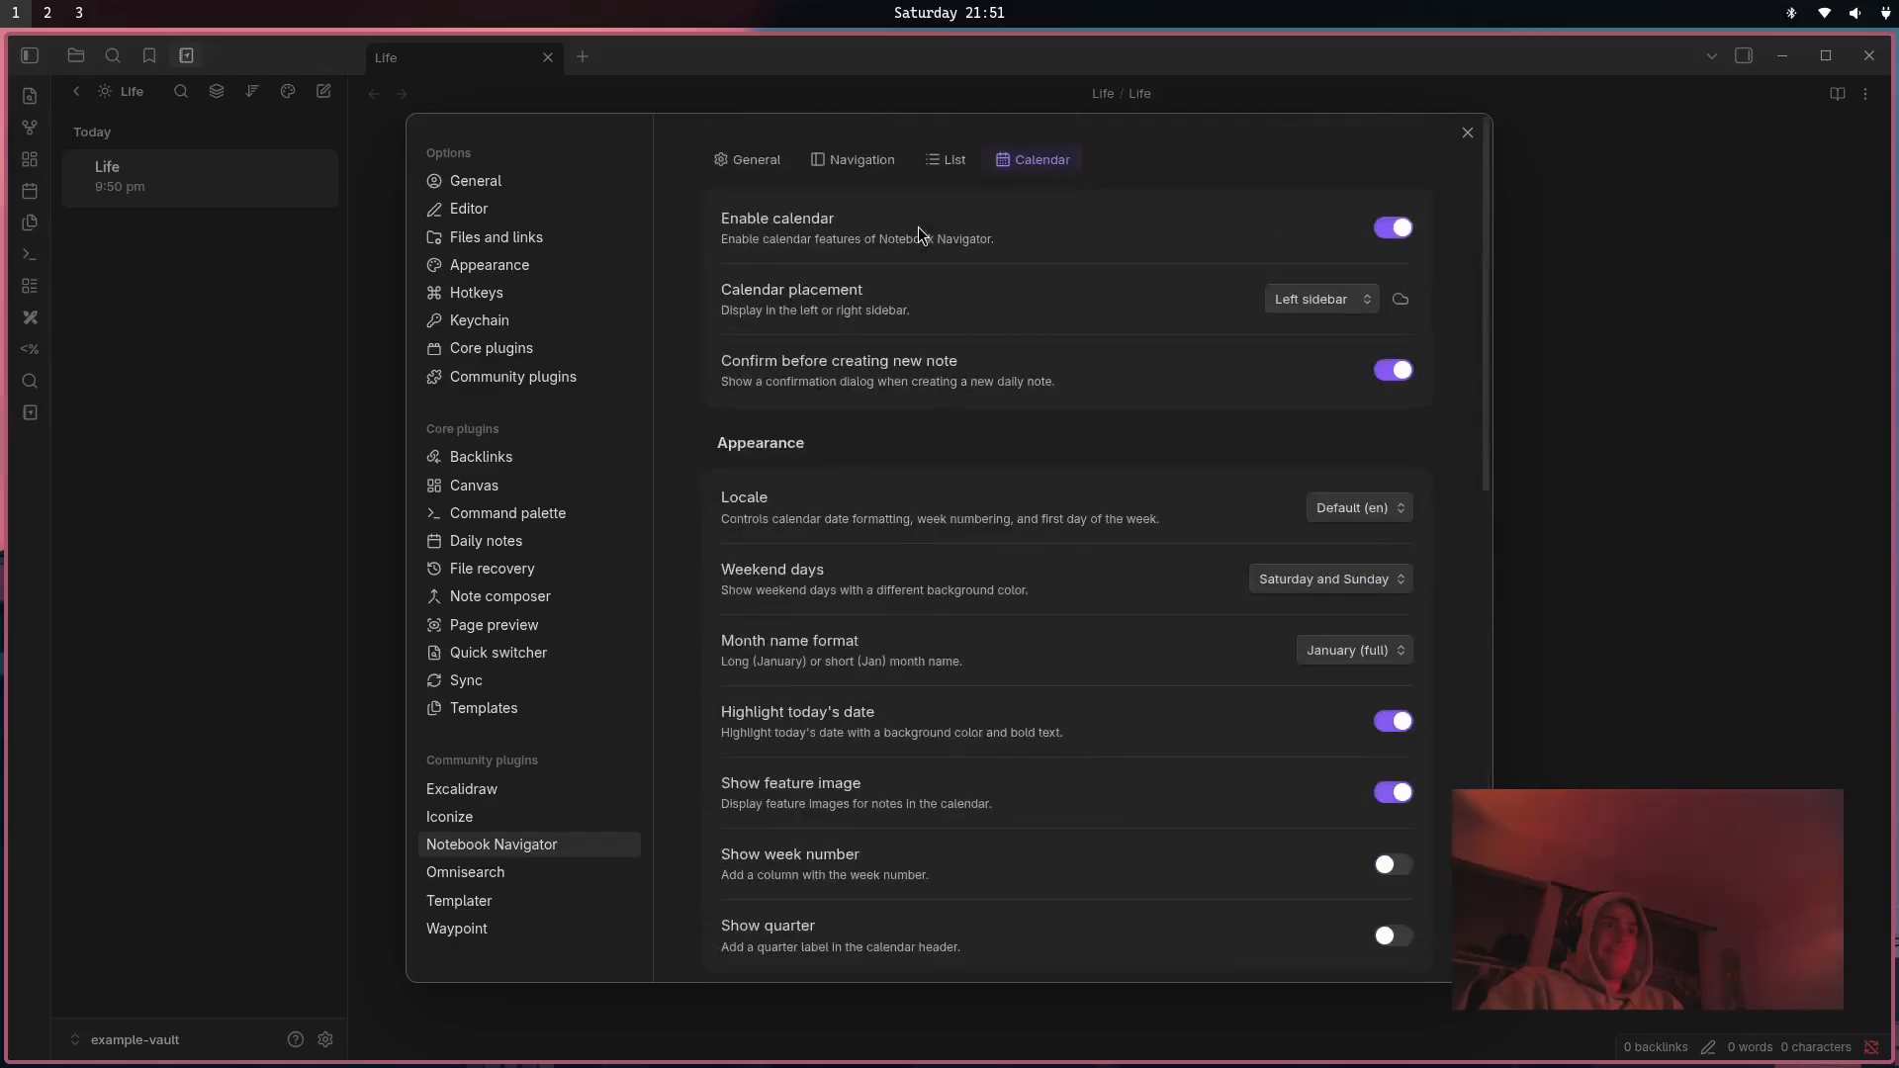
Recheck Notebook Navigator's general options, from filtering and behavior through to icons and formatting.
{"action": "left_click", "coordinate": [750, 160]}
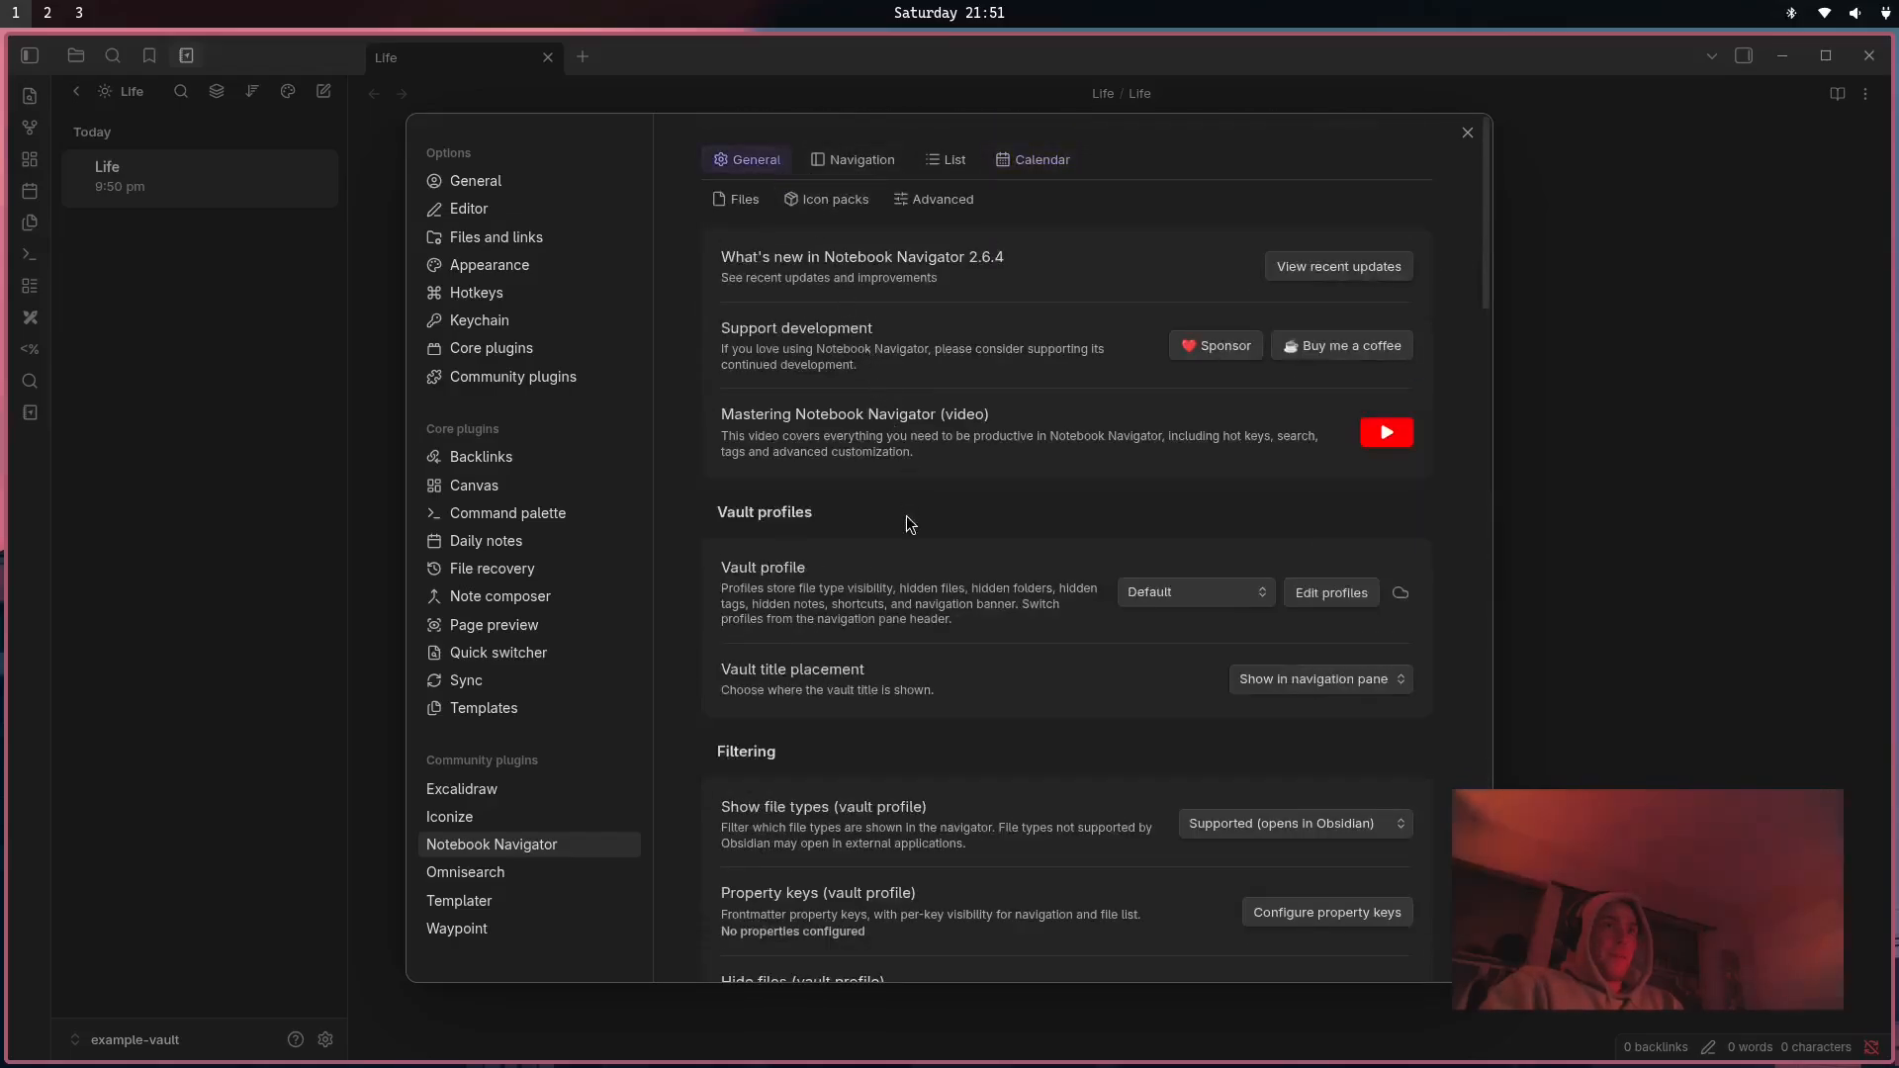
{"action": "scroll", "coordinate": [927, 536], "scroll_direction": "down", "scroll_amount": 6}
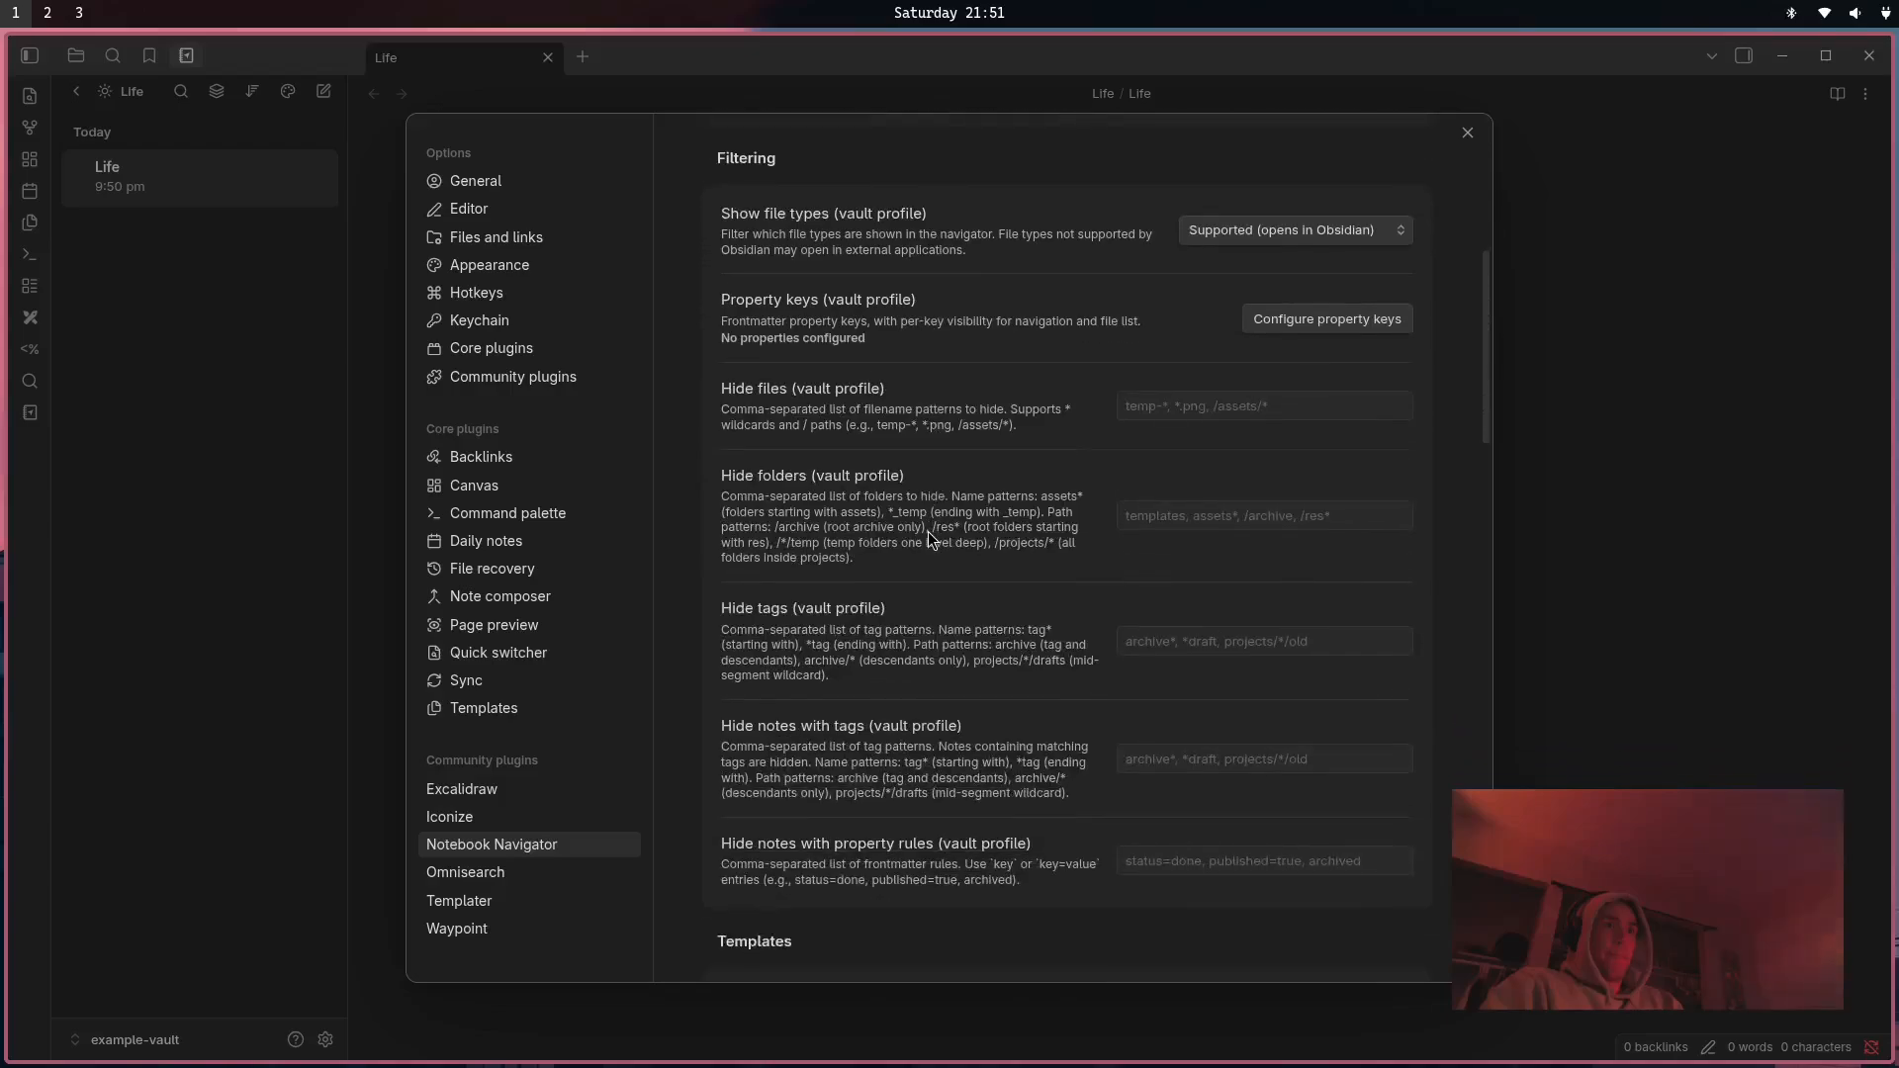
{"action": "scroll", "coordinate": [928, 531], "scroll_direction": "down", "scroll_amount": 6}
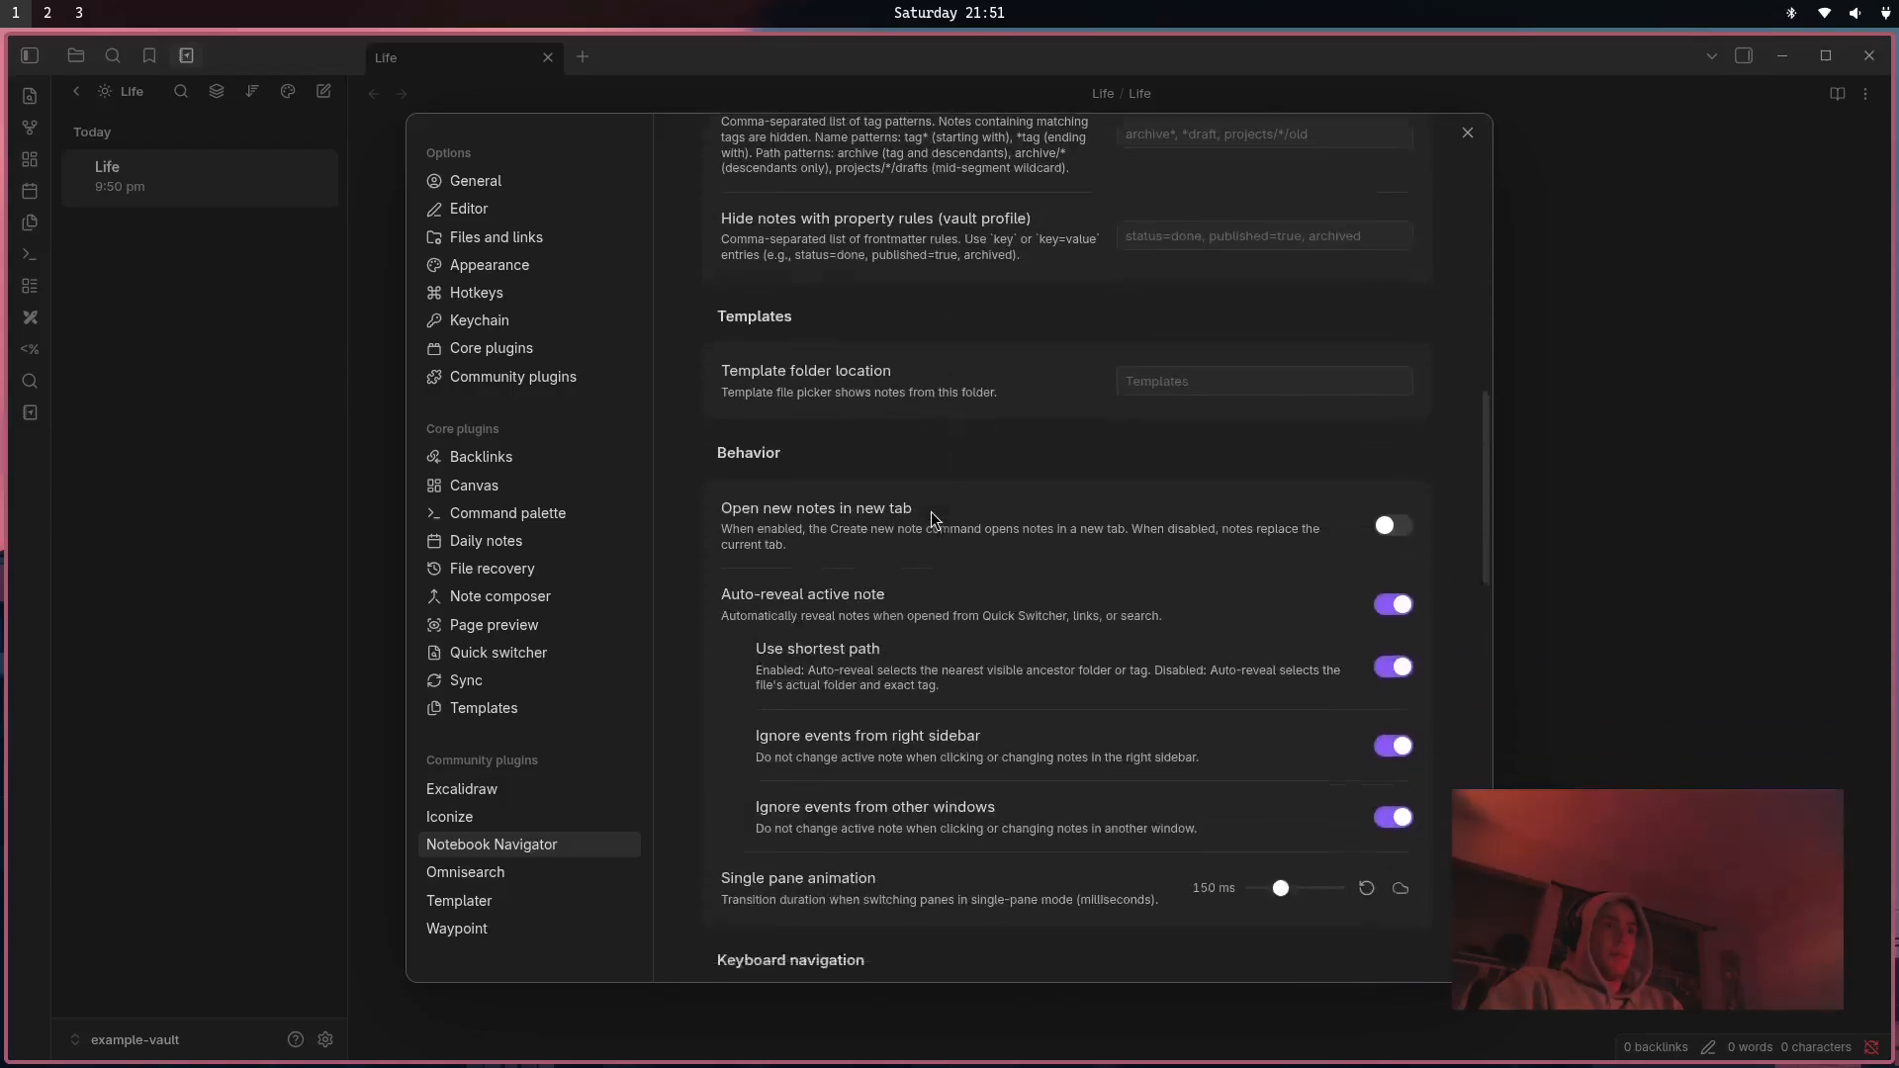
{"action": "scroll", "coordinate": [930, 518], "scroll_direction": "down", "scroll_amount": 2}
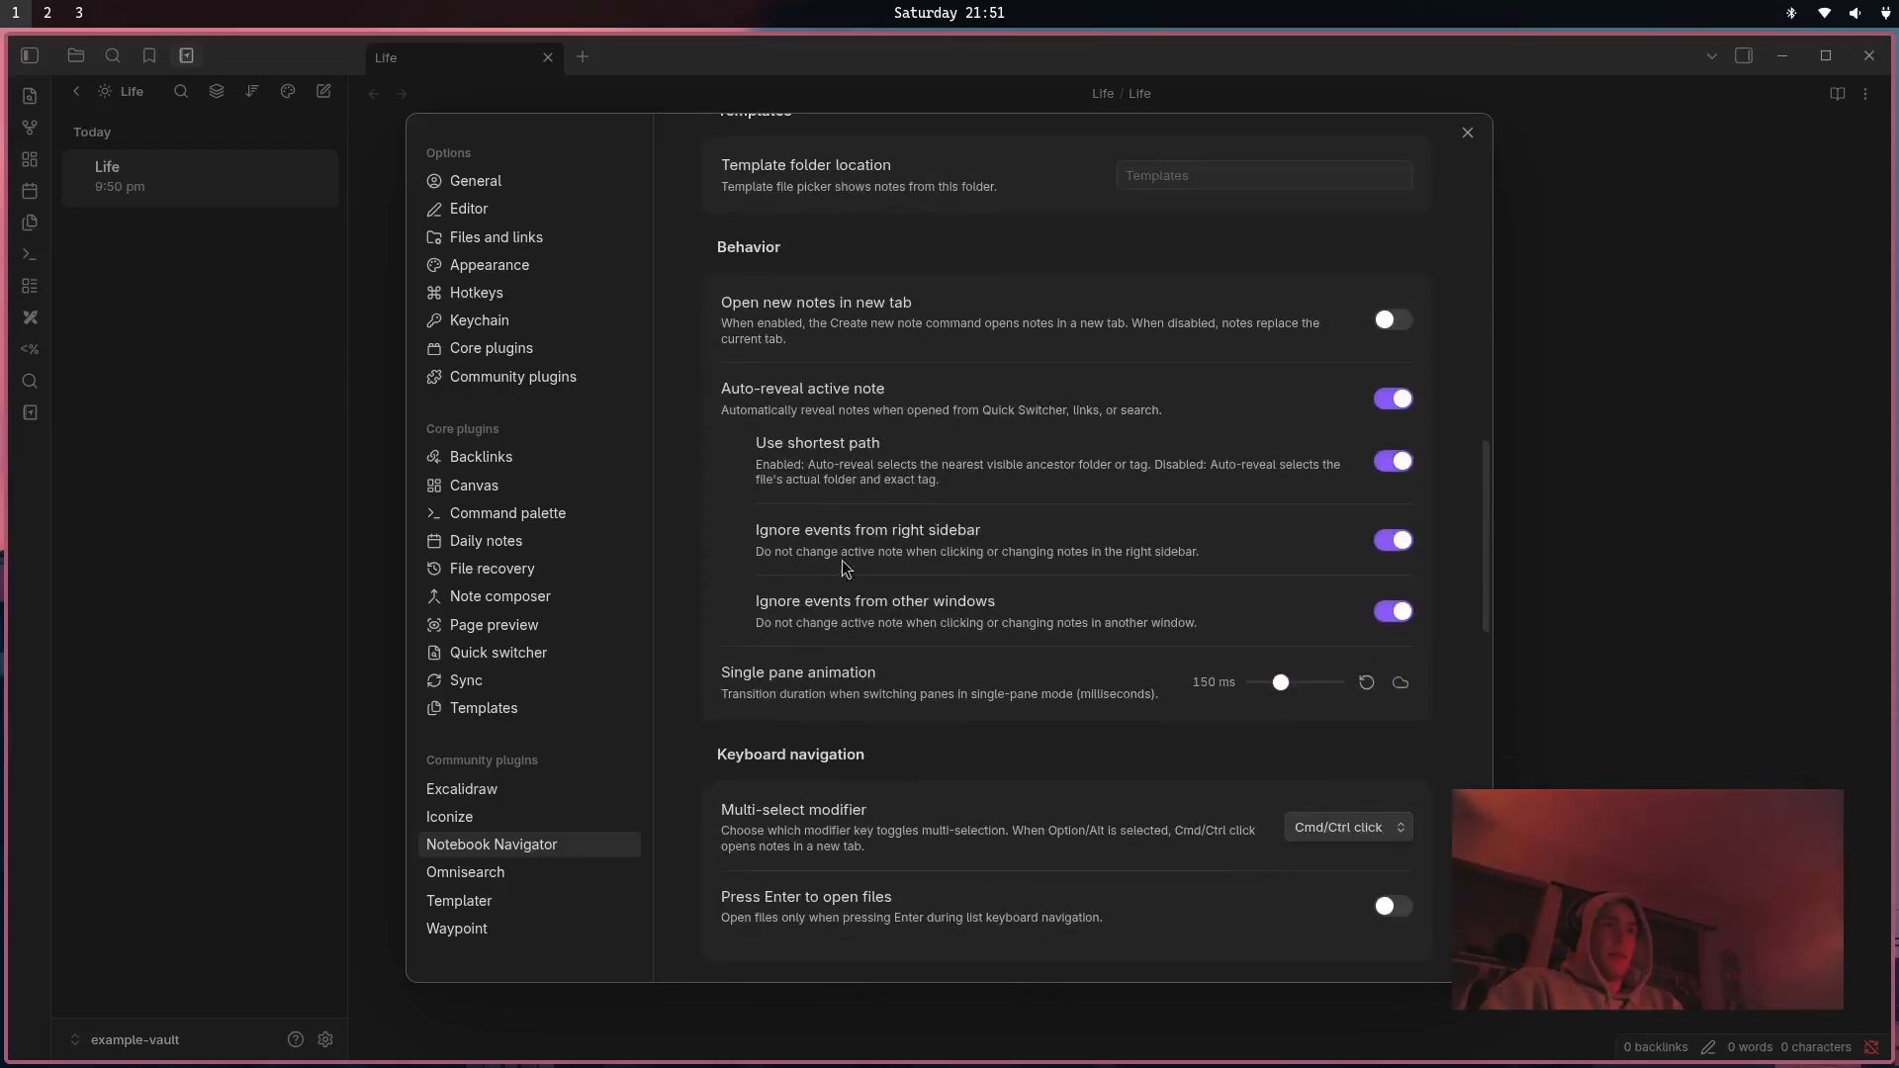
{"action": "scroll", "coordinate": [846, 566], "scroll_direction": "down", "scroll_amount": 6}
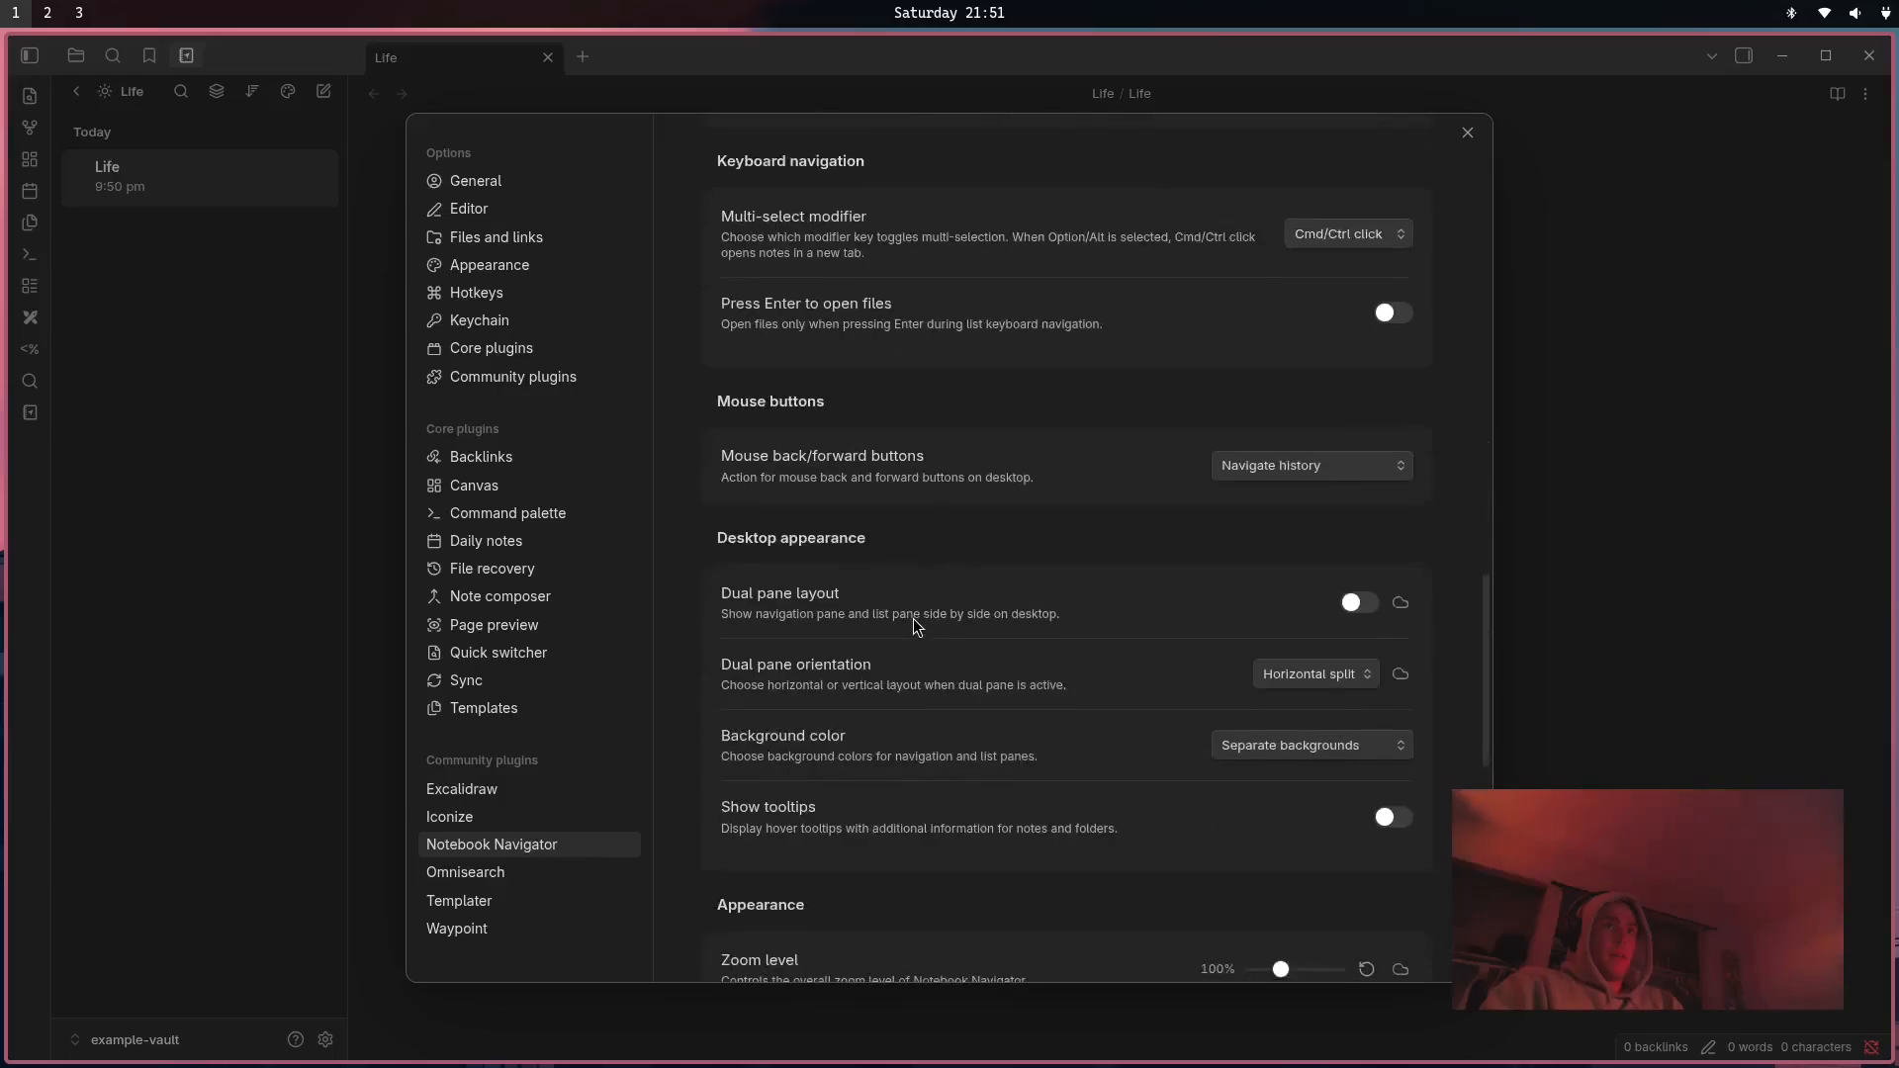
{"action": "scroll", "coordinate": [914, 620], "scroll_direction": "down", "scroll_amount": 7}
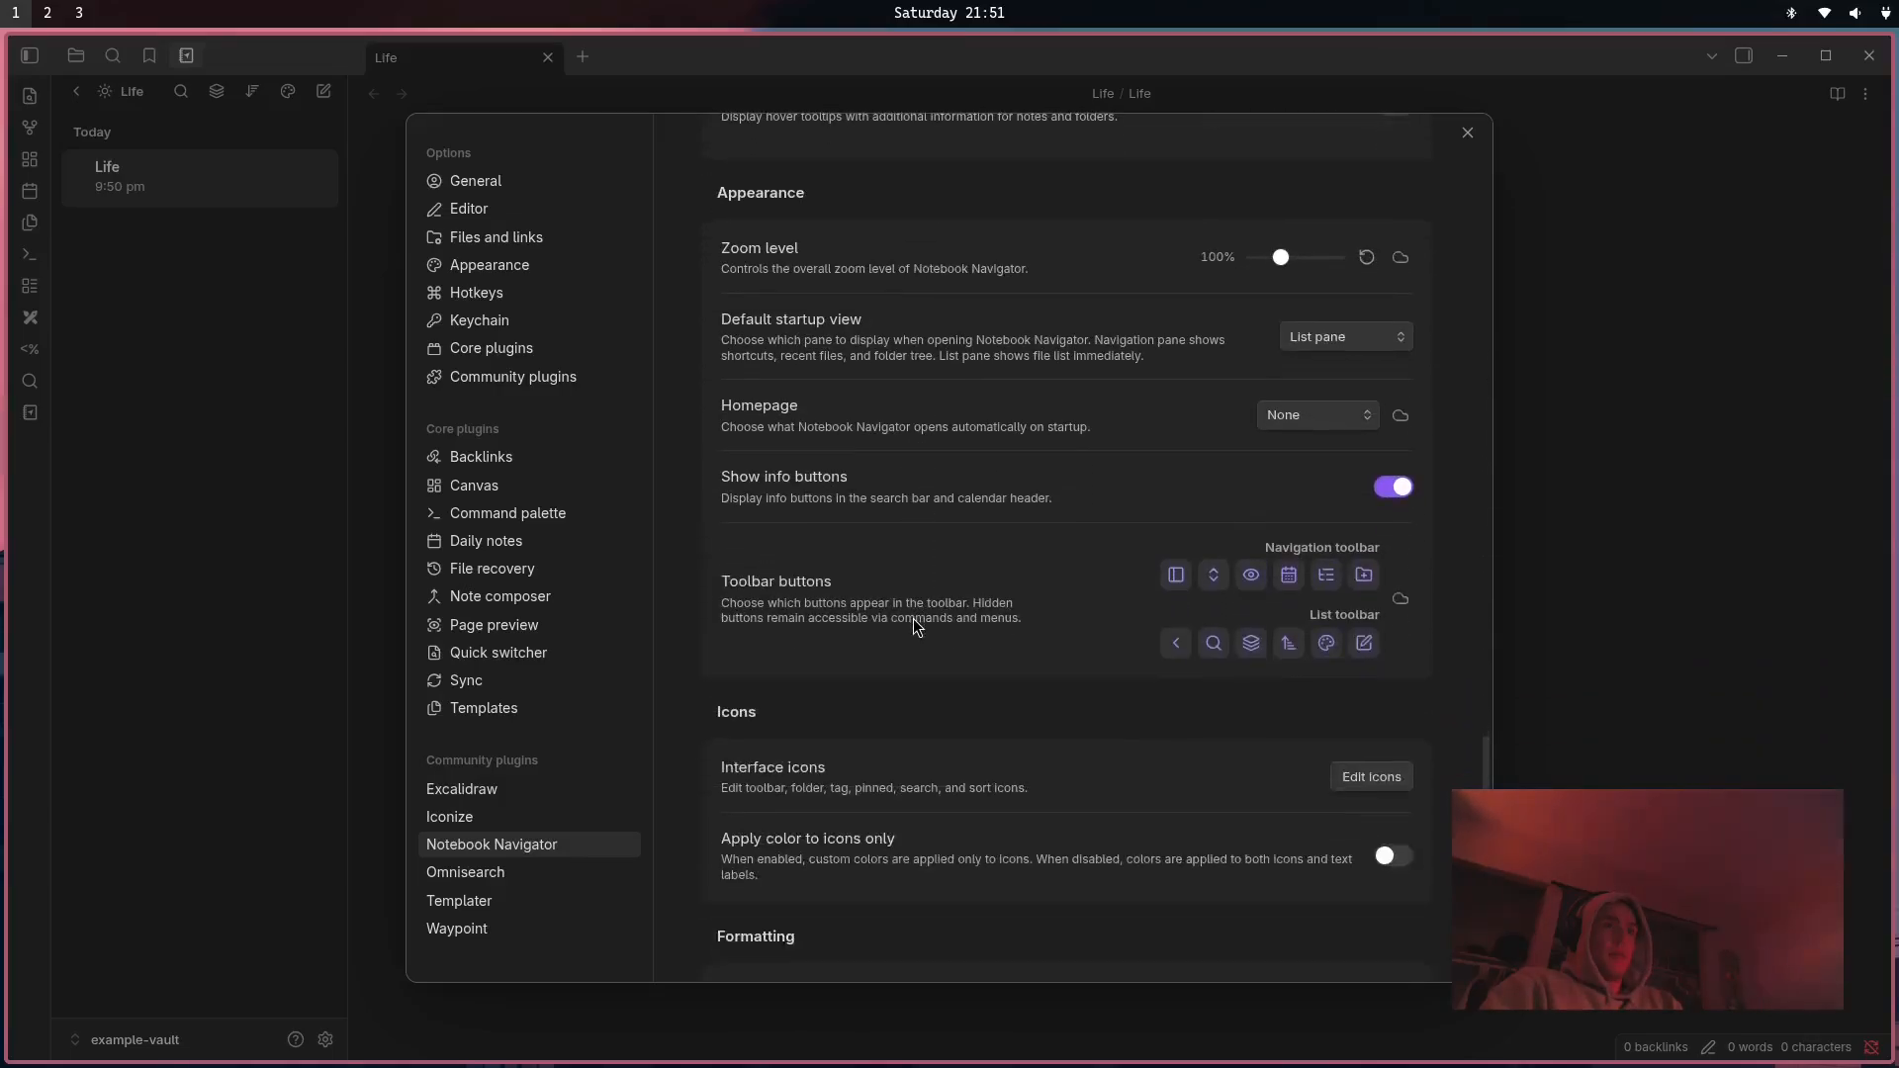
{"action": "scroll", "coordinate": [912, 620], "scroll_direction": "down", "scroll_amount": 2}
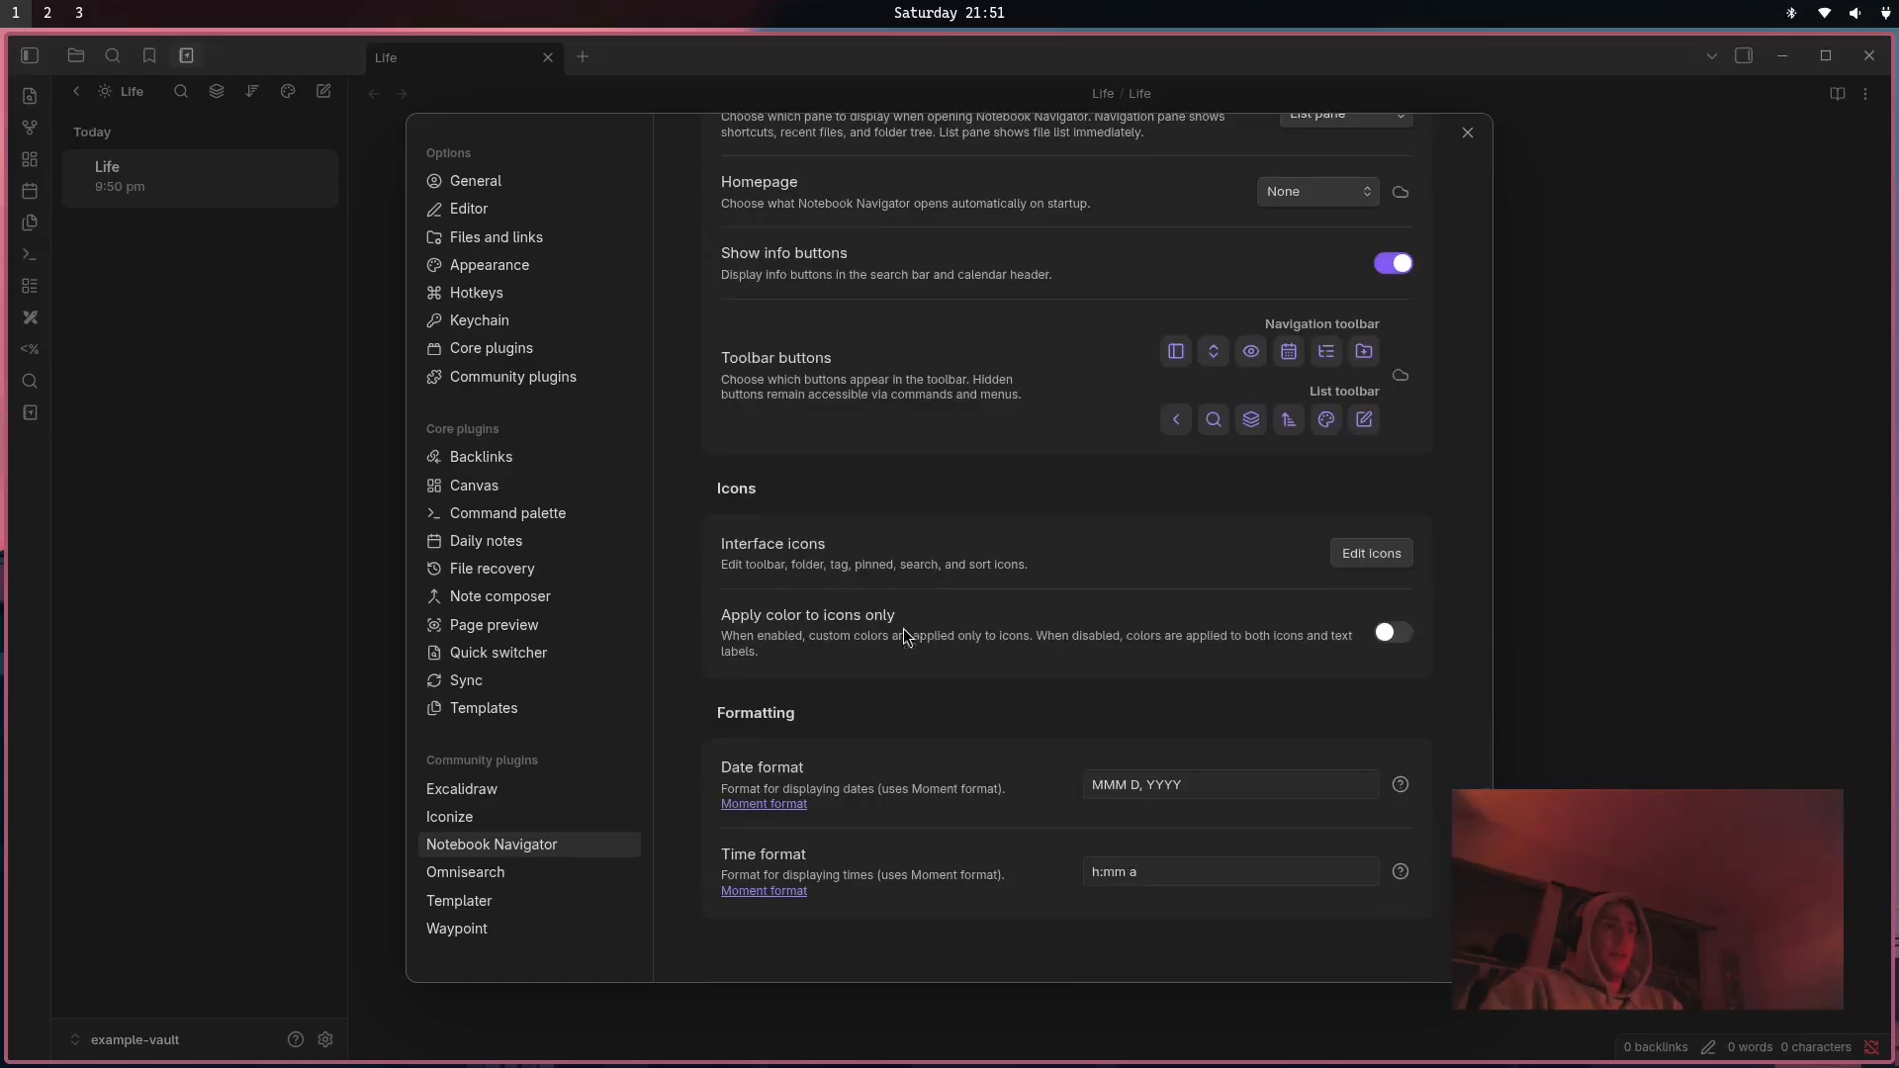
Examine the Waypoint plugin's settings, including folder note style, waypoint flag, landmark flag and ignored folders.
{"action": "left_click", "coordinate": [458, 932]}
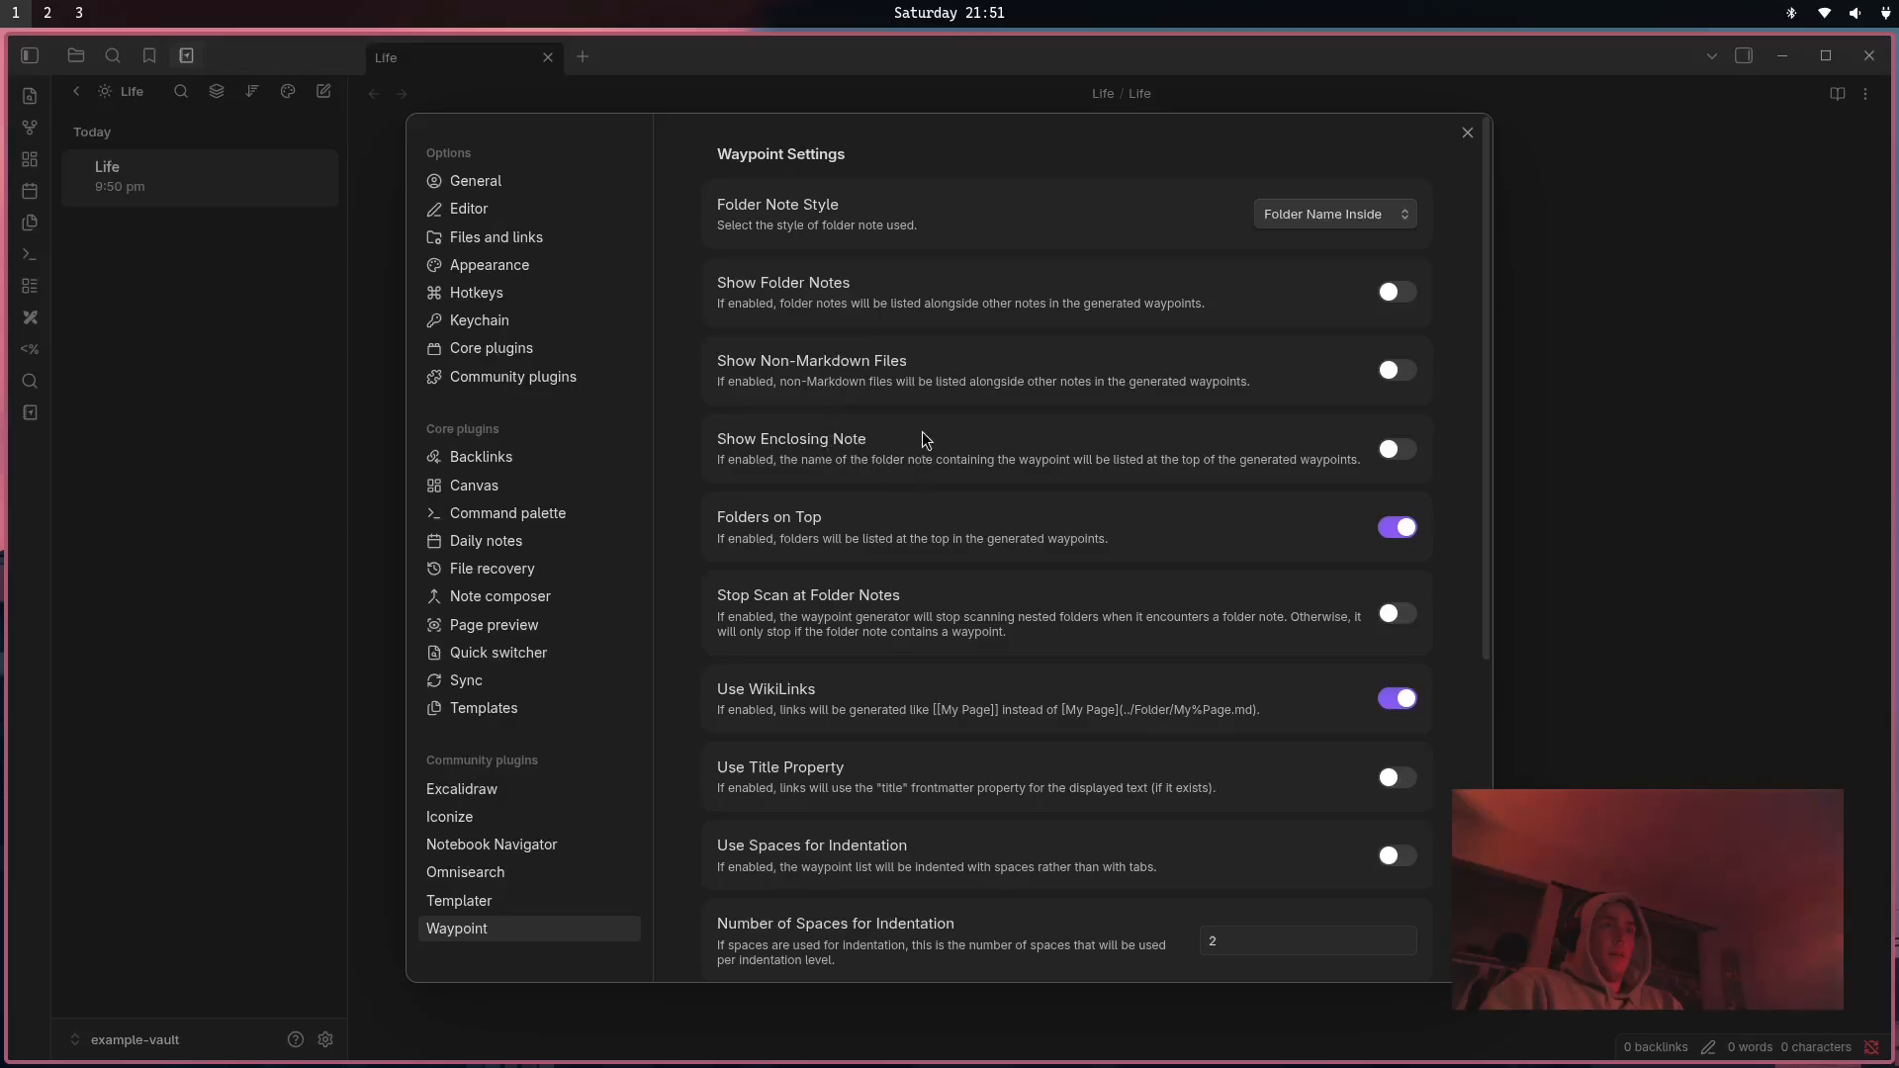
{"action": "scroll", "coordinate": [924, 396], "scroll_direction": "down", "scroll_amount": 1}
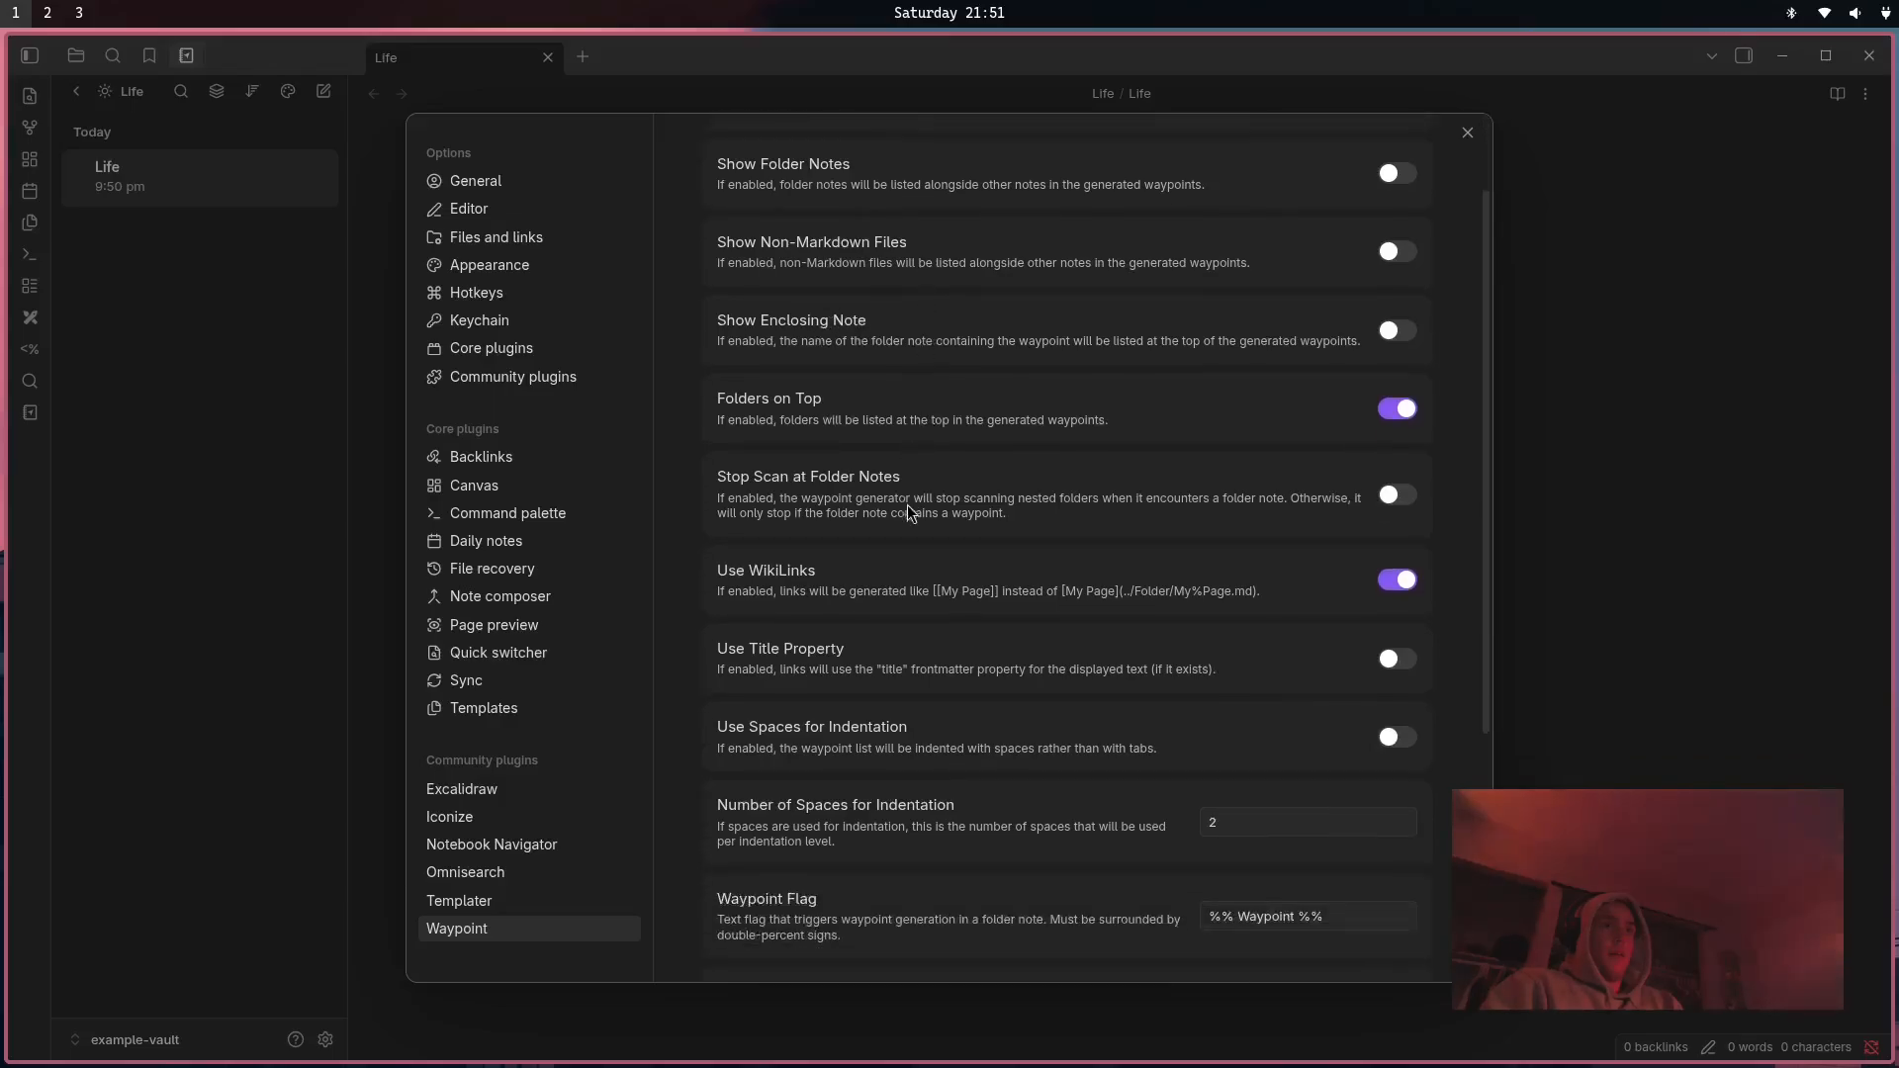
{"action": "scroll", "coordinate": [920, 656], "scroll_direction": "down", "scroll_amount": 3}
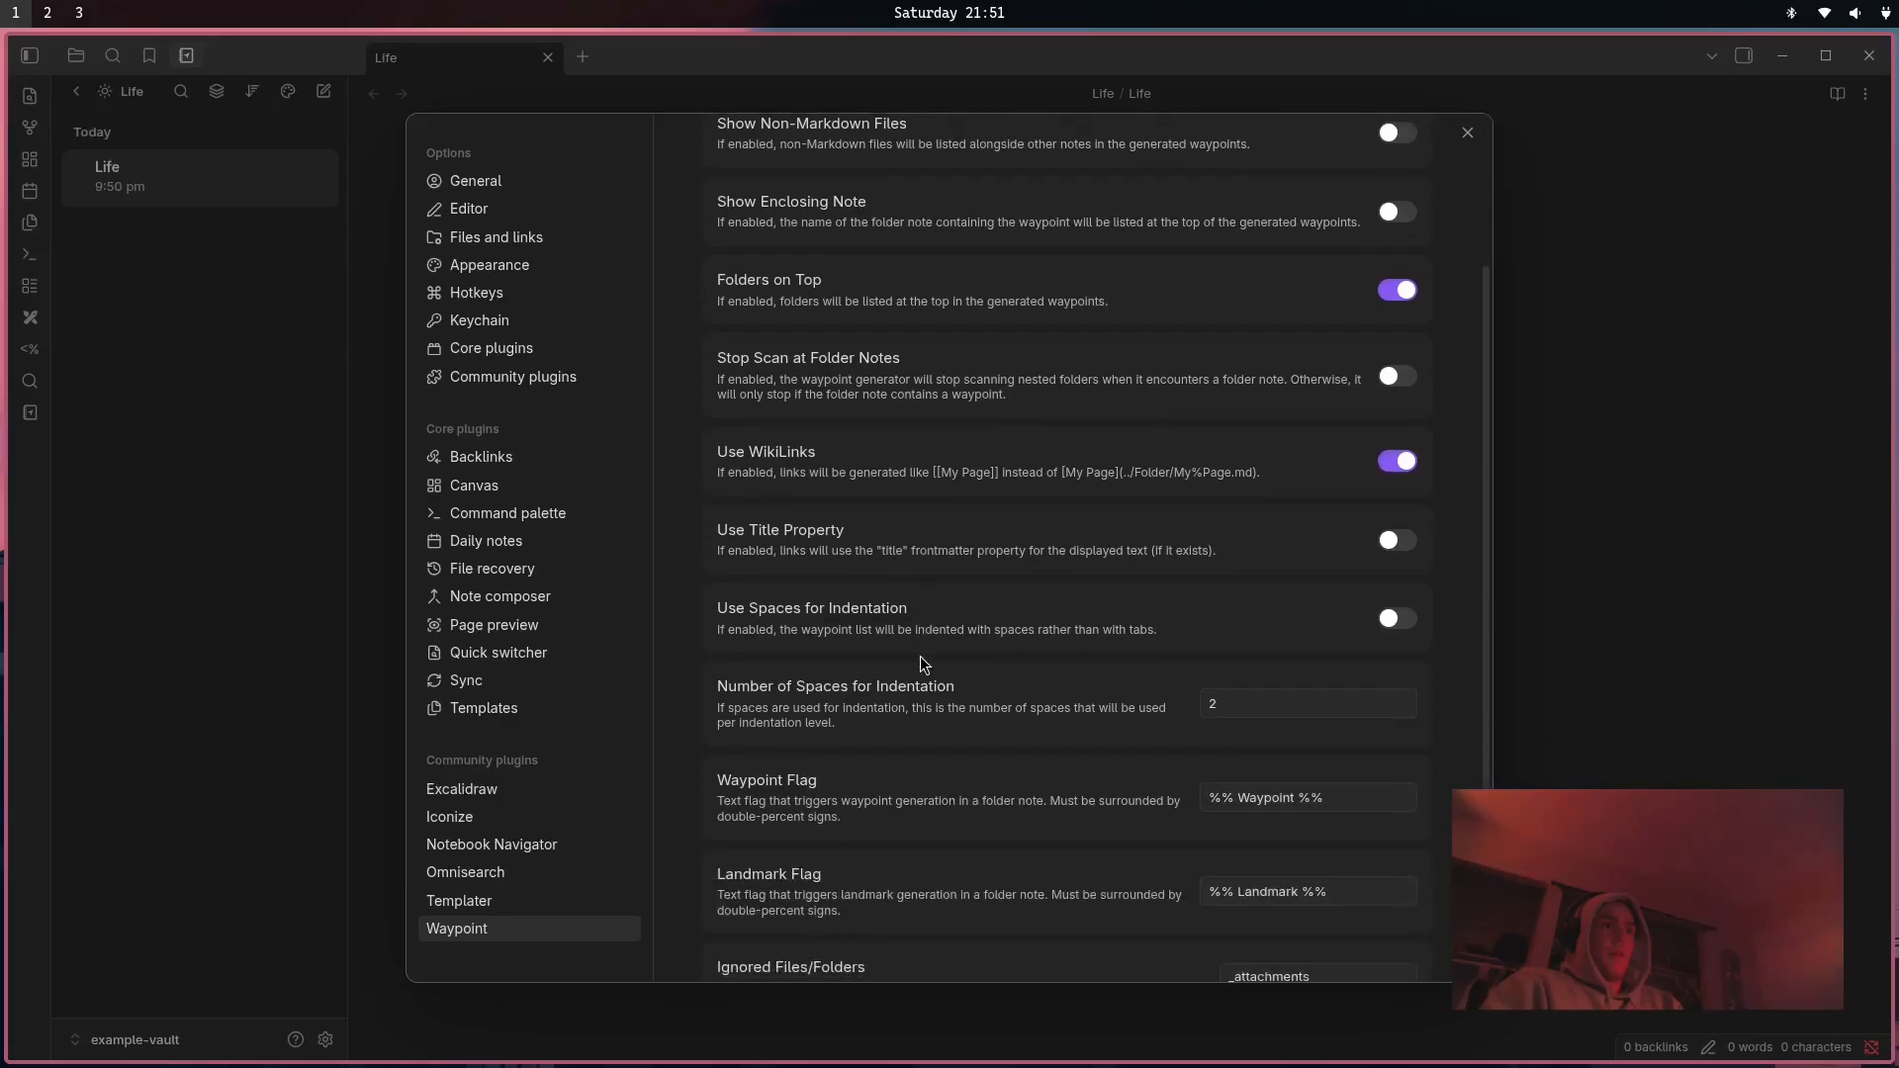
{"action": "scroll", "coordinate": [920, 660], "scroll_direction": "down", "scroll_amount": 1}
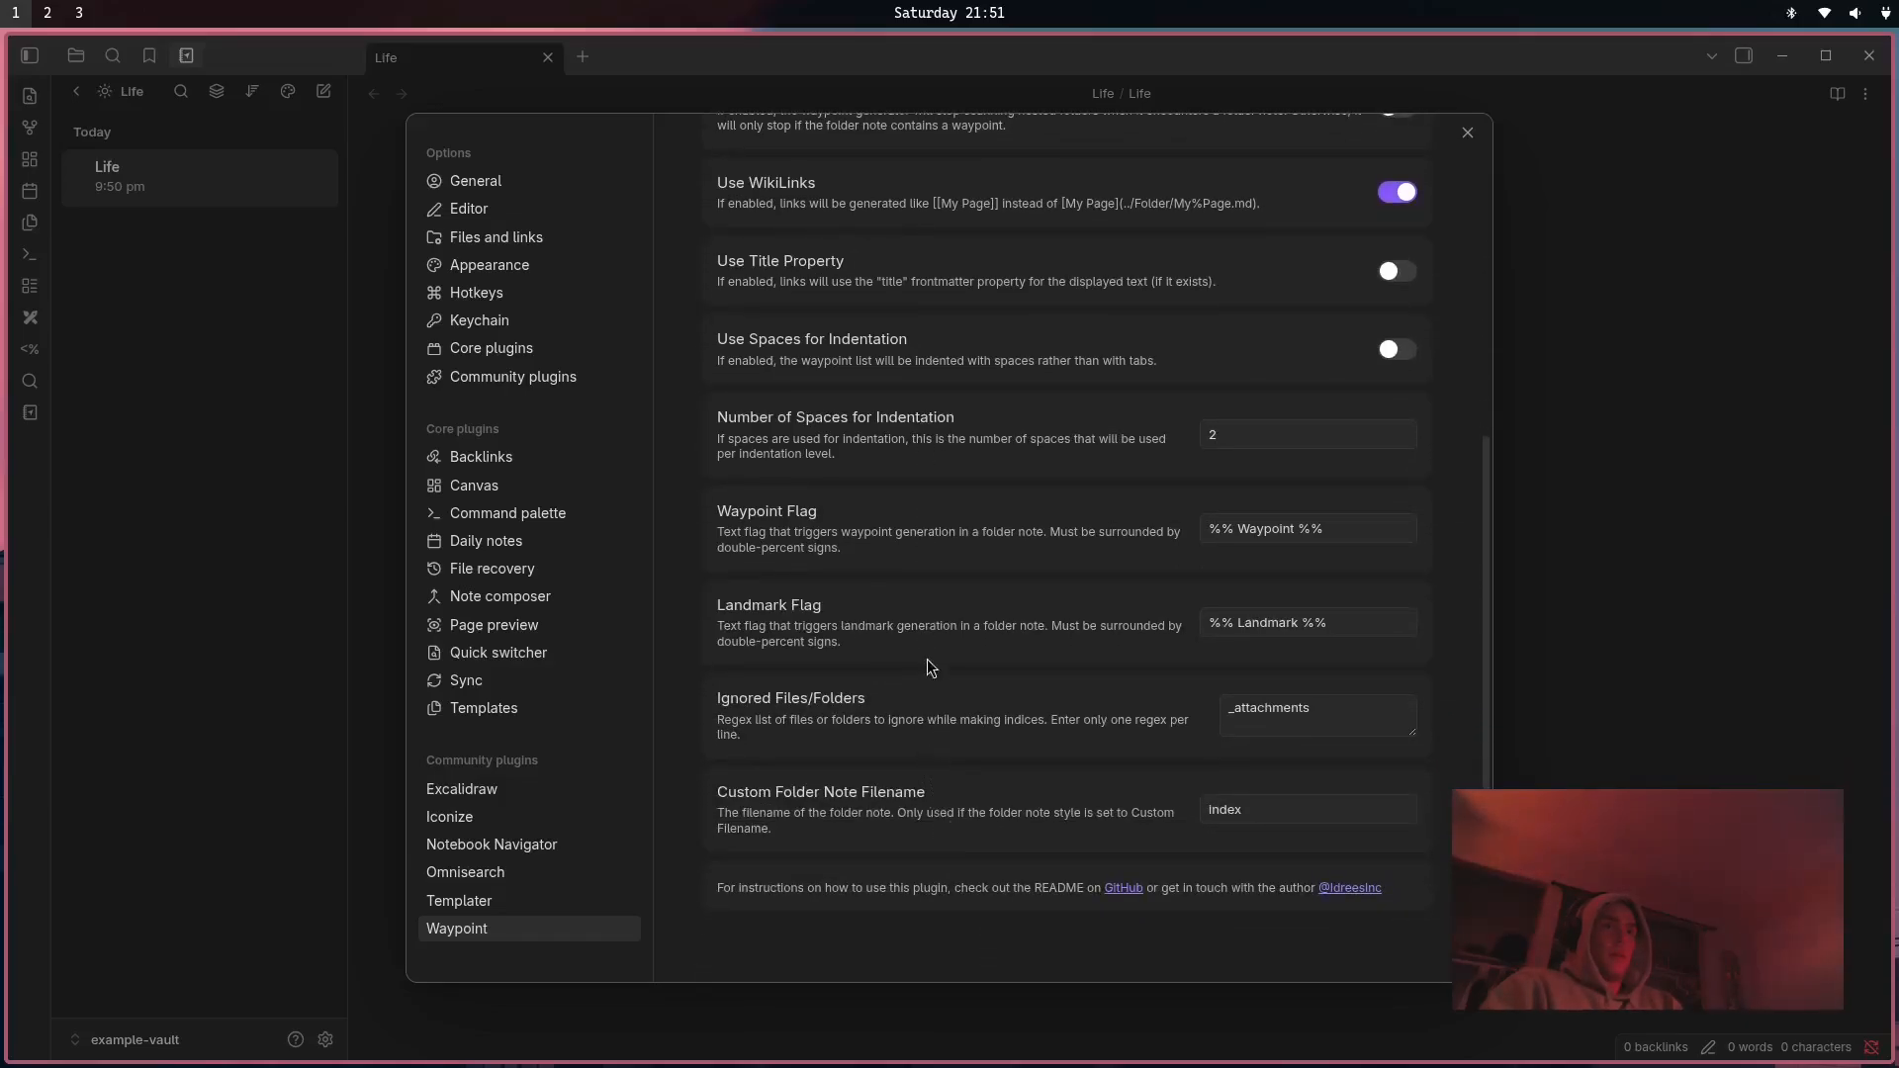
Check the folder note style choices in the Waypoint settings, review the remaining options, and close the settings.
{"action": "scroll", "coordinate": [928, 643], "scroll_direction": "up", "scroll_amount": 5}
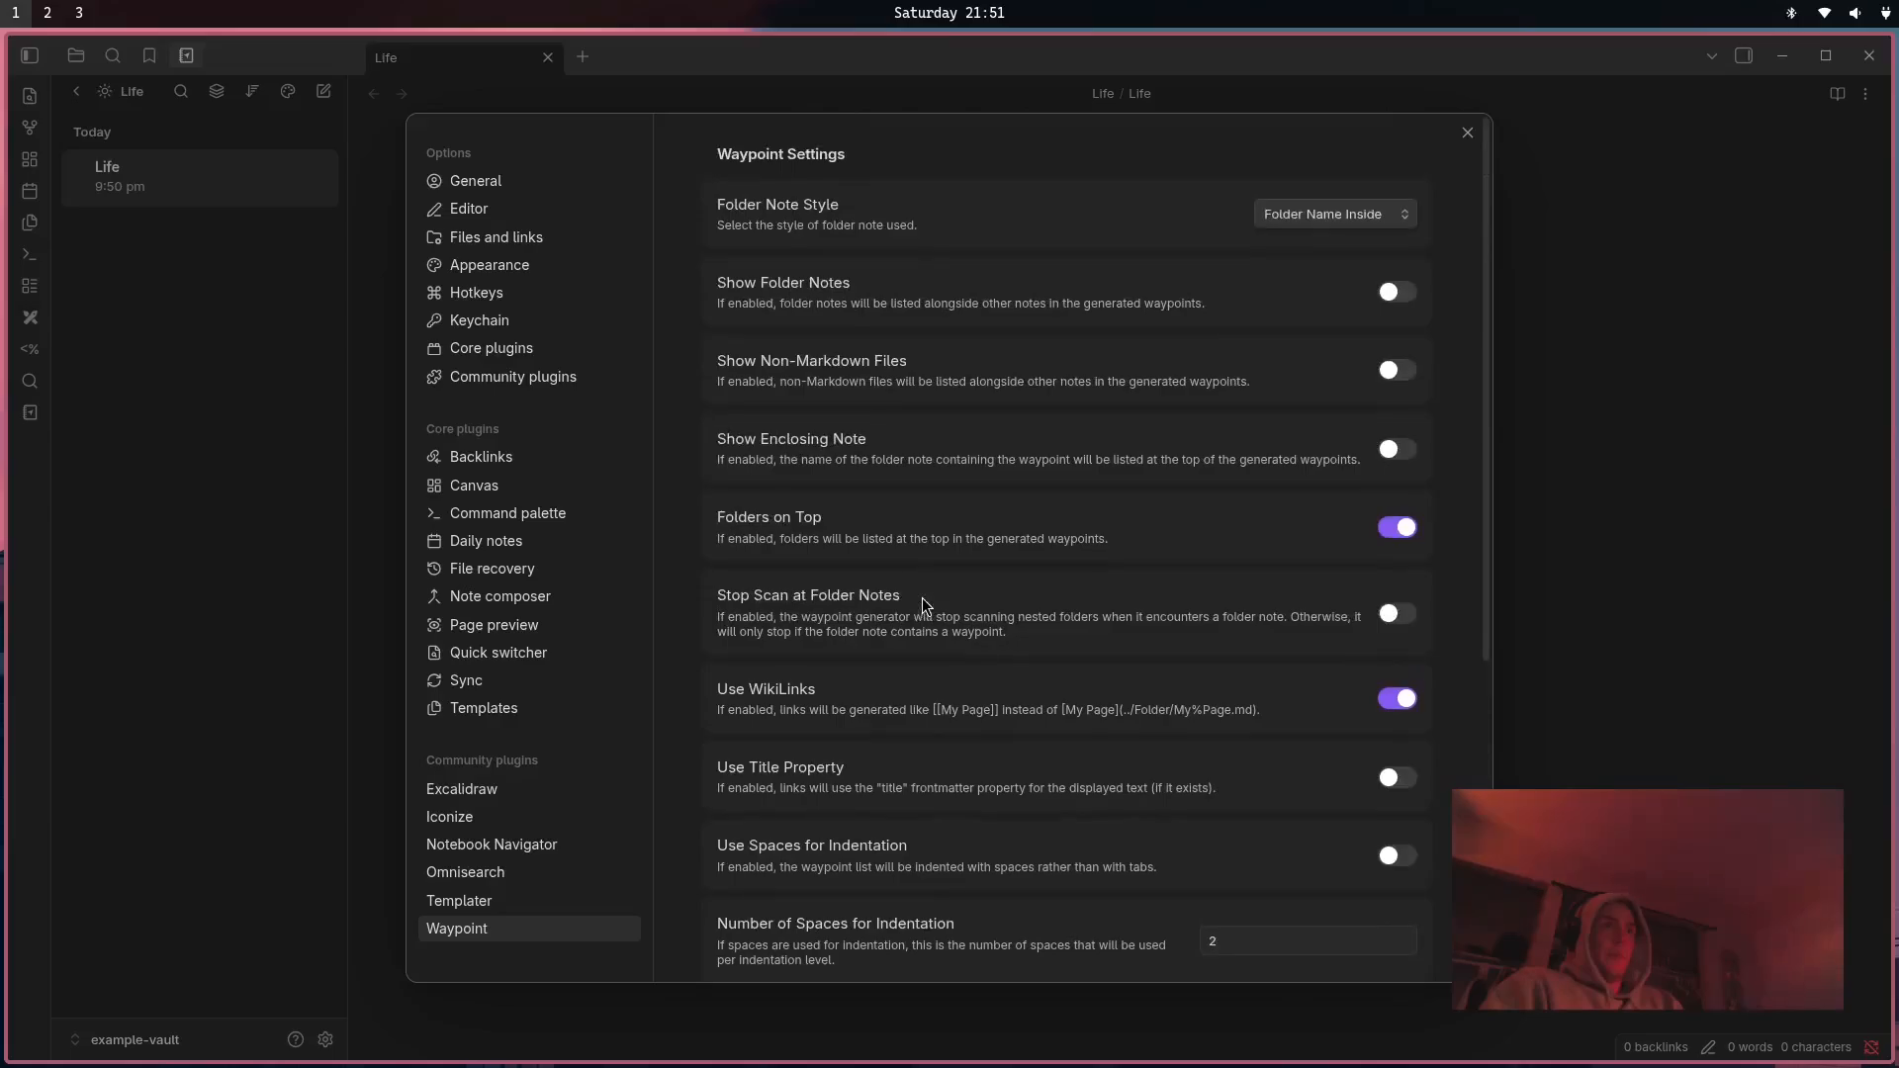
{"action": "left_click", "coordinate": [1276, 211]}
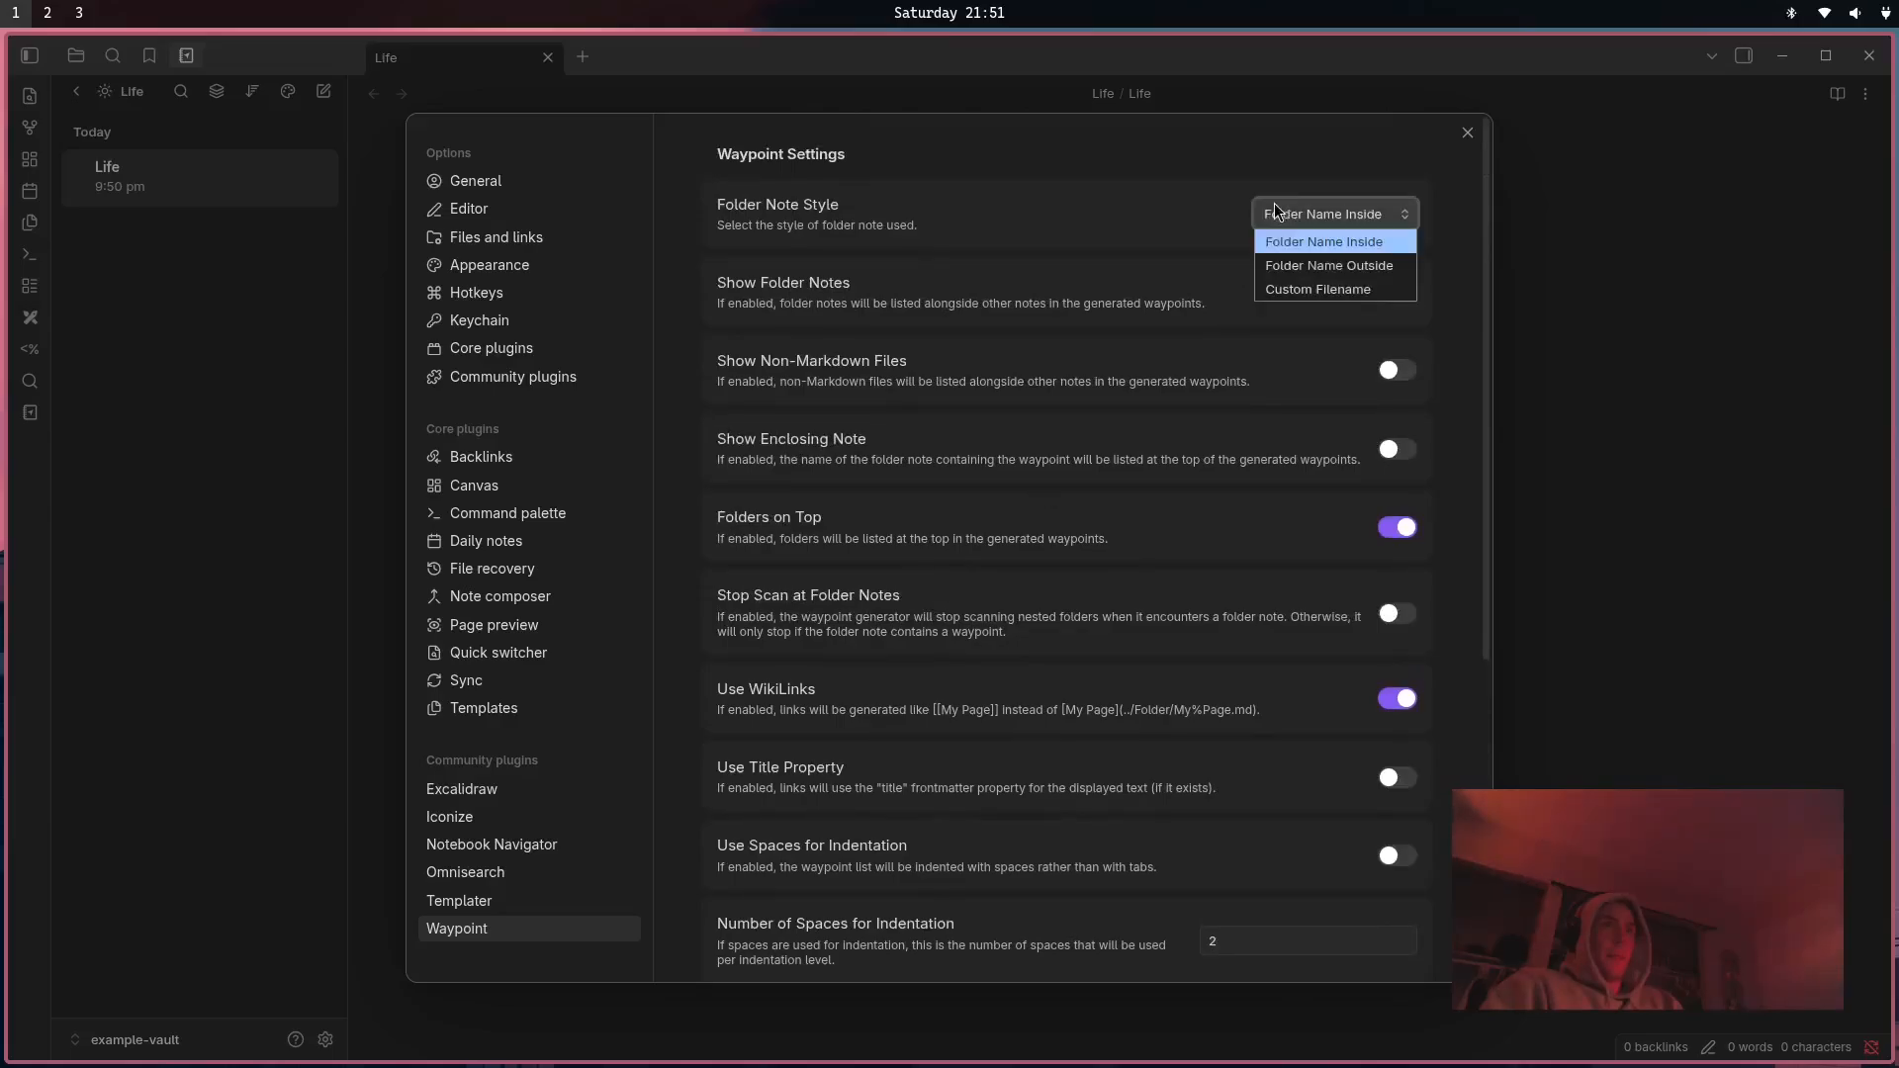
{"action": "left_click", "coordinate": [1218, 223]}
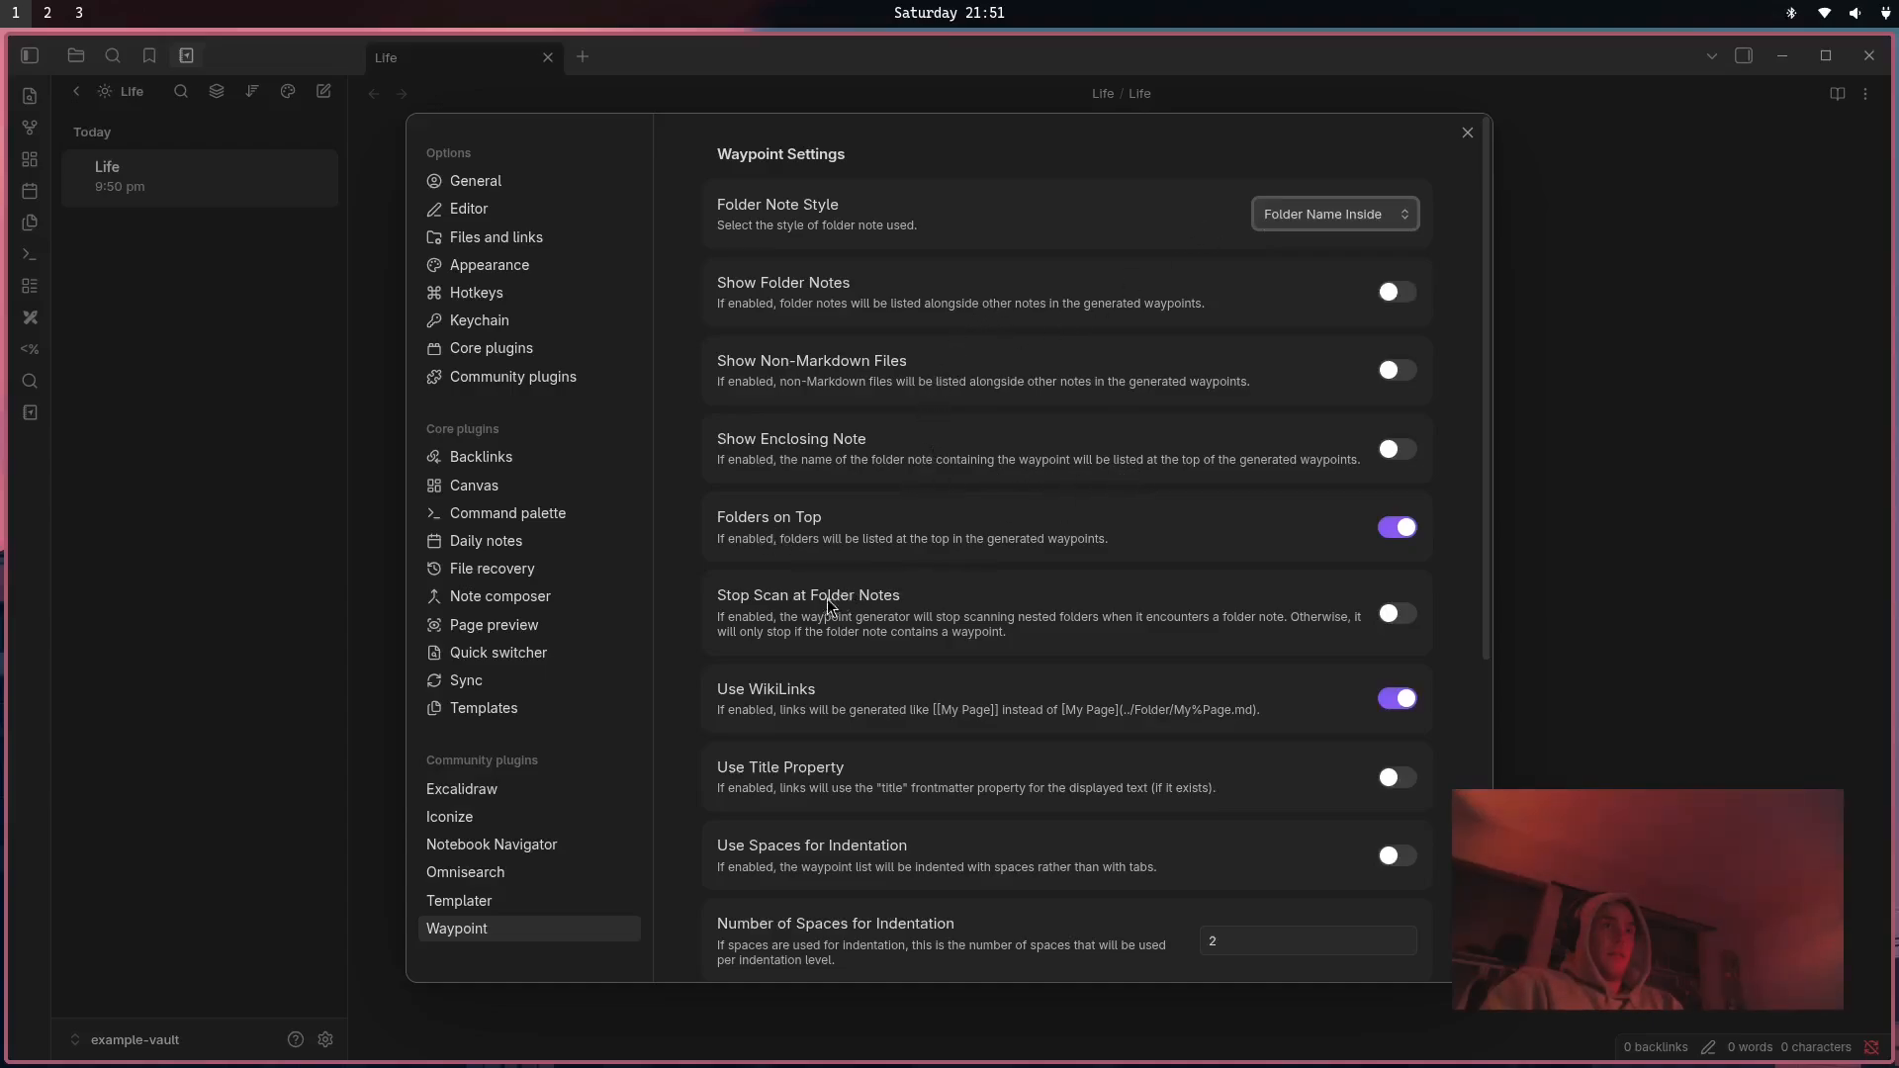
{"action": "scroll", "coordinate": [775, 662], "scroll_direction": "down", "scroll_amount": 5}
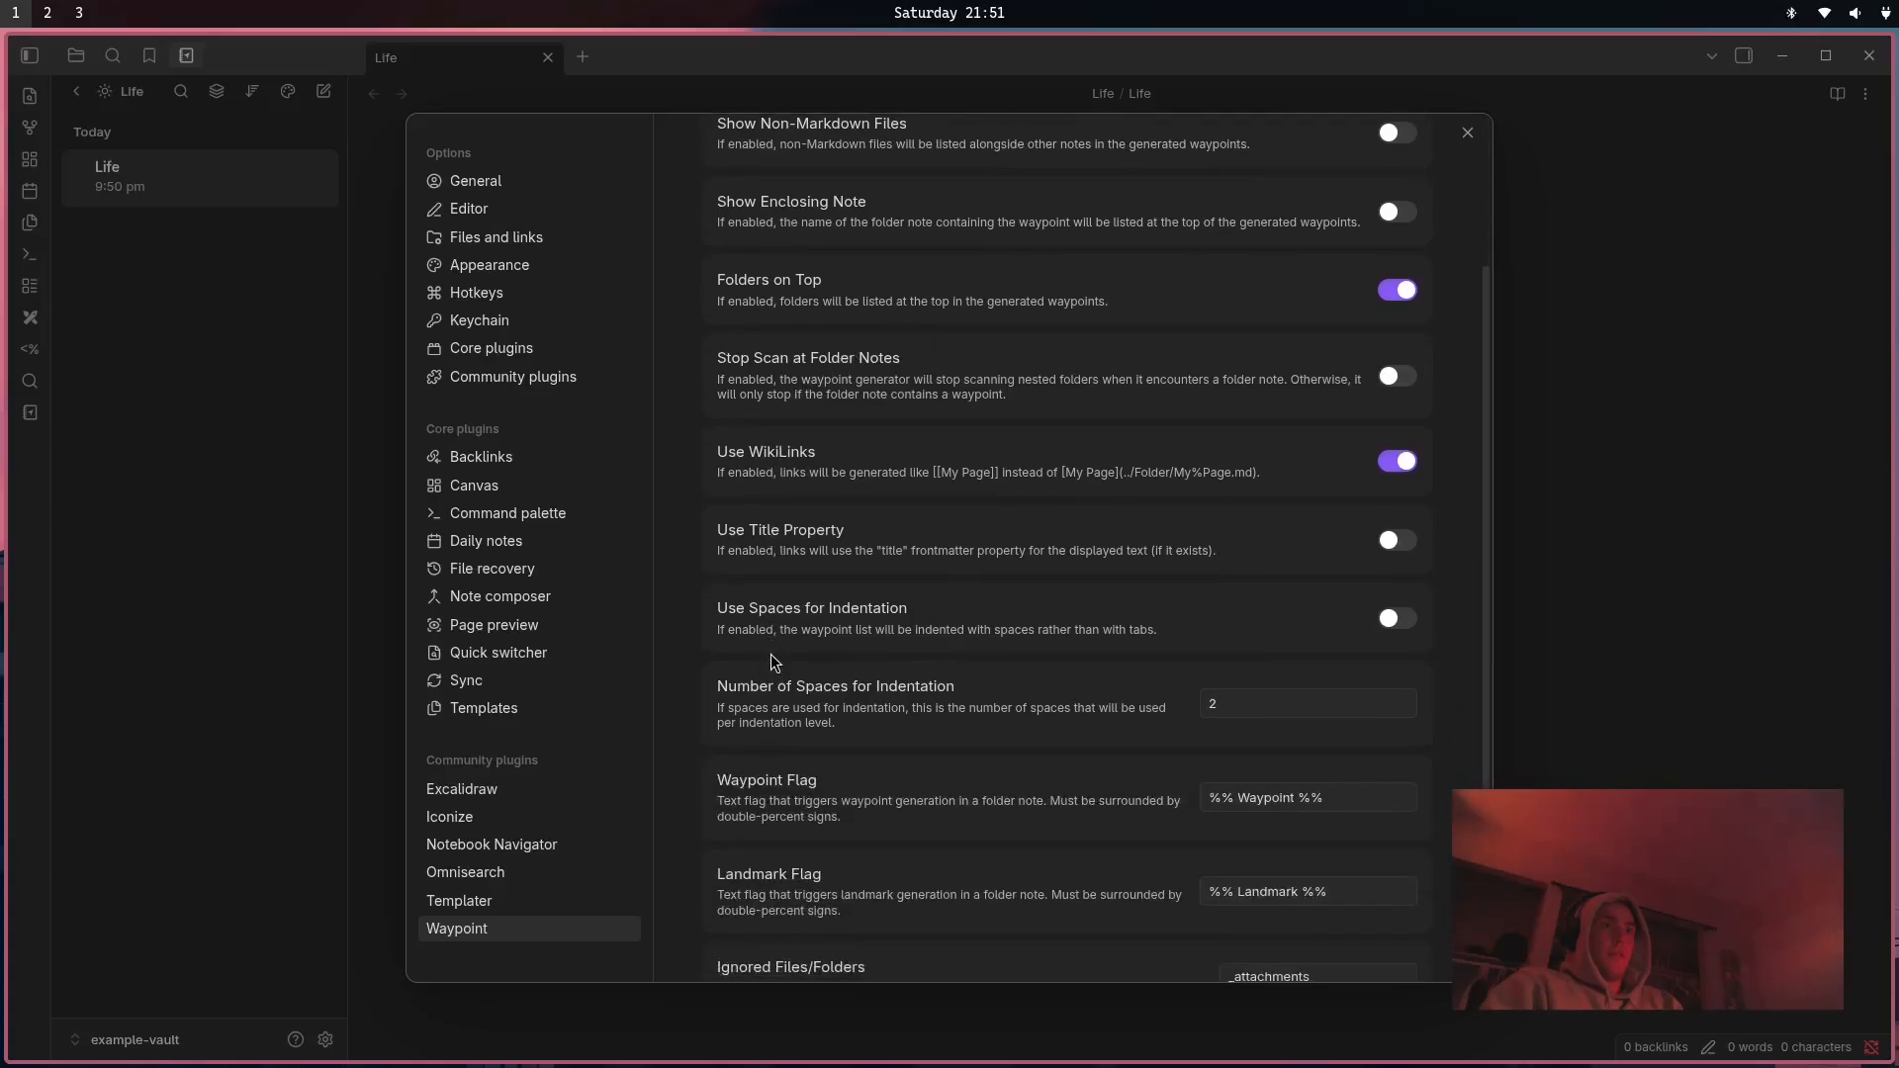
{"action": "left_click", "coordinate": [301, 554]}
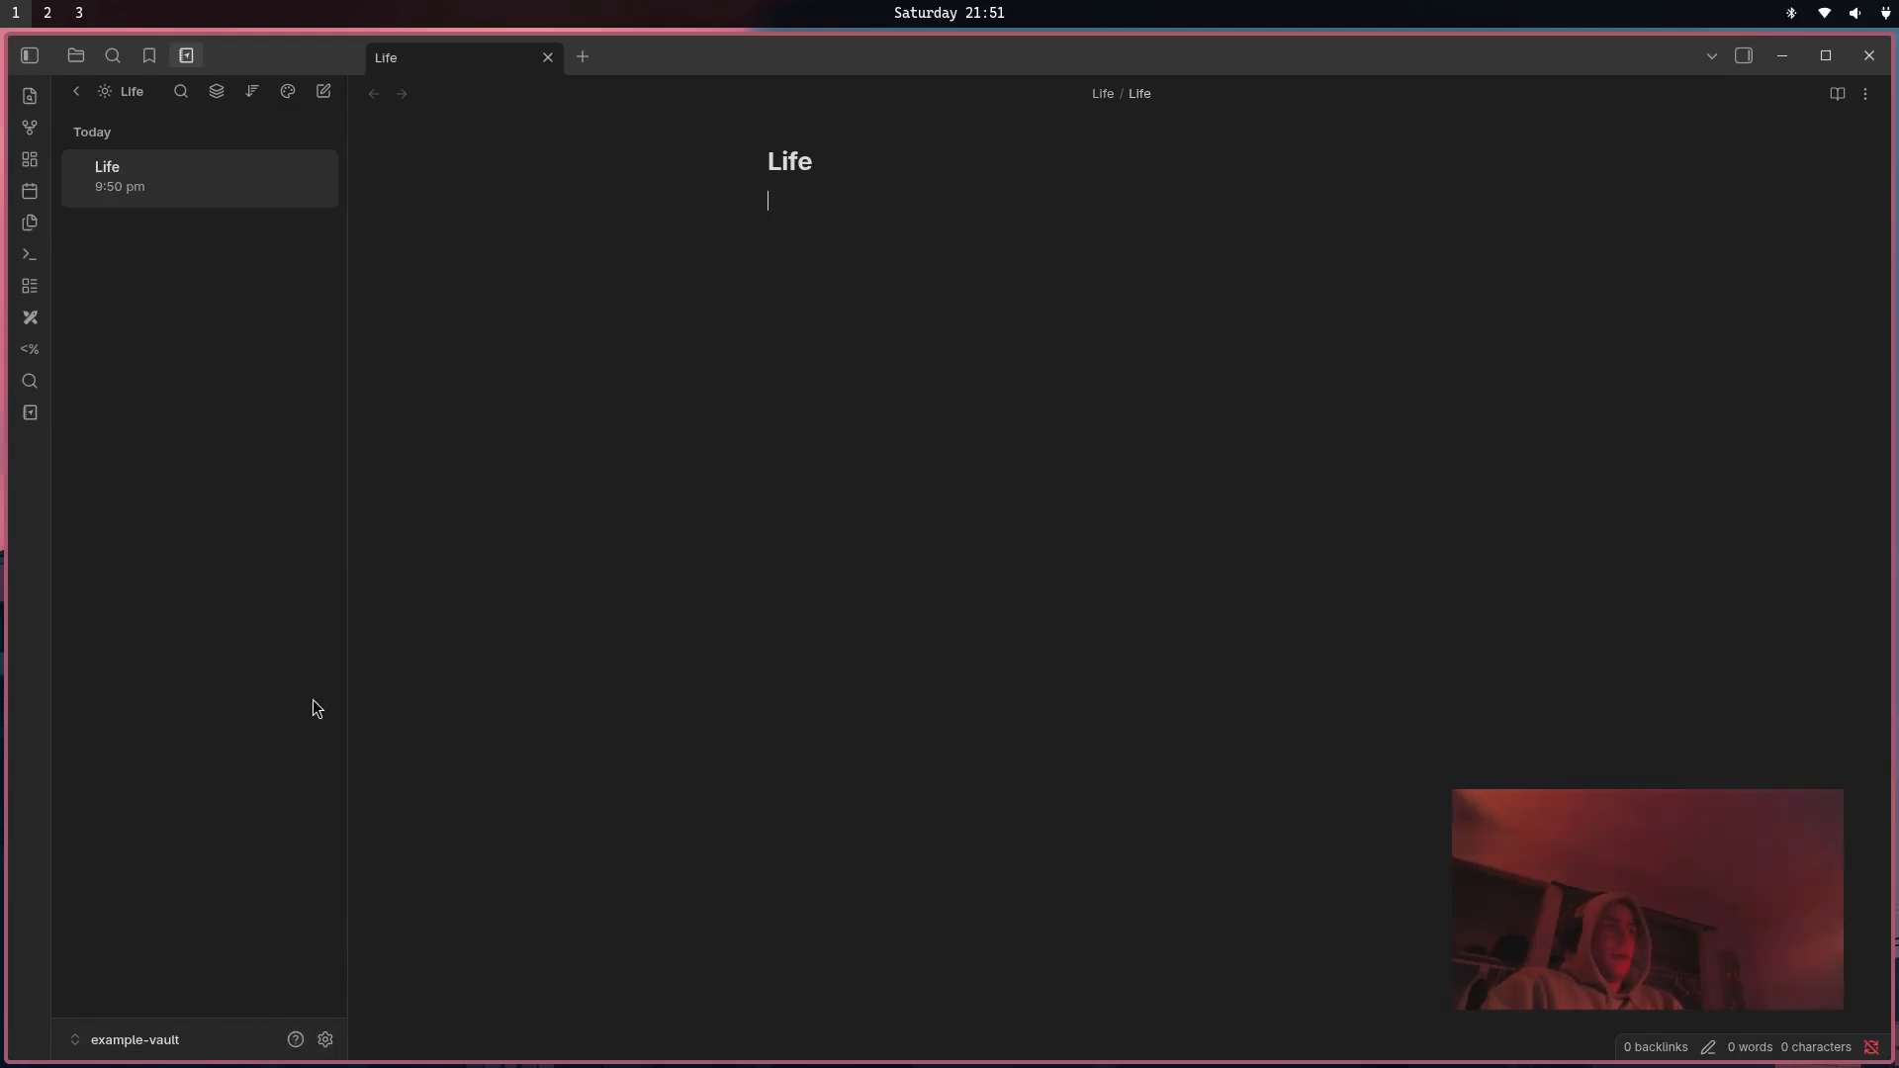
Open the Life folder, then switch to the second-brain vault and open its Knowledge folder note for comparison.
{"action": "left_click", "coordinate": [76, 92]}
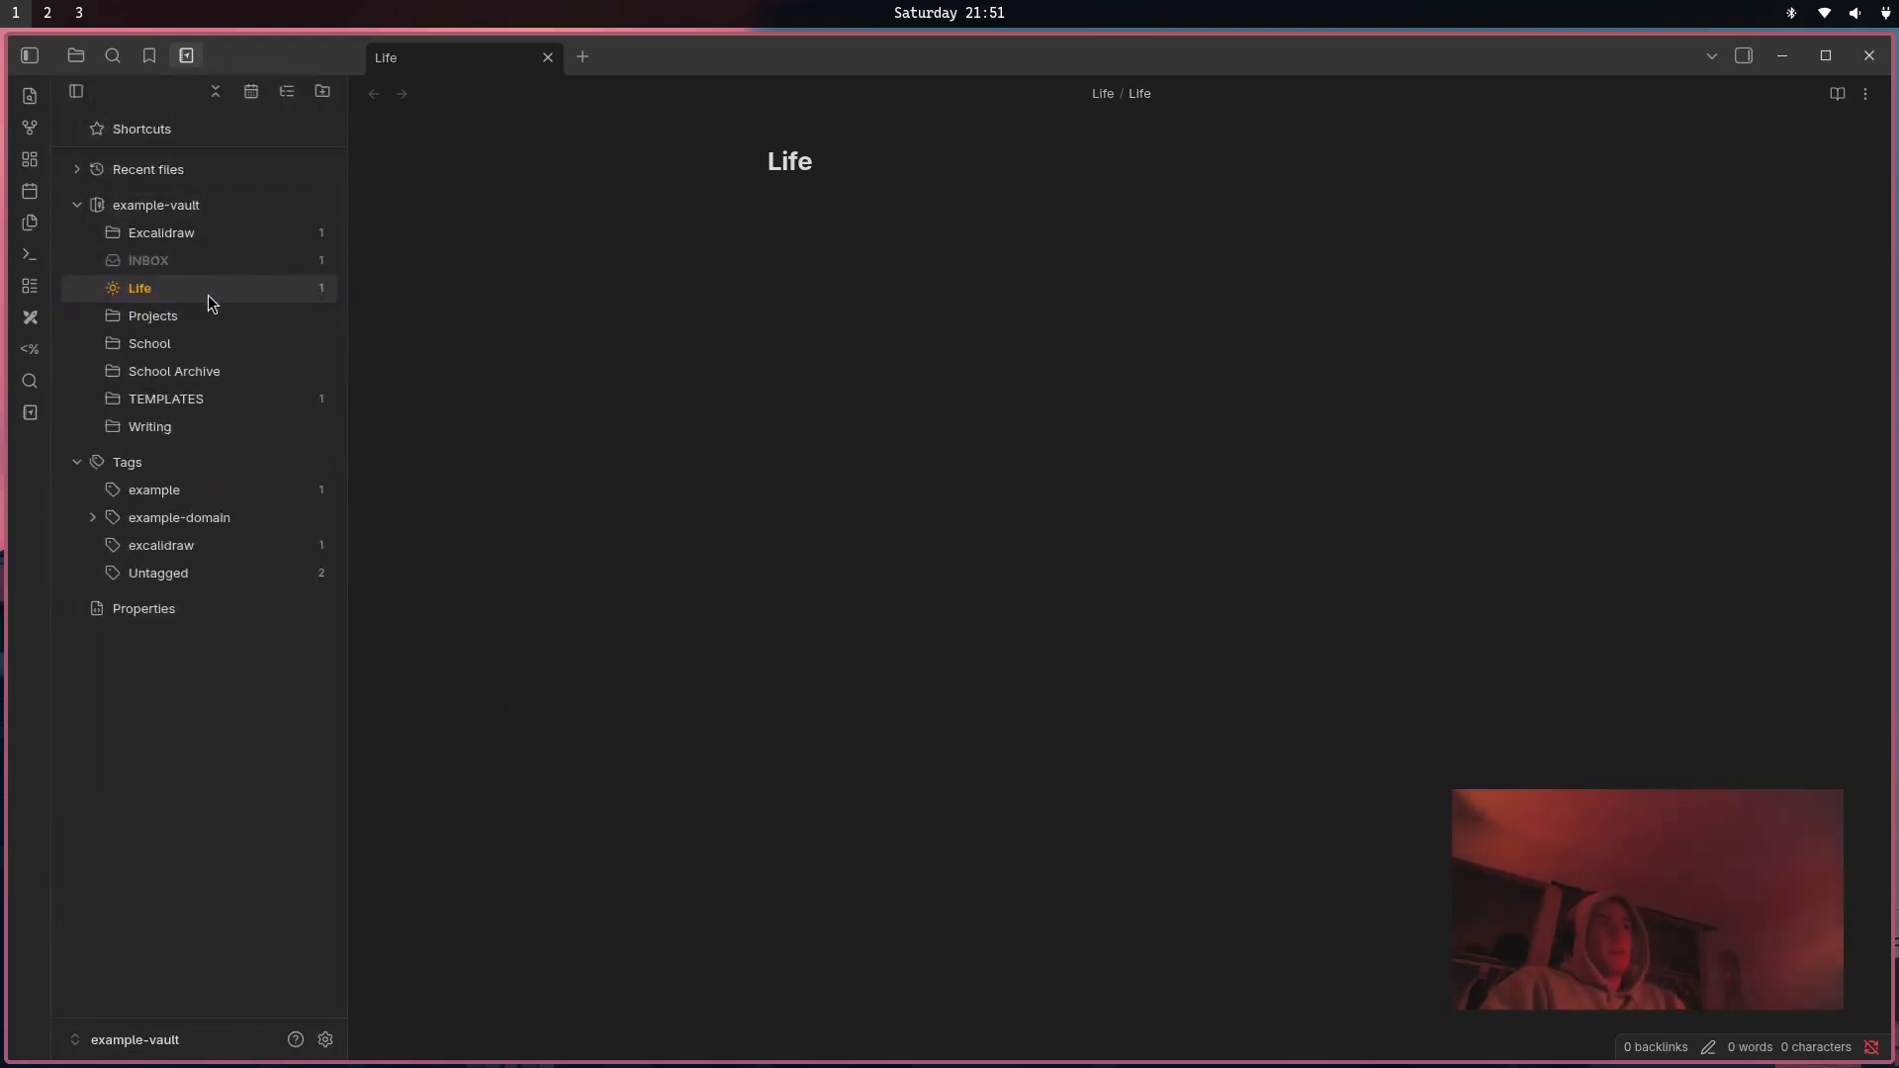
{"action": "left_click", "coordinate": [224, 287]}
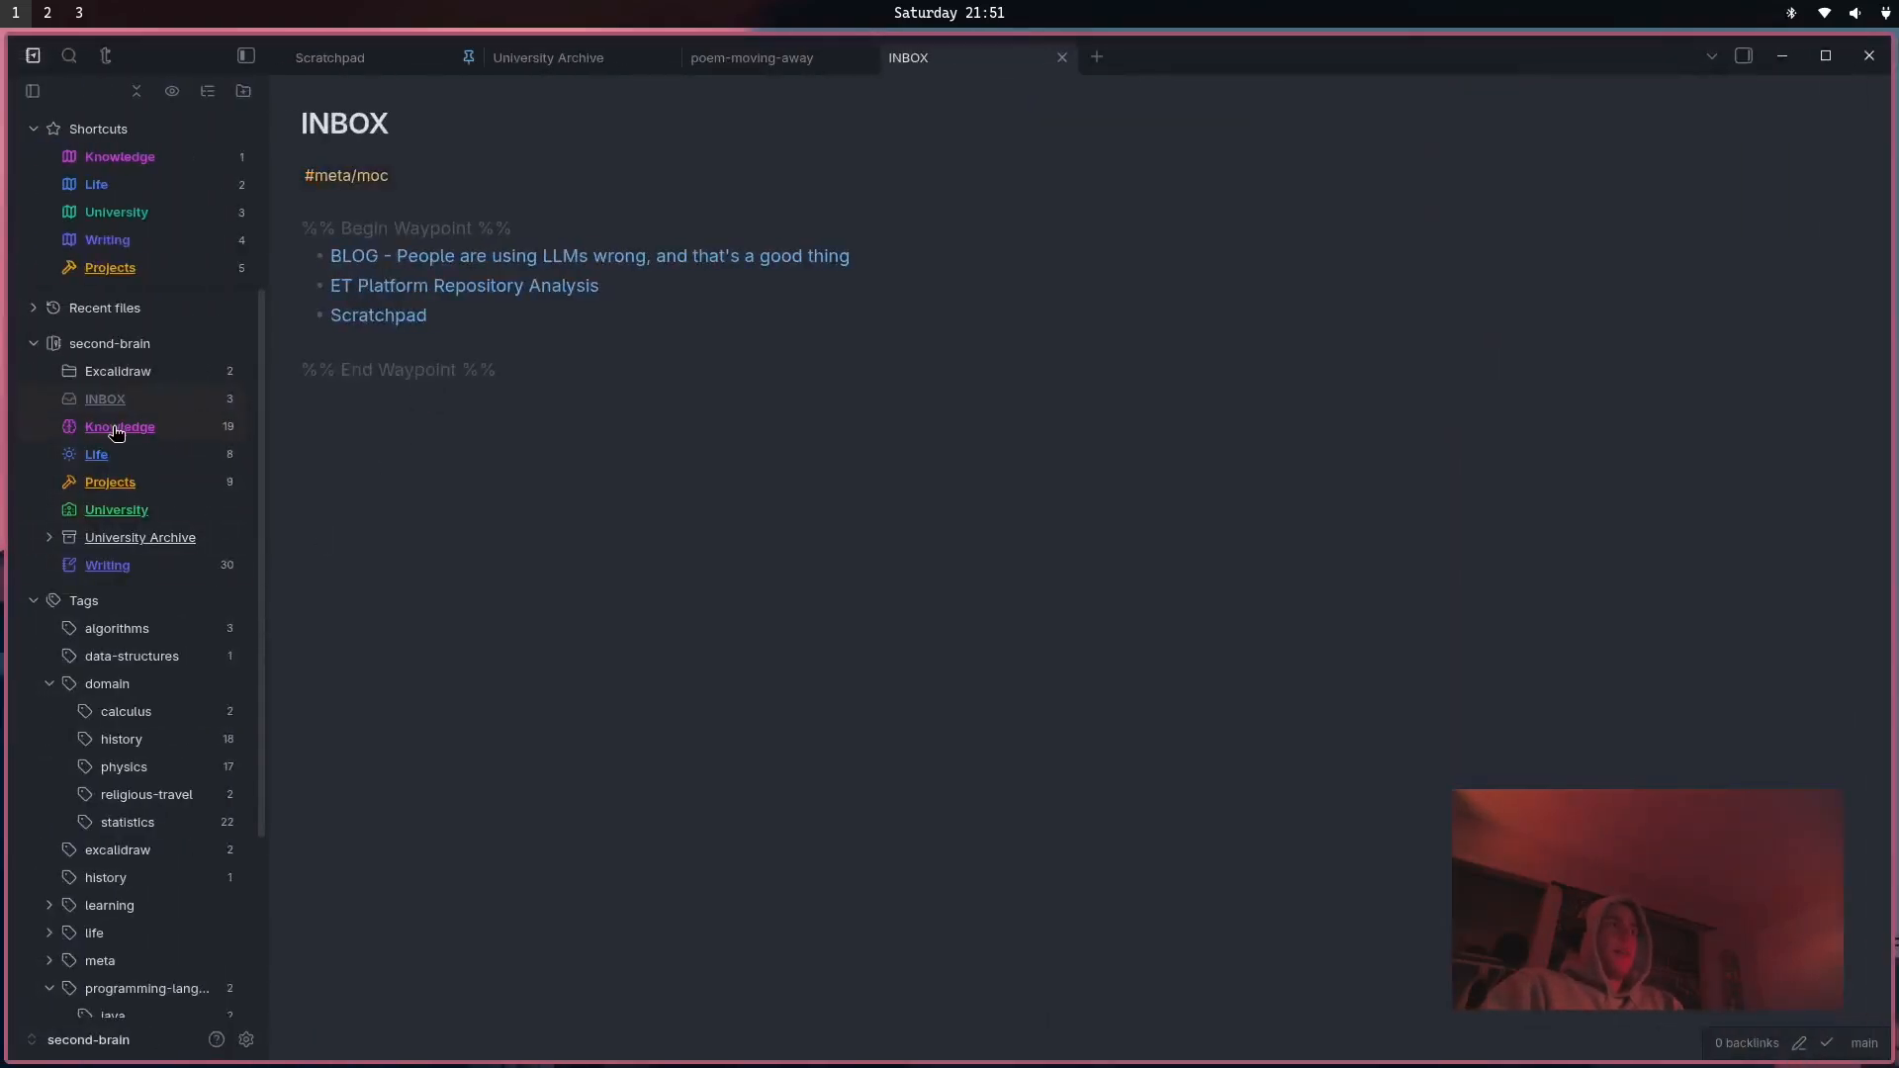
{"action": "left_click", "coordinate": [116, 428]}
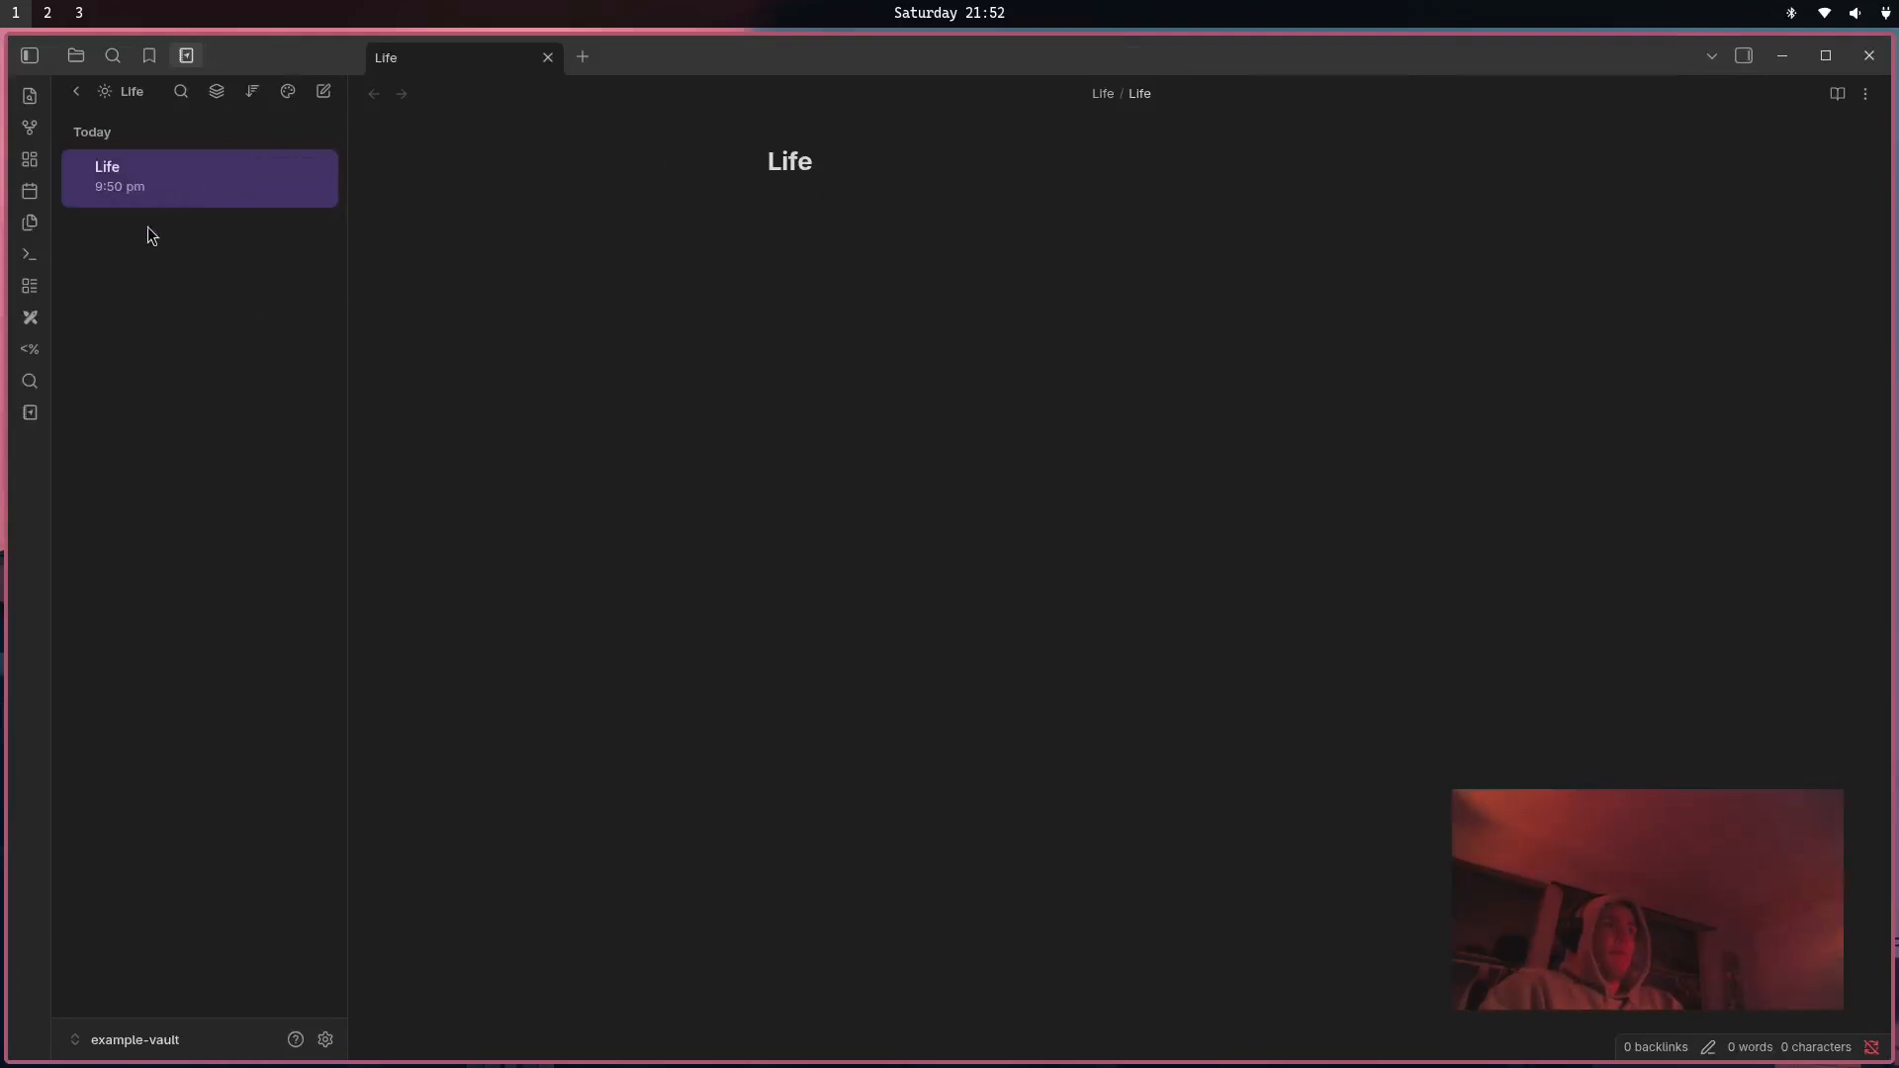
Return to example-vault's folder list and check which actions are available for the Life folder.
{"action": "left_click", "coordinate": [76, 91]}
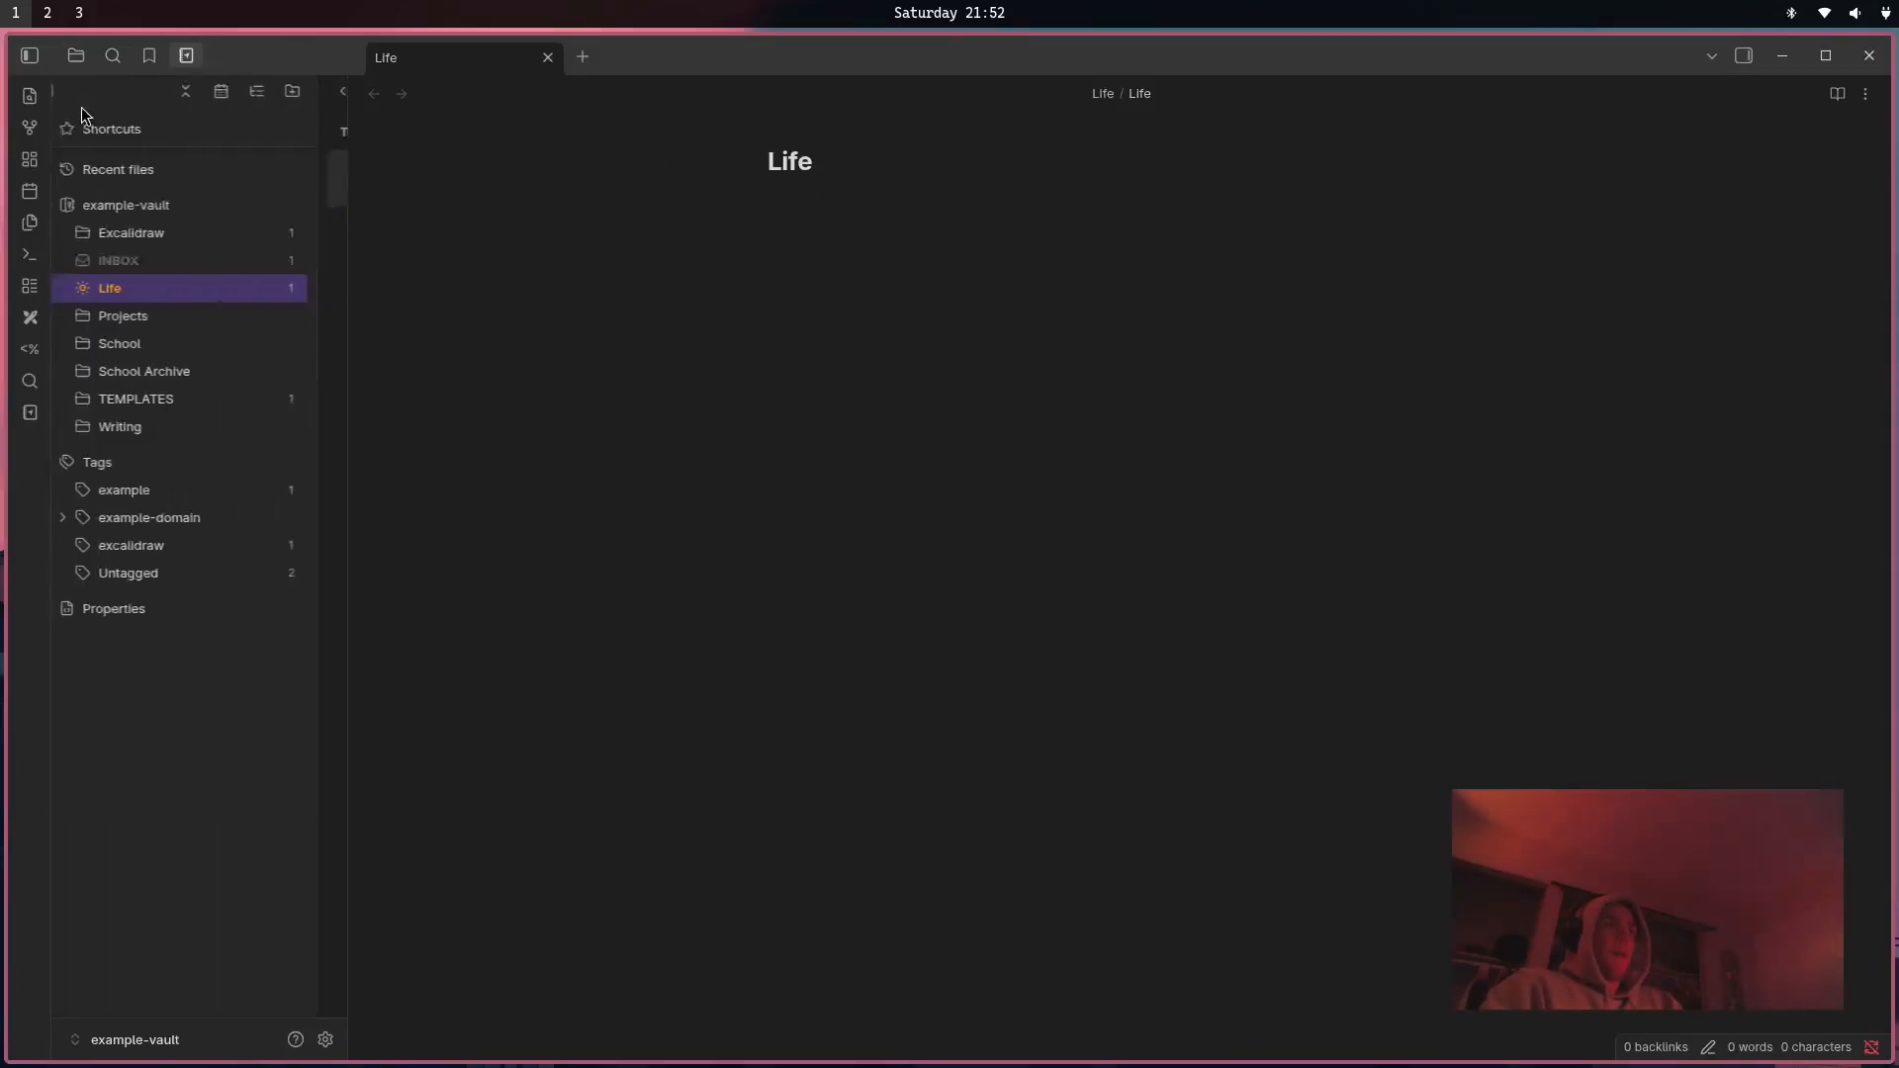
{"action": "right_click", "coordinate": [134, 297]}
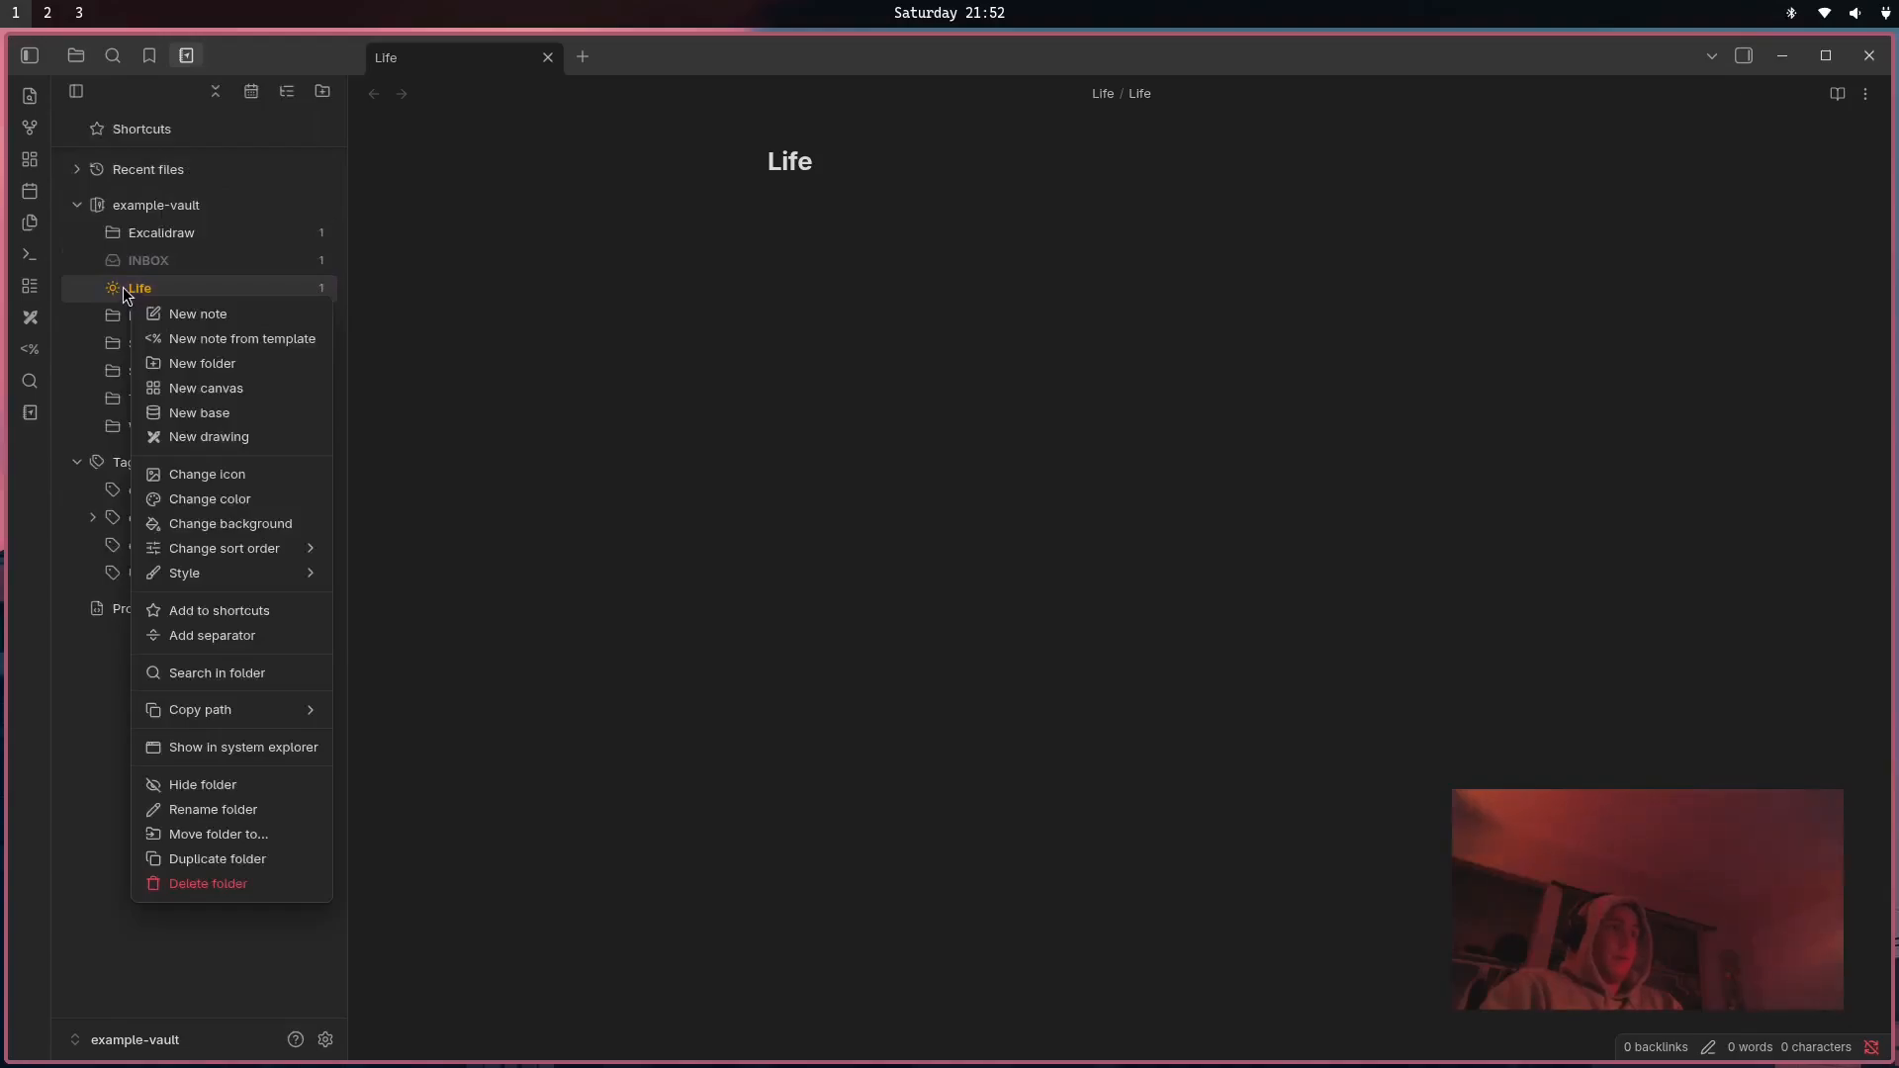
{"action": "left_click", "coordinate": [122, 287]}
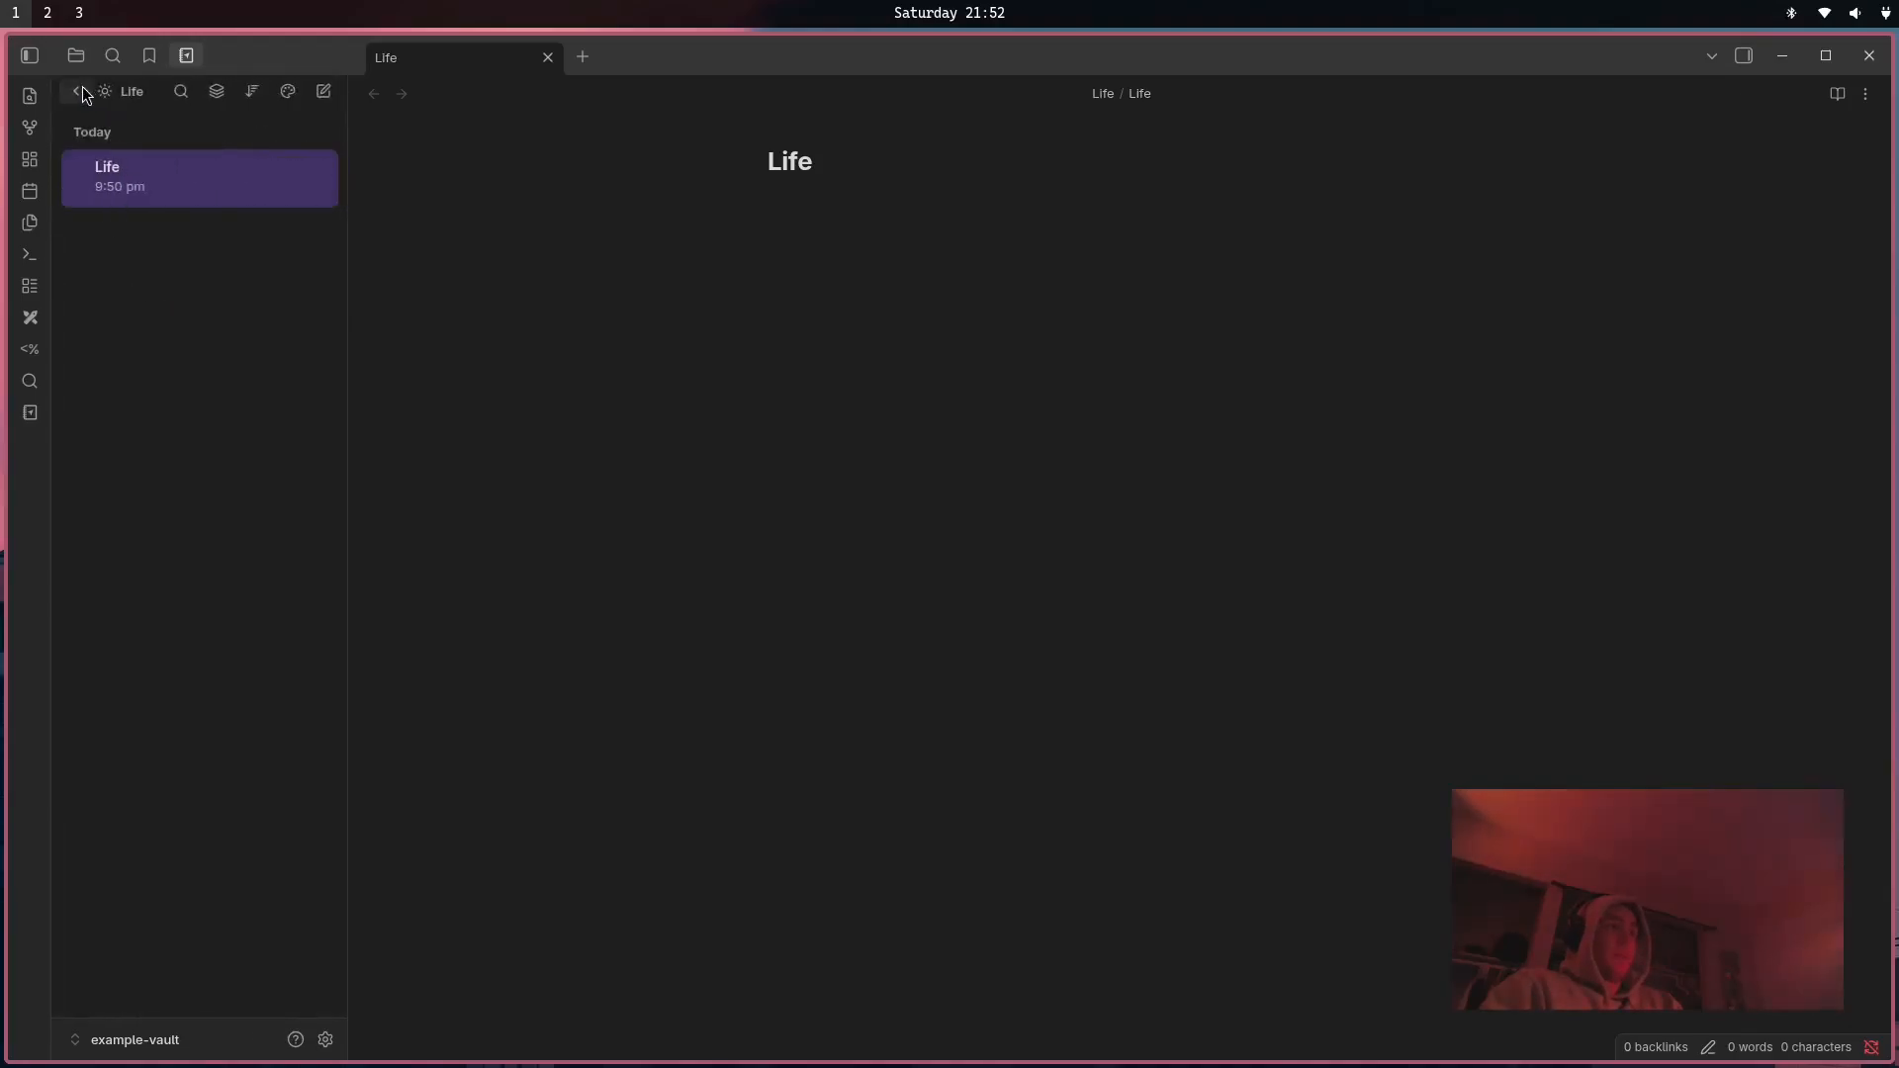
Reopen the Life folder and insert the flag %% Waypoint %% in the body of its Life note.
{"action": "left_click", "coordinate": [81, 92]}
{"action": "left_click", "coordinate": [187, 284]}
{"action": "left_click", "coordinate": [709, 329]}
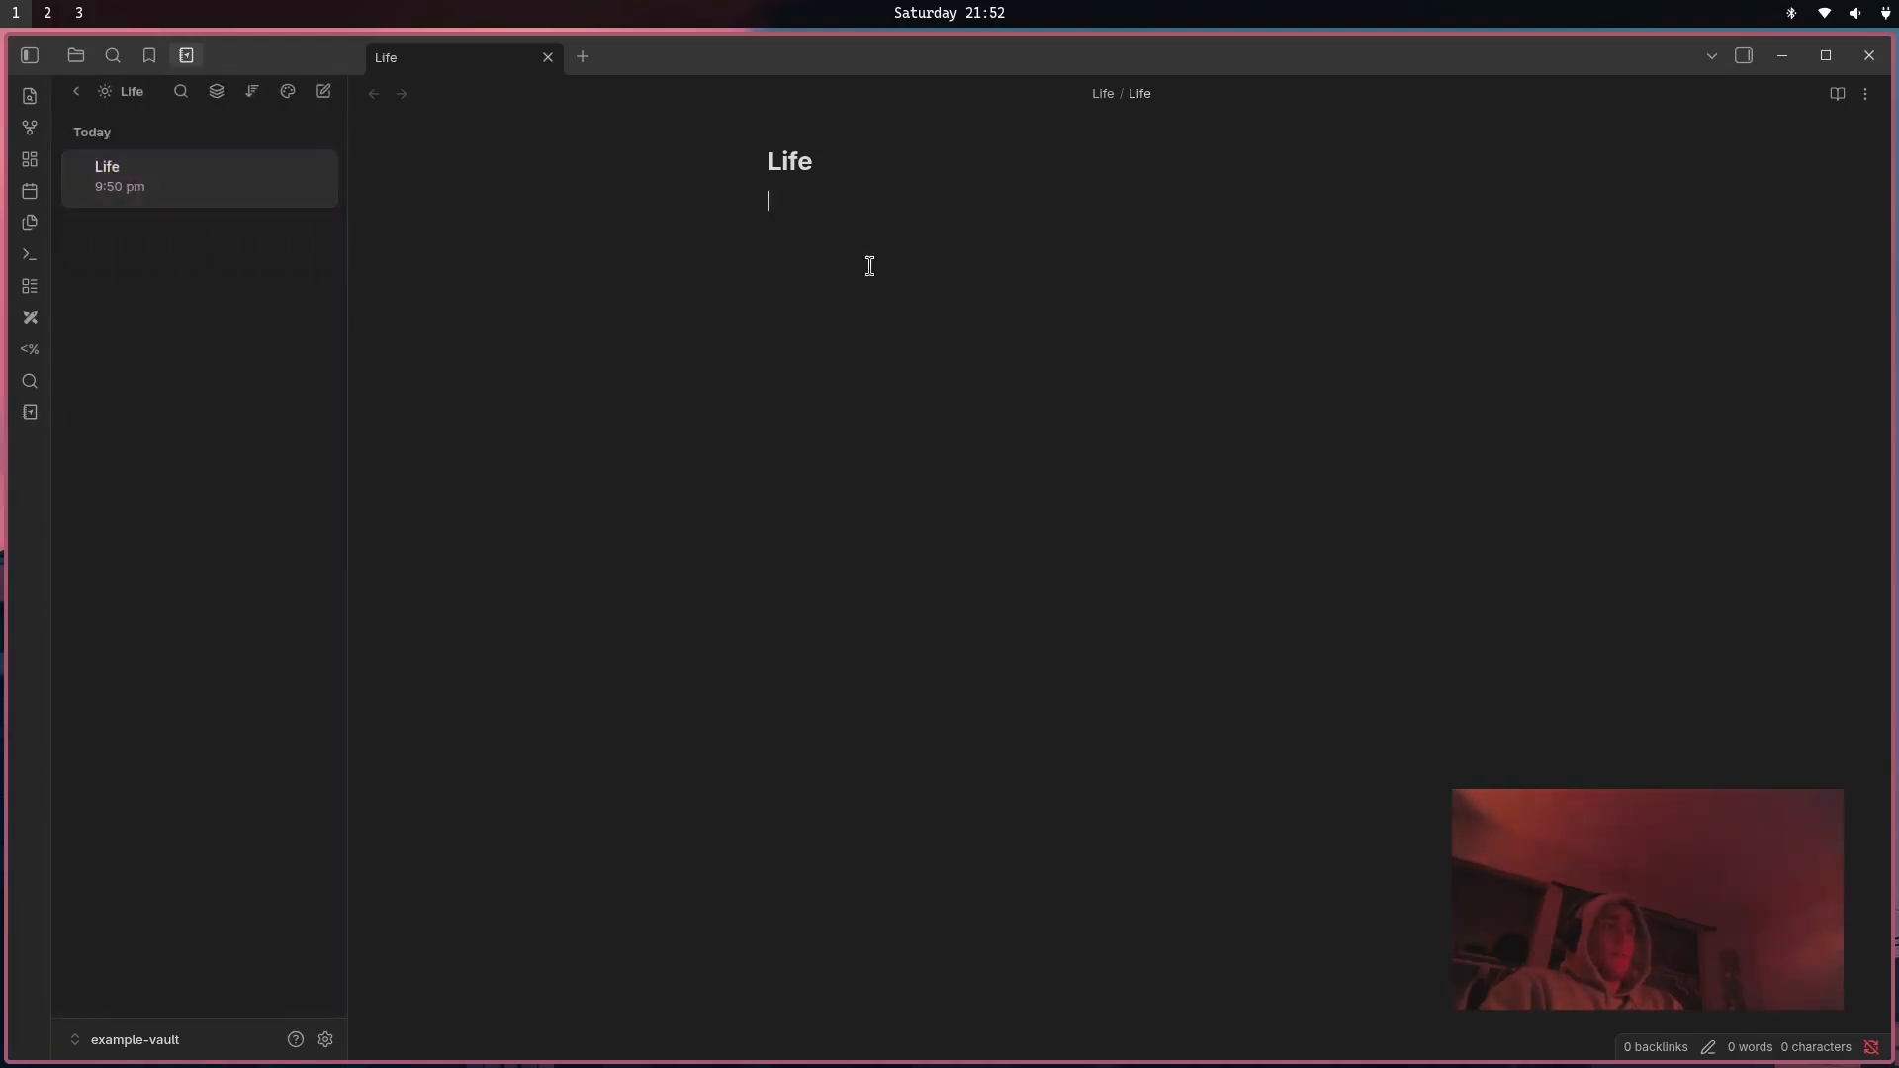
{"action": "type", "text": "%%"}
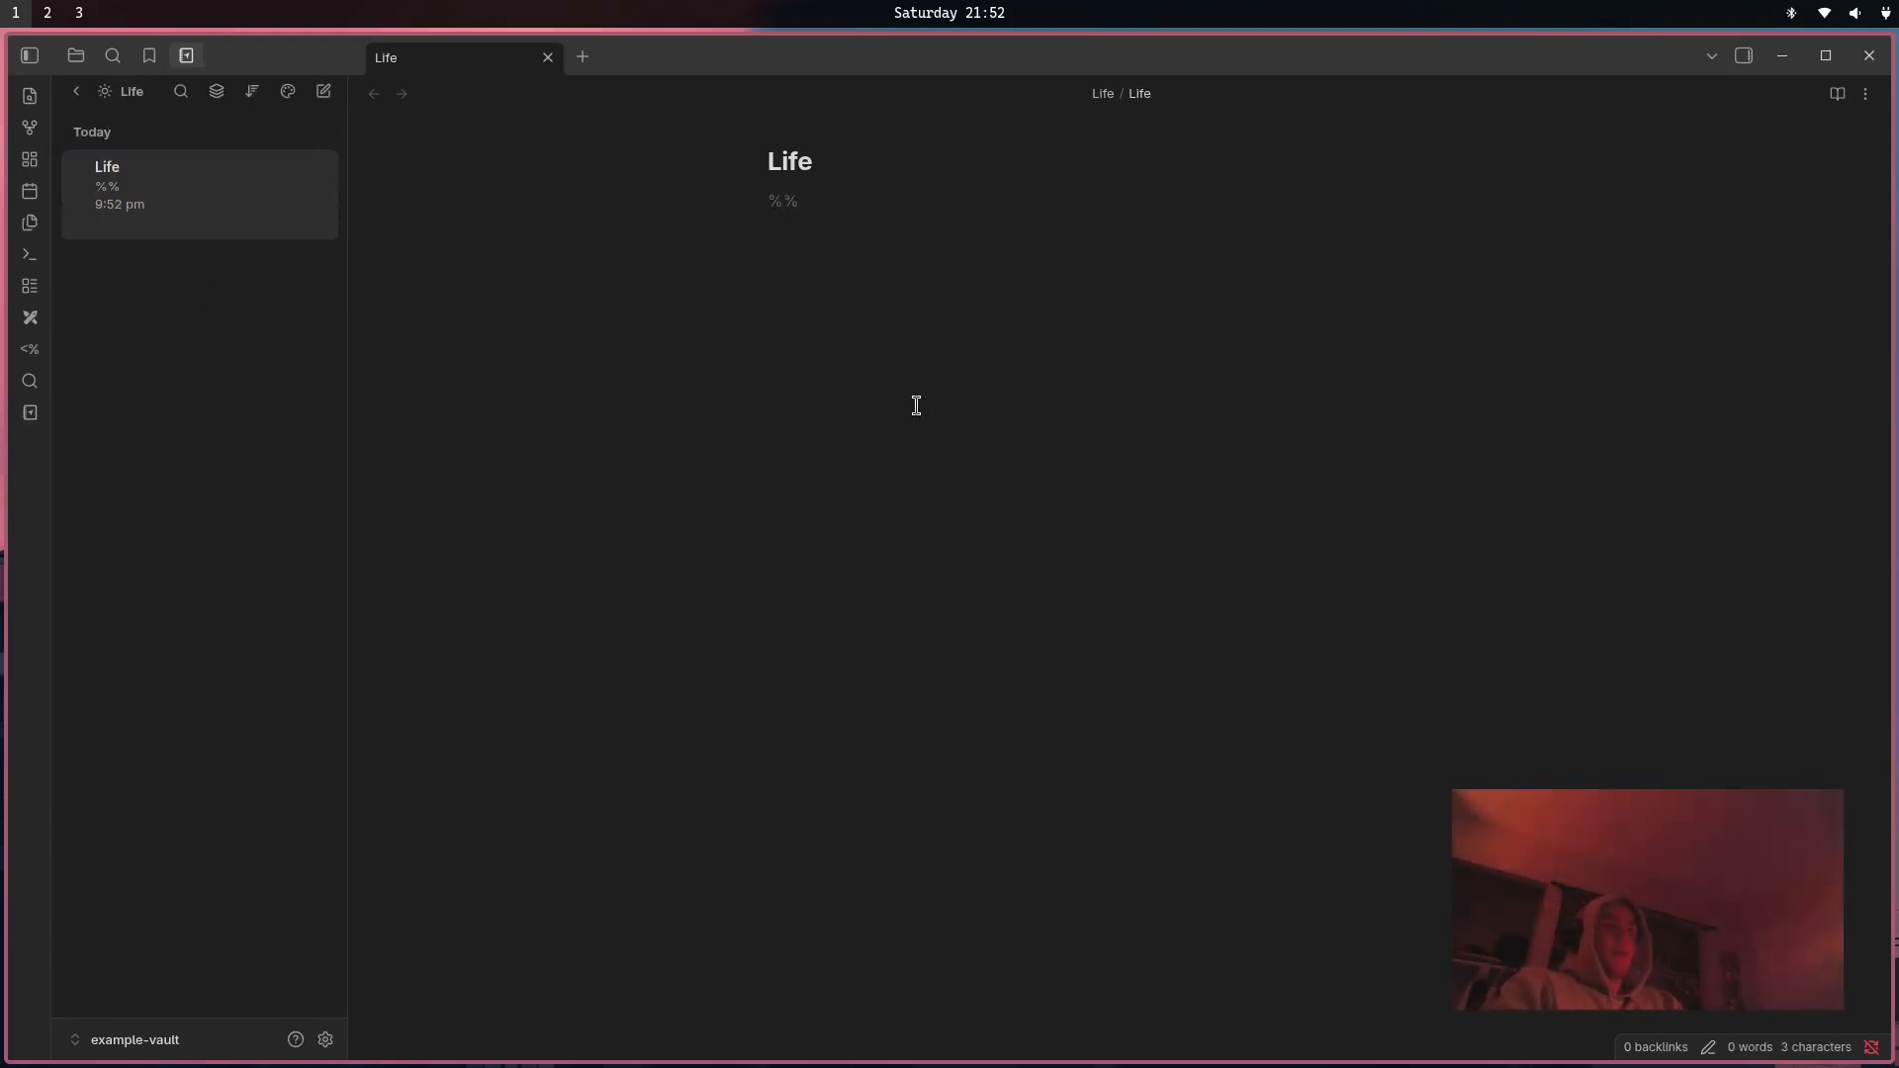
{"action": "type", "text": " Waypoint %%"}
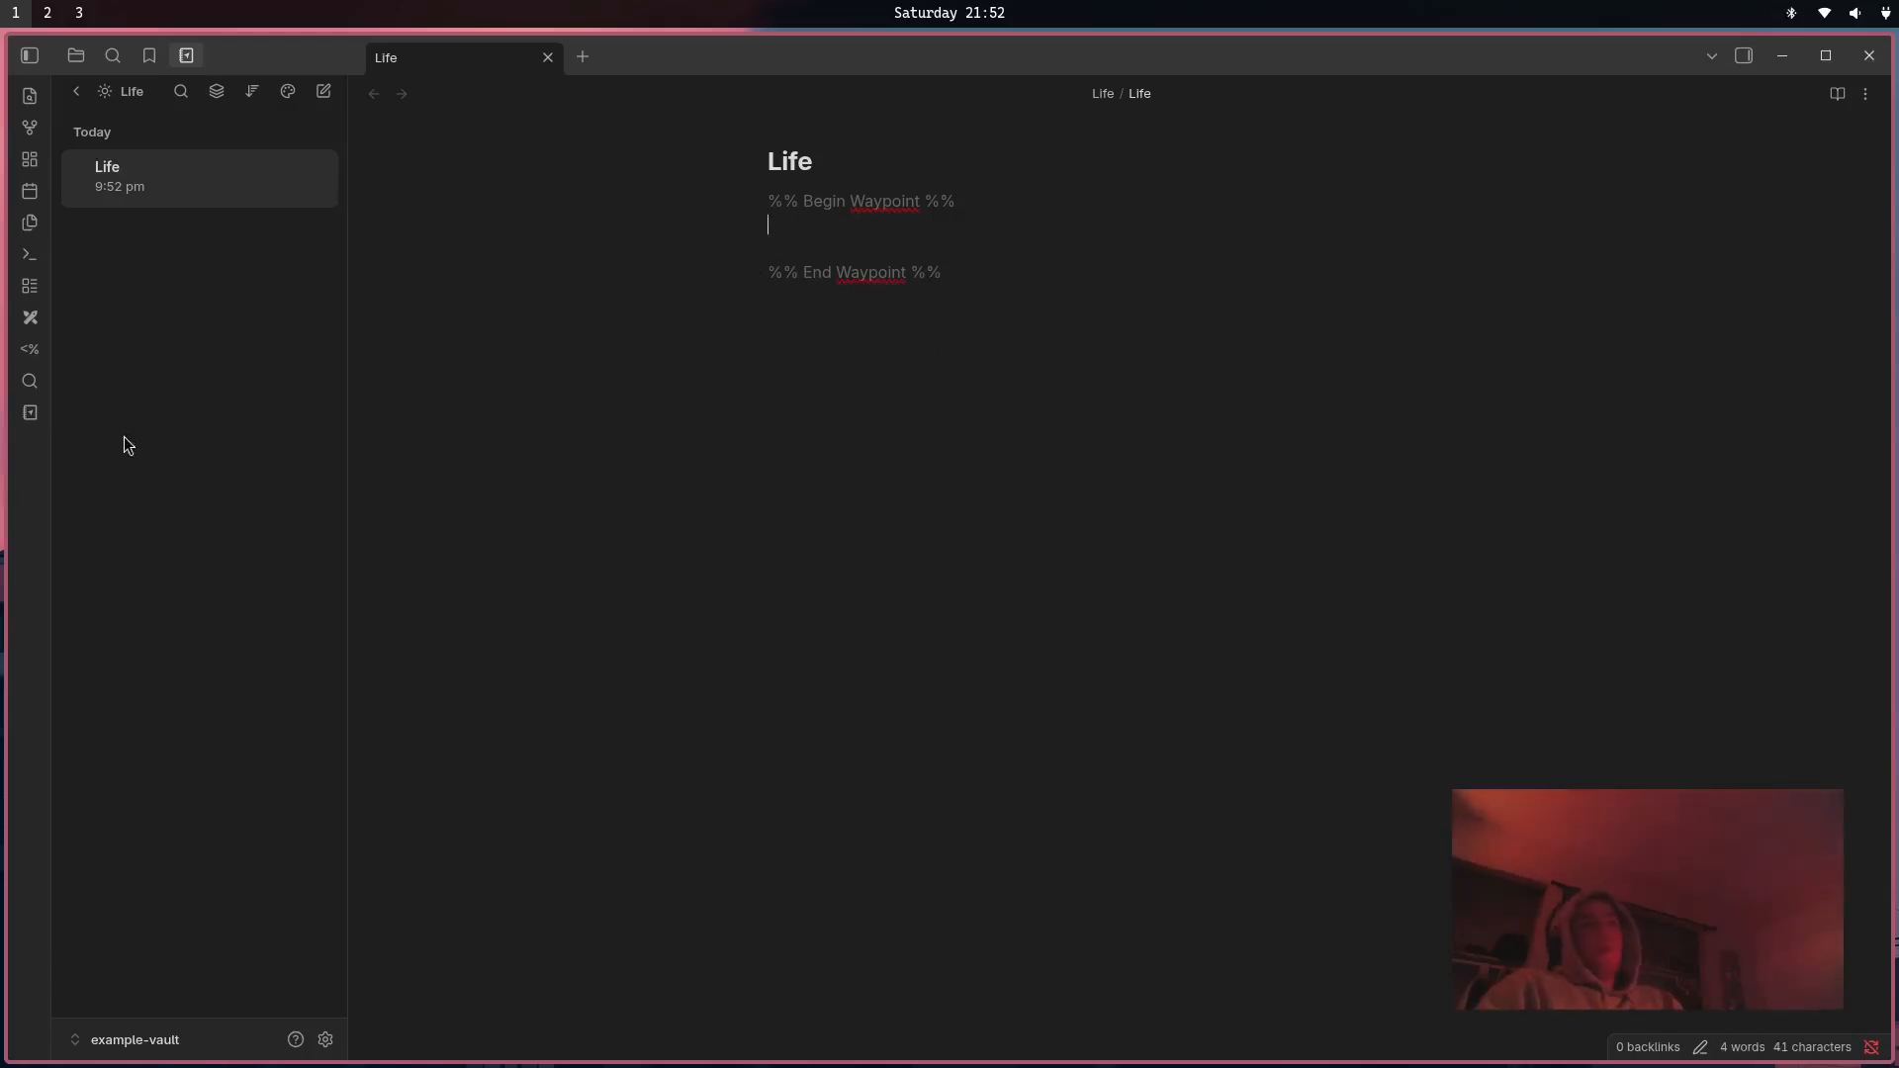
Create a note named exame in the Life folder and choose to always update internal links.
{"action": "right_click", "coordinate": [187, 371]}
{"action": "left_click", "coordinate": [273, 375]}
{"action": "type", "text": "exame"}
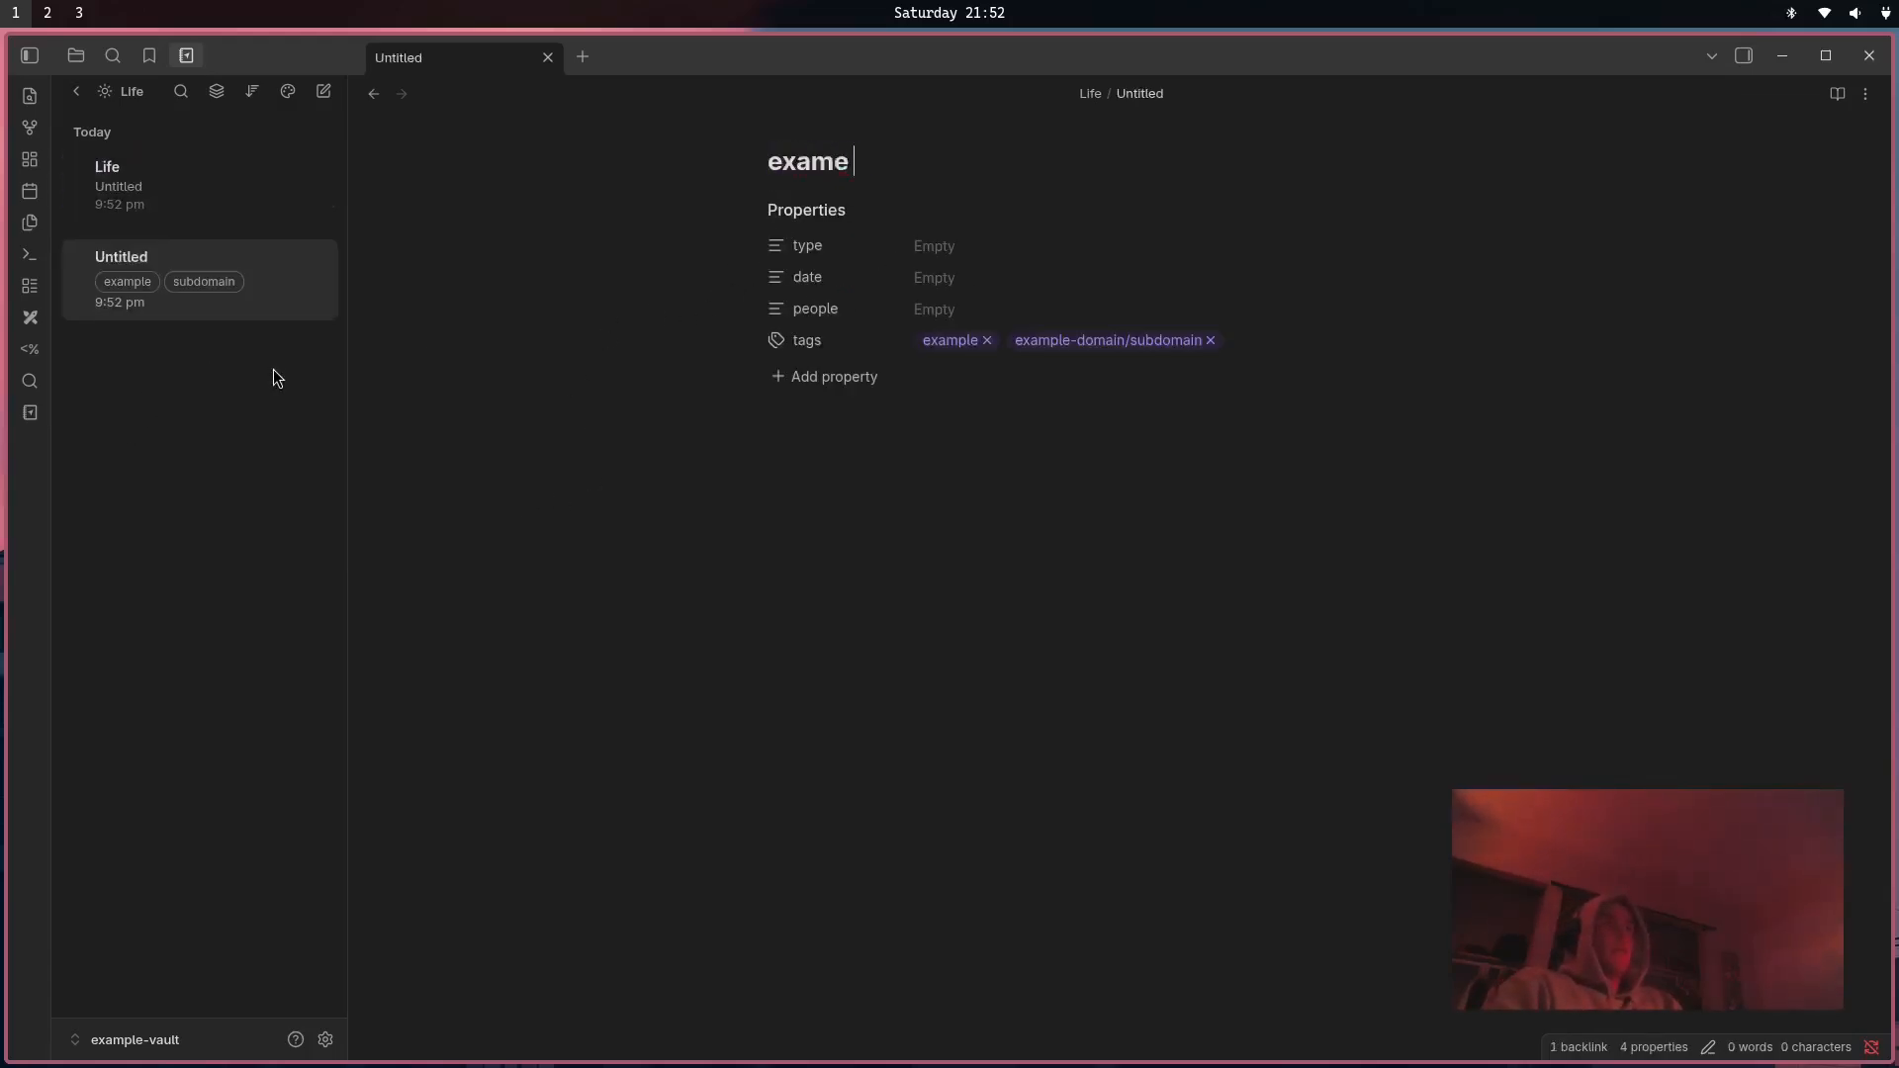
{"action": "key", "text": "Return"}
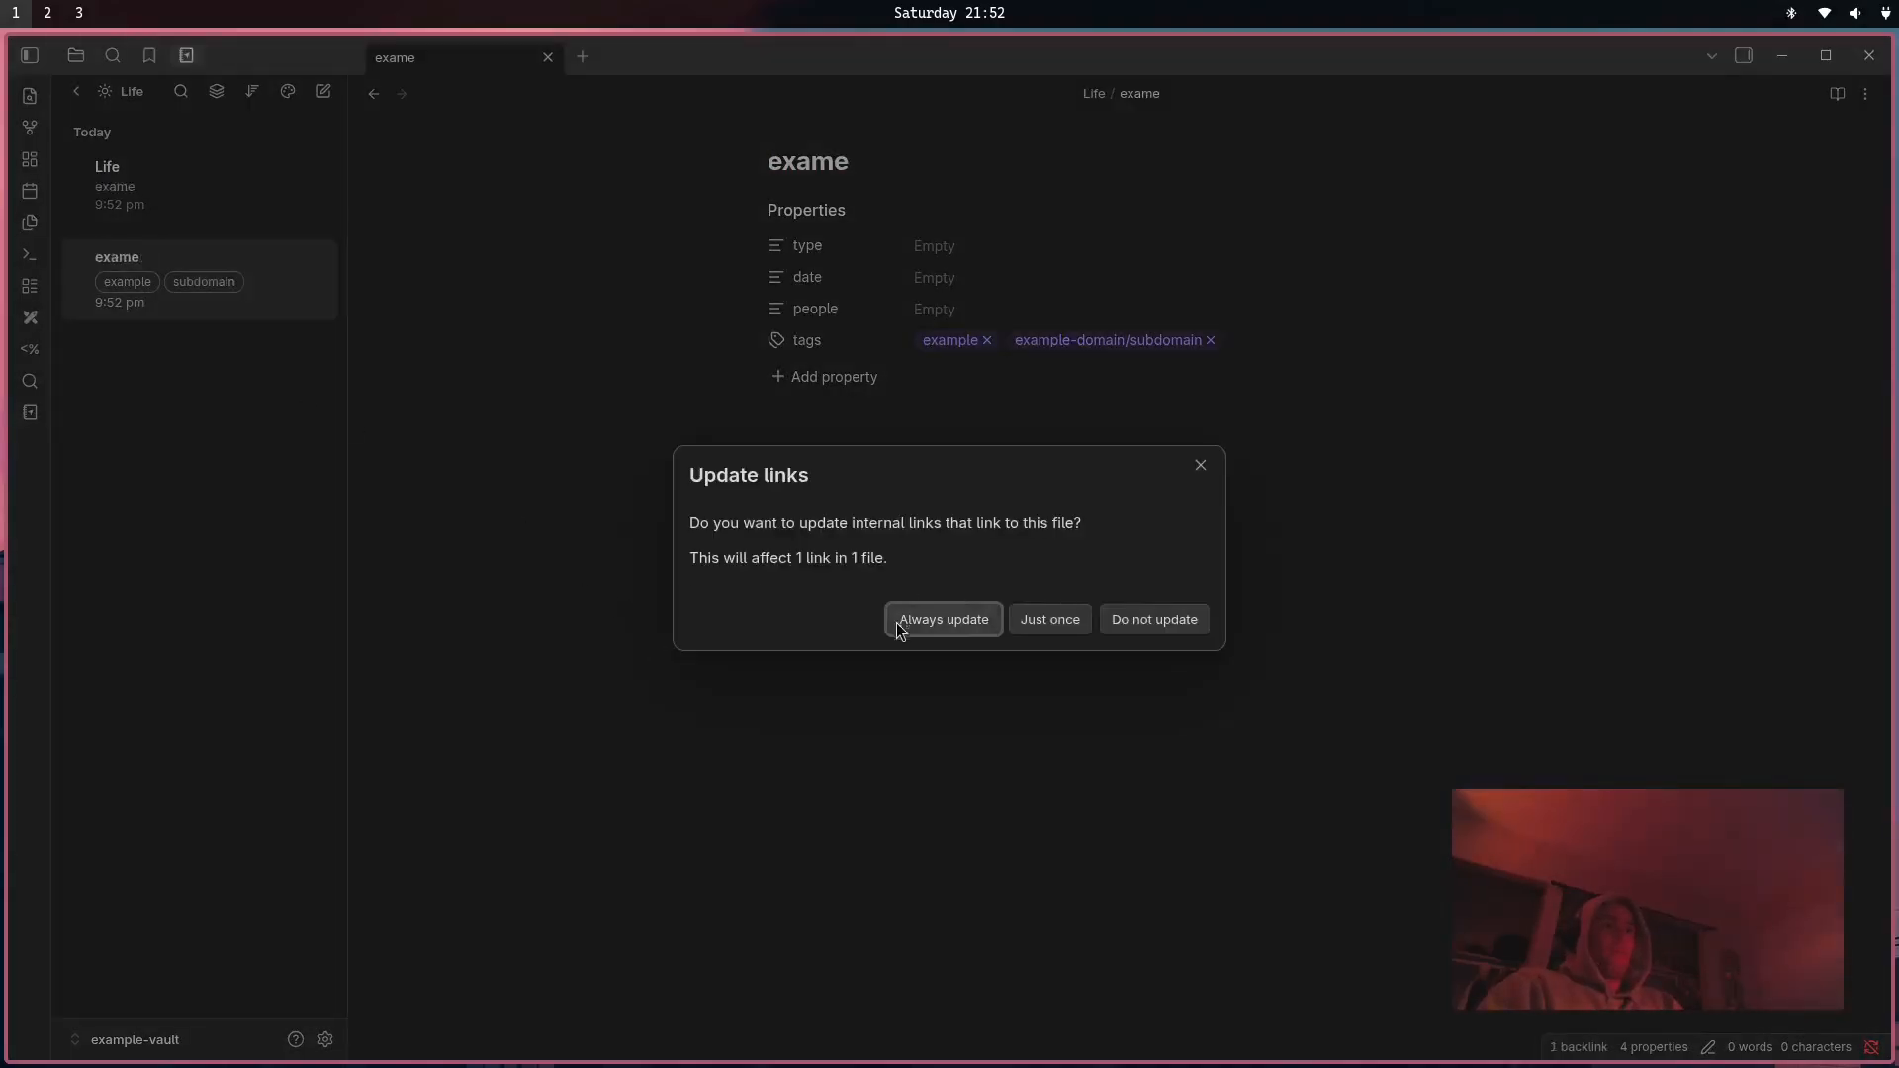
{"action": "left_click", "coordinate": [969, 627]}
Create another note named asdsgasddfs in the Life folder.
{"action": "right_click", "coordinate": [158, 432]}
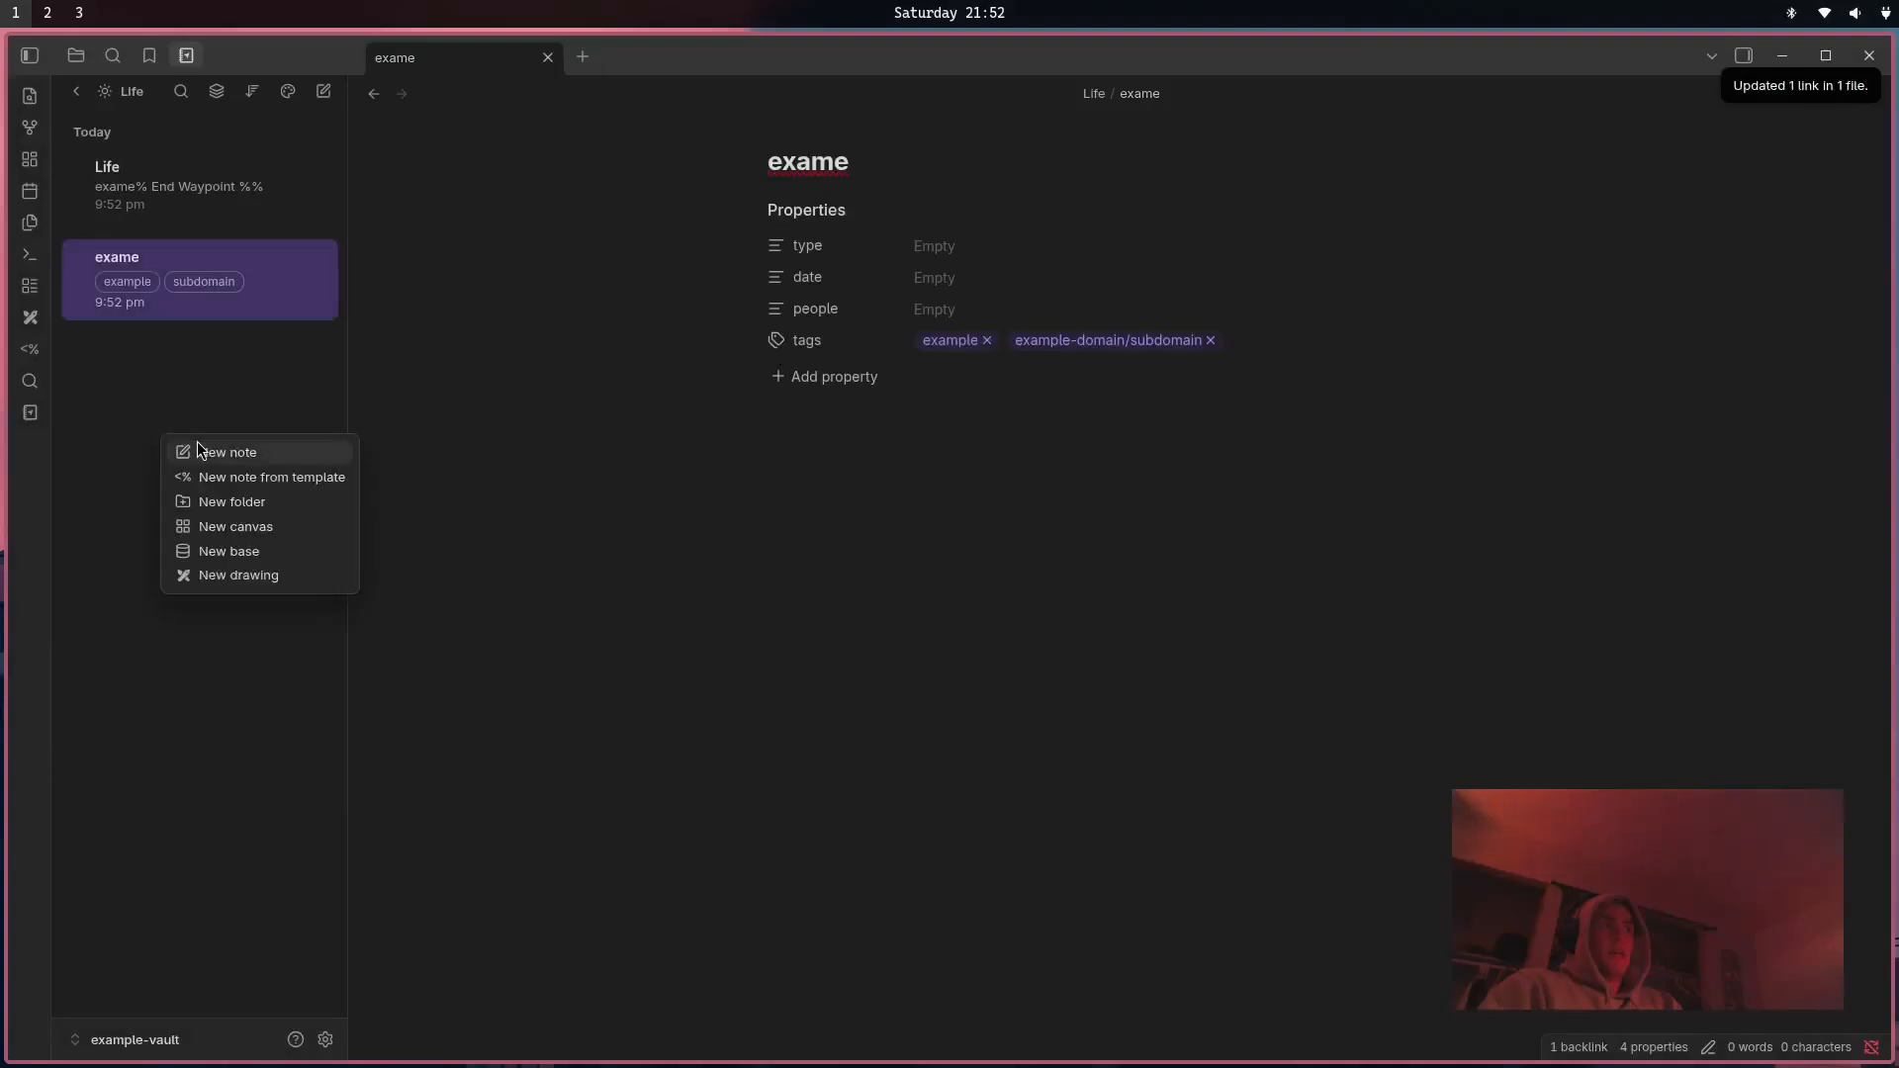
{"action": "left_click", "coordinate": [218, 450]}
{"action": "type", "text": "asdsgasddfs"}
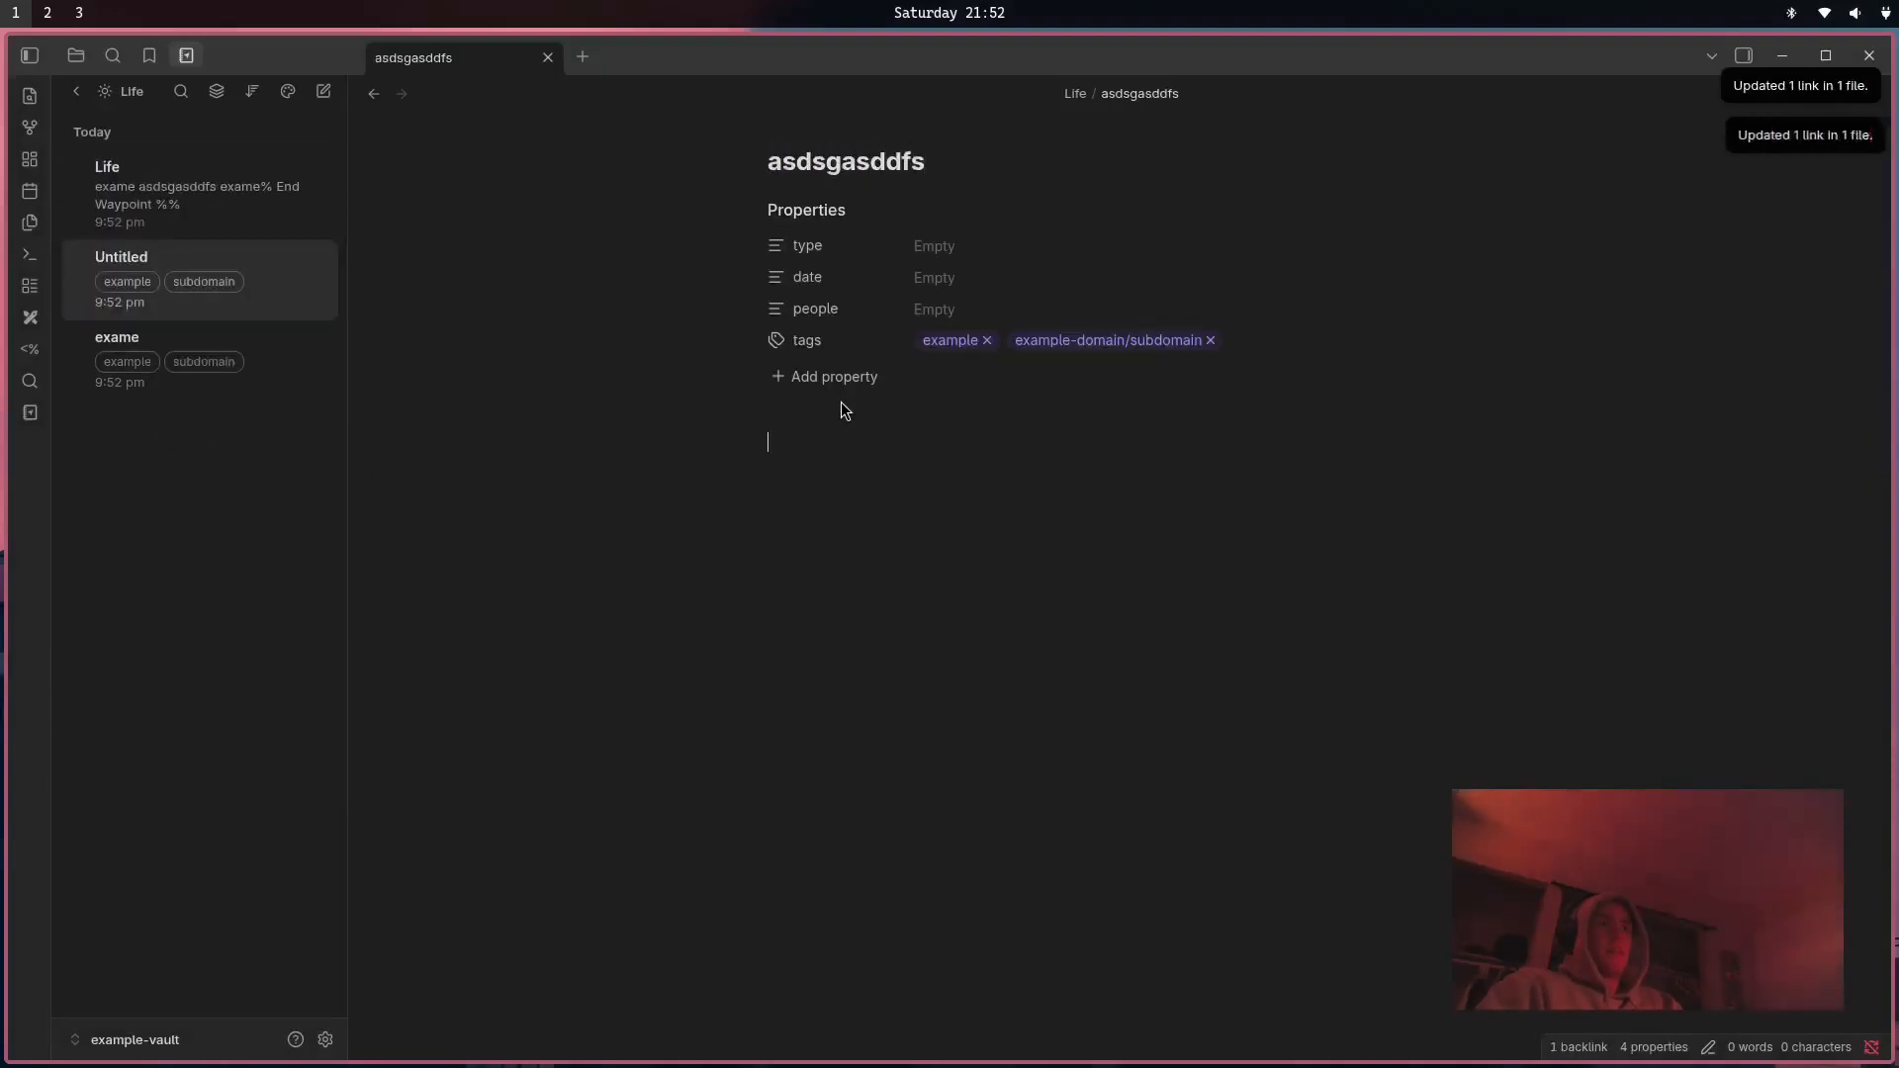
Open the Life note and delete the stray "exame% End Waypoint %%" line below the generated waypoint.
{"action": "left_click", "coordinate": [158, 216]}
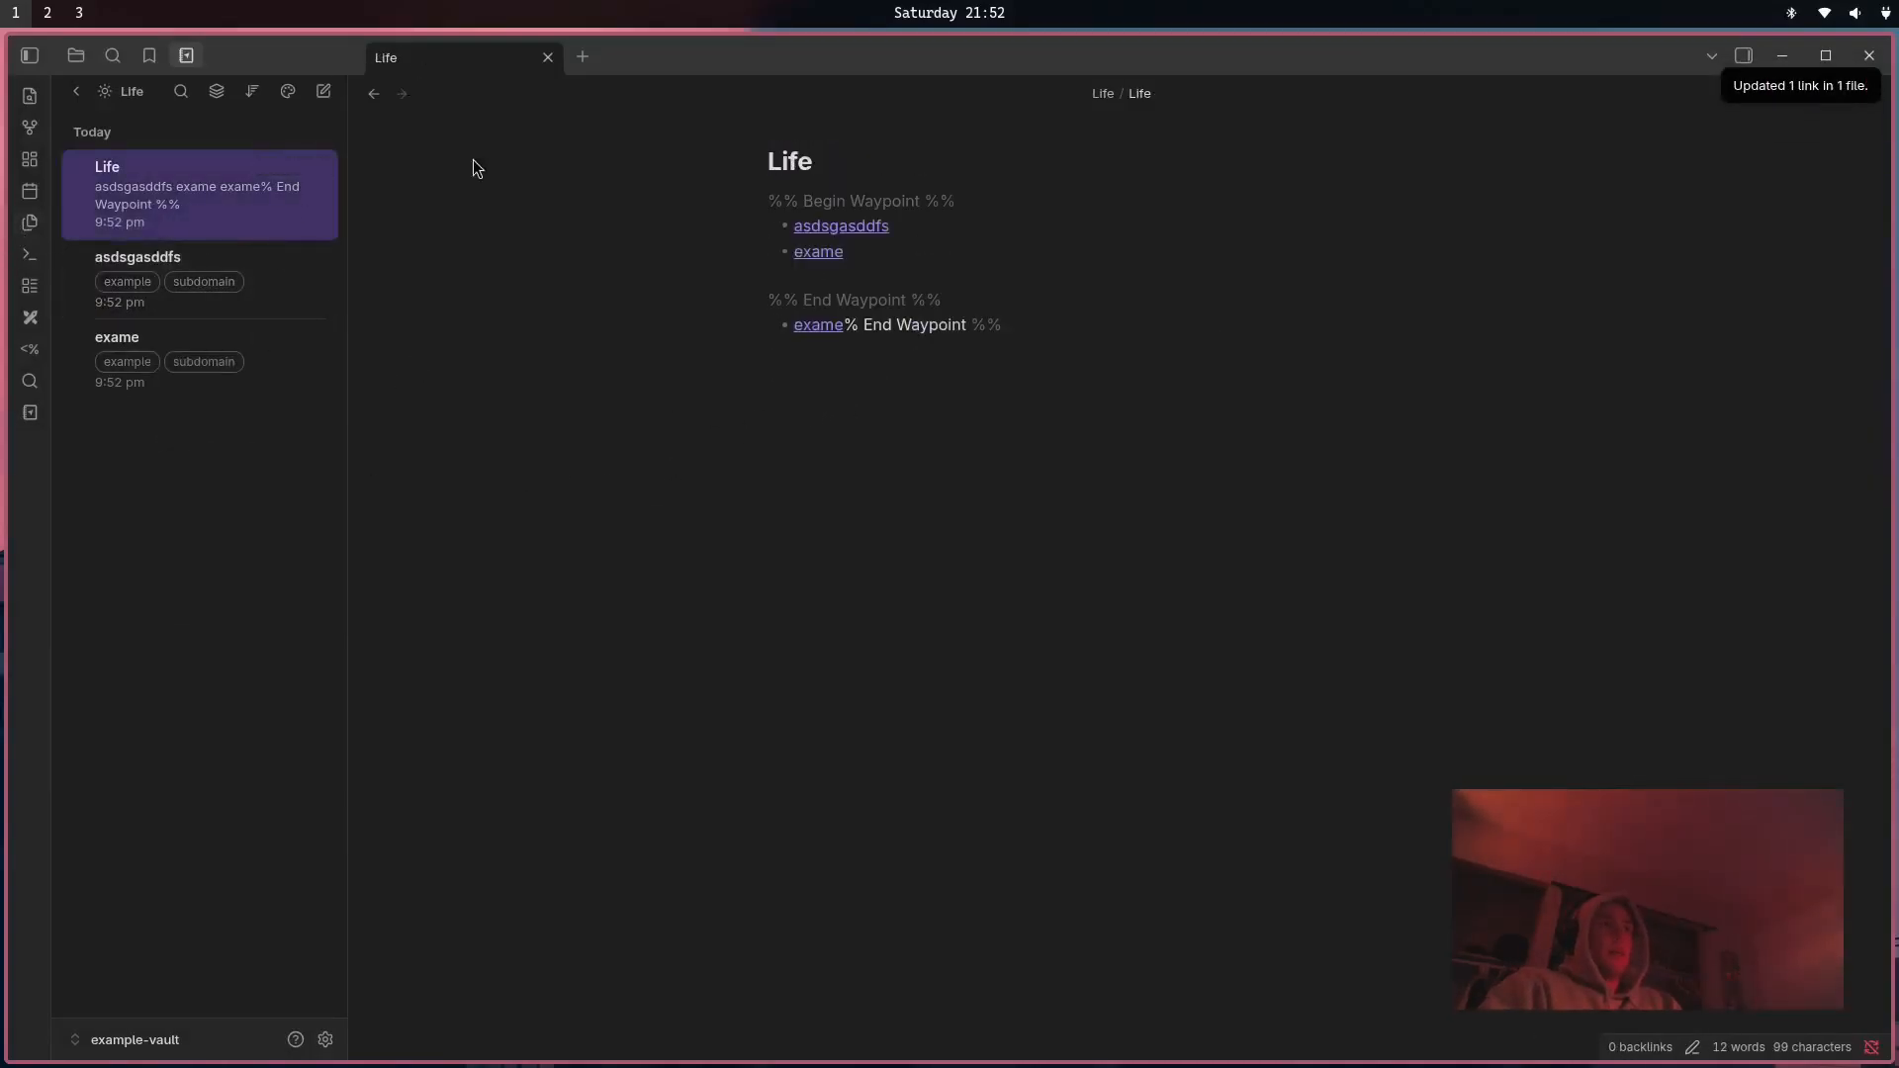
{"action": "left_click", "coordinate": [1036, 326]}
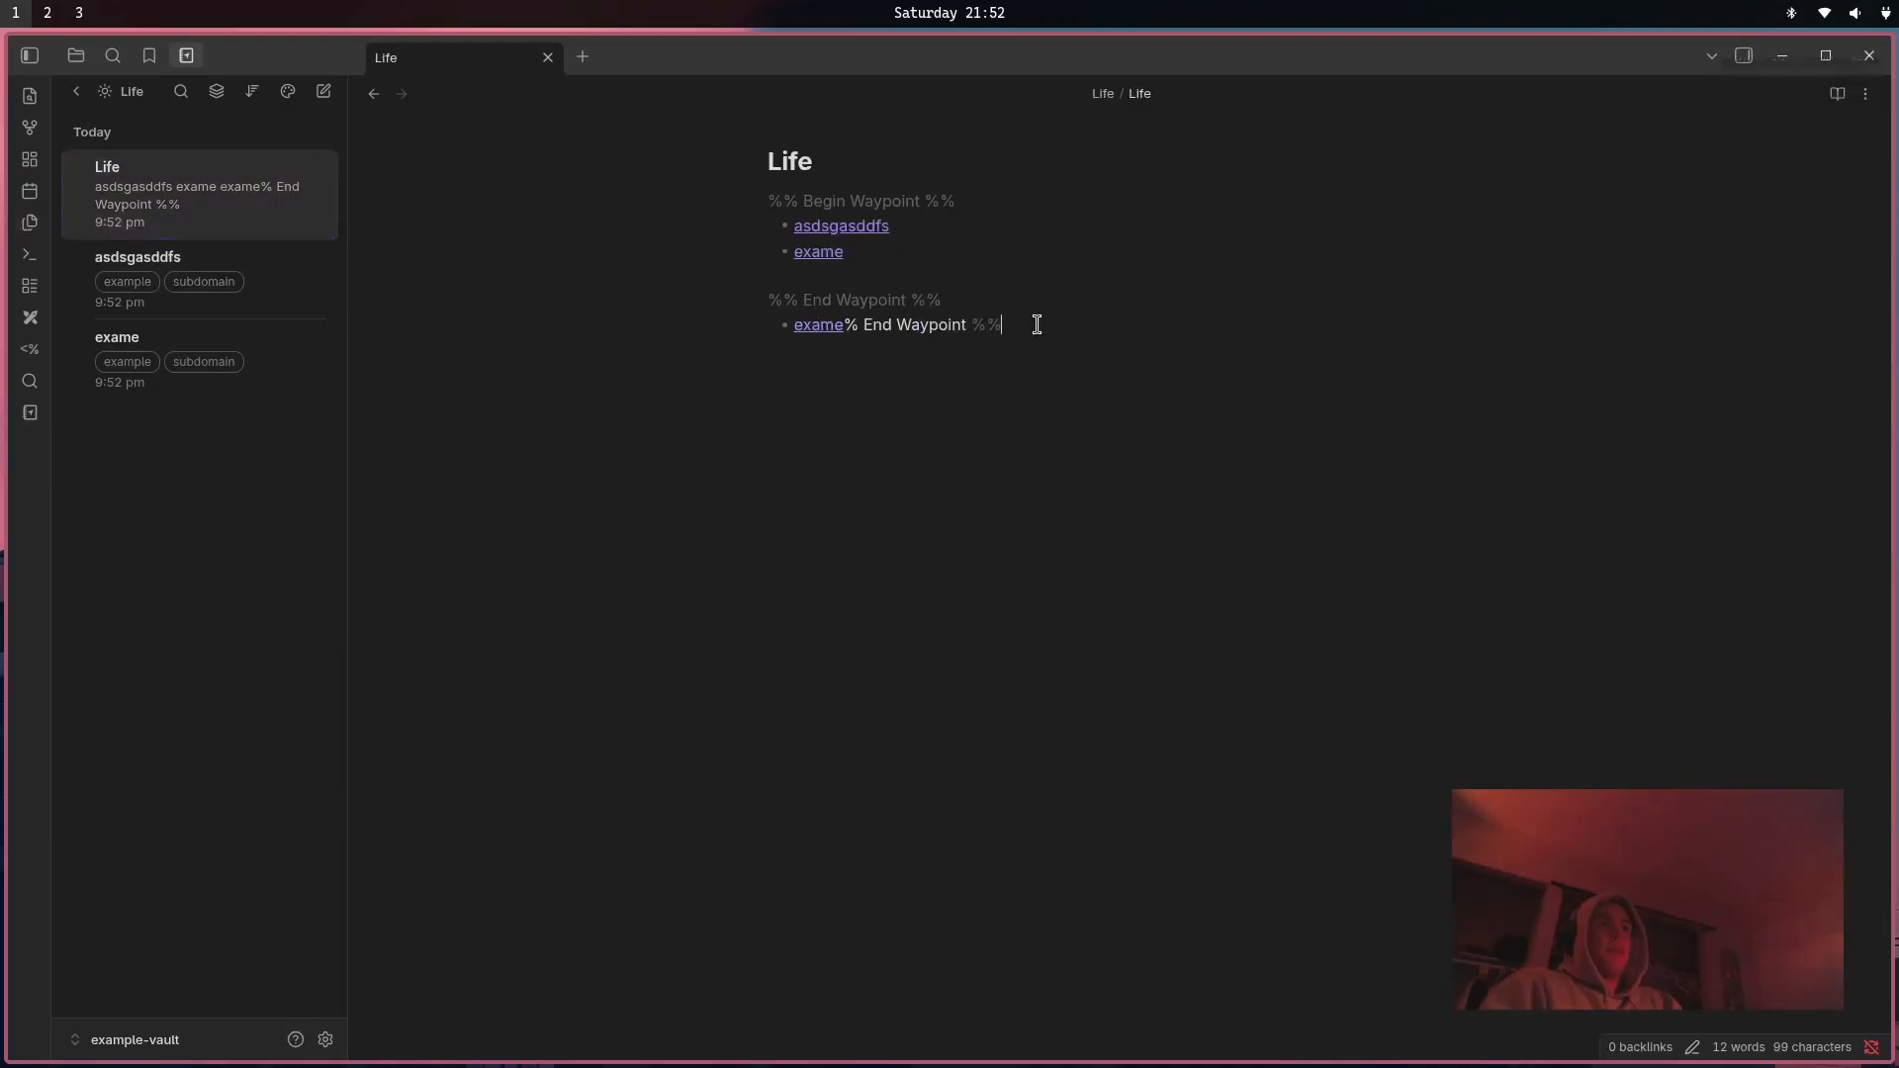
{"action": "triple_click", "coordinate": [987, 326]}
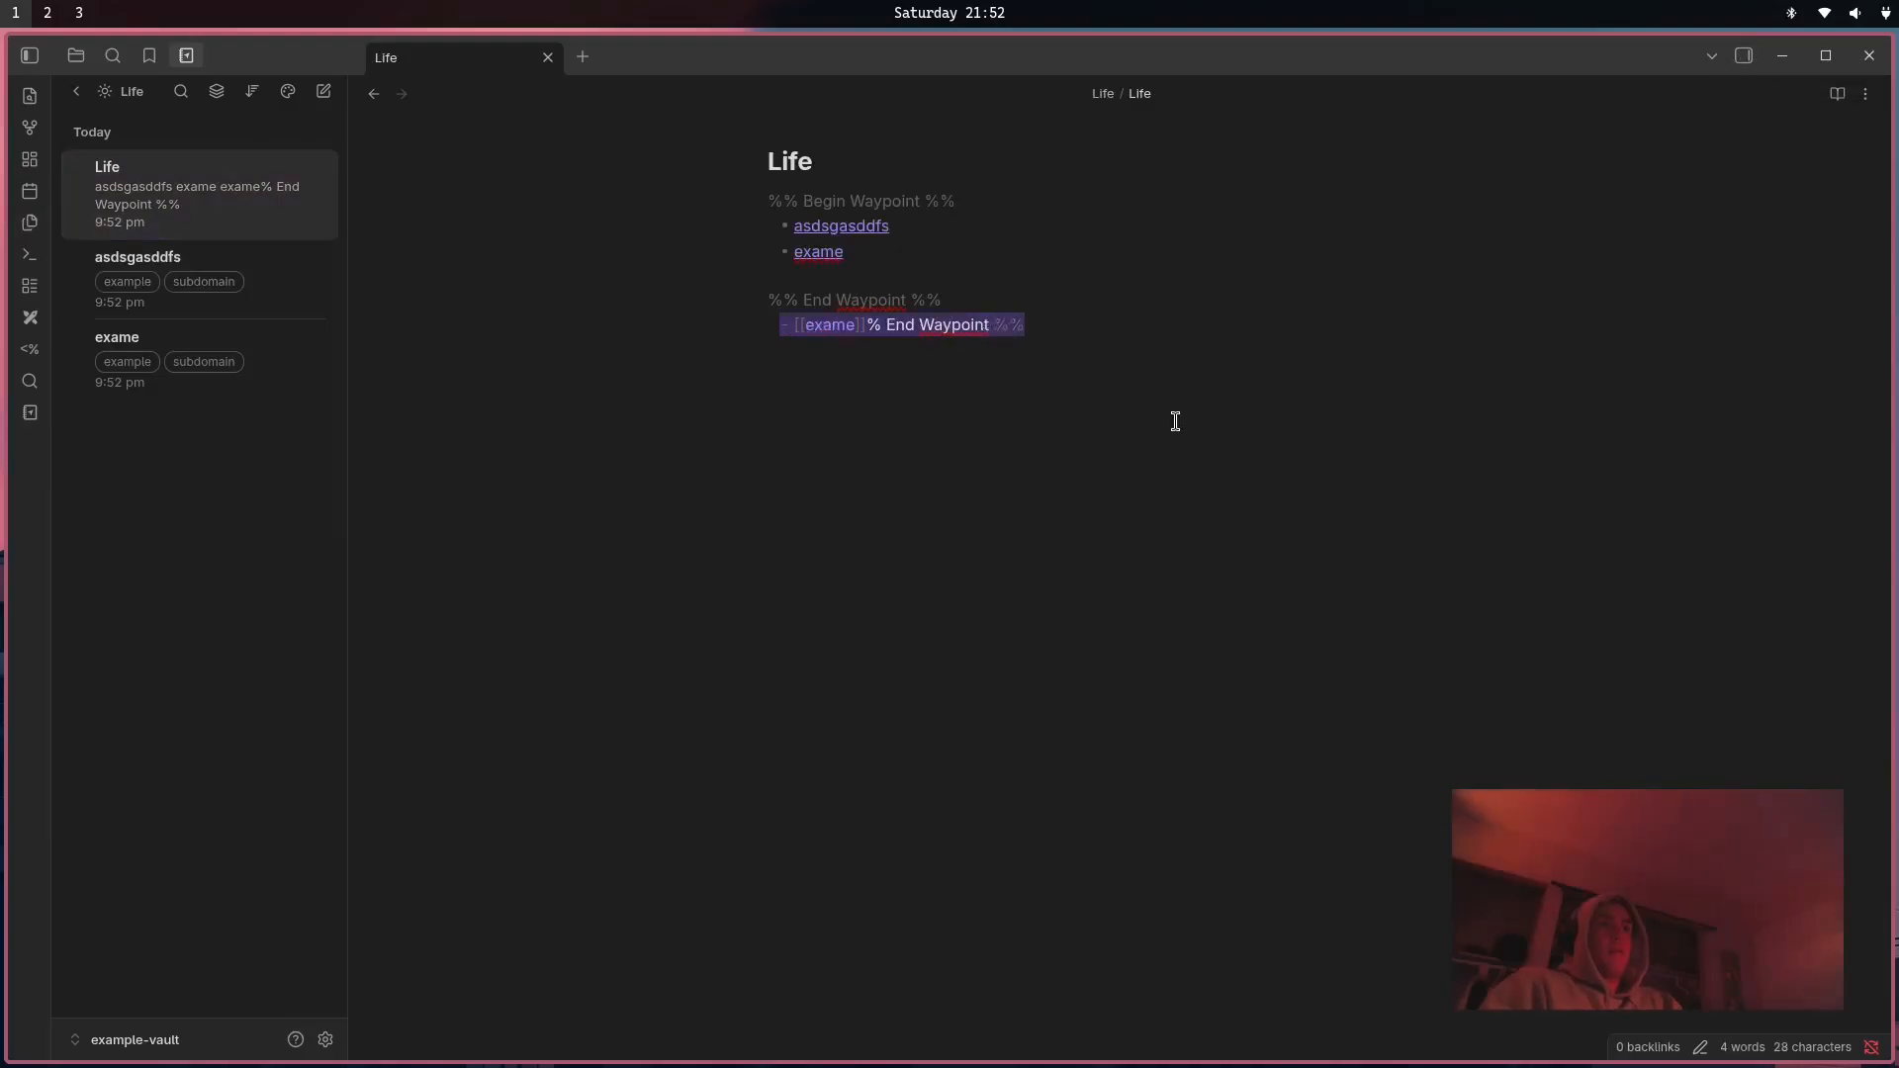
{"action": "key", "text": "BackSpace"}
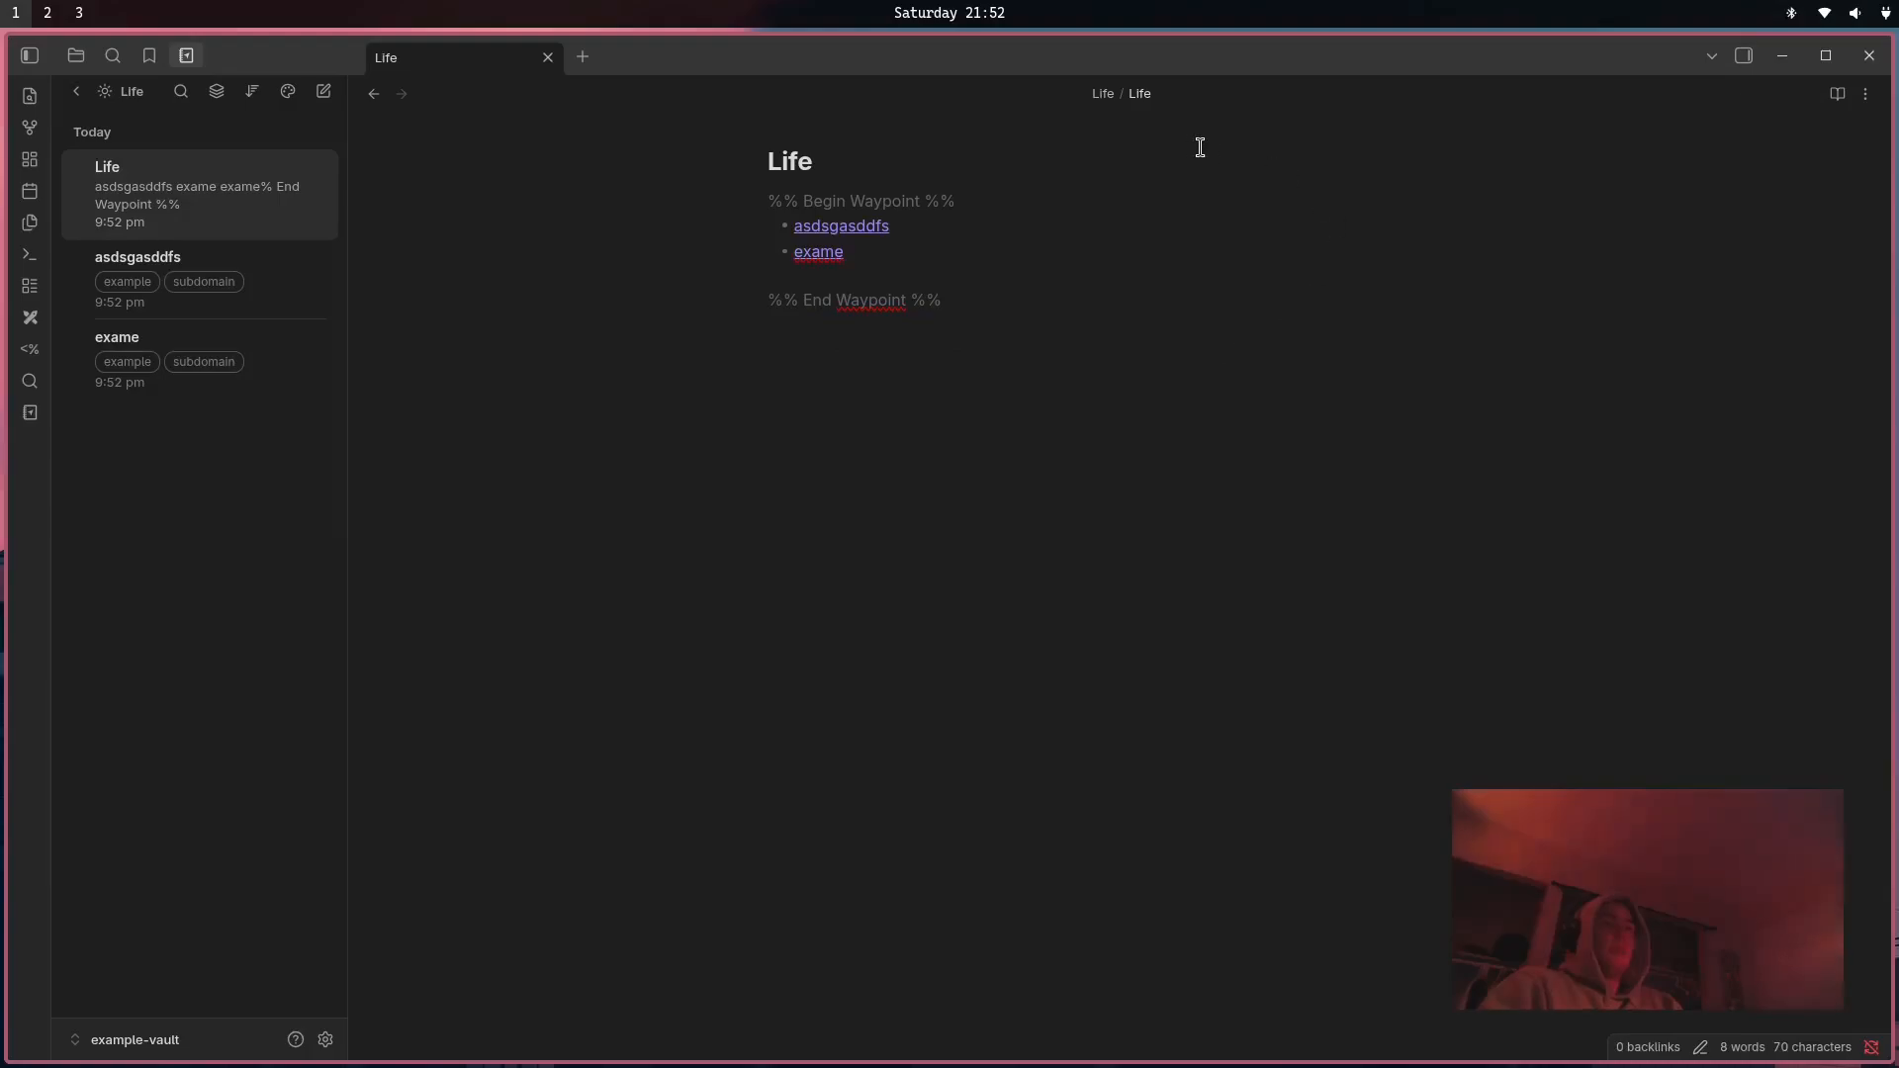
{"action": "left_click", "coordinate": [967, 227]}
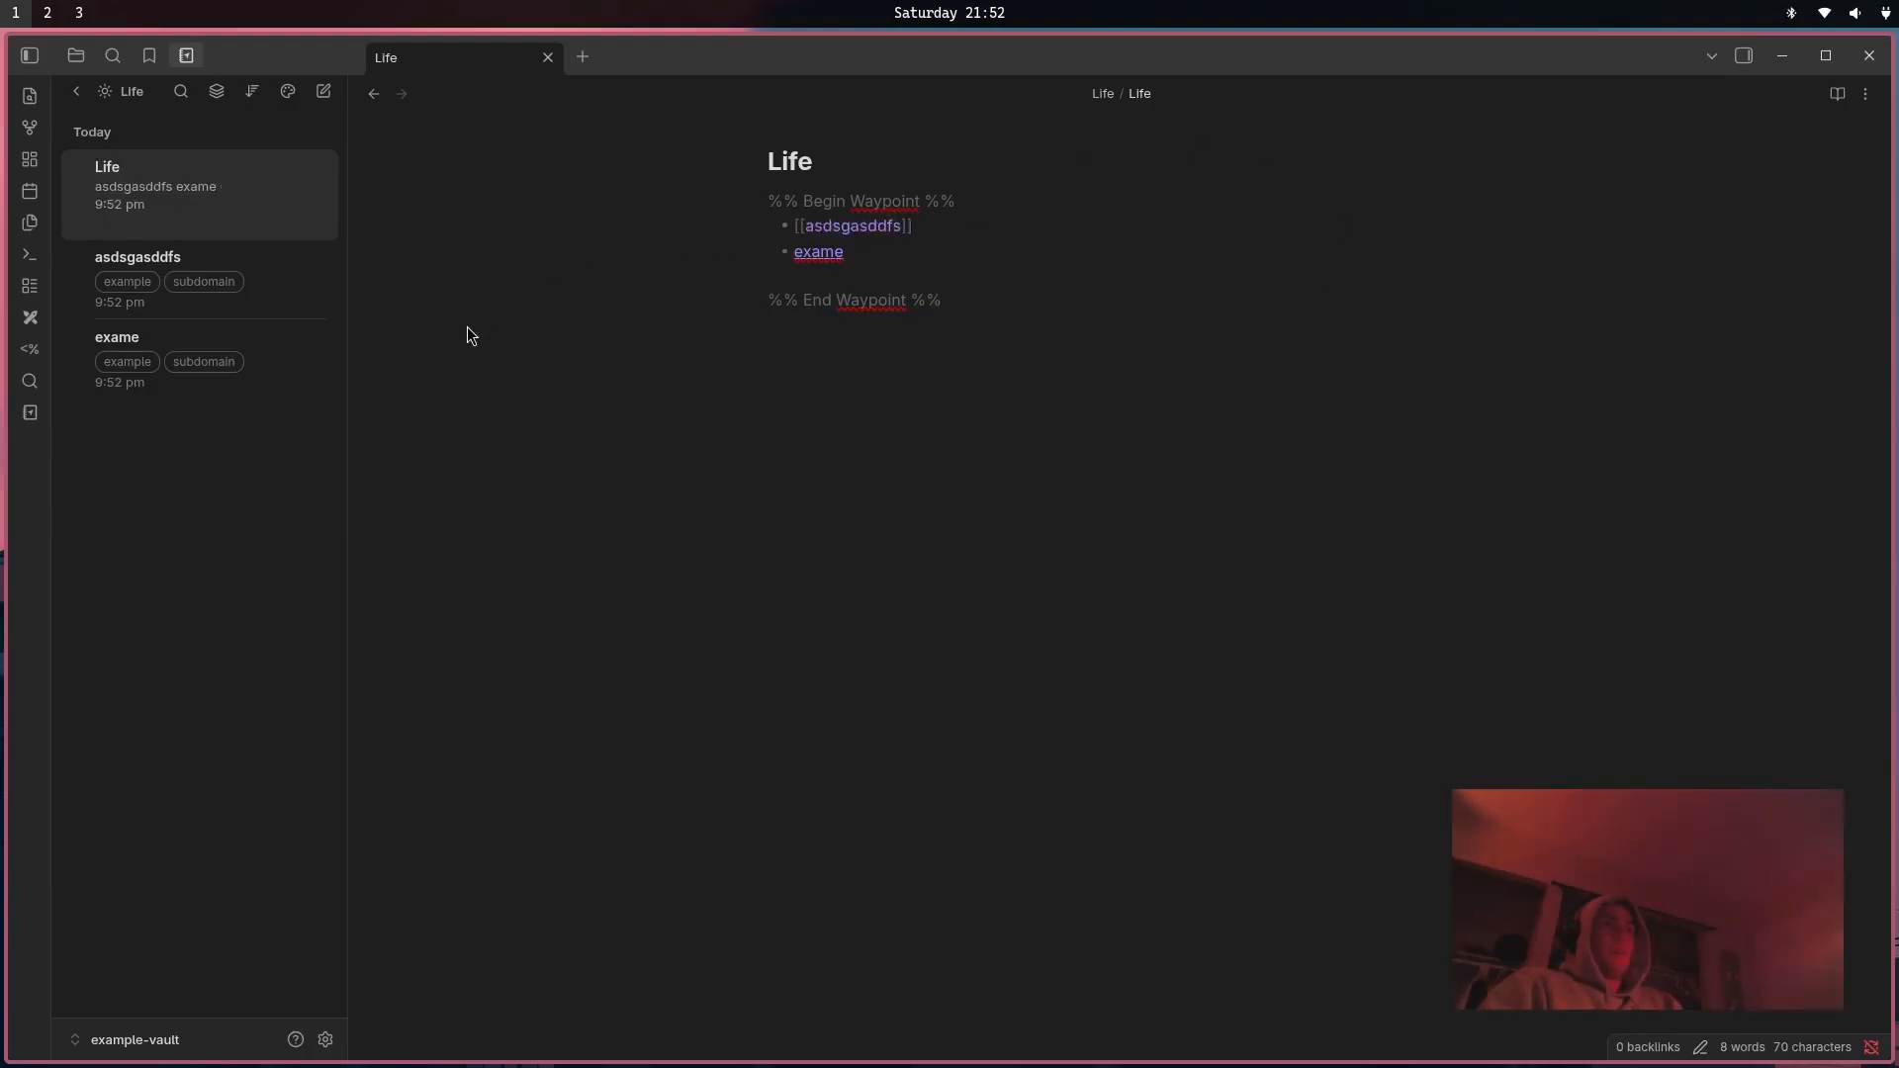
Follow the exame link from the Life waypoint, return to the Life note, and follow the asdsgasddfs link.
{"action": "left_click", "coordinate": [821, 251]}
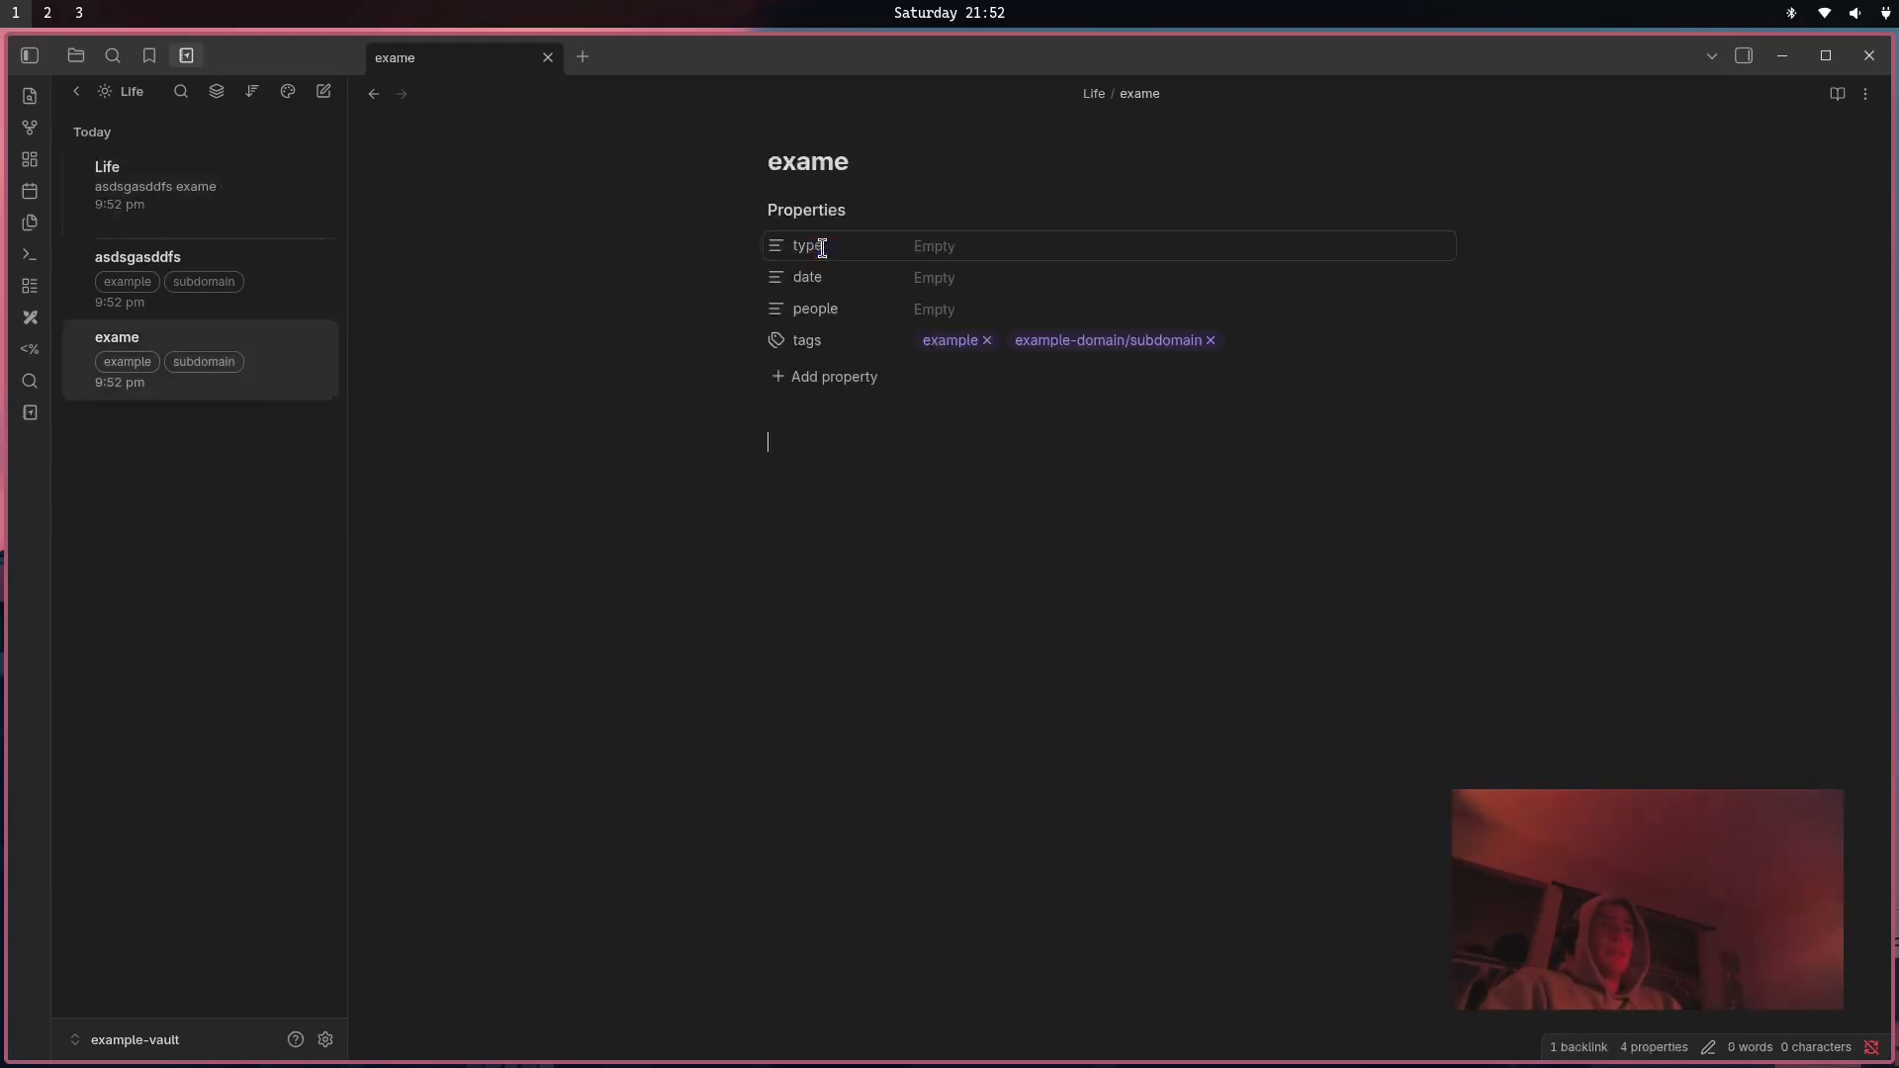
{"action": "left_click", "coordinate": [196, 257]}
{"action": "left_click", "coordinate": [198, 193]}
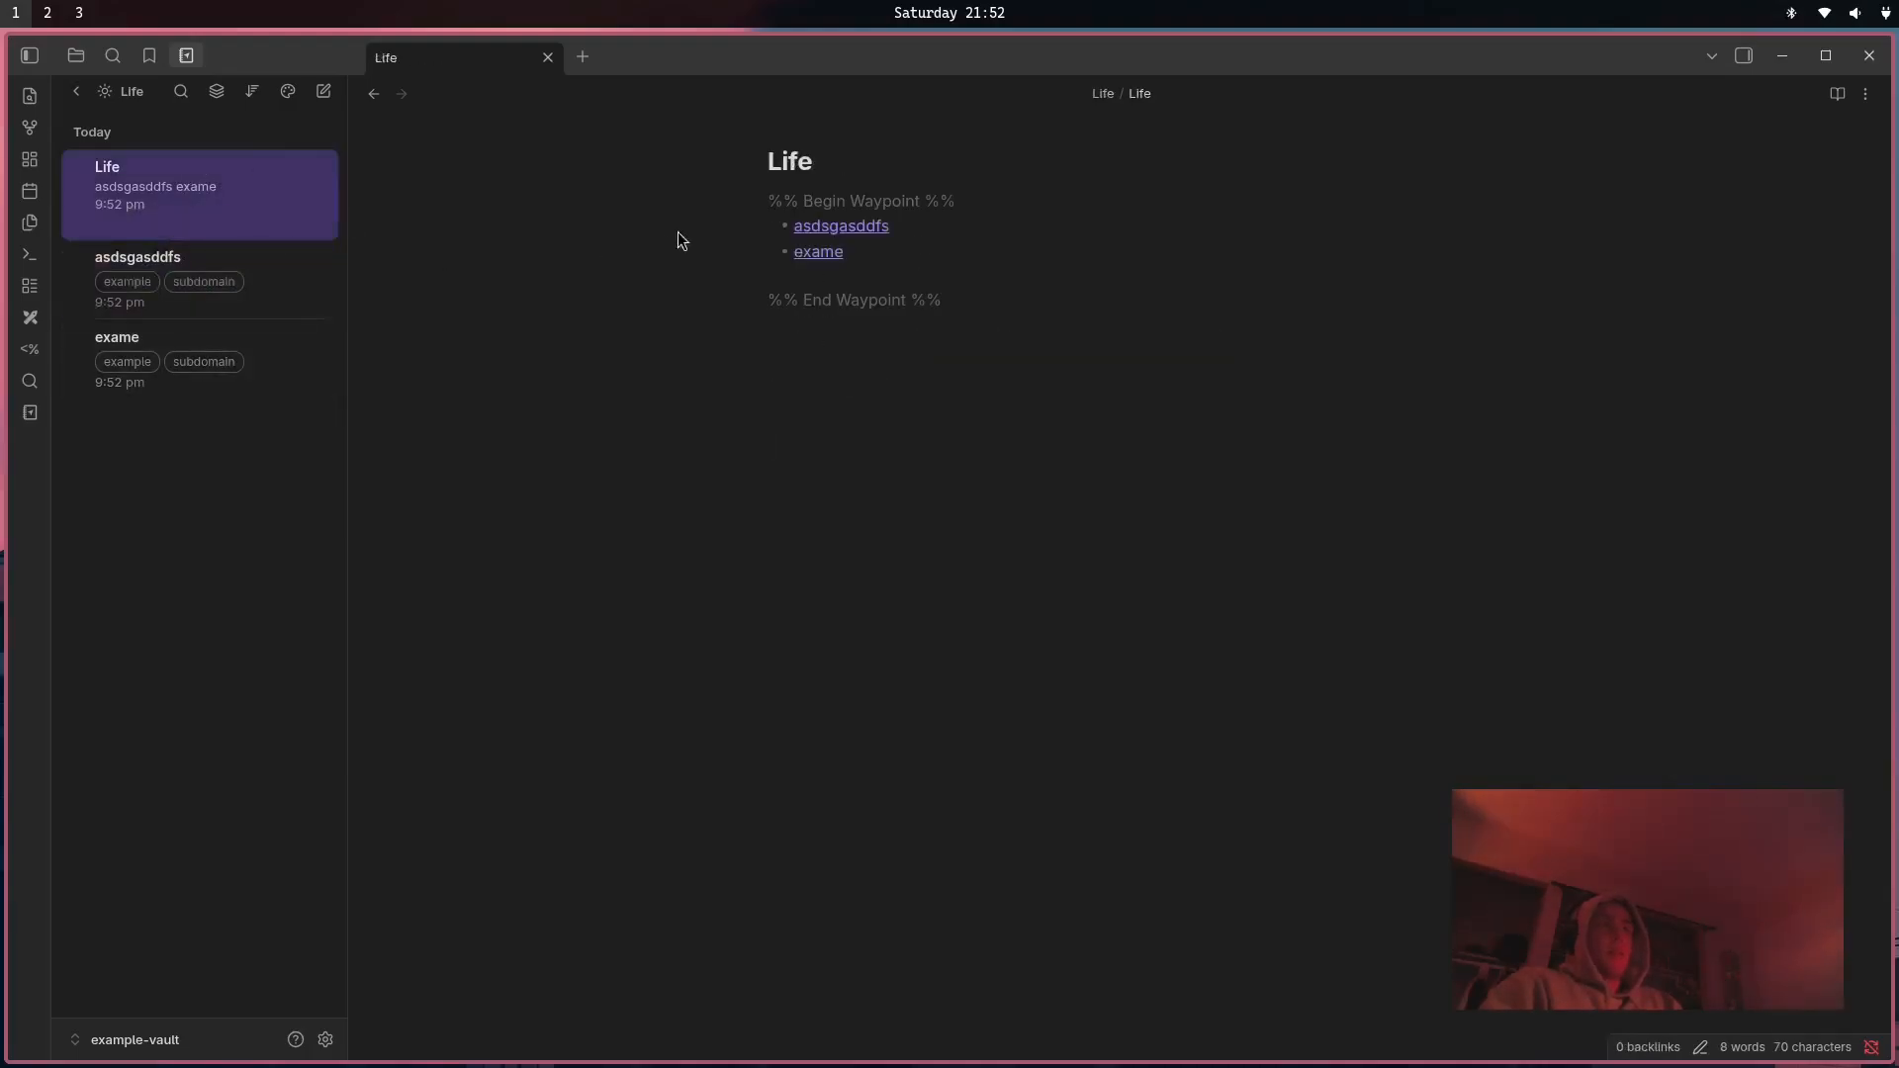
{"action": "left_click", "coordinate": [791, 225]}
Open example-vault's graph view in a new tab and examine the links from the Life note.
{"action": "key", "text": "ctrl+t"}
{"action": "key", "text": "ctrl+g"}
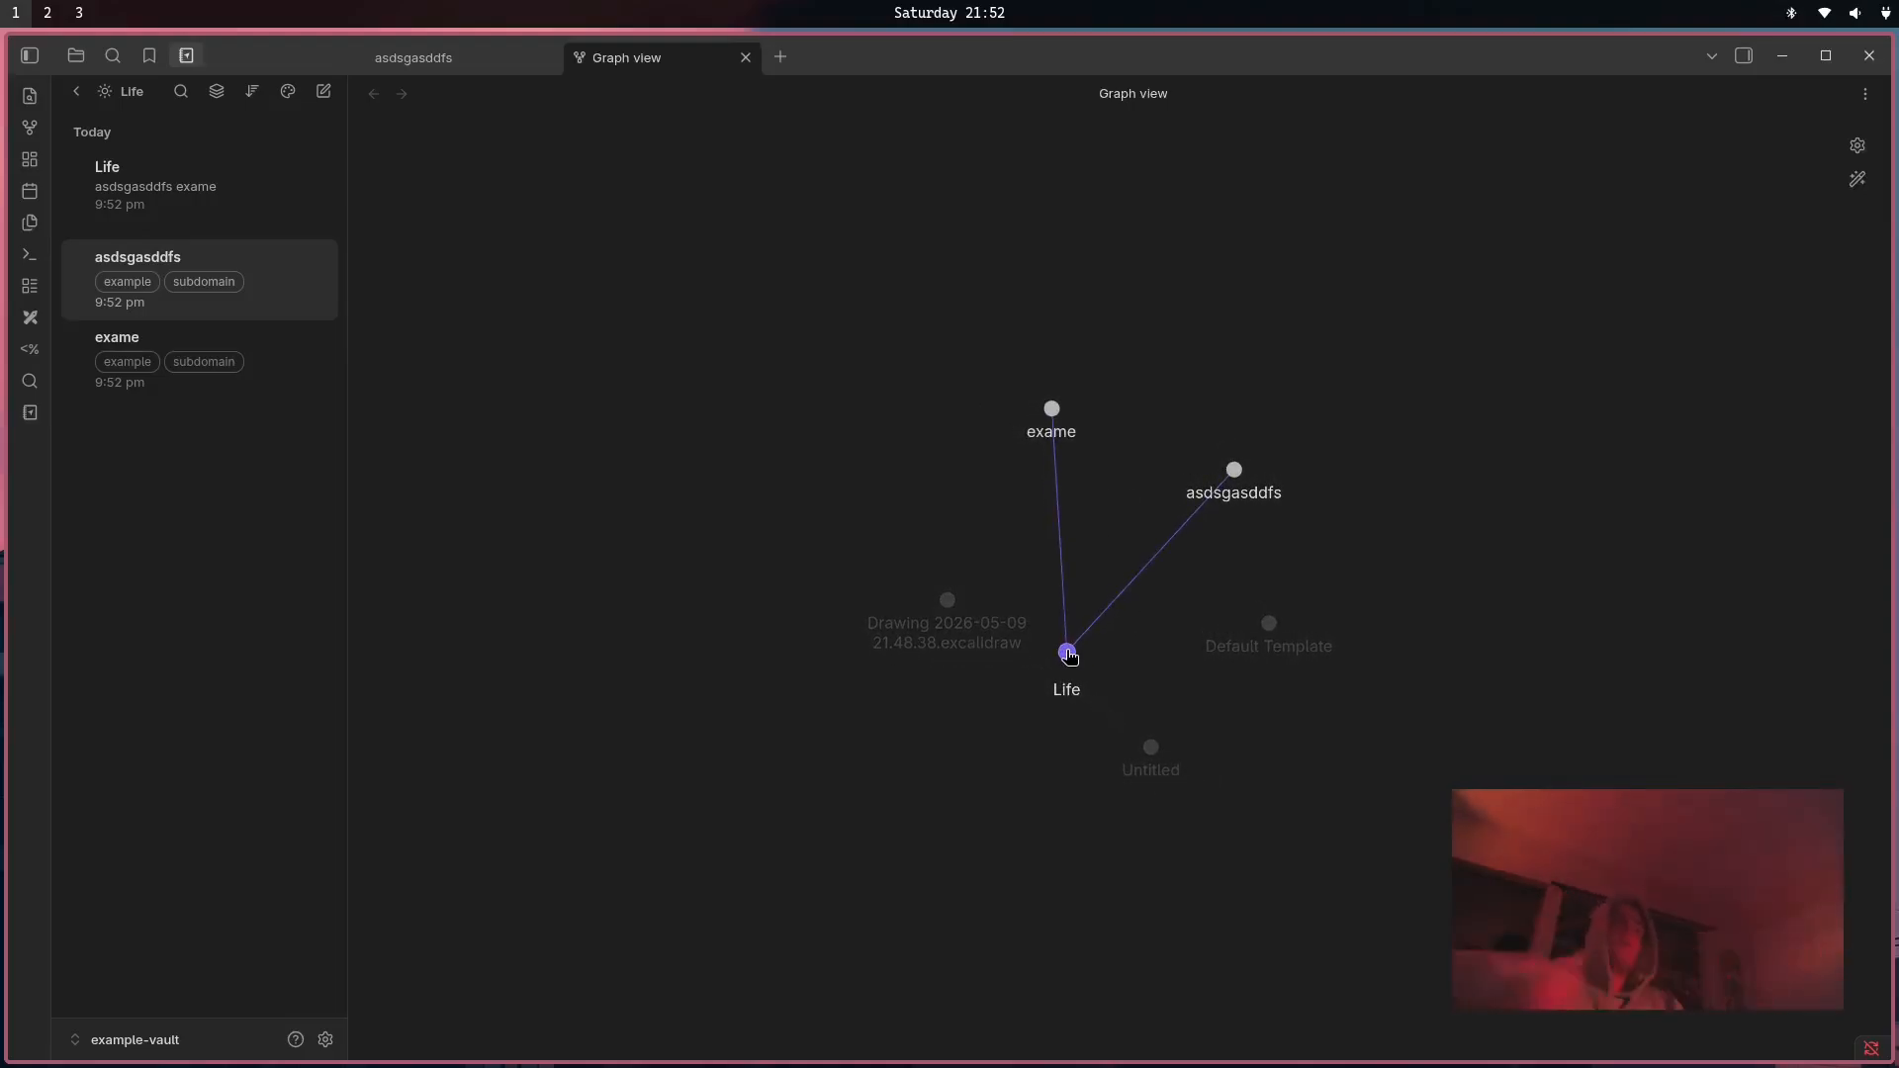
{"action": "left_click", "coordinate": [104, 90]}
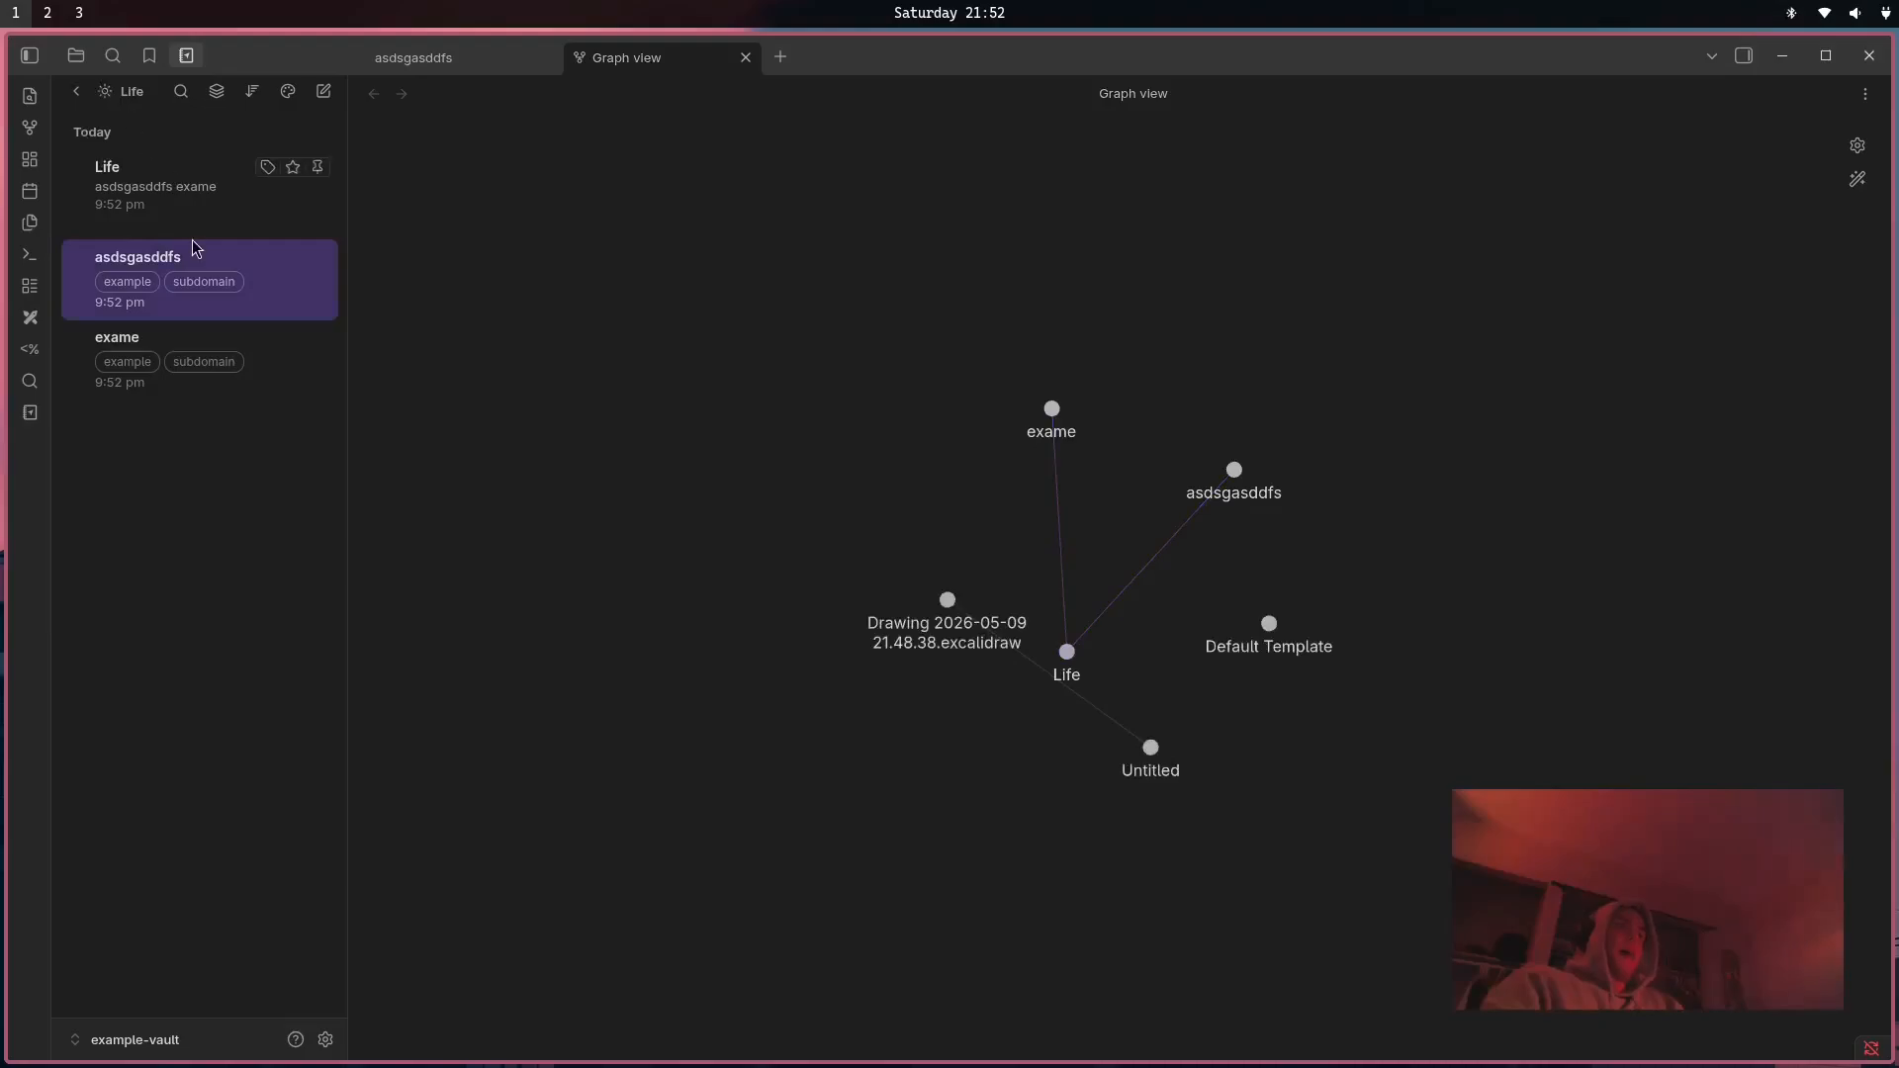
Switch to the second-brain vault and open its graph view in a new tab.
{"action": "key", "text": "super+h"}
{"action": "key", "text": "ctrl+t"}
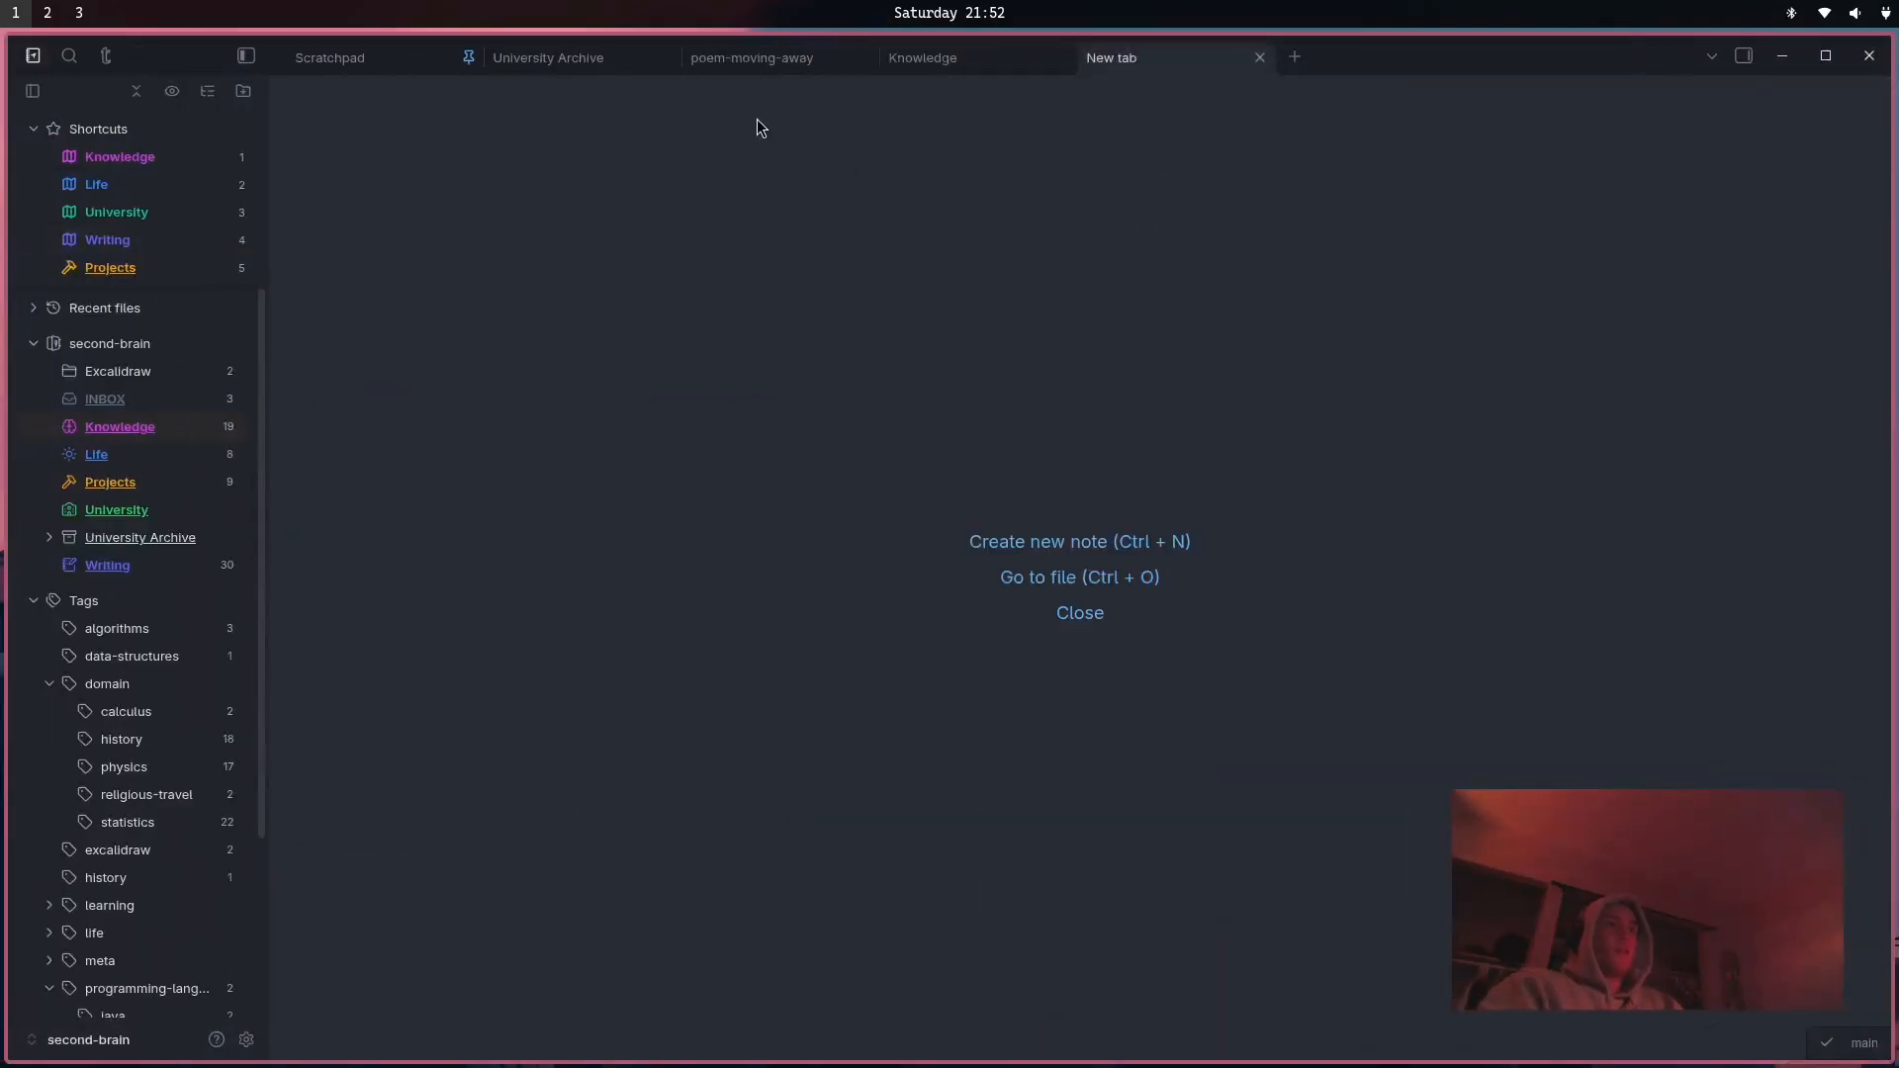
{"action": "key", "text": "ctrl+g"}
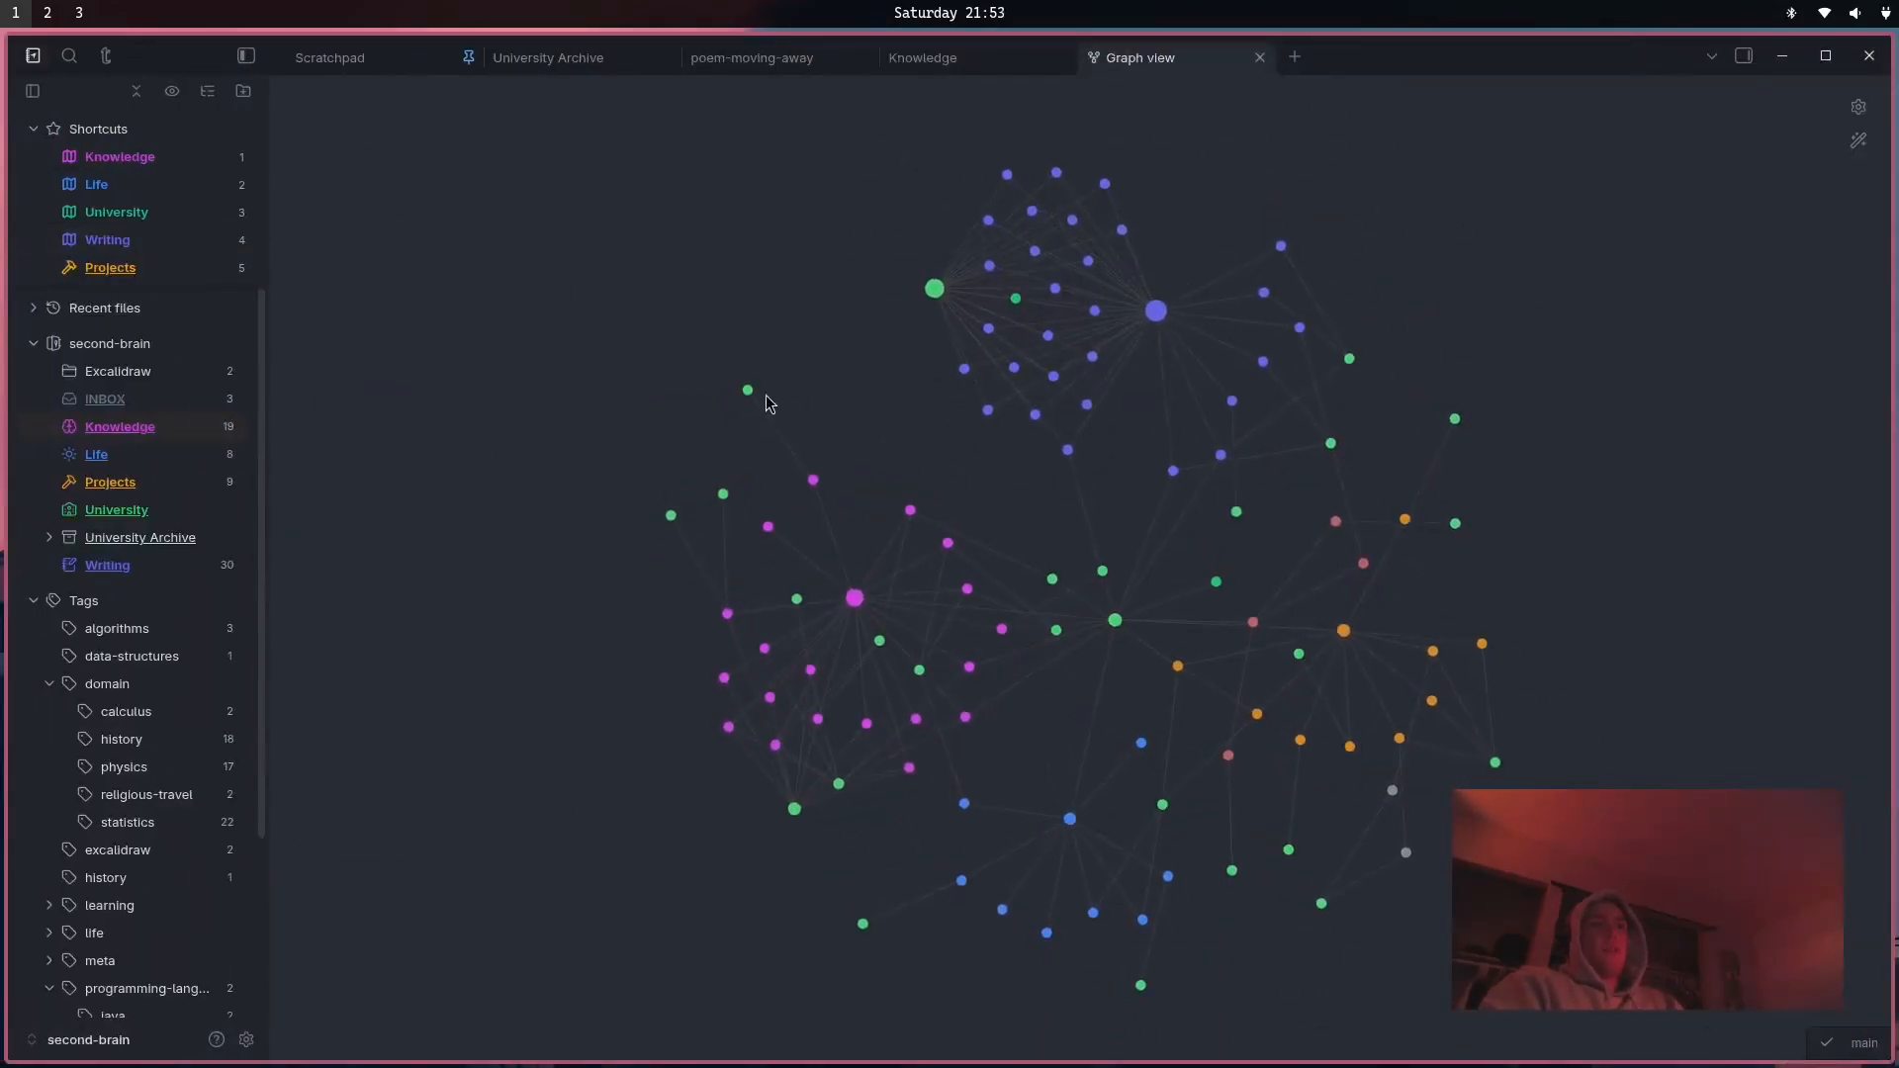
Open the Writing folder note from its graph node and look through the list of notes in its waypoint.
{"action": "left_click", "coordinate": [1157, 312]}
{"action": "scroll", "coordinate": [453, 234], "scroll_direction": "down", "scroll_amount": 6}
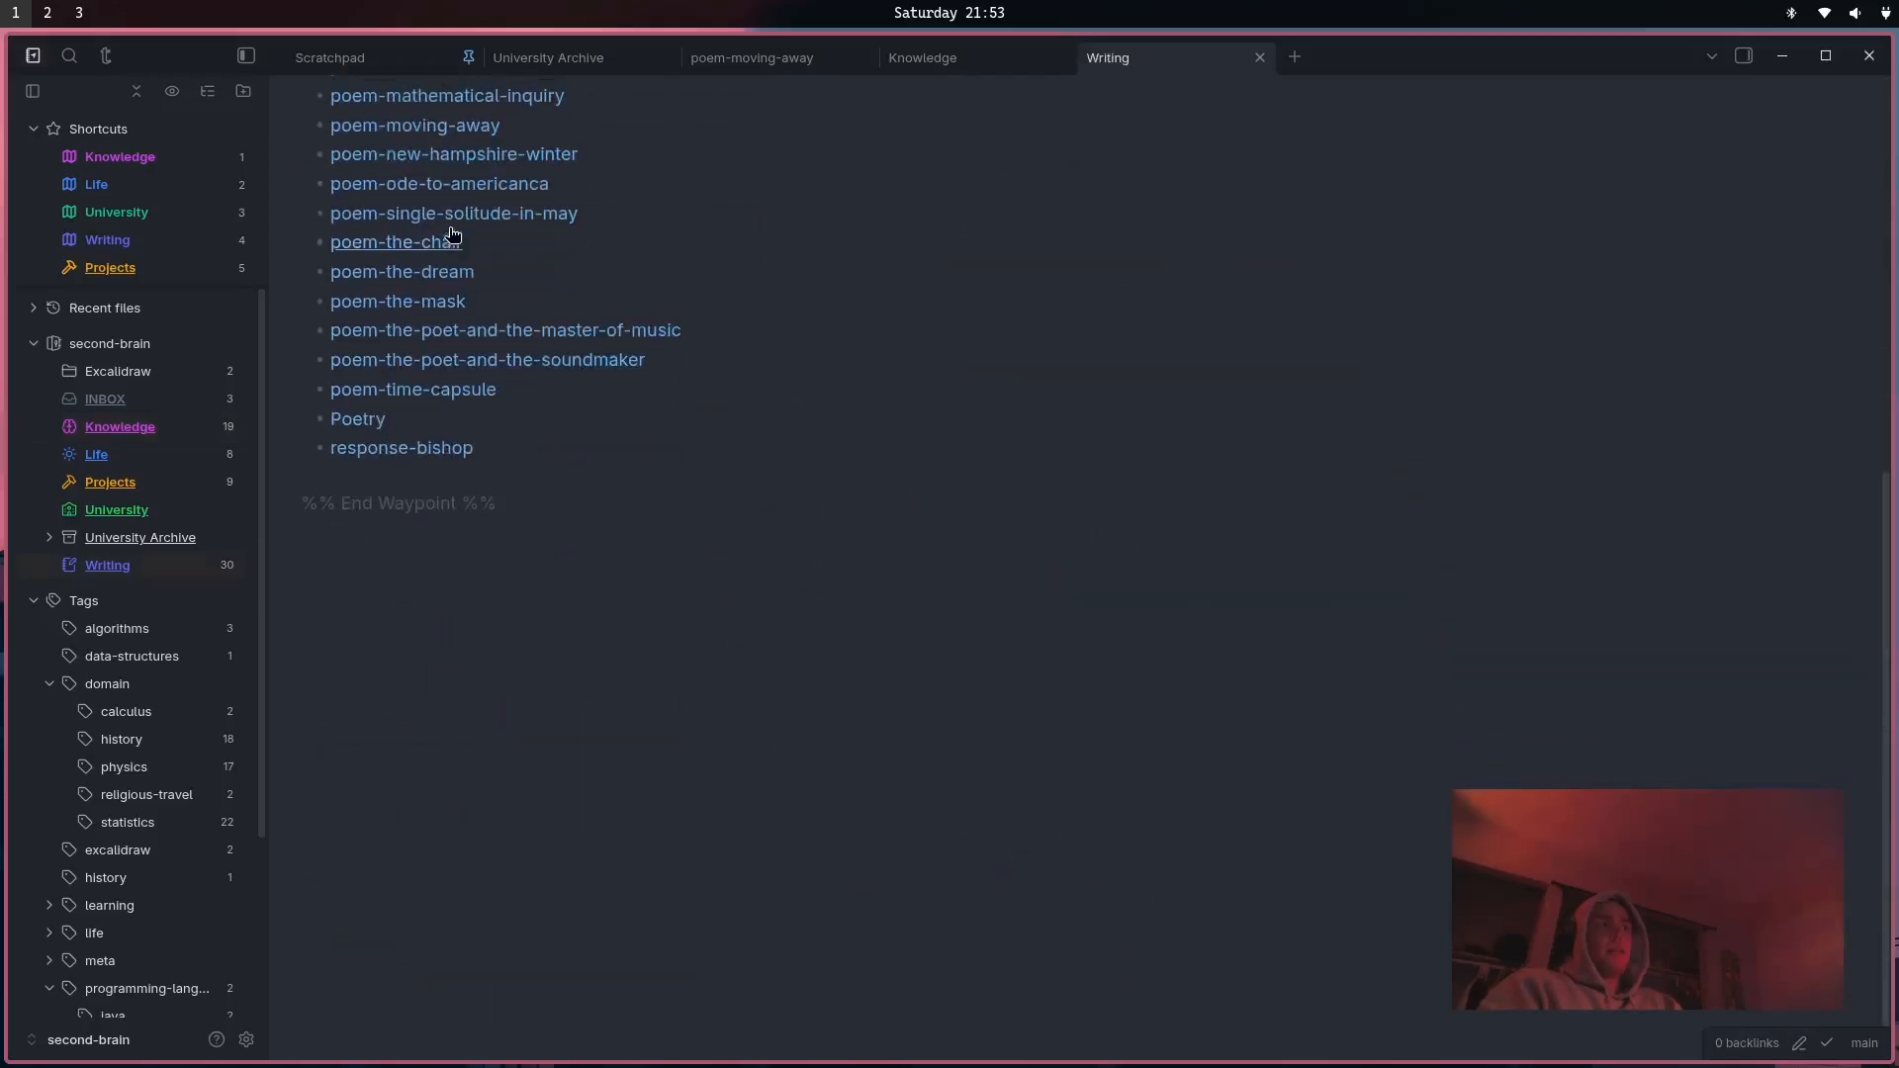
{"action": "scroll", "coordinate": [453, 235], "scroll_direction": "up", "scroll_amount": 6}
{"action": "scroll", "coordinate": [479, 234], "scroll_direction": "down", "scroll_amount": 7}
{"action": "scroll", "coordinate": [479, 361], "scroll_direction": "up", "scroll_amount": 4}
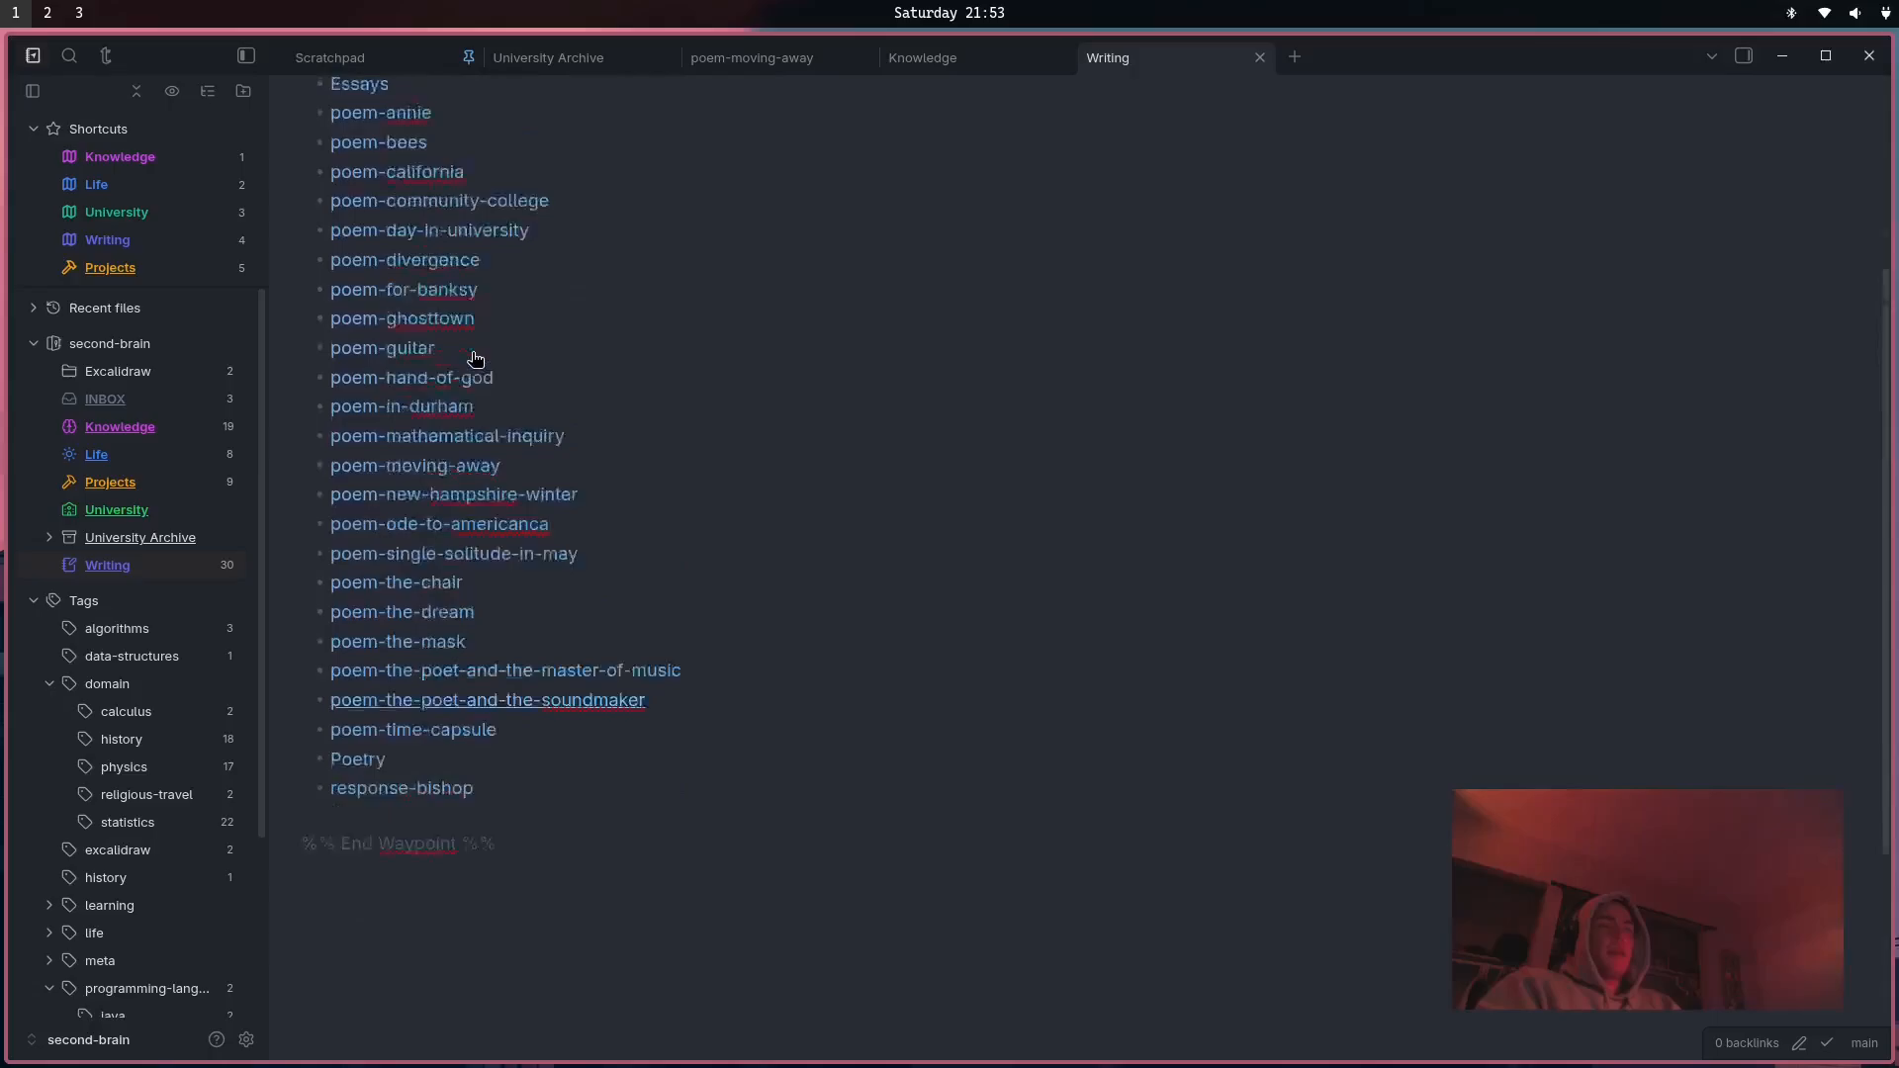
{"action": "scroll", "coordinate": [476, 359], "scroll_direction": "down", "scroll_amount": 4}
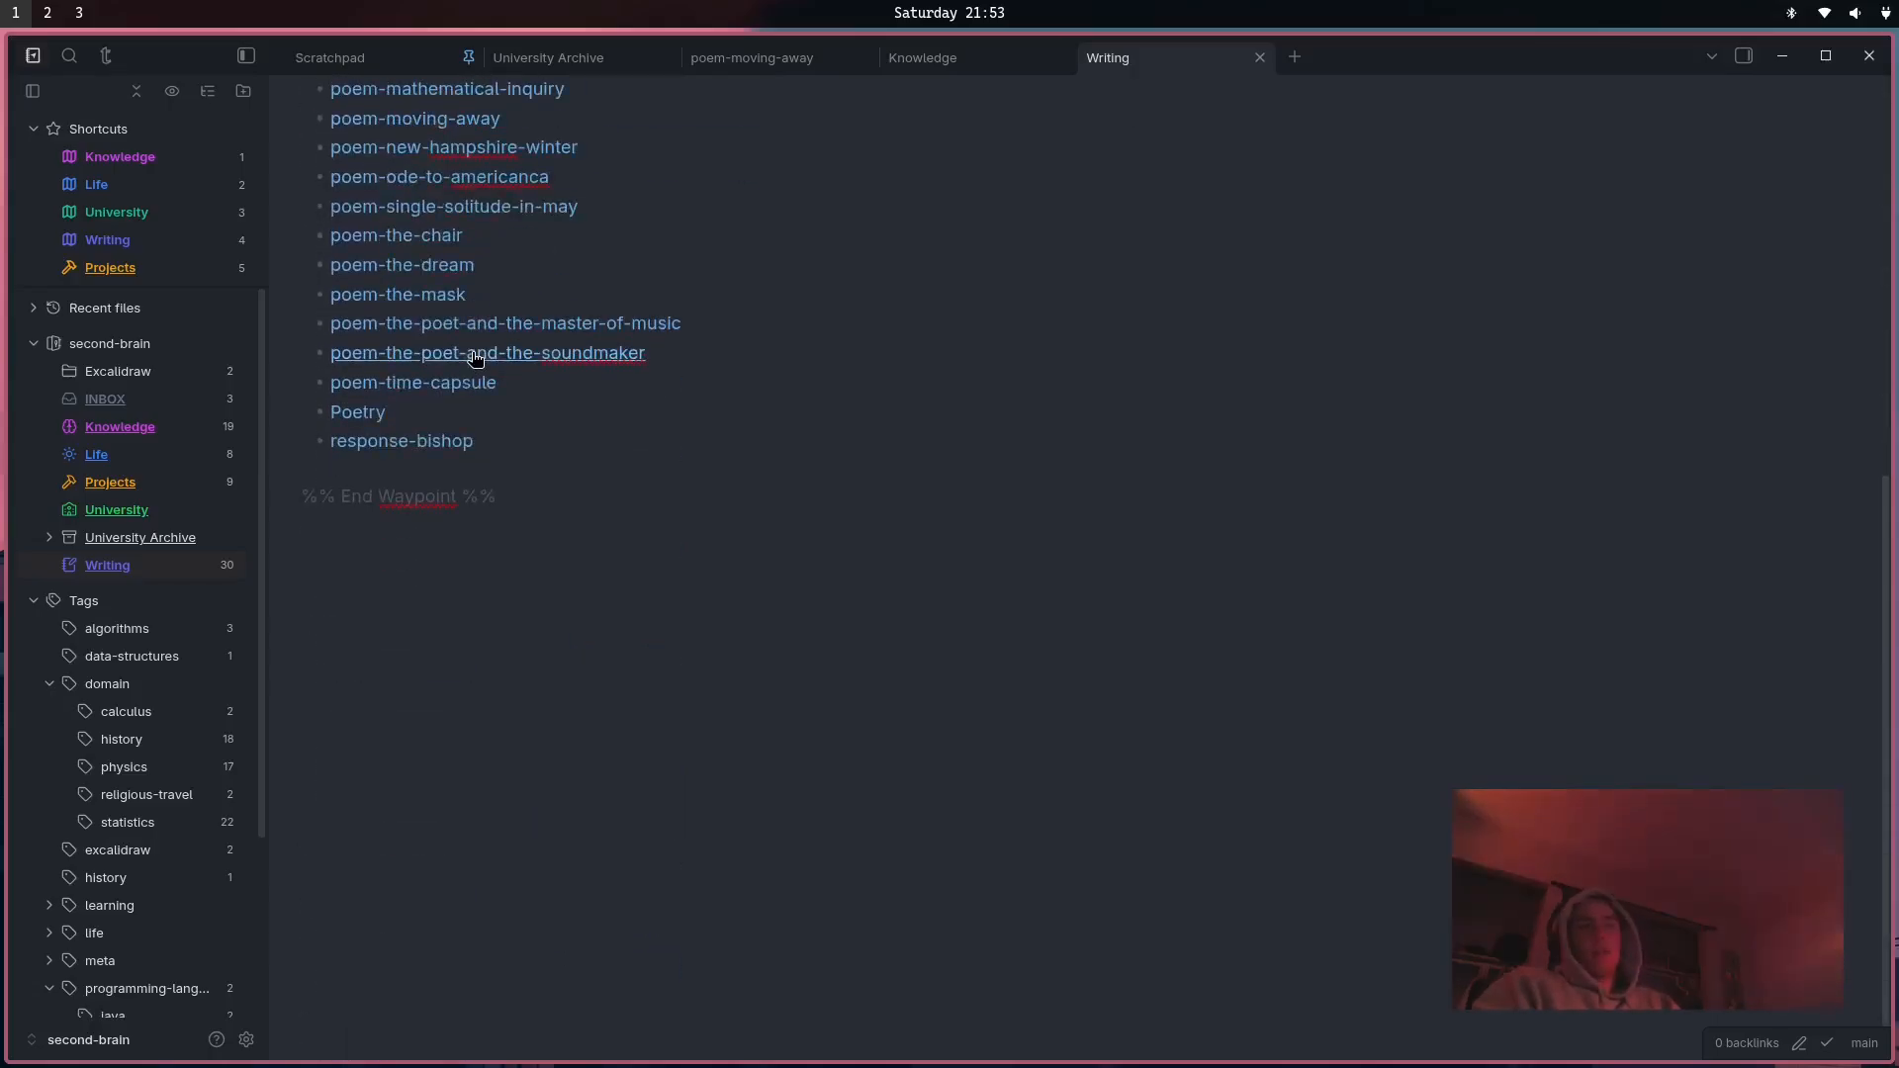
{"action": "scroll", "coordinate": [476, 359], "scroll_direction": "up", "scroll_amount": 6}
Go back to the graph, open the Knowledge folder note from its node, and return to the graph view.
{"action": "key", "text": "ctrl+g"}
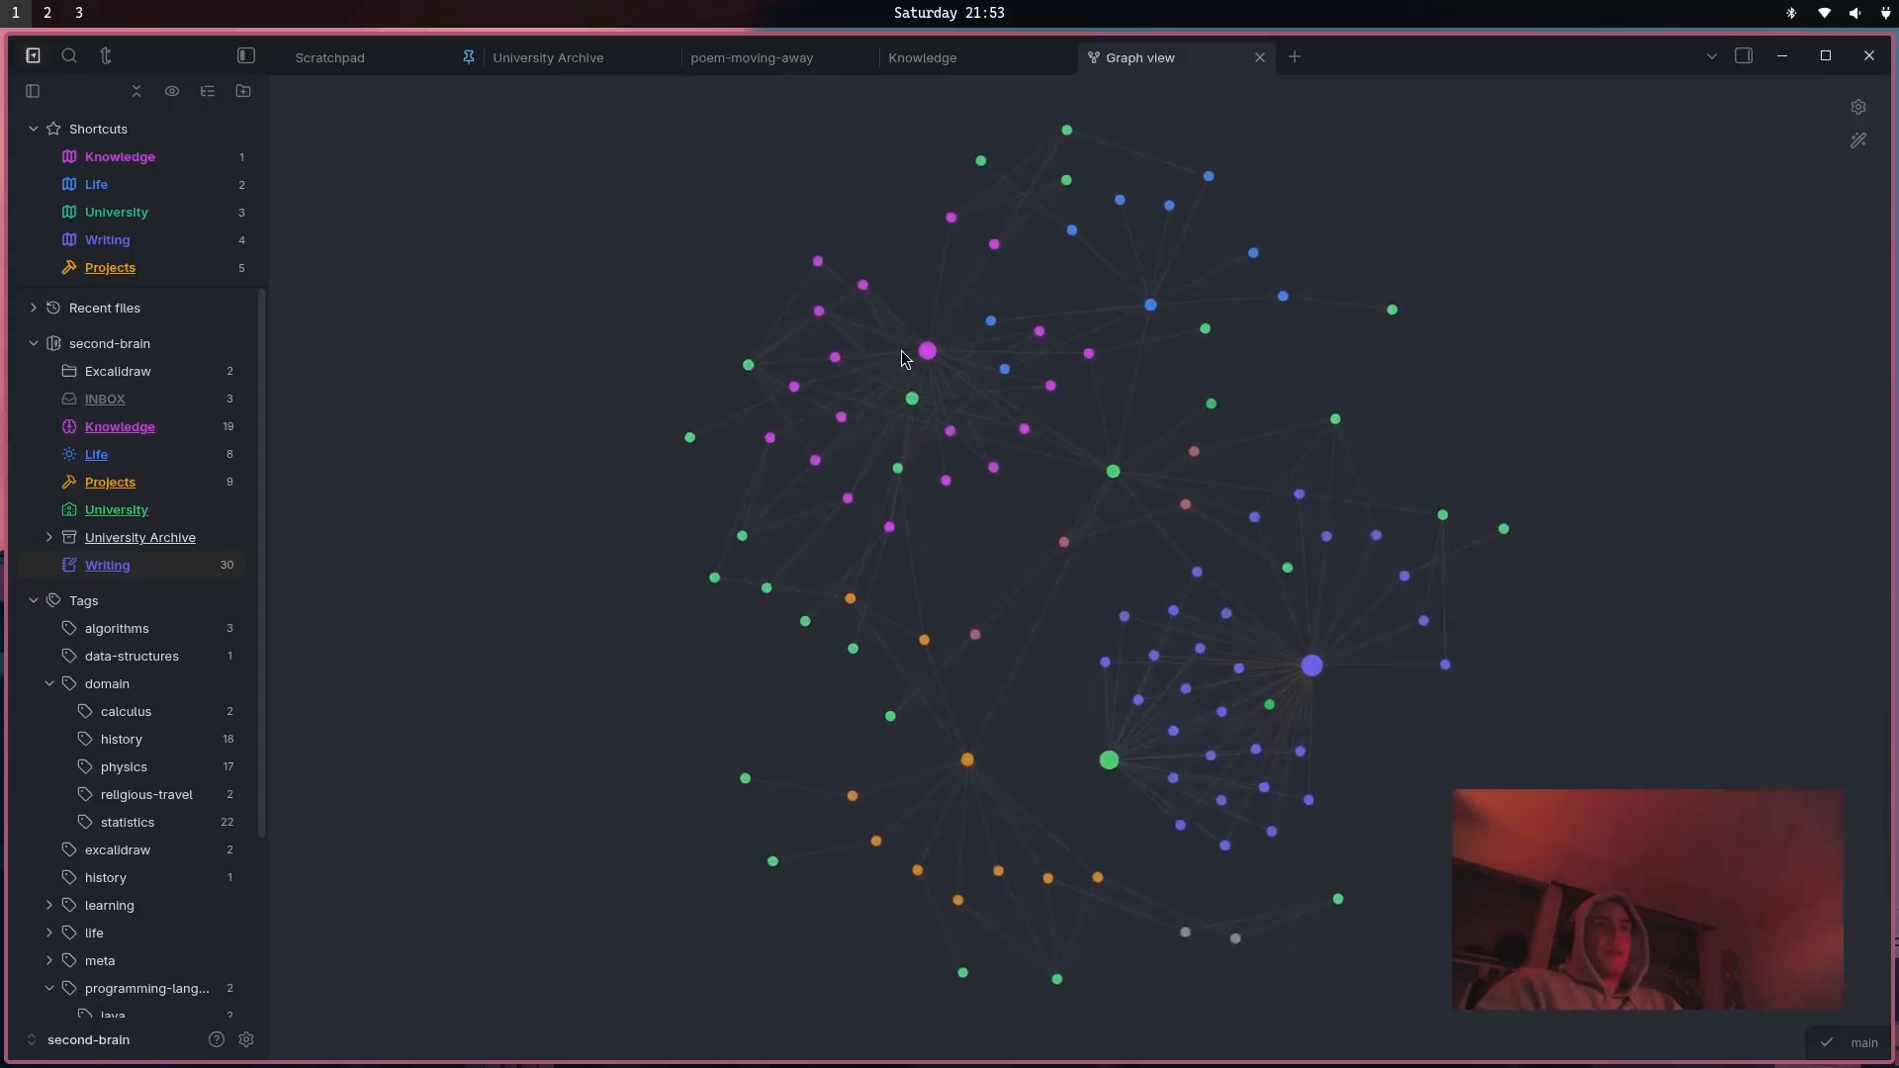
{"action": "left_click", "coordinate": [927, 350]}
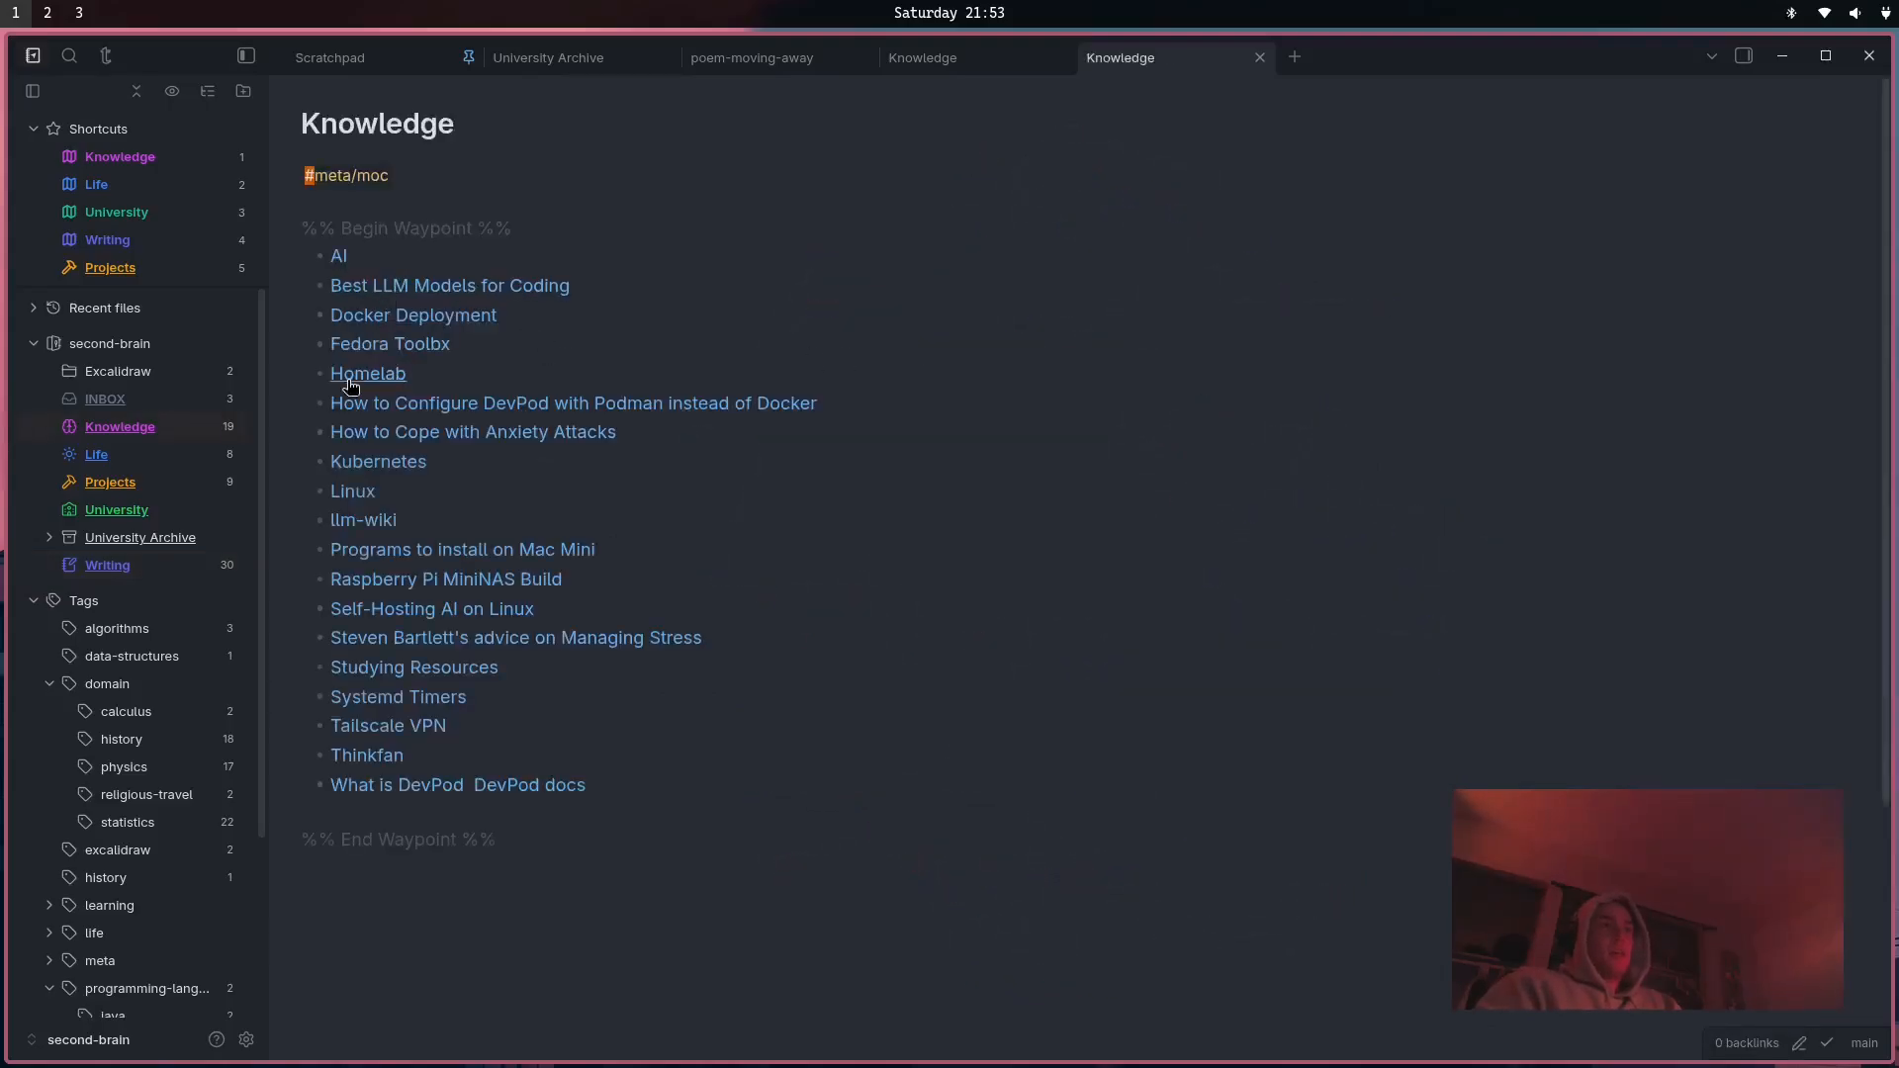
{"action": "key", "text": "ctrl+g"}
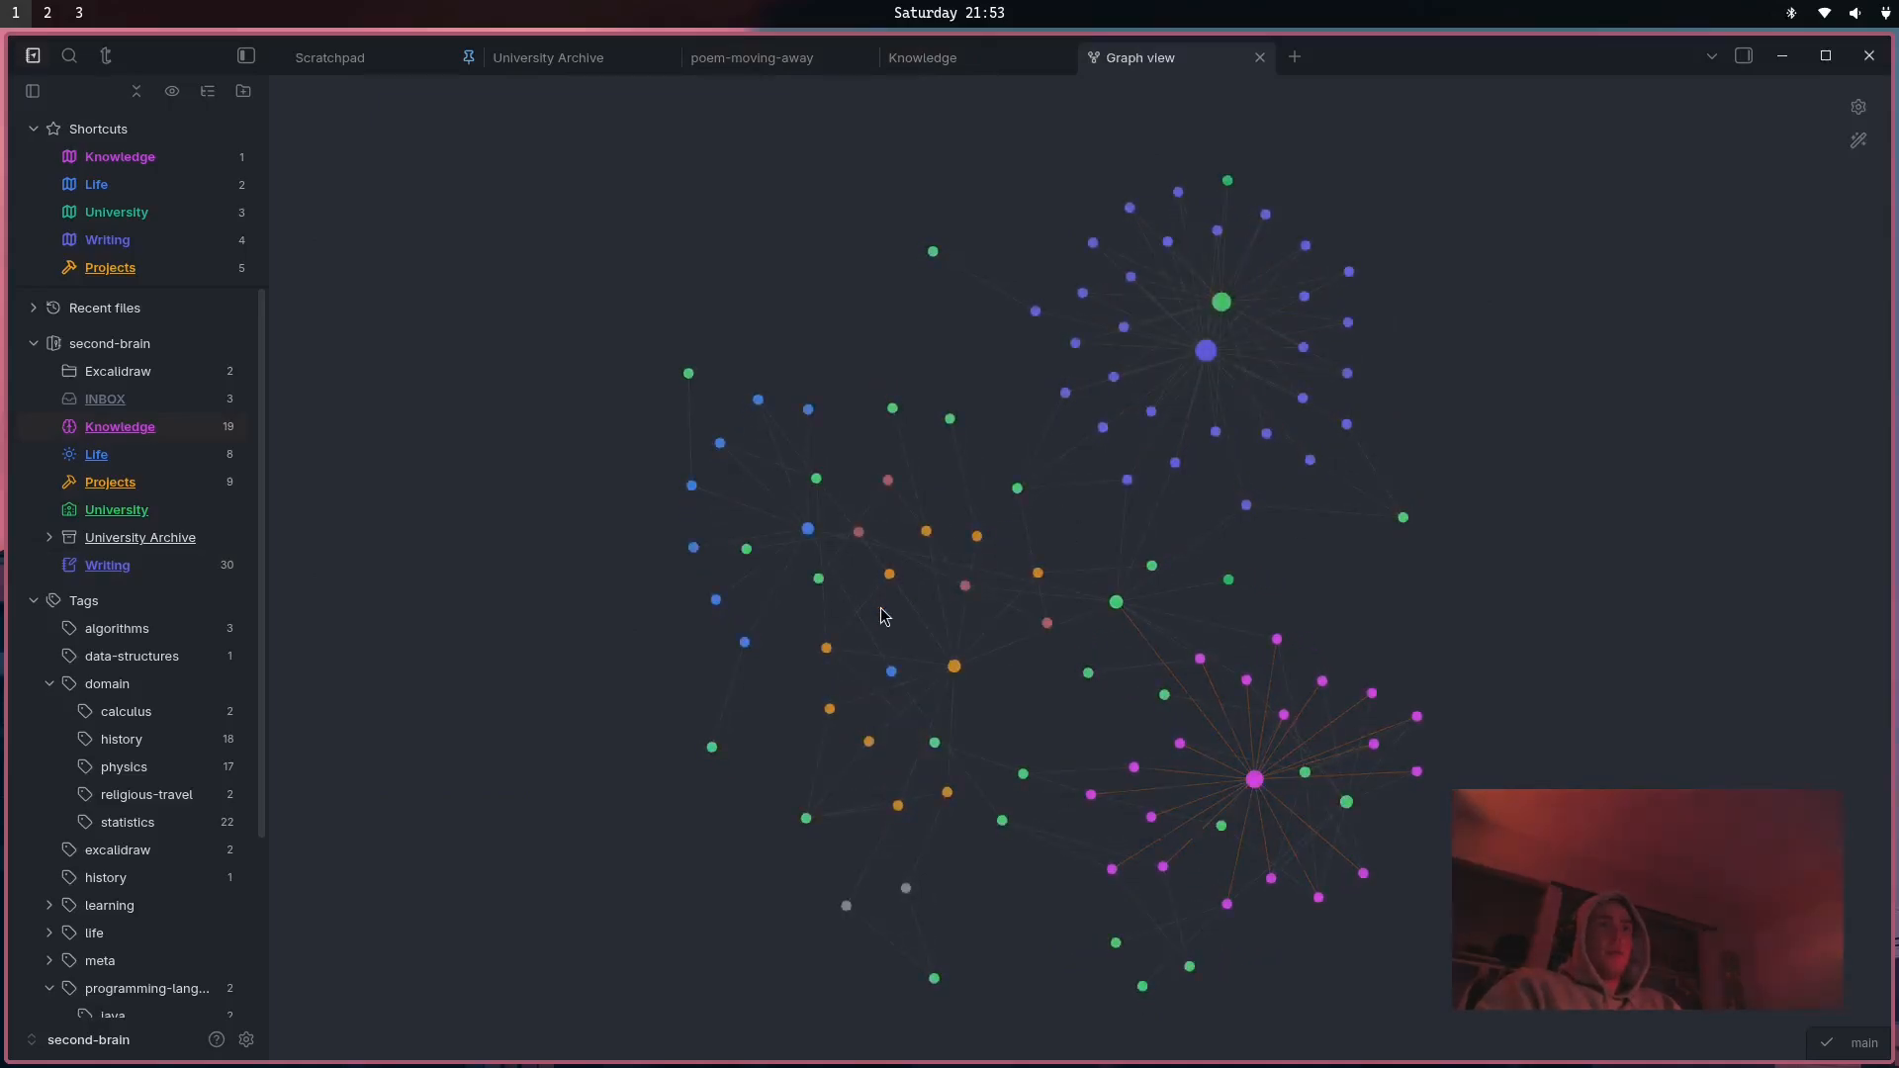
Open the Projects folder note from its graph node, follow its link to Project Ideas, and read through the idea list.
{"action": "left_click", "coordinate": [954, 666]}
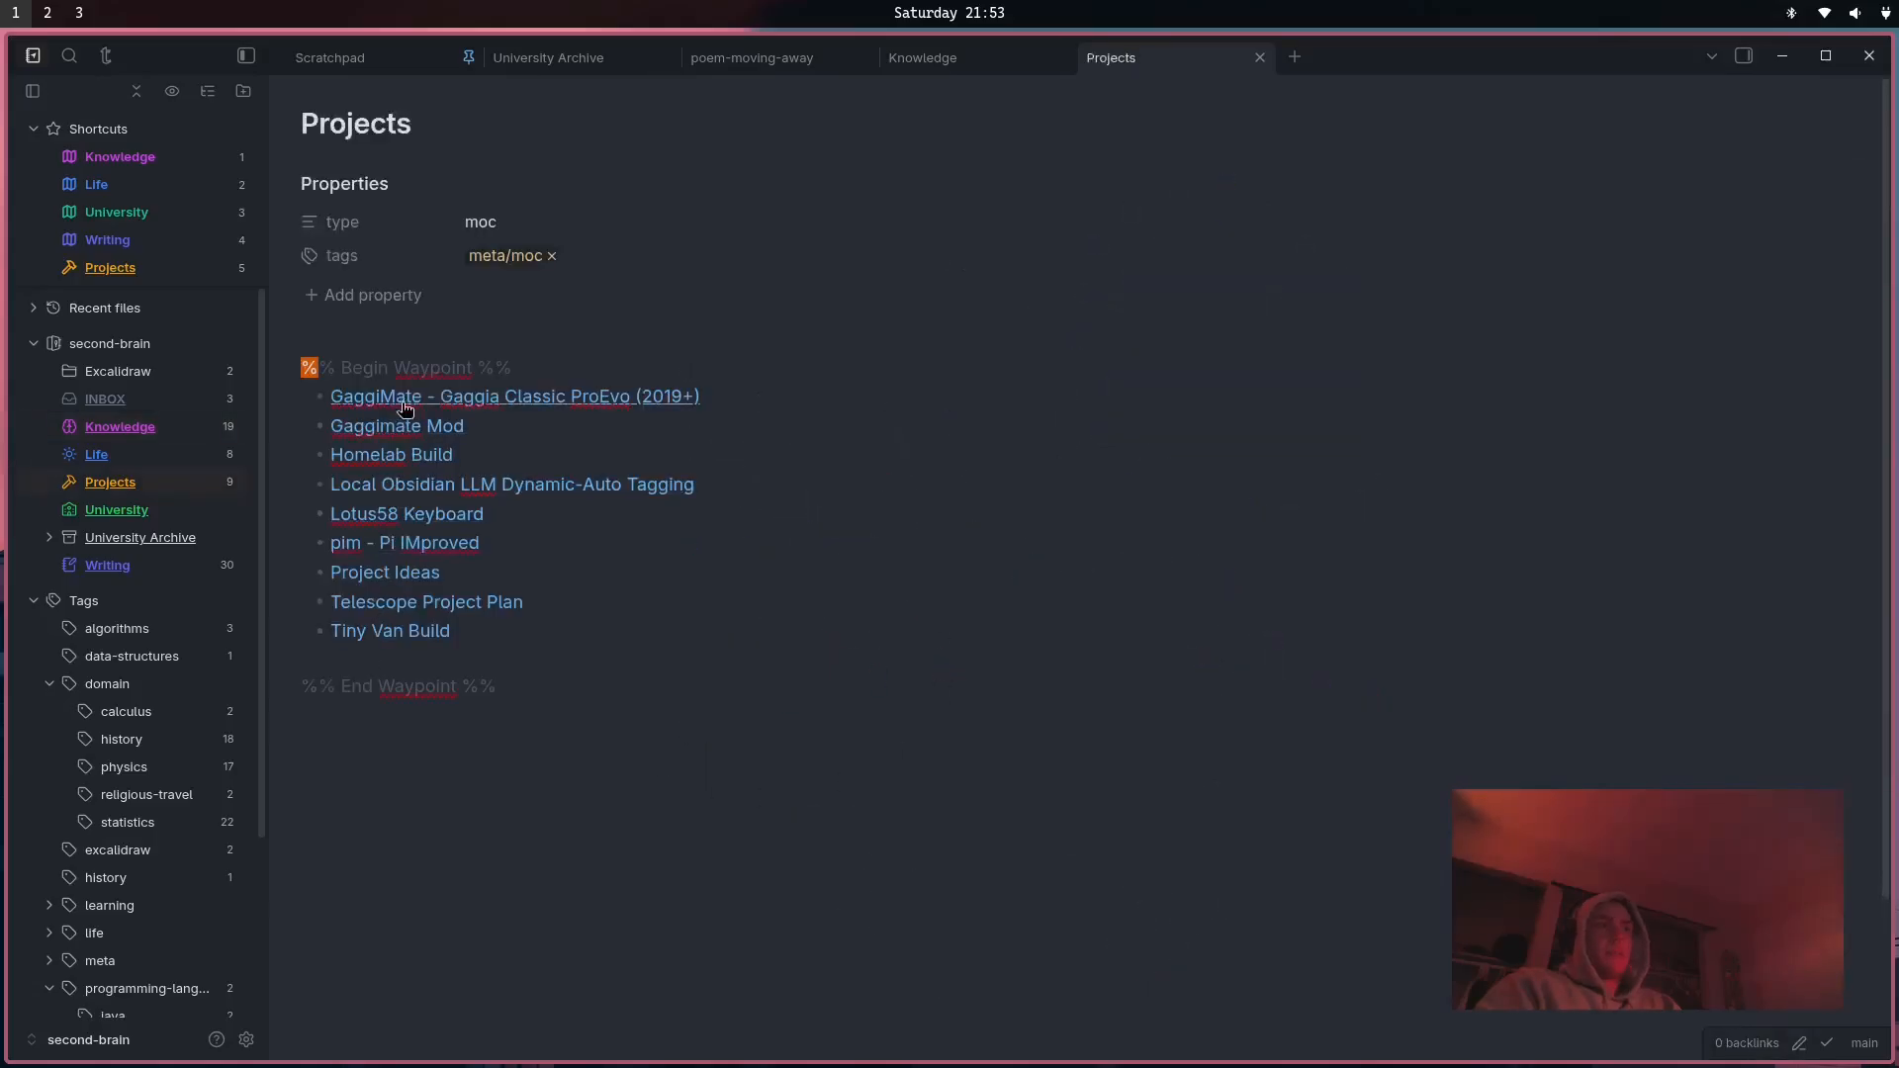
{"action": "left_click", "coordinate": [404, 574]}
{"action": "left_click", "coordinate": [955, 731]}
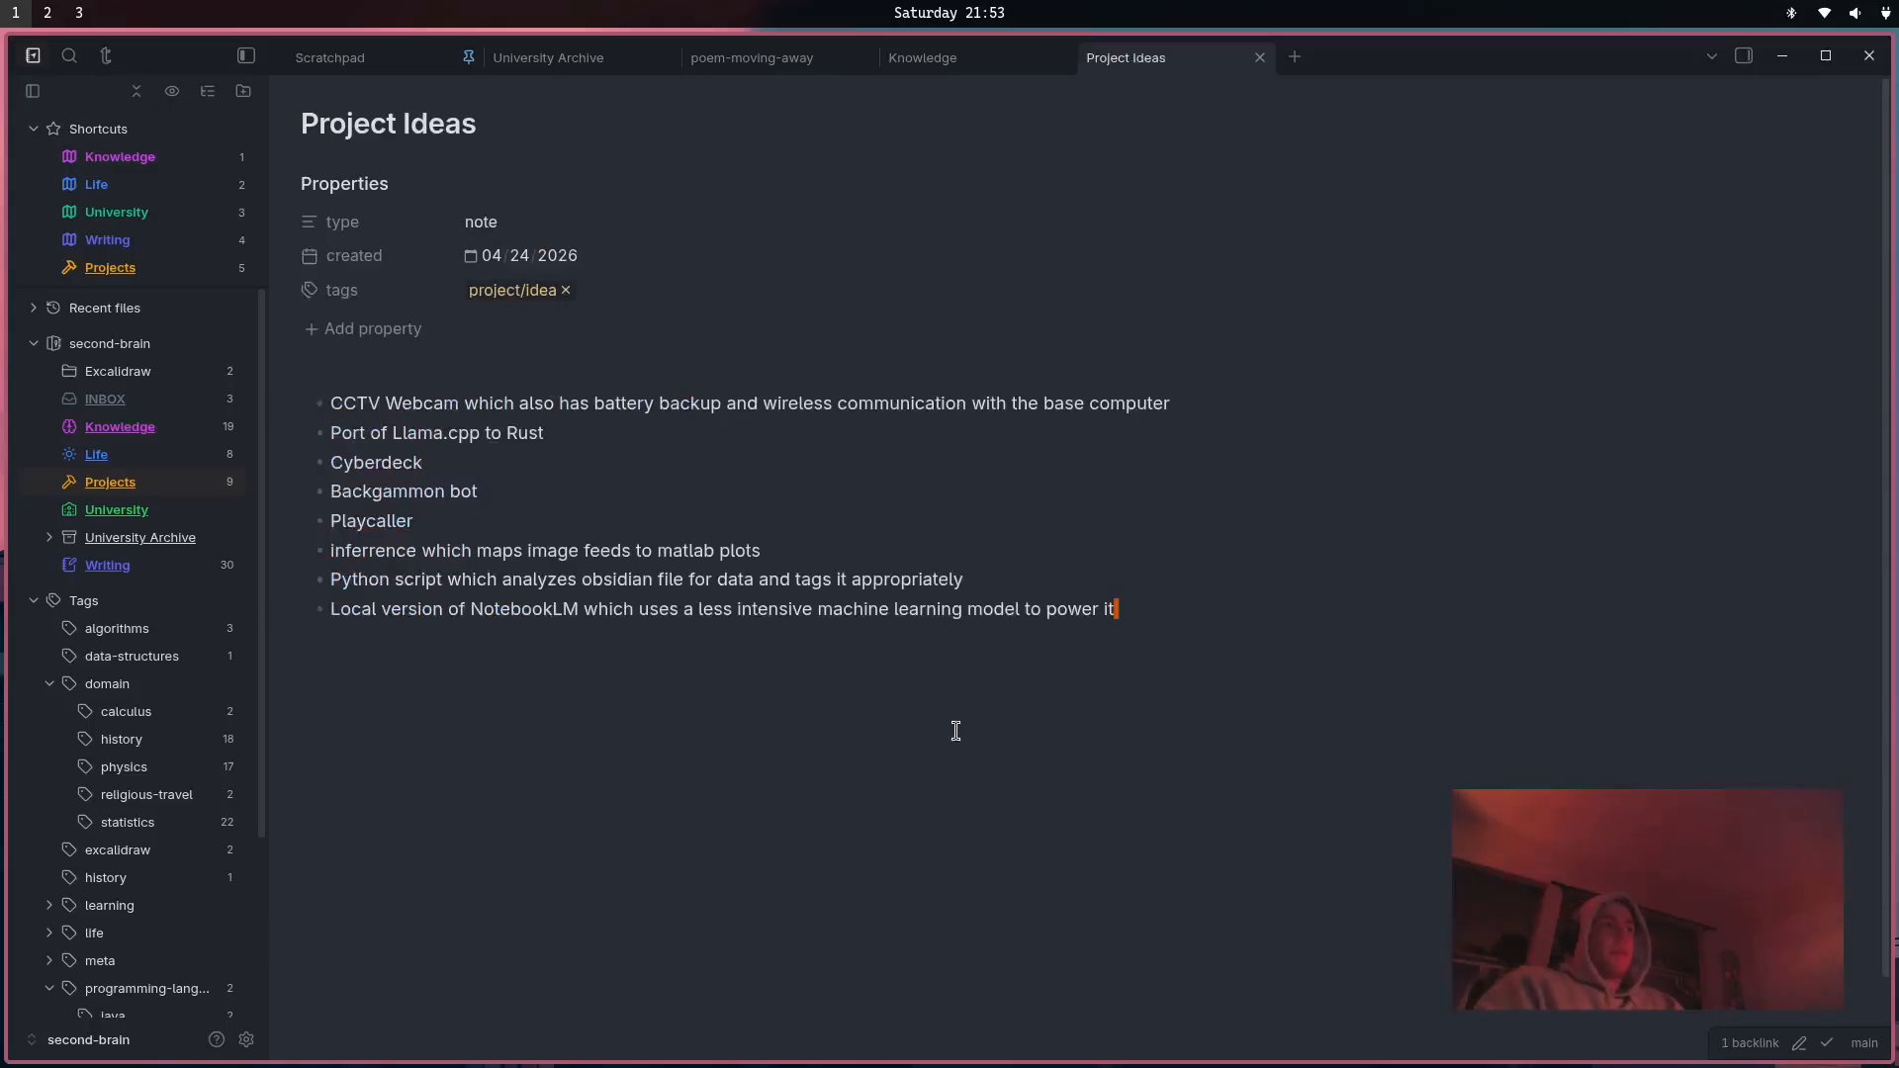
{"action": "scroll", "coordinate": [593, 743], "scroll_direction": "down", "scroll_amount": 2}
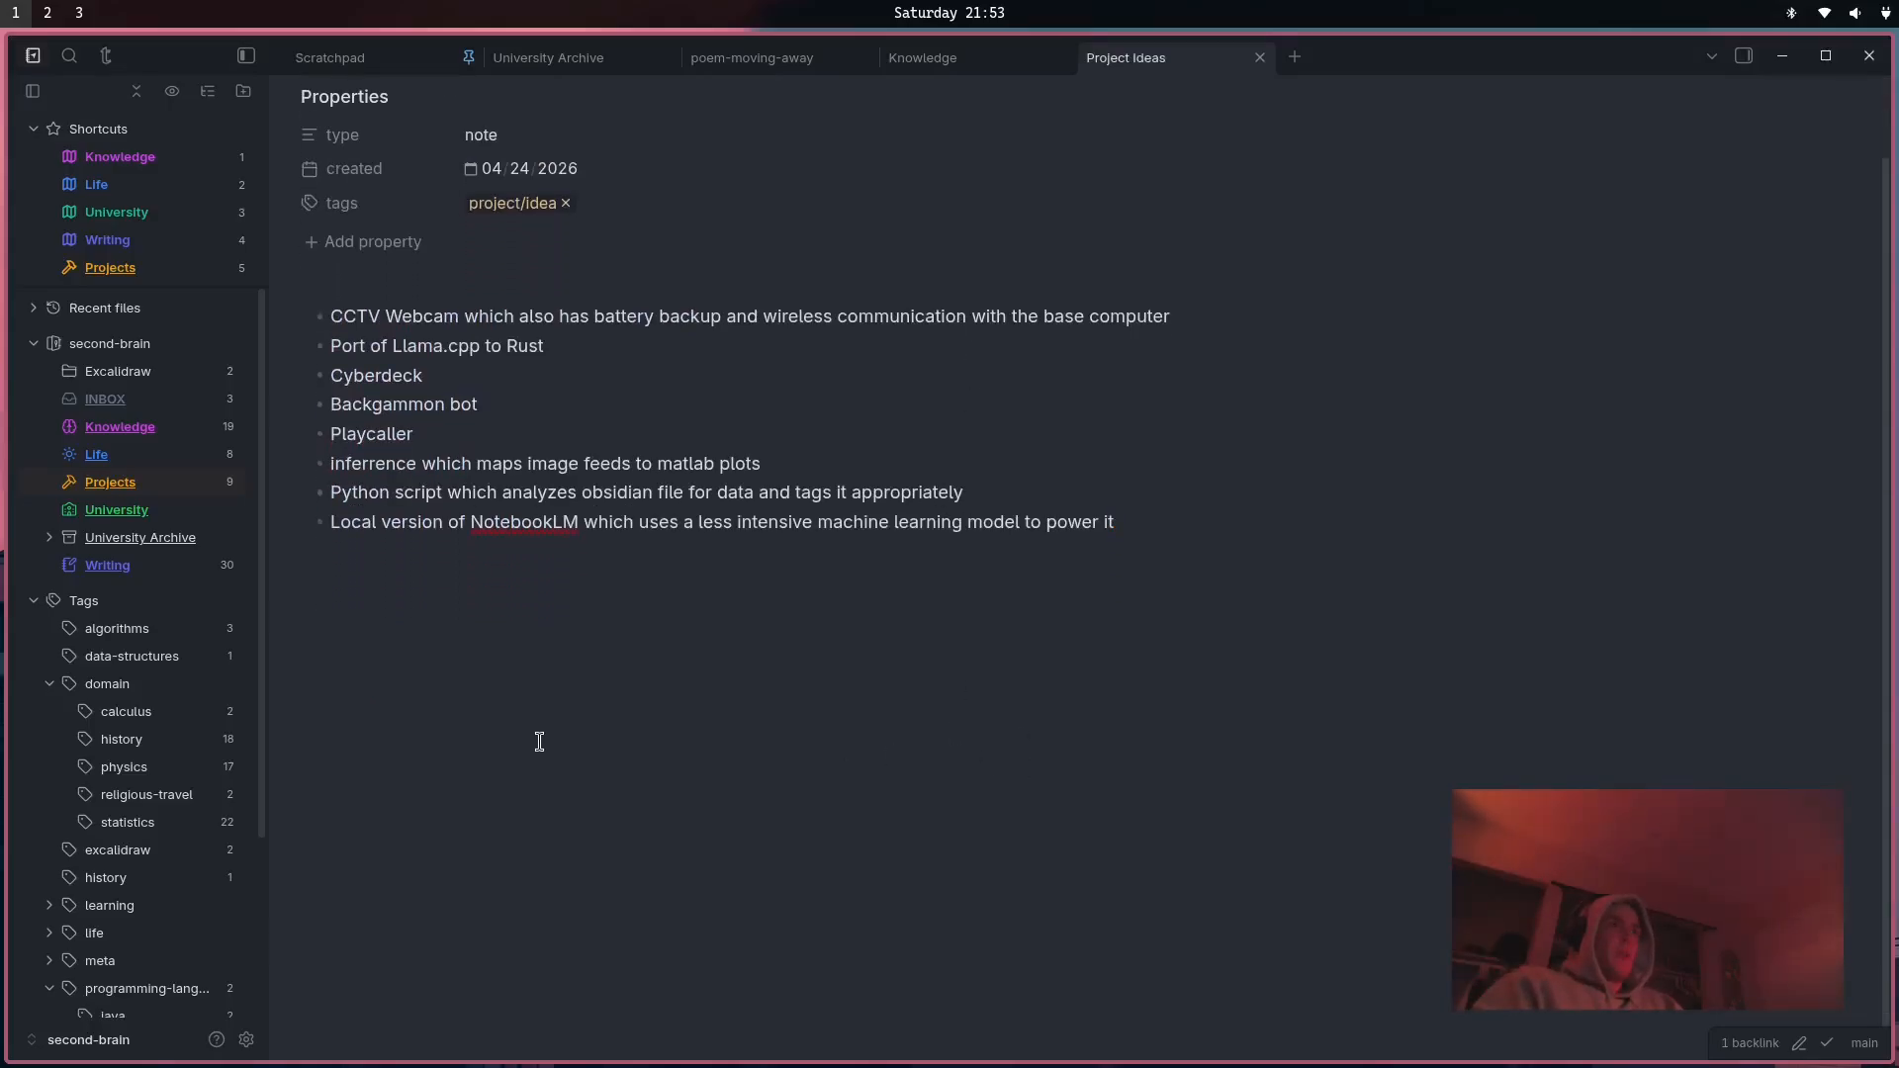
Switch to the example-vault window and return from the Life note list to the folder and tag tree.
{"action": "key", "text": "super+l"}
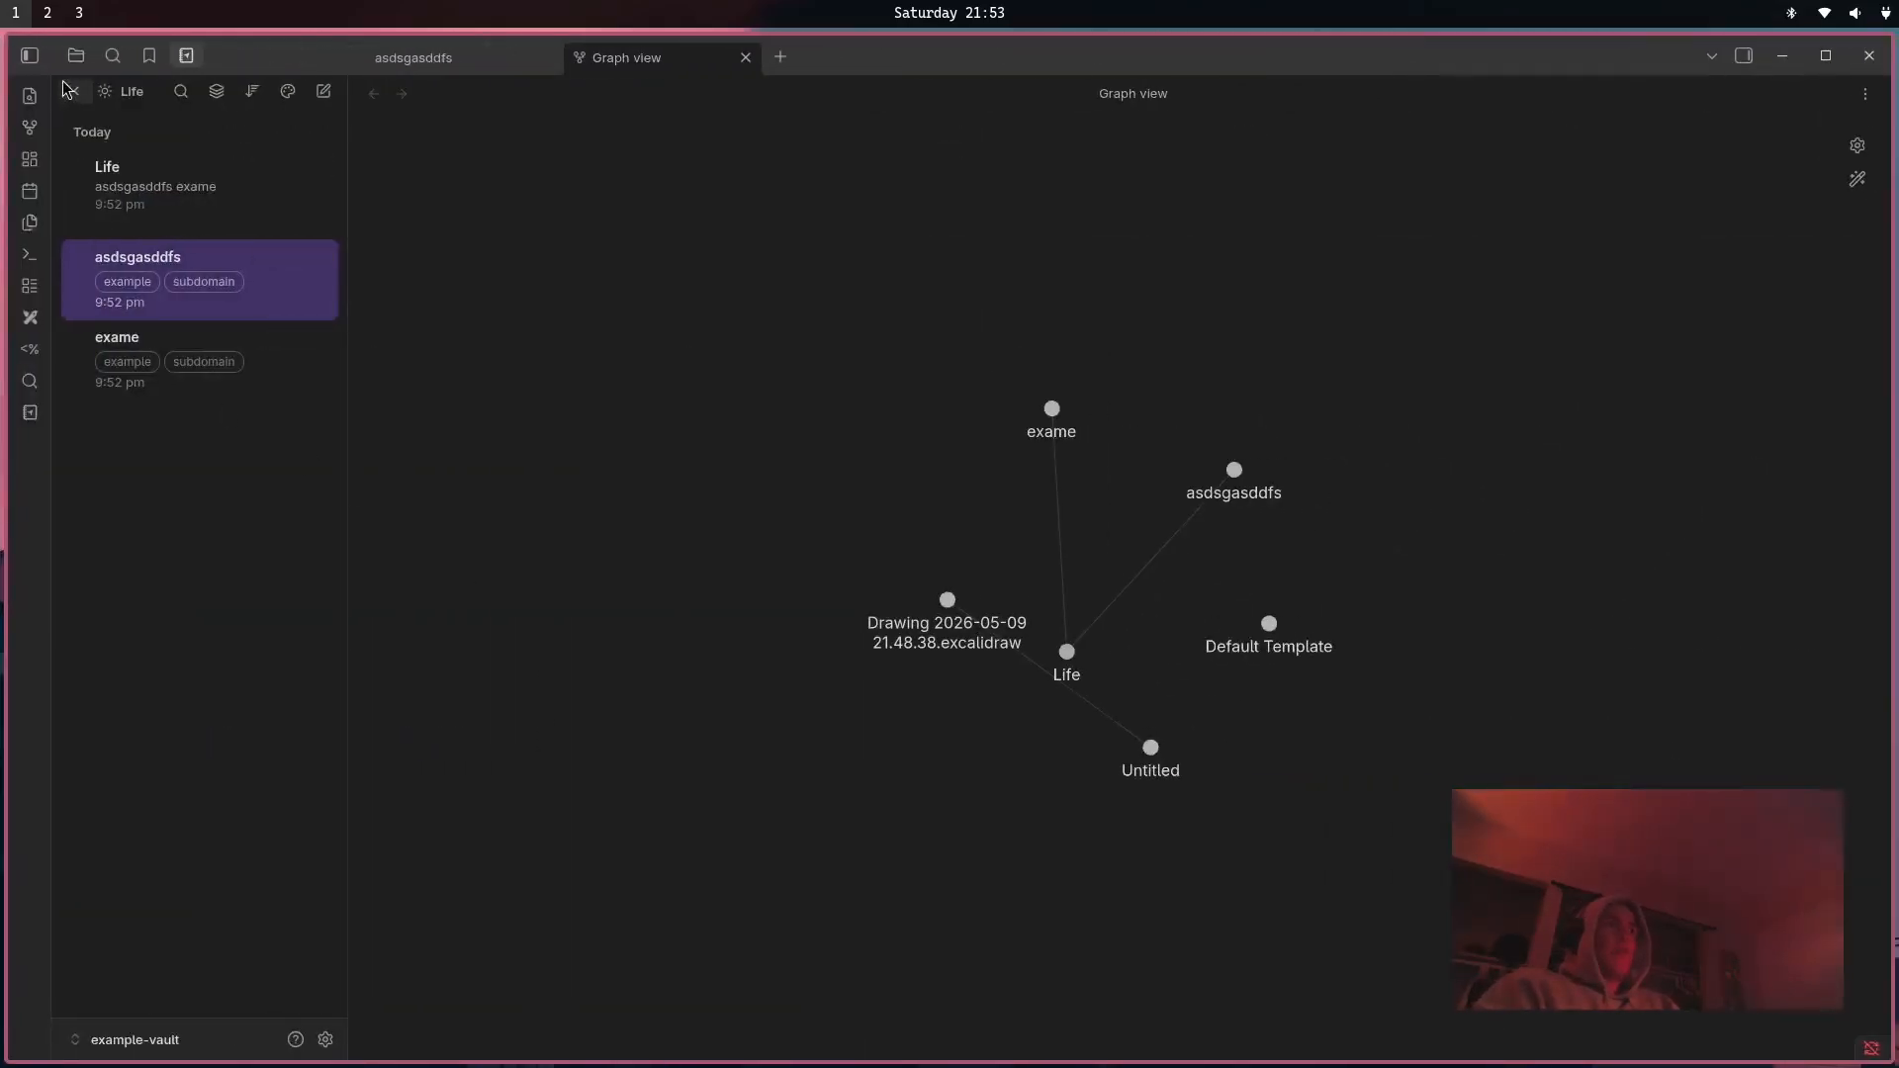
{"action": "left_click", "coordinate": [74, 92]}
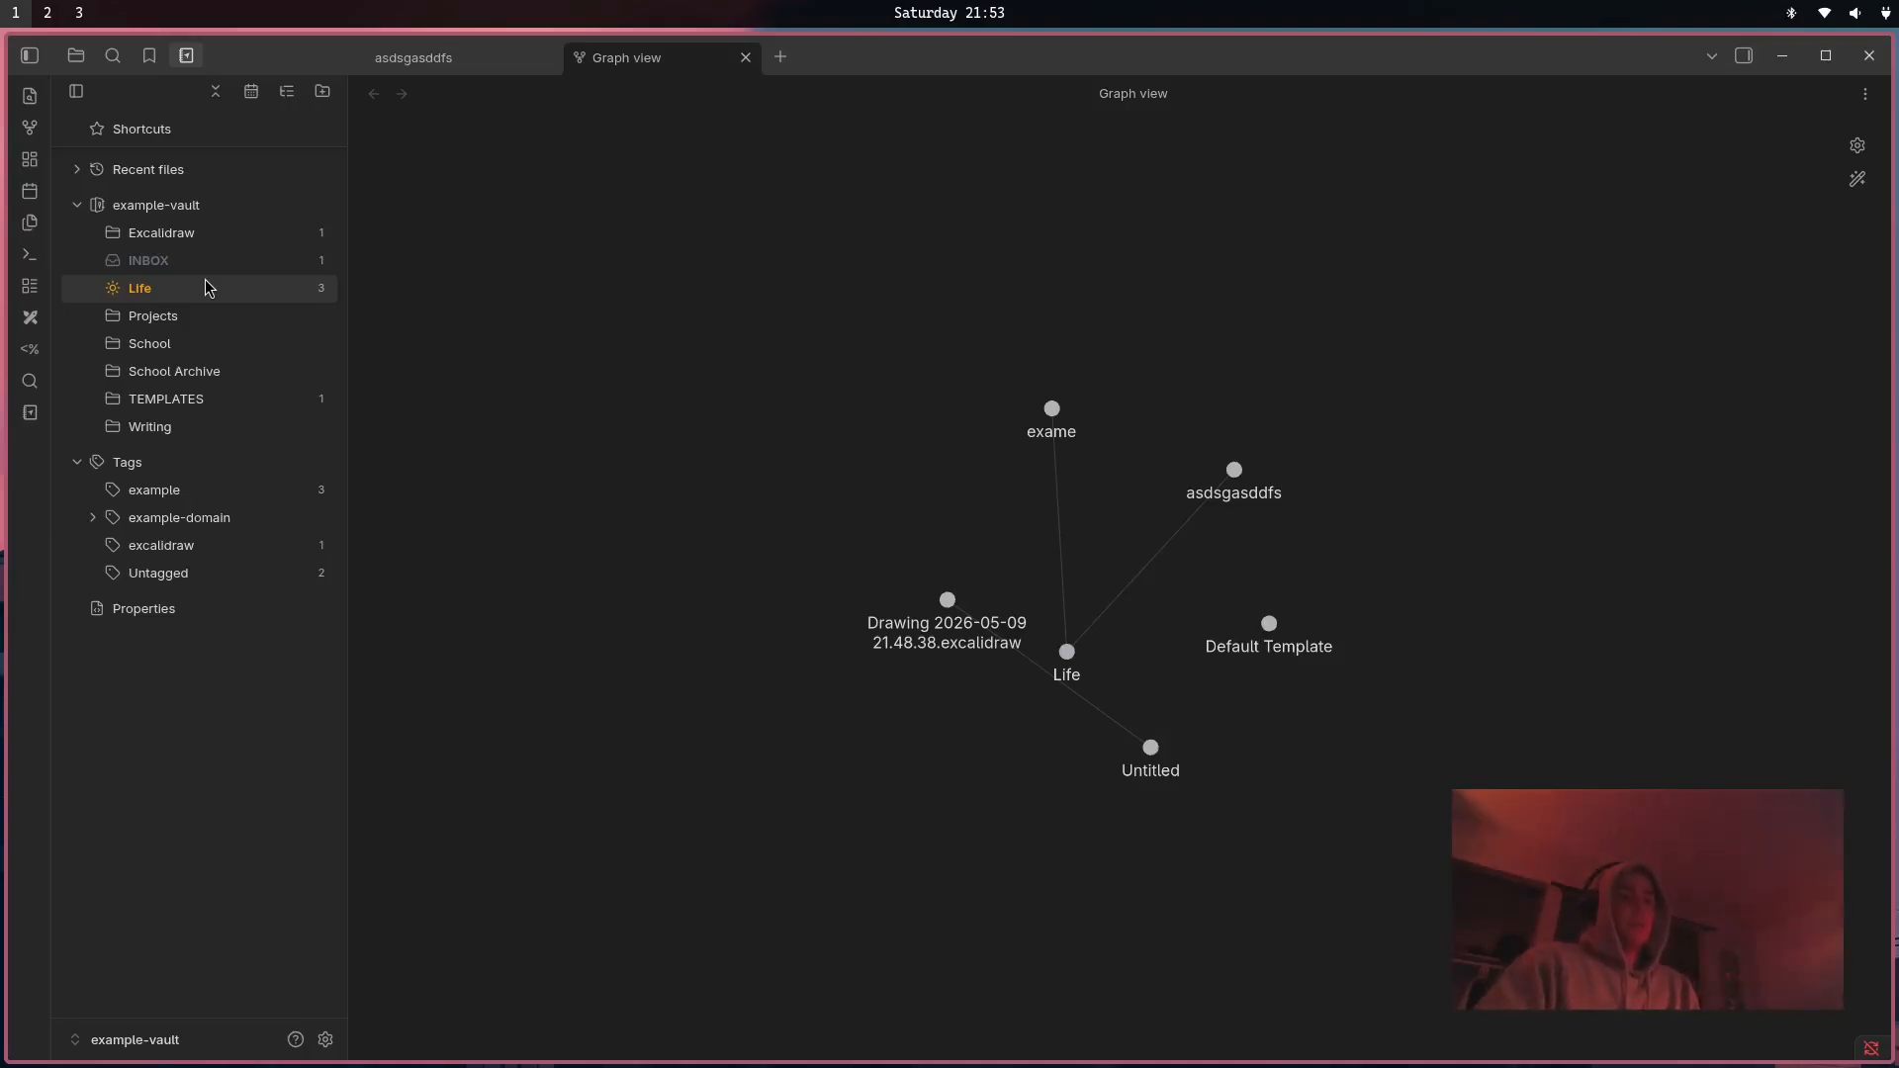
Open a terminal in full screen, change to the Projects directory, and list its contents.
{"action": "key", "text": "super+Return"}
{"action": "key", "text": "super+f"}
{"action": "type", "text": "cd"}
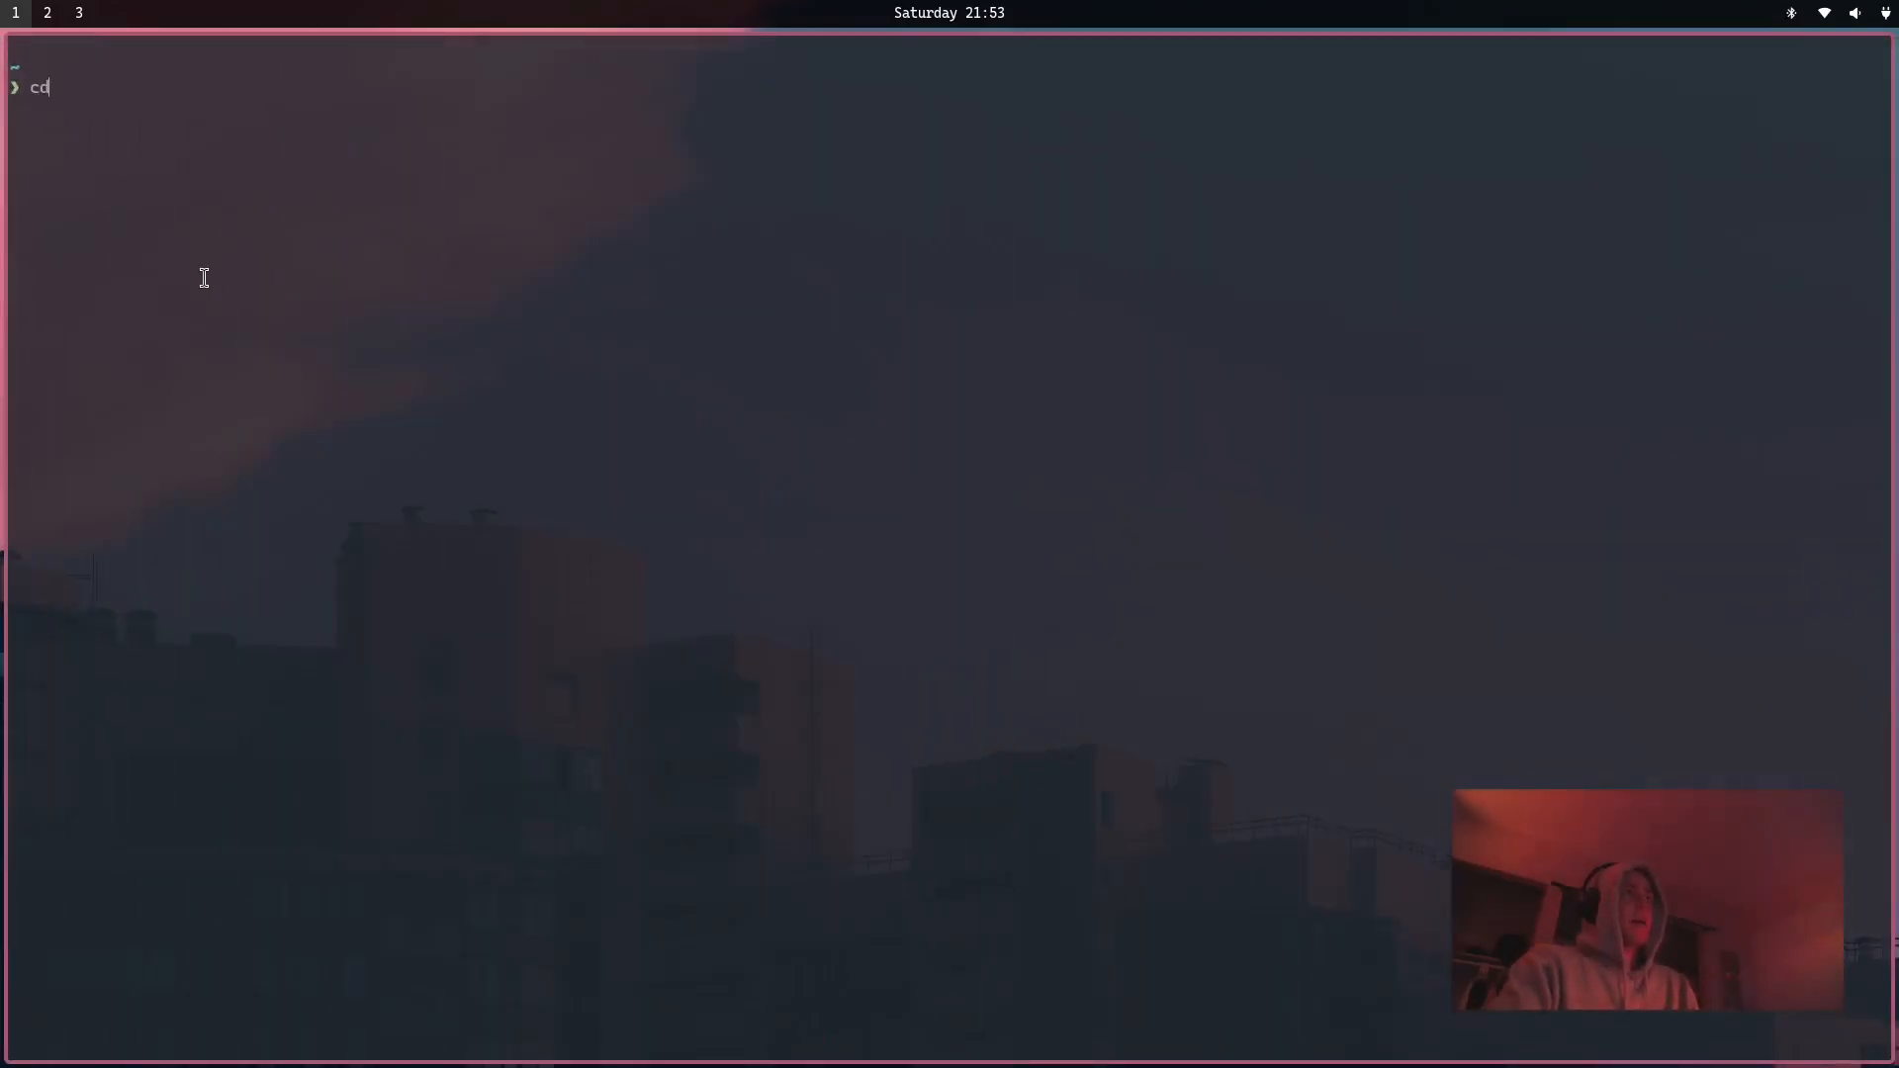
{"action": "type", "text": " Pro"}
{"action": "key", "text": "Tab"}
{"action": "key", "text": "Return"}
{"action": "type", "text": "ls"}
{"action": "key", "text": "Return"}
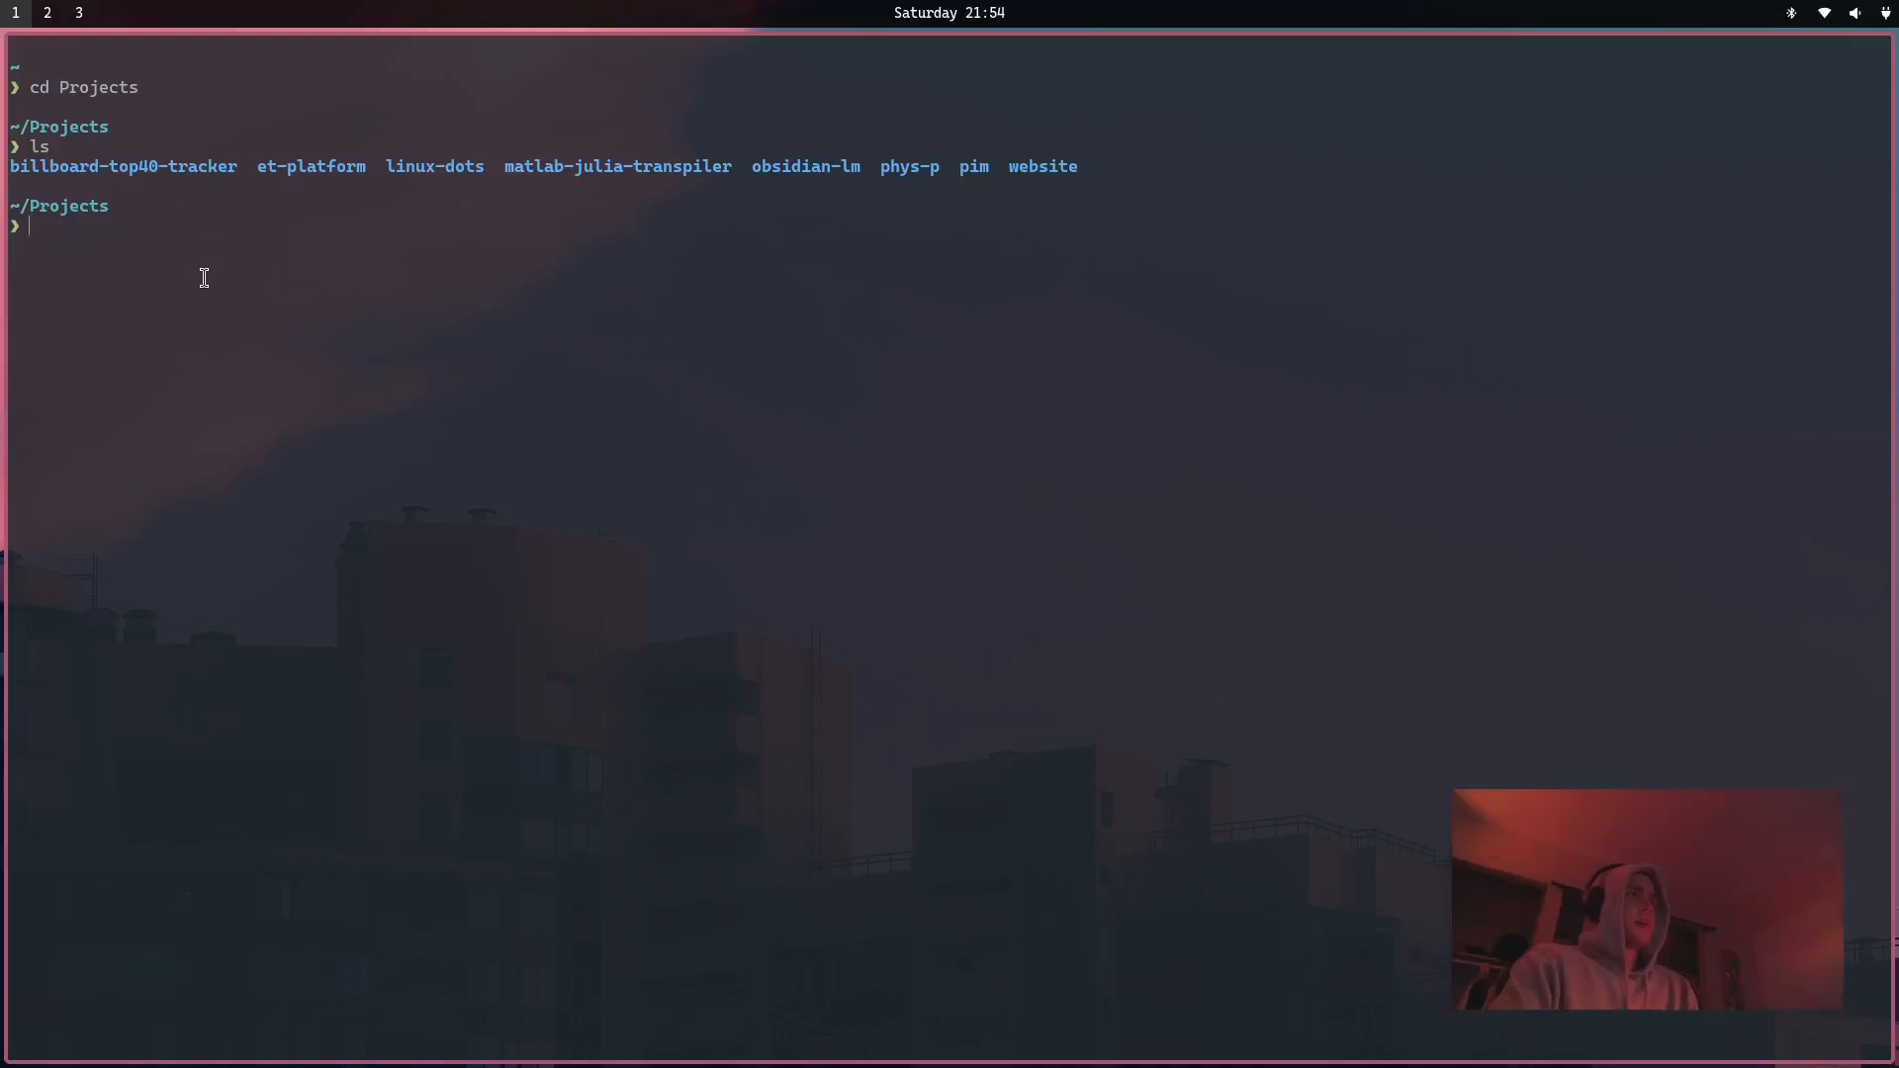
Change to the obsidian-lm directory in the terminal and list the files it contains.
{"action": "type", "text": "cd o"}
{"action": "key", "text": "Tab"}
{"action": "key", "text": "Return"}
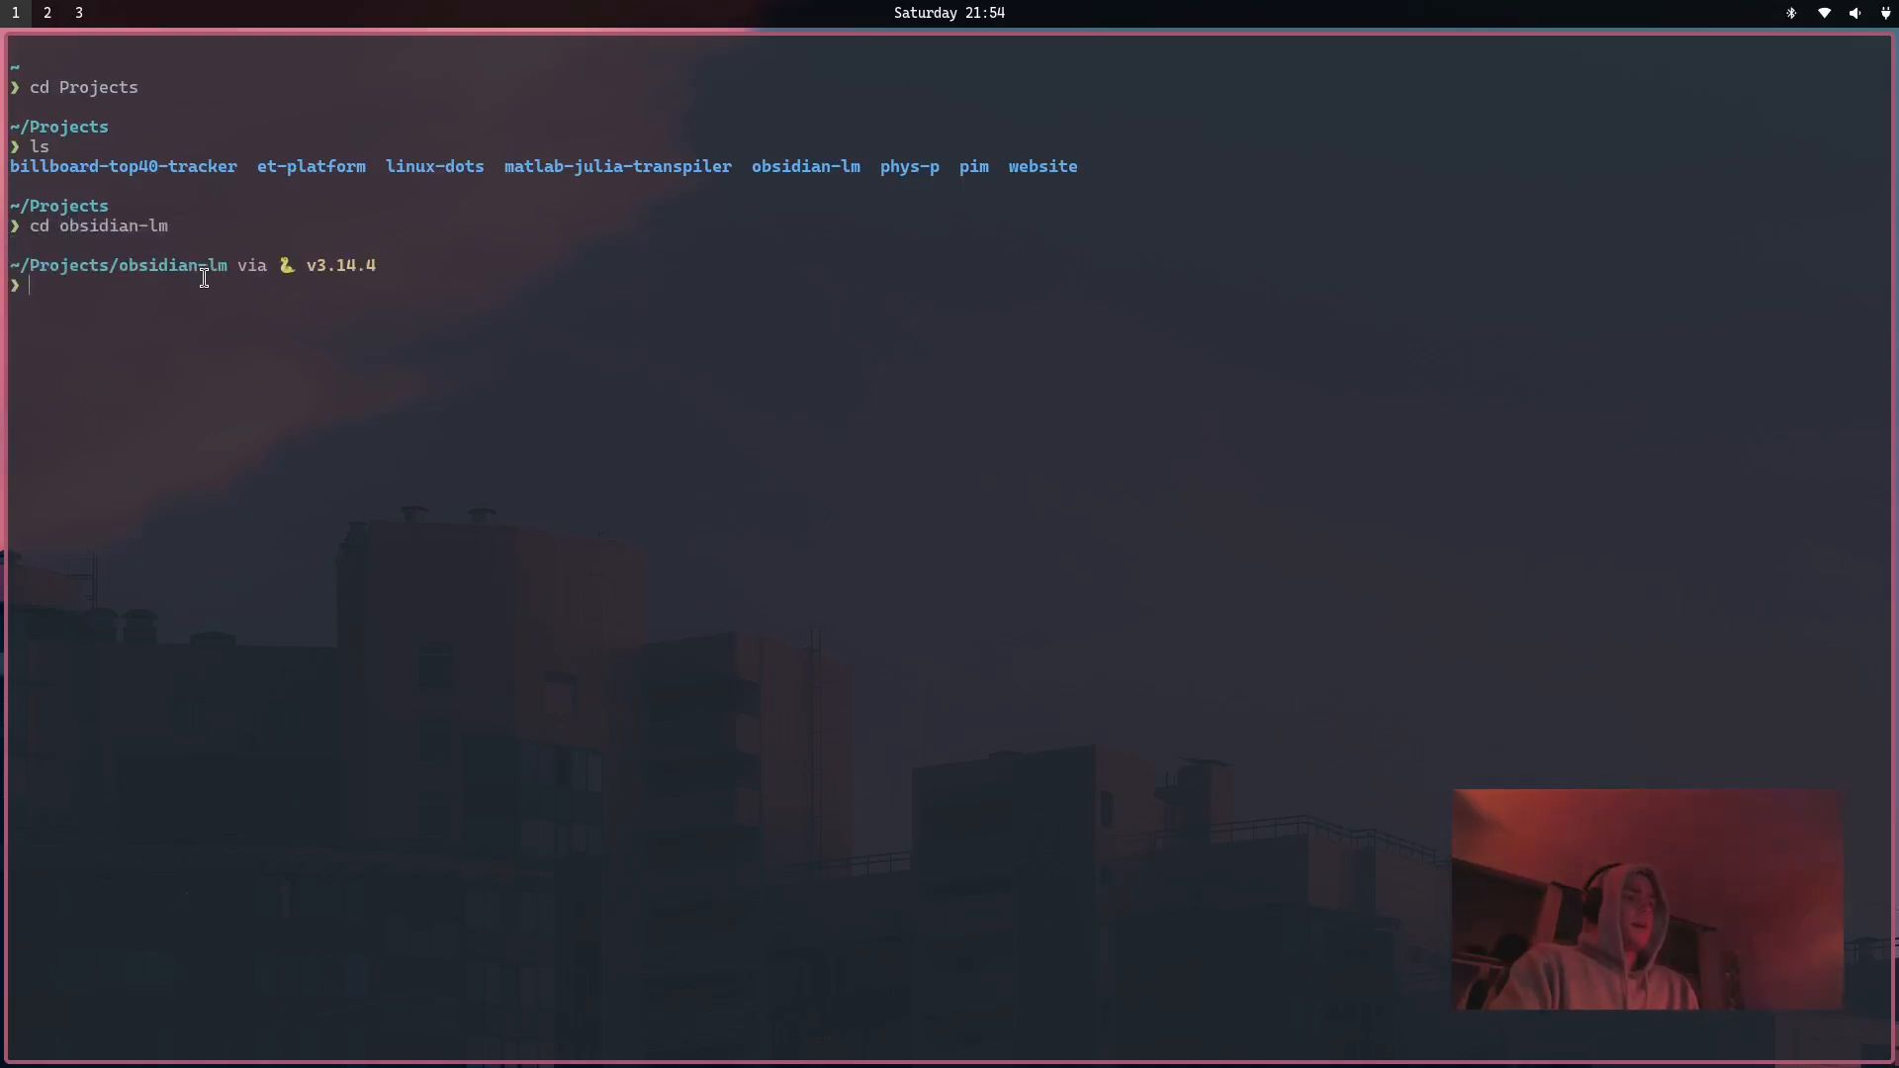
{"action": "type", "text": "ls"}
{"action": "key", "text": "Return"}
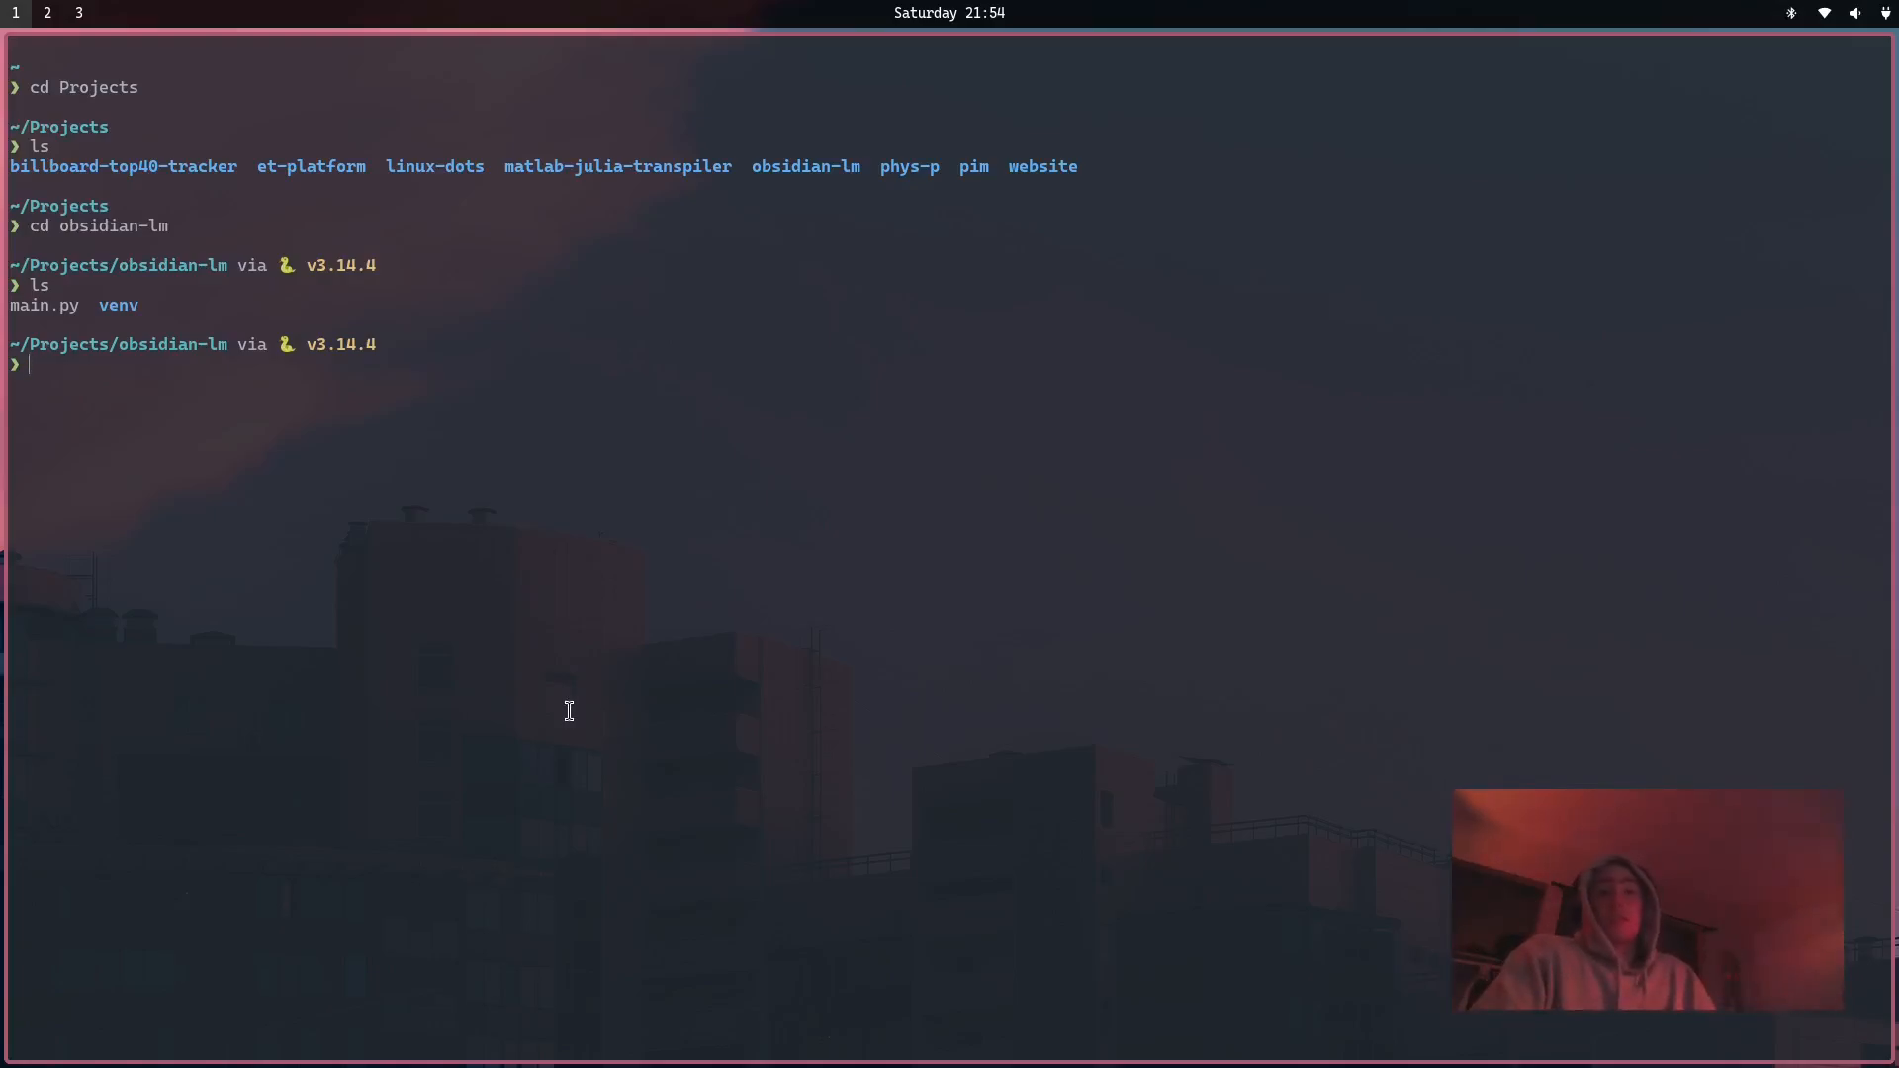
Return to example-vault and pull the Life node upward in its graph, and reopen the graph view in the second-brain vault.
{"action": "key", "text": "super+Left"}
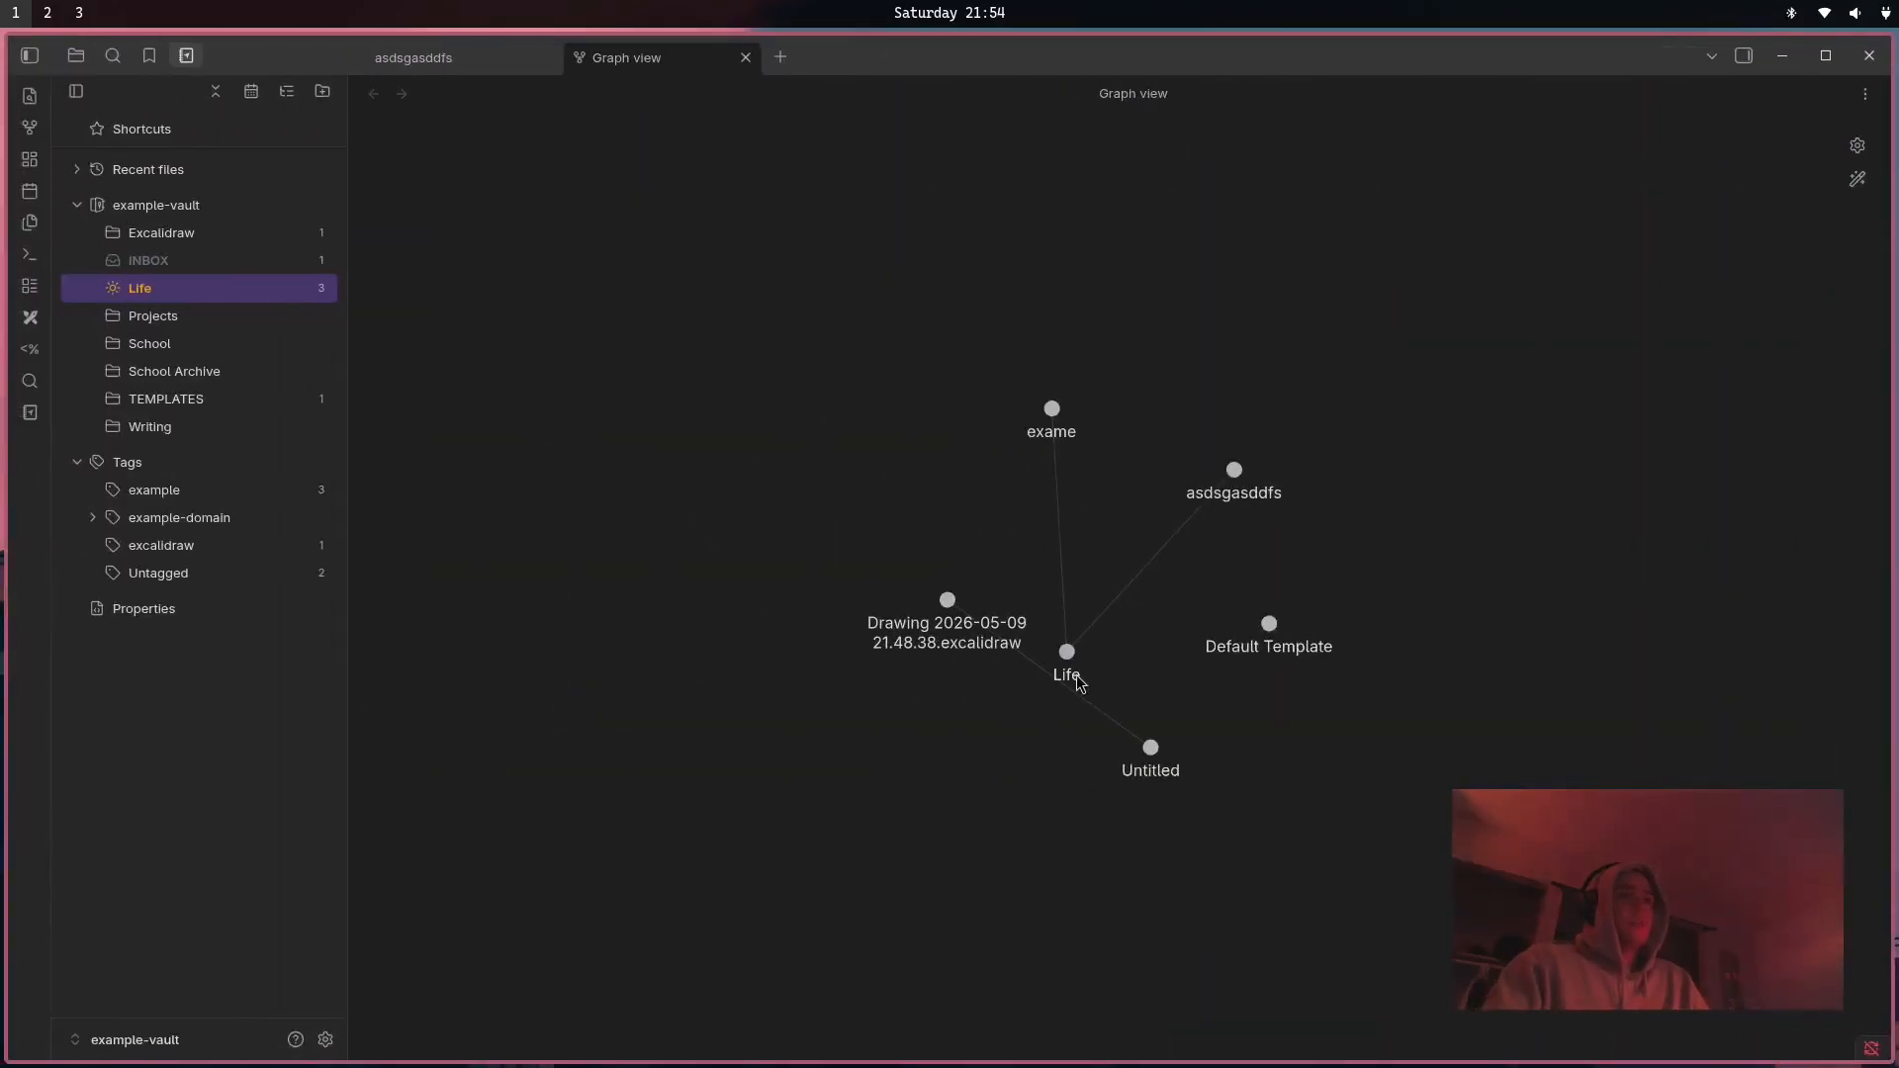
{"action": "left_click_drag", "start_coordinate": [1068, 652], "coordinate": [1051, 543]}
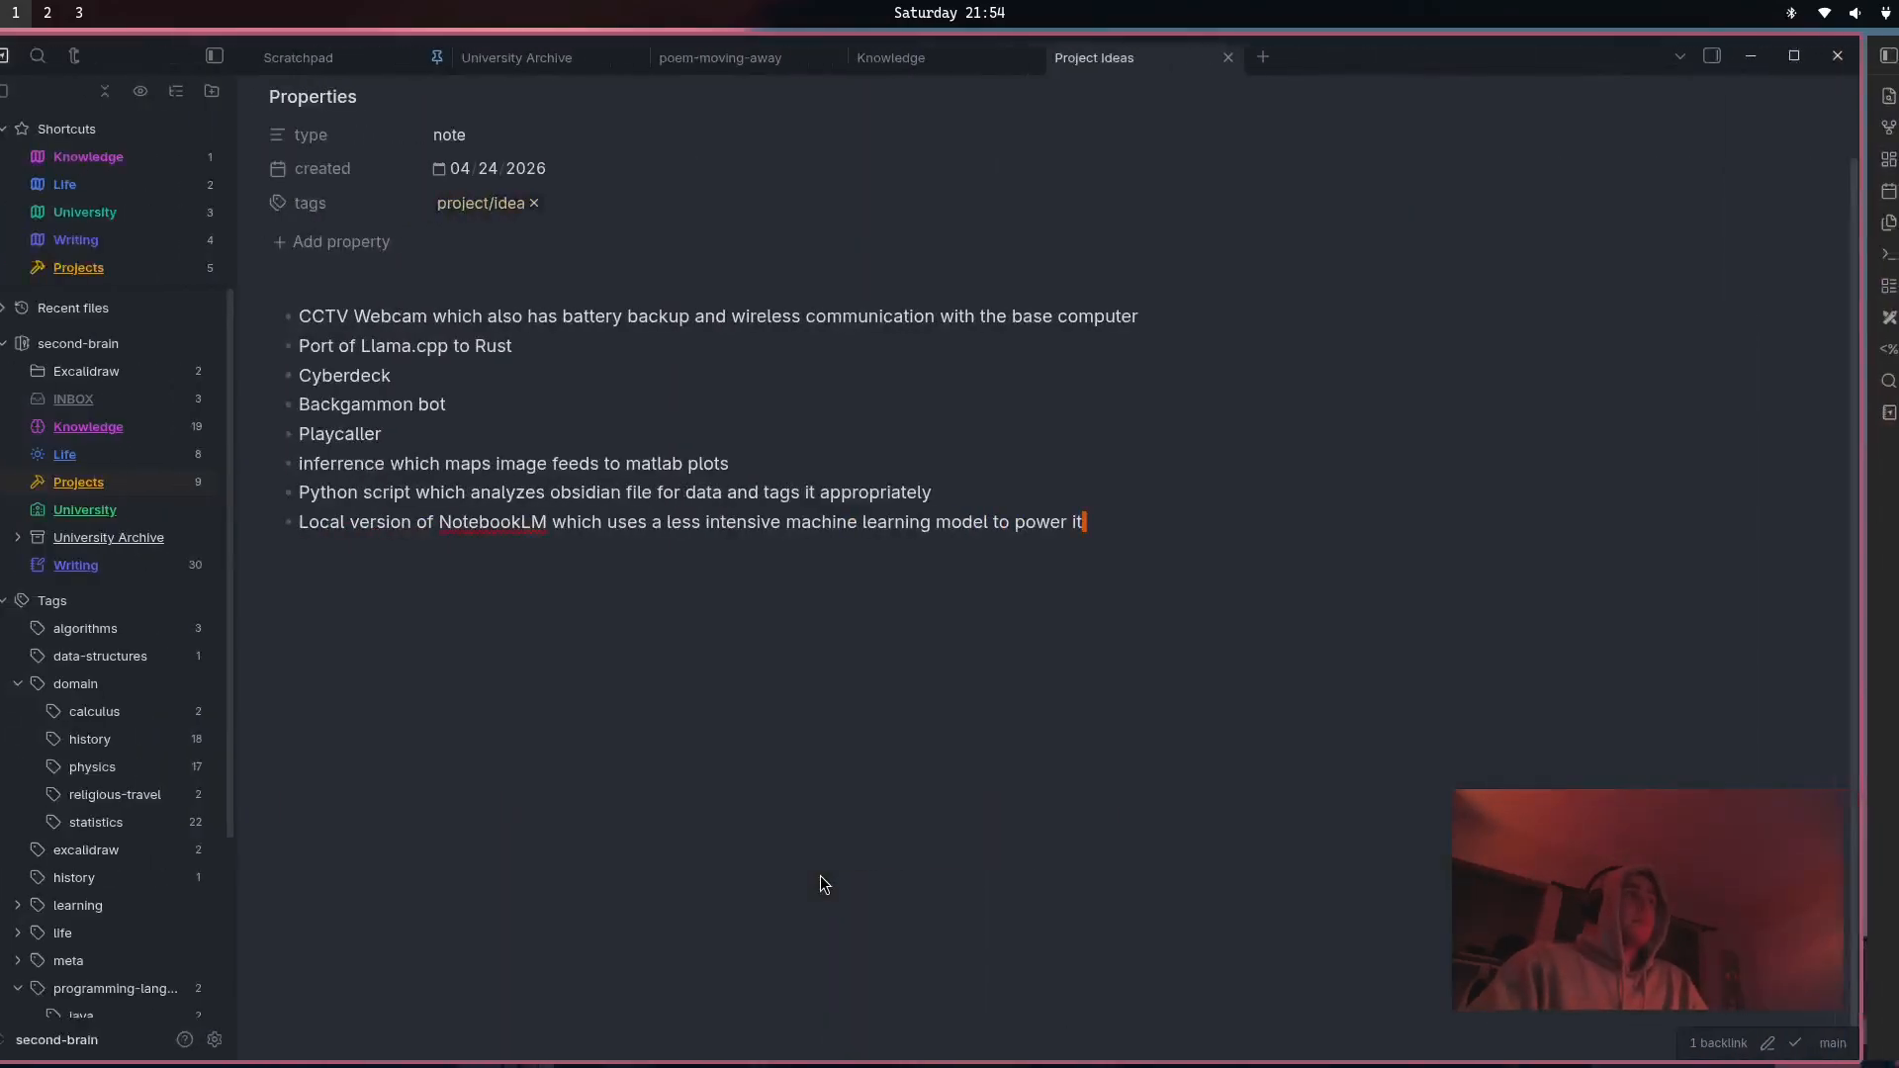
{"action": "scroll", "coordinate": [781, 594], "scroll_direction": "up", "scroll_amount": 2}
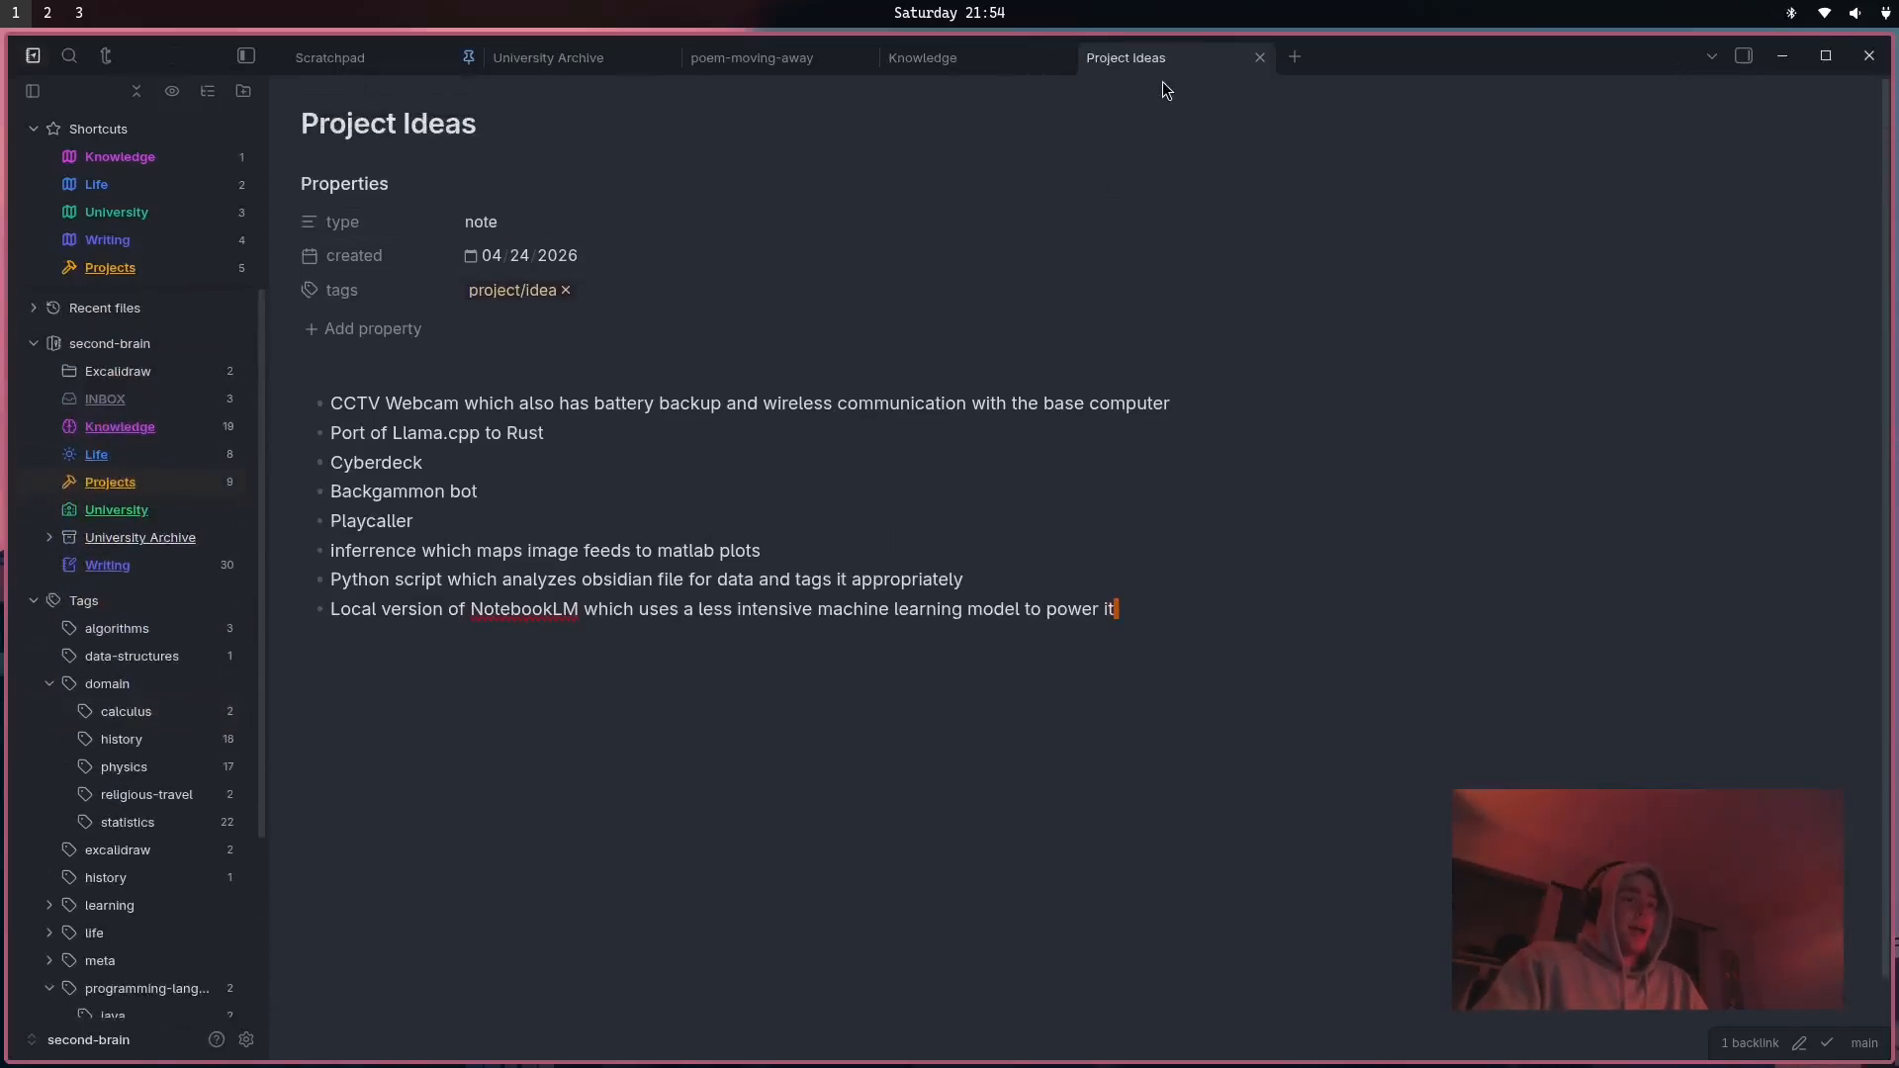
{"action": "key", "text": "ctrl+g"}
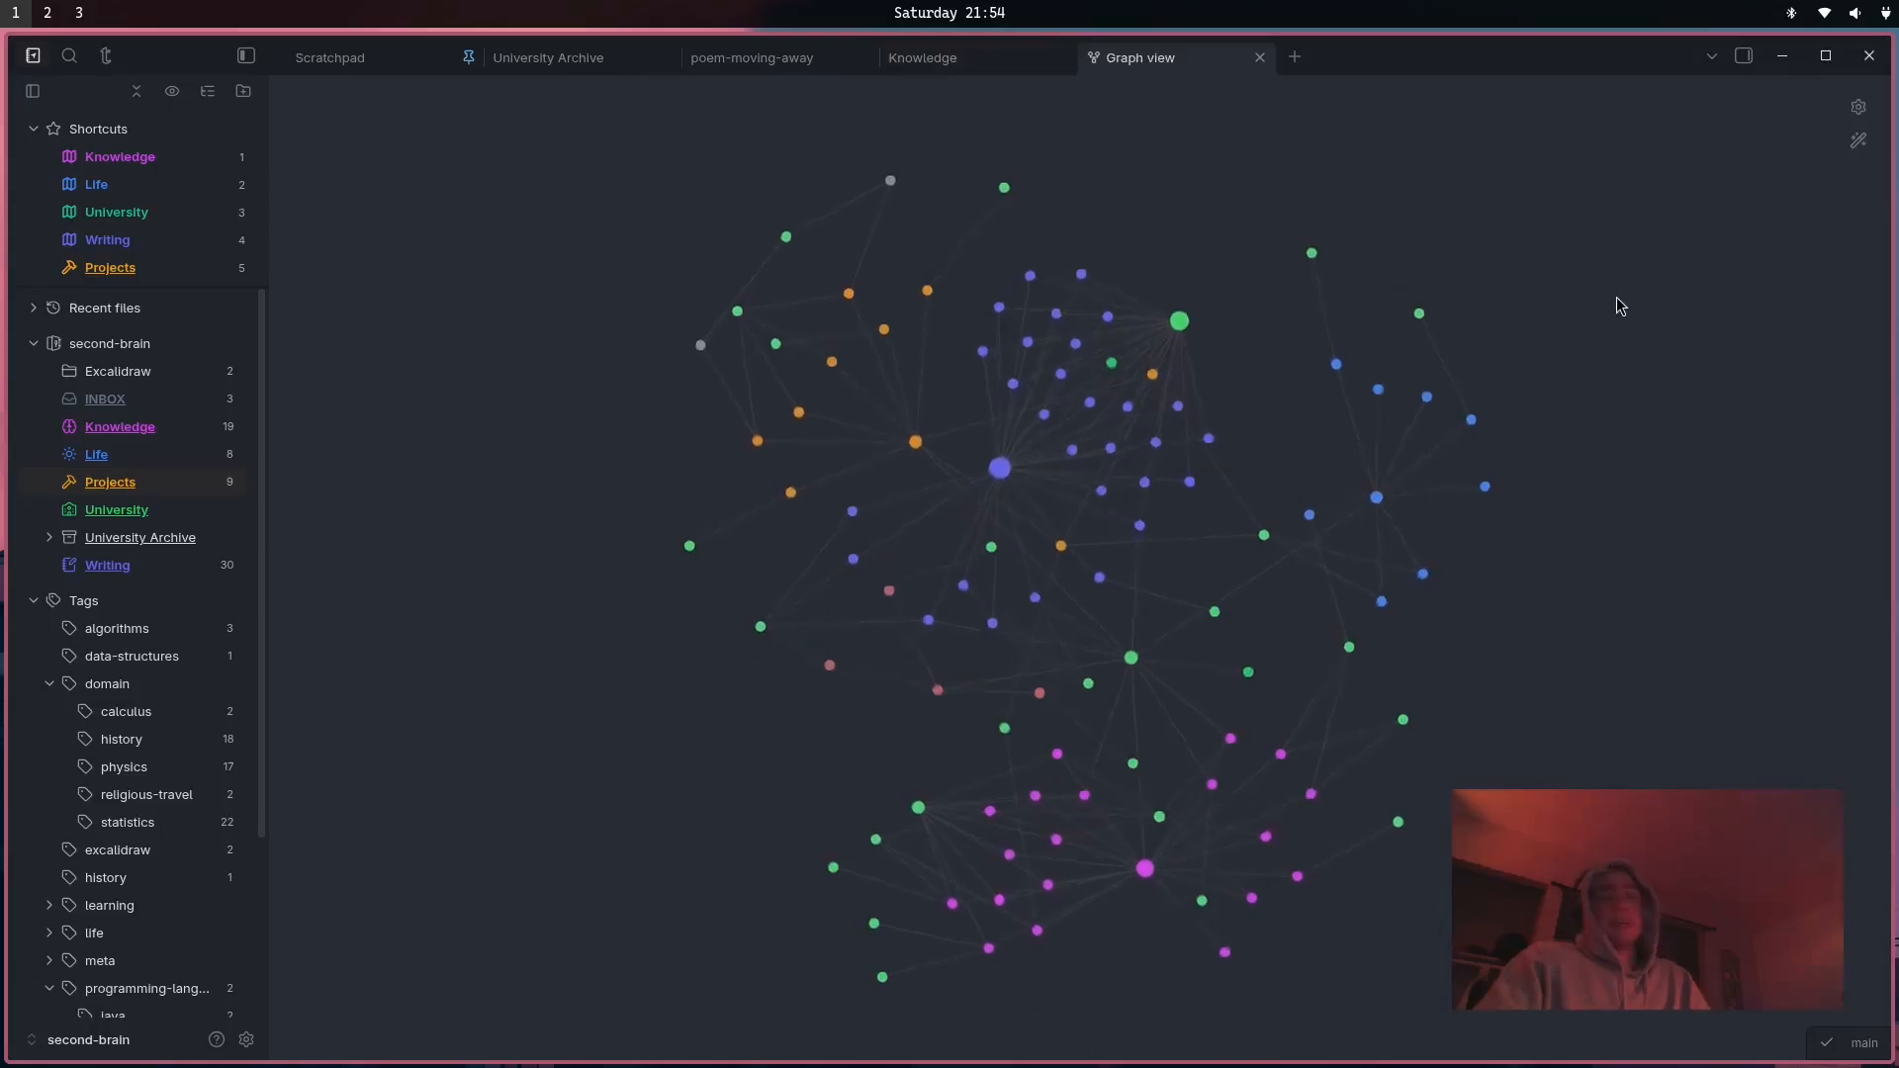